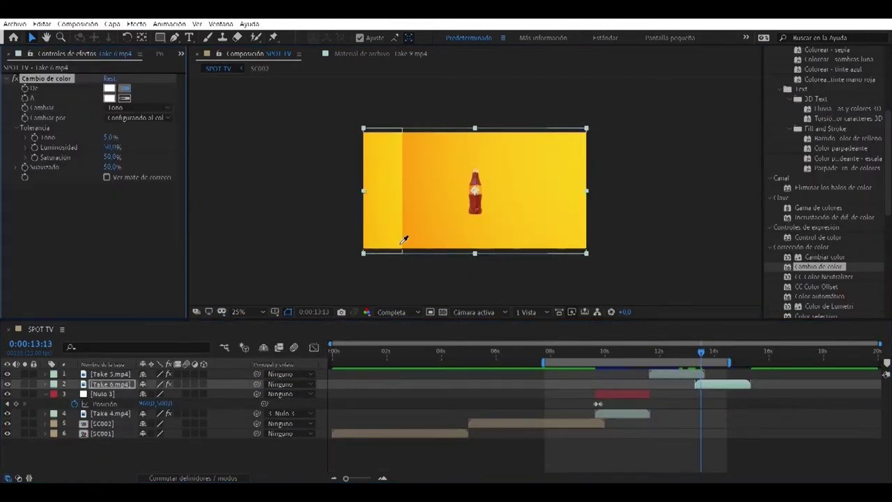
Step: Sample the background orange as the source colour and the neighbouring yellow as the target in the Take 6 clip's colour change effect
{"action": "left_click", "coordinate": [401, 242]}
{"action": "left_click", "coordinate": [124, 98]}
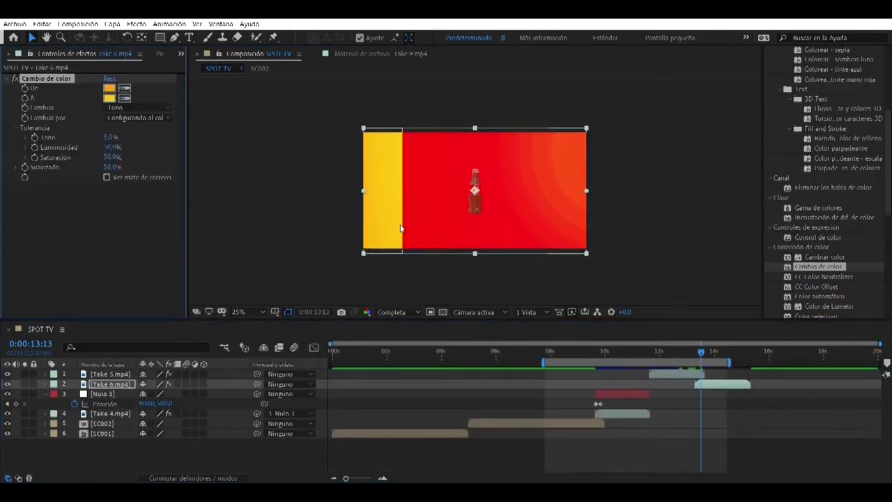
{"action": "left_click", "coordinate": [401, 230]}
Step: Check the colour match between the Take 5 and Take 6 clips around their overlap on the timeline
{"action": "left_click", "coordinate": [700, 375]}
{"action": "left_click_drag", "start_coordinate": [701, 353], "coordinate": [701, 358]}
{"action": "left_click", "coordinate": [707, 385]}
{"action": "left_click_drag", "start_coordinate": [700, 354], "coordinate": [699, 356]}
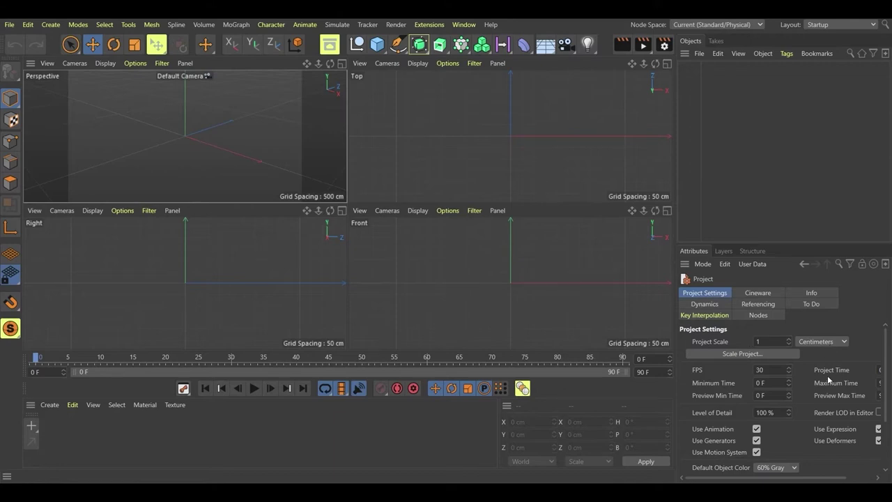
Step: Switch to Cinema 4D and review the project's frame rate and preview time settings
{"action": "scroll", "coordinate": [828, 375], "scroll_direction": "right", "scroll_amount": 2}
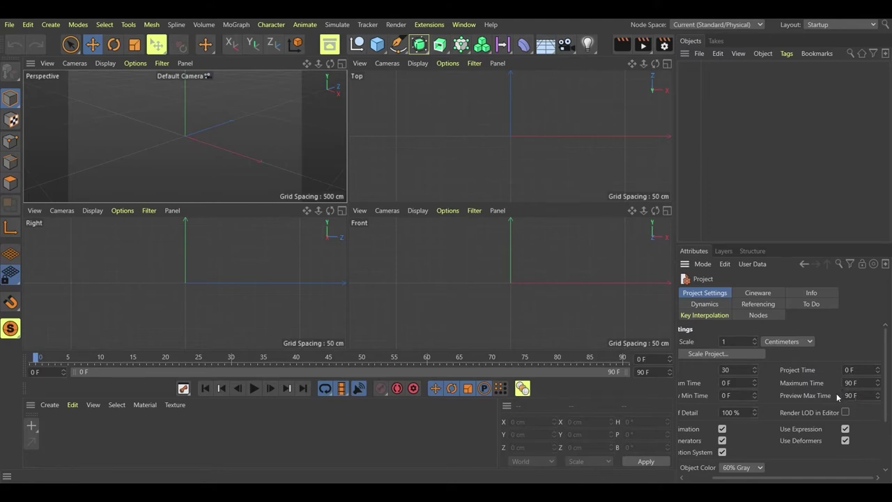
{"action": "scroll", "coordinate": [837, 394], "scroll_direction": "left", "scroll_amount": 2}
{"action": "left_click_drag", "start_coordinate": [769, 395], "coordinate": [753, 393]}
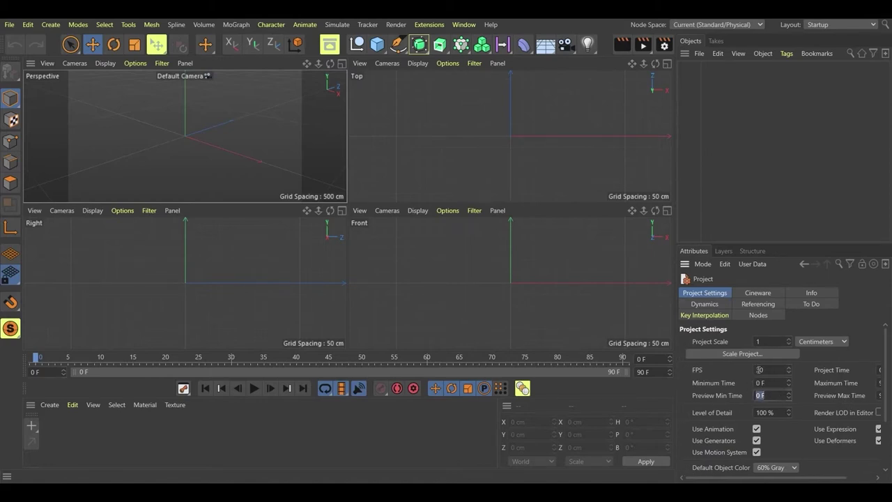
{"action": "left_click", "coordinate": [751, 401]}
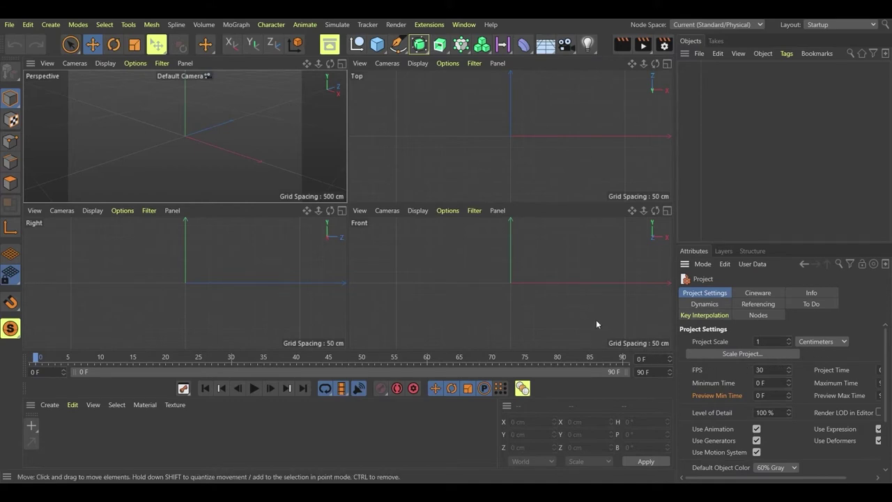
{"action": "left_click", "coordinate": [246, 177]}
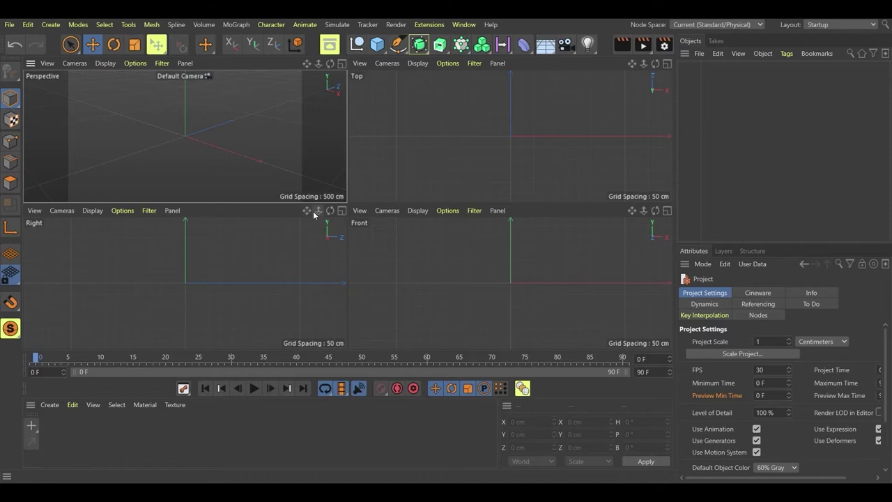
Step: Pan the Right viewport and undo the view change
{"action": "left_click_drag", "start_coordinate": [308, 211], "coordinate": [185, 282]}
{"action": "left_click", "coordinate": [39, 213]}
{"action": "left_click", "coordinate": [49, 229]}
{"action": "left_click", "coordinate": [41, 211]}
{"action": "left_click", "coordinate": [50, 230]}
{"action": "key", "text": "ctrl+shift+z"}
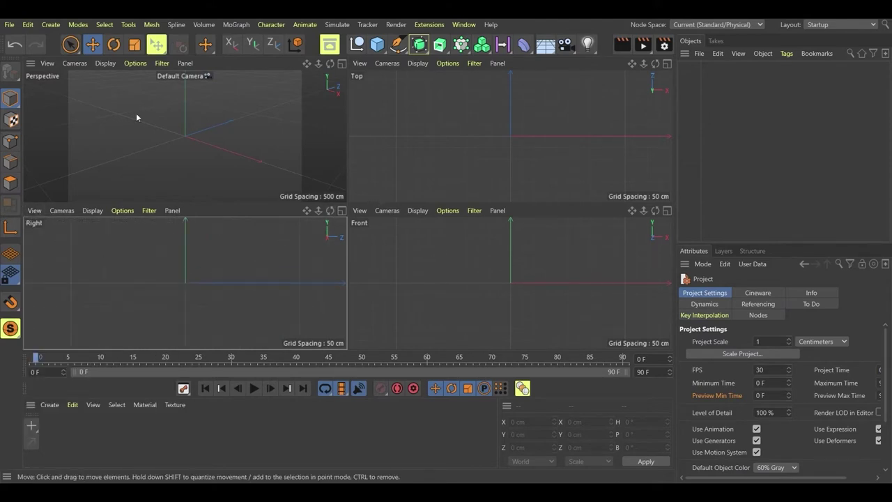
Step: Maximize the Perspective and Right viewports in turn, returning to the four-view arrangement
{"action": "left_click", "coordinate": [342, 64]}
{"action": "left_click", "coordinate": [667, 64]}
{"action": "left_click", "coordinate": [668, 65]}
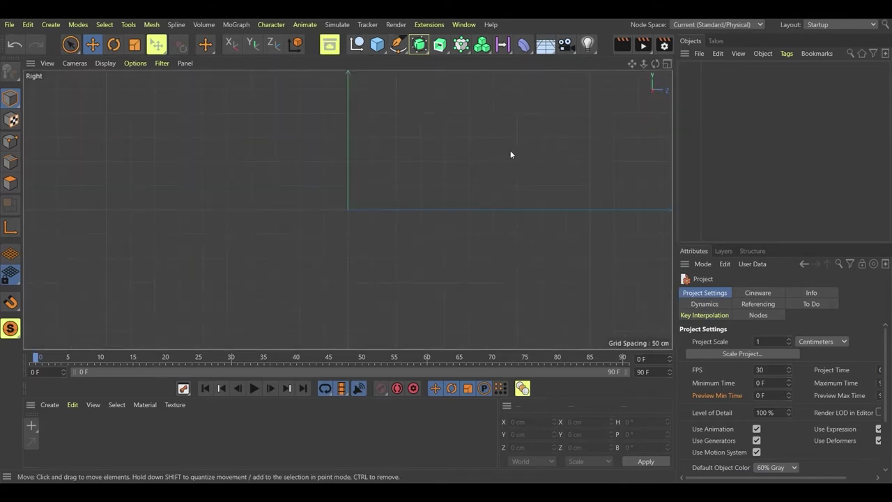
{"action": "left_click", "coordinate": [668, 65]}
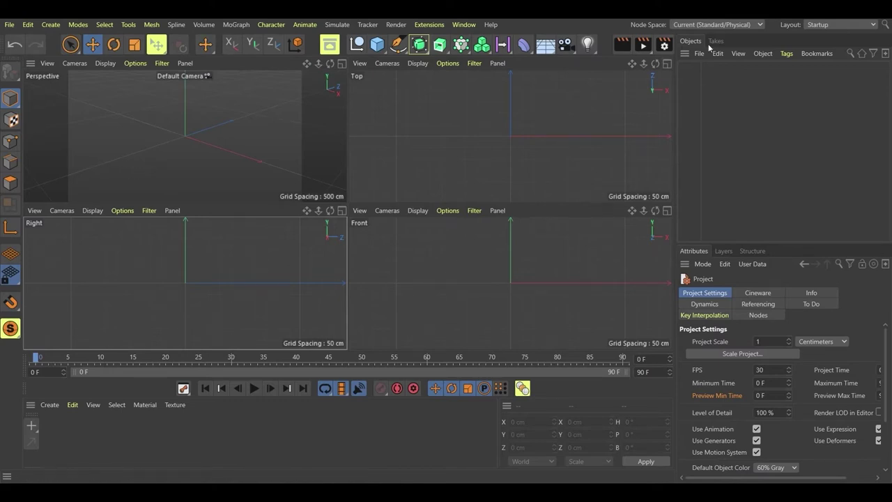
{"action": "left_click", "coordinate": [812, 28]}
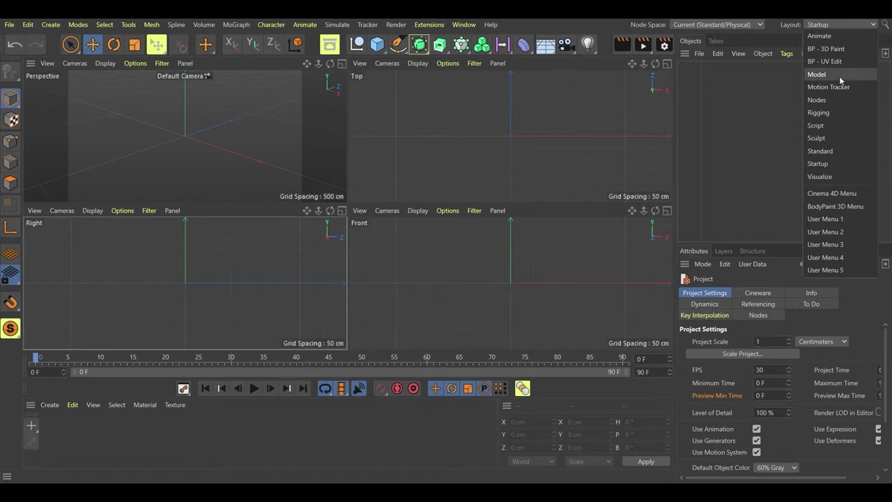
{"action": "left_click", "coordinate": [696, 143]}
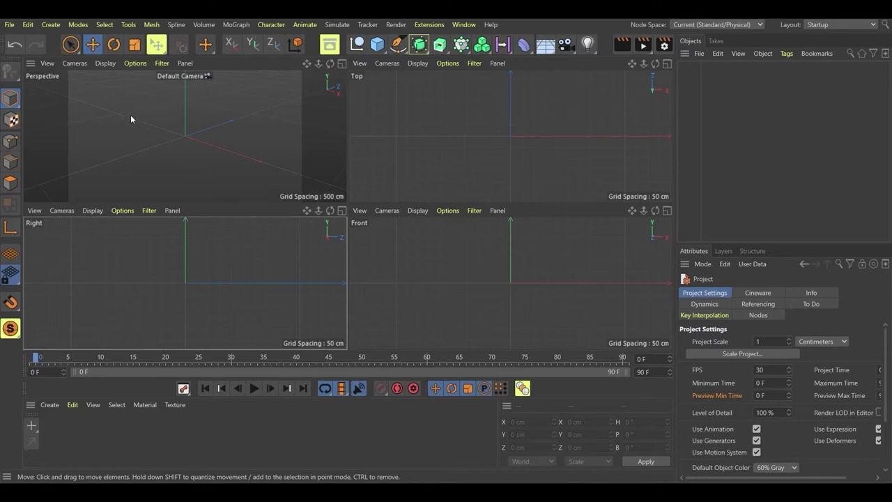
{"action": "left_click", "coordinate": [72, 46]}
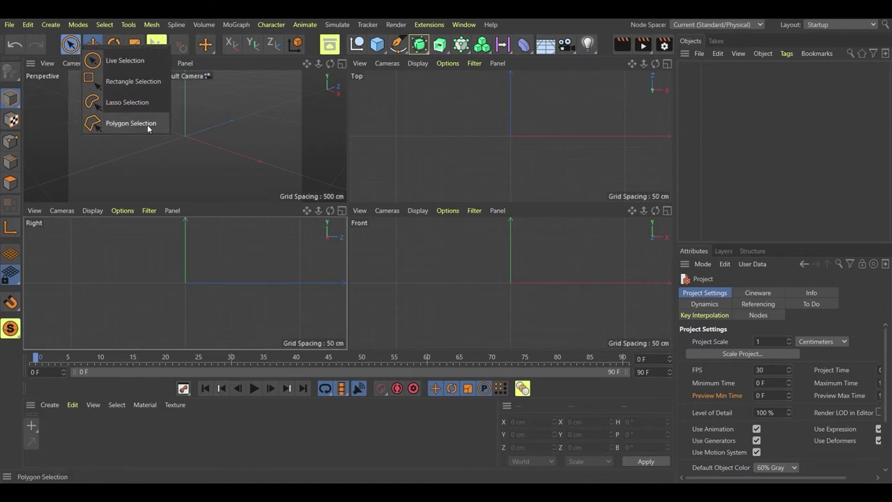
{"action": "left_click", "coordinate": [215, 114]}
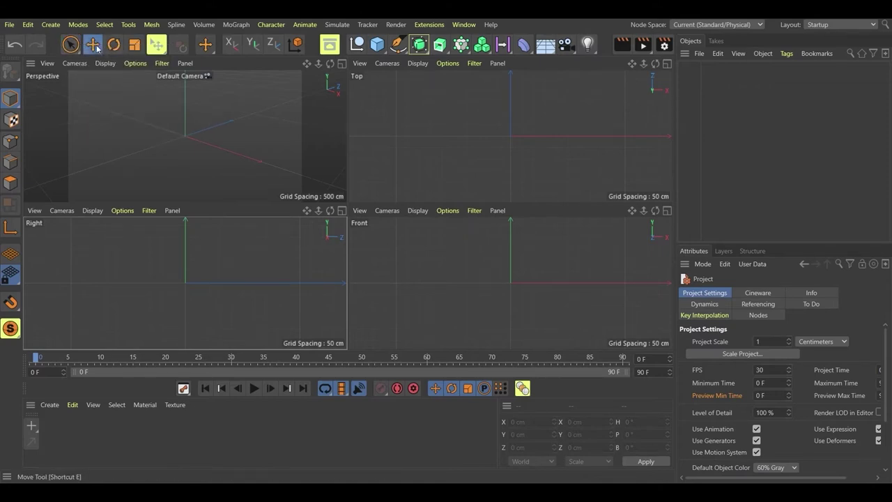
Step: Activate the Move tool and switch the coordinate system to world
{"action": "left_click", "coordinate": [94, 47]}
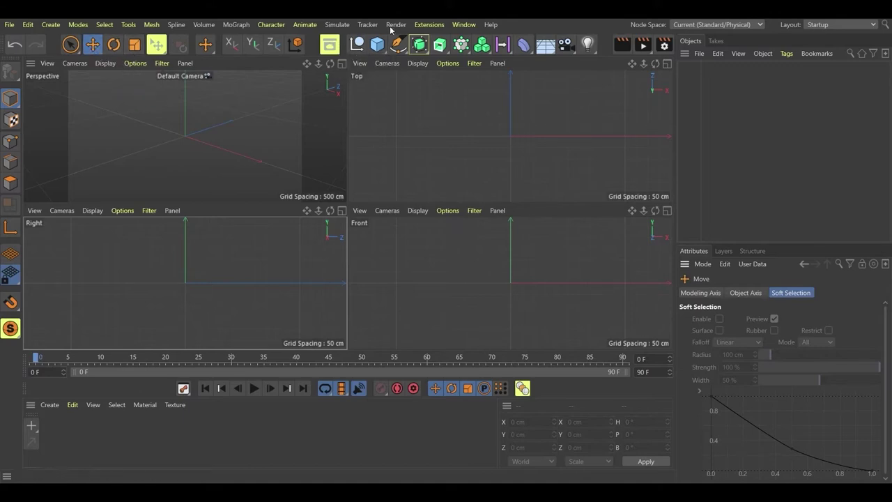
{"action": "left_click", "coordinate": [296, 44]}
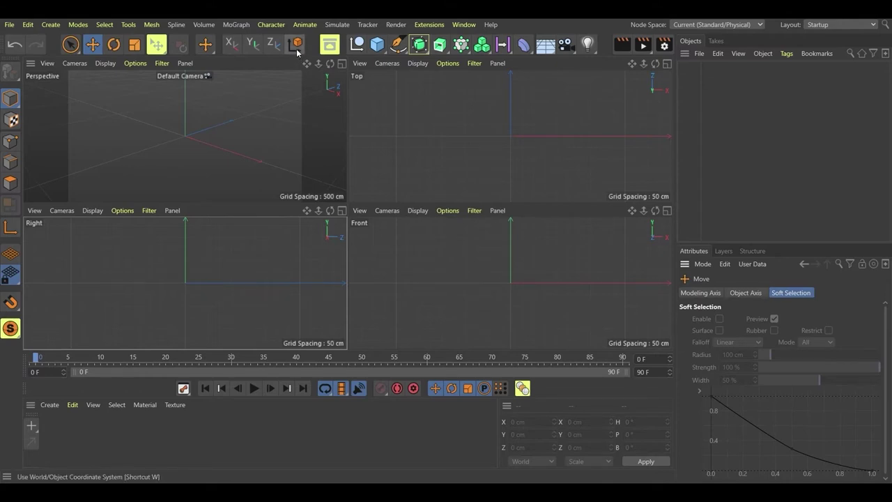
{"action": "left_click", "coordinate": [297, 49]}
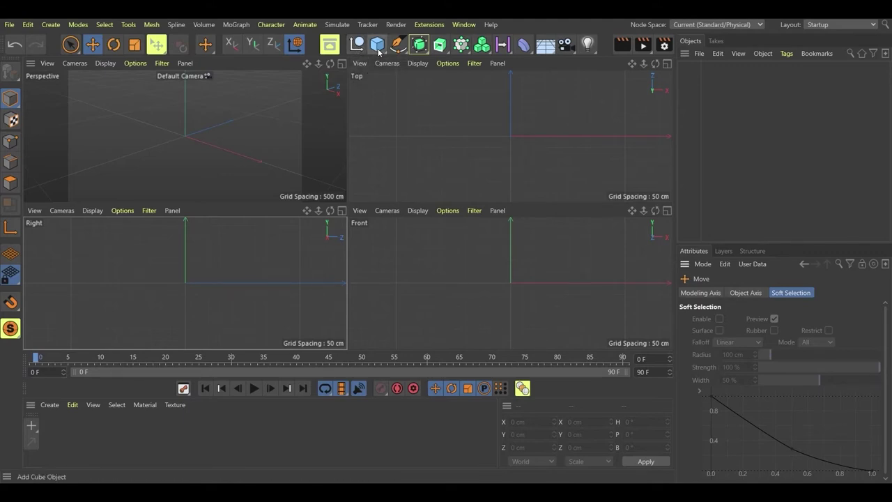
{"action": "left_click", "coordinate": [378, 48]}
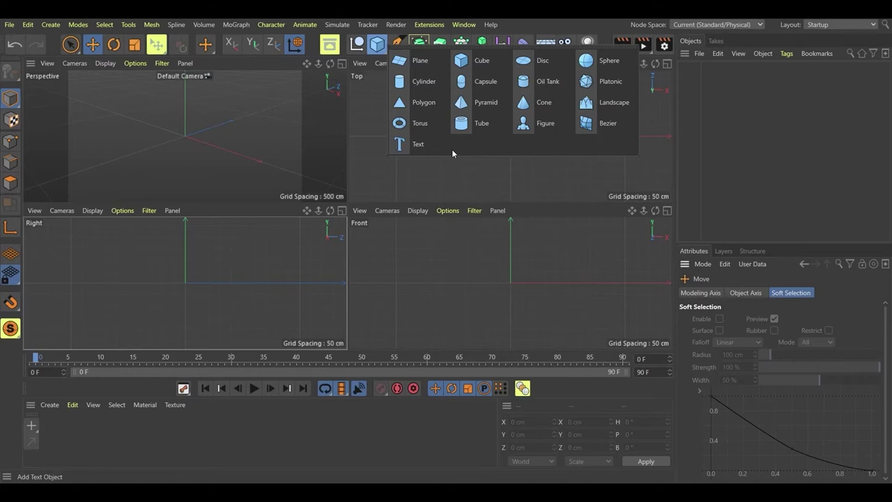
{"action": "left_click", "coordinate": [447, 185]}
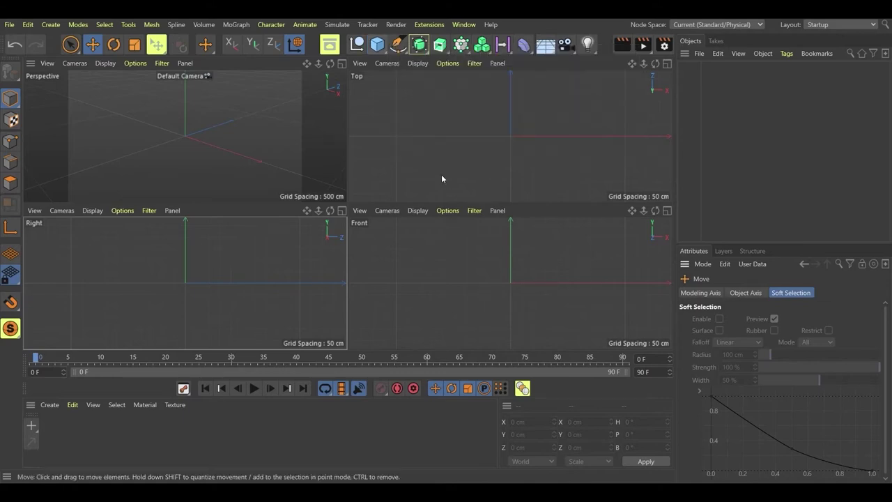
{"action": "left_click", "coordinate": [399, 44]}
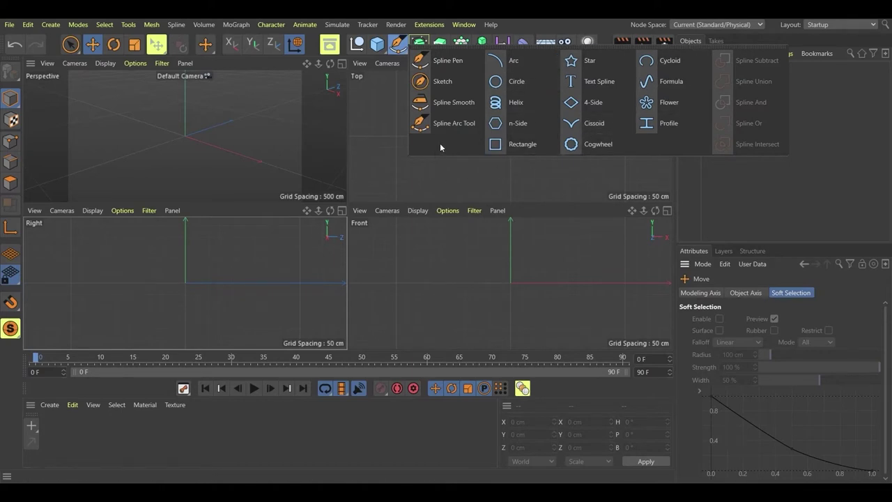
Step: Add a cube primitive to the scene and delete it
{"action": "left_click", "coordinate": [377, 44]}
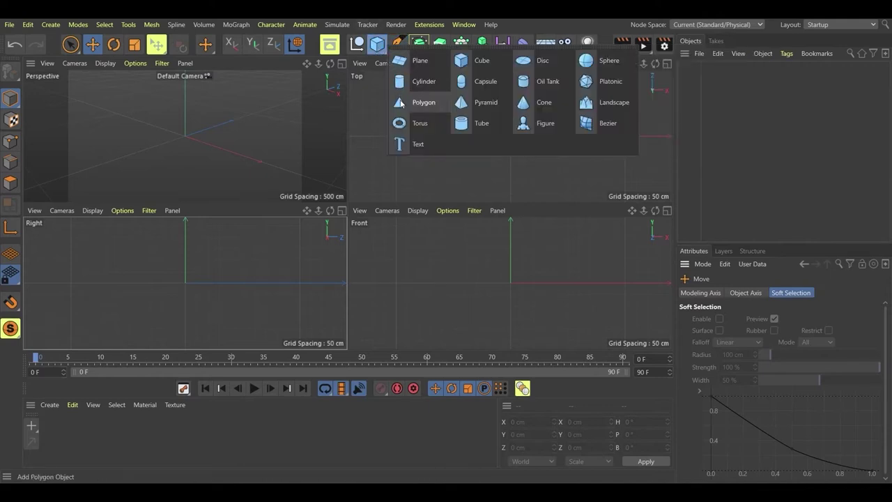
{"action": "left_click", "coordinate": [478, 63]}
{"action": "left_click", "coordinate": [254, 130]}
{"action": "key", "text": "Delete"}
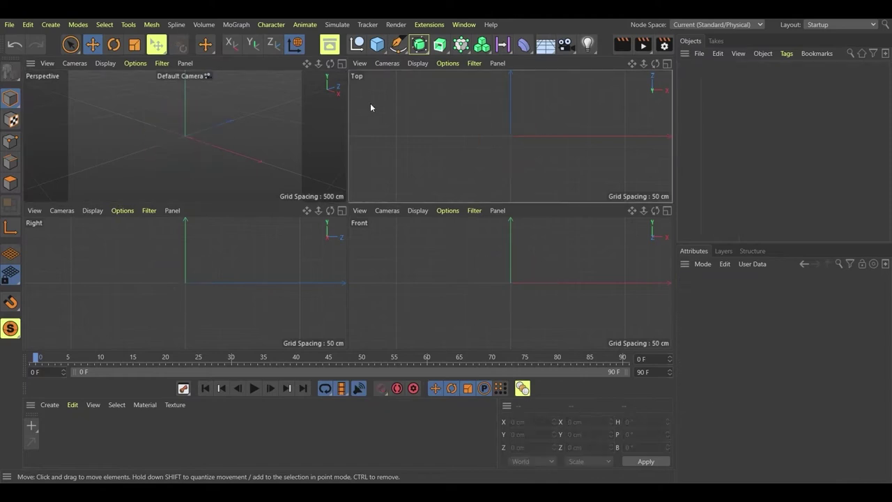
Step: Add an Arc spline to the scene and delete it
{"action": "left_click", "coordinate": [398, 43]}
{"action": "left_click", "coordinate": [509, 61]}
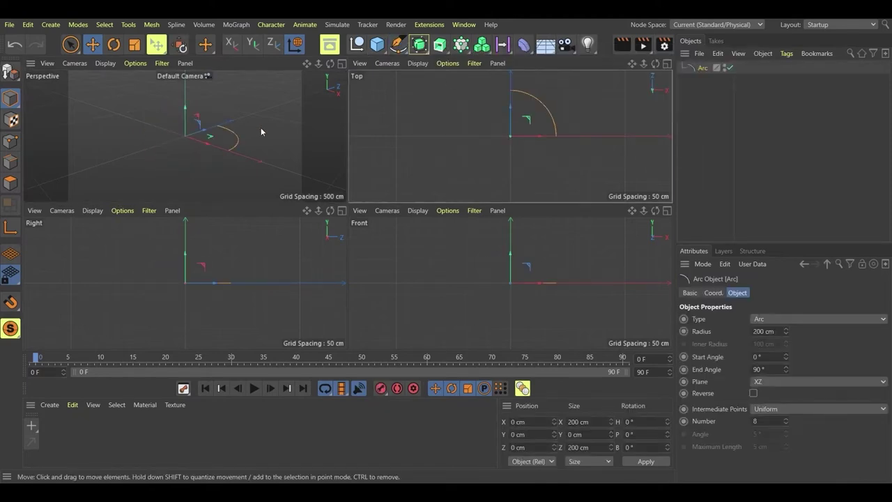
{"action": "key", "text": "Delete"}
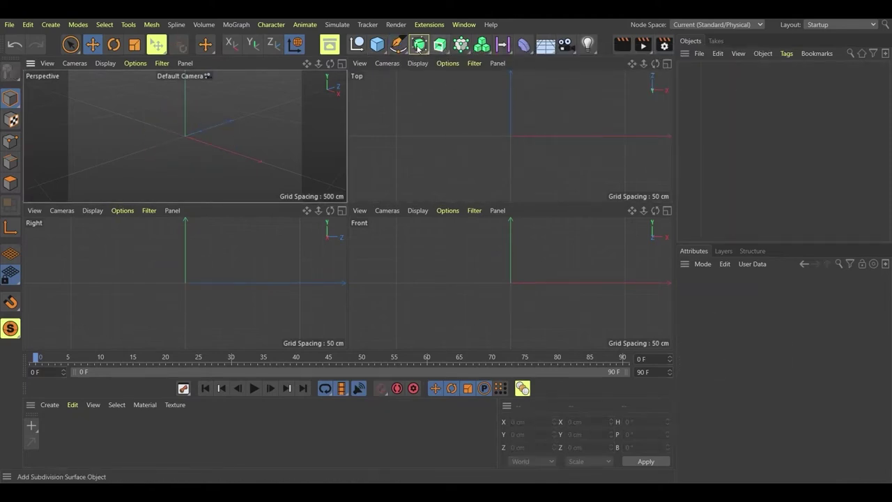
{"action": "left_click", "coordinate": [419, 47]}
{"action": "left_click", "coordinate": [443, 44]}
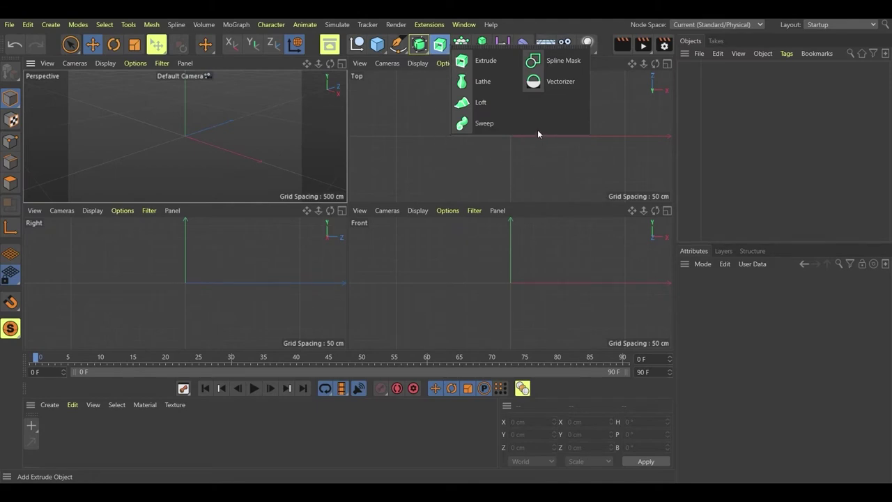
{"action": "left_click", "coordinate": [525, 46]}
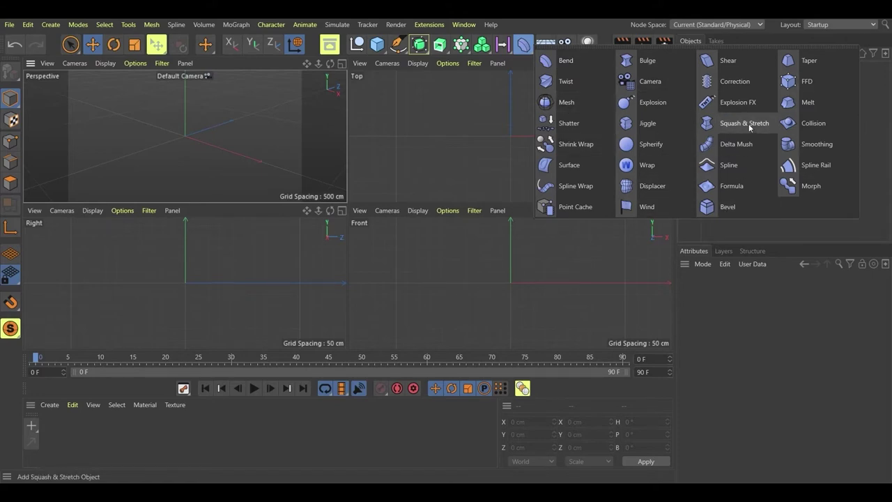
Step: Add a cube and place a Bend deformer under it as a child object
{"action": "left_click", "coordinate": [377, 44]}
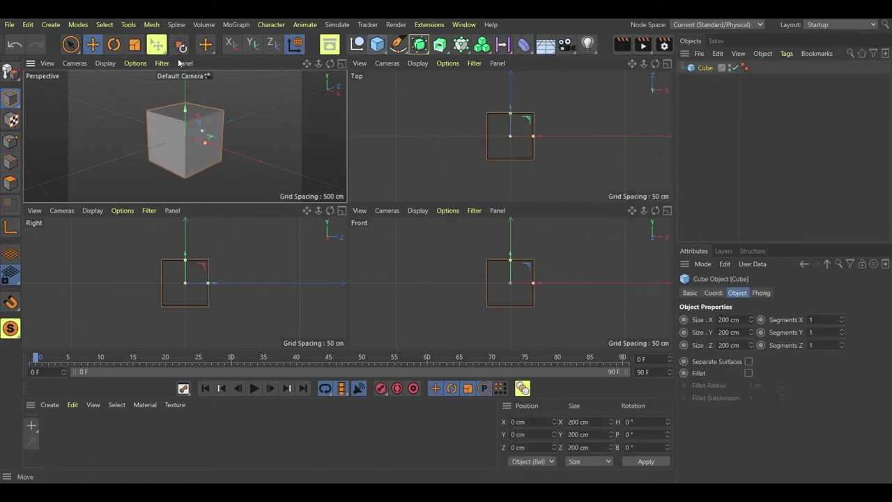
{"action": "left_click", "coordinate": [524, 44]}
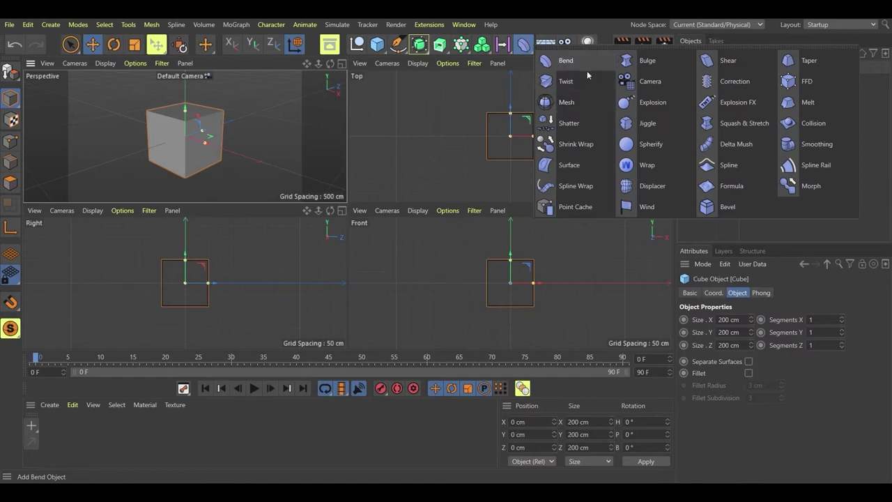
{"action": "left_click", "coordinate": [585, 68]}
{"action": "left_click_drag", "start_coordinate": [703, 69], "coordinate": [704, 84]}
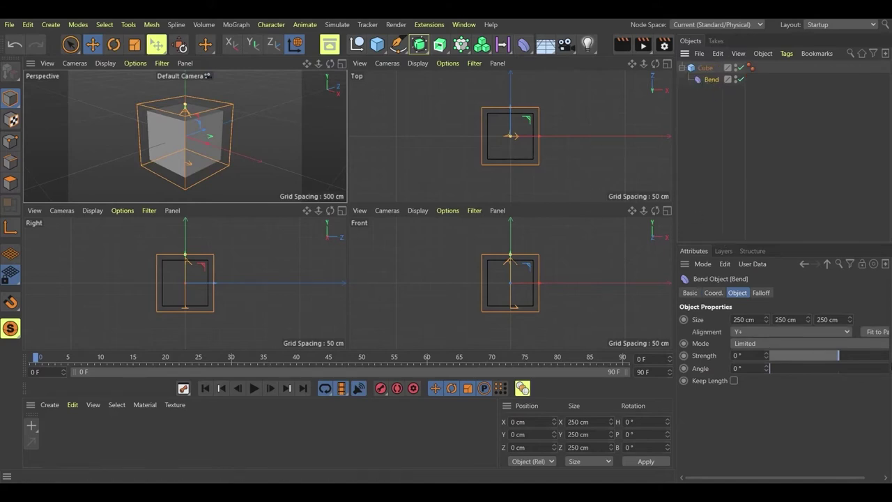
Step: Fit the Bend deformer to its parent cube and set its strength to about -59°
{"action": "left_click", "coordinate": [873, 333]}
{"action": "mouse_move", "coordinate": [834, 356]}
{"action": "left_mouse_down"}
{"action": "mouse_move", "coordinate": [855, 356]}
{"action": "mouse_move", "coordinate": [827, 355]}
{"action": "left_mouse_up"}
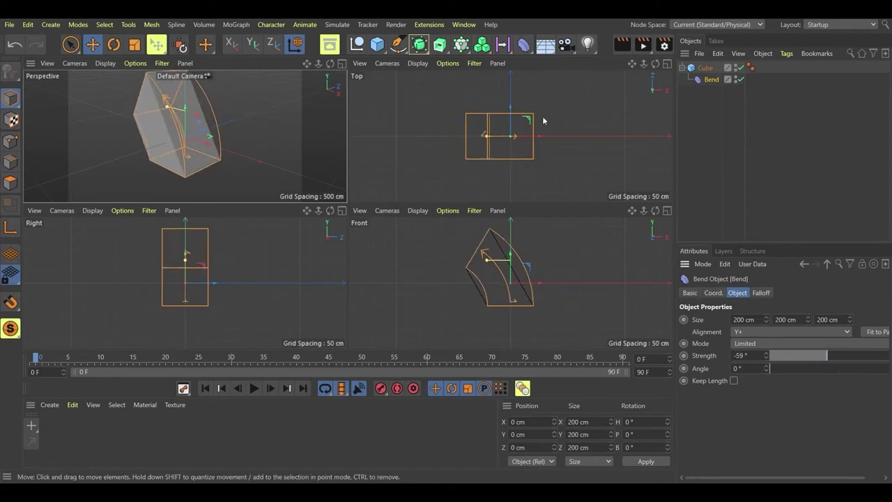
Step: Give the cube 6 segments on every axis and set the Bend's strength to about -168° and its angle to 73°
{"action": "left_click", "coordinate": [705, 69]}
{"action": "left_click_drag", "start_coordinate": [842, 318], "coordinate": [799, 372]}
{"action": "left_click", "coordinate": [712, 80]}
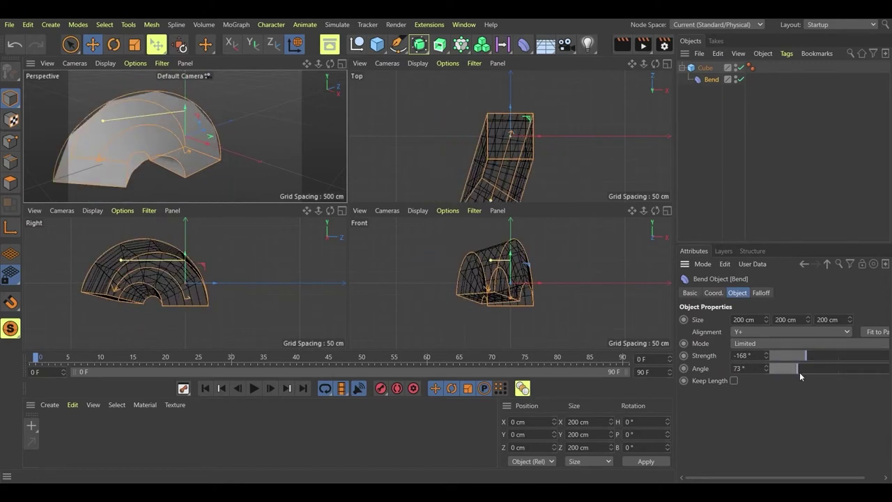
Step: Delete the Bend deformer from under the cube and select the cube
{"action": "key", "text": "Delete"}
{"action": "left_click", "coordinate": [707, 69]}
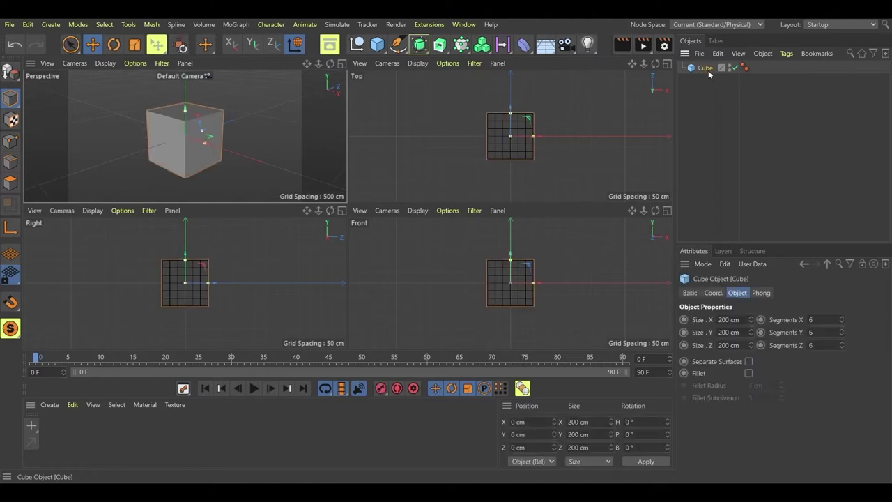
Step: Add an omni light and move it to about 180 cm along X, beside the cube
{"action": "left_click", "coordinate": [566, 46]}
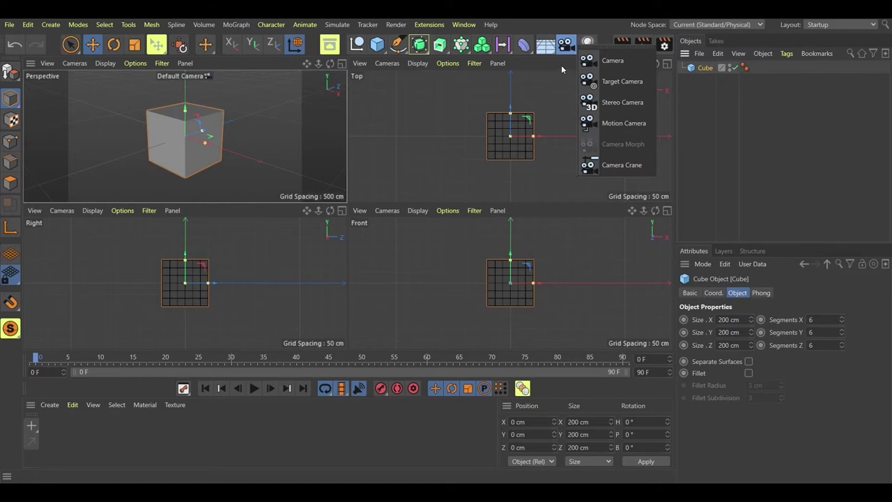
{"action": "left_click", "coordinate": [588, 44]}
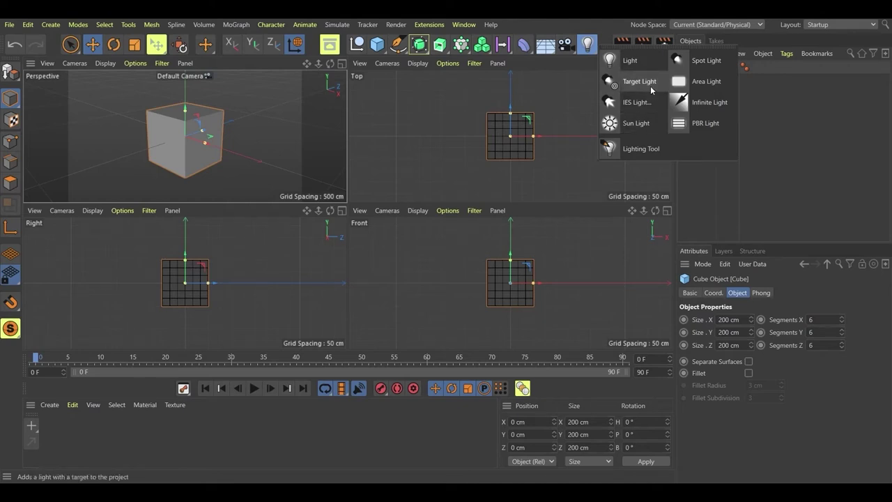
{"action": "left_click", "coordinate": [651, 67]}
{"action": "left_click_drag", "start_coordinate": [537, 136], "coordinate": [578, 155]}
Step: Add a spot light and move it back along negative Z so it shines on the cube's front face
{"action": "left_click", "coordinate": [590, 47]}
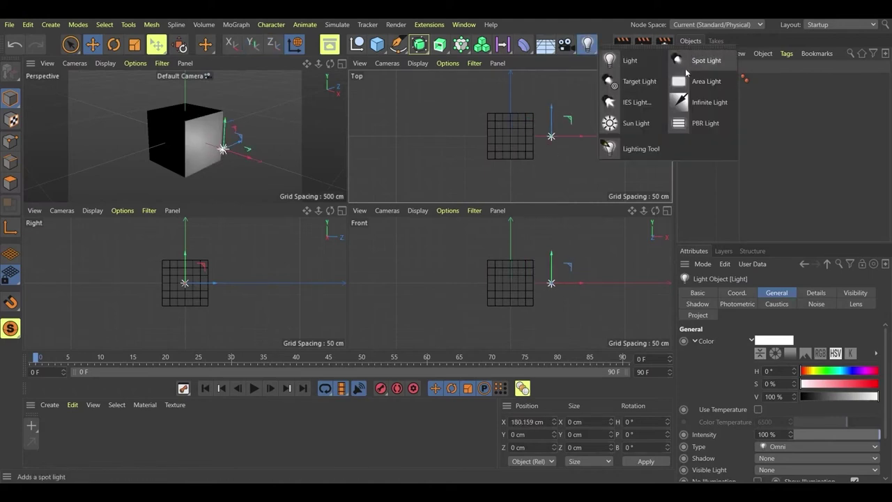
{"action": "left_click", "coordinate": [686, 61]}
{"action": "left_click_drag", "start_coordinate": [180, 143], "coordinate": [129, 167]}
Step: Render the Perspective, Top and Front viewports in turn as previews, and make the Right viewport active
{"action": "left_click", "coordinate": [627, 51]}
{"action": "left_click", "coordinate": [575, 92]}
{"action": "left_click", "coordinate": [625, 48]}
{"action": "left_click", "coordinate": [435, 311]}
{"action": "left_click", "coordinate": [625, 47]}
{"action": "left_click", "coordinate": [291, 237]}
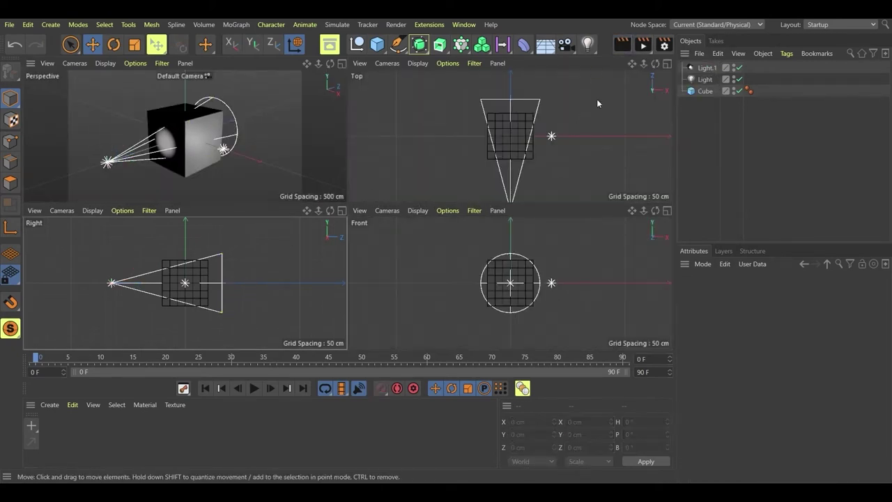
Step: Render a preview of the Right viewport and look over the output options in the render settings
{"action": "left_click", "coordinate": [625, 46]}
{"action": "left_click", "coordinate": [643, 45]}
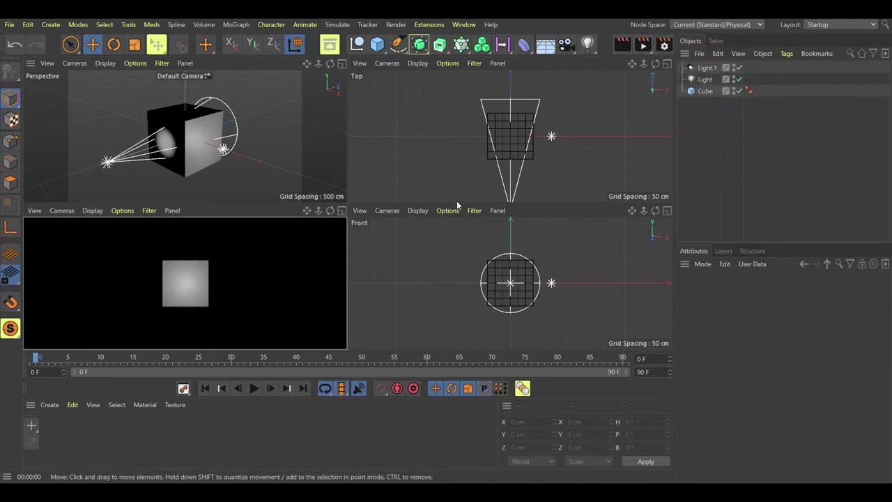
{"action": "left_click", "coordinate": [666, 45]}
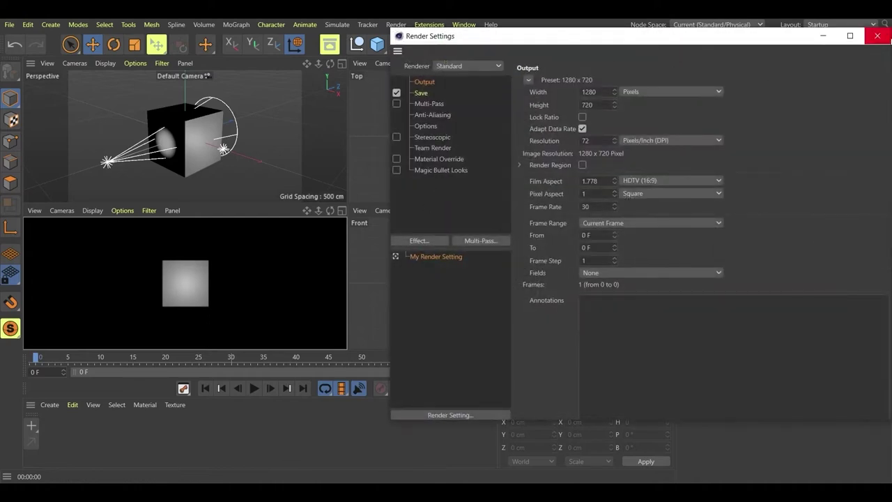
{"action": "left_click", "coordinate": [877, 37]}
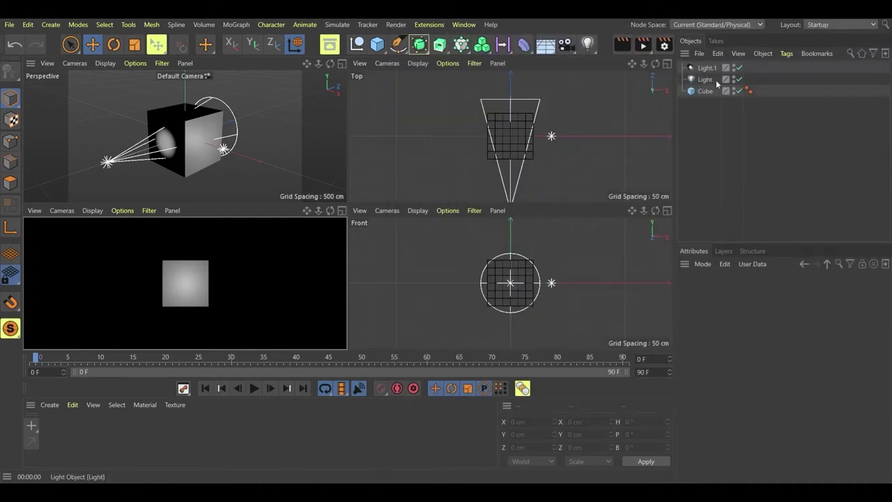
Step: Delete both the omni light and the spot light so only the cube remains
{"action": "left_click_drag", "start_coordinate": [722, 103], "coordinate": [690, 70]}
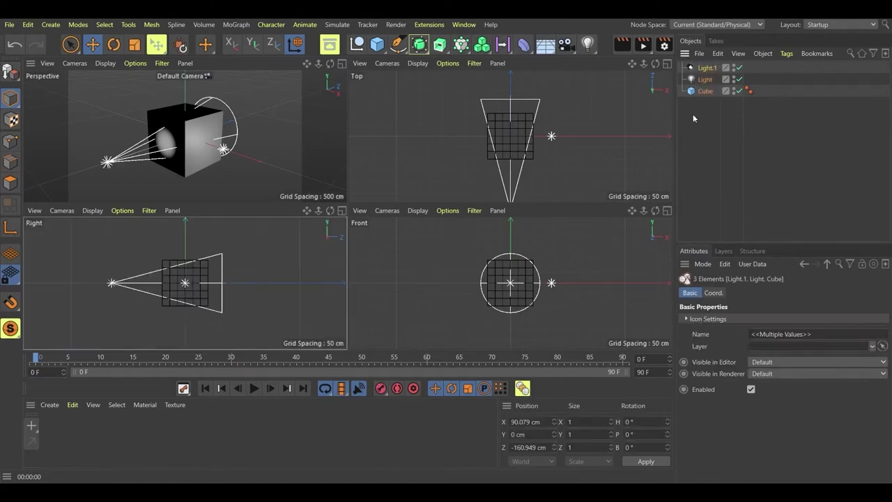
{"action": "left_click", "coordinate": [706, 81]}
{"action": "left_click", "coordinate": [707, 69], "text": "shift"}
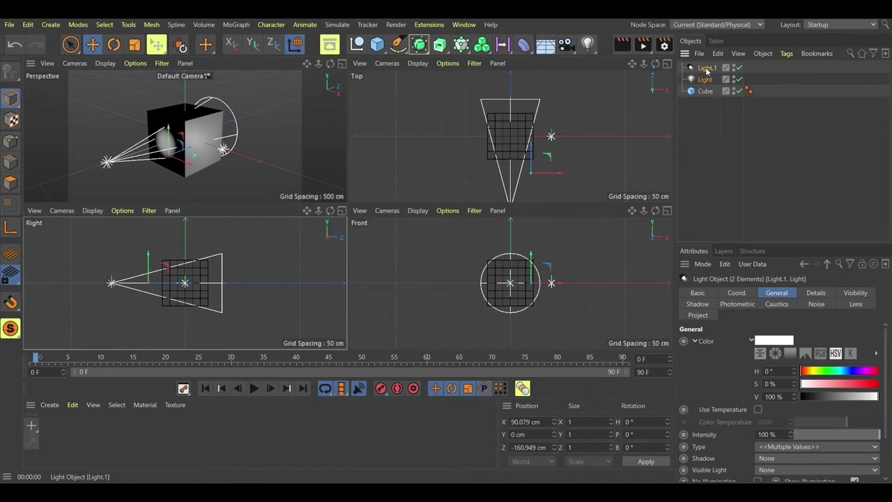
{"action": "key", "text": "Delete"}
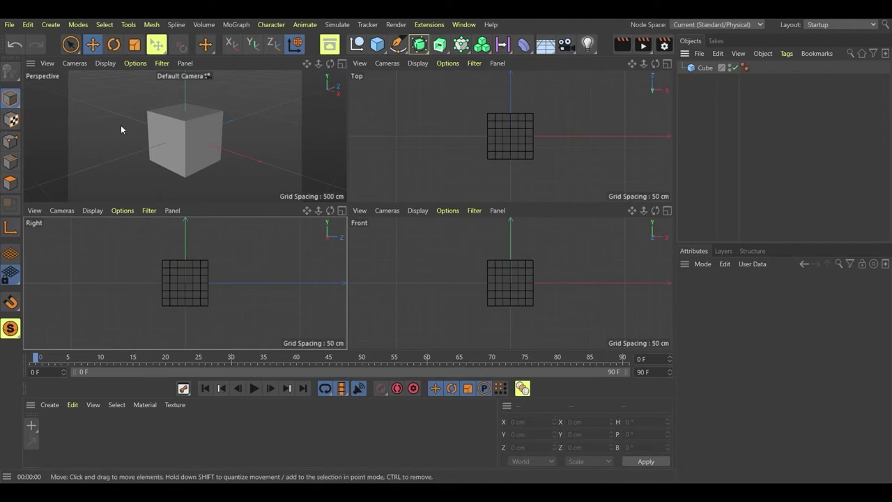
Step: Convert the parametric cube into an editable polygon object and deselect it
{"action": "left_click", "coordinate": [188, 154]}
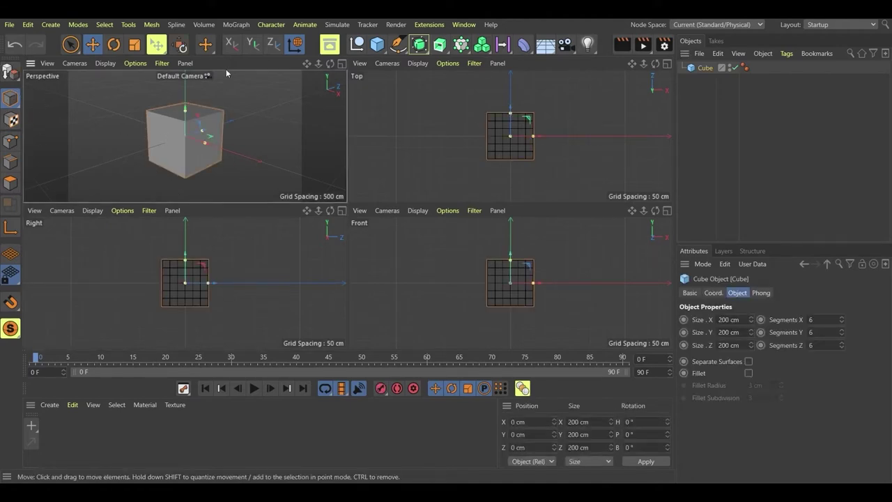
{"action": "left_click", "coordinate": [11, 73]}
{"action": "left_click", "coordinate": [280, 173]}
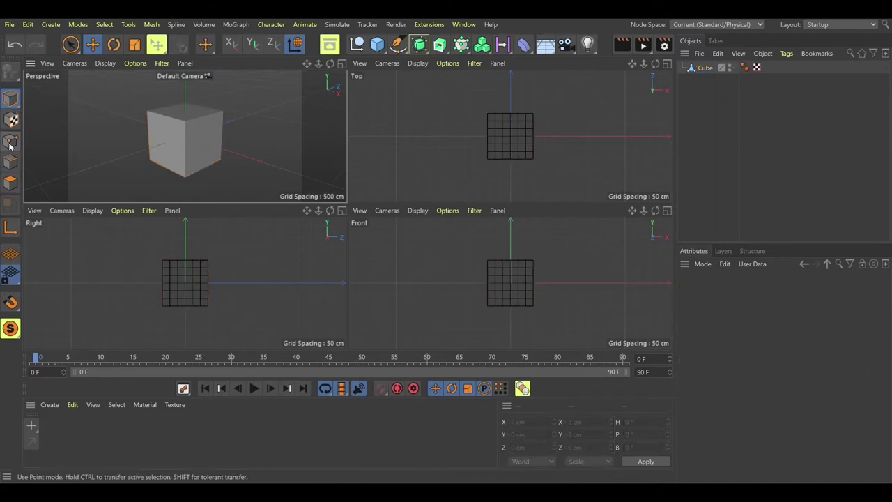
Step: Try selecting and moving individual points, edges and polygons of the cube in each component mode
{"action": "left_click", "coordinate": [10, 141]}
{"action": "left_click", "coordinate": [182, 129]}
{"action": "left_click", "coordinate": [164, 120]}
{"action": "left_click_drag", "start_coordinate": [185, 113], "coordinate": [241, 119]}
{"action": "left_click", "coordinate": [11, 162]}
{"action": "left_click", "coordinate": [185, 146]}
{"action": "left_click", "coordinate": [11, 183]}
{"action": "left_click_drag", "start_coordinate": [174, 150], "coordinate": [193, 172]}
Step: Undo the trial point, edge and polygon edits on the cube
{"action": "key", "text": "ctrl+z"}
{"action": "key", "text": "ctrl+z"}
{"action": "key", "text": "ctrl+z"}
{"action": "key", "text": "ctrl+z"}
{"action": "key", "text": "ctrl+z"}
{"action": "key", "text": "ctrl+z"}
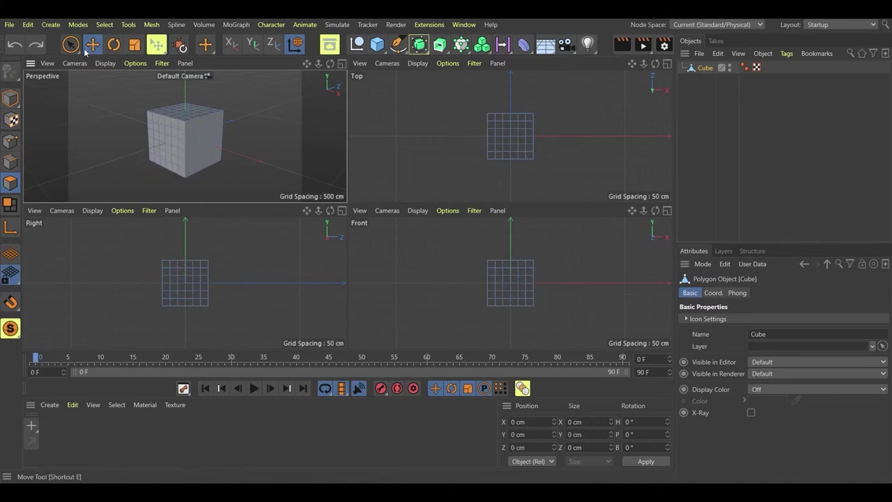
Step: Try Live Selection with radius 10 on the cube, painting over its surface and switching to edge and point modes
{"action": "left_click", "coordinate": [71, 44]}
{"action": "mouse_move", "coordinate": [164, 142]}
{"action": "left_mouse_down"}
{"action": "mouse_move", "coordinate": [154, 133]}
{"action": "mouse_move", "coordinate": [177, 130]}
{"action": "mouse_move", "coordinate": [171, 146]}
{"action": "mouse_move", "coordinate": [158, 127]}
{"action": "mouse_move", "coordinate": [169, 146]}
{"action": "mouse_move", "coordinate": [174, 123]}
{"action": "mouse_move", "coordinate": [164, 112]}
{"action": "mouse_move", "coordinate": [155, 116]}
{"action": "left_mouse_up"}
{"action": "left_click", "coordinate": [10, 162]}
{"action": "left_click", "coordinate": [11, 142]}
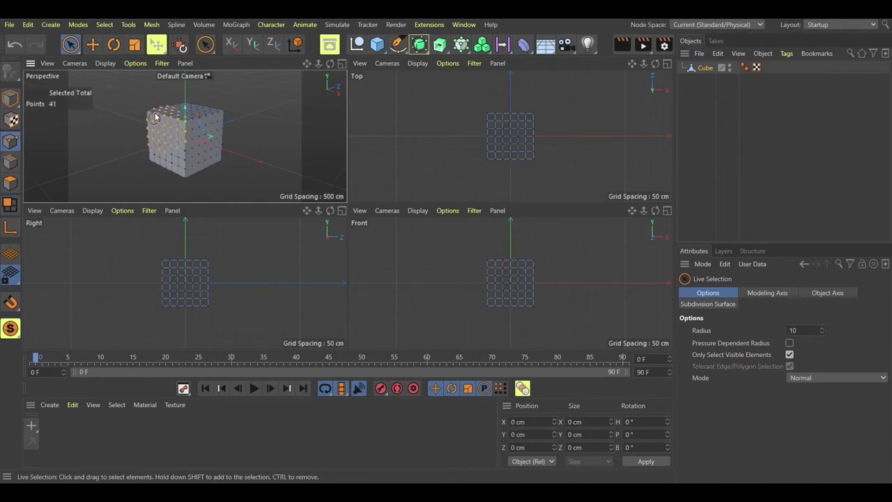
Step: Return to Model mode and try nudging the cube's axis slightly along X with axis editing enabled
{"action": "left_click", "coordinate": [10, 99]}
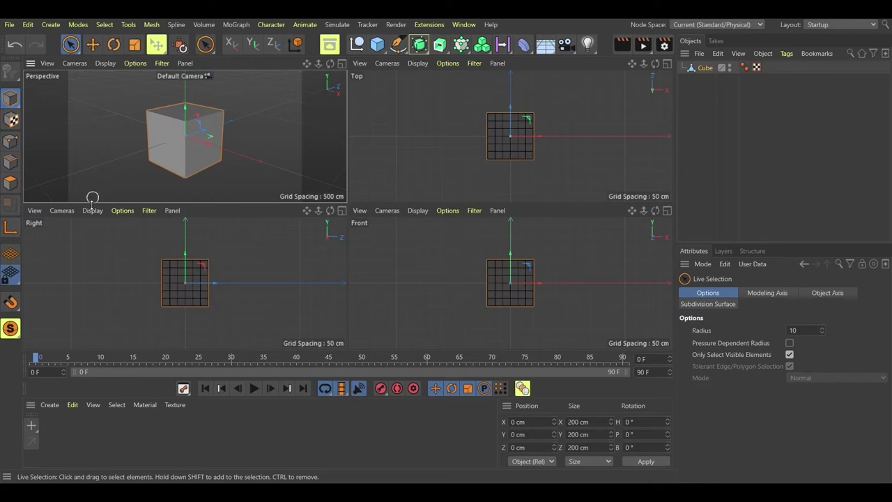
{"action": "left_click", "coordinate": [9, 230]}
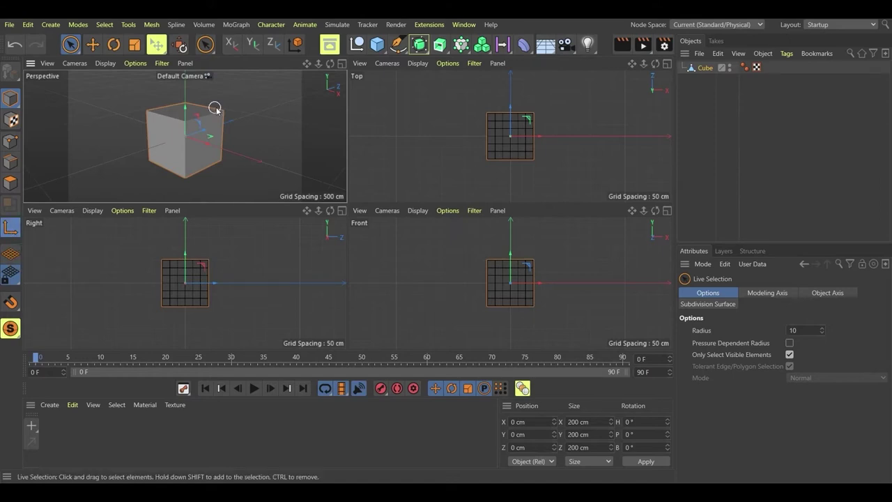
{"action": "mouse_move", "coordinate": [206, 147]}
{"action": "left_mouse_down"}
{"action": "mouse_move", "coordinate": [258, 170]}
{"action": "mouse_move", "coordinate": [197, 145]}
{"action": "mouse_move", "coordinate": [206, 148]}
{"action": "left_mouse_up"}
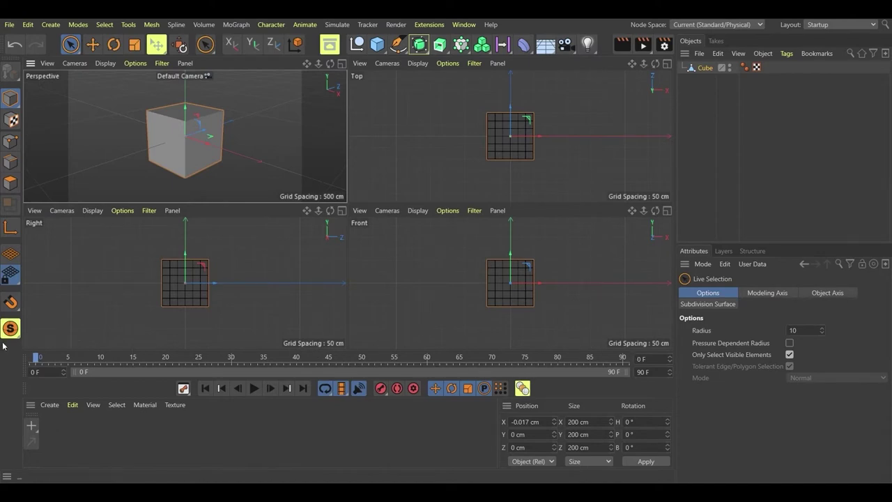
Step: Scrub the timeline to its end and back, set the current frame to 50, and return to Model mode
{"action": "left_click_drag", "start_coordinate": [36, 357], "coordinate": [641, 325]}
{"action": "left_click_drag", "start_coordinate": [614, 357], "coordinate": [38, 358]}
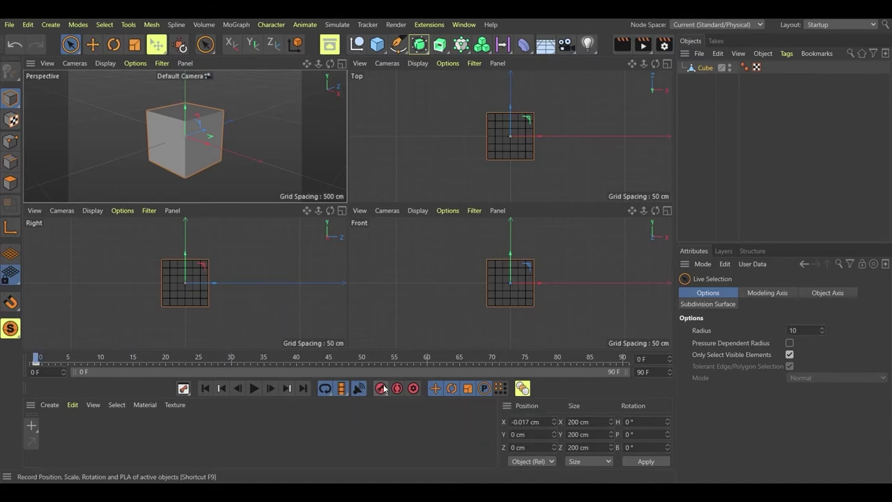
{"action": "left_click", "coordinate": [363, 357]}
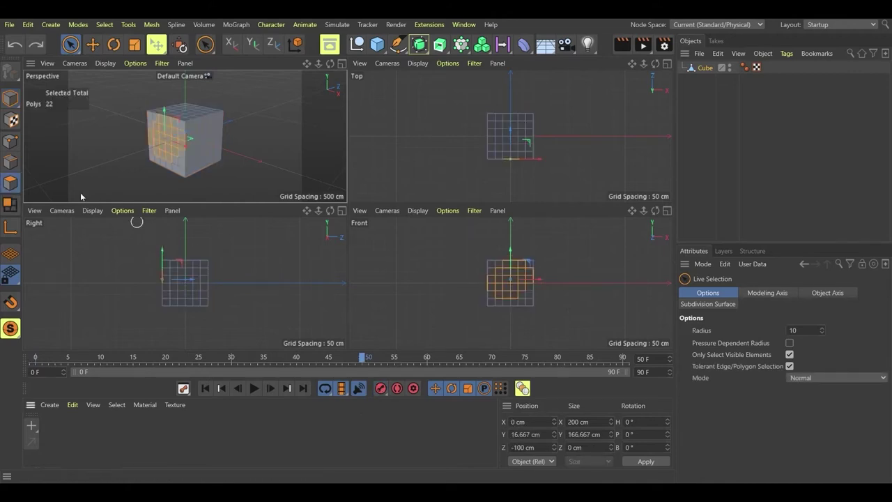
{"action": "left_click", "coordinate": [9, 99]}
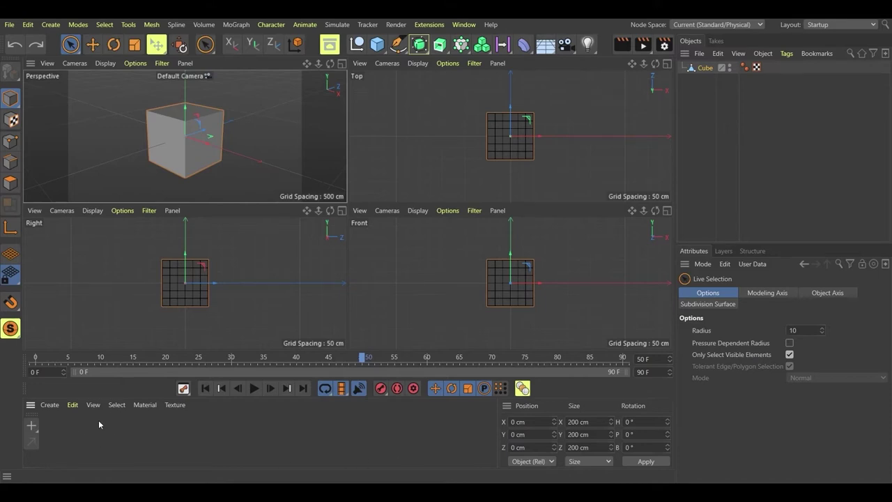
Step: Create a new material and make its color a strongly saturated blue with a hue of 245°
{"action": "left_click", "coordinate": [36, 430]}
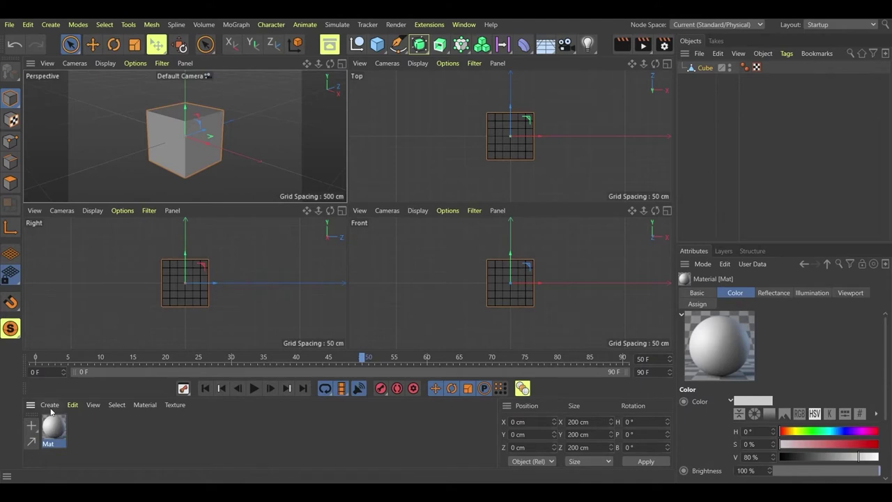
{"action": "left_click", "coordinate": [50, 410]}
{"action": "mouse_move", "coordinate": [72, 404]}
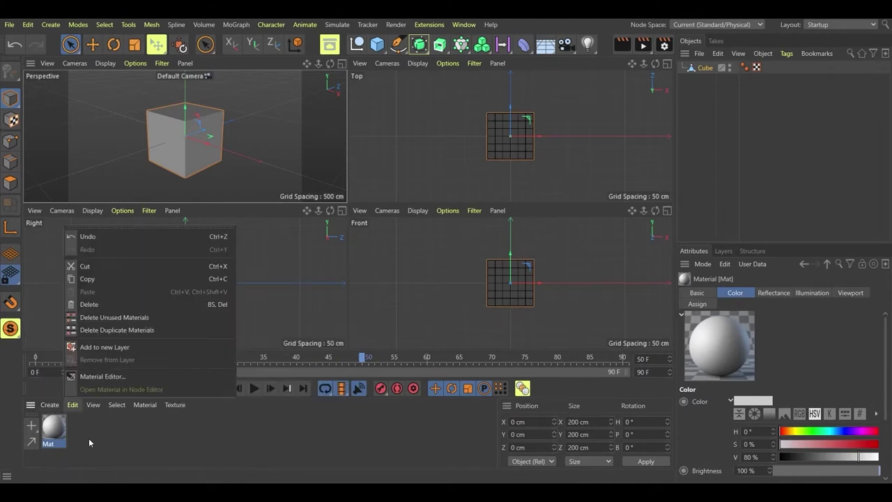
{"action": "left_click", "coordinate": [53, 426]}
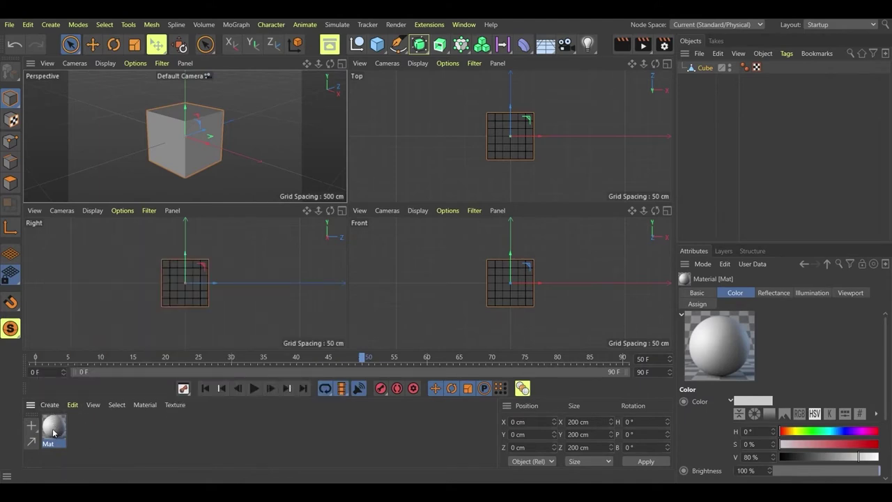
{"action": "left_click", "coordinate": [848, 431]}
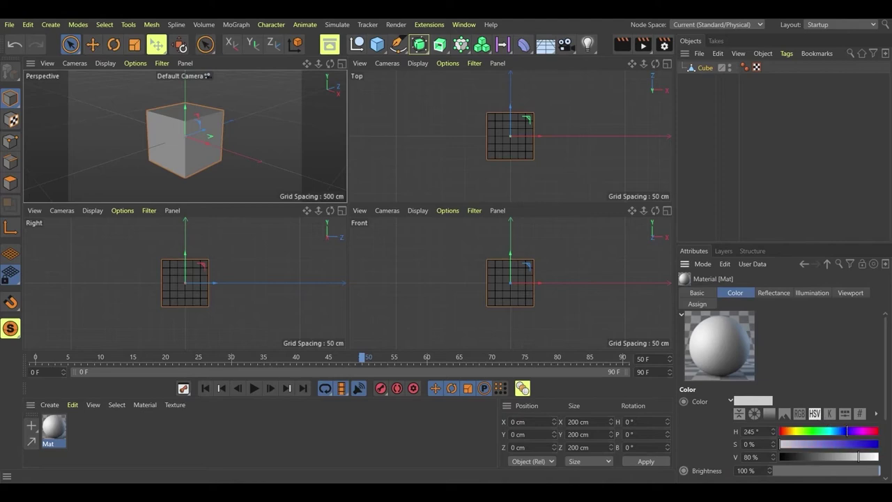
{"action": "left_click", "coordinate": [865, 447]}
Step: Apply the blue material to the cube and render a preview of the Perspective viewport
{"action": "left_click_drag", "start_coordinate": [49, 429], "coordinate": [185, 150]}
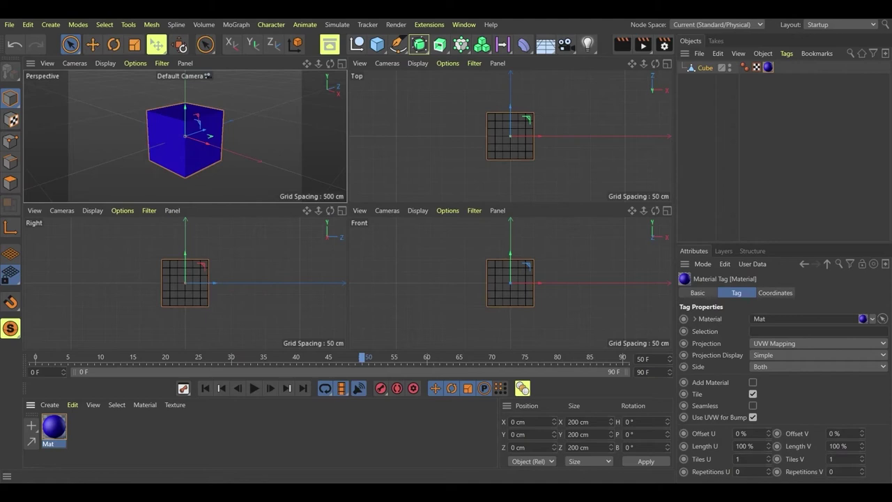
{"action": "left_click", "coordinate": [622, 44]}
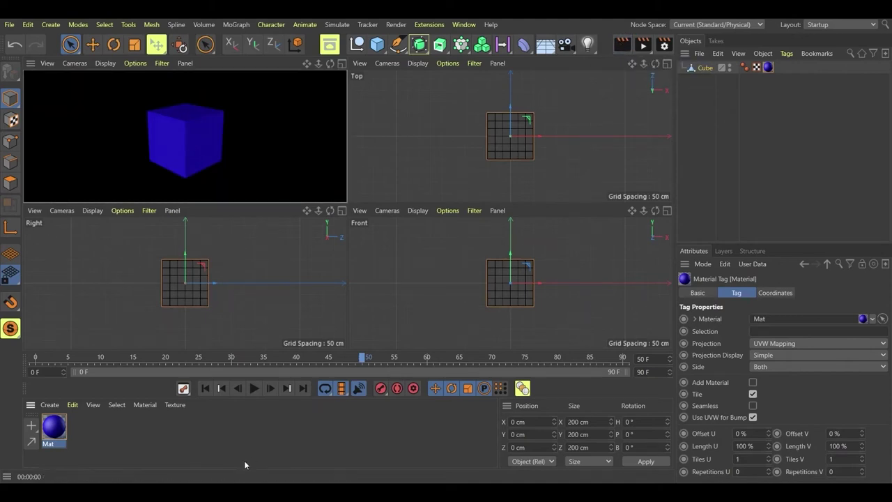
{"action": "left_click", "coordinate": [263, 460]}
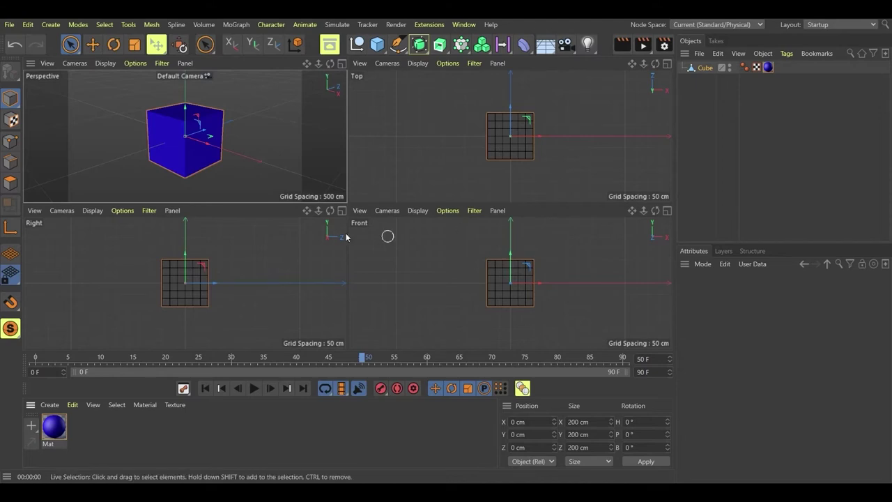
Step: Deselect the cube and add a pyramid primitive to the scene
{"action": "left_click", "coordinate": [225, 159]}
{"action": "left_click", "coordinate": [377, 44]}
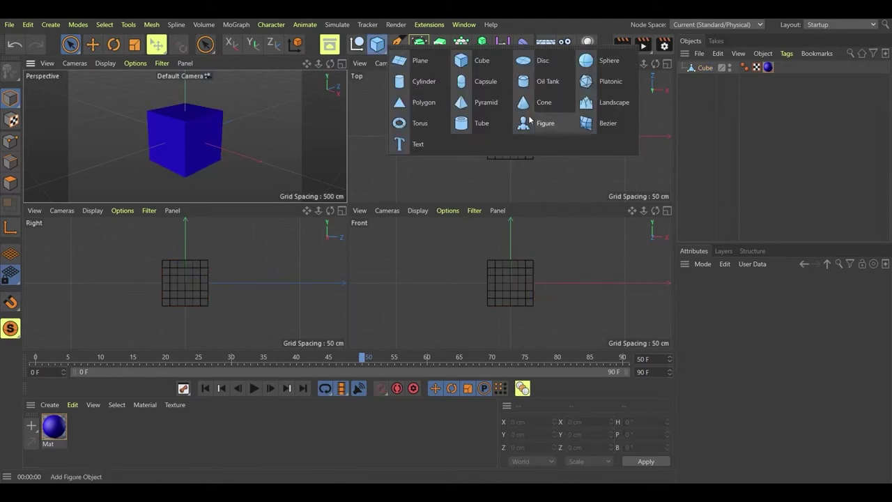
{"action": "left_click", "coordinate": [488, 103]}
Step: Try moving the pyramid along X away from the cube, linking the two in the hierarchy and moving them
{"action": "left_click_drag", "start_coordinate": [198, 143], "coordinate": [279, 166]}
{"action": "left_click_drag", "start_coordinate": [706, 78], "coordinate": [708, 68]}
{"action": "left_click_drag", "start_coordinate": [272, 165], "coordinate": [250, 162]}
Step: Undo the trial moves and hierarchy change of the pyramid and cube
{"action": "key", "text": "ctrl+z"}
{"action": "key", "text": "ctrl+z"}
{"action": "key", "text": "ctrl+z"}
{"action": "key", "text": "ctrl+z"}
{"action": "key", "text": "ctrl+z"}
{"action": "key", "text": "ctrl+z"}
{"action": "key", "text": "ctrl+z"}
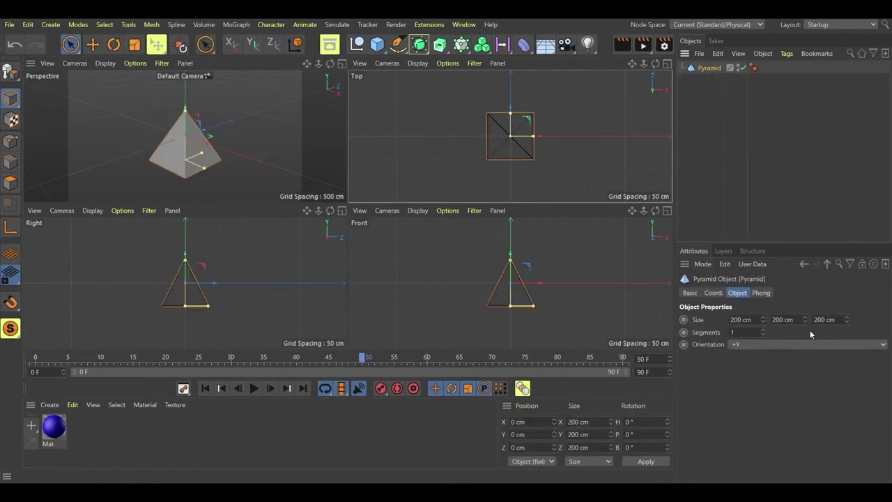
Step: Create a layer, assign the pyramid to it, and toggle the layer's viewport visibility off and on
{"action": "left_click", "coordinate": [724, 250]}
{"action": "left_click", "coordinate": [690, 280]}
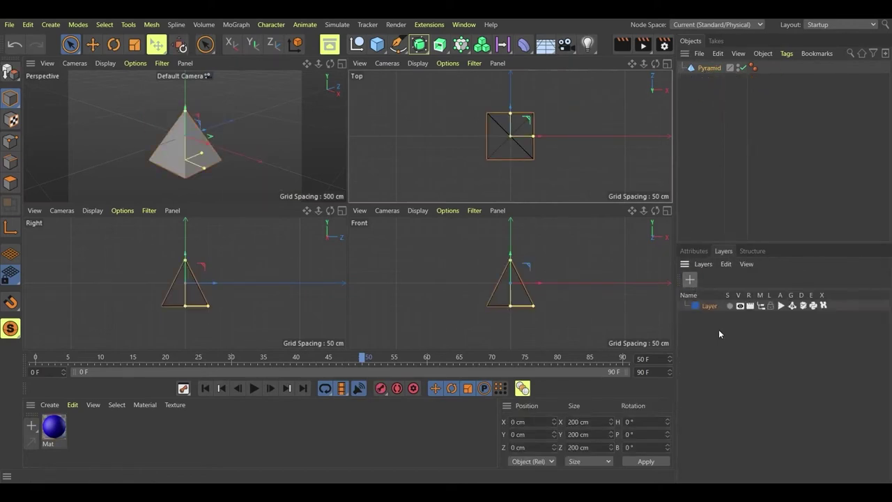
{"action": "left_click_drag", "start_coordinate": [723, 68], "coordinate": [716, 307]}
{"action": "left_click", "coordinate": [740, 307]}
{"action": "left_click", "coordinate": [739, 307]}
Step: Create a second layer, add a new cube primitive, and assign the cube to that layer
{"action": "left_click", "coordinate": [691, 280]}
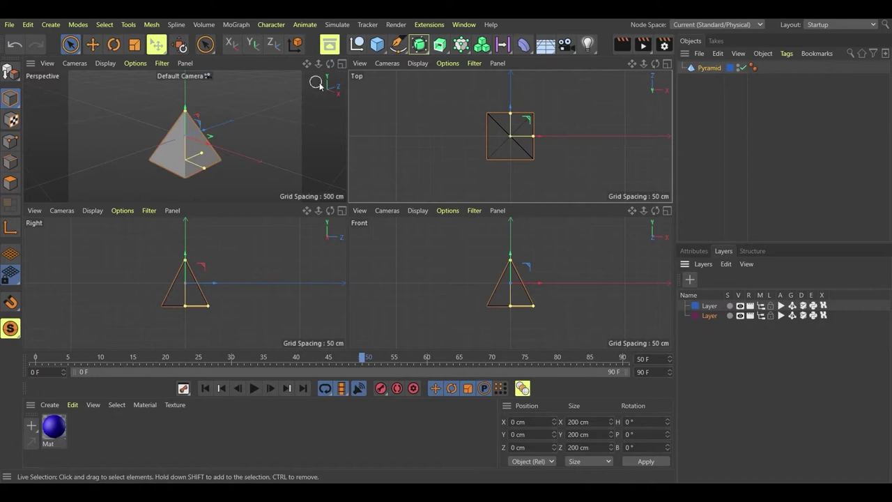
{"action": "left_click", "coordinate": [377, 44]}
{"action": "left_click", "coordinate": [699, 53]}
{"action": "left_click", "coordinate": [726, 318]}
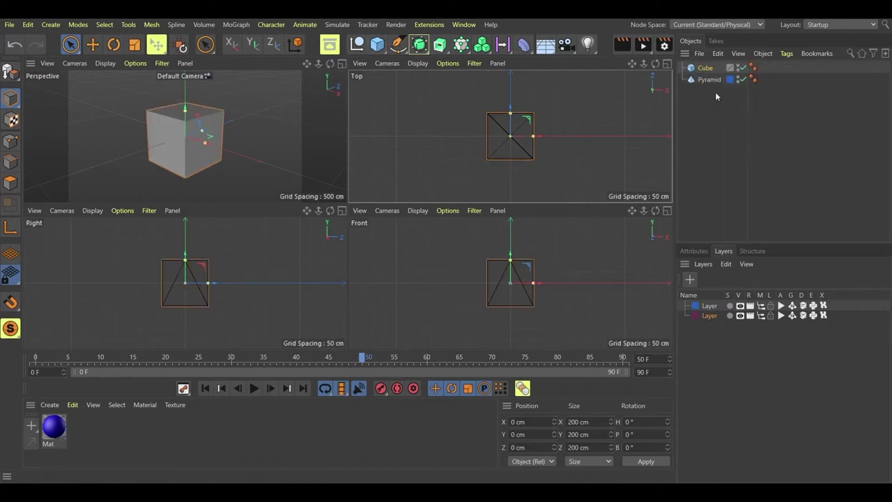
{"action": "left_click_drag", "start_coordinate": [707, 68], "coordinate": [711, 316]}
Step: Toggle the viewport visibility of the cube's and pyramid's layers alternately, ending with both shown
{"action": "left_click", "coordinate": [740, 316]}
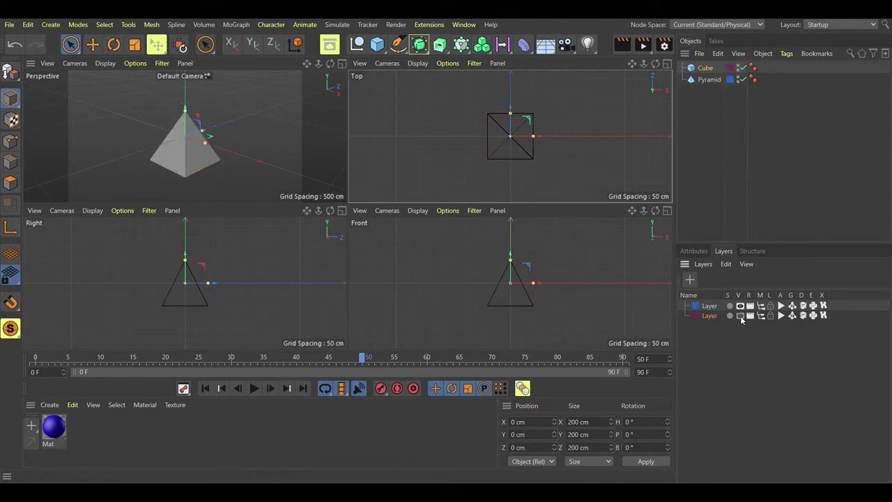
{"action": "left_click", "coordinate": [740, 306]}
{"action": "left_click", "coordinate": [741, 317]}
{"action": "left_click", "coordinate": [741, 305]}
{"action": "left_click", "coordinate": [741, 317]}
{"action": "left_click", "coordinate": [741, 305]}
{"action": "left_click", "coordinate": [741, 316]}
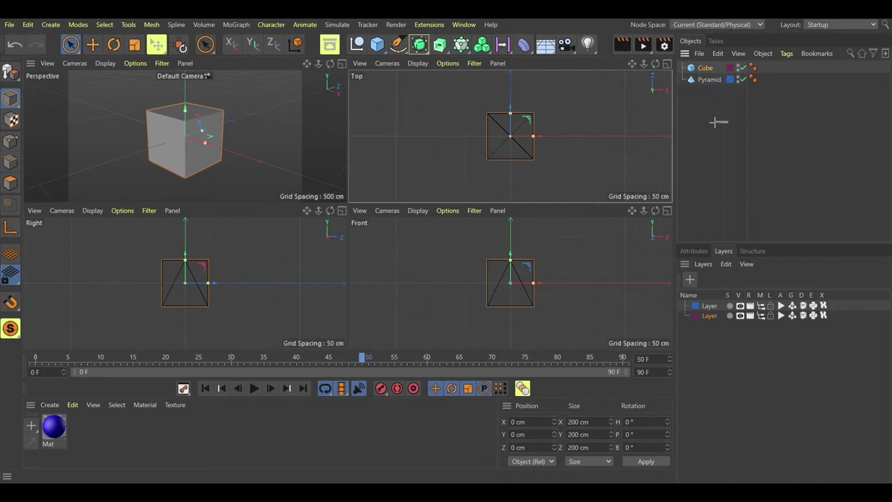
Step: Undo the layer setup and the added cube, back to the unassigned pyramid alone
{"action": "key", "text": "ctrl+z"}
{"action": "key", "text": "ctrl+z"}
{"action": "key", "text": "ctrl+z"}
{"action": "key", "text": "ctrl+z"}
{"action": "key", "text": "ctrl+z"}
{"action": "key", "text": "ctrl+z"}
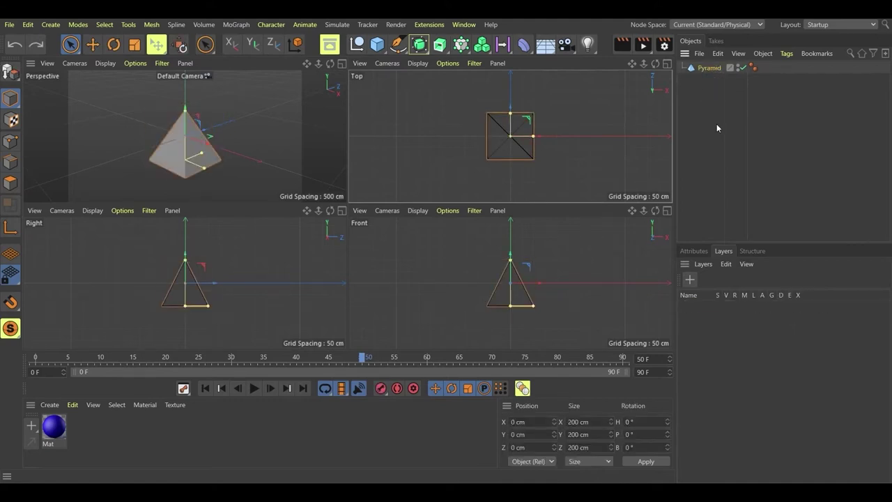
Step: Examine the pyramid's Basic attributes, switch X-Ray on and off again, and show its coordinates
{"action": "left_click", "coordinate": [713, 69]}
{"action": "left_click", "coordinate": [694, 251]}
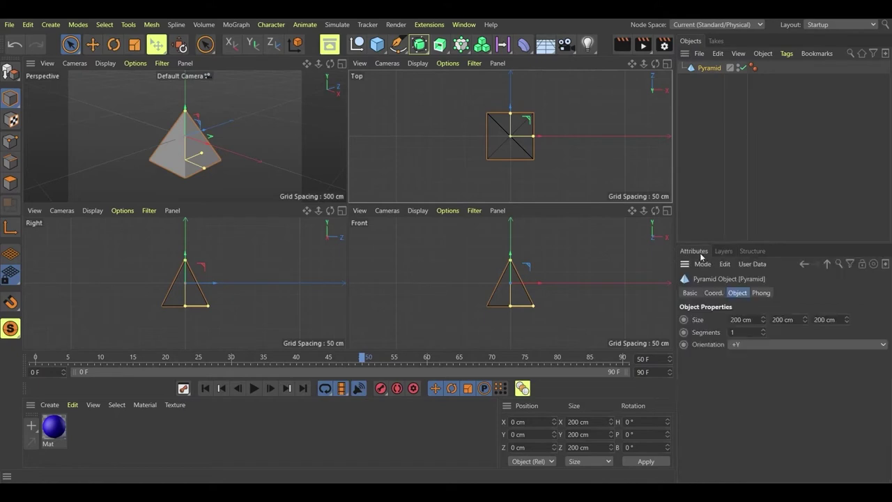
{"action": "left_click", "coordinate": [692, 293]}
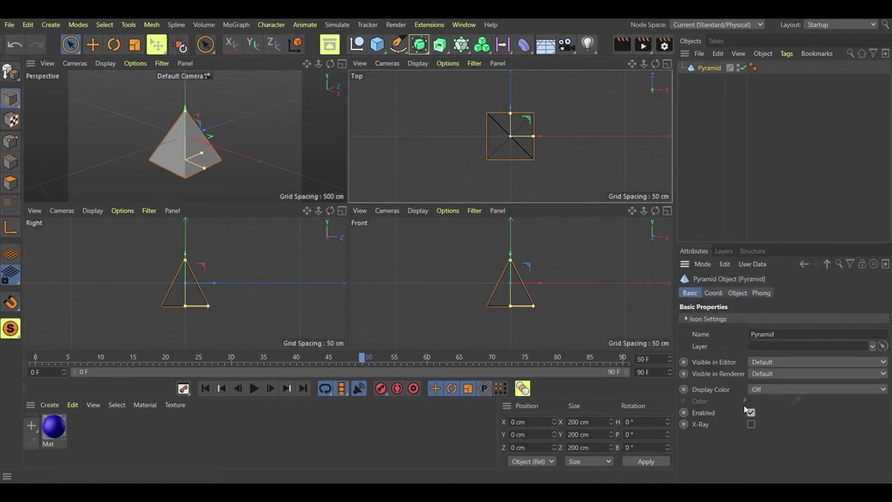
{"action": "left_click", "coordinate": [751, 424]}
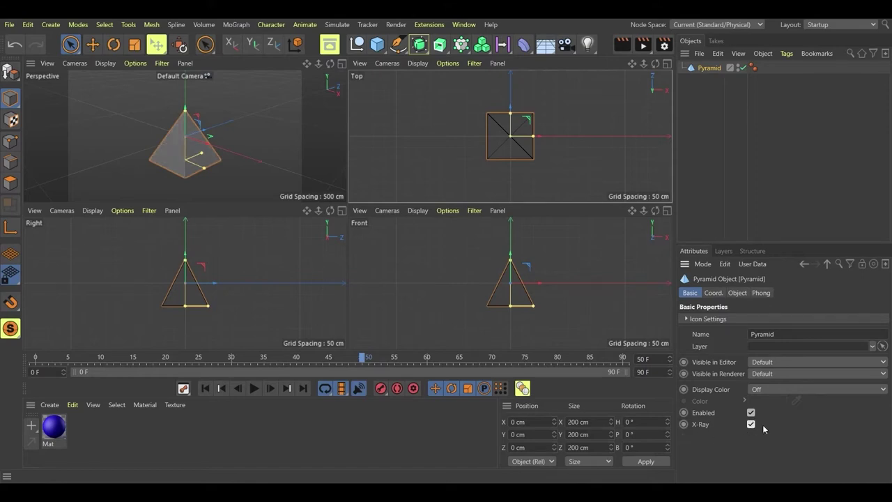
{"action": "left_click", "coordinate": [751, 424]}
{"action": "left_click", "coordinate": [715, 293]}
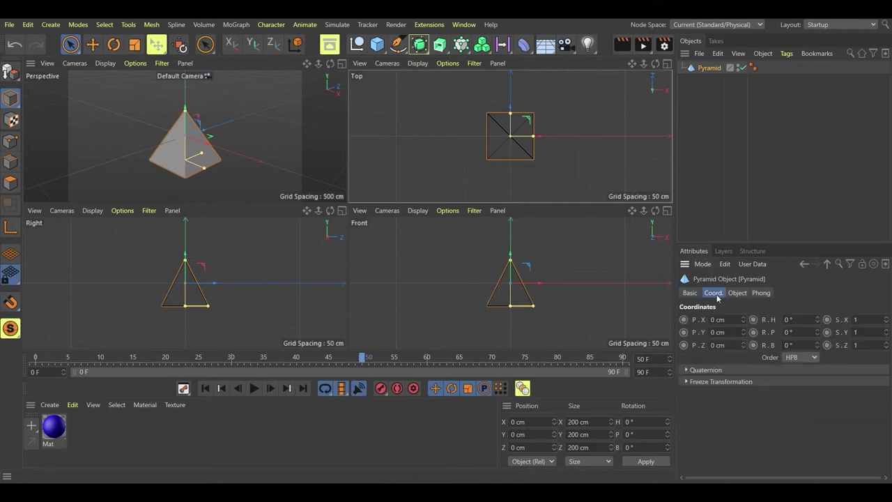
Step: Set the pyramid's orientation to -Y and its segments to 3
{"action": "left_click", "coordinate": [738, 295]}
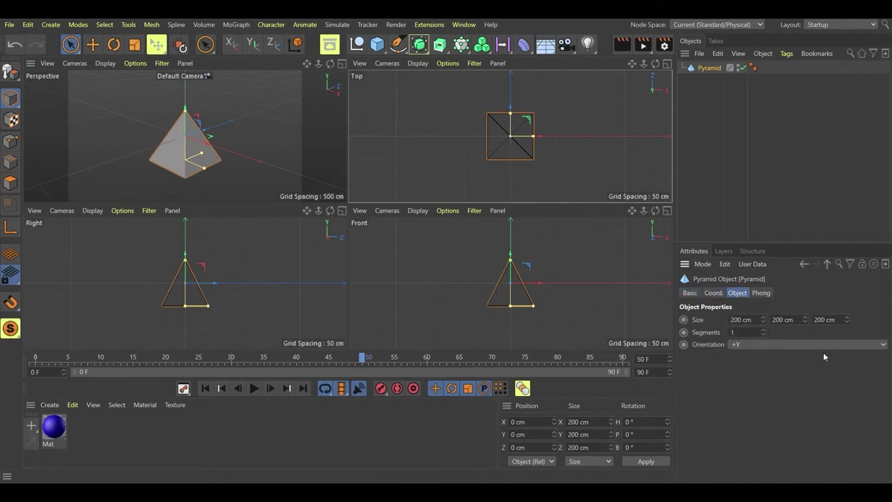
{"action": "left_click", "coordinate": [883, 344]}
{"action": "left_click", "coordinate": [808, 393]}
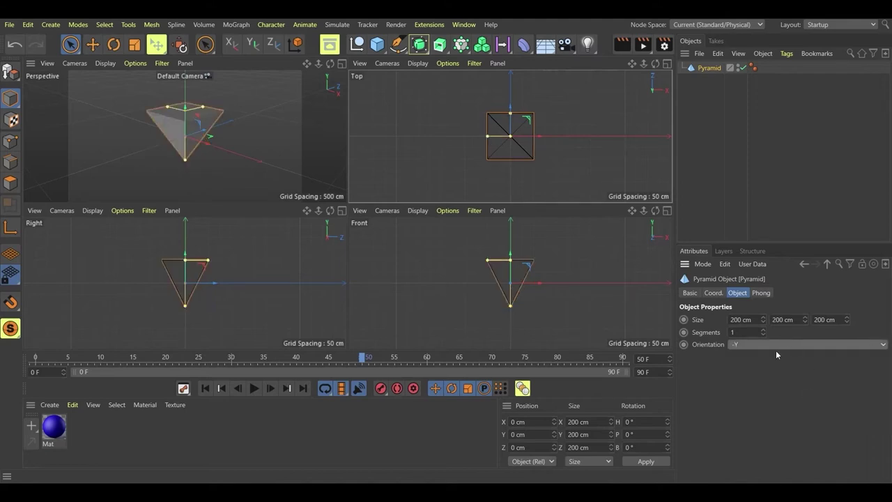
{"action": "left_click", "coordinate": [764, 331]}
{"action": "left_click", "coordinate": [765, 331]}
Step: Try a pyramid height of about 641 cm, undo the change, and switch the orientation to +X and +Z
{"action": "left_click_drag", "start_coordinate": [805, 319], "coordinate": [804, 334]}
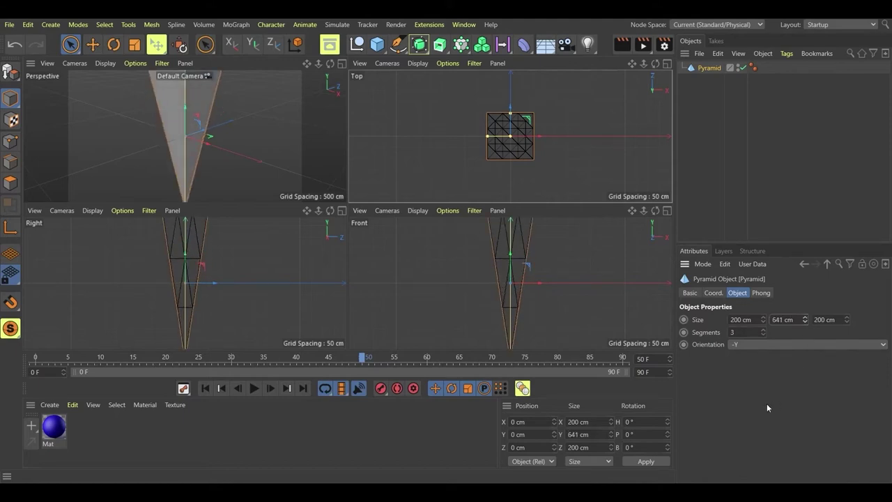
{"action": "key", "text": "ctrl+z"}
{"action": "left_click", "coordinate": [751, 345]}
{"action": "left_click", "coordinate": [751, 355]}
{"action": "left_click", "coordinate": [750, 342]}
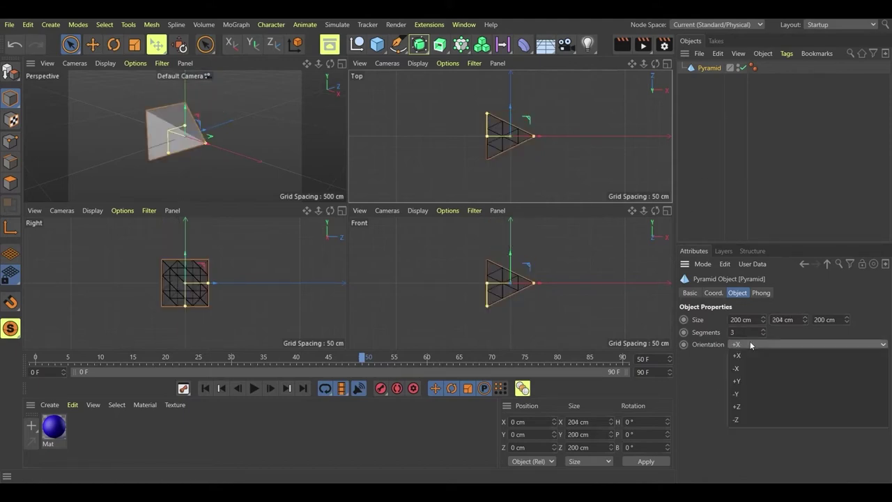
{"action": "left_click", "coordinate": [746, 406]}
Step: Delete the pyramid and the blue material from the scene
{"action": "key", "text": "Delete"}
{"action": "left_click", "coordinate": [58, 433]}
{"action": "key", "text": "Delete"}
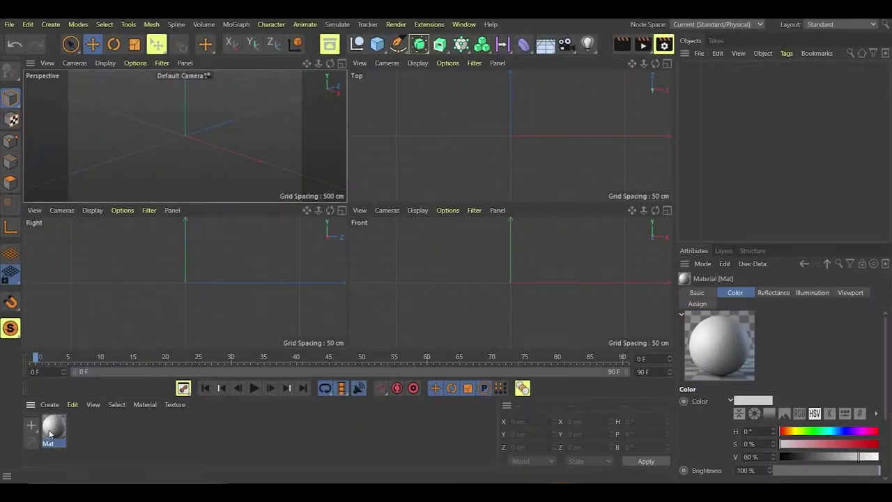
Step: Turn off the material's Reflectance and load the image "pp626-blueprint-d-patent-coke-bottle-patent-poster-cole-borders - copia.jpg" as its Color texture
{"action": "double_click", "coordinate": [49, 431]}
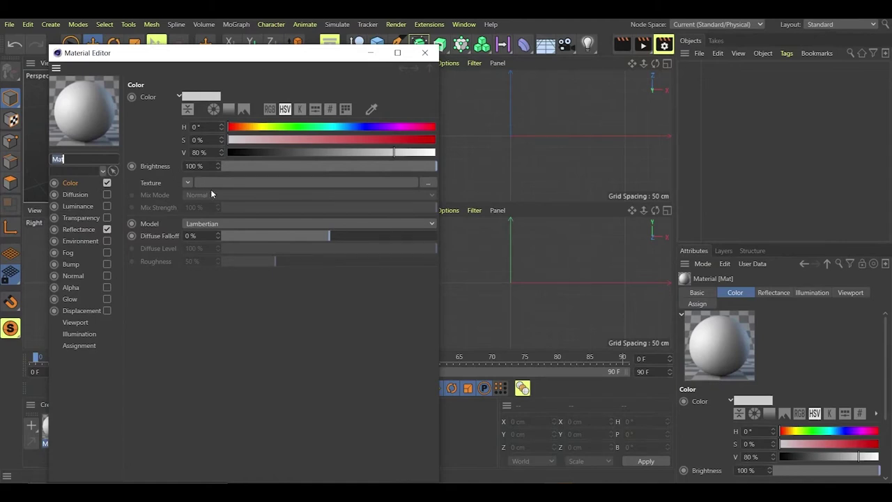
{"action": "left_click", "coordinate": [107, 230]}
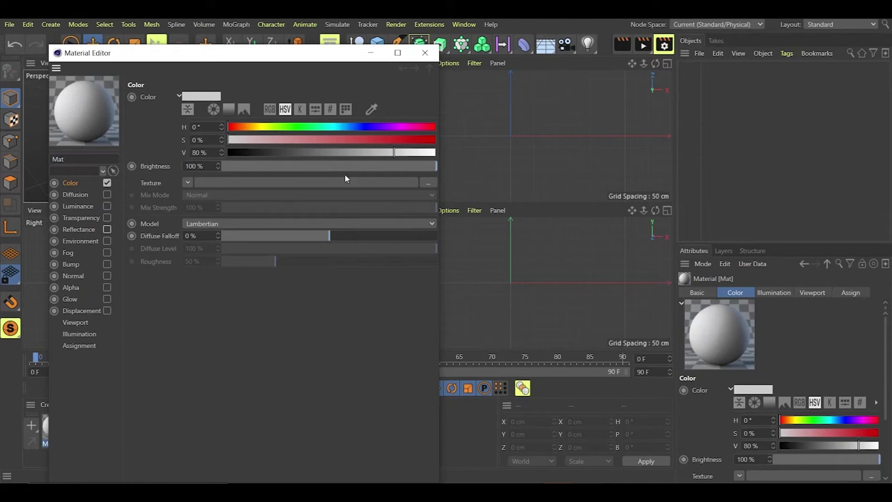
{"action": "left_click", "coordinate": [345, 180]}
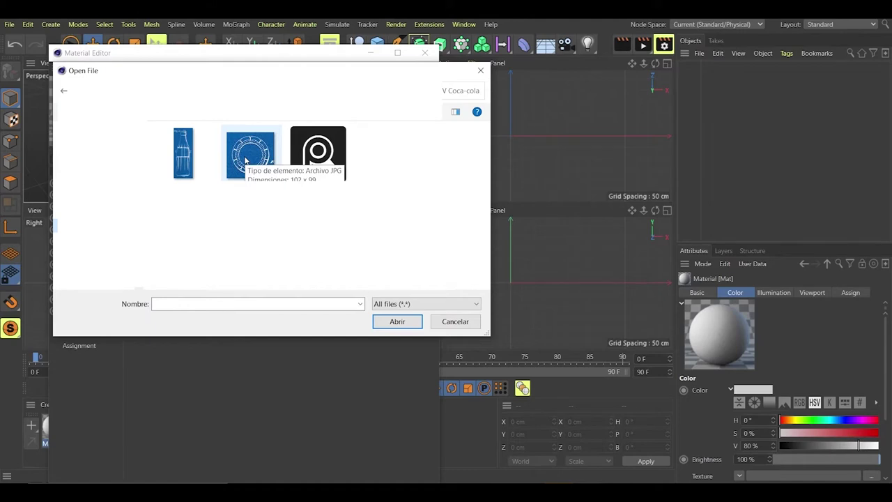
{"action": "double_click", "coordinate": [183, 166]}
{"action": "left_click", "coordinate": [490, 301]}
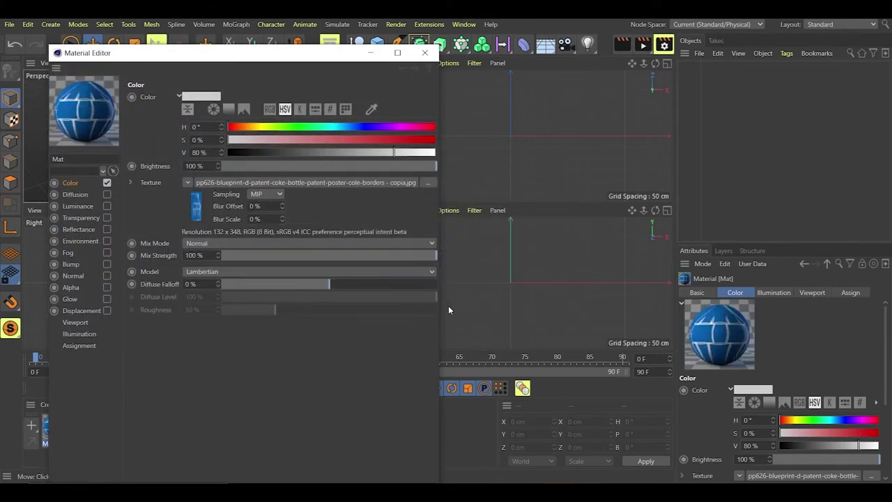
Step: Rename the bottle blueprint material "Front view" and close the Material Editor
{"action": "type", "text": "Vront view"}
{"action": "key", "text": "Return"}
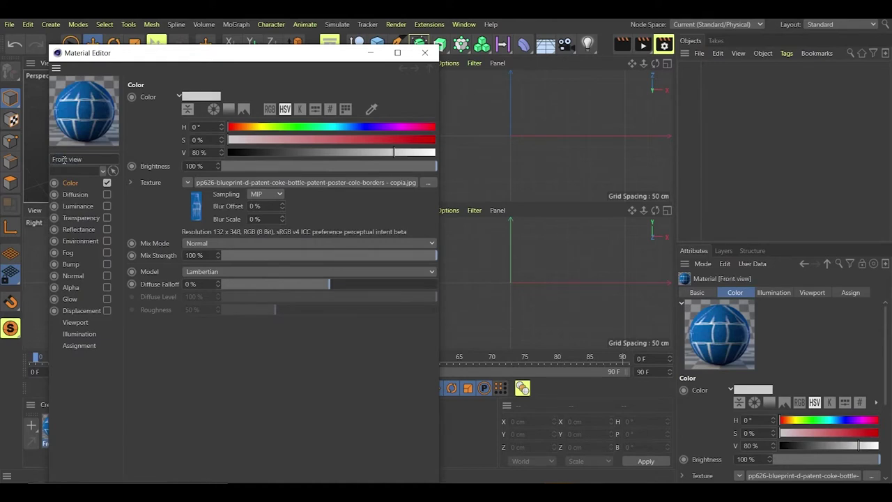
{"action": "left_click", "coordinate": [426, 53]}
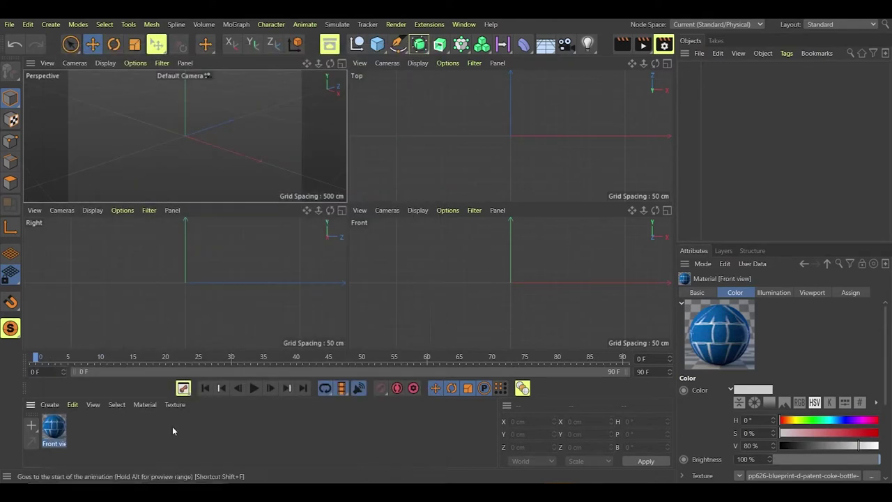
Step: Create a second material with Reflectance turned off and name it "Top View"
{"action": "left_click", "coordinate": [31, 425]}
{"action": "double_click", "coordinate": [54, 429]}
{"action": "left_click", "coordinate": [111, 228]}
{"action": "double_click", "coordinate": [65, 158]}
{"action": "type", "text": "Top v"}
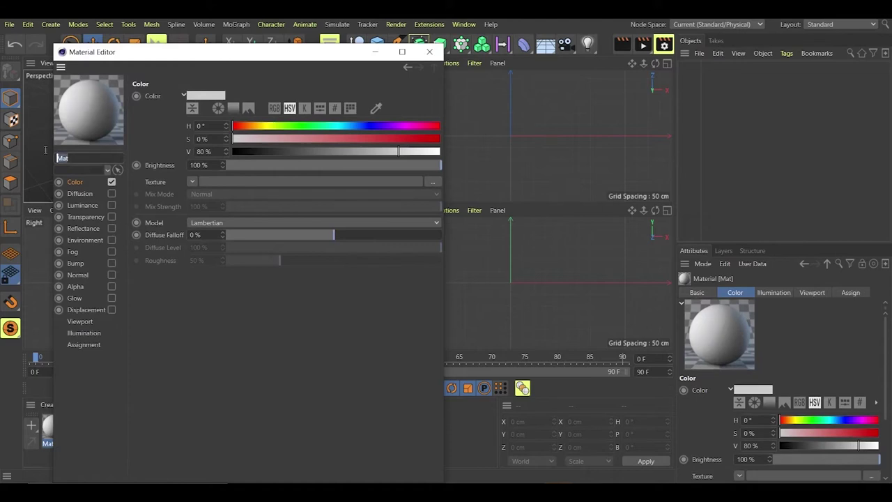
{"action": "type", "text": "iew"}
Step: Load "pp626-blueprint-d-patent-coke-bottle-patent-poster-cole-borders_1.jpg" as the Top View material's Color texture and close the Material Editor
{"action": "left_click", "coordinate": [432, 183]}
{"action": "double_click", "coordinate": [252, 159]}
{"action": "left_click", "coordinate": [491, 303]}
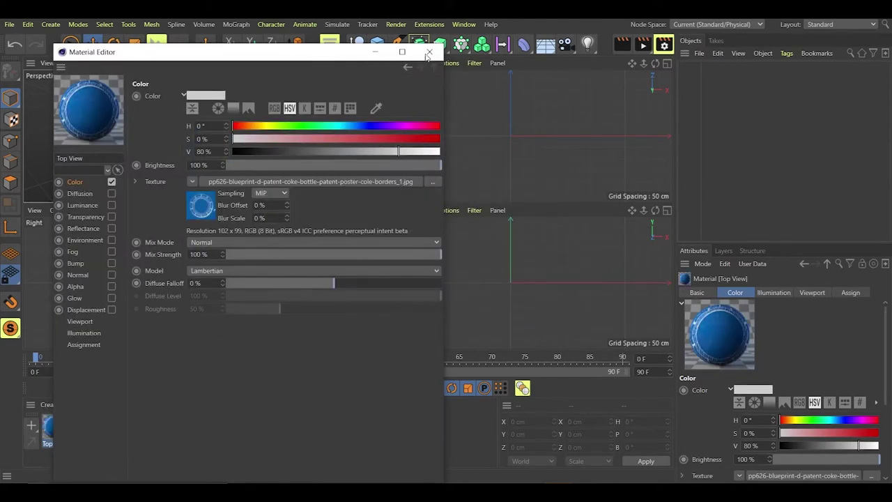
{"action": "left_click", "coordinate": [429, 53]}
Step: Add a plane primitive with 1 width segment and 1 height segment
{"action": "left_click", "coordinate": [243, 440]}
{"action": "left_click", "coordinate": [377, 44]}
{"action": "left_click", "coordinate": [421, 83]}
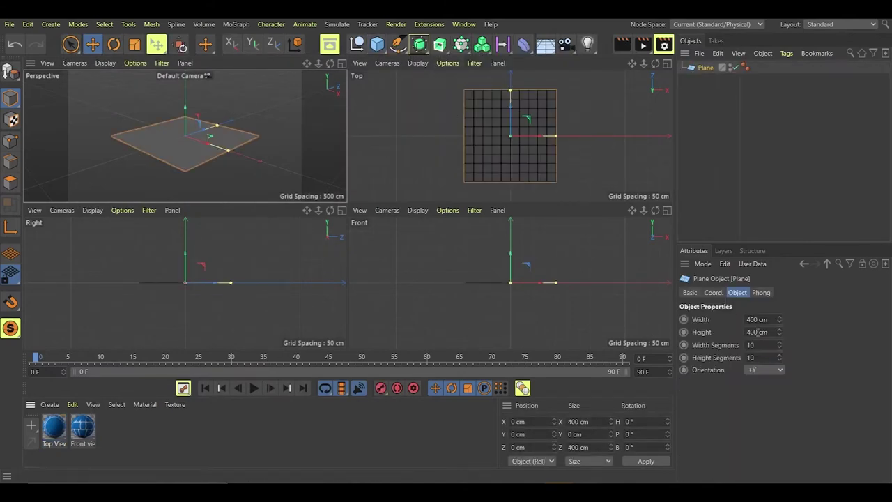
{"action": "left_click_drag", "start_coordinate": [779, 344], "coordinate": [781, 351]}
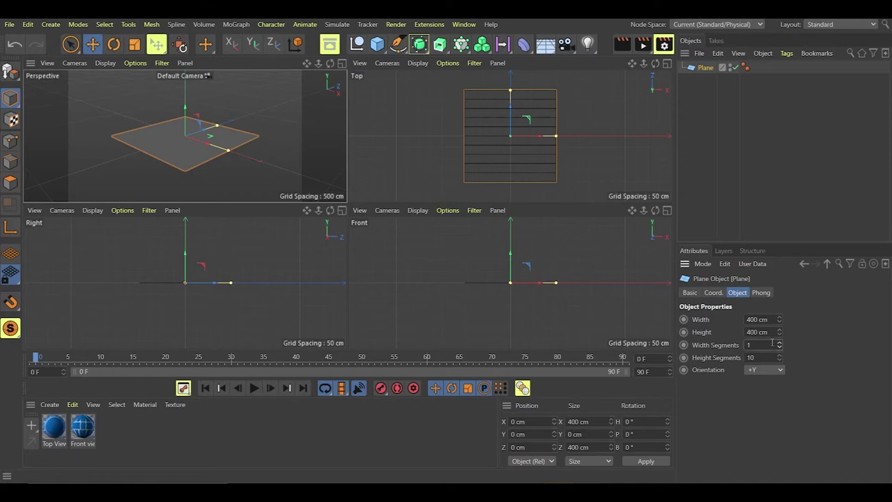
{"action": "left_click_drag", "start_coordinate": [779, 357], "coordinate": [778, 413]}
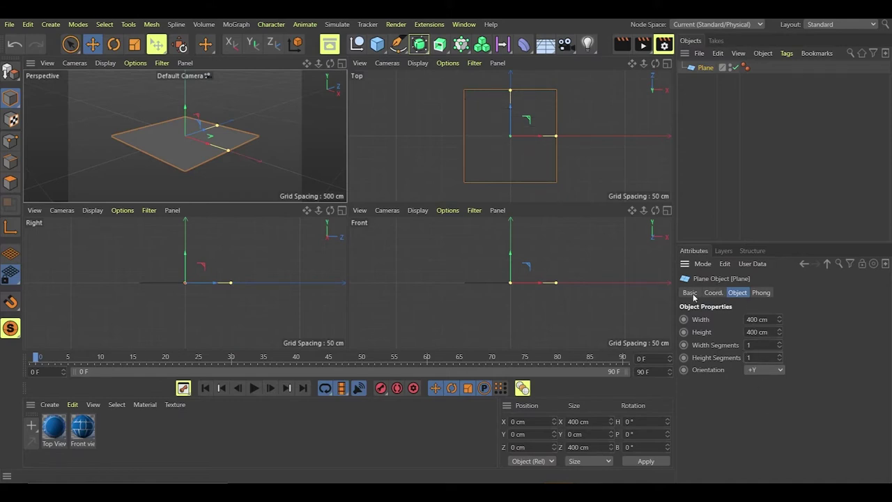
Step: Apply the Front view material to the plane and set the plane's orientation to -Z
{"action": "left_click_drag", "start_coordinate": [82, 428], "coordinate": [180, 145]}
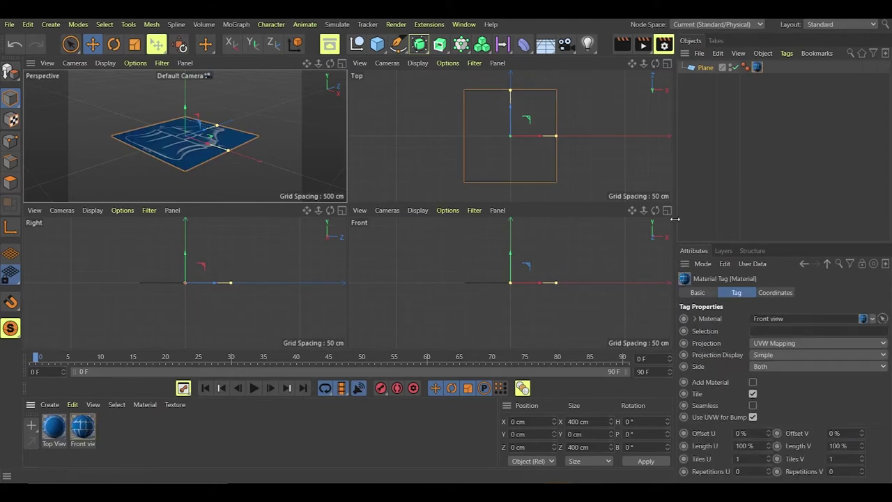
{"action": "left_click", "coordinate": [698, 293]}
{"action": "left_click", "coordinate": [705, 67]}
{"action": "left_click", "coordinate": [766, 370]}
{"action": "left_click", "coordinate": [765, 433]}
{"action": "left_click", "coordinate": [765, 370]}
{"action": "left_click", "coordinate": [777, 445]}
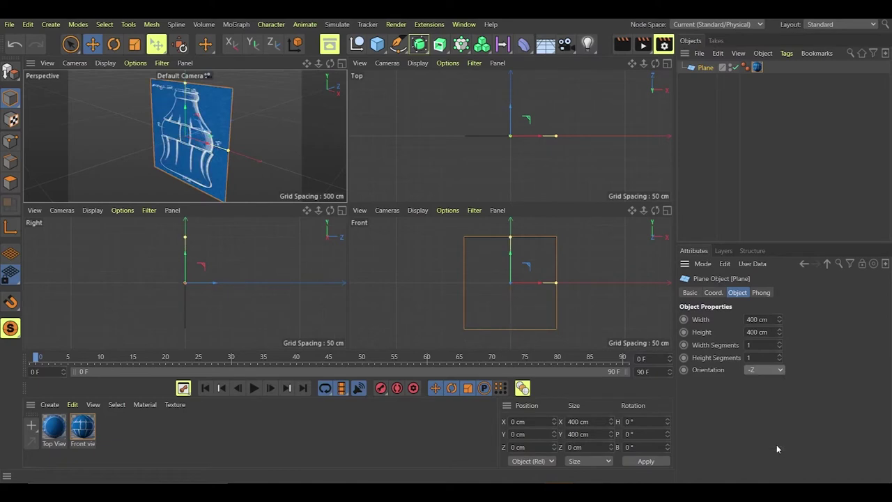
Step: Try changing the plane's texture Length U and setting Offset U to -4%, restoring them to 100% and 0%
{"action": "middle_click", "coordinate": [256, 165]}
{"action": "left_click_drag", "start_coordinate": [485, 226], "coordinate": [514, 195], "text": "alt"}
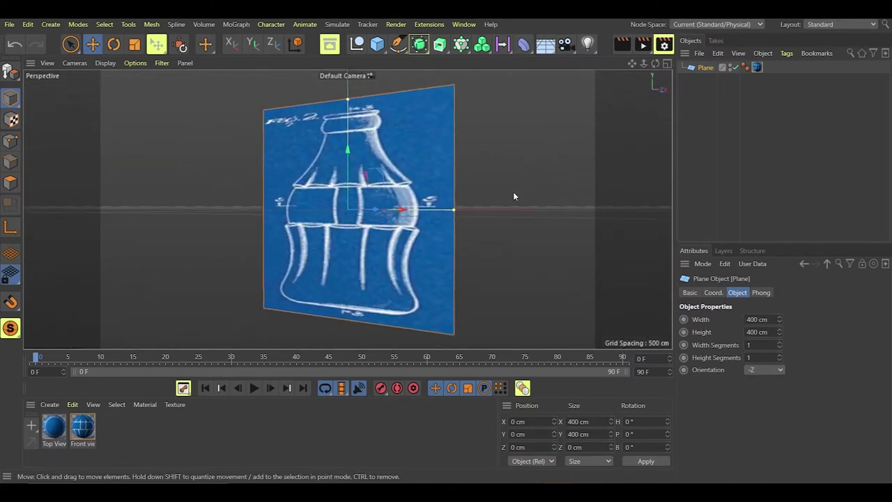
{"action": "left_click", "coordinate": [757, 67]}
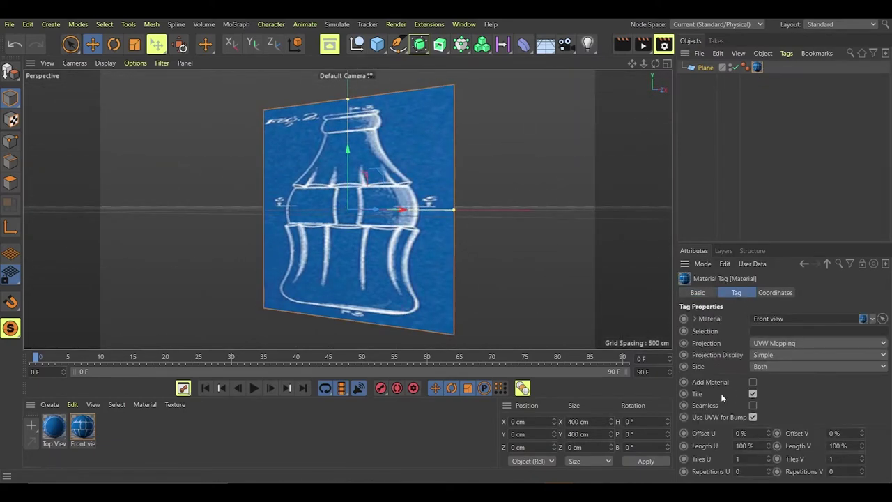
{"action": "left_click_drag", "start_coordinate": [769, 447], "coordinate": [768, 440]}
{"action": "left_click_drag", "start_coordinate": [753, 446], "coordinate": [715, 441]}
{"action": "type", "text": "100"}
{"action": "double_click", "coordinate": [747, 434]}
{"action": "type", "text": "-4"}
{"action": "key", "text": "Return"}
{"action": "double_click", "coordinate": [750, 433]}
{"action": "type", "text": "0"}
{"action": "key", "text": "Return"}
Step: Check the bottle texture's pixel resolution in the material tag and set the plane's width to 132 cm
{"action": "left_click", "coordinate": [696, 320]}
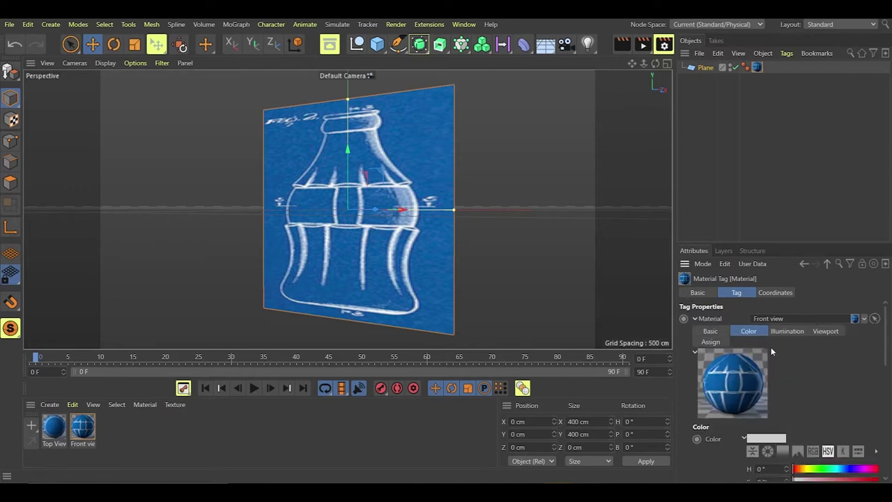
{"action": "scroll", "coordinate": [821, 397], "scroll_direction": "down", "scroll_amount": 2}
{"action": "scroll", "coordinate": [690, 409], "scroll_direction": "down", "scroll_amount": 2}
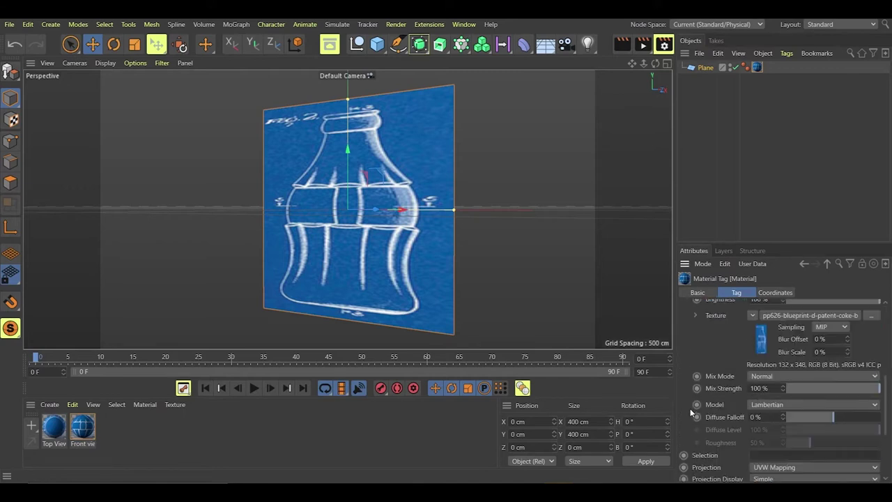
{"action": "left_click", "coordinate": [705, 69]}
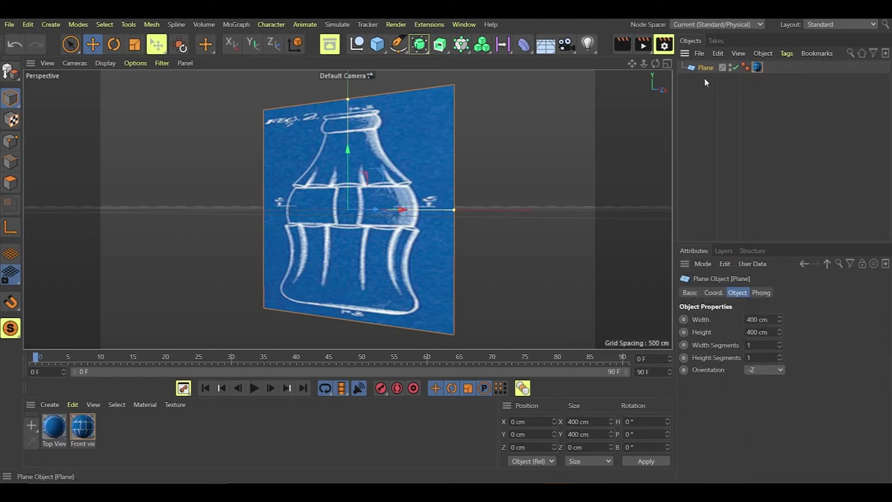
{"action": "left_click_drag", "start_coordinate": [758, 319], "coordinate": [741, 321]}
{"action": "type", "text": "132"}
{"action": "key", "text": "Return"}
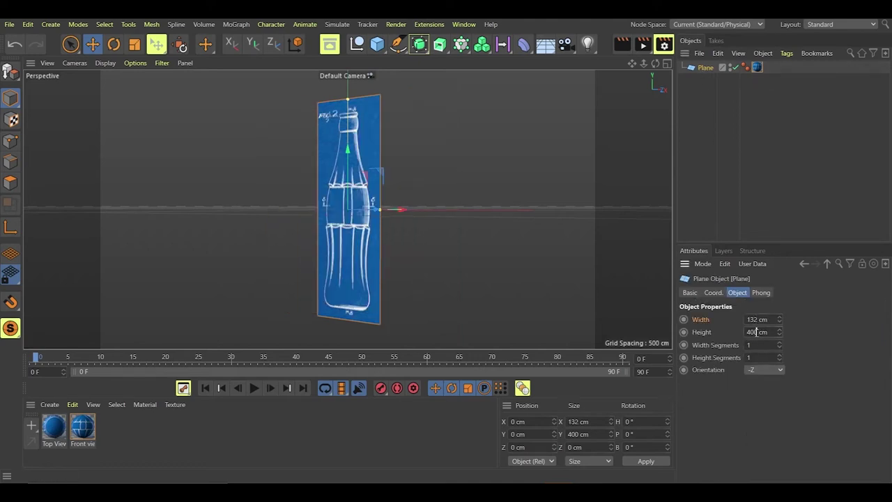
Step: Recheck the bottle texture's resolution and set the plane's height to 348 cm
{"action": "left_click", "coordinate": [758, 67]}
{"action": "scroll", "coordinate": [710, 454], "scroll_direction": "down", "scroll_amount": 4}
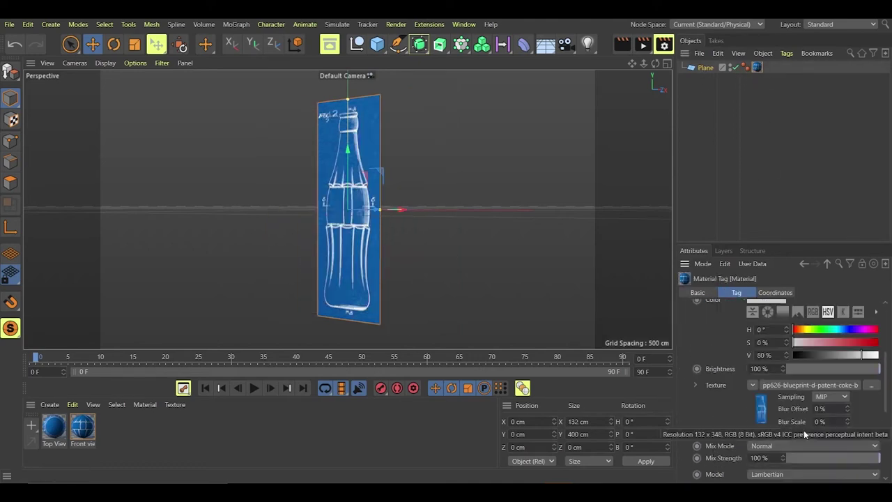
{"action": "left_click", "coordinate": [705, 67]}
{"action": "left_click_drag", "start_coordinate": [757, 332], "coordinate": [745, 333]}
{"action": "type", "text": "348"}
{"action": "key", "text": "Return"}
Step: Add a second, horizontal plane and size it to match the bottle blueprint plane's width
{"action": "left_click_drag", "start_coordinate": [360, 244], "coordinate": [387, 235], "text": "alt"}
{"action": "left_click_drag", "start_coordinate": [377, 44], "coordinate": [416, 60]}
{"action": "left_click", "coordinate": [739, 319]}
{"action": "type", "text": "138"}
{"action": "key", "text": "Return"}
{"action": "left_click", "coordinate": [741, 332]}
{"action": "type", "text": "138"}
{"action": "key", "text": "Return"}
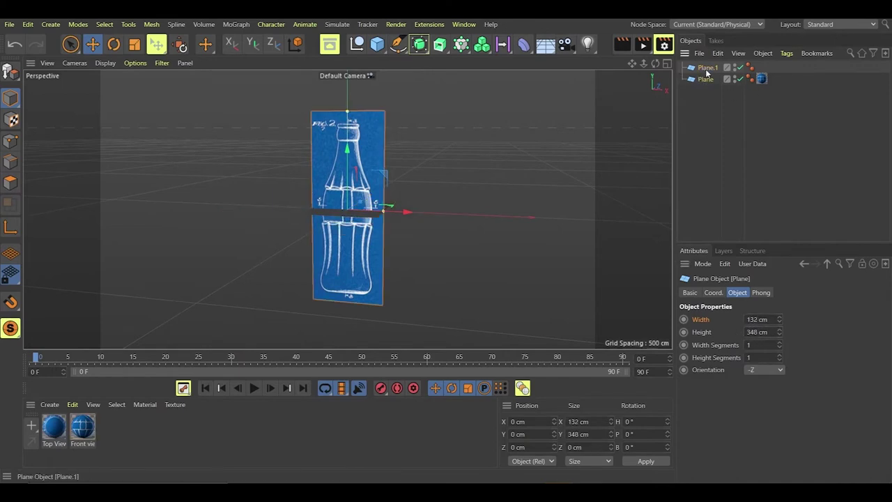
{"action": "left_click", "coordinate": [758, 332]}
{"action": "key", "text": "BackSpace"}
{"action": "type", "text": "2"}
{"action": "key", "text": "Return"}
Step: Apply the Top View material to the horizontal plane and raise the bottle blueprint plane to about Y 161 cm
{"action": "left_click_drag", "start_coordinate": [54, 427], "coordinate": [363, 220]}
{"action": "left_click", "coordinate": [363, 147]}
{"action": "left_click_drag", "start_coordinate": [348, 149], "coordinate": [348, 57]}
Step: Shift the bottle blueprint plane to about X 5 cm and widen it to about 140 cm to align with the base drawing
{"action": "left_click_drag", "start_coordinate": [369, 203], "coordinate": [384, 292], "text": "alt"}
{"action": "scroll", "coordinate": [346, 218], "scroll_direction": "up", "scroll_amount": 10}
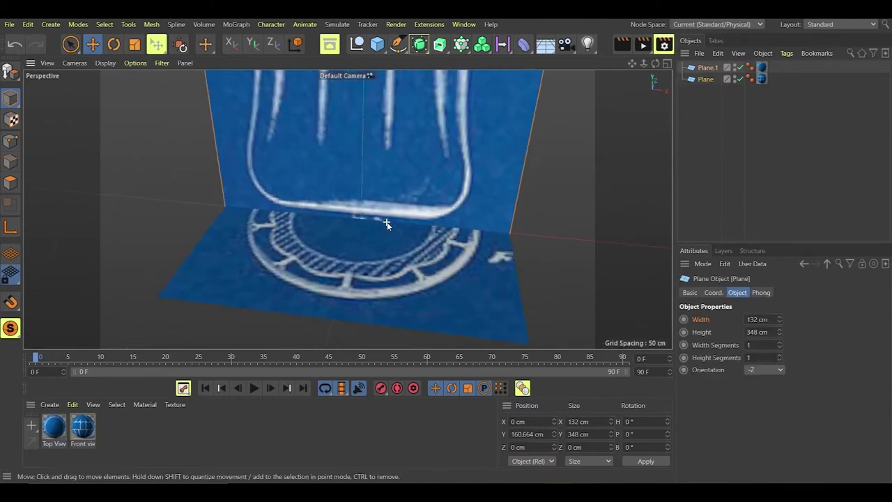
{"action": "scroll", "coordinate": [370, 298], "scroll_direction": "up", "scroll_amount": 4}
{"action": "scroll", "coordinate": [315, 325], "scroll_direction": "down", "scroll_amount": 10}
{"action": "left_click_drag", "start_coordinate": [350, 340], "coordinate": [361, 298]}
{"action": "left_click_drag", "start_coordinate": [414, 169], "coordinate": [420, 168]}
Step: Stretch the bottle blueprint plane's height to about 374 cm and reposition it at about X 3.7 cm, Y 147.5 cm
{"action": "right_click_drag", "start_coordinate": [391, 309], "coordinate": [410, 329], "text": "alt"}
{"action": "scroll", "coordinate": [419, 313], "scroll_direction": "down", "scroll_amount": 3}
{"action": "scroll", "coordinate": [366, 117], "scroll_direction": "up", "scroll_amount": 1}
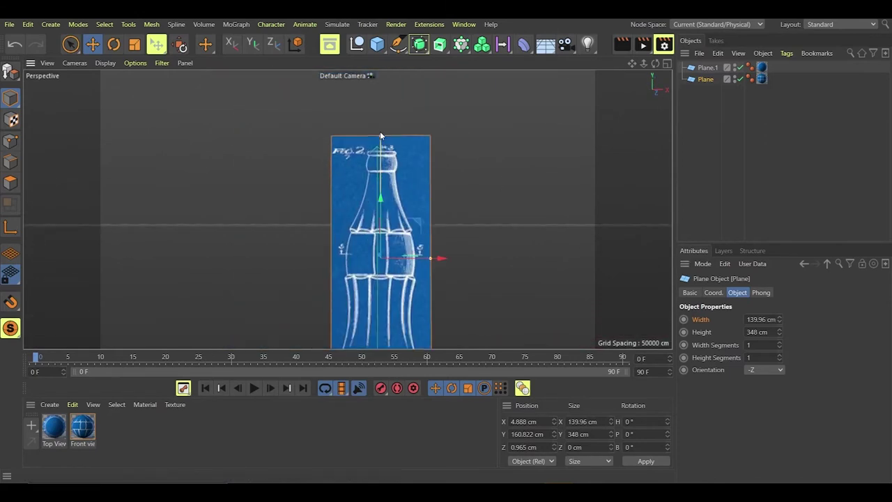
{"action": "left_click_drag", "start_coordinate": [380, 136], "coordinate": [380, 127]}
{"action": "scroll", "coordinate": [414, 157], "scroll_direction": "down", "scroll_amount": 1}
{"action": "scroll", "coordinate": [382, 306], "scroll_direction": "up", "scroll_amount": 5}
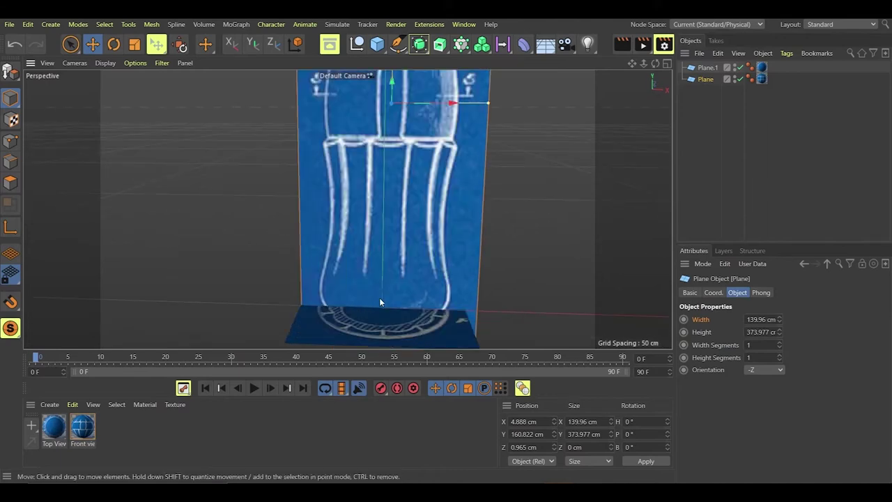
{"action": "left_click_drag", "start_coordinate": [393, 83], "coordinate": [384, 105]}
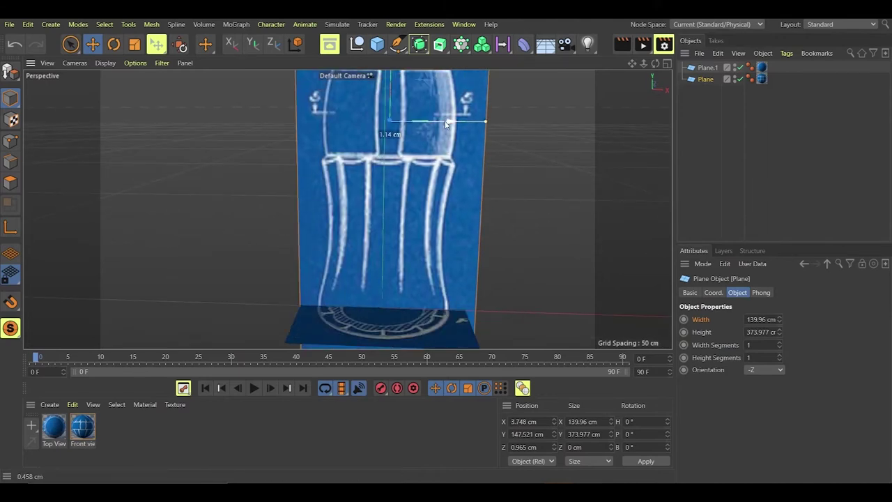
Step: Add a null object and nest both blueprint planes under it
{"action": "left_click", "coordinate": [707, 69]}
{"action": "left_click", "coordinate": [705, 79], "text": "shift"}
{"action": "left_click", "coordinate": [377, 44]}
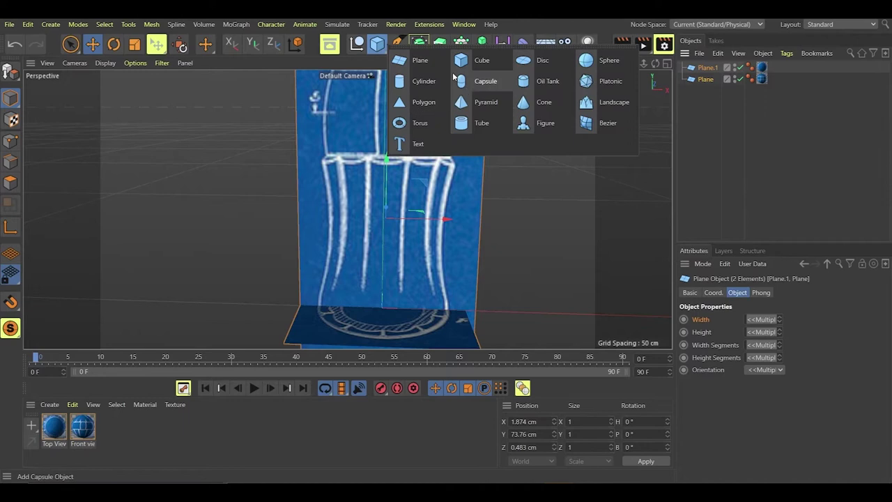
{"action": "left_click", "coordinate": [358, 44]}
{"action": "left_click", "coordinate": [705, 90]}
{"action": "left_click", "coordinate": [701, 80], "text": "shift"}
{"action": "left_click_drag", "start_coordinate": [701, 80], "coordinate": [710, 68]}
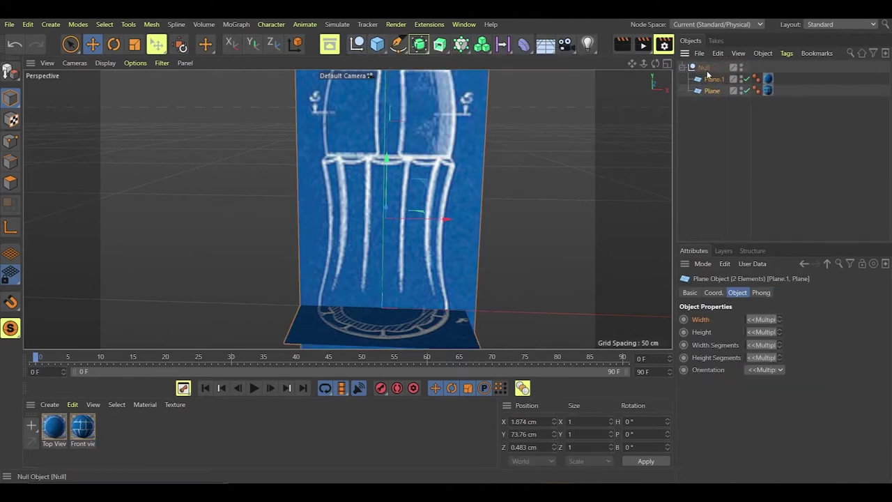
Step: Rename the null holding the blueprint planes "Planos" and clear the selection
{"action": "left_click", "coordinate": [710, 67]}
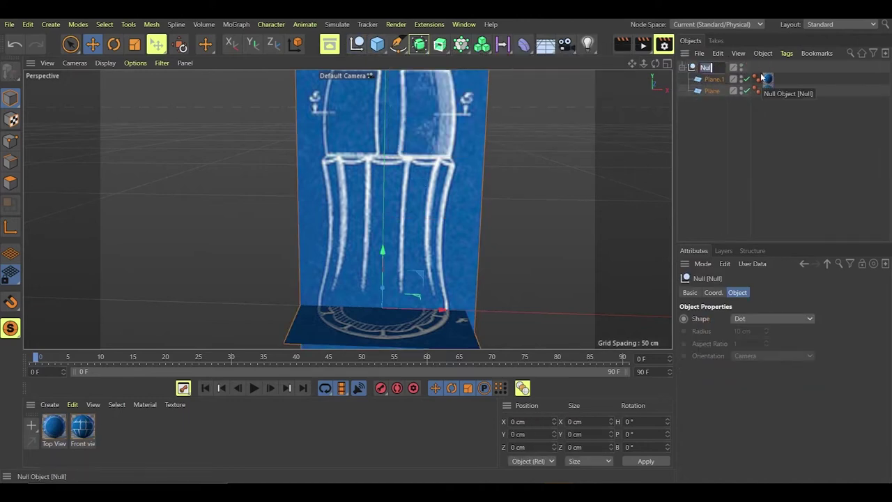
{"action": "type", "text": "Planos"}
{"action": "key", "text": "Return"}
{"action": "left_click", "coordinate": [700, 107]}
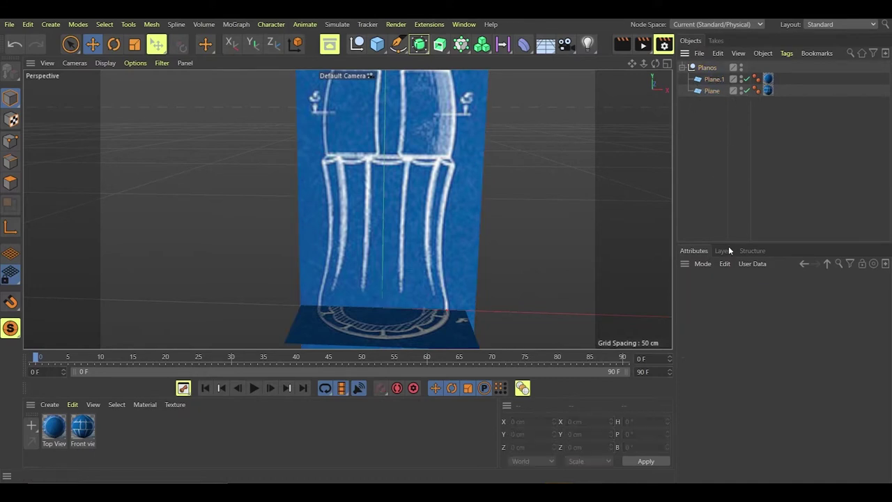
Step: Rename the existing layer as "Planos" in the layer manager
{"action": "left_click", "coordinate": [729, 251]}
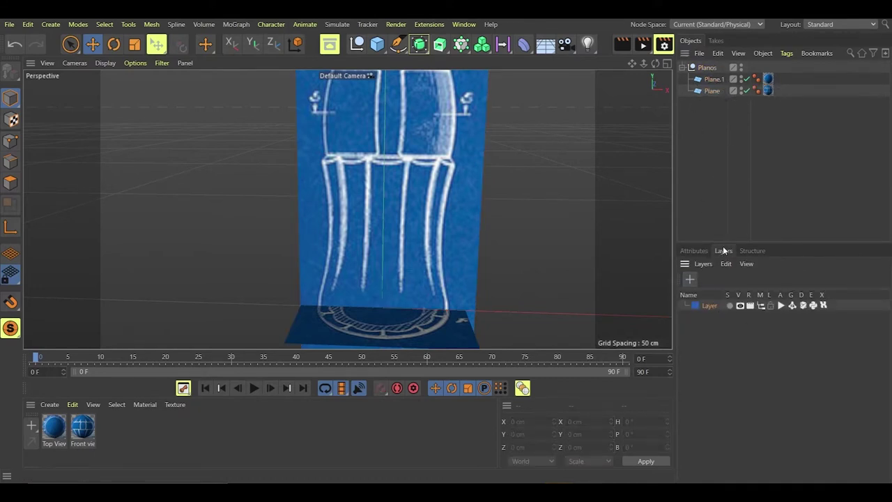
{"action": "right_click", "coordinate": [712, 305]}
{"action": "left_click", "coordinate": [712, 307]}
{"action": "double_click", "coordinate": [711, 306]}
{"action": "type", "text": "Planos"}
{"action": "key", "text": "Return"}
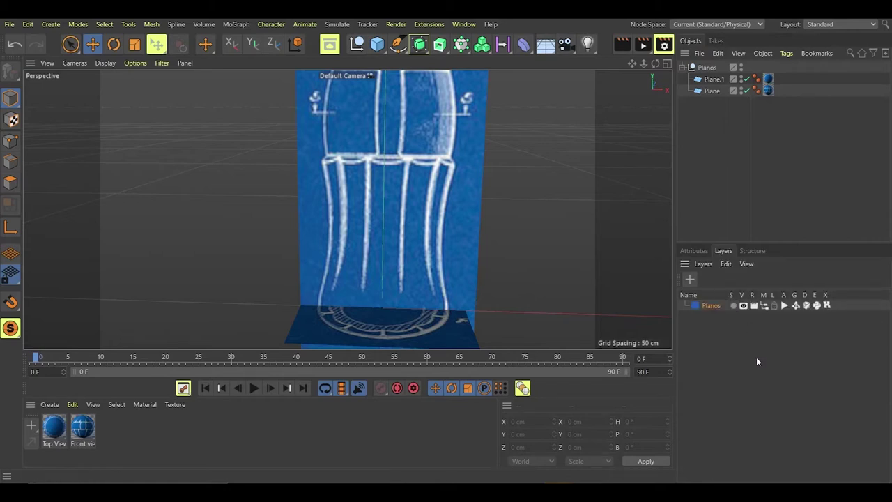
Step: Try out the Planos layer's solo and viewport visibility switches
{"action": "left_click", "coordinate": [734, 307]}
{"action": "left_click", "coordinate": [735, 307]}
{"action": "left_click", "coordinate": [743, 305]}
{"action": "left_click", "coordinate": [733, 306]}
{"action": "left_click", "coordinate": [733, 307]}
{"action": "left_click", "coordinate": [743, 307]}
Step: Assign the Planos null to the Planos layer and collapse its hierarchy
{"action": "left_click_drag", "start_coordinate": [706, 69], "coordinate": [716, 306]}
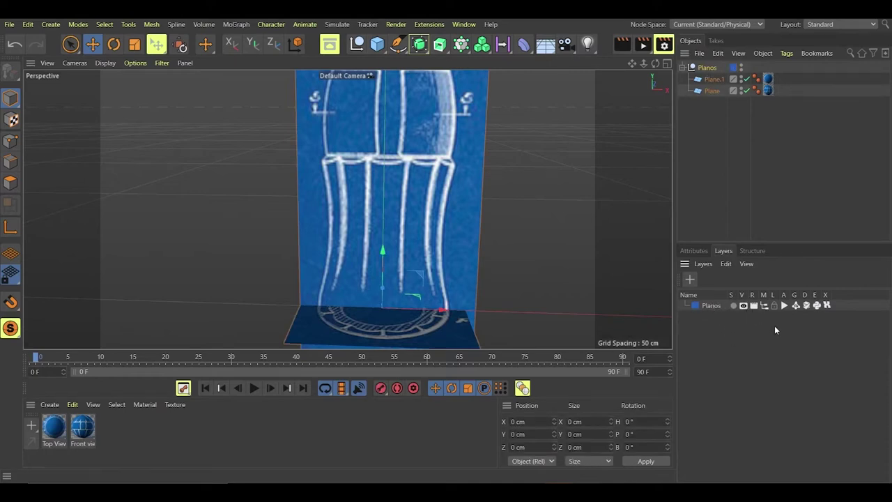
{"action": "left_click", "coordinate": [683, 68]}
Step: Create a new layer named "Modelo 3D" and place it above the Planos layer
{"action": "left_click", "coordinate": [690, 280]}
{"action": "type", "text": "Modelo"}
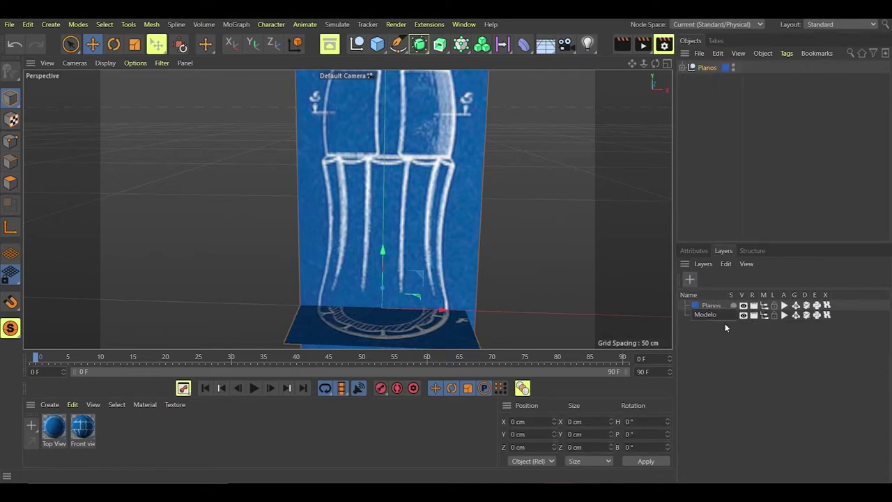
{"action": "type", "text": " 3D"}
{"action": "key", "text": "Return"}
{"action": "key", "text": "Return"}
{"action": "left_click_drag", "start_coordinate": [707, 314], "coordinate": [712, 304]}
Step: Activate the Spline Pen and set the Front, Top and Right viewports to Gouraud shading in the four-view layout
{"action": "left_click_drag", "start_coordinate": [376, 49], "coordinate": [481, 49]}
{"action": "left_click", "coordinate": [556, 36]}
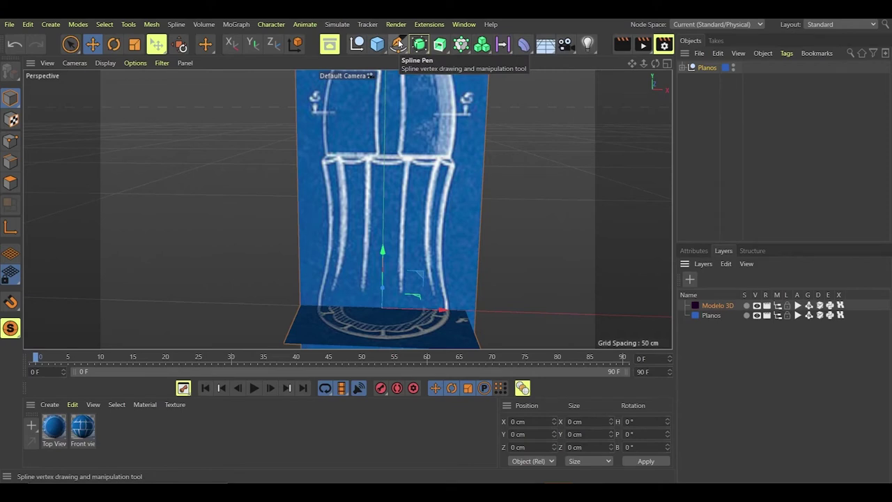
{"action": "left_click", "coordinate": [398, 44]}
{"action": "middle_click", "coordinate": [465, 217]}
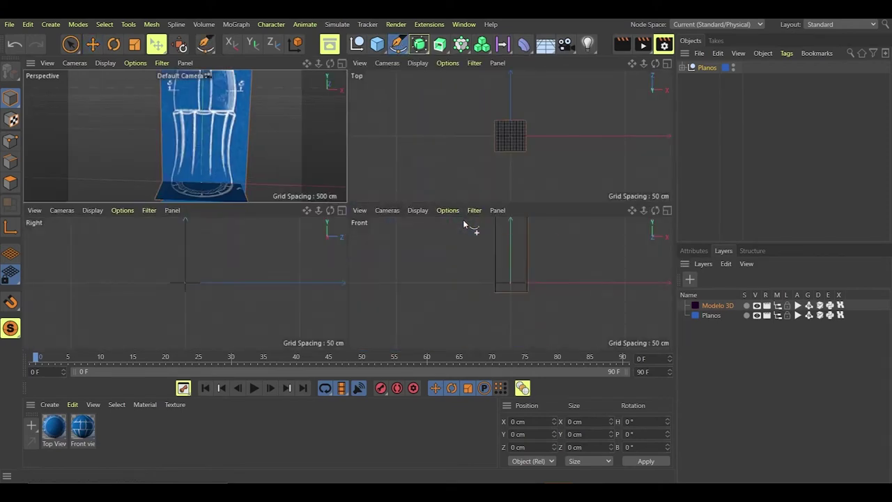
{"action": "left_click", "coordinate": [419, 210]}
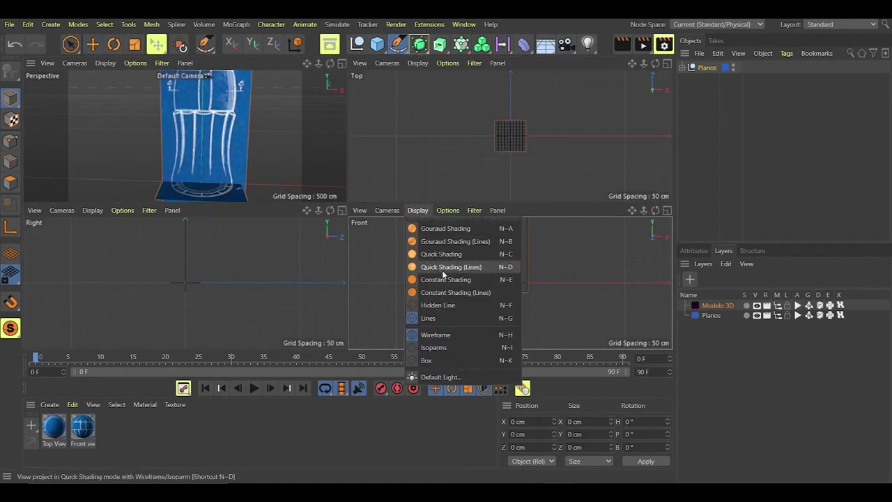
{"action": "left_click", "coordinate": [443, 229]}
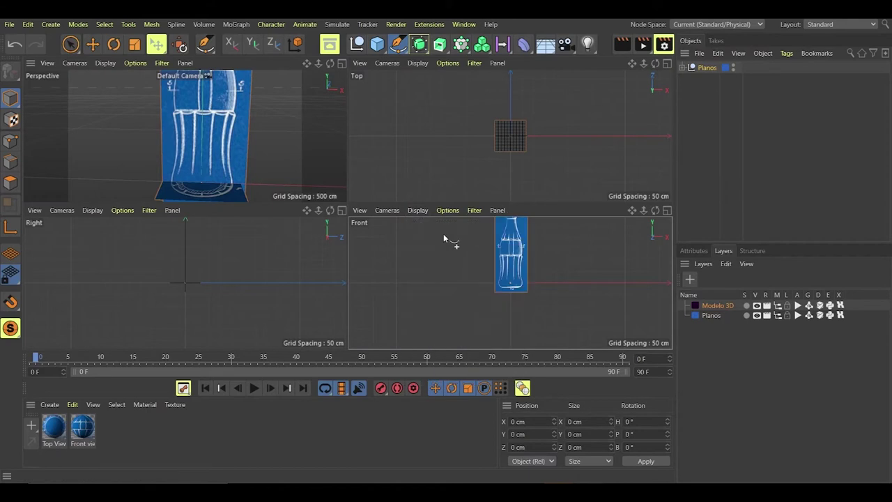
{"action": "left_click", "coordinate": [411, 63]}
{"action": "left_click", "coordinate": [427, 80]}
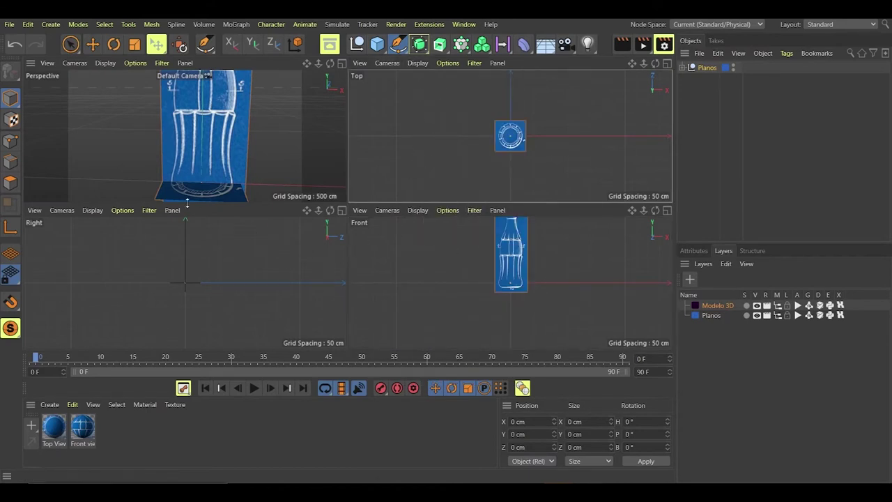
{"action": "left_click", "coordinate": [89, 210]}
{"action": "left_click", "coordinate": [113, 244]}
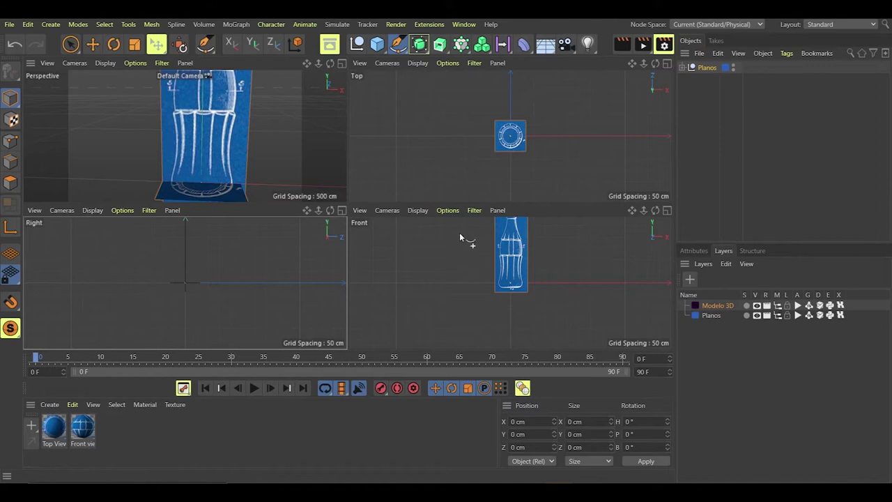
Step: Add lines to the Front viewport's Gouraud shading and maximise that view on the bottle's base
{"action": "left_click", "coordinate": [418, 209]}
{"action": "left_click", "coordinate": [437, 241]}
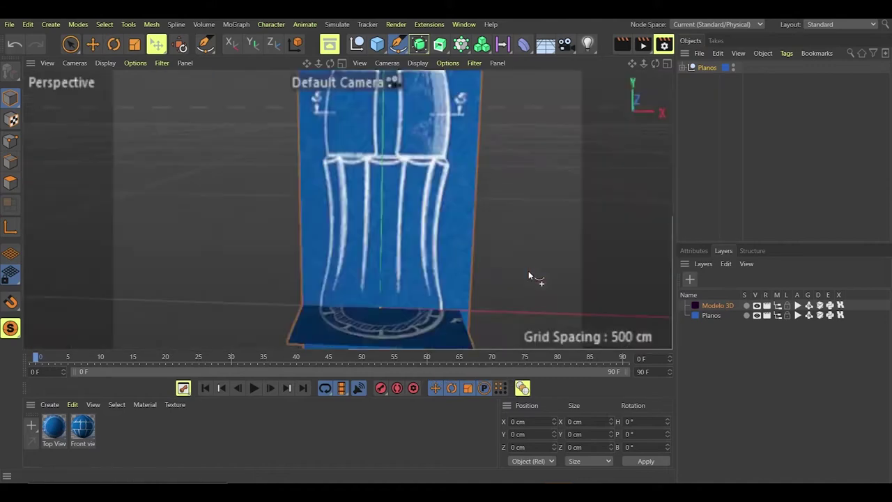
{"action": "middle_click", "coordinate": [529, 272]}
{"action": "scroll", "coordinate": [492, 283], "scroll_direction": "down", "scroll_amount": 5}
{"action": "scroll", "coordinate": [437, 220], "scroll_direction": "up", "scroll_amount": 7}
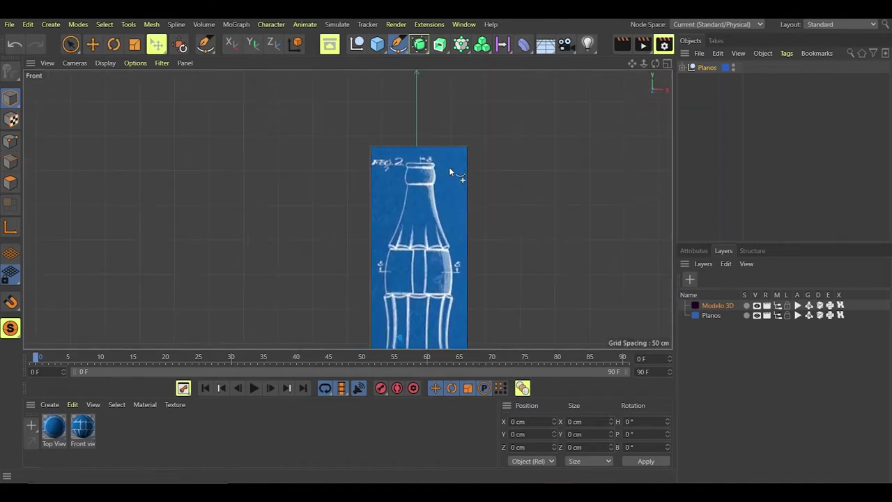
{"action": "scroll", "coordinate": [439, 178], "scroll_direction": "up", "scroll_amount": 2}
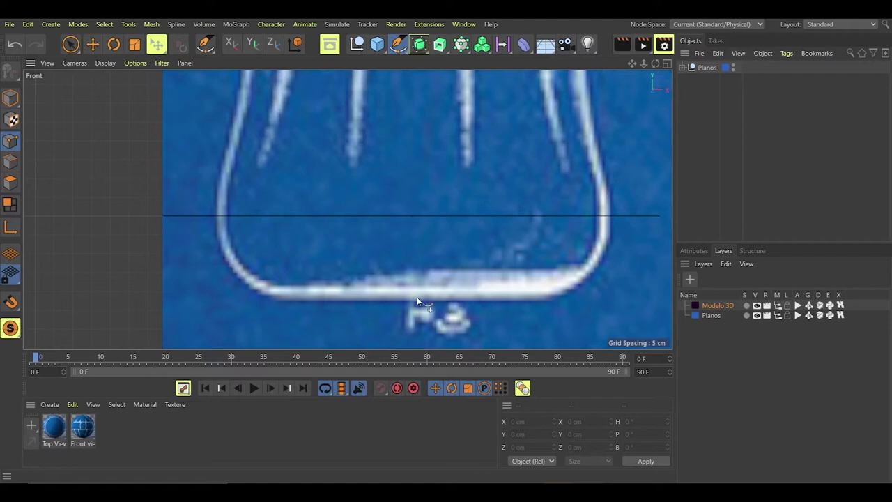
Step: Try tracing the bottle's base with the Spline Pen from the bottom centre around the rounded corner
{"action": "left_click", "coordinate": [418, 304]}
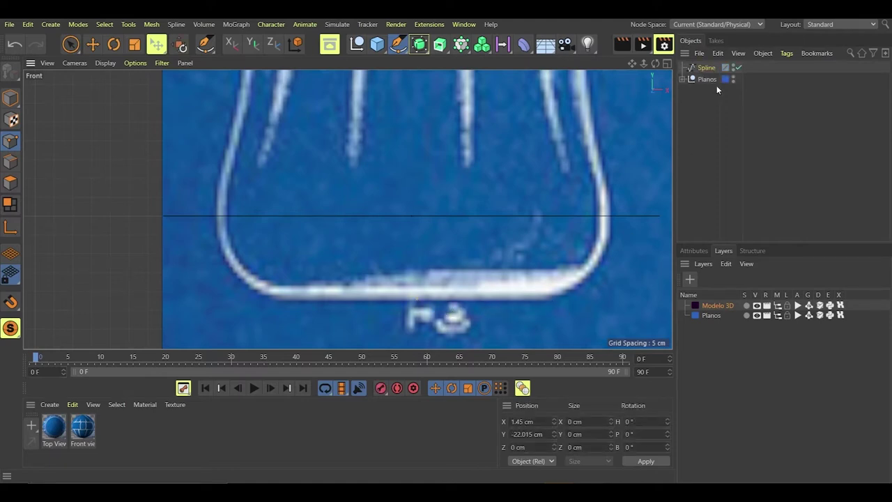
{"action": "left_click", "coordinate": [550, 299]}
{"action": "left_click_drag", "start_coordinate": [609, 206], "coordinate": [602, 145]}
{"action": "key", "text": "ctrl+z"}
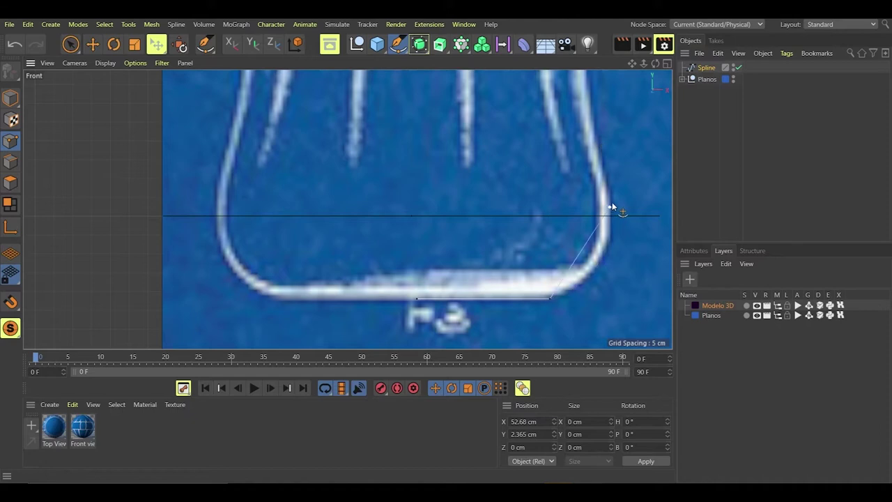
{"action": "key", "text": "ctrl+y"}
{"action": "left_click_drag", "start_coordinate": [601, 147], "coordinate": [597, 144]}
{"action": "mouse_move", "coordinate": [612, 205]}
{"action": "left_mouse_down"}
{"action": "mouse_move", "coordinate": [592, 201]}
{"action": "mouse_move", "coordinate": [624, 200]}
{"action": "left_mouse_up"}
{"action": "key", "text": "space"}
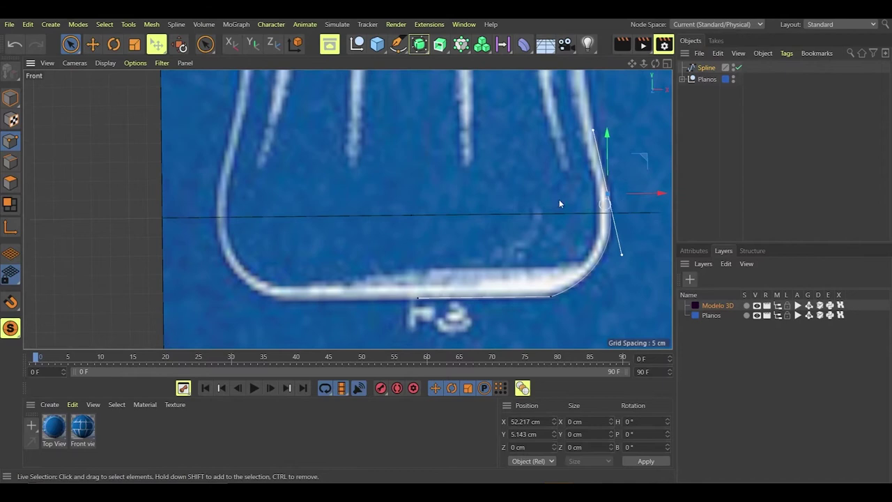
{"action": "key", "text": "ctrl+z"}
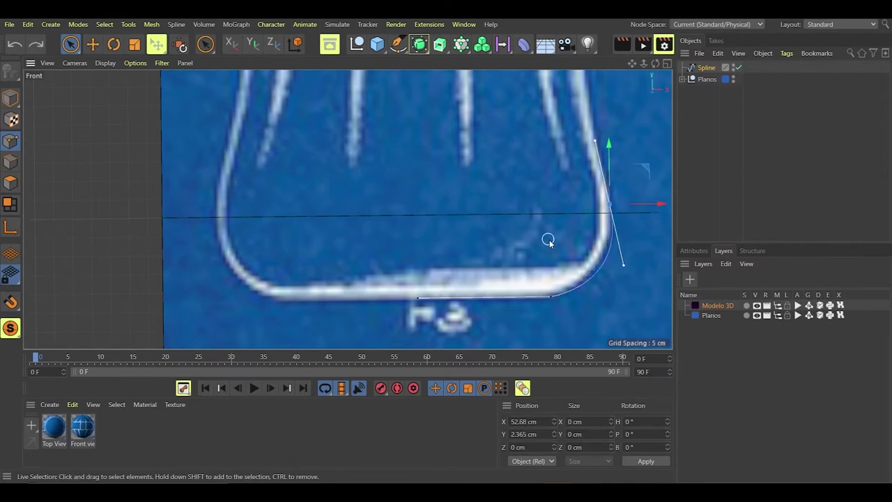
{"action": "right_click", "coordinate": [512, 248]}
{"action": "left_click", "coordinate": [387, 265]}
{"action": "key", "text": "ctrl+z"}
{"action": "left_click", "coordinate": [48, 63]}
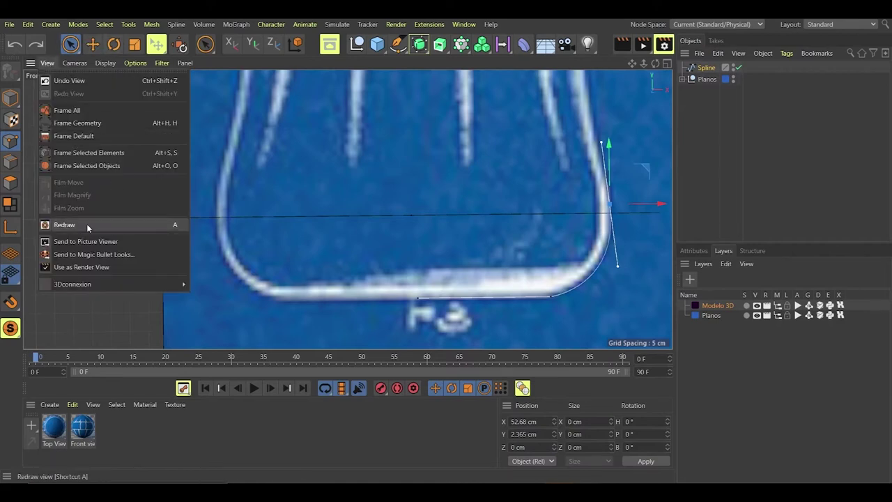
{"action": "mouse_move", "coordinate": [75, 63]}
{"action": "mouse_move", "coordinate": [87, 98]}
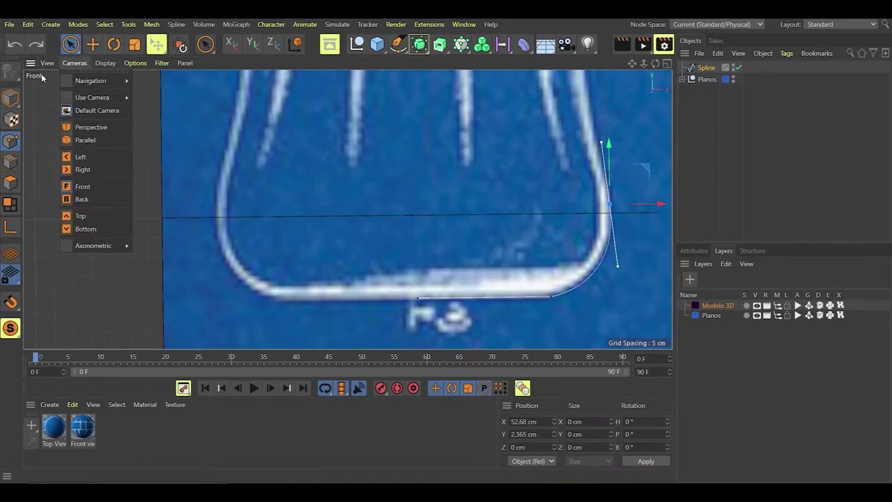
{"action": "mouse_move", "coordinate": [48, 63]}
{"action": "left_click", "coordinate": [91, 72]}
{"action": "left_click", "coordinate": [57, 81]}
{"action": "left_click", "coordinate": [131, 60]}
Step: Undo the last viewport changes and delete the trial base spline
{"action": "left_click_drag", "start_coordinate": [537, 260], "coordinate": [527, 216], "text": "alt"}
{"action": "left_click", "coordinate": [47, 63]}
{"action": "left_click", "coordinate": [70, 81]}
{"action": "key", "text": "ctrl+shift+z"}
{"action": "key", "text": "Delete"}
Step: Trace a new spline from the base centre around the rounded corner to about X 52.3 cm, Y 5.4 cm
{"action": "left_click", "coordinate": [399, 44]}
{"action": "left_click", "coordinate": [254, 341]}
{"action": "left_click_drag", "start_coordinate": [398, 118], "coordinate": [387, 81]}
{"action": "left_click_drag", "start_coordinate": [429, 189], "coordinate": [428, 177]}
{"action": "left_click_drag", "start_coordinate": [472, 282], "coordinate": [441, 220]}
{"action": "left_click_drag", "start_coordinate": [428, 178], "coordinate": [442, 232]}
{"action": "left_click_drag", "start_coordinate": [454, 274], "coordinate": [456, 280]}
{"action": "left_click_drag", "start_coordinate": [439, 232], "coordinate": [443, 239]}
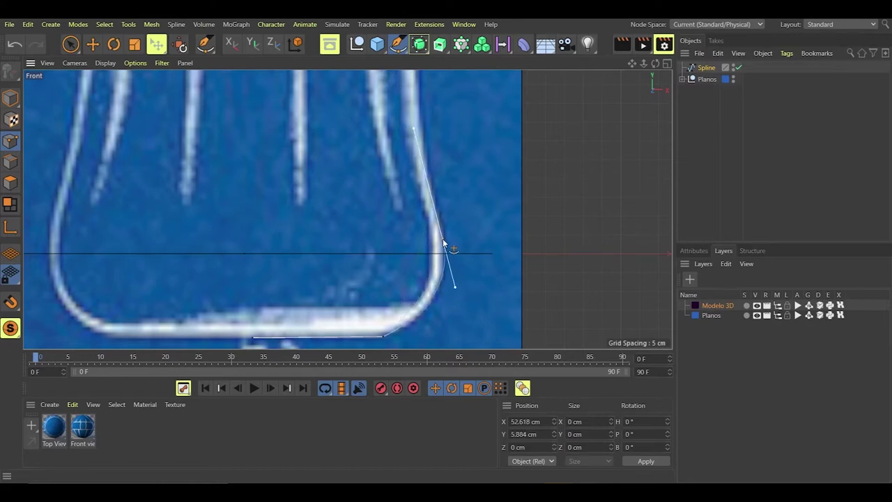
{"action": "left_click_drag", "start_coordinate": [454, 281], "coordinate": [456, 292]}
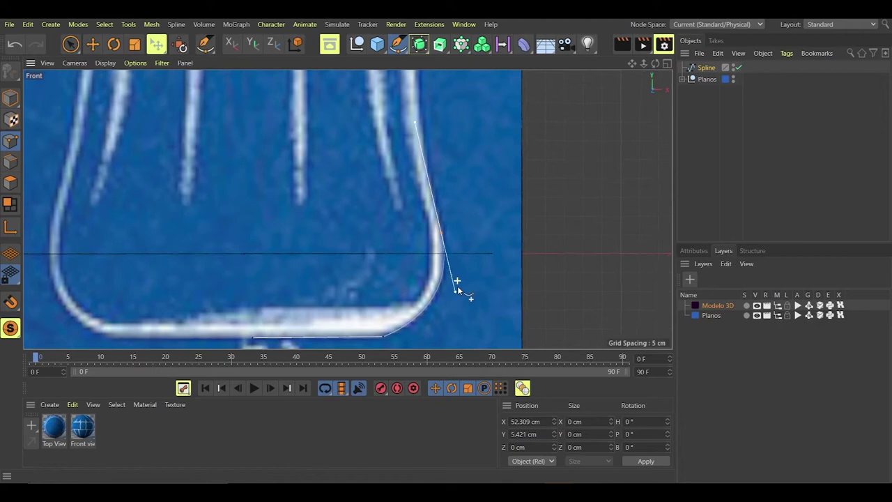
Step: Extend the profile spline up the concave side of the lower body, adjusting its points to the blueprint outline
{"action": "left_click_drag", "start_coordinate": [418, 153], "coordinate": [420, 217]}
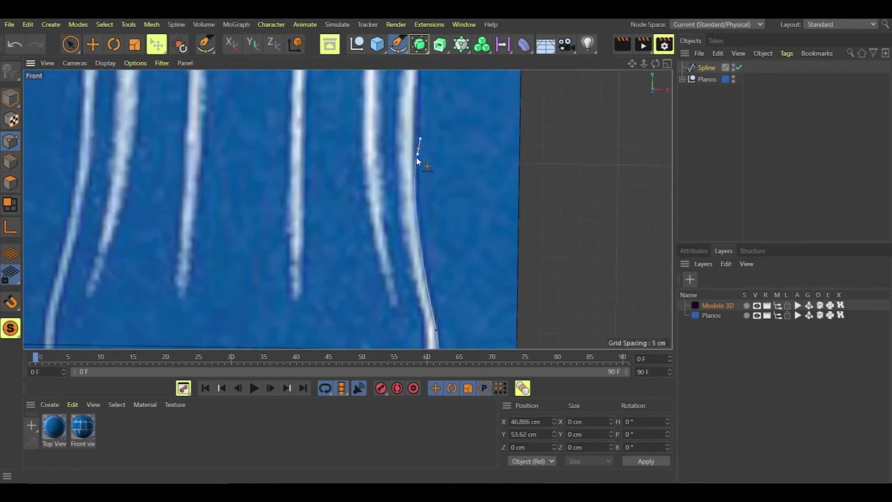
{"action": "key", "text": "ctrl+z"}
{"action": "left_click_drag", "start_coordinate": [418, 172], "coordinate": [417, 182]}
{"action": "key", "text": "ctrl+z"}
{"action": "scroll", "coordinate": [400, 256], "scroll_direction": "down", "scroll_amount": 3}
{"action": "key", "text": "ctrl+z"}
{"action": "scroll", "coordinate": [412, 220], "scroll_direction": "down", "scroll_amount": 4}
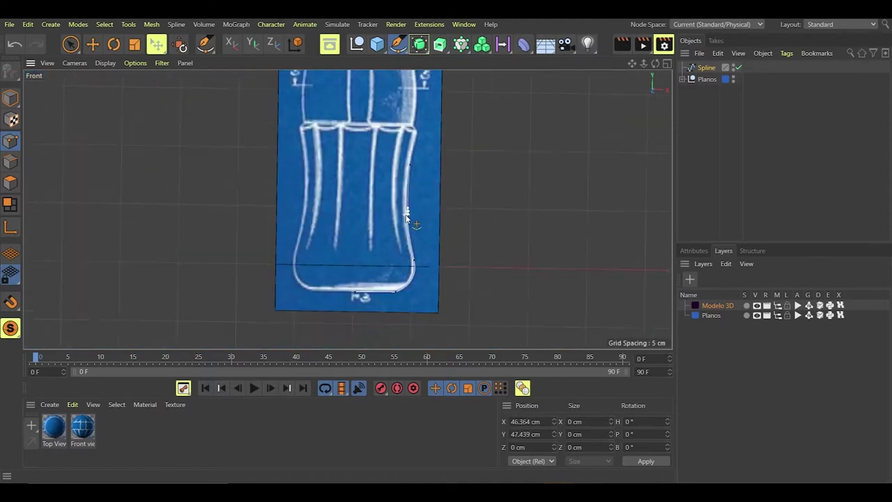
{"action": "scroll", "coordinate": [413, 220], "scroll_direction": "up", "scroll_amount": 10}
{"action": "mouse_move", "coordinate": [426, 246]}
{"action": "left_mouse_down"}
{"action": "mouse_move", "coordinate": [429, 227]}
{"action": "mouse_move", "coordinate": [423, 250]}
{"action": "left_mouse_up"}
{"action": "key", "text": "ctrl+z"}
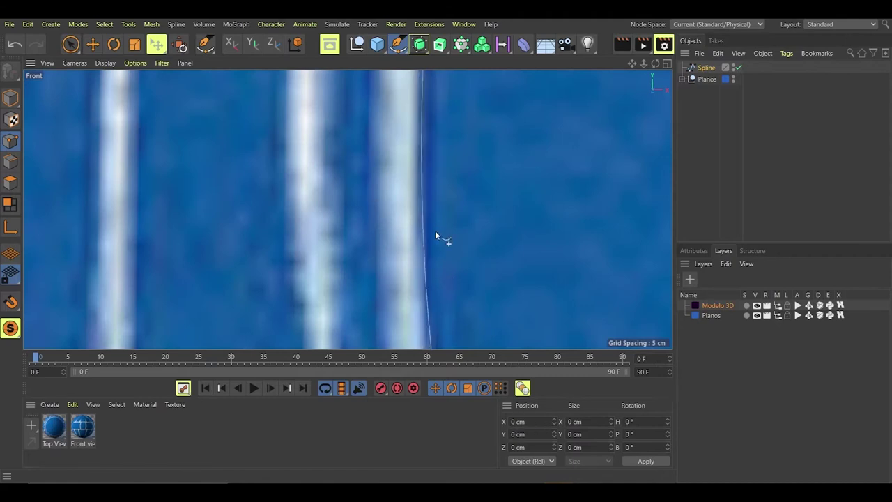
{"action": "scroll", "coordinate": [417, 195], "scroll_direction": "down", "scroll_amount": 7}
{"action": "scroll", "coordinate": [393, 282], "scroll_direction": "up", "scroll_amount": 4}
{"action": "left_click", "coordinate": [391, 283]}
Step: Continue the profile spline past the top of the fluted lower body and into the label band
{"action": "left_click_drag", "start_coordinate": [447, 154], "coordinate": [472, 233]}
{"action": "scroll", "coordinate": [483, 297], "scroll_direction": "down", "scroll_amount": 5}
{"action": "scroll", "coordinate": [455, 105], "scroll_direction": "up", "scroll_amount": 4}
{"action": "left_click", "coordinate": [451, 197]}
{"action": "scroll", "coordinate": [516, 276], "scroll_direction": "up", "scroll_amount": 3}
{"action": "scroll", "coordinate": [528, 275], "scroll_direction": "down", "scroll_amount": 6}
{"action": "scroll", "coordinate": [503, 125], "scroll_direction": "up", "scroll_amount": 5}
{"action": "left_click", "coordinate": [483, 280]}
{"action": "left_click", "coordinate": [515, 79]}
{"action": "key", "text": "ctrl+z"}
{"action": "left_click", "coordinate": [484, 281]}
{"action": "left_click_drag", "start_coordinate": [514, 86], "coordinate": [529, 43]}
{"action": "scroll", "coordinate": [496, 296], "scroll_direction": "up", "scroll_amount": 2}
{"action": "left_click_drag", "start_coordinate": [490, 281], "coordinate": [490, 328]}
Step: Trace the profile spline along the upper label band to the shoulder rim at about X 48.9 cm, Y 190.4 cm
{"action": "scroll", "coordinate": [446, 308], "scroll_direction": "down", "scroll_amount": 6}
{"action": "scroll", "coordinate": [486, 178], "scroll_direction": "up", "scroll_amount": 3}
{"action": "left_click", "coordinate": [468, 237]}
{"action": "scroll", "coordinate": [507, 267], "scroll_direction": "down", "scroll_amount": 3}
{"action": "scroll", "coordinate": [516, 112], "scroll_direction": "up", "scroll_amount": 4}
{"action": "left_click_drag", "start_coordinate": [497, 106], "coordinate": [480, 95]}
{"action": "scroll", "coordinate": [511, 106], "scroll_direction": "down", "scroll_amount": 4}
{"action": "scroll", "coordinate": [513, 221], "scroll_direction": "up", "scroll_amount": 4}
{"action": "scroll", "coordinate": [512, 221], "scroll_direction": "up", "scroll_amount": 2}
{"action": "mouse_move", "coordinate": [517, 244]}
{"action": "left_mouse_down"}
{"action": "mouse_move", "coordinate": [519, 252]}
{"action": "mouse_move", "coordinate": [517, 241]}
{"action": "left_mouse_up"}
{"action": "scroll", "coordinate": [495, 305], "scroll_direction": "down", "scroll_amount": 5}
{"action": "scroll", "coordinate": [539, 180], "scroll_direction": "up", "scroll_amount": 4}
{"action": "scroll", "coordinate": [540, 180], "scroll_direction": "up", "scroll_amount": 2}
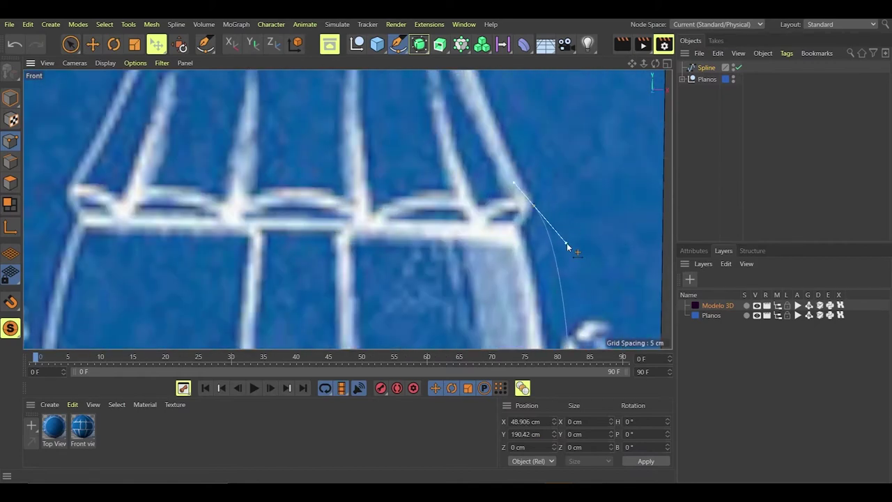
Step: Trace the curved neck up to the underside of the collar at about X 25.1 cm, Y 278.7 cm
{"action": "scroll", "coordinate": [517, 197], "scroll_direction": "down", "scroll_amount": 5}
{"action": "scroll", "coordinate": [516, 196], "scroll_direction": "down", "scroll_amount": 3}
{"action": "scroll", "coordinate": [529, 171], "scroll_direction": "up", "scroll_amount": 4}
{"action": "left_click_drag", "start_coordinate": [542, 114], "coordinate": [539, 35]}
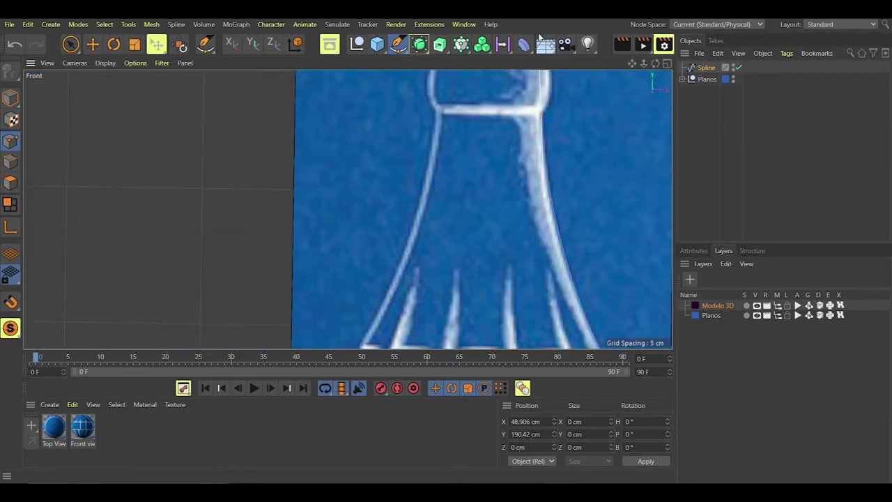
{"action": "scroll", "coordinate": [543, 112], "scroll_direction": "up", "scroll_amount": 3}
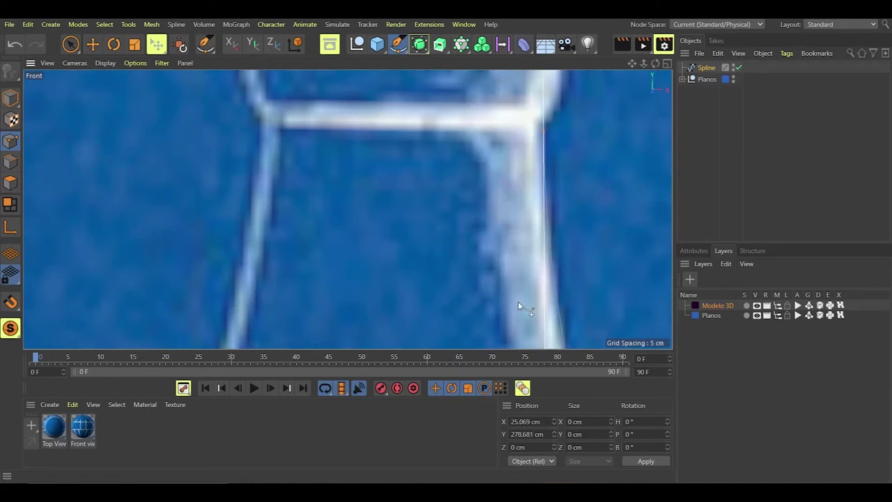
{"action": "scroll", "coordinate": [518, 301], "scroll_direction": "down", "scroll_amount": 3}
{"action": "scroll", "coordinate": [471, 153], "scroll_direction": "up", "scroll_amount": 4}
{"action": "key", "text": "ctrl+z"}
{"action": "scroll", "coordinate": [469, 279], "scroll_direction": "down", "scroll_amount": 3}
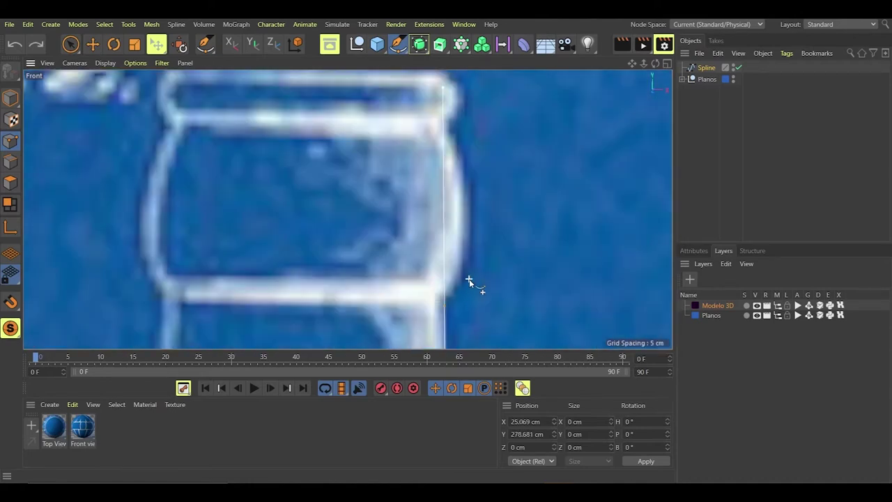
Step: Trace the collar's lower bulge to about X 28.9 cm, Y 289.2 cm and refine its joint with the neck
{"action": "left_click_drag", "start_coordinate": [474, 229], "coordinate": [474, 186]}
{"action": "left_click", "coordinate": [445, 304]}
{"action": "left_click_drag", "start_coordinate": [443, 88], "coordinate": [444, 298]}
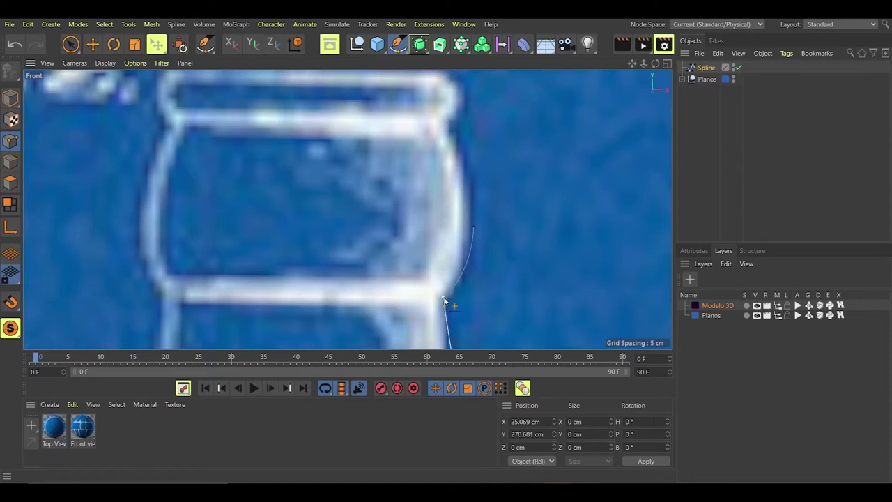
{"action": "scroll", "coordinate": [414, 240], "scroll_direction": "down", "scroll_amount": 3}
{"action": "scroll", "coordinate": [454, 249], "scroll_direction": "up", "scroll_amount": 3}
{"action": "left_click", "coordinate": [450, 195]}
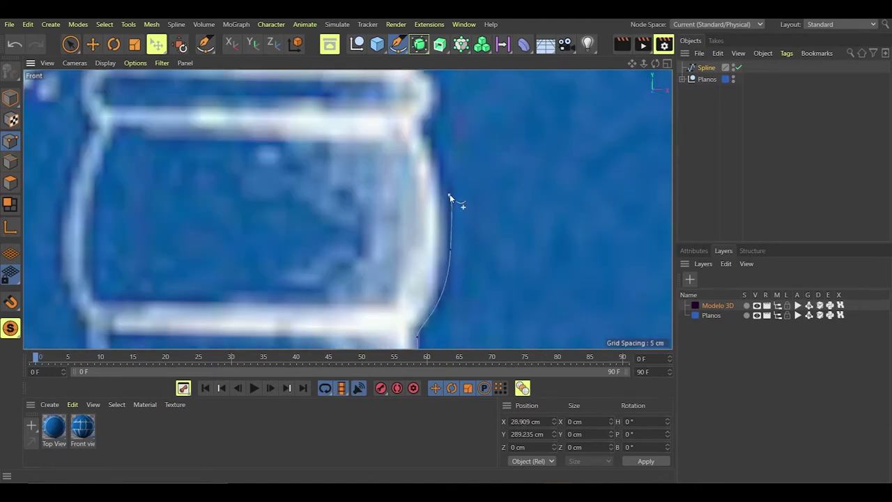
{"action": "left_click", "coordinate": [452, 298]}
{"action": "left_click_drag", "start_coordinate": [418, 335], "coordinate": [416, 327]}
{"action": "scroll", "coordinate": [433, 298], "scroll_direction": "down", "scroll_amount": 3}
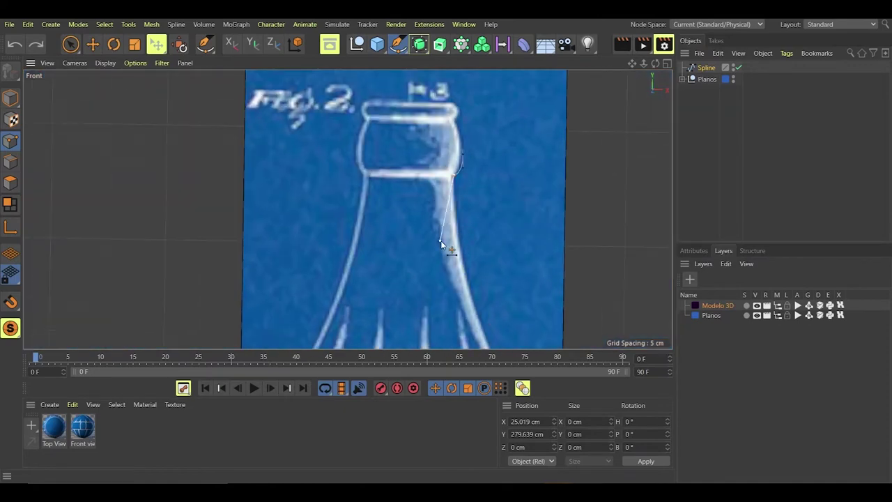
{"action": "scroll", "coordinate": [490, 315], "scroll_direction": "up", "scroll_amount": 3}
{"action": "key", "text": "ctrl+z"}
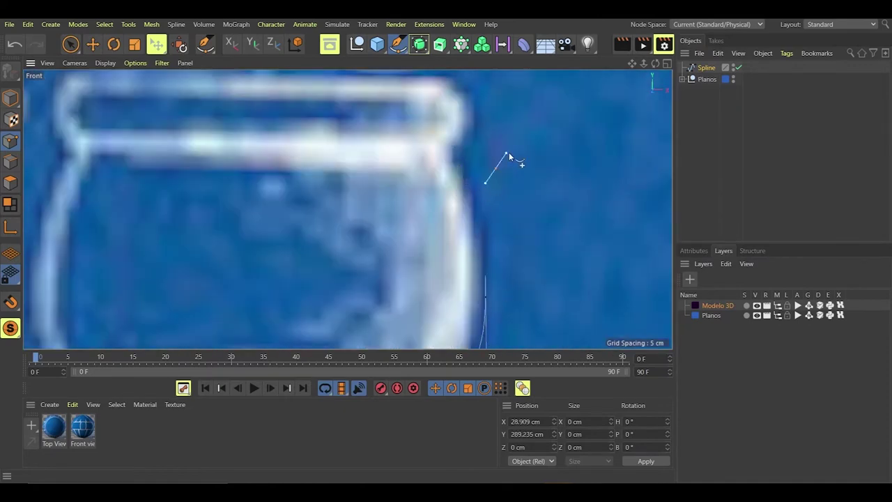
Step: Curve the profile spline over the collar's upper half to about X 24.6 cm, Y 304.4 cm below the lip
{"action": "scroll", "coordinate": [510, 184], "scroll_direction": "up", "scroll_amount": 1}
{"action": "scroll", "coordinate": [487, 249], "scroll_direction": "down", "scroll_amount": 3}
{"action": "scroll", "coordinate": [512, 279], "scroll_direction": "up", "scroll_amount": 4}
{"action": "left_click_drag", "start_coordinate": [511, 276], "coordinate": [536, 267]}
{"action": "key", "text": "ctrl+z"}
{"action": "mouse_move", "coordinate": [510, 127]}
{"action": "left_mouse_down"}
{"action": "mouse_move", "coordinate": [520, 136]}
{"action": "mouse_move", "coordinate": [513, 126]}
{"action": "left_mouse_up"}
{"action": "scroll", "coordinate": [544, 283], "scroll_direction": "up", "scroll_amount": 1}
{"action": "scroll", "coordinate": [551, 300], "scroll_direction": "down", "scroll_amount": 4}
{"action": "left_click", "coordinate": [523, 206]}
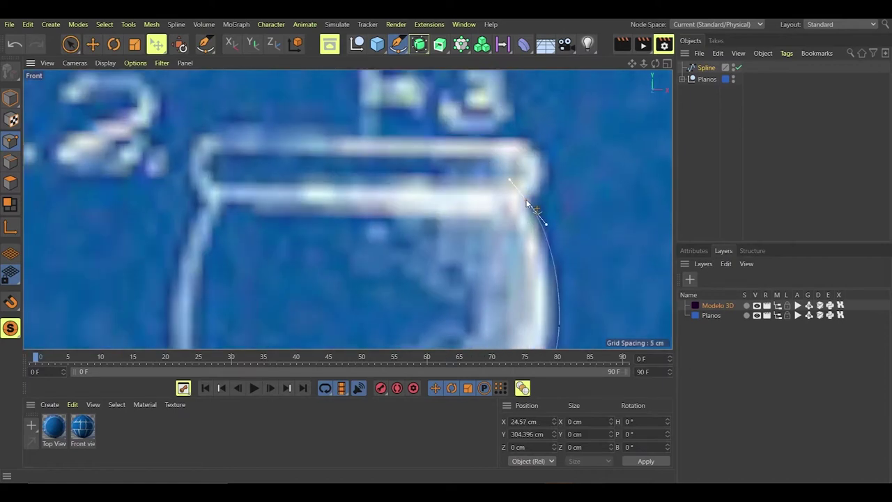
{"action": "left_click_drag", "start_coordinate": [528, 204], "coordinate": [528, 203]}
{"action": "scroll", "coordinate": [504, 223], "scroll_direction": "up", "scroll_amount": 3}
{"action": "scroll", "coordinate": [502, 202], "scroll_direction": "down", "scroll_amount": 4}
Step: Trace the rounded mouth lip and extend the profile spline inward along the bottle's top edge
{"action": "left_click", "coordinate": [544, 241]}
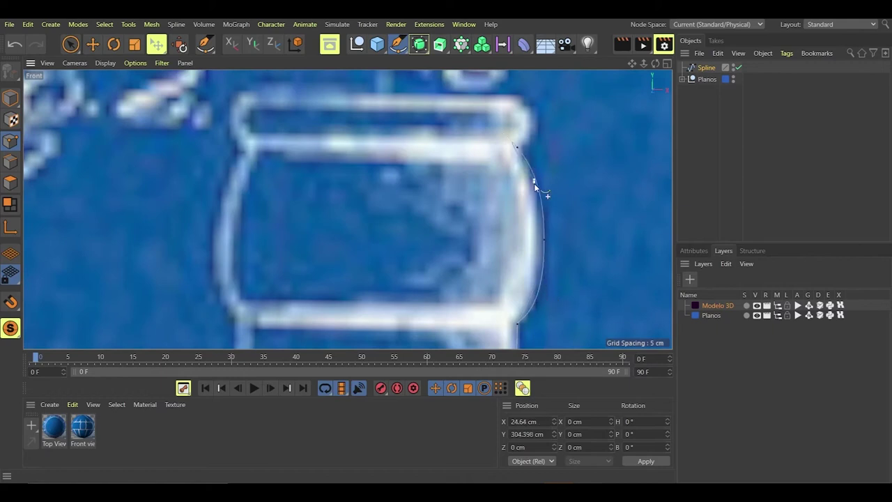
{"action": "left_click_drag", "start_coordinate": [535, 137], "coordinate": [513, 163]}
{"action": "mouse_move", "coordinate": [521, 95]}
{"action": "left_mouse_down"}
{"action": "mouse_move", "coordinate": [503, 85]}
{"action": "mouse_move", "coordinate": [506, 97]}
{"action": "left_mouse_up"}
{"action": "left_click", "coordinate": [396, 93]}
{"action": "scroll", "coordinate": [394, 113], "scroll_direction": "down", "scroll_amount": 2}
{"action": "scroll", "coordinate": [472, 131], "scroll_direction": "up", "scroll_amount": 3}
{"action": "scroll", "coordinate": [419, 188], "scroll_direction": "down", "scroll_amount": 5}
Step: Adjust the lower body's spline point to about X 45.7 cm, Y 61.9 cm to follow the blueprint
{"action": "scroll", "coordinate": [446, 293], "scroll_direction": "up", "scroll_amount": 6}
{"action": "left_click", "coordinate": [445, 293]}
{"action": "middle_click_drag", "start_coordinate": [435, 283], "coordinate": [441, 157], "text": "alt"}
{"action": "left_click_drag", "start_coordinate": [452, 95], "coordinate": [451, 103]}
{"action": "scroll", "coordinate": [400, 239], "scroll_direction": "down", "scroll_amount": 3}
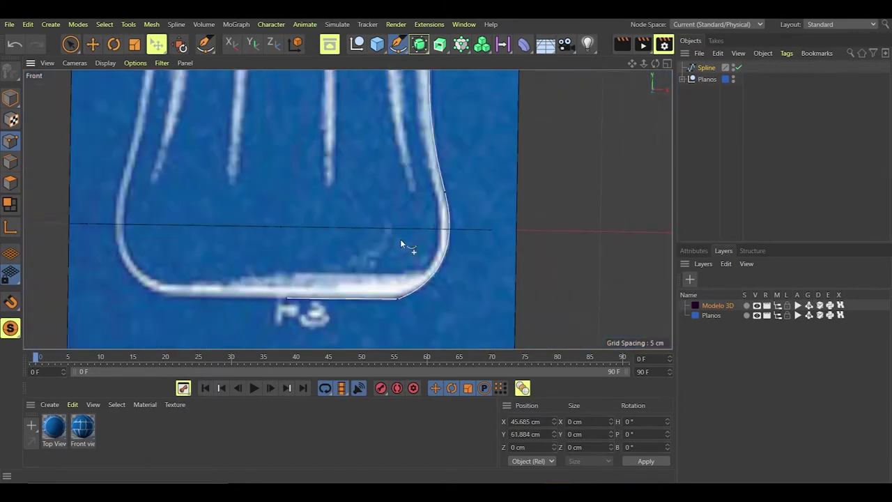
Step: Refine the profile spline's curve above the base and move its bottom corner point to about X 34.8 cm, Y -22.2 cm
{"action": "scroll", "coordinate": [463, 195], "scroll_direction": "up", "scroll_amount": 4}
{"action": "left_click_drag", "start_coordinate": [463, 196], "coordinate": [463, 213]}
{"action": "scroll", "coordinate": [453, 230], "scroll_direction": "down", "scroll_amount": 3}
{"action": "scroll", "coordinate": [468, 235], "scroll_direction": "up", "scroll_amount": 5}
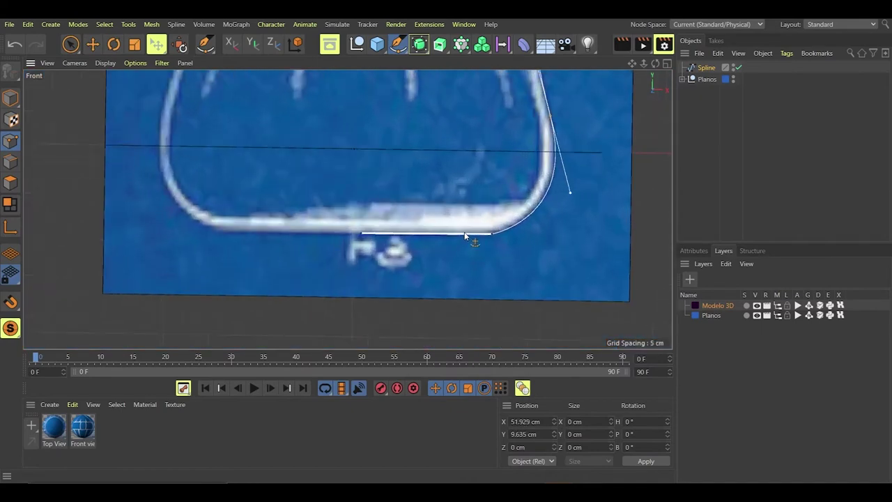
{"action": "left_click", "coordinate": [510, 235]}
{"action": "left_click", "coordinate": [509, 234]}
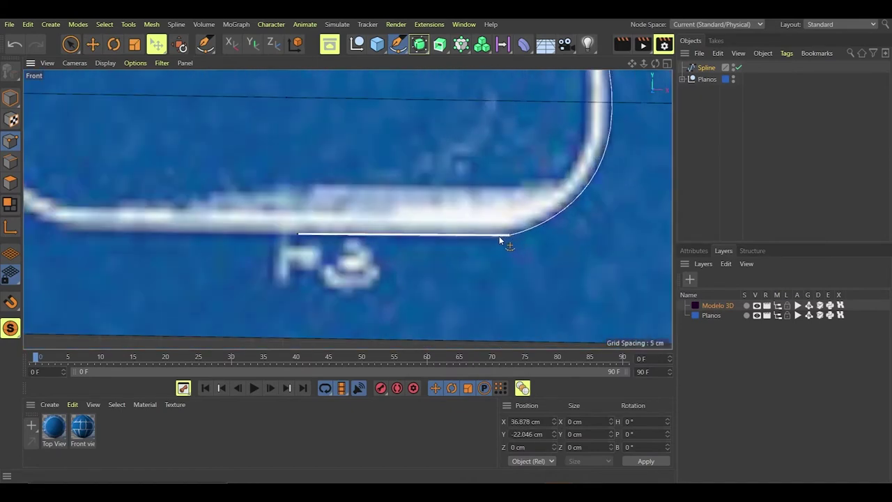
{"action": "left_click_drag", "start_coordinate": [511, 235], "coordinate": [496, 237]}
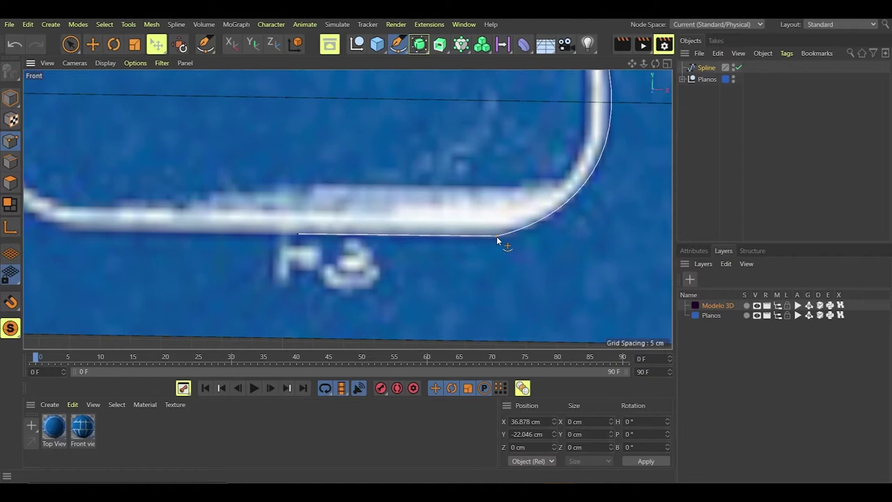
{"action": "scroll", "coordinate": [551, 256], "scroll_direction": "up", "scroll_amount": 2}
{"action": "scroll", "coordinate": [550, 255], "scroll_direction": "up", "scroll_amount": 3}
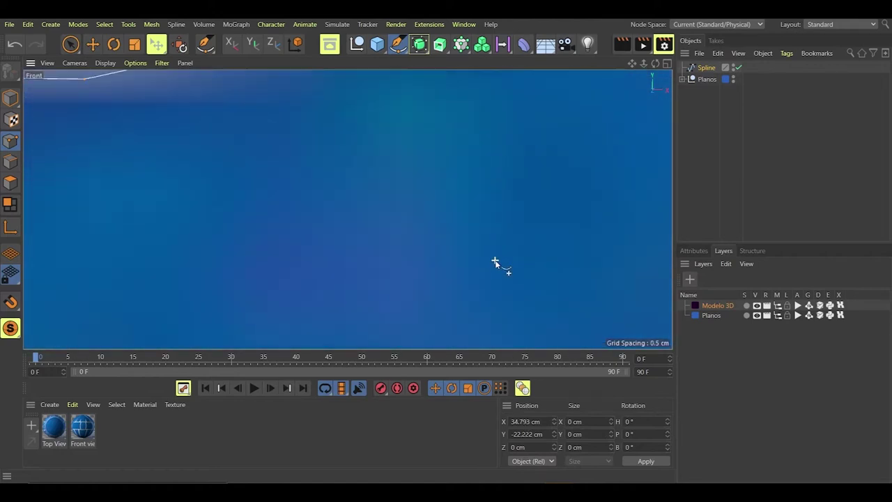
{"action": "scroll", "coordinate": [495, 261], "scroll_direction": "down", "scroll_amount": 6}
{"action": "scroll", "coordinate": [445, 312], "scroll_direction": "down", "scroll_amount": 4}
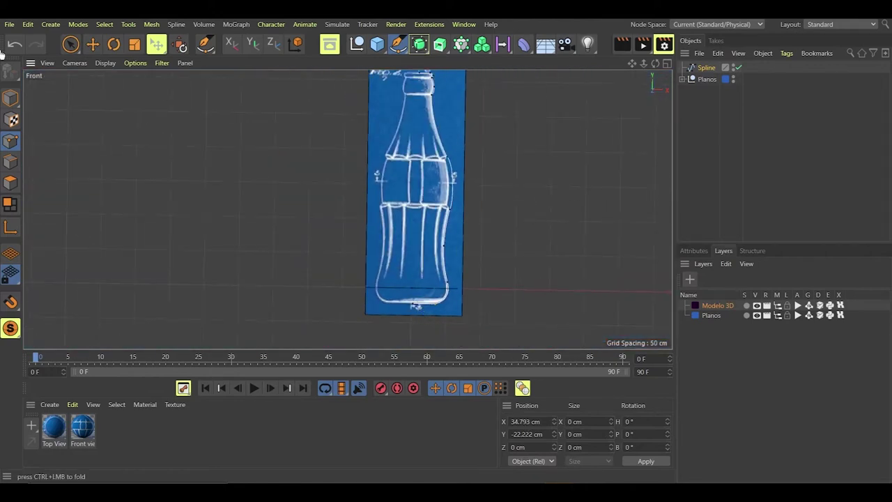
{"action": "left_click", "coordinate": [72, 45]}
{"action": "left_click", "coordinate": [495, 237]}
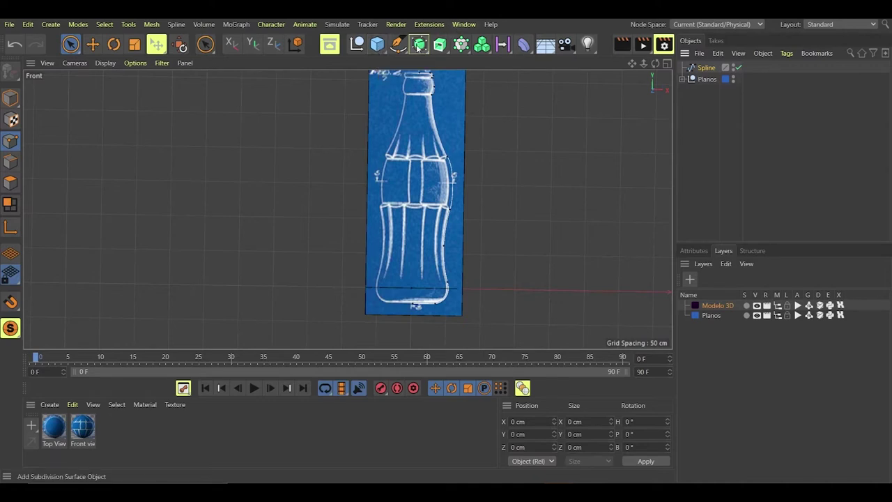
Step: Add a Lathe generator and nest the profile spline under it to revolve the bottle
{"action": "left_click_drag", "start_coordinate": [419, 45], "coordinate": [412, 78]}
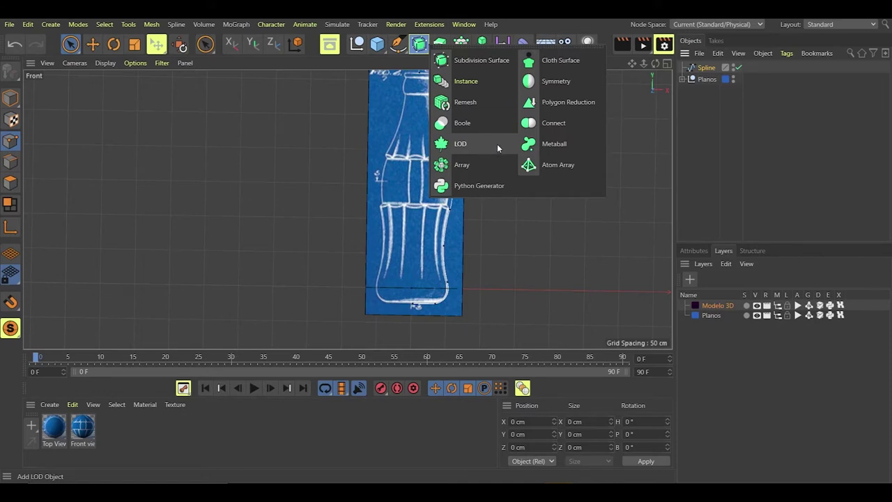
{"action": "left_click", "coordinate": [438, 46]}
{"action": "left_click", "coordinate": [480, 83]}
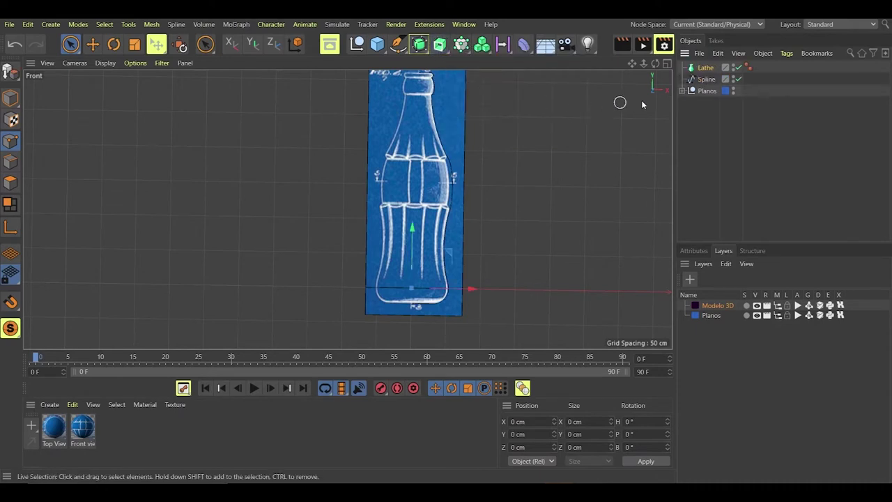
{"action": "left_click", "coordinate": [711, 81]}
{"action": "left_click", "coordinate": [707, 68]}
{"action": "left_click", "coordinate": [702, 80]}
{"action": "left_click_drag", "start_coordinate": [703, 83], "coordinate": [708, 69]}
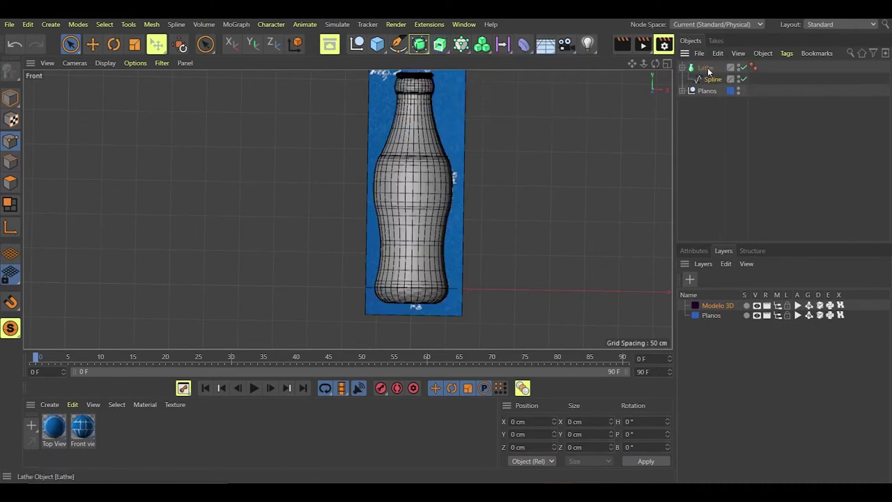
Step: Inspect the revolved bottle from several angles and distances in the Perspective view
{"action": "middle_click", "coordinate": [493, 180]}
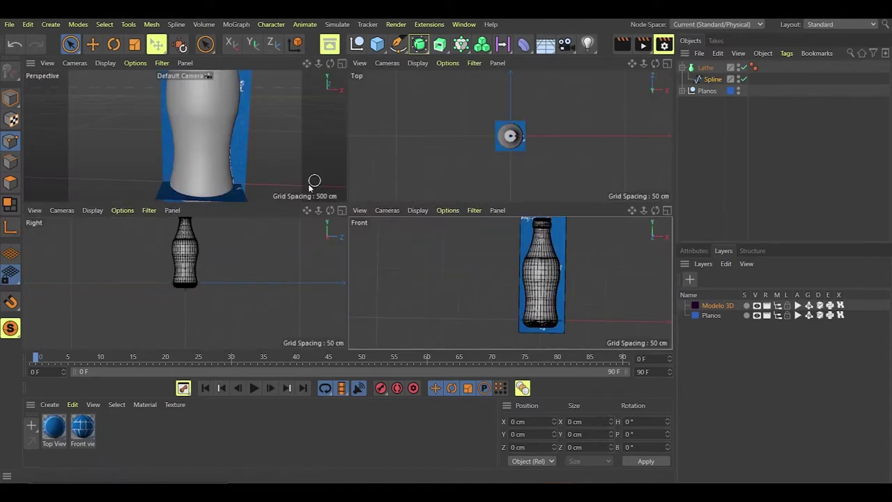
{"action": "middle_click", "coordinate": [255, 150]}
{"action": "left_click_drag", "start_coordinate": [488, 217], "coordinate": [407, 242], "text": "alt"}
{"action": "scroll", "coordinate": [389, 266], "scroll_direction": "up", "scroll_amount": 2}
{"action": "scroll", "coordinate": [388, 265], "scroll_direction": "down", "scroll_amount": 3}
{"action": "scroll", "coordinate": [387, 265], "scroll_direction": "down", "scroll_amount": 6}
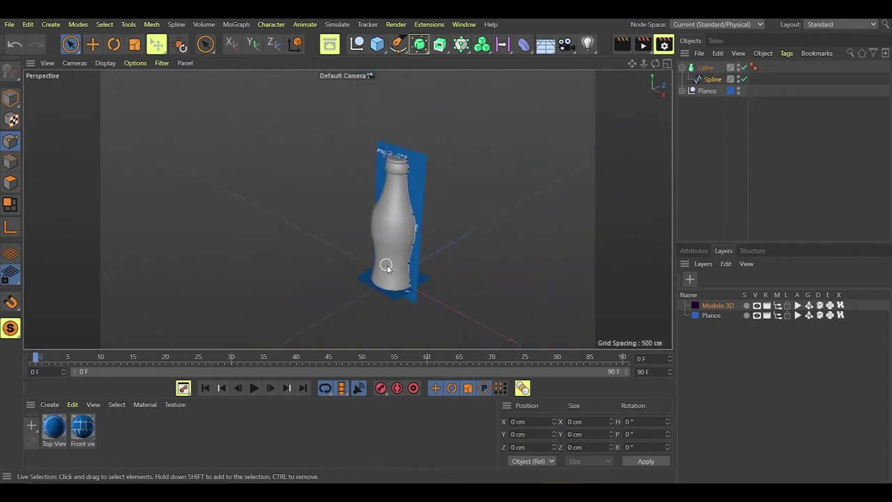
{"action": "scroll", "coordinate": [395, 244], "scroll_direction": "up", "scroll_amount": 5}
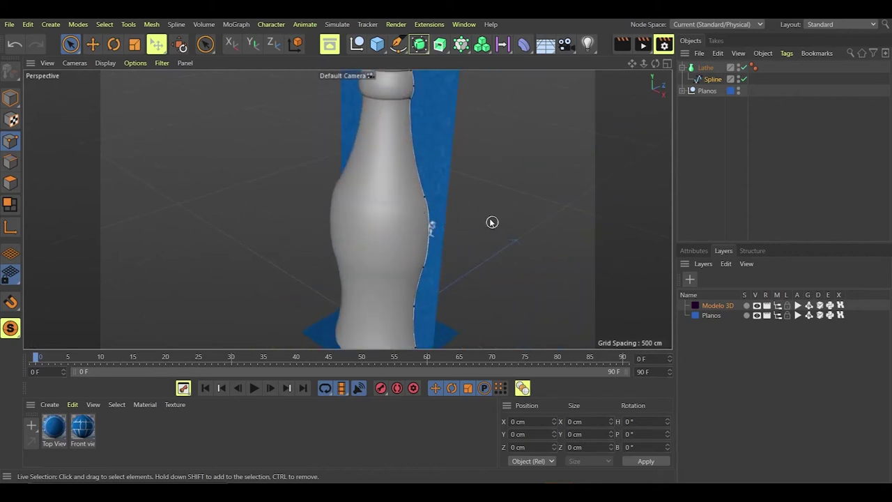
{"action": "left_click_drag", "start_coordinate": [492, 223], "coordinate": [460, 251], "text": "alt"}
Step: Review the Lathe's Object, Coordinates, Caps and Selections settings while checking the bottle's mouth
{"action": "left_click", "coordinate": [705, 67]}
{"action": "left_click", "coordinate": [794, 292]}
{"action": "left_click", "coordinate": [765, 319]}
{"action": "left_click", "coordinate": [766, 319]}
{"action": "left_click", "coordinate": [763, 292]}
{"action": "left_click", "coordinate": [824, 293]}
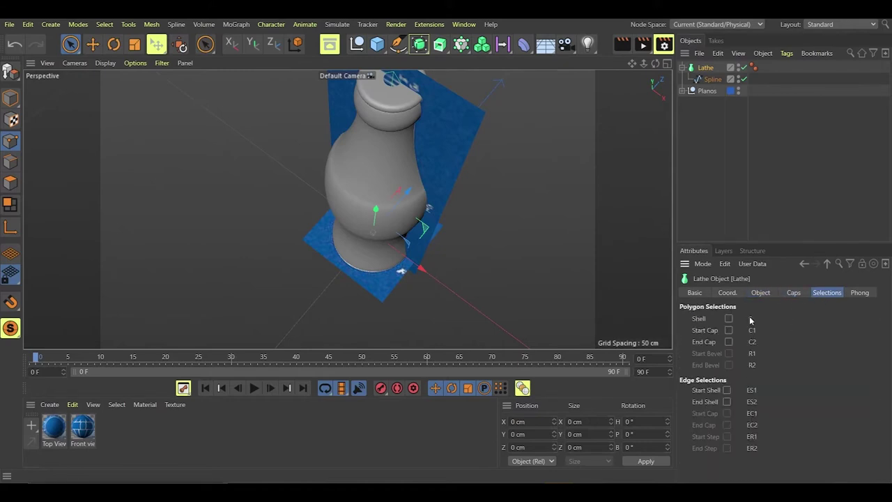
{"action": "left_click", "coordinate": [794, 292]}
{"action": "left_click_drag", "start_coordinate": [398, 265], "coordinate": [401, 300], "text": "alt"}
{"action": "scroll", "coordinate": [727, 395], "scroll_direction": "down", "scroll_amount": 5}
{"action": "left_click", "coordinate": [774, 294]}
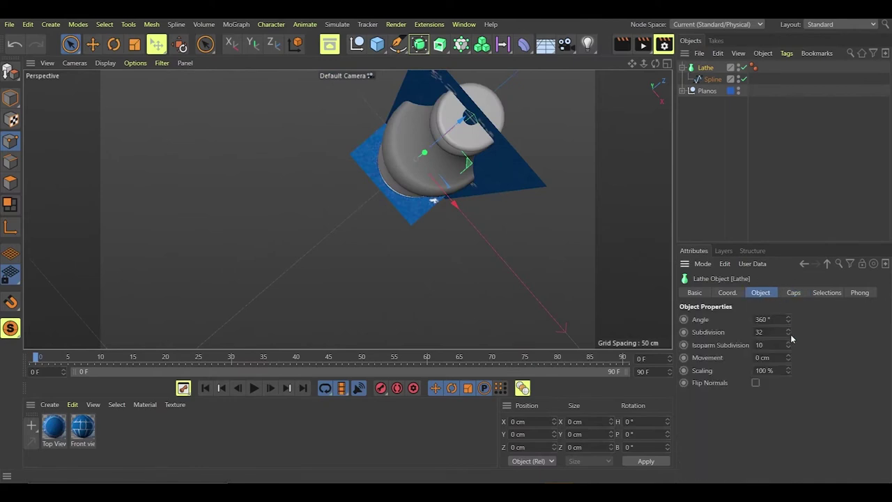
{"action": "left_click", "coordinate": [728, 292]}
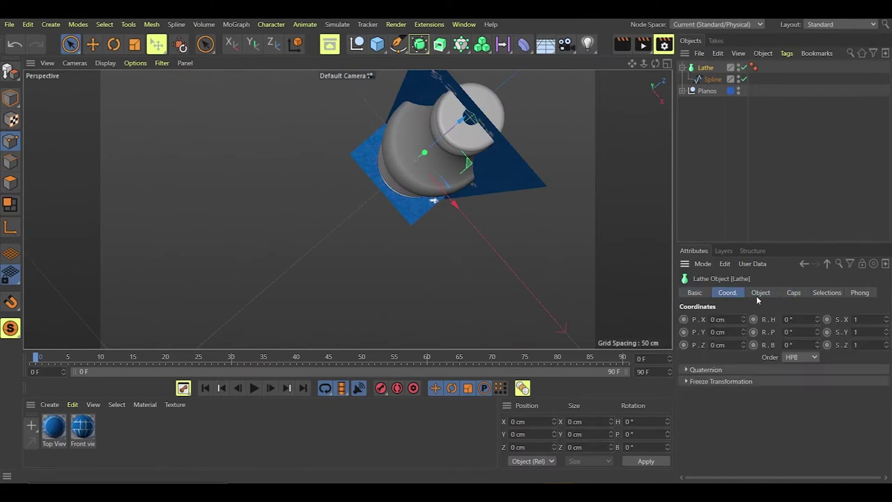
{"action": "left_click", "coordinate": [794, 292]}
{"action": "left_click", "coordinate": [766, 331]}
{"action": "scroll", "coordinate": [765, 363], "scroll_direction": "down", "scroll_amount": 5}
{"action": "scroll", "coordinate": [765, 376], "scroll_direction": "up", "scroll_amount": 5}
{"action": "mouse_move", "coordinate": [785, 382]}
{"action": "left_mouse_down"}
{"action": "mouse_move", "coordinate": [799, 382]}
{"action": "mouse_move", "coordinate": [784, 383]}
{"action": "left_mouse_up"}
{"action": "left_click", "coordinate": [766, 318]}
{"action": "left_click", "coordinate": [788, 371]}
{"action": "left_click", "coordinate": [766, 318]}
{"action": "scroll", "coordinate": [718, 418], "scroll_direction": "down", "scroll_amount": 5}
{"action": "left_click", "coordinate": [783, 464]}
{"action": "left_click", "coordinate": [784, 465]}
Step: Reshape the profile spline's inner lip points to widen the opening of the bottle's mouth
{"action": "left_click_drag", "start_coordinate": [422, 257], "coordinate": [455, 337], "text": "alt"}
{"action": "scroll", "coordinate": [454, 125], "scroll_direction": "up", "scroll_amount": 5}
{"action": "left_click_drag", "start_coordinate": [454, 140], "coordinate": [432, 241], "text": "alt"}
{"action": "left_click", "coordinate": [716, 80]}
{"action": "left_click", "coordinate": [470, 143]}
{"action": "left_click_drag", "start_coordinate": [513, 172], "coordinate": [569, 198]}
{"action": "left_click_drag", "start_coordinate": [527, 113], "coordinate": [523, 130]}
{"action": "left_click_drag", "start_coordinate": [481, 198], "coordinate": [484, 251], "text": "alt"}
{"action": "scroll", "coordinate": [488, 214], "scroll_direction": "up", "scroll_amount": 4}
{"action": "left_click_drag", "start_coordinate": [510, 179], "coordinate": [482, 184]}
{"action": "left_click_drag", "start_coordinate": [459, 162], "coordinate": [463, 170]}
{"action": "scroll", "coordinate": [461, 174], "scroll_direction": "down", "scroll_amount": 4}
{"action": "left_click_drag", "start_coordinate": [460, 210], "coordinate": [521, 270], "text": "alt"}
{"action": "scroll", "coordinate": [391, 260], "scroll_direction": "down", "scroll_amount": 10}
{"action": "scroll", "coordinate": [384, 249], "scroll_direction": "up", "scroll_amount": 3}
{"action": "left_click", "coordinate": [544, 281]}
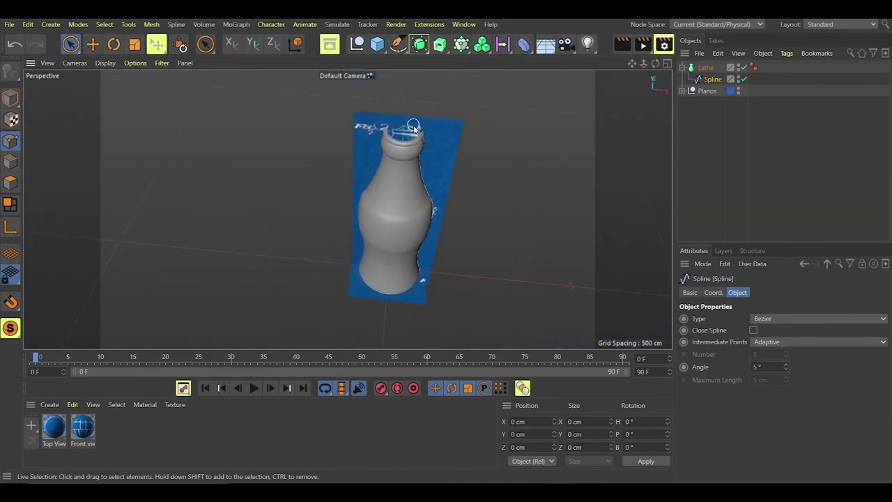
Step: Add the Lathe to a new layer and delete the Modelo 3D layer
{"action": "right_click", "coordinate": [706, 66]}
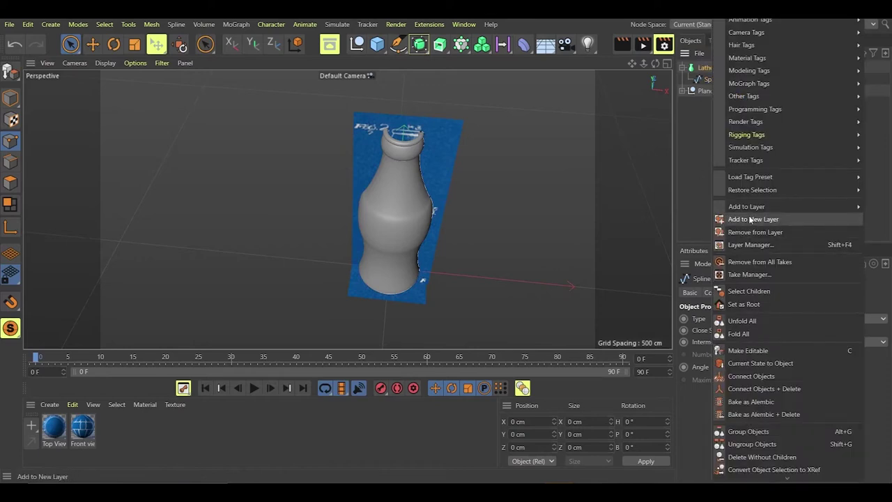
{"action": "left_click", "coordinate": [756, 217]}
{"action": "left_click", "coordinate": [724, 251]}
{"action": "right_click", "coordinate": [720, 304]}
{"action": "left_click", "coordinate": [746, 391]}
Step: Rename the new layer Bottle and assign the profile spline to it
{"action": "double_click", "coordinate": [708, 315]}
{"action": "type", "text": "Bottle"}
{"action": "key", "text": "Return"}
{"action": "left_click", "coordinate": [730, 79]}
{"action": "mouse_move", "coordinate": [774, 86]}
{"action": "left_click", "coordinate": [857, 97]}
{"action": "left_click_drag", "start_coordinate": [707, 68], "coordinate": [704, 94]}
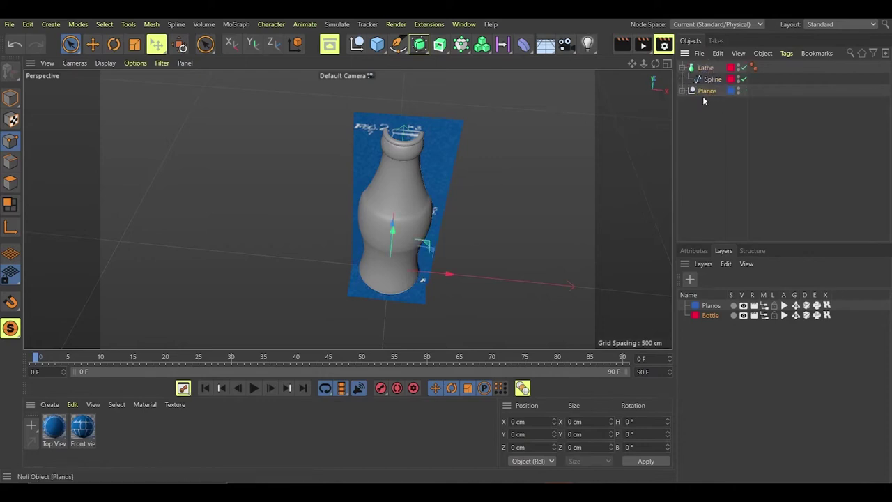
Step: Try different display modes in the Top view and set it to Quick Shading (Lines)
{"action": "middle_click", "coordinate": [516, 160]}
{"action": "middle_click", "coordinate": [488, 168]}
{"action": "right_click_drag", "start_coordinate": [325, 229], "coordinate": [532, 209], "text": "alt"}
{"action": "left_click", "coordinate": [103, 63]}
{"action": "left_click", "coordinate": [140, 93]}
{"action": "left_click", "coordinate": [103, 63]}
{"action": "left_click", "coordinate": [139, 119]}
{"action": "left_click", "coordinate": [102, 64]}
{"action": "left_click", "coordinate": [137, 145]}
{"action": "left_click", "coordinate": [103, 64]}
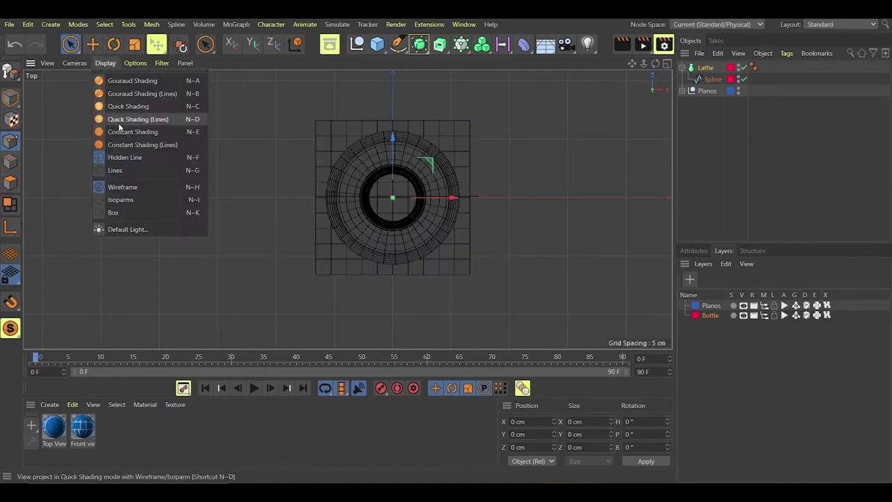
{"action": "left_click", "coordinate": [138, 119]}
{"action": "left_click", "coordinate": [712, 81]}
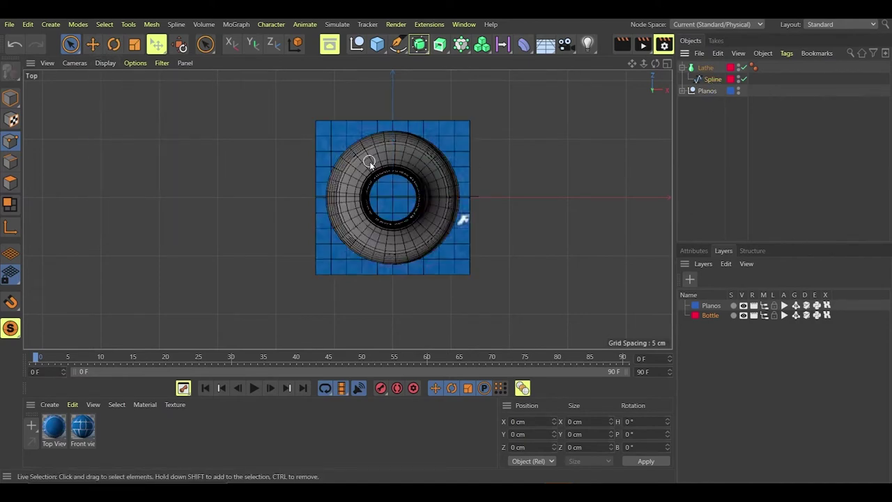
Step: Set the Perspective view's display to Quick Shading (Lines) and orbit around the bottle
{"action": "middle_click", "coordinate": [370, 164]}
{"action": "middle_click", "coordinate": [279, 139]}
{"action": "left_click", "coordinate": [104, 64]}
{"action": "left_click", "coordinate": [138, 120]}
{"action": "left_click_drag", "start_coordinate": [433, 307], "coordinate": [511, 165], "text": "alt"}
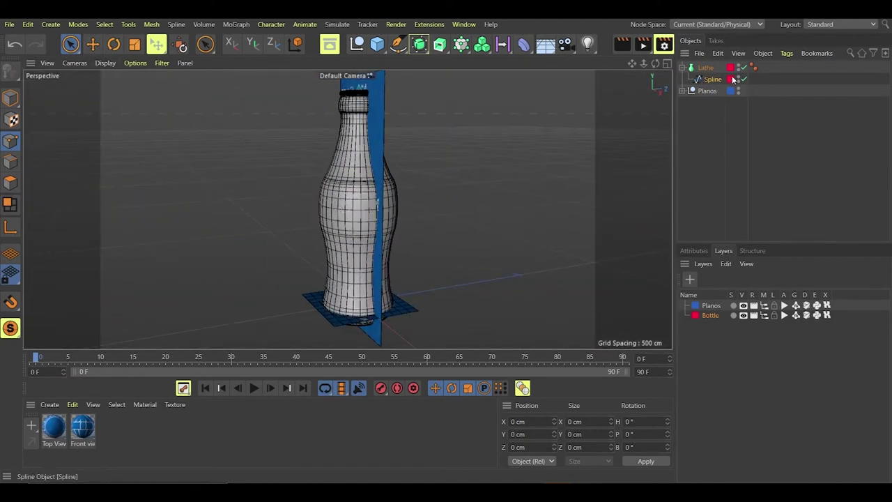
Step: Enable X-Ray for the Lathe so the blueprint shows through the bottle
{"action": "left_click", "coordinate": [706, 68]}
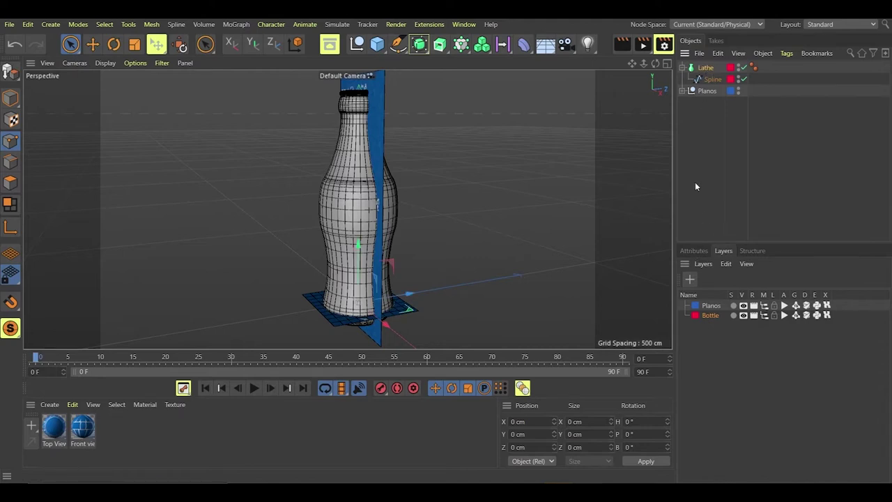
{"action": "left_click", "coordinate": [695, 251]}
{"action": "left_click", "coordinate": [696, 293]}
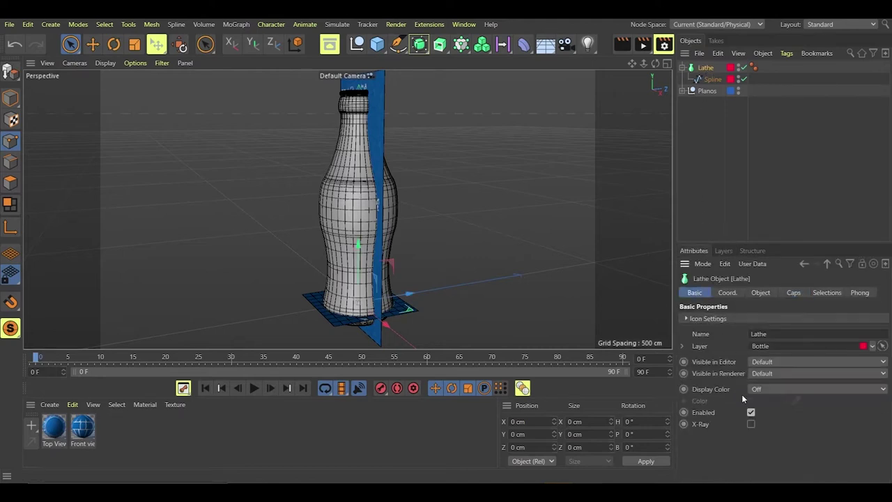
{"action": "left_click_drag", "start_coordinate": [496, 273], "coordinate": [390, 137], "text": "alt"}
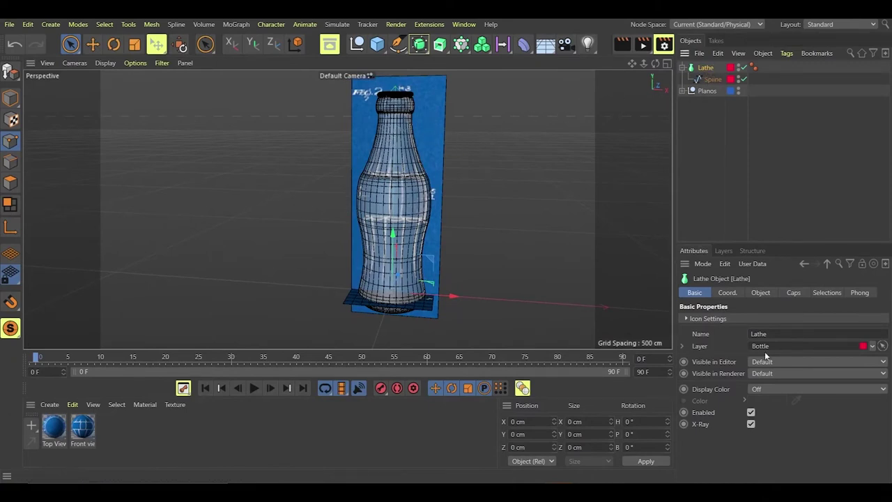
Step: Set the Lathe's Subdivision to 20
{"action": "left_click", "coordinate": [760, 293]}
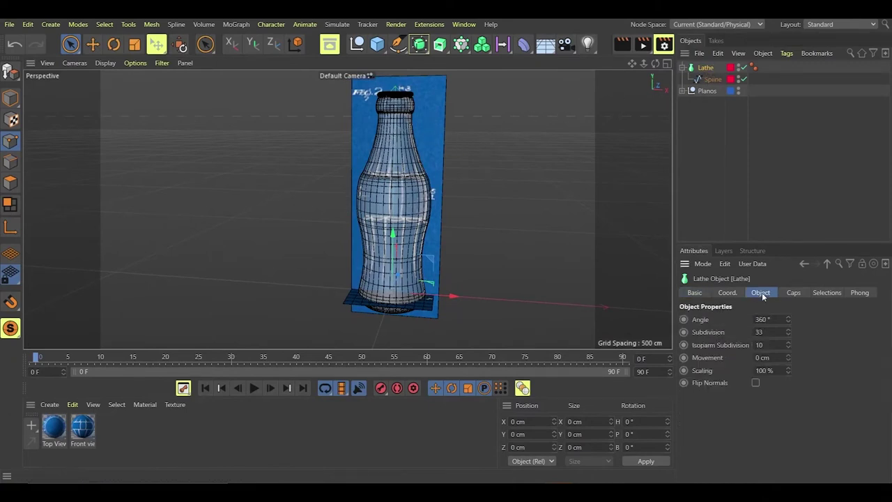
{"action": "double_click", "coordinate": [780, 334]}
{"action": "type", "text": "20"}
{"action": "key", "text": "Return"}
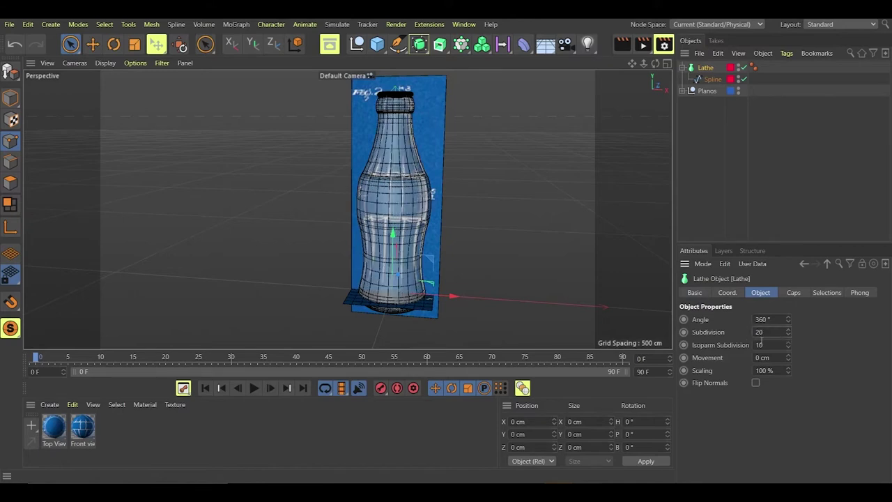
Step: Try a lower Lathe subdivision while checking the mesh from several angles, and return it to 20
{"action": "left_click_drag", "start_coordinate": [525, 240], "coordinate": [488, 328], "text": "alt"}
{"action": "left_click", "coordinate": [788, 334]}
{"action": "left_click", "coordinate": [789, 335]}
{"action": "left_click", "coordinate": [789, 335]}
{"action": "left_click_drag", "start_coordinate": [363, 258], "coordinate": [530, 230], "text": "alt"}
{"action": "left_click", "coordinate": [789, 330]}
{"action": "left_click", "coordinate": [789, 330]}
{"action": "left_click", "coordinate": [788, 330]}
{"action": "left_click_drag", "start_coordinate": [348, 209], "coordinate": [383, 131], "text": "alt"}
{"action": "scroll", "coordinate": [384, 131], "scroll_direction": "down", "scroll_amount": 2}
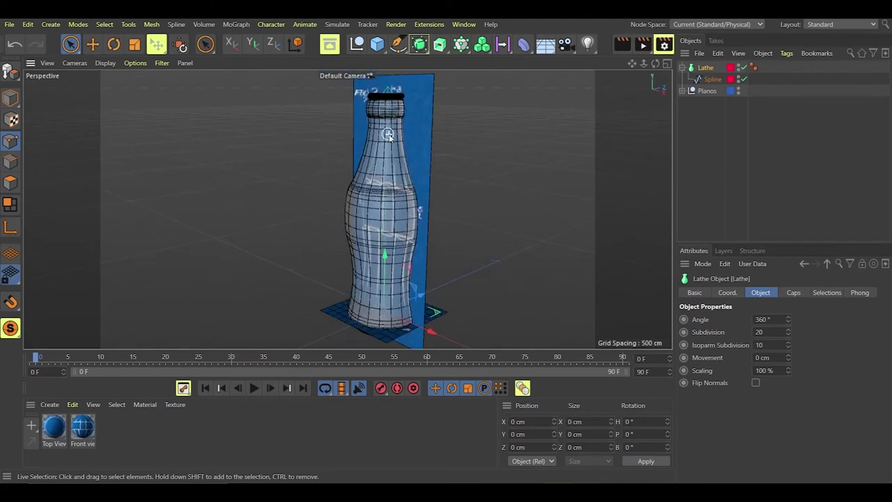
{"action": "scroll", "coordinate": [392, 252], "scroll_direction": "up", "scroll_amount": 2}
Step: Try an angle of 1° for the profile spline's adaptive intermediate points
{"action": "left_click", "coordinate": [719, 80]}
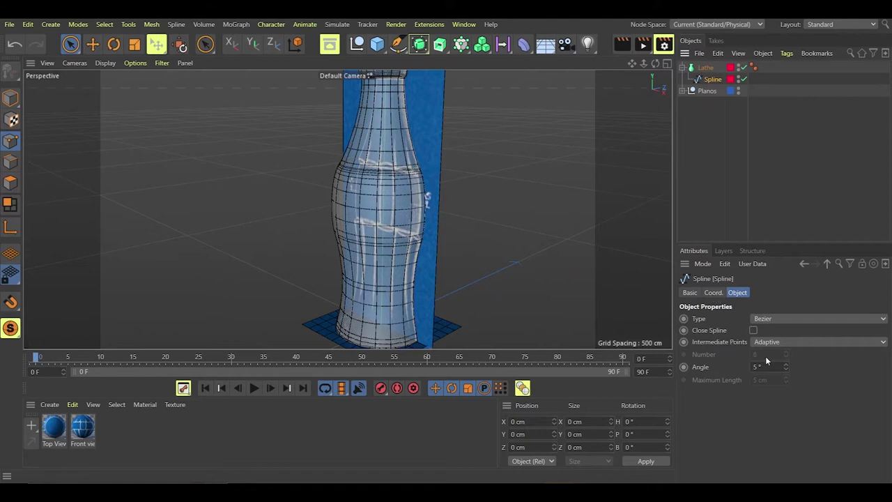
{"action": "left_click", "coordinate": [786, 370]}
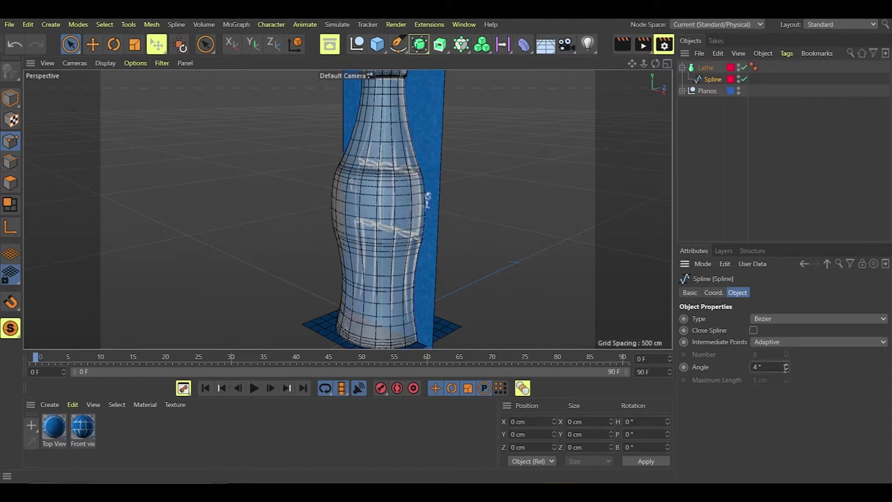
{"action": "left_click", "coordinate": [786, 370]}
{"action": "left_click", "coordinate": [785, 370]}
{"action": "left_click", "coordinate": [787, 371]}
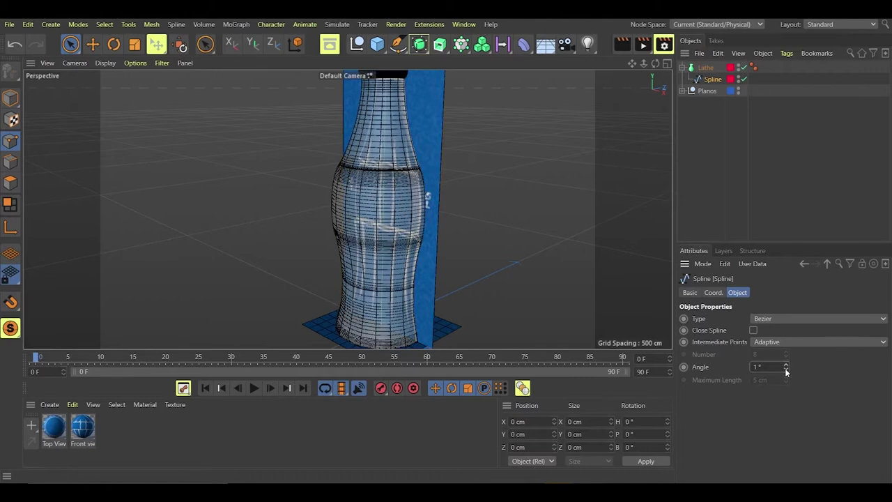
Step: Set the profile spline's intermediate points to Uniform with a Number of 1, and check the bottle's mesh
{"action": "left_click", "coordinate": [807, 342]}
{"action": "left_click", "coordinate": [809, 375]}
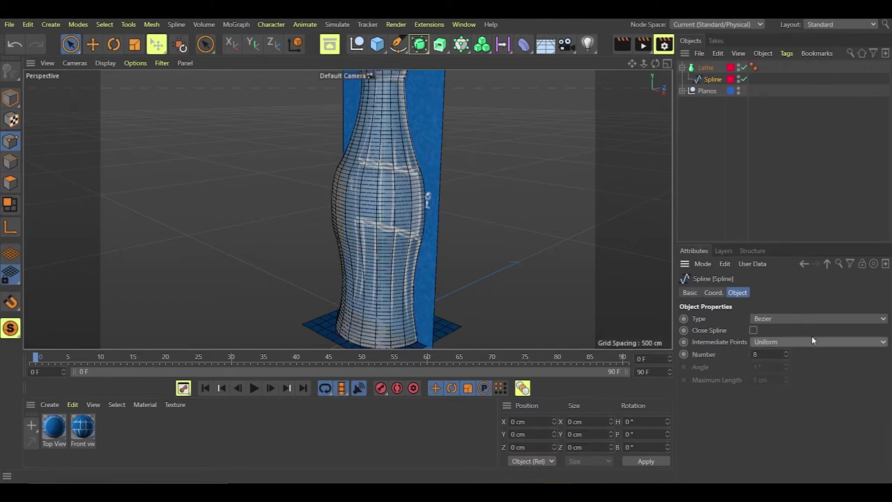
{"action": "left_click", "coordinate": [786, 357]}
{"action": "left_click", "coordinate": [786, 357]}
{"action": "left_click", "coordinate": [786, 357]}
{"action": "left_click", "coordinate": [786, 357]}
{"action": "left_click", "coordinate": [786, 357]}
{"action": "left_click", "coordinate": [786, 357]}
{"action": "left_click", "coordinate": [786, 357]}
{"action": "left_click_drag", "start_coordinate": [440, 269], "coordinate": [474, 272], "text": "alt"}
{"action": "scroll", "coordinate": [475, 240], "scroll_direction": "down", "scroll_amount": 3}
{"action": "scroll", "coordinate": [474, 240], "scroll_direction": "up", "scroll_amount": 3}
{"action": "left_click_drag", "start_coordinate": [475, 241], "coordinate": [451, 260], "text": "alt"}
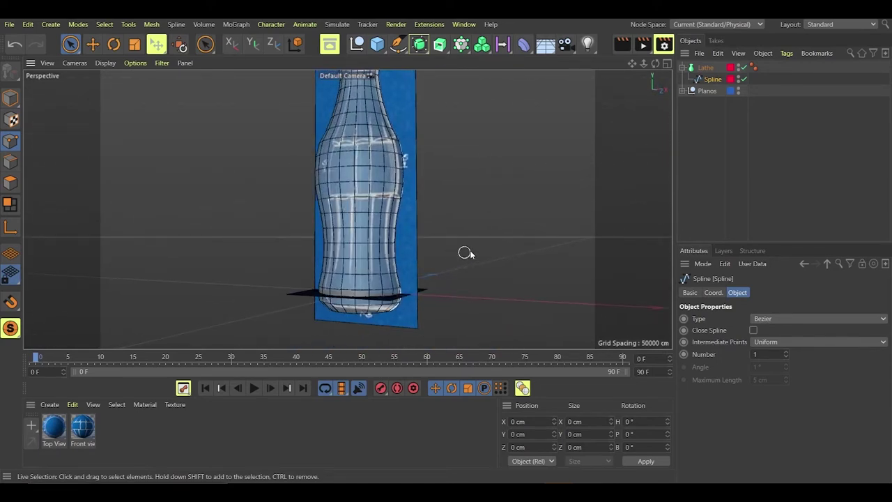
{"action": "scroll", "coordinate": [490, 258], "scroll_direction": "down", "scroll_amount": 3}
{"action": "scroll", "coordinate": [450, 230], "scroll_direction": "up", "scroll_amount": 3}
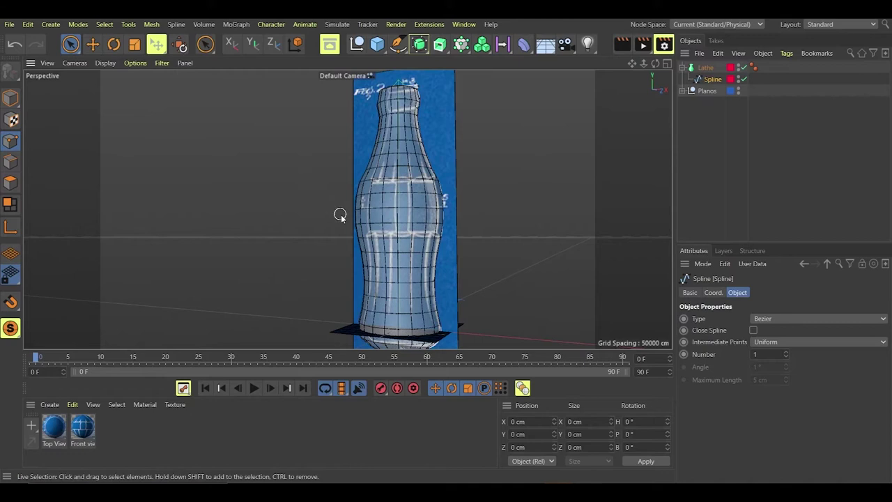
Step: Hide the Planos layer and assign the two reference planes inside the Planos group to it
{"action": "left_click", "coordinate": [724, 250]}
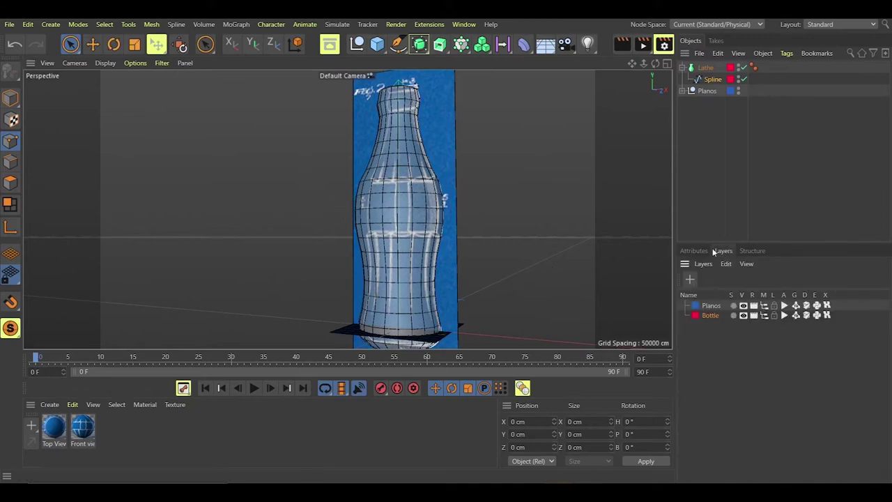
{"action": "left_click", "coordinate": [734, 306]}
{"action": "left_click", "coordinate": [734, 307]}
{"action": "left_click", "coordinate": [708, 92]}
{"action": "left_click", "coordinate": [682, 91]}
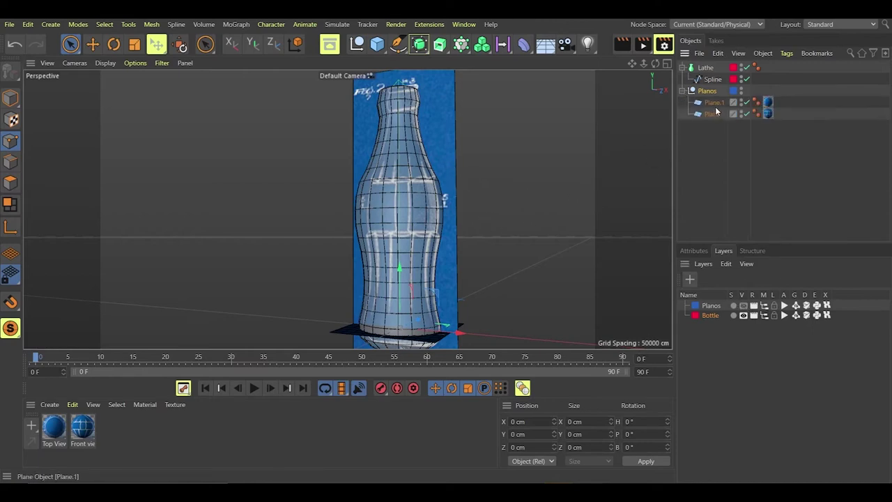
{"action": "left_click", "coordinate": [713, 114]}
{"action": "right_click", "coordinate": [715, 113]}
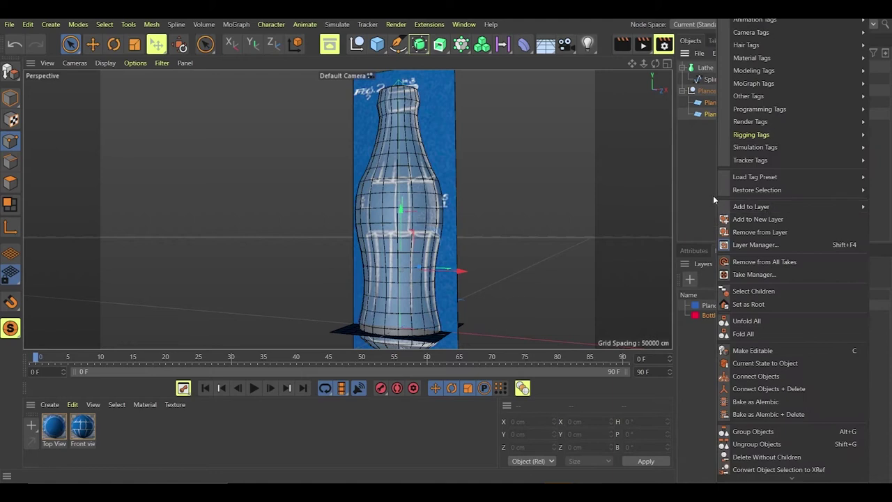
{"action": "mouse_move", "coordinate": [741, 207]}
{"action": "left_click", "coordinate": [707, 207]}
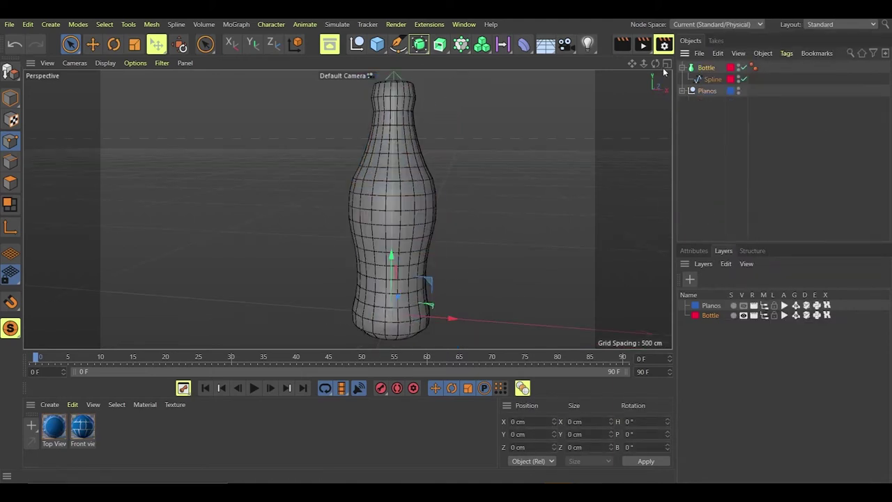
Step: Show the Planos layer again in the four-view layout and compare the bottle's outline and base with the reference images
{"action": "left_click", "coordinate": [682, 68]}
{"action": "left_click", "coordinate": [697, 99]}
{"action": "middle_click", "coordinate": [459, 153]}
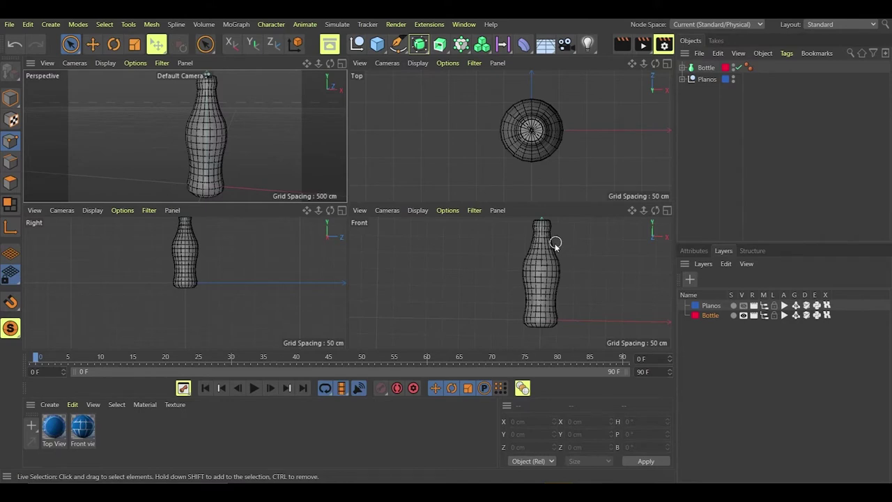
{"action": "left_click", "coordinate": [743, 306]}
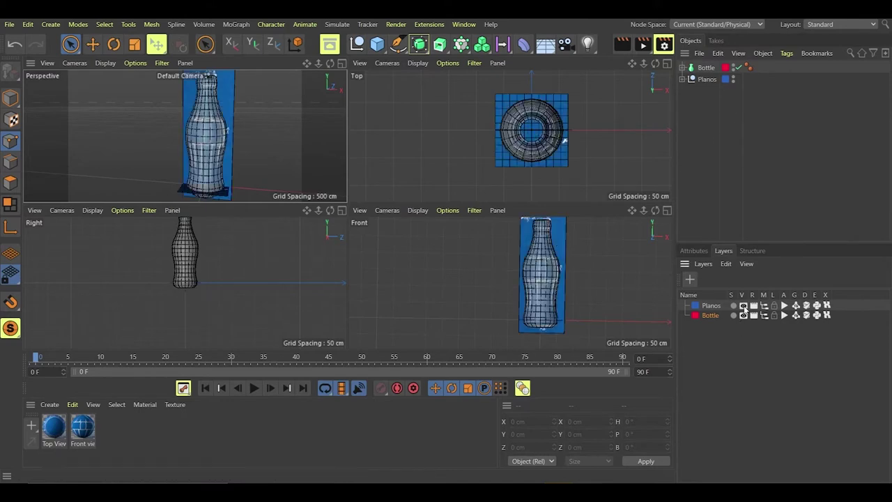
{"action": "scroll", "coordinate": [516, 133], "scroll_direction": "up", "scroll_amount": 5}
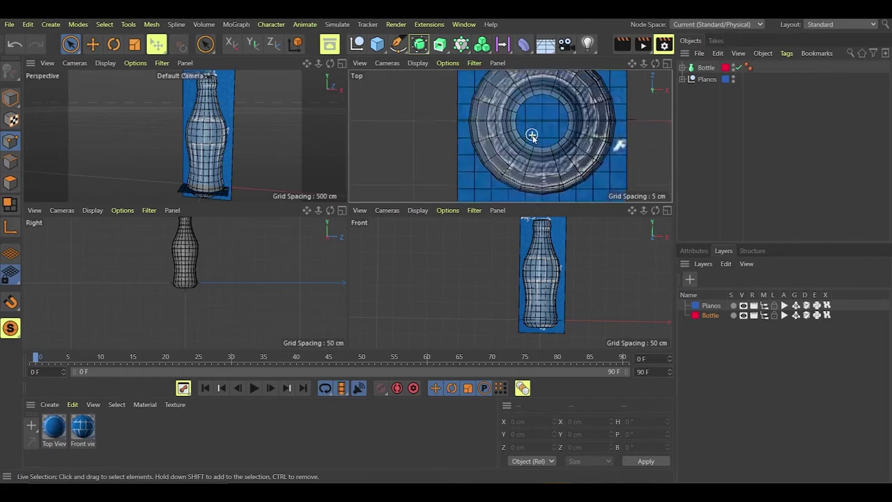
{"action": "scroll", "coordinate": [511, 157], "scroll_direction": "down", "scroll_amount": 5}
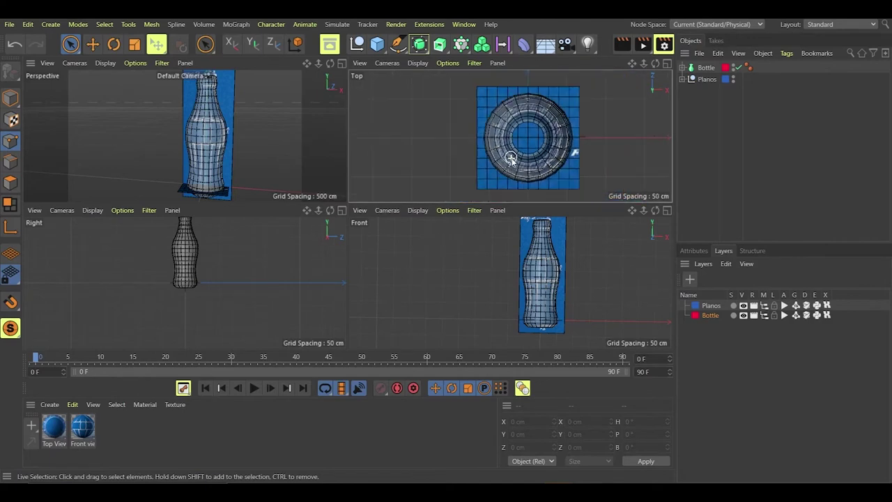
{"action": "scroll", "coordinate": [547, 333], "scroll_direction": "down", "scroll_amount": 2}
{"action": "scroll", "coordinate": [547, 333], "scroll_direction": "up", "scroll_amount": 7}
{"action": "scroll", "coordinate": [227, 161], "scroll_direction": "up", "scroll_amount": 8}
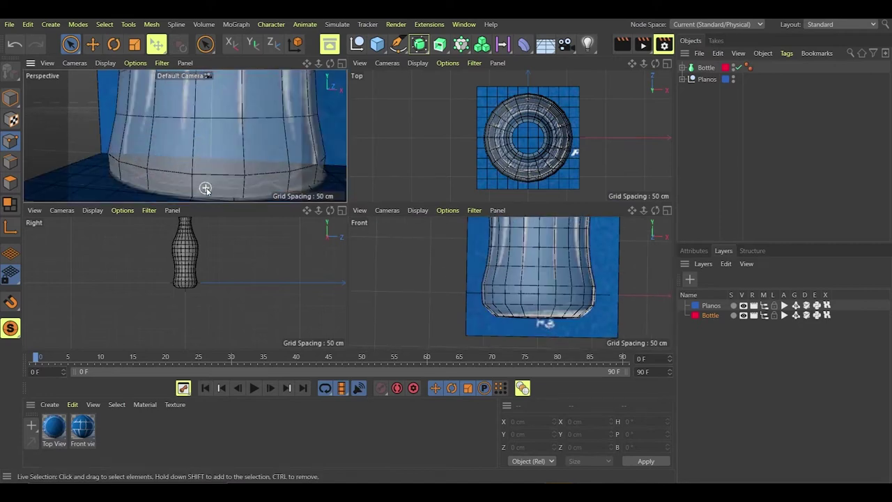
{"action": "mouse_move", "coordinate": [236, 199]}
{"action": "left_mouse_down", "text": "alt"}
{"action": "mouse_move", "coordinate": [233, 187]}
{"action": "mouse_move", "coordinate": [249, 204]}
{"action": "mouse_move", "coordinate": [238, 193]}
{"action": "left_mouse_up", "text": "alt"}
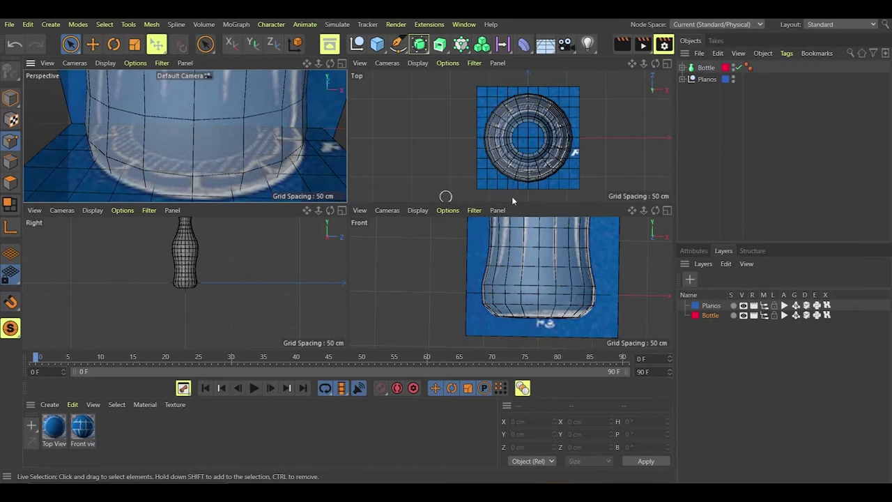
Step: Try duplicating the Bottle lathe and renaming the copy Botella
{"action": "left_click", "coordinate": [702, 66]}
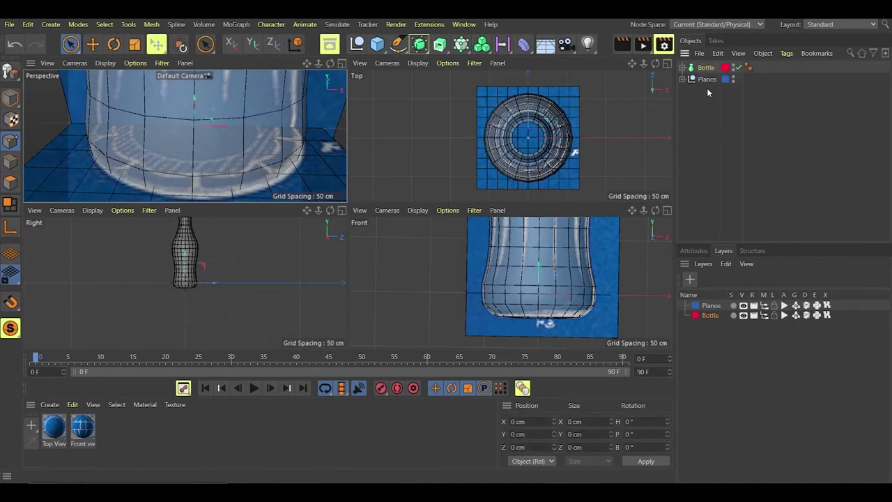
{"action": "left_click", "coordinate": [707, 88]}
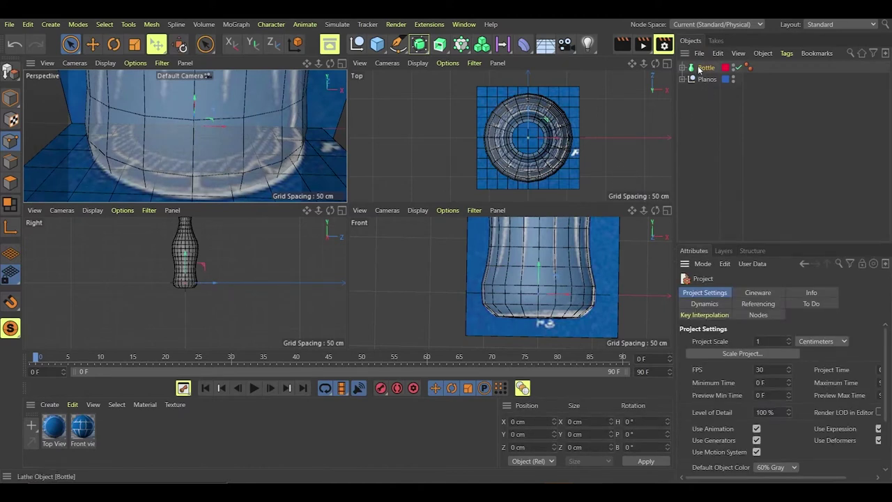
{"action": "right_click", "coordinate": [706, 86]}
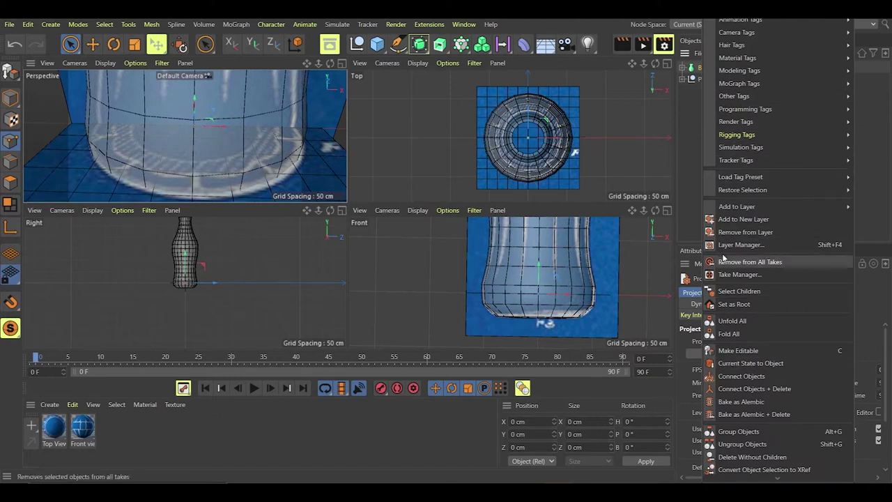
{"action": "left_click", "coordinate": [700, 81]}
{"action": "left_click", "coordinate": [707, 69]}
{"action": "key", "text": "ctrl+c"}
{"action": "key", "text": "ctrl+v"}
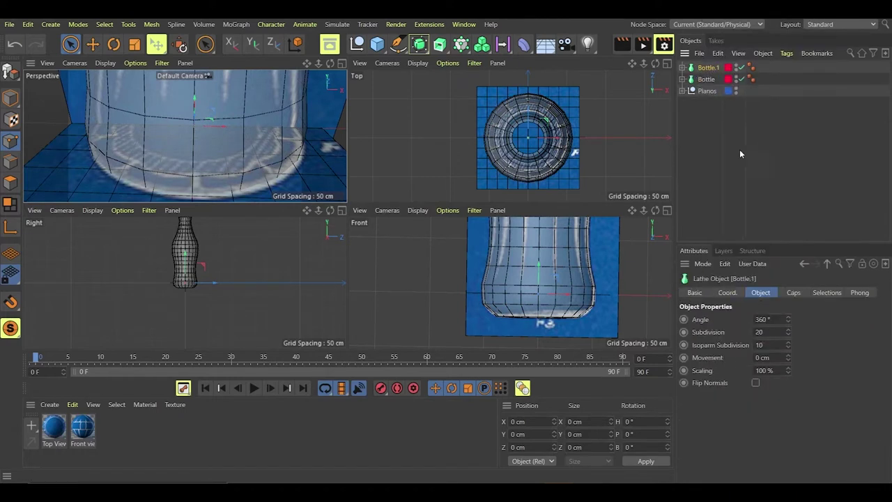
{"action": "double_click", "coordinate": [708, 67]}
{"action": "type", "text": "Bo"}
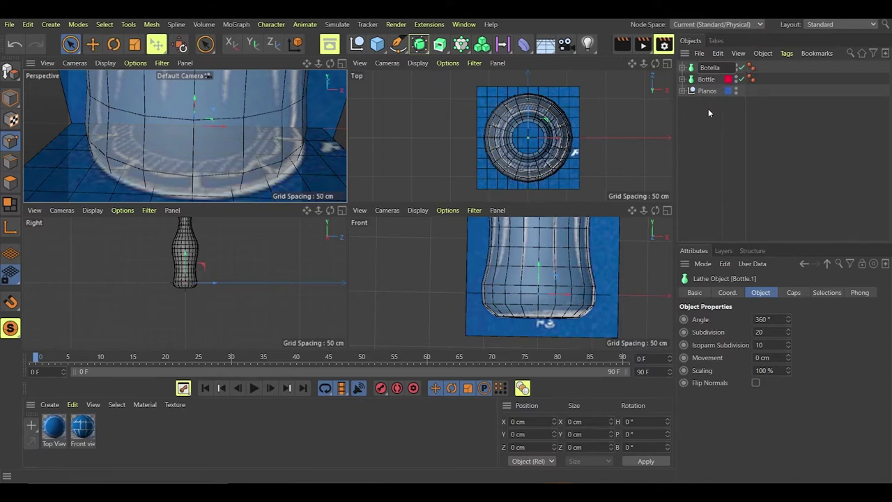
{"action": "key", "text": "ctrl+z"}
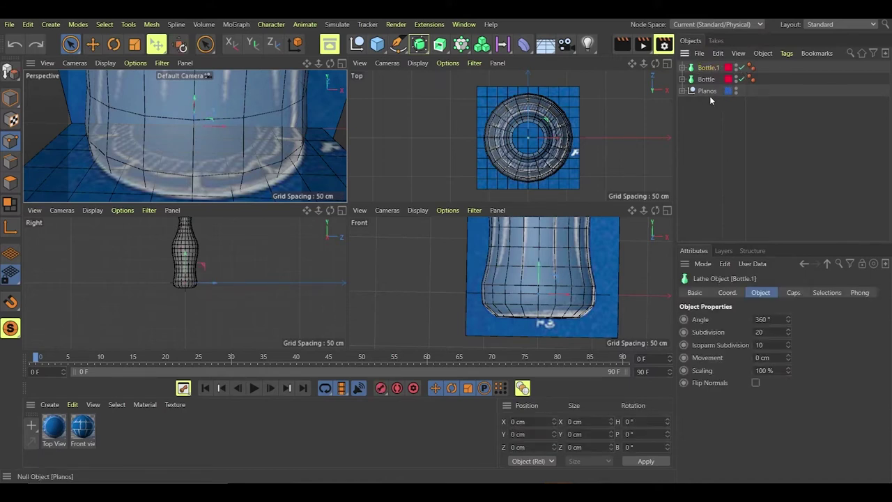
{"action": "key", "text": "ctrl+z"}
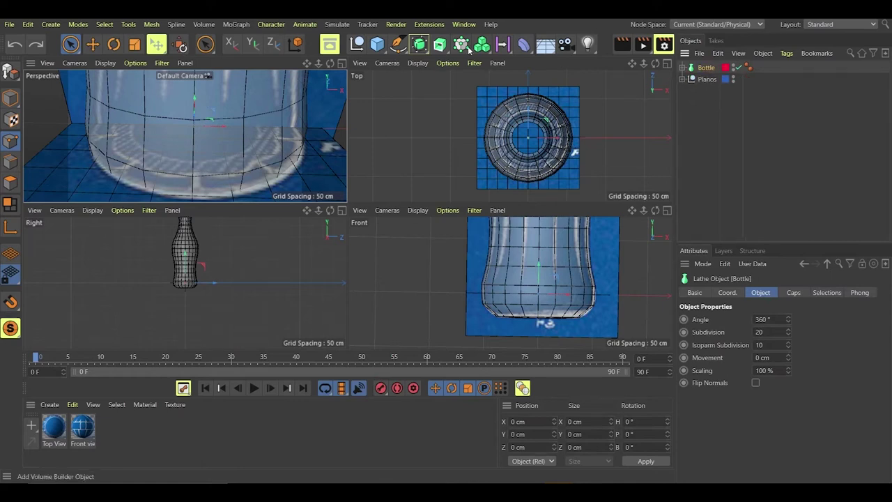
Step: Group the Bottle lathe under a new null object and name the null Bottle Lathe
{"action": "left_click", "coordinate": [350, 46], "text": "alt"}
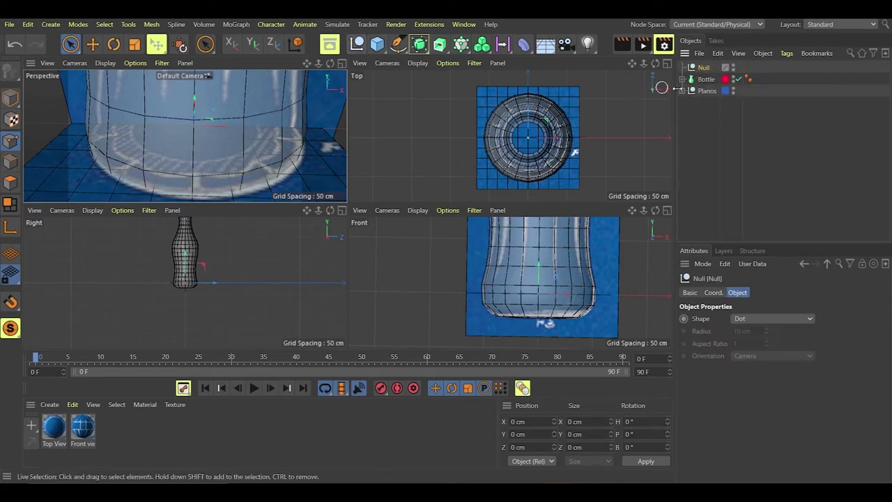
{"action": "left_click", "coordinate": [706, 68]}
{"action": "double_click", "coordinate": [707, 67]}
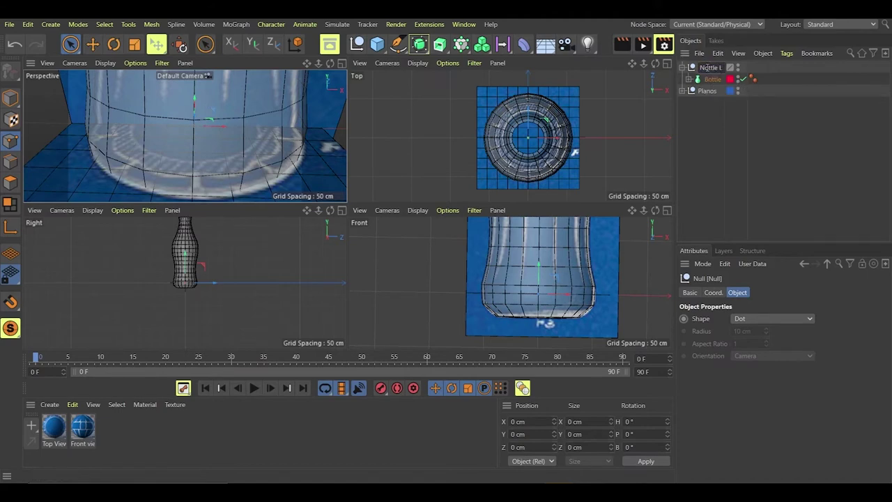
{"action": "key", "text": "Return"}
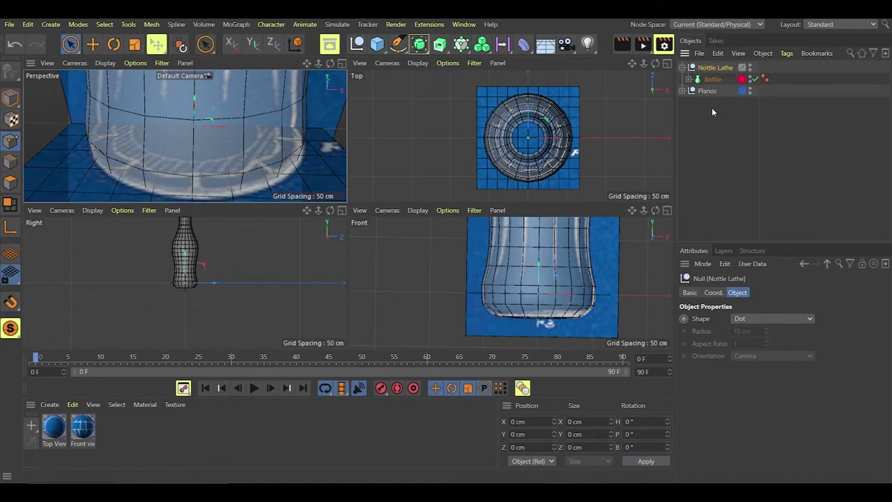
{"action": "double_click", "coordinate": [707, 68]}
{"action": "left_click", "coordinate": [706, 68]}
{"action": "key", "text": "BackSpace"}
{"action": "type", "text": "B"}
{"action": "key", "text": "Return"}
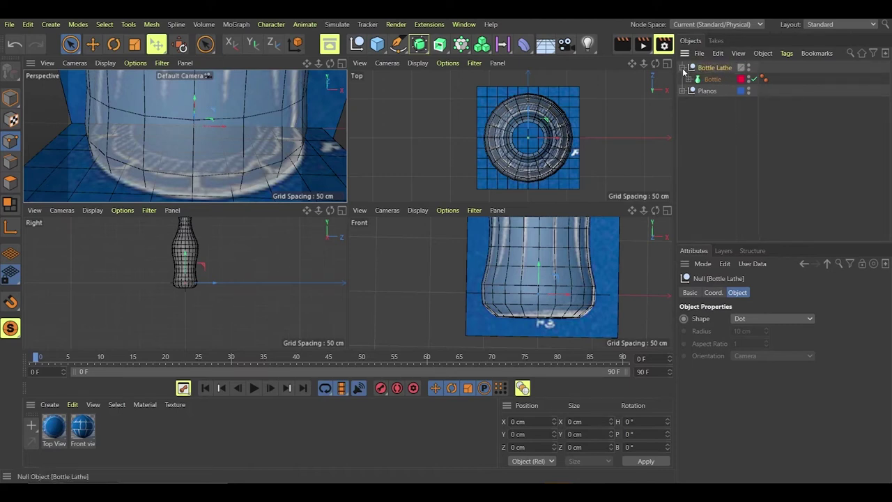
Step: Duplicate the Bottle Lathe null and place the copy directly below the original in the object hierarchy
{"action": "left_click", "coordinate": [684, 67]}
{"action": "key", "text": "ctrl+c"}
{"action": "key", "text": "ctrl+v"}
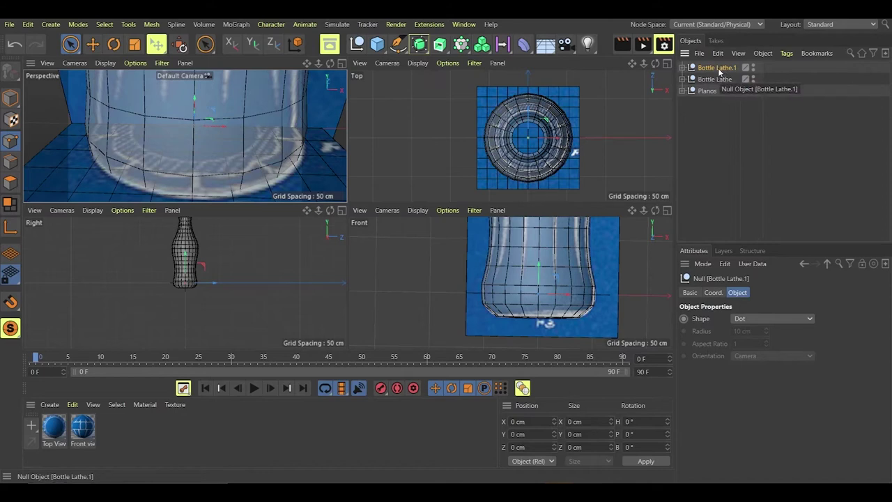
{"action": "left_click", "coordinate": [682, 68]}
{"action": "left_click_drag", "start_coordinate": [708, 68], "coordinate": [709, 100]}
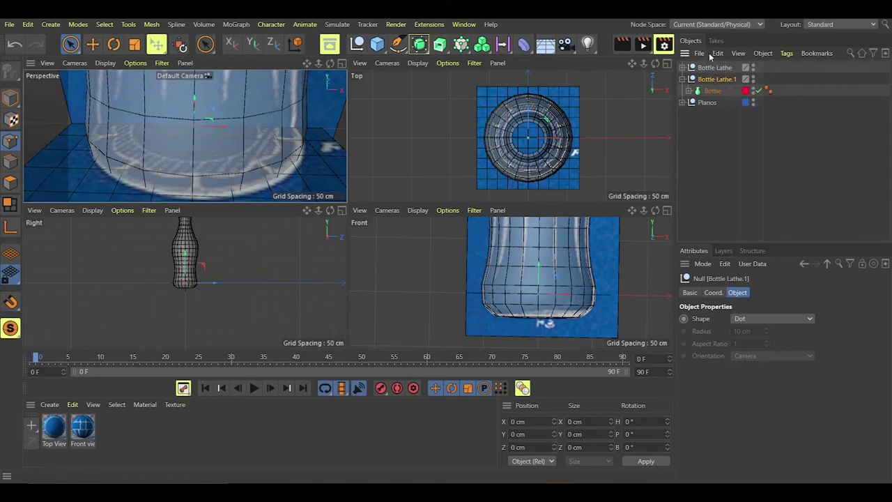
{"action": "left_click", "coordinate": [682, 78]}
{"action": "left_click", "coordinate": [441, 50]}
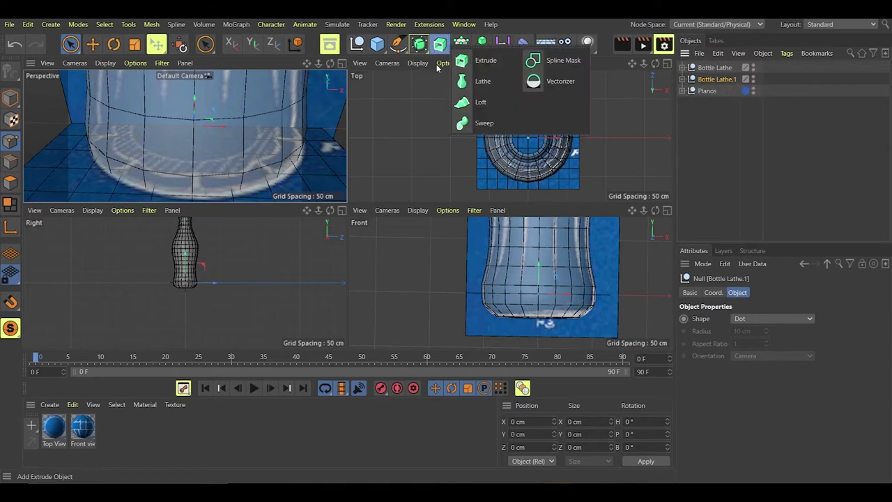
{"action": "left_click", "coordinate": [419, 44]}
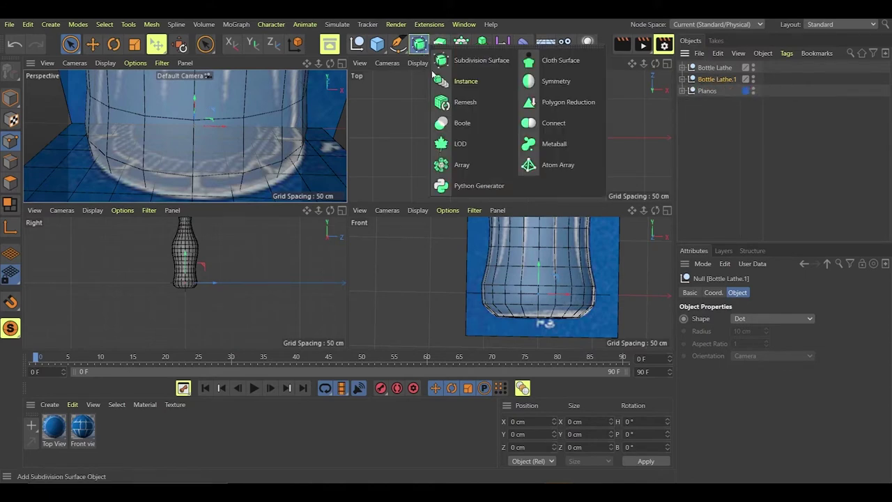
{"action": "left_click", "coordinate": [419, 44]}
{"action": "left_click", "coordinate": [481, 44]}
{"action": "left_click", "coordinate": [462, 44]}
{"action": "key", "text": "ctrl+z"}
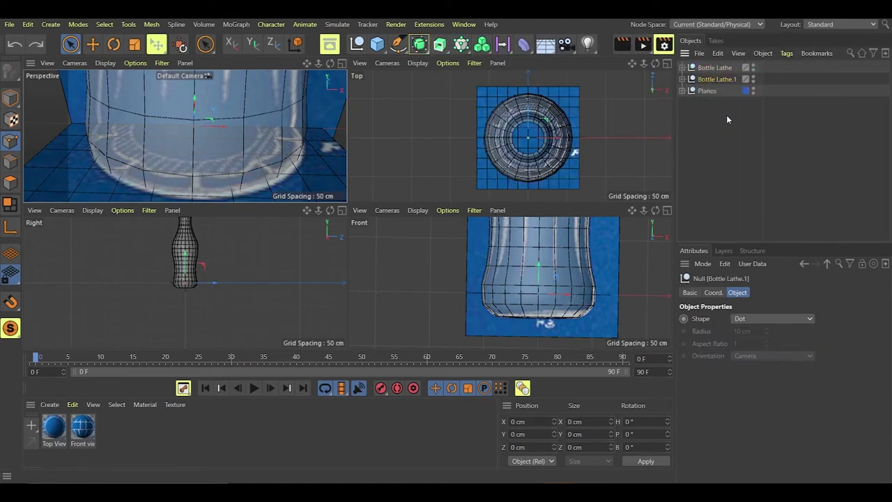
Step: Add a Connect generator and nest the original Bottle Lathe null inside it
{"action": "left_click_drag", "start_coordinate": [421, 48], "coordinate": [538, 122]}
{"action": "left_click_drag", "start_coordinate": [709, 81], "coordinate": [711, 68]}
{"action": "left_click", "coordinate": [689, 80]}
{"action": "left_click", "coordinate": [695, 91]}
Step: Convert the Connect object with its Bottle Lathe contents into an editable polygon object
{"action": "right_click", "coordinate": [703, 69]}
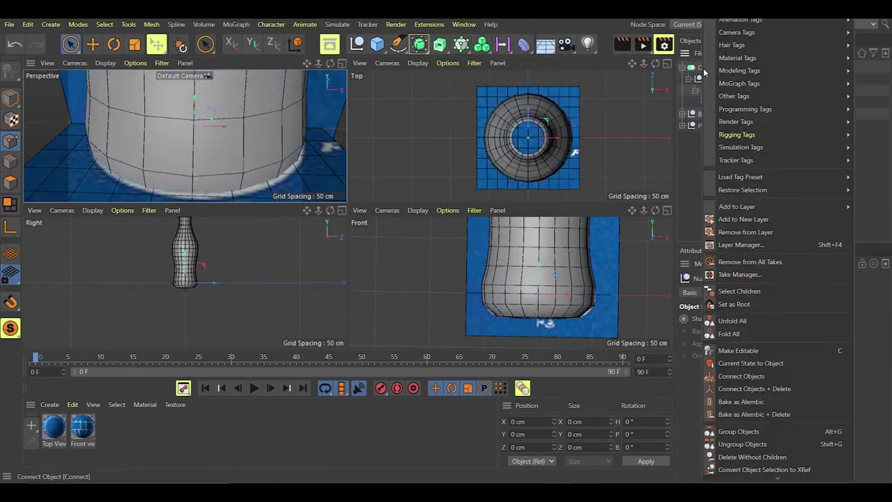
{"action": "left_click", "coordinate": [767, 364]}
{"action": "left_click", "coordinate": [734, 350]}
{"action": "left_click", "coordinate": [769, 399]}
{"action": "left_click", "coordinate": [716, 159]}
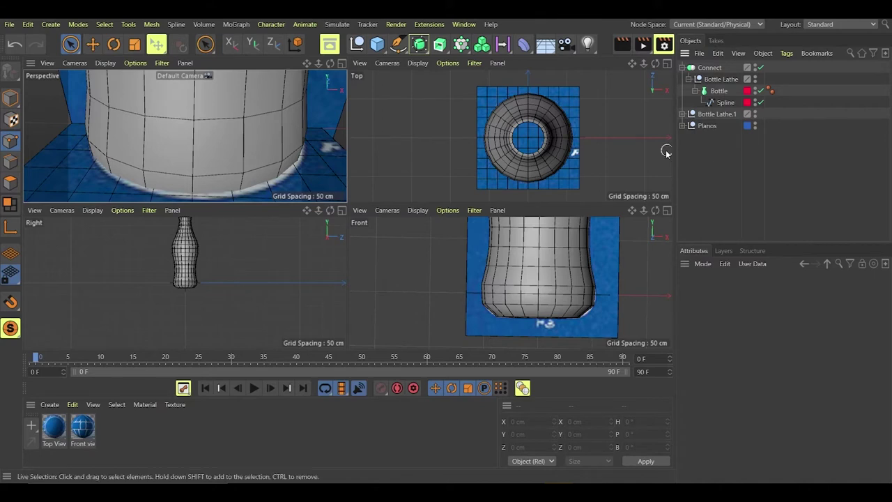
{"action": "left_click", "coordinate": [723, 67]}
{"action": "key", "text": "c"}
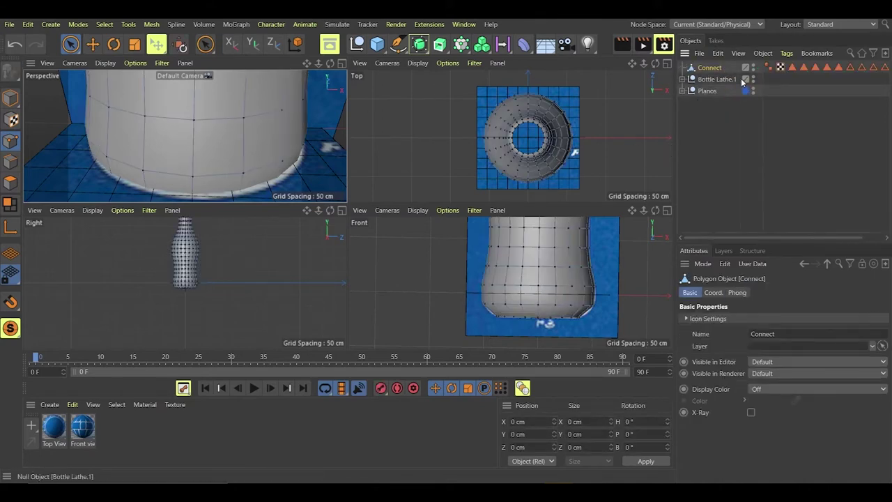
Step: Try assigning the Bottle Lathe.1 null and the Connect mesh to the Bottle layer
{"action": "left_click", "coordinate": [726, 79]}
{"action": "right_click", "coordinate": [726, 79]}
{"action": "mouse_move", "coordinate": [756, 207]}
{"action": "left_click", "coordinate": [721, 221]}
{"action": "right_click", "coordinate": [743, 68]}
{"action": "mouse_move", "coordinate": [693, 208]}
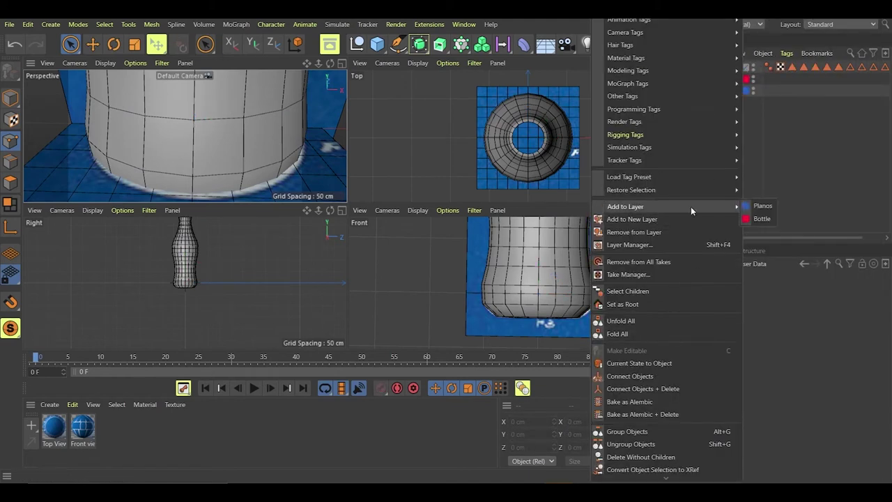
{"action": "left_click", "coordinate": [759, 218]}
{"action": "left_click", "coordinate": [562, 163]}
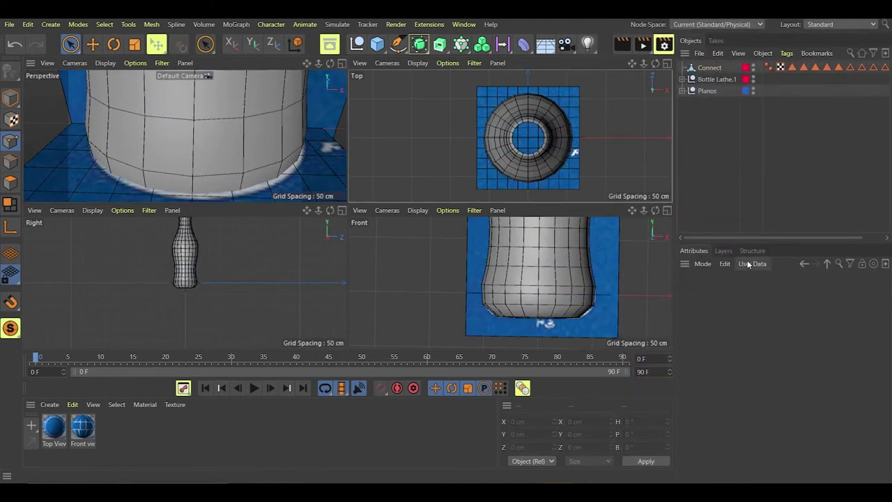
{"action": "key", "text": "ctrl+z"}
{"action": "key", "text": "ctrl+z"}
{"action": "key", "text": "ctrl+z"}
{"action": "key", "text": "ctrl+z"}
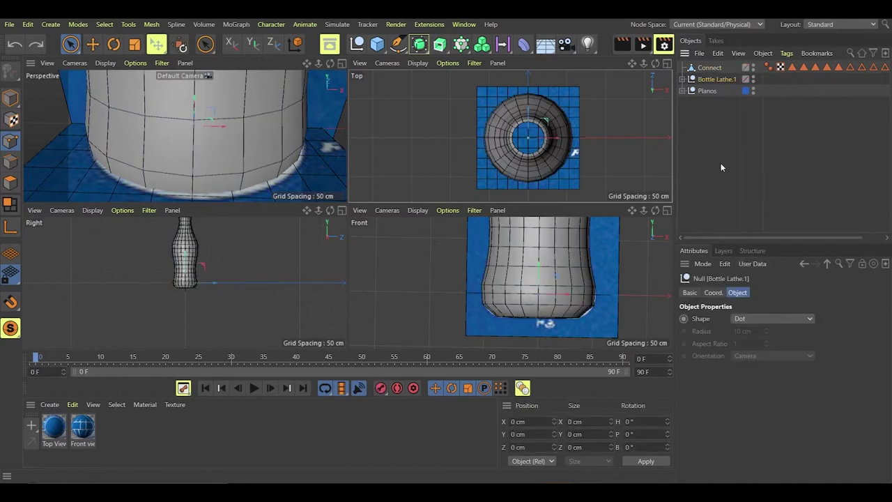
Step: Hide the Planos layer, disable the Bottle lathe inside Bottle Lathe.1, and select the Connect mesh
{"action": "left_click", "coordinate": [724, 250]}
{"action": "left_click", "coordinate": [743, 306]}
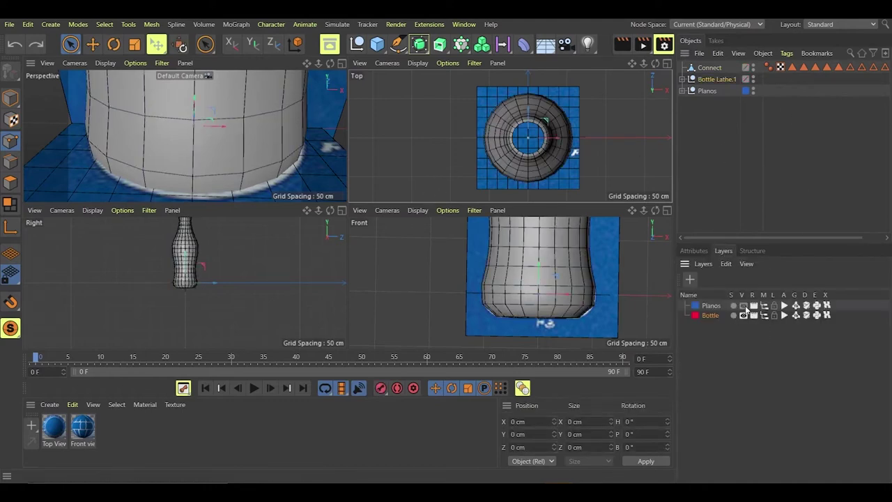
{"action": "left_click", "coordinate": [683, 79]}
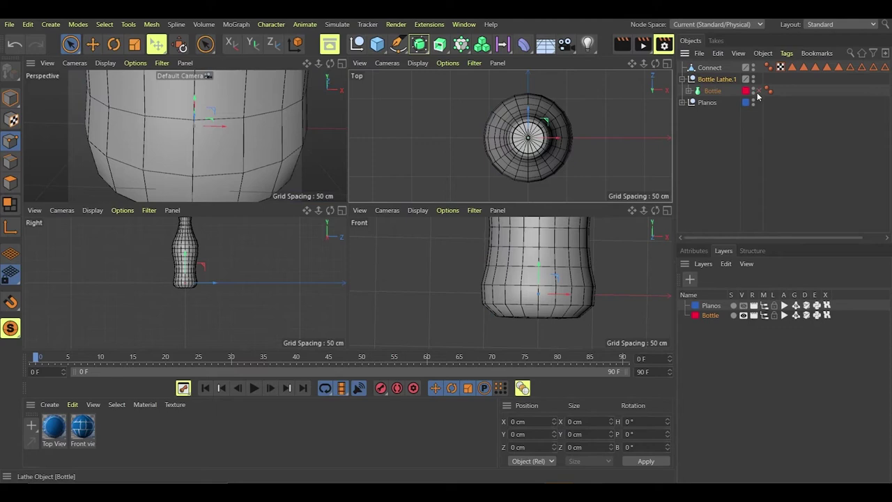
{"action": "left_click", "coordinate": [711, 68]}
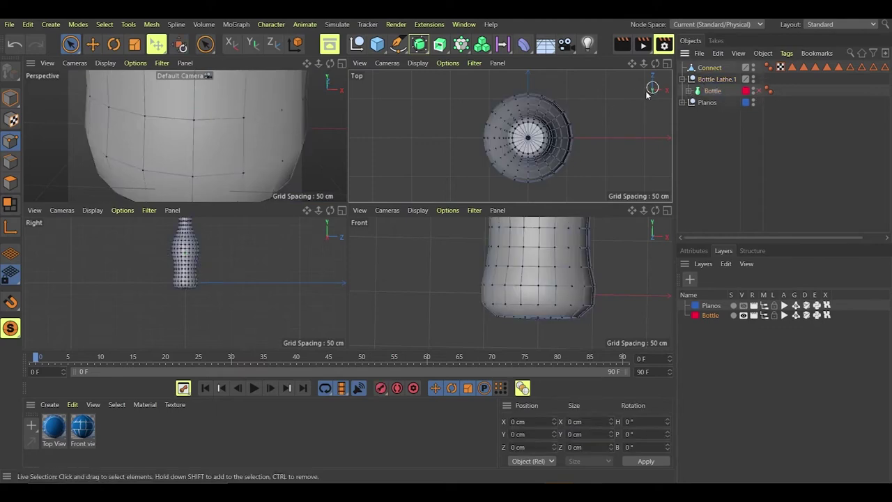
Step: Assign the Bottle Lathe.1 null to the Bottle layer
{"action": "right_click", "coordinate": [710, 80]}
{"action": "mouse_move", "coordinate": [788, 204]}
{"action": "left_click", "coordinate": [704, 221]}
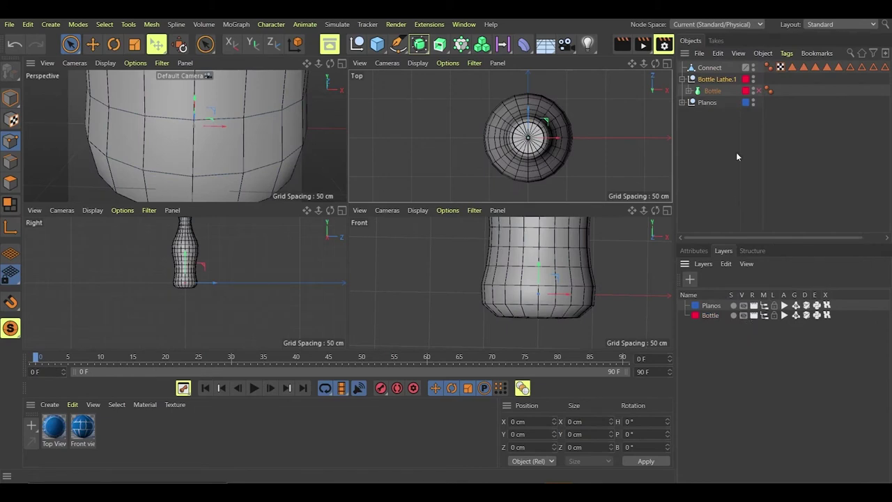
Step: Put the Connect mesh on a new layer and name that layer EDITABLE
{"action": "right_click", "coordinate": [715, 68]}
{"action": "left_click", "coordinate": [785, 217]}
{"action": "double_click", "coordinate": [718, 324]}
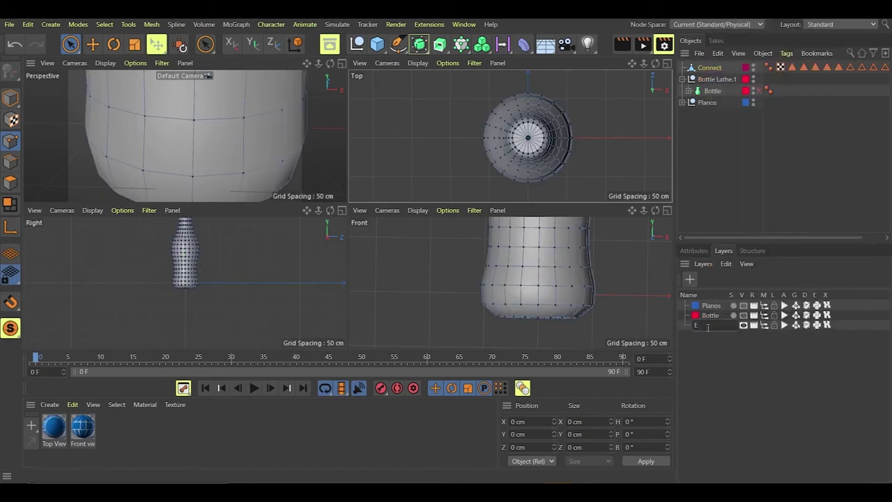
{"action": "type", "text": "EDITABLE"}
{"action": "key", "text": "Return"}
Step: Collapse the Bottle Lathe.1 hierarchy and check the EDITABLE layer by switching its viewport visibility off and on
{"action": "left_click", "coordinate": [683, 79]}
{"action": "left_click", "coordinate": [690, 92]}
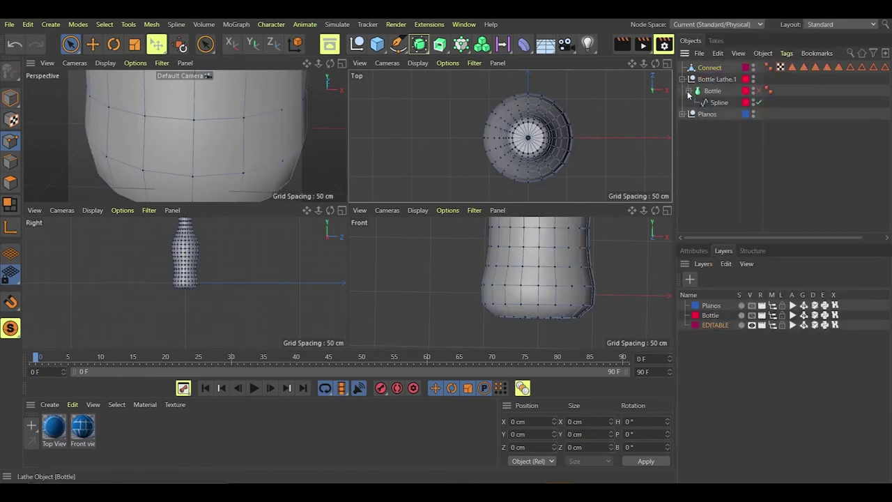
{"action": "left_click", "coordinate": [687, 79]}
{"action": "left_click", "coordinate": [682, 79]}
{"action": "left_click", "coordinate": [753, 325]}
{"action": "left_click", "coordinate": [752, 325]}
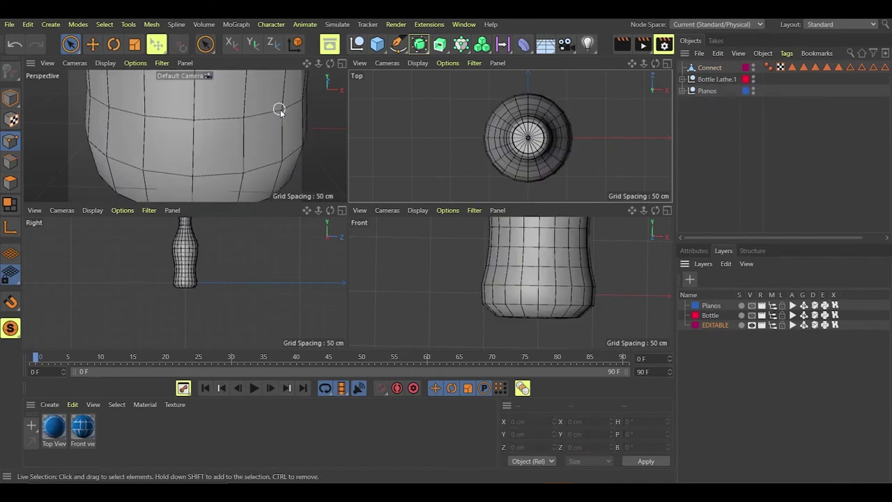
Step: Examine the bottle mesh in the perspective and front views
{"action": "middle_click", "coordinate": [281, 111]}
{"action": "scroll", "coordinate": [342, 257], "scroll_direction": "down", "scroll_amount": 10}
{"action": "left_click_drag", "start_coordinate": [343, 170], "coordinate": [404, 125], "text": "alt"}
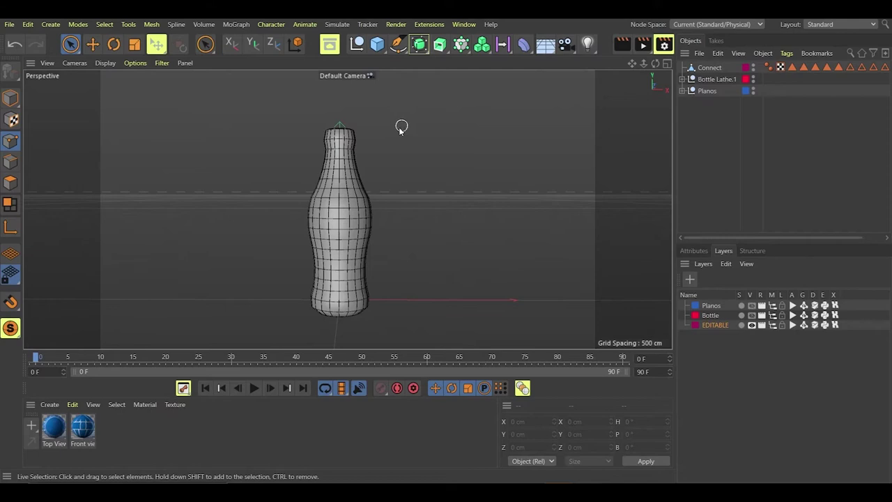
{"action": "middle_click", "coordinate": [288, 249]}
{"action": "middle_click", "coordinate": [432, 316]}
{"action": "scroll", "coordinate": [433, 316], "scroll_direction": "down", "scroll_amount": 5}
{"action": "scroll", "coordinate": [450, 255], "scroll_direction": "up", "scroll_amount": 6}
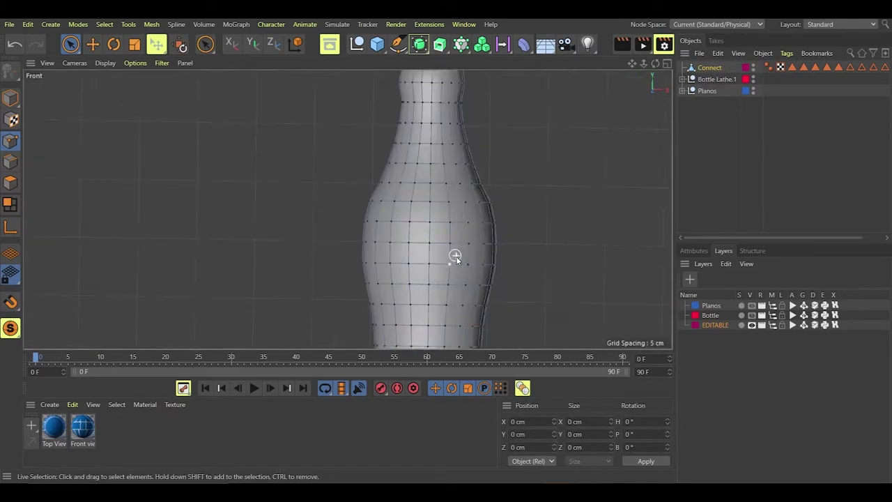
{"action": "scroll", "coordinate": [444, 251], "scroll_direction": "down", "scroll_amount": 1}
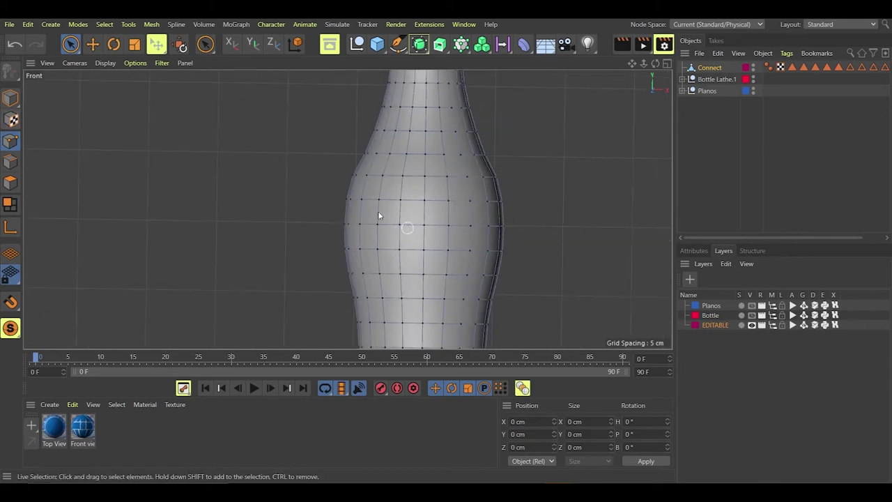
Step: Rectangle-select the five point rings around the bottle's bulge and scale them down to about 105.5 cm across
{"action": "left_click_drag", "start_coordinate": [78, 50], "coordinate": [89, 78]}
{"action": "left_click_drag", "start_coordinate": [313, 164], "coordinate": [581, 294]}
{"action": "middle_click", "coordinate": [562, 278]}
{"action": "middle_click", "coordinate": [434, 137]}
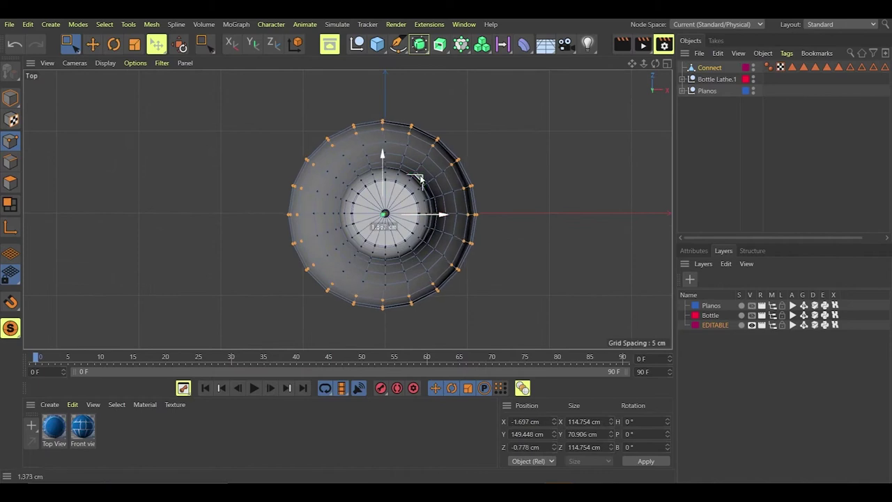
{"action": "left_click", "coordinate": [136, 49]}
{"action": "left_click_drag", "start_coordinate": [447, 213], "coordinate": [434, 213]}
{"action": "left_click_drag", "start_coordinate": [385, 152], "coordinate": [400, 174]}
{"action": "middle_click", "coordinate": [404, 171]}
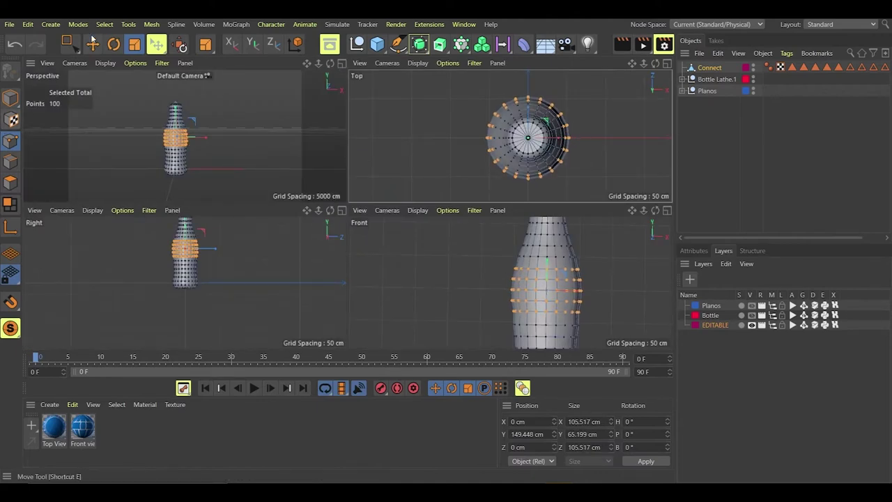
Step: Select the point ring just below the bulge and scale it to about 96 cm across
{"action": "left_click_drag", "start_coordinate": [473, 319], "coordinate": [616, 332]}
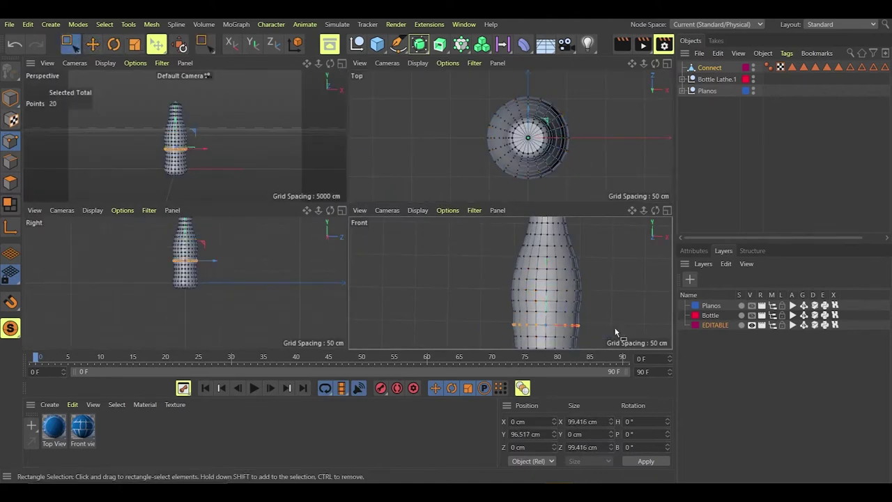
{"action": "left_click", "coordinate": [135, 45]}
{"action": "mouse_move", "coordinate": [599, 153]}
{"action": "left_mouse_down"}
{"action": "mouse_move", "coordinate": [606, 168]}
{"action": "mouse_move", "coordinate": [599, 144]}
{"action": "left_mouse_up"}
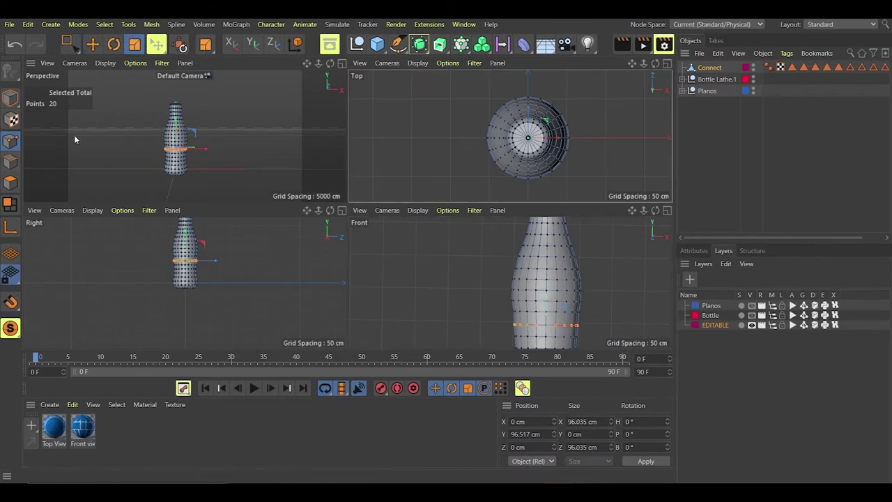
{"action": "left_click", "coordinate": [71, 44]}
{"action": "left_click_drag", "start_coordinate": [484, 307], "coordinate": [650, 317], "text": "shift"}
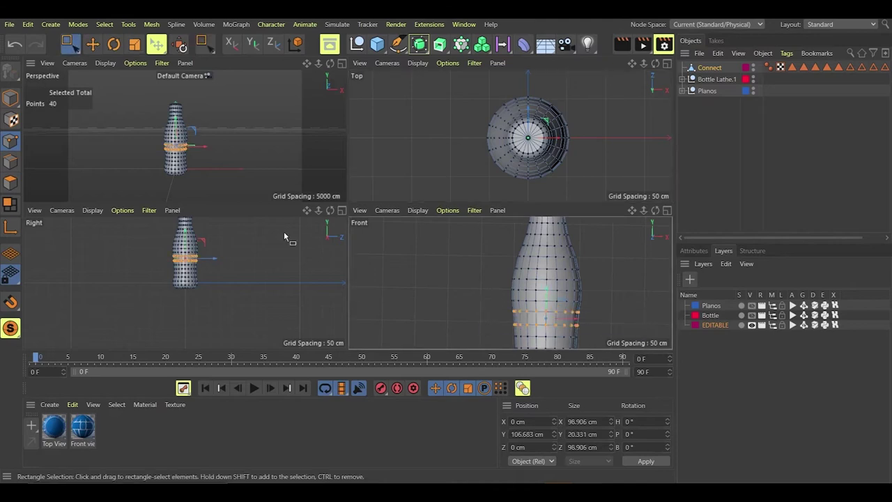
{"action": "left_click_drag", "start_coordinate": [506, 313], "coordinate": [583, 293]}
{"action": "left_click", "coordinate": [147, 44]}
{"action": "left_click", "coordinate": [624, 306]}
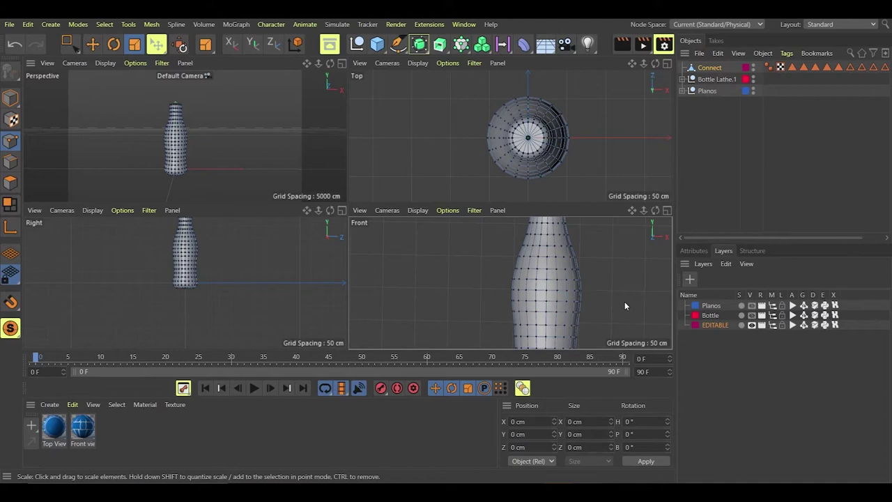
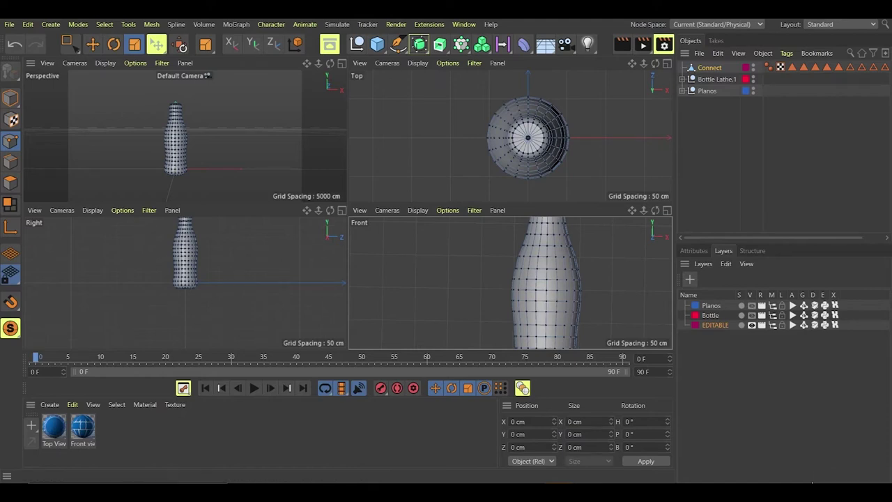
Step: Rectangle-select the point ring just below the bulge in the front view and scale it down slightly
{"action": "scroll", "coordinate": [509, 304], "scroll_direction": "up", "scroll_amount": 5}
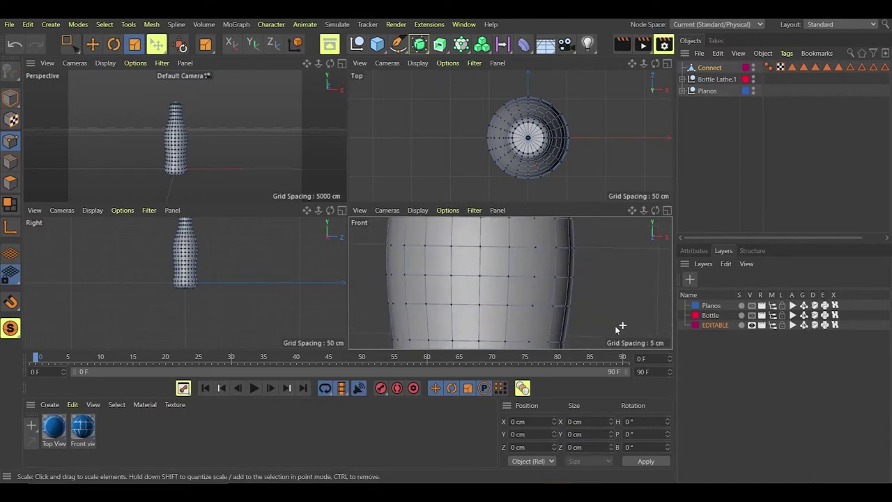
{"action": "key", "text": "0"}
{"action": "left_click_drag", "start_coordinate": [504, 320], "coordinate": [514, 293], "text": "alt"}
{"action": "left_click", "coordinate": [362, 211]}
{"action": "left_click", "coordinate": [383, 228]}
{"action": "middle_click_drag", "start_coordinate": [576, 287], "coordinate": [601, 239], "text": "alt"}
{"action": "left_click_drag", "start_coordinate": [403, 300], "coordinate": [611, 262]}
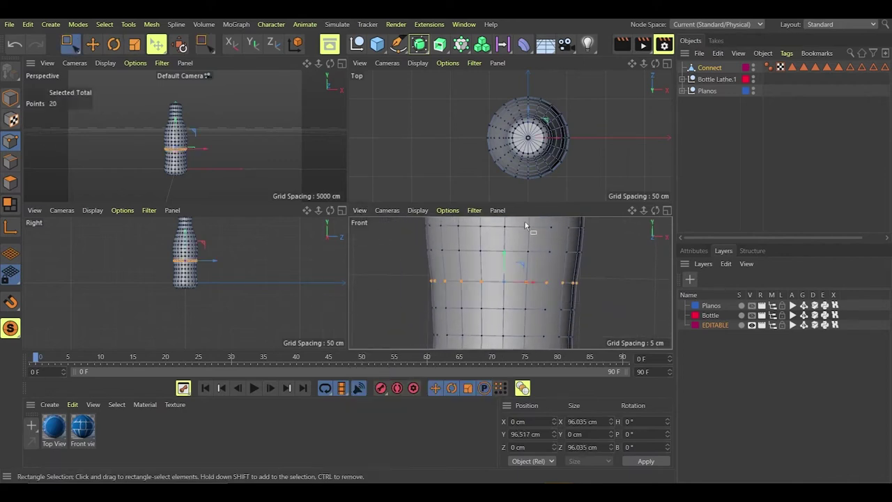
{"action": "key", "text": "t"}
{"action": "left_click_drag", "start_coordinate": [609, 160], "coordinate": [597, 158]}
{"action": "scroll", "coordinate": [601, 286], "scroll_direction": "up", "scroll_amount": 3}
{"action": "scroll", "coordinate": [554, 287], "scroll_direction": "down", "scroll_amount": 6}
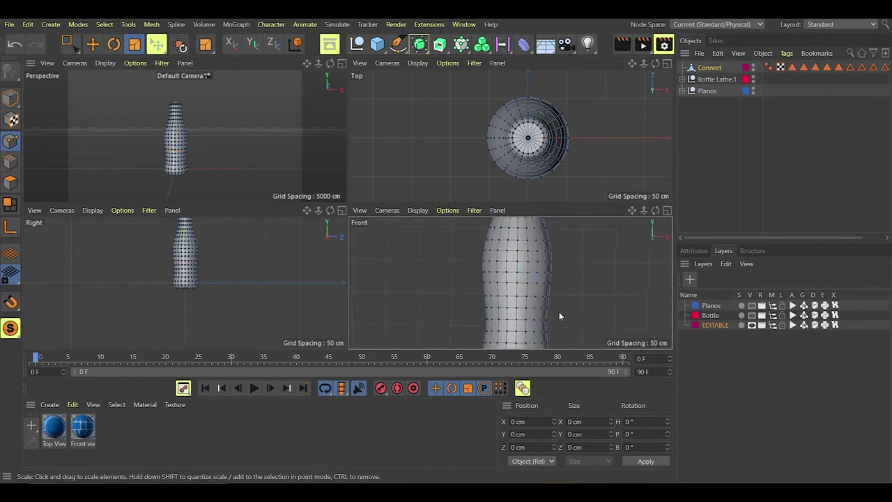
Step: Show the Planos layer and enable X-Ray on the Connect mesh
{"action": "left_click", "coordinate": [752, 306]}
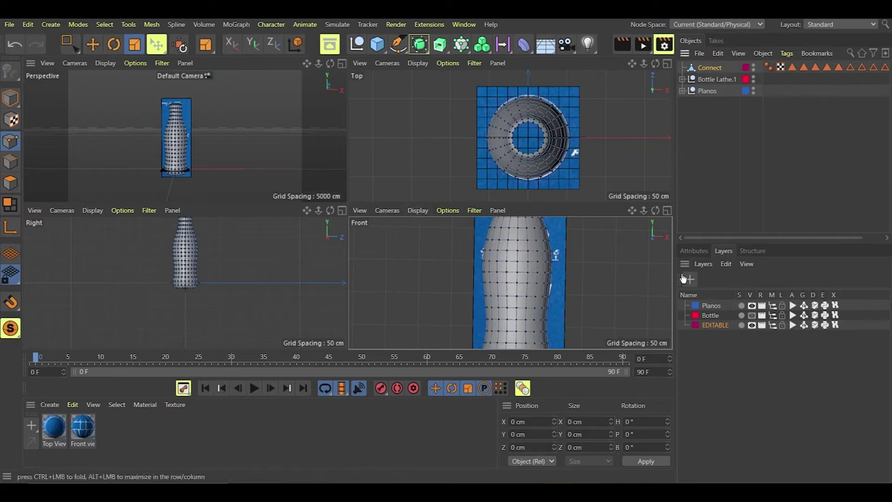
{"action": "left_click", "coordinate": [694, 251]}
{"action": "scroll", "coordinate": [497, 278], "scroll_direction": "up", "scroll_amount": 4}
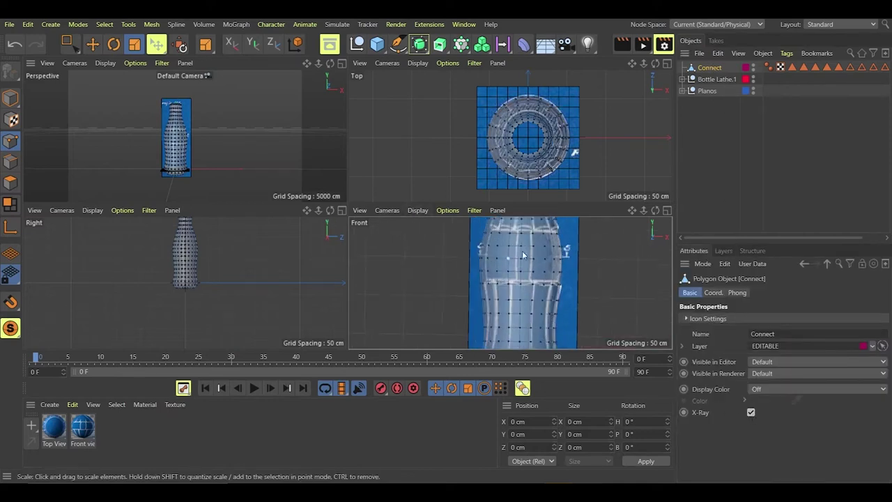
{"action": "key", "text": "0"}
{"action": "left_click_drag", "start_coordinate": [439, 229], "coordinate": [607, 246]}
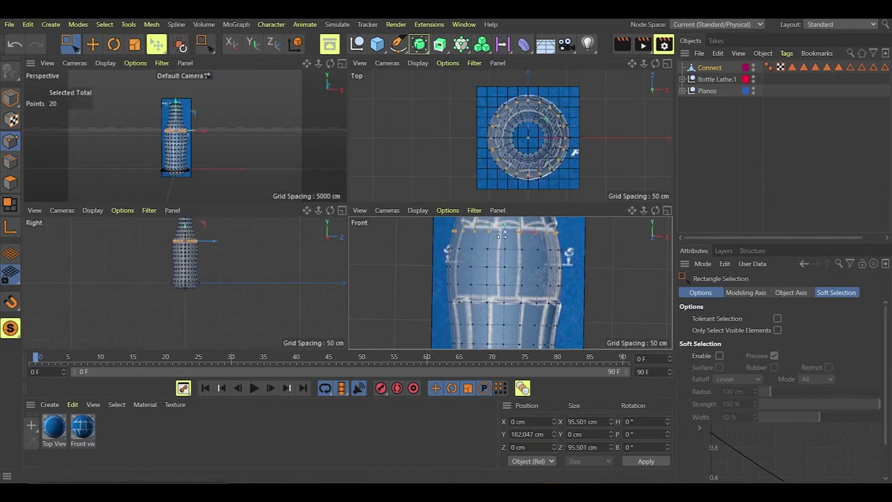
{"action": "left_click", "coordinate": [723, 186]}
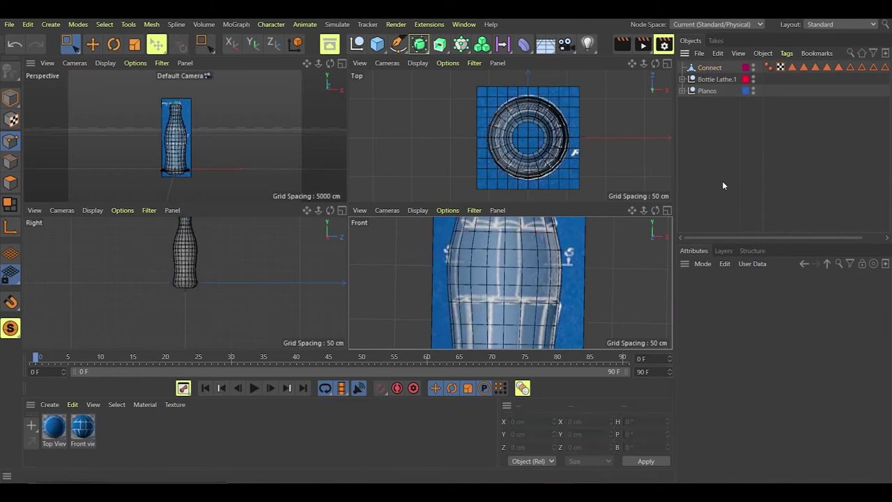
Step: Move the whole Connect object along X to about 1.66 cm to align it with the front reference image
{"action": "left_click", "coordinate": [711, 70]}
{"action": "left_click", "coordinate": [93, 44]}
{"action": "left_click_drag", "start_coordinate": [198, 170], "coordinate": [203, 172]}
{"action": "scroll", "coordinate": [510, 328], "scroll_direction": "down", "scroll_amount": 5}
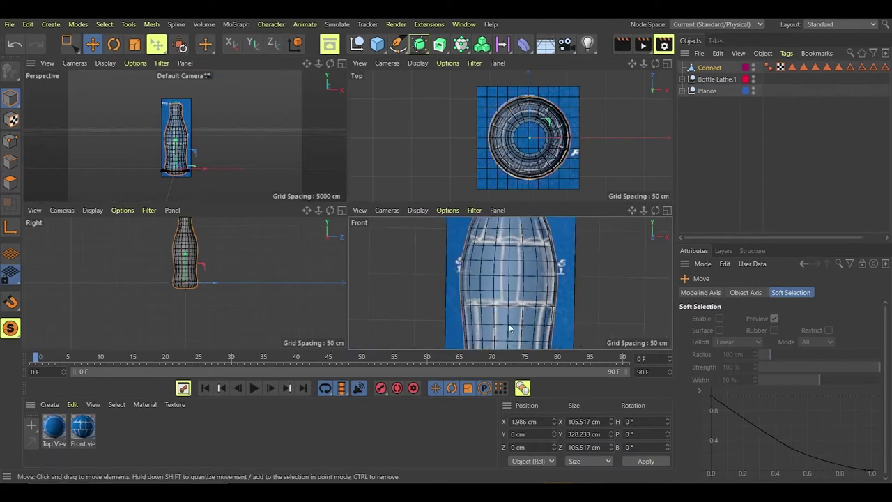
{"action": "middle_click_drag", "start_coordinate": [510, 329], "coordinate": [497, 251], "text": "alt"}
{"action": "scroll", "coordinate": [488, 279], "scroll_direction": "up", "scroll_amount": 5}
{"action": "scroll", "coordinate": [423, 286], "scroll_direction": "up", "scroll_amount": 3}
{"action": "left_click_drag", "start_coordinate": [555, 309], "coordinate": [553, 309]}
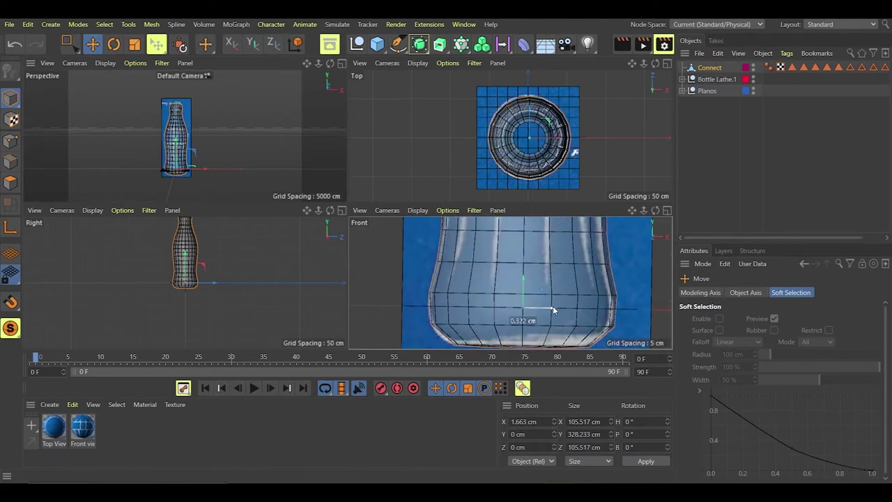
{"action": "scroll", "coordinate": [552, 310], "scroll_direction": "down", "scroll_amount": 5}
{"action": "scroll", "coordinate": [574, 246], "scroll_direction": "up", "scroll_amount": 6}
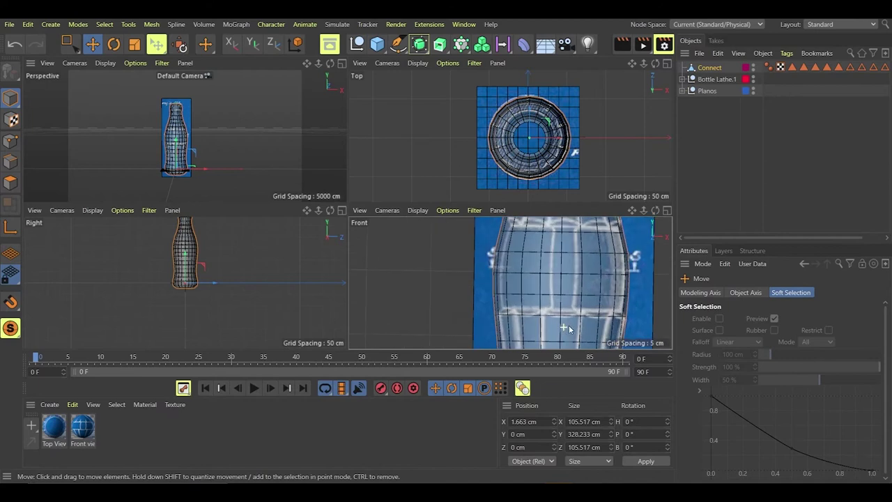
Step: Switch the Connect mesh to point editing
{"action": "left_click", "coordinate": [13, 141]}
{"action": "scroll", "coordinate": [538, 282], "scroll_direction": "down", "scroll_amount": 4}
{"action": "scroll", "coordinate": [568, 241], "scroll_direction": "up", "scroll_amount": 6}
{"action": "left_click_drag", "start_coordinate": [516, 240], "coordinate": [516, 238]}
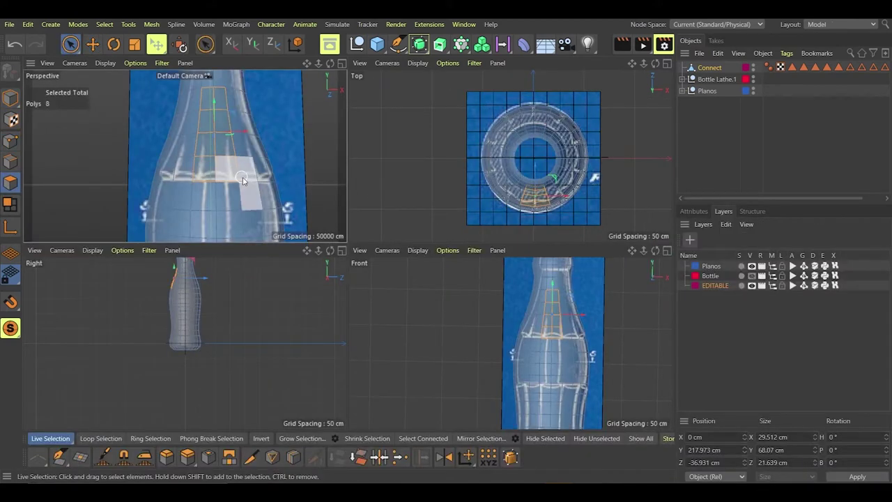
Step: Hide the Planos layer and bevel the selected eight-polygon panel on the bottle's neck
{"action": "key", "text": "F1"}
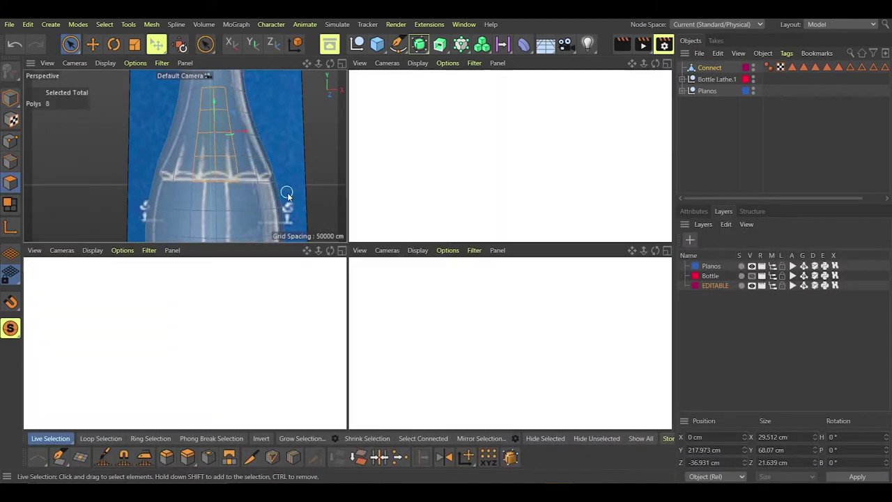
{"action": "left_click", "coordinate": [752, 266]}
{"action": "left_click_drag", "start_coordinate": [526, 258], "coordinate": [393, 300], "text": "alt"}
{"action": "left_click", "coordinate": [167, 458]}
{"action": "mouse_move", "coordinate": [349, 319]}
{"action": "left_mouse_down"}
{"action": "mouse_move", "coordinate": [360, 318]}
{"action": "mouse_move", "coordinate": [354, 321]}
{"action": "left_mouse_up"}
{"action": "left_click_drag", "start_coordinate": [265, 357], "coordinate": [335, 349], "text": "alt"}
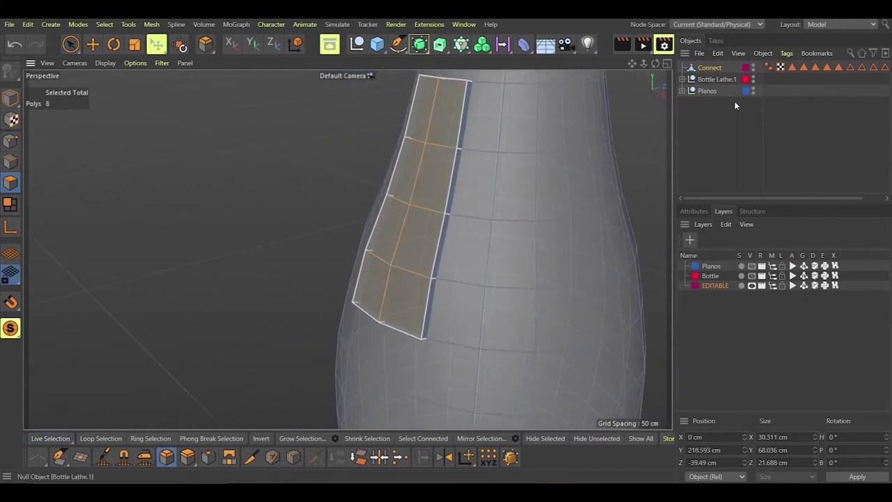
Step: Set the neck panel's bevel to a 2 cm offset and 1 subdivision
{"action": "left_click", "coordinate": [703, 213]}
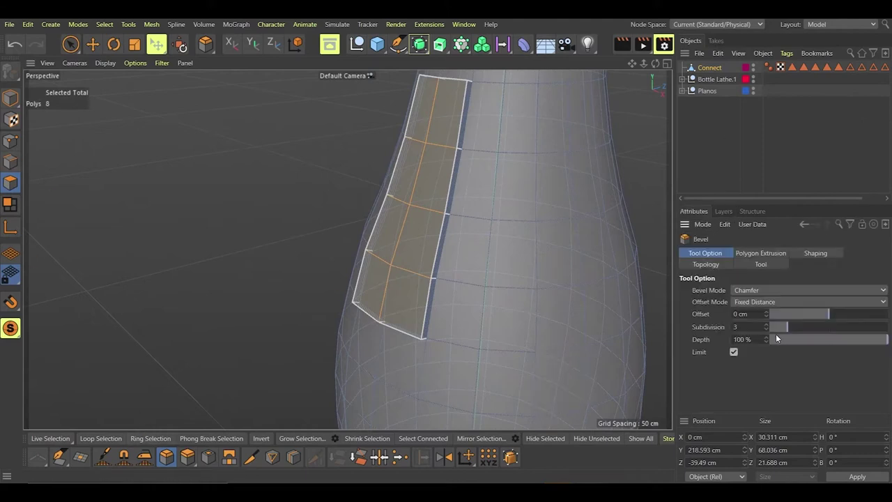
{"action": "left_click_drag", "start_coordinate": [767, 316], "coordinate": [767, 315]}
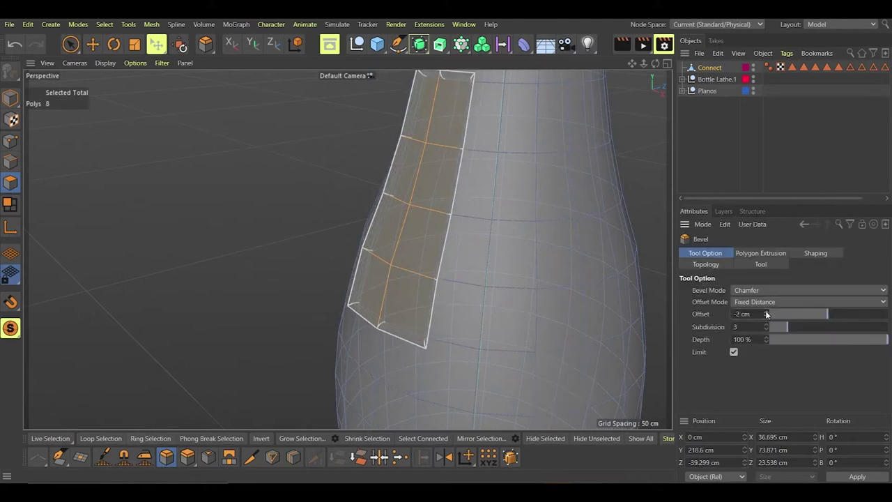
{"action": "left_click", "coordinate": [767, 330]}
{"action": "left_click", "coordinate": [767, 331]}
{"action": "mouse_move", "coordinate": [538, 279]}
{"action": "left_mouse_down", "text": "alt"}
{"action": "mouse_move", "coordinate": [509, 226]}
{"action": "mouse_move", "coordinate": [610, 310]}
{"action": "left_mouse_up", "text": "alt"}
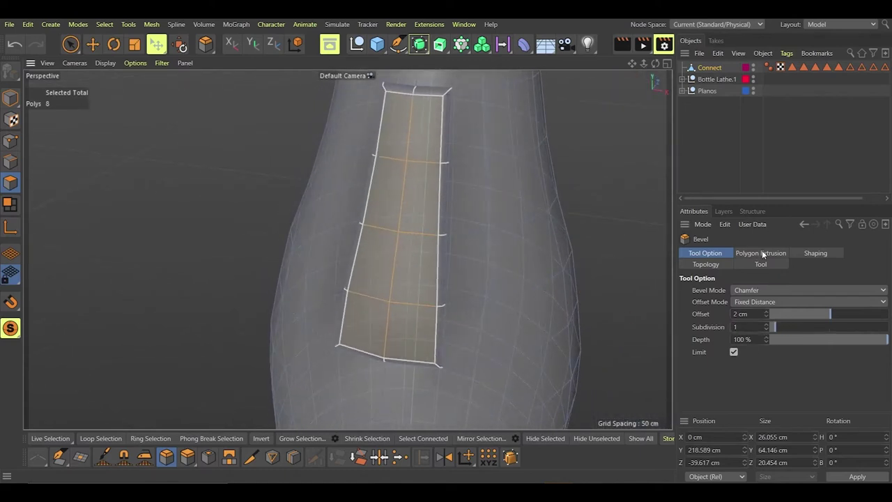
Step: Set the bevel's shaping to the Profile shape
{"action": "left_click", "coordinate": [762, 253]}
{"action": "left_click", "coordinate": [815, 253]}
{"action": "left_click", "coordinate": [751, 290]}
{"action": "left_click", "coordinate": [748, 325]}
{"action": "mouse_move", "coordinate": [600, 306]}
{"action": "left_mouse_down", "text": "alt"}
{"action": "mouse_move", "coordinate": [478, 269]}
{"action": "mouse_move", "coordinate": [590, 293]}
{"action": "left_mouse_up", "text": "alt"}
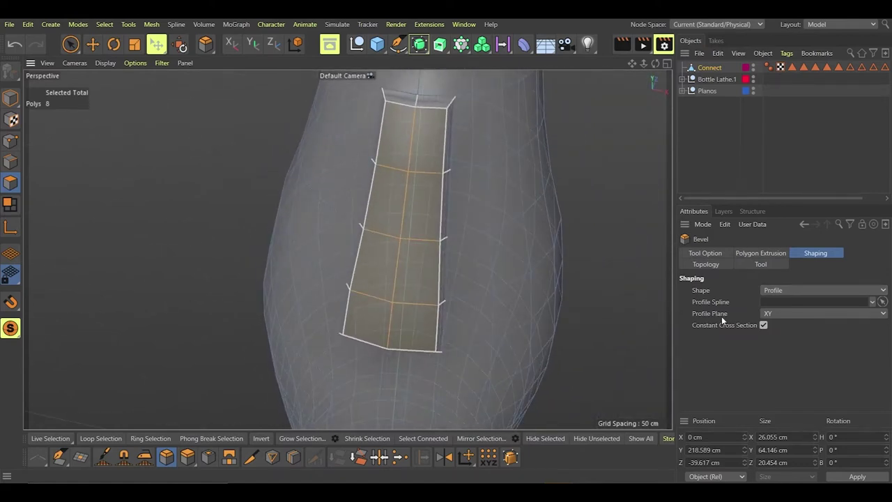
{"action": "left_click", "coordinate": [746, 263]}
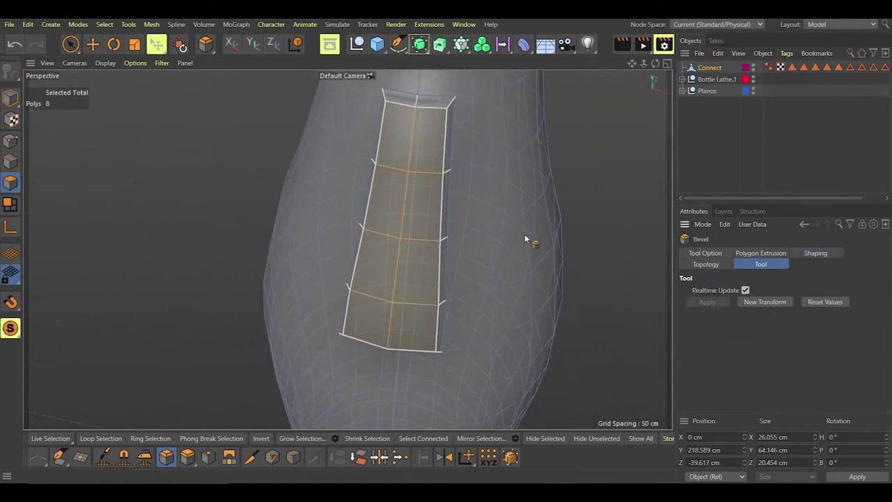
Step: Select the adjacent eight-polygon neck panel and apply the same bevel to it as a new transform
{"action": "left_click", "coordinate": [70, 43]}
{"action": "left_click", "coordinate": [498, 136]}
{"action": "mouse_move", "coordinate": [502, 217]}
{"action": "left_mouse_down", "text": "shift"}
{"action": "mouse_move", "coordinate": [496, 292]}
{"action": "mouse_move", "coordinate": [505, 327]}
{"action": "left_mouse_up", "text": "shift"}
{"action": "left_click", "coordinate": [171, 457]}
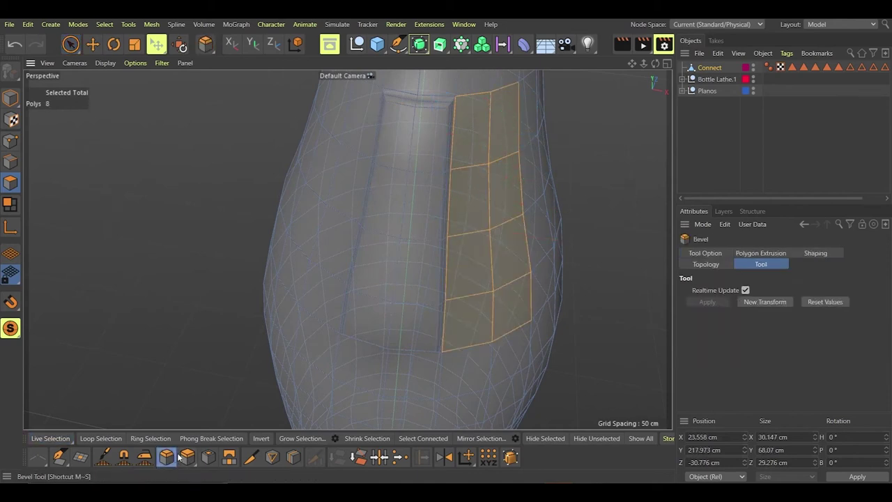
{"action": "left_click", "coordinate": [779, 305]}
Step: Add the next eight-polygon panel around the neck to the polygon selection
{"action": "mouse_move", "coordinate": [614, 287]}
{"action": "left_mouse_down", "text": "alt"}
{"action": "mouse_move", "coordinate": [551, 295]}
{"action": "mouse_move", "coordinate": [499, 317]}
{"action": "mouse_move", "coordinate": [106, 183]}
{"action": "left_mouse_up", "text": "alt"}
{"action": "key", "text": "space"}
{"action": "left_click_drag", "start_coordinate": [369, 139], "coordinate": [359, 223], "text": "shift"}
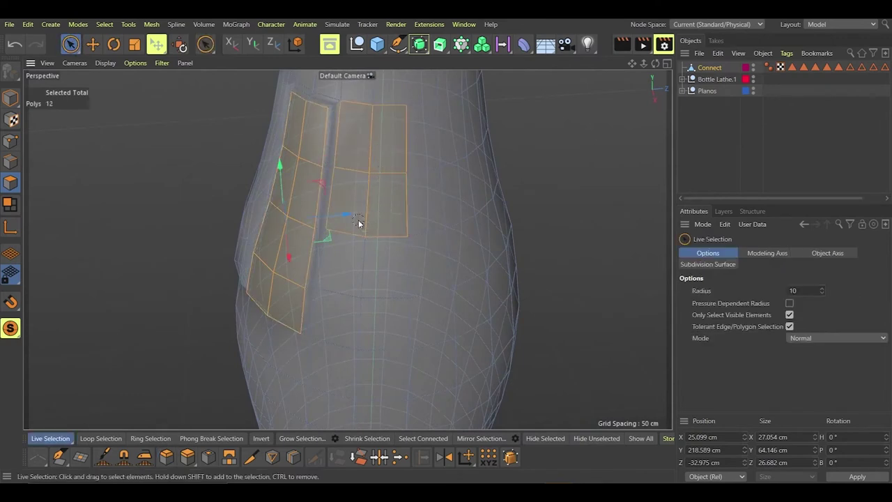
Step: Try bevelling the combined selection of the two neck panels and undo that bevel
{"action": "left_click", "coordinate": [167, 457]}
{"action": "left_click", "coordinate": [771, 306]}
{"action": "key", "text": "ctrl+z"}
{"action": "left_click", "coordinate": [71, 45]}
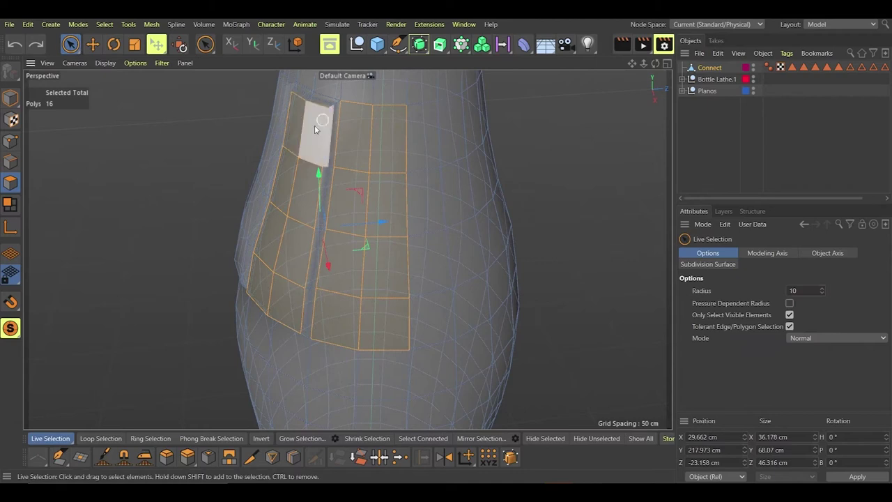
Step: Deselect the already bevelled neck panel and bevel the remaining eight-polygon panel as a new transform
{"action": "left_click_drag", "start_coordinate": [278, 268], "coordinate": [283, 307], "text": "ctrl"}
{"action": "left_click", "coordinate": [166, 457]}
{"action": "left_click", "coordinate": [745, 302]}
{"action": "left_click_drag", "start_coordinate": [601, 297], "coordinate": [134, 181], "text": "alt"}
Step: Select the fourth eight-polygon panel around the neck and bevel it as a new transform
{"action": "key", "text": "space"}
{"action": "left_click_drag", "start_coordinate": [376, 223], "coordinate": [328, 245]}
{"action": "left_click_drag", "start_coordinate": [364, 146], "coordinate": [359, 352]}
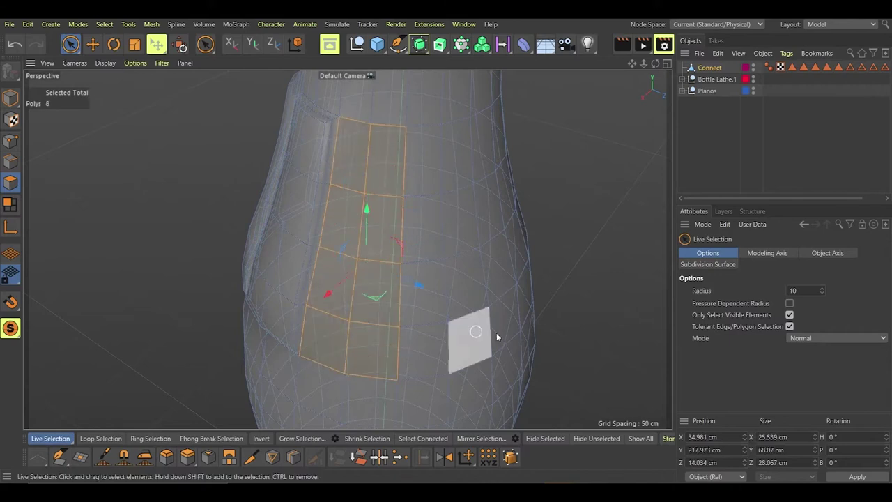
{"action": "key", "text": "space"}
{"action": "left_click", "coordinate": [764, 305]}
{"action": "left_click_drag", "start_coordinate": [558, 293], "coordinate": [390, 244], "text": "alt"}
Step: Select the fifth eight-polygon neck panel and apply the same bevel to it as a new transform
{"action": "key", "text": "space"}
{"action": "left_click_drag", "start_coordinate": [328, 136], "coordinate": [304, 363]}
{"action": "key", "text": "space"}
{"action": "left_click", "coordinate": [765, 302]}
{"action": "left_click", "coordinate": [70, 45]}
{"action": "left_click_drag", "start_coordinate": [614, 296], "coordinate": [509, 286], "text": "alt"}
Step: Select the sixth eight-polygon panel at the back of the neck and bevel it the same way
{"action": "left_click_drag", "start_coordinate": [271, 159], "coordinate": [244, 366]}
{"action": "key", "text": "space"}
{"action": "key", "text": "space"}
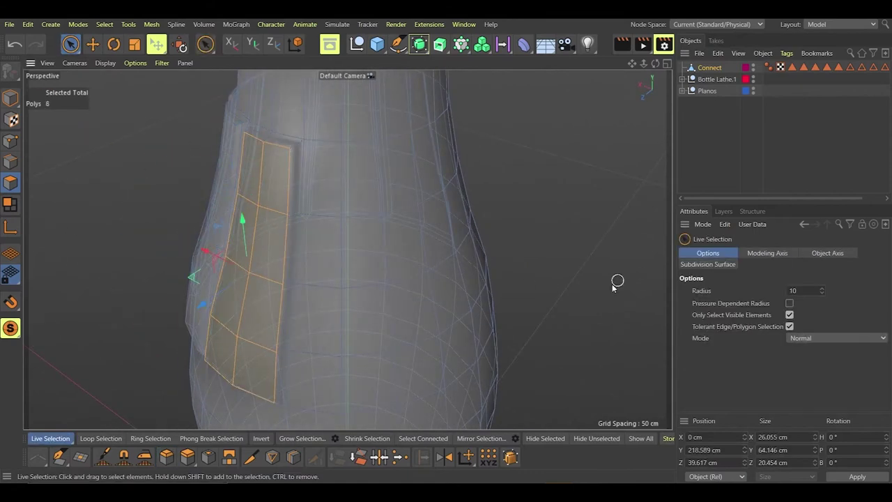
Step: Select the seventh eight-polygon neck panel and bevel it as a new transform
{"action": "left_click_drag", "start_coordinate": [618, 281], "coordinate": [265, 332], "text": "alt"}
{"action": "key", "text": "space"}
{"action": "key", "text": "space"}
{"action": "left_click_drag", "start_coordinate": [349, 191], "coordinate": [373, 390]}
{"action": "key", "text": "space"}
{"action": "left_click", "coordinate": [756, 303]}
Step: Select the eighth eight-polygon neck panel and repeat the bevel on it as a new transform
{"action": "key", "text": "space"}
{"action": "left_click_drag", "start_coordinate": [606, 234], "coordinate": [436, 158], "text": "alt"}
{"action": "left_click_drag", "start_coordinate": [307, 150], "coordinate": [333, 366]}
{"action": "key", "text": "space"}
{"action": "left_click", "coordinate": [765, 303]}
Step: Select the ninth eight-polygon neck panel and bevel it as a new transform
{"action": "key", "text": "space"}
{"action": "left_click_drag", "start_coordinate": [460, 132], "coordinate": [286, 122], "text": "alt"}
{"action": "mouse_move", "coordinate": [273, 132]}
{"action": "left_mouse_down", "text": "shift"}
{"action": "mouse_move", "coordinate": [283, 225]}
{"action": "mouse_move", "coordinate": [273, 328]}
{"action": "left_mouse_up", "text": "shift"}
{"action": "key", "text": "space"}
{"action": "left_click", "coordinate": [780, 302]}
Step: Bevel the tenth and last eight-polygon neck panel as a new transform and clear the polygon selection
{"action": "key", "text": "space"}
{"action": "left_click", "coordinate": [16, 45]}
{"action": "left_click_drag", "start_coordinate": [274, 122], "coordinate": [271, 331]}
{"action": "key", "text": "space"}
{"action": "left_click", "coordinate": [765, 303]}
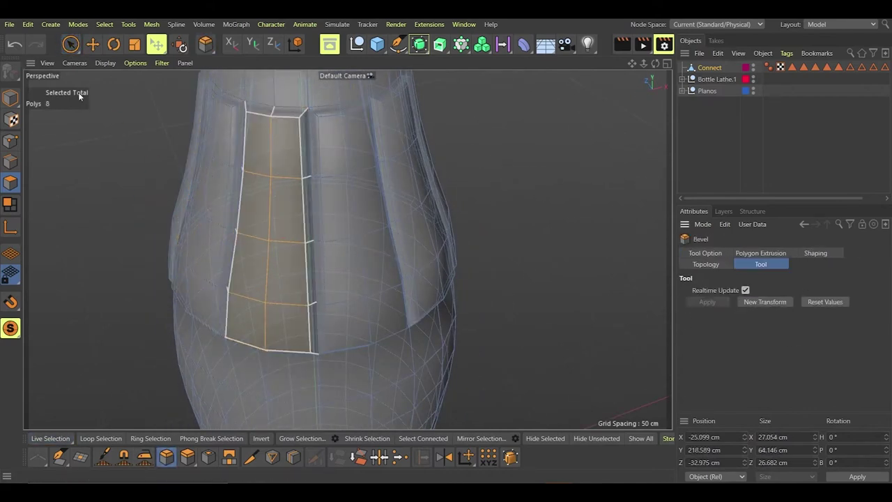
{"action": "key", "text": "space"}
{"action": "left_click", "coordinate": [78, 93]}
{"action": "scroll", "coordinate": [372, 171], "scroll_direction": "down", "scroll_amount": 8}
{"action": "left_click_drag", "start_coordinate": [398, 192], "coordinate": [343, 171], "text": "alt"}
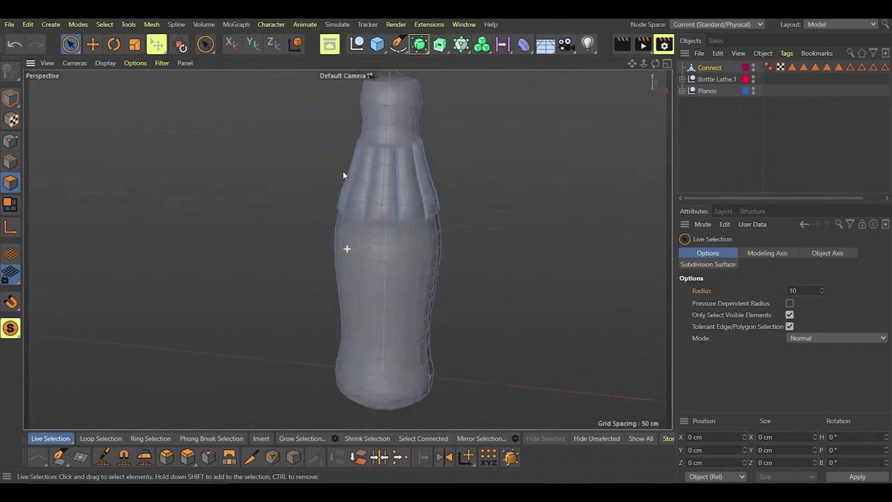
Step: Show the Planos layer as a guide, select the 14-polygon front panel of the lower body in the Front view, and hide Planos again
{"action": "left_click", "coordinate": [723, 212]}
{"action": "left_click", "coordinate": [753, 266]}
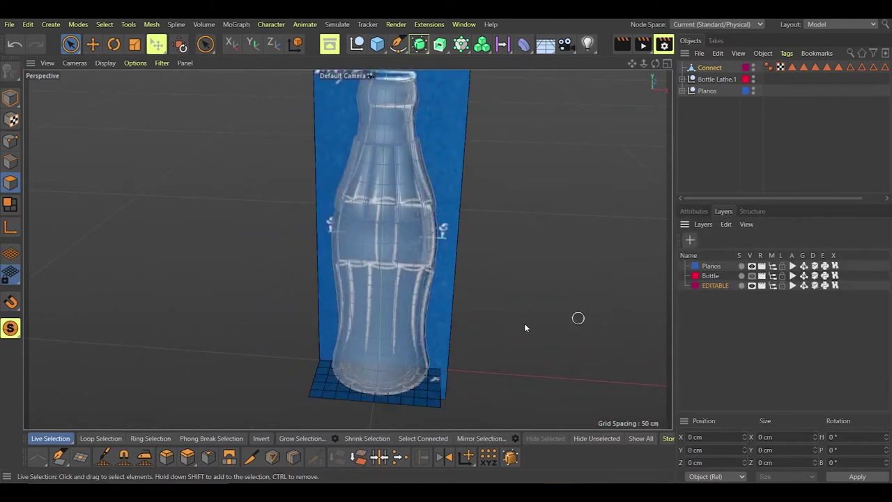
{"action": "middle_click", "coordinate": [523, 323]}
{"action": "middle_click", "coordinate": [512, 320]}
{"action": "left_click", "coordinate": [42, 63]}
{"action": "middle_click_drag", "start_coordinate": [539, 270], "coordinate": [488, 114], "text": "alt"}
{"action": "left_click_drag", "start_coordinate": [381, 187], "coordinate": [381, 335]}
{"action": "left_click", "coordinate": [752, 267]}
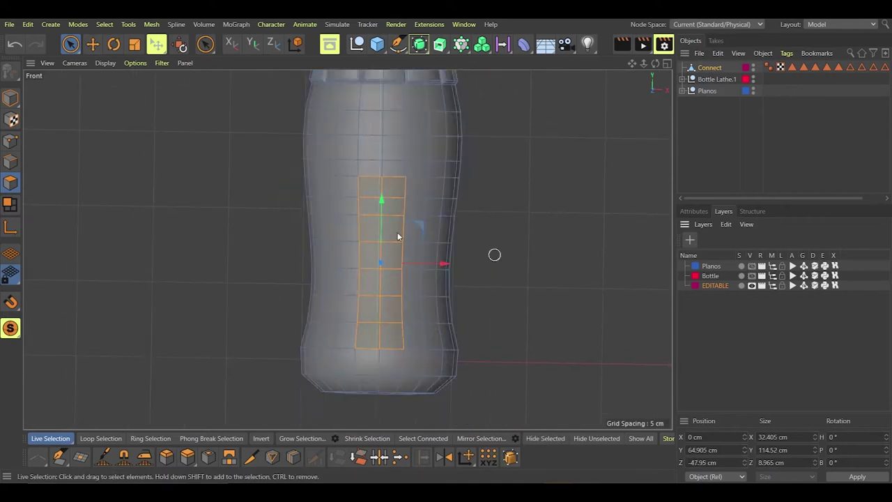
Step: Bevel the selected 14-polygon front panel of the lower body in the Perspective view
{"action": "middle_click", "coordinate": [342, 216]}
{"action": "middle_click", "coordinate": [331, 215]}
{"action": "scroll", "coordinate": [418, 408], "scroll_direction": "up", "scroll_amount": 5}
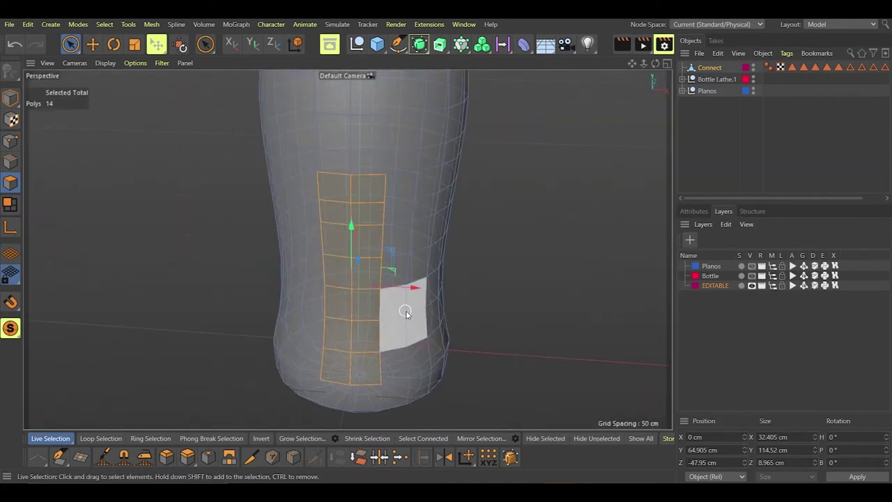
{"action": "left_click_drag", "start_coordinate": [406, 314], "coordinate": [349, 307], "text": "alt"}
{"action": "left_click", "coordinate": [167, 461]}
{"action": "left_click", "coordinate": [695, 211]}
{"action": "left_click_drag", "start_coordinate": [447, 289], "coordinate": [463, 289]}
{"action": "left_click_drag", "start_coordinate": [464, 289], "coordinate": [313, 258], "text": "alt"}
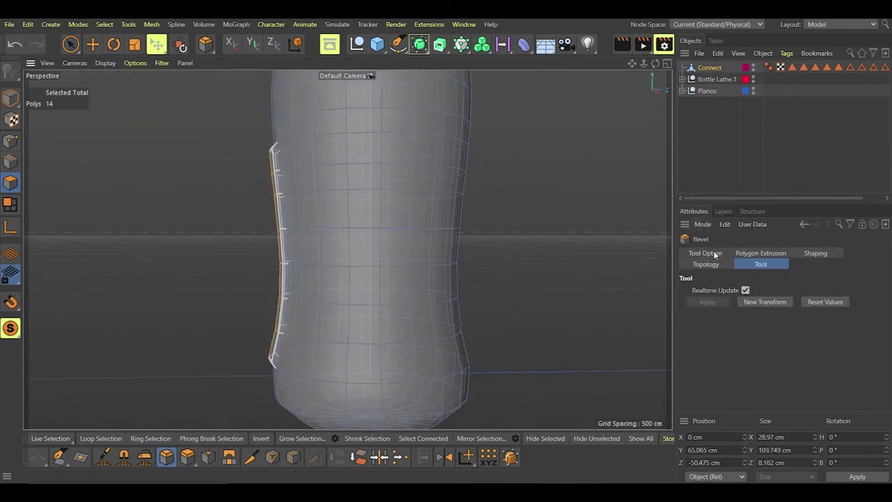
Step: Set the lower panel bevel's offset to 3 cm
{"action": "left_click", "coordinate": [706, 253]}
{"action": "left_click", "coordinate": [761, 253]}
{"action": "left_click_drag", "start_coordinate": [488, 244], "coordinate": [390, 279], "text": "alt"}
{"action": "left_click_drag", "start_coordinate": [289, 165], "coordinate": [258, 171], "text": "alt"}
{"action": "left_click", "coordinate": [705, 253]}
{"action": "double_click", "coordinate": [746, 314]}
{"action": "type", "text": "3"}
{"action": "key", "text": "Return"}
{"action": "left_click_drag", "start_coordinate": [516, 244], "coordinate": [76, 222], "text": "alt"}
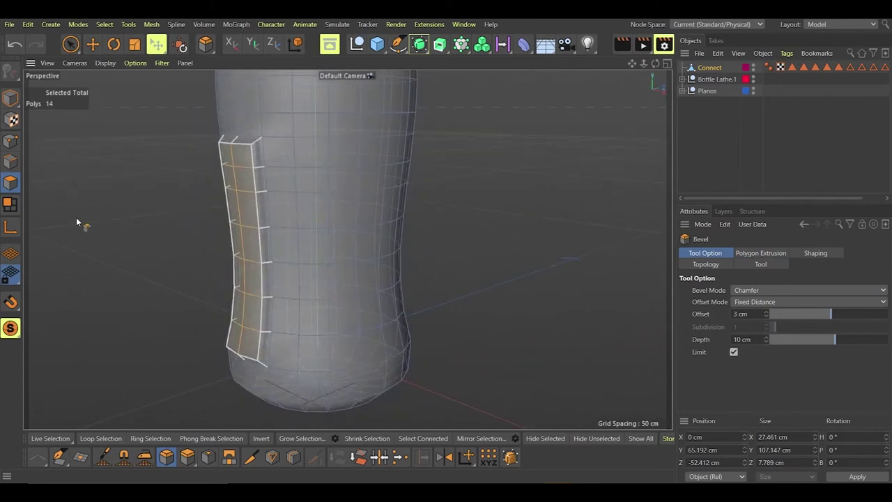
Step: Try bevelling the panel next to the front one on the lower body as a new transform, and undo it
{"action": "key", "text": "space"}
{"action": "left_click", "coordinate": [292, 163], "text": "shift"}
{"action": "left_click_drag", "start_coordinate": [395, 309], "coordinate": [418, 301], "text": "alt"}
{"action": "key", "text": "m"}
{"action": "key", "text": "s"}
{"action": "left_click", "coordinate": [755, 263]}
{"action": "left_click", "coordinate": [765, 303]}
{"action": "key", "text": "ctrl+z"}
{"action": "left_click", "coordinate": [71, 46]}
{"action": "left_click_drag", "start_coordinate": [237, 152], "coordinate": [247, 344], "text": "ctrl"}
{"action": "key", "text": "ctrl+z"}
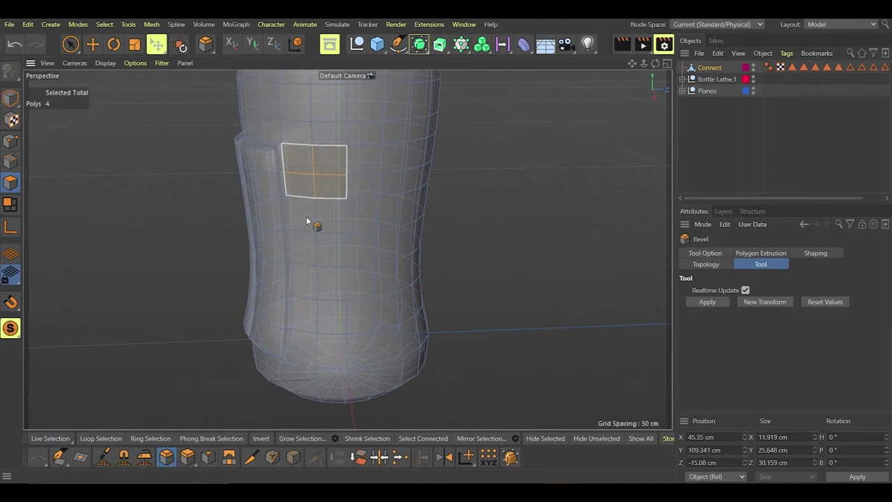
Step: Try adding polygons of the neighbouring lower-body panel to the selection for bevelling, and undo back through these changes
{"action": "left_click", "coordinate": [304, 216], "text": "shift"}
{"action": "left_click", "coordinate": [331, 216], "text": "shift"}
{"action": "left_click", "coordinate": [331, 249], "text": "shift"}
{"action": "left_click", "coordinate": [302, 281], "text": "shift"}
{"action": "left_click", "coordinate": [325, 283], "text": "shift"}
{"action": "left_click", "coordinate": [330, 318], "text": "shift"}
{"action": "left_click_drag", "start_coordinate": [216, 366], "coordinate": [270, 338], "text": "alt"}
{"action": "left_click", "coordinate": [333, 311], "text": "shift"}
{"action": "left_click", "coordinate": [71, 45]}
{"action": "left_click_drag", "start_coordinate": [332, 309], "coordinate": [363, 345], "text": "shift"}
{"action": "key", "text": "m"}
{"action": "key", "text": "s"}
{"action": "key", "text": "ctrl+z"}
{"action": "key", "text": "ctrl+z"}
{"action": "key", "text": "ctrl+z"}
{"action": "key", "text": "ctrl+z"}
{"action": "key", "text": "ctrl+z"}
{"action": "key", "text": "ctrl+z"}
{"action": "key", "text": "ctrl+z"}
{"action": "key", "text": "ctrl+z"}
{"action": "key", "text": "ctrl+z"}
{"action": "key", "text": "ctrl+z"}
Step: Try selecting a lower-body panel in one stroke and bevelling it, then undo the attempt
{"action": "left_click", "coordinate": [71, 46]}
{"action": "left_click", "coordinate": [127, 60]}
{"action": "mouse_move", "coordinate": [332, 142]}
{"action": "left_mouse_down"}
{"action": "mouse_move", "coordinate": [362, 143]}
{"action": "mouse_move", "coordinate": [348, 344]}
{"action": "left_mouse_up"}
{"action": "key", "text": "m"}
{"action": "key", "text": "s"}
{"action": "left_click", "coordinate": [707, 302]}
{"action": "left_click_drag", "start_coordinate": [432, 328], "coordinate": [390, 324], "text": "alt"}
{"action": "left_click", "coordinate": [705, 253]}
{"action": "left_click", "coordinate": [755, 254]}
{"action": "key", "text": "ctrl+z"}
{"action": "key", "text": "ctrl+z"}
{"action": "key", "text": "ctrl+z"}
Step: Select the second 14-polygon panel of the lower body, beside the front one, and bevel it
{"action": "left_click", "coordinate": [71, 45]}
{"action": "mouse_move", "coordinate": [279, 148]}
{"action": "left_mouse_down"}
{"action": "mouse_move", "coordinate": [308, 178]}
{"action": "mouse_move", "coordinate": [313, 348]}
{"action": "mouse_move", "coordinate": [279, 328]}
{"action": "mouse_move", "coordinate": [362, 404]}
{"action": "left_mouse_up"}
{"action": "left_click", "coordinate": [167, 457]}
{"action": "left_click", "coordinate": [706, 253]}
{"action": "left_click_drag", "start_coordinate": [769, 315], "coordinate": [768, 307]}
Step: Select the third 14-polygon panel around the lower body and apply the bevel to it
{"action": "left_click_drag", "start_coordinate": [244, 277], "coordinate": [202, 188], "text": "alt"}
{"action": "left_click", "coordinate": [71, 45]}
{"action": "left_click_drag", "start_coordinate": [313, 117], "coordinate": [328, 132]}
{"action": "key", "text": "ctrl+z"}
{"action": "left_click_drag", "start_coordinate": [291, 269], "coordinate": [250, 204], "text": "alt"}
{"action": "key", "text": "ctrl+shift+z"}
{"action": "left_click_drag", "start_coordinate": [312, 117], "coordinate": [322, 293]}
{"action": "left_click_drag", "start_coordinate": [498, 258], "coordinate": [432, 263], "text": "alt"}
{"action": "left_click", "coordinate": [167, 458]}
{"action": "left_click", "coordinate": [760, 263]}
{"action": "left_click", "coordinate": [707, 302]}
Step: Select the fourth 14-polygon lower-body panel and apply the same bevel
{"action": "left_click_drag", "start_coordinate": [590, 302], "coordinate": [495, 296], "text": "alt"}
{"action": "left_click", "coordinate": [71, 45]}
{"action": "mouse_move", "coordinate": [334, 108]}
{"action": "left_mouse_down"}
{"action": "mouse_move", "coordinate": [346, 116]}
{"action": "mouse_move", "coordinate": [347, 294]}
{"action": "left_mouse_up"}
{"action": "left_click", "coordinate": [167, 457]}
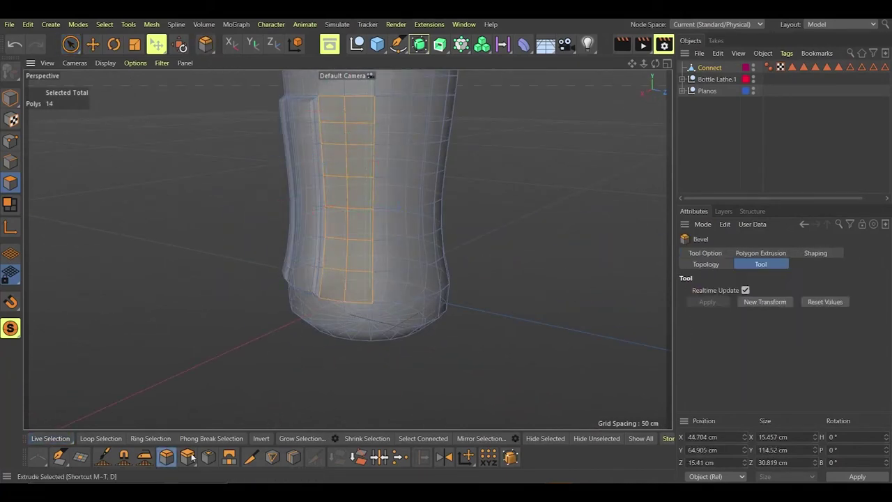
{"action": "left_click", "coordinate": [707, 302]}
Step: Select the fifth 14-polygon lower-body panel and bevel it as a new transform
{"action": "left_click_drag", "start_coordinate": [558, 296], "coordinate": [474, 314], "text": "alt"}
{"action": "left_click", "coordinate": [71, 45]}
{"action": "left_click_drag", "start_coordinate": [371, 124], "coordinate": [373, 174]}
{"action": "left_click", "coordinate": [166, 457]}
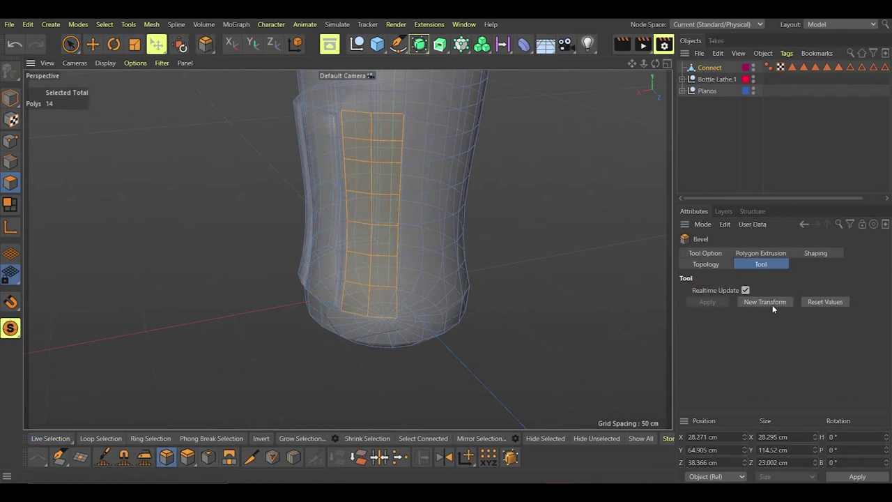
{"action": "left_click", "coordinate": [771, 306]}
Step: Select the sixth 14-polygon panel at the back of the lower body and apply the bevel
{"action": "left_click_drag", "start_coordinate": [558, 296], "coordinate": [481, 299], "text": "alt"}
{"action": "left_click", "coordinate": [71, 44]}
{"action": "left_click_drag", "start_coordinate": [346, 181], "coordinate": [383, 157], "text": "alt"}
{"action": "mouse_move", "coordinate": [341, 145]}
{"action": "left_mouse_down"}
{"action": "mouse_move", "coordinate": [384, 255]}
{"action": "mouse_move", "coordinate": [386, 345]}
{"action": "left_mouse_up"}
{"action": "left_click", "coordinate": [167, 457]}
{"action": "left_click", "coordinate": [707, 303]}
Step: Apply the same bevel to the seventh 14-polygon lower-body panel
{"action": "left_click", "coordinate": [71, 45]}
{"action": "left_click", "coordinate": [167, 458]}
{"action": "left_click", "coordinate": [707, 302]}
Step: Select the eighth 14-polygon panel around the lower body and bevel it
{"action": "left_click", "coordinate": [71, 45]}
{"action": "mouse_move", "coordinate": [453, 143]}
{"action": "left_mouse_down"}
{"action": "mouse_move", "coordinate": [420, 287]}
{"action": "mouse_move", "coordinate": [434, 311]}
{"action": "left_mouse_up"}
{"action": "left_click_drag", "start_coordinate": [434, 310], "coordinate": [328, 293], "text": "alt"}
{"action": "left_click", "coordinate": [167, 457]}
{"action": "left_click", "coordinate": [707, 303]}
Step: Select the ninth 14-polygon panel on the lower body and apply the bevel to it
{"action": "key", "text": "space"}
{"action": "mouse_move", "coordinate": [396, 136]}
{"action": "left_mouse_down"}
{"action": "mouse_move", "coordinate": [383, 264]}
{"action": "mouse_move", "coordinate": [412, 188]}
{"action": "left_mouse_up"}
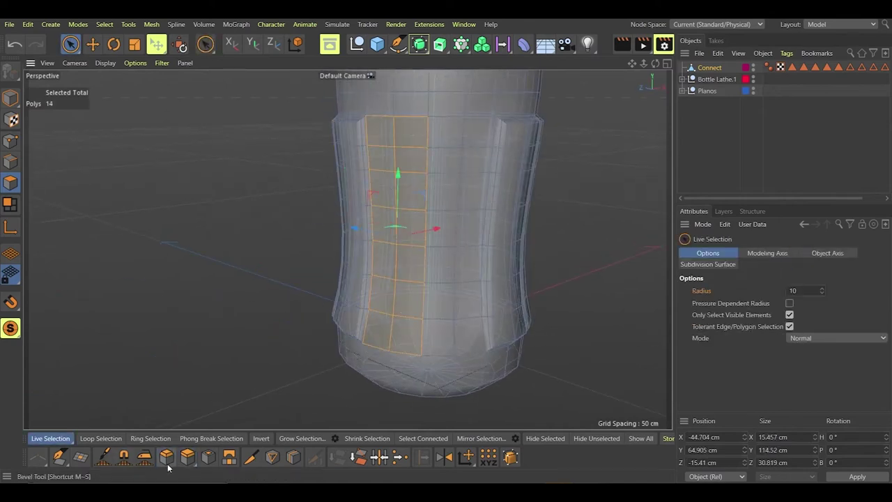
{"action": "left_click", "coordinate": [166, 458]}
{"action": "left_click", "coordinate": [707, 302]}
{"action": "left_click_drag", "start_coordinate": [412, 230], "coordinate": [341, 244], "text": "alt"}
Step: Select the tenth lower-body panel, apply the same bevel, and clear the polygon selection
{"action": "key", "text": "space"}
{"action": "mouse_move", "coordinate": [377, 199]}
{"action": "left_mouse_down"}
{"action": "mouse_move", "coordinate": [383, 363]}
{"action": "mouse_move", "coordinate": [408, 390]}
{"action": "left_mouse_up"}
{"action": "left_click_drag", "start_coordinate": [407, 390], "coordinate": [411, 335], "text": "alt"}
{"action": "left_click", "coordinate": [167, 458]}
{"action": "left_click", "coordinate": [707, 303]}
{"action": "left_click_drag", "start_coordinate": [493, 290], "coordinate": [426, 278], "text": "alt"}
{"action": "scroll", "coordinate": [426, 279], "scroll_direction": "down", "scroll_amount": 5}
{"action": "key", "text": "space"}
{"action": "left_click", "coordinate": [249, 287]}
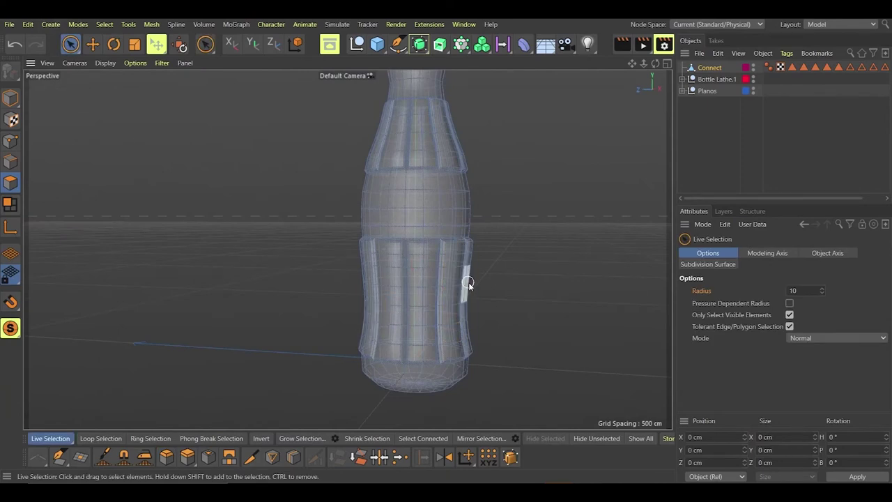
Step: Add a Subdivision Surface generator and nest the Connect mesh inside it
{"action": "left_click_drag", "start_coordinate": [482, 279], "coordinate": [327, 387], "text": "alt"}
{"action": "scroll", "coordinate": [327, 386], "scroll_direction": "down", "scroll_amount": 3}
{"action": "scroll", "coordinate": [400, 309], "scroll_direction": "up", "scroll_amount": 3}
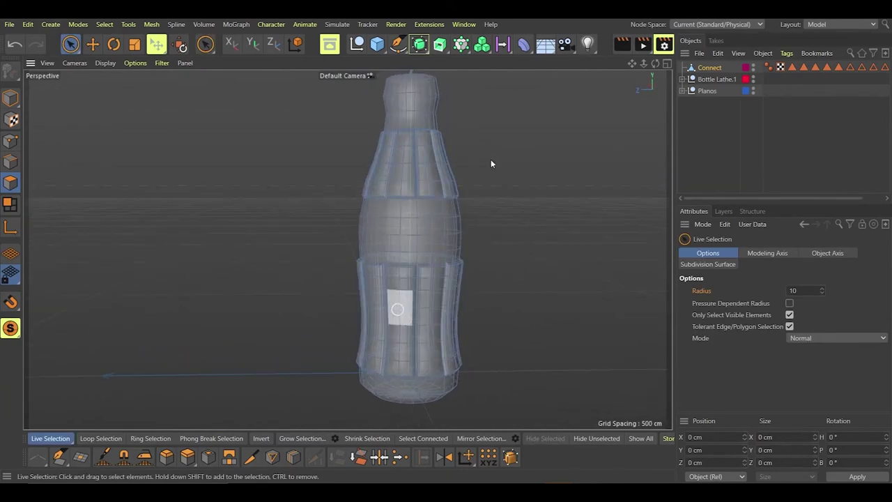
{"action": "left_click", "coordinate": [709, 68]}
{"action": "left_click_drag", "start_coordinate": [441, 44], "coordinate": [571, 190]}
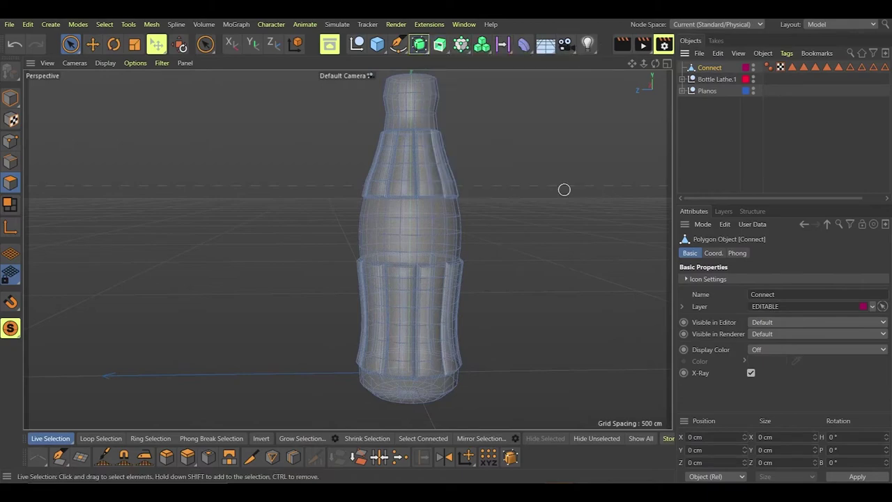
{"action": "left_click", "coordinate": [420, 44]}
{"action": "left_click_drag", "start_coordinate": [718, 78], "coordinate": [725, 71]}
{"action": "scroll", "coordinate": [388, 414], "scroll_direction": "down", "scroll_amount": 1}
{"action": "scroll", "coordinate": [391, 391], "scroll_direction": "up", "scroll_amount": 3}
{"action": "left_click_drag", "start_coordinate": [430, 373], "coordinate": [467, 343], "text": "alt"}
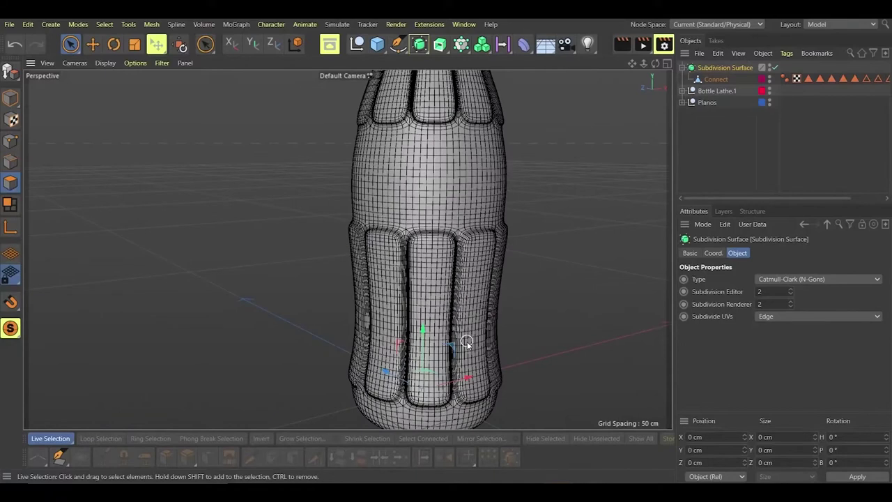
Step: Set the Subdivision Surface type to Catmull-Clark, with 2 editor and 3 renderer subdivisions
{"action": "left_click", "coordinate": [819, 279]}
{"action": "left_click", "coordinate": [798, 288]}
{"action": "left_click", "coordinate": [795, 316]}
{"action": "left_click", "coordinate": [795, 327]}
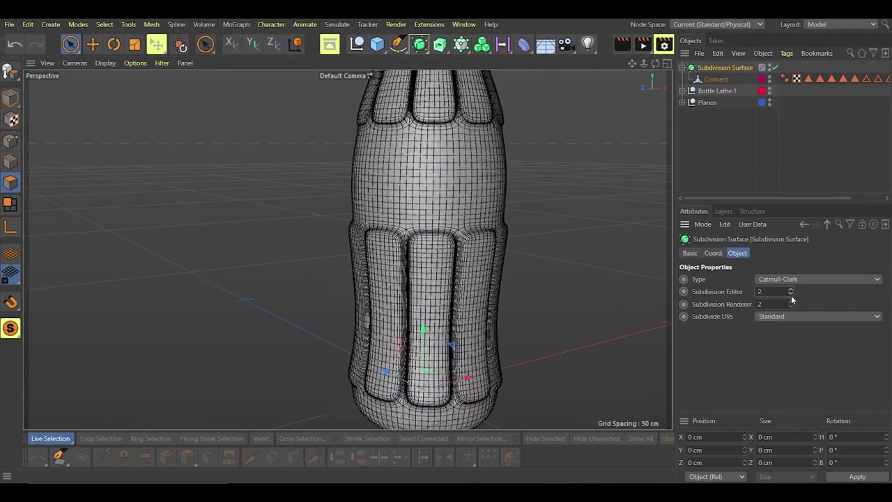
{"action": "left_click", "coordinate": [790, 294]}
{"action": "left_click", "coordinate": [791, 290]}
{"action": "left_click_drag", "start_coordinate": [619, 292], "coordinate": [519, 281], "text": "alt"}
Step: Activate Point mode on the Connect mesh inside the Subdivision Surface and clear its point selection
{"action": "left_click", "coordinate": [9, 99]}
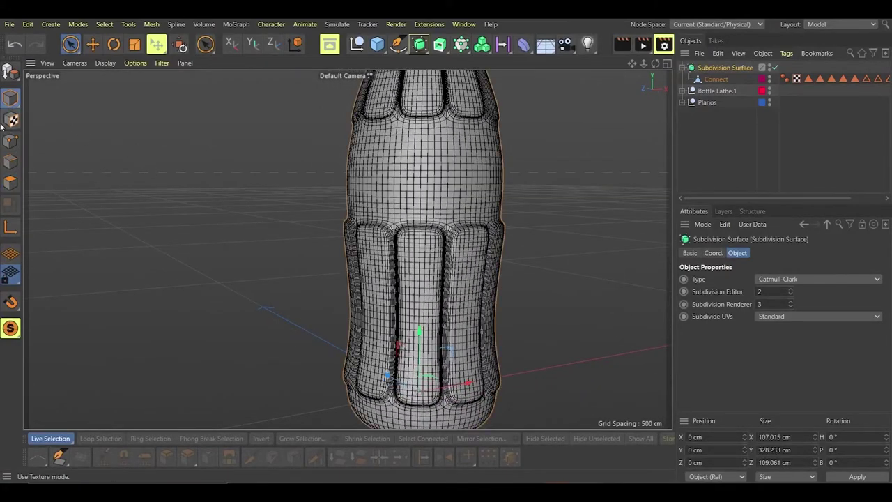
{"action": "left_click", "coordinate": [10, 141]}
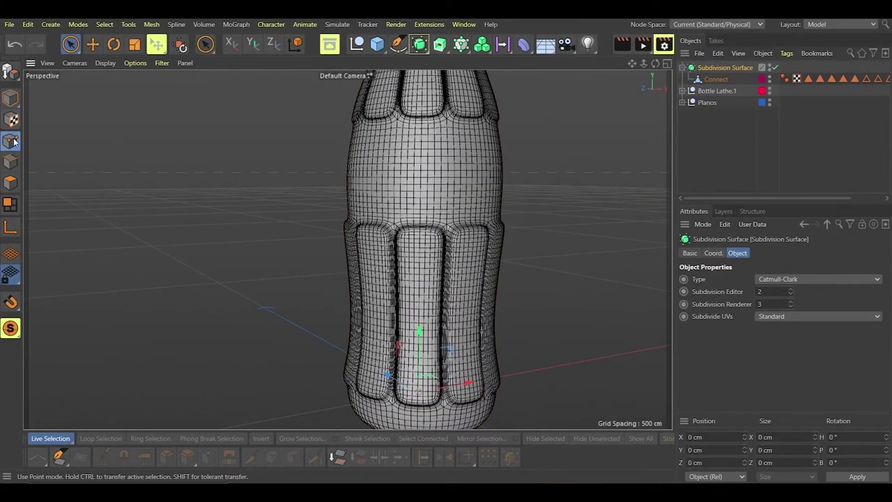
{"action": "left_click", "coordinate": [714, 79]}
{"action": "left_click_drag", "start_coordinate": [611, 215], "coordinate": [456, 314], "text": "alt"}
{"action": "left_click", "coordinate": [573, 235]}
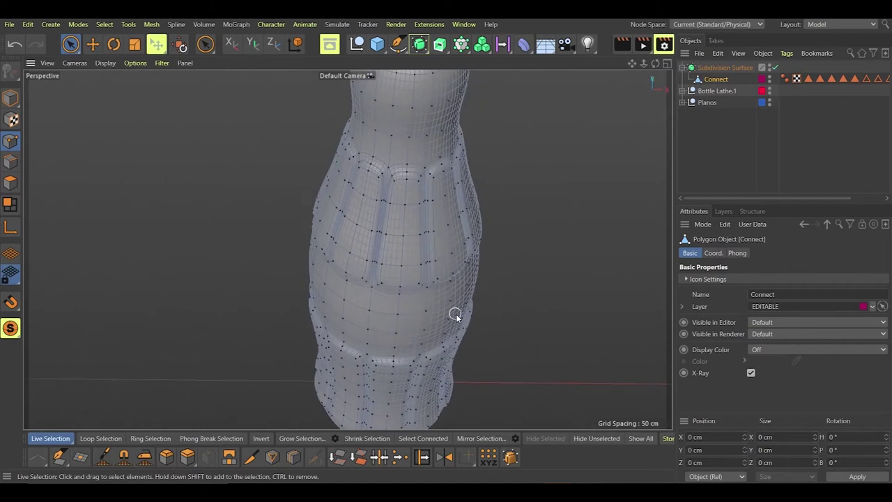
Step: Rename the Connect mesh to BOTTLE and delete its polygon and edge selection tags
{"action": "right_click", "coordinate": [715, 81]}
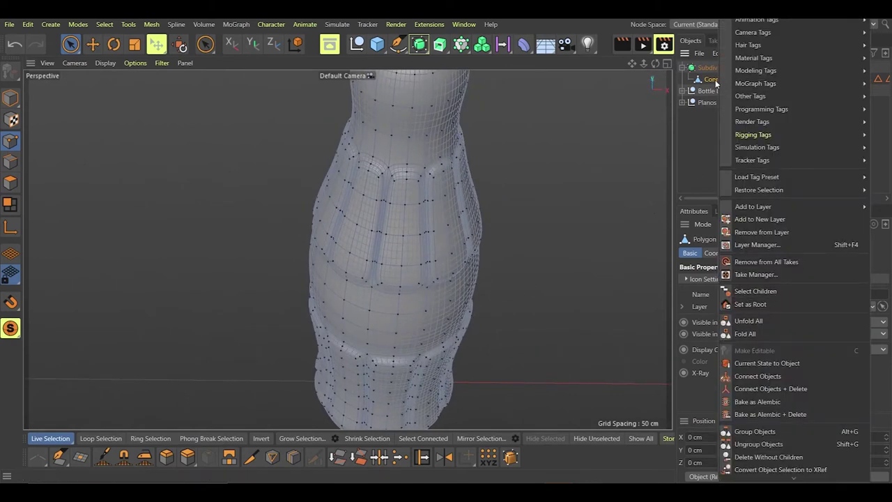
{"action": "double_click", "coordinate": [716, 81]}
{"action": "type", "text": "BOTTLE"}
{"action": "key", "text": "Return"}
{"action": "left_click", "coordinate": [809, 79]}
{"action": "scroll", "coordinate": [856, 88], "scroll_direction": "right", "scroll_amount": 3}
{"action": "left_click", "coordinate": [885, 80], "text": "shift"}
{"action": "key", "text": "Delete"}
{"action": "left_click", "coordinate": [724, 211]}
{"action": "left_click", "coordinate": [765, 265]}
Step: Try the OpenSubdiv Loop subdivision type, and return to Catmull-Clark with 2 editor and 3 renderer subdivisions
{"action": "left_click", "coordinate": [790, 279]}
{"action": "left_click", "coordinate": [789, 326]}
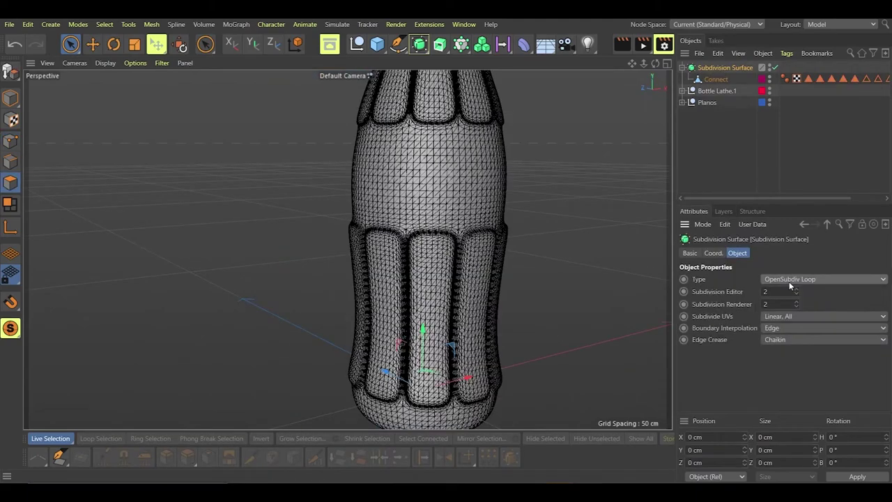
{"action": "left_click", "coordinate": [789, 281]}
{"action": "left_click", "coordinate": [791, 290]}
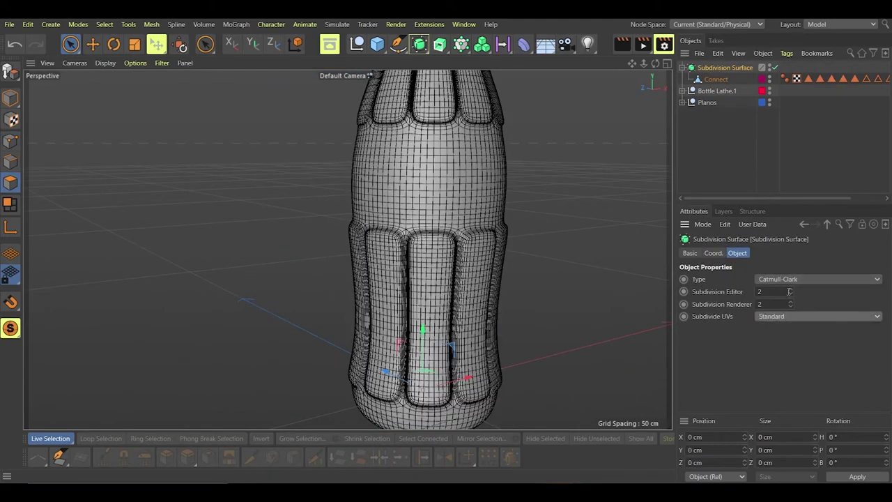
{"action": "left_click", "coordinate": [790, 293]}
{"action": "left_click", "coordinate": [791, 294]}
{"action": "left_click", "coordinate": [791, 290]}
{"action": "left_click", "coordinate": [791, 303]}
{"action": "left_click", "coordinate": [790, 290]}
Step: Select the bottle mesh in Point mode and deselect all of its points
{"action": "left_click_drag", "start_coordinate": [349, 249], "coordinate": [348, 272], "text": "alt"}
{"action": "left_click", "coordinate": [11, 141]}
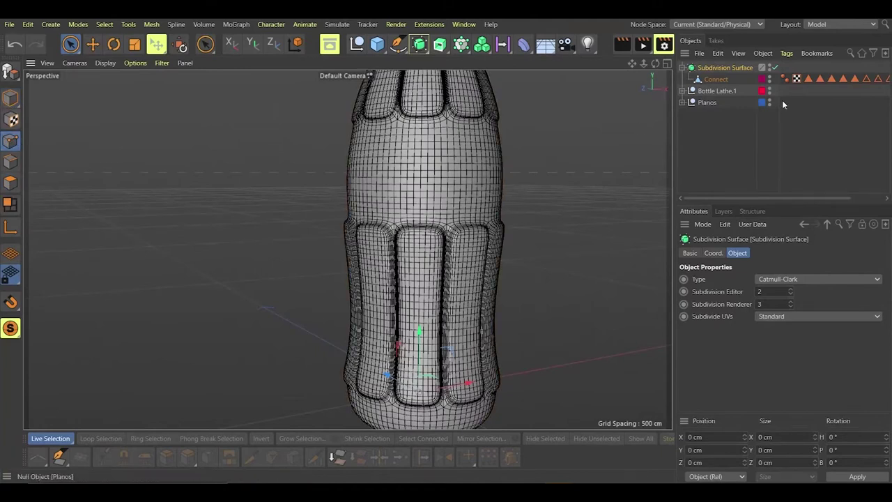
{"action": "left_click", "coordinate": [716, 80]}
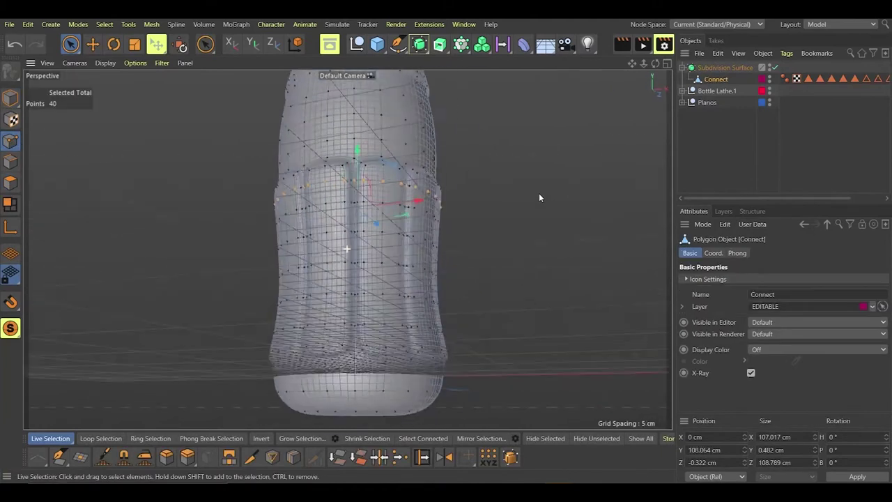
{"action": "left_click_drag", "start_coordinate": [539, 196], "coordinate": [627, 279], "text": "alt"}
{"action": "left_click", "coordinate": [603, 224]}
Step: Delete every selection tag on the BOTTLE mesh and show the Planos blueprint layer
{"action": "left_click", "coordinate": [808, 79]}
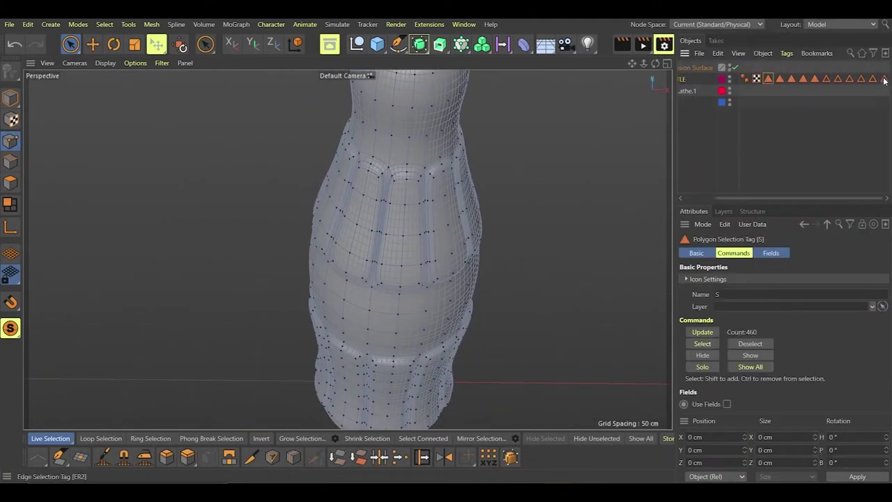
{"action": "left_click", "coordinate": [884, 79], "text": "shift"}
{"action": "key", "text": "Delete"}
{"action": "key", "text": "q"}
{"action": "left_click", "coordinate": [728, 212]}
{"action": "left_click", "coordinate": [752, 265]}
Step: Turn the Subdivision Surface back on and enable X-Ray for it
{"action": "left_click", "coordinate": [725, 68]}
{"action": "key", "text": "q"}
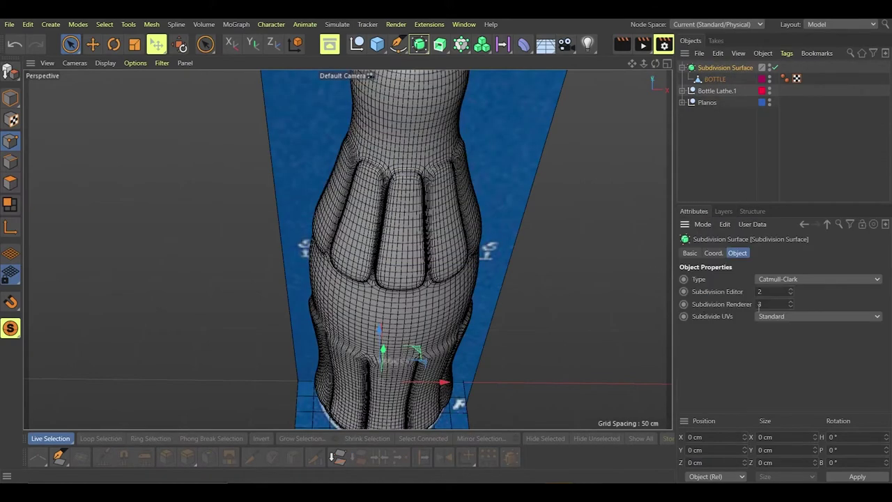
{"action": "left_click", "coordinate": [691, 253]}
{"action": "left_click", "coordinate": [751, 385]}
{"action": "left_click_drag", "start_coordinate": [512, 293], "coordinate": [521, 244], "text": "alt"}
Step: Compare the smoothed bottle's base and lower panels with the blueprint in the front view
{"action": "middle_click", "coordinate": [528, 333]}
{"action": "middle_click", "coordinate": [528, 333]}
{"action": "scroll", "coordinate": [593, 388], "scroll_direction": "up", "scroll_amount": 4}
{"action": "middle_click_drag", "start_coordinate": [293, 338], "coordinate": [507, 366], "text": "alt"}
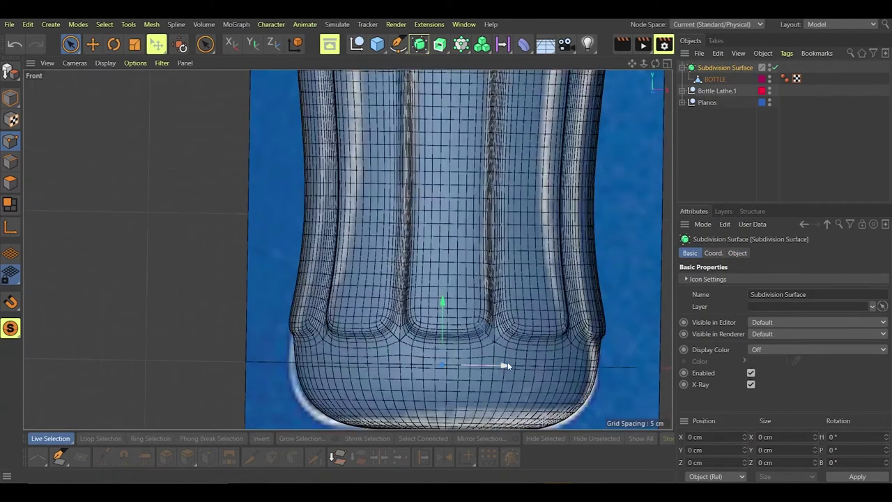
{"action": "scroll", "coordinate": [528, 341], "scroll_direction": "down", "scroll_amount": 2}
{"action": "middle_click_drag", "start_coordinate": [494, 246], "coordinate": [486, 298], "text": "alt"}
{"action": "scroll", "coordinate": [516, 353], "scroll_direction": "down", "scroll_amount": 1}
{"action": "scroll", "coordinate": [481, 356], "scroll_direction": "up", "scroll_amount": 3}
{"action": "key", "text": "Return"}
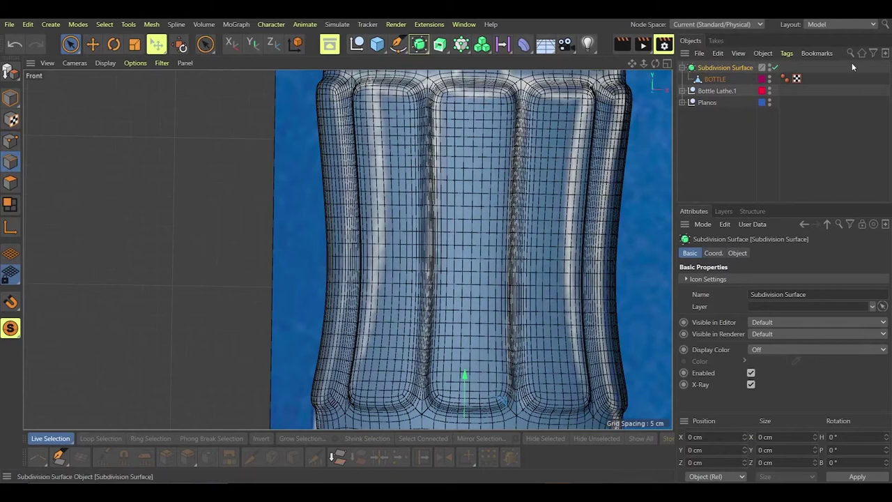
Step: Try to scale the middle rows of points on the BOTTLE mesh's lower panels to match the blueprint
{"action": "left_click", "coordinate": [714, 79]}
{"action": "left_click_drag", "start_coordinate": [71, 45], "coordinate": [99, 78]}
{"action": "double_click", "coordinate": [506, 260]}
{"action": "left_click", "coordinate": [10, 141]}
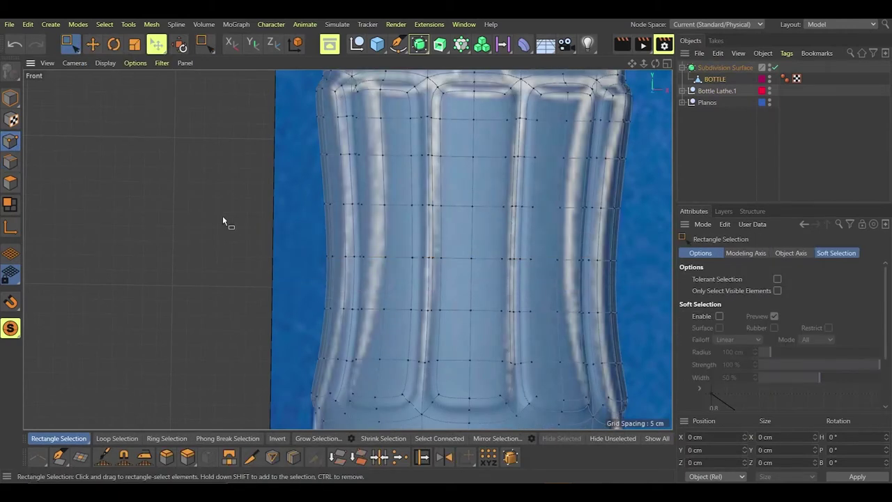
{"action": "left_click_drag", "start_coordinate": [269, 251], "coordinate": [631, 269]}
{"action": "key", "text": "t"}
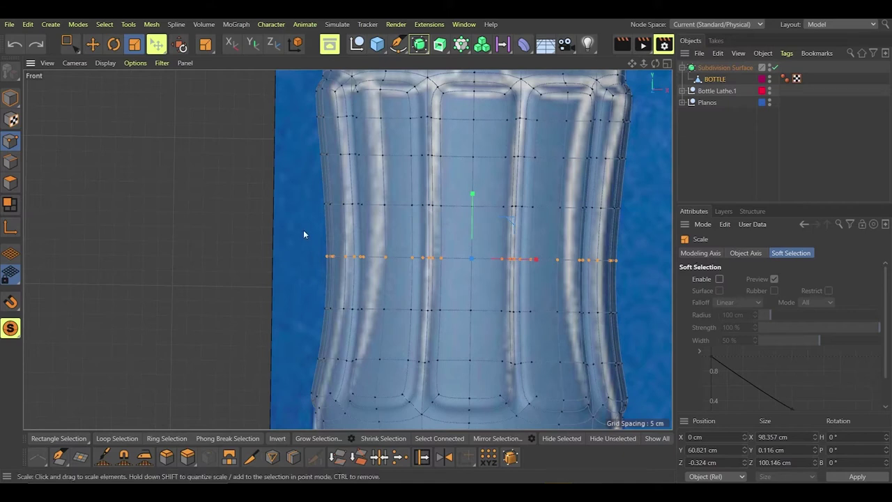
{"action": "left_click_drag", "start_coordinate": [647, 294], "coordinate": [601, 292]}
{"action": "left_click", "coordinate": [71, 45]}
{"action": "left_click_drag", "start_coordinate": [275, 185], "coordinate": [673, 237]}
{"action": "key", "text": "t"}
{"action": "scroll", "coordinate": [314, 295], "scroll_direction": "down", "scroll_amount": 3}
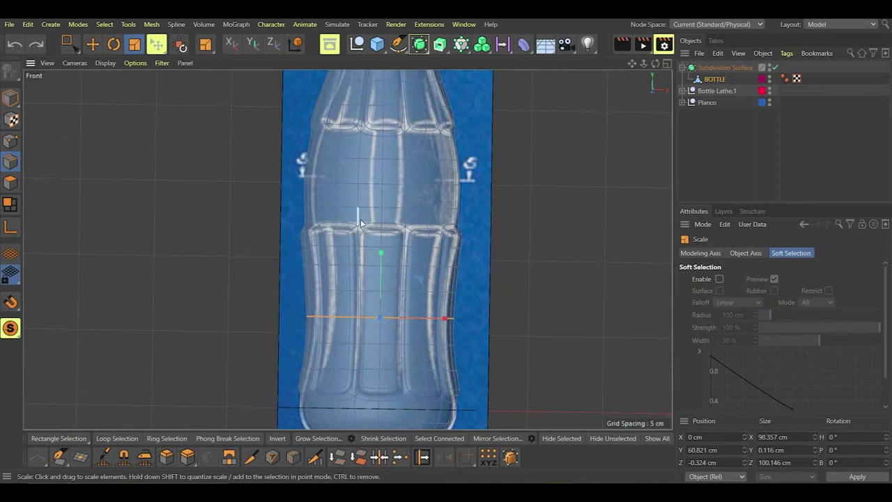
Step: Switch to Model mode and nudge the bottle sideways to line up with the front blueprint
{"action": "left_click", "coordinate": [11, 98]}
{"action": "left_click", "coordinate": [93, 44]}
{"action": "left_click_drag", "start_coordinate": [444, 407], "coordinate": [449, 407]}
{"action": "left_click", "coordinate": [255, 215]}
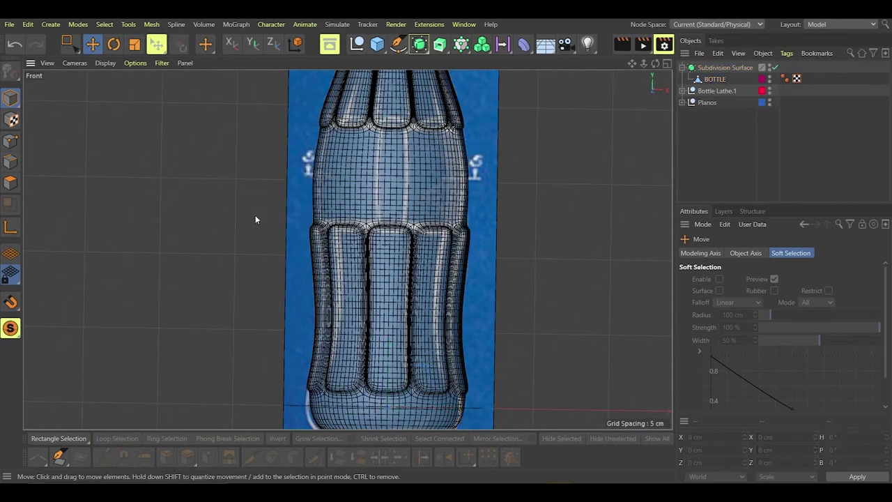
Step: Scale the Subdivision Surface along X to about 104.5 cm to fit the front blueprint's width
{"action": "scroll", "coordinate": [256, 215], "scroll_direction": "down", "scroll_amount": 3}
{"action": "left_click", "coordinate": [136, 47]}
{"action": "scroll", "coordinate": [454, 288], "scroll_direction": "down", "scroll_amount": 2}
{"action": "left_click", "coordinate": [453, 289]}
{"action": "left_click_drag", "start_coordinate": [505, 409], "coordinate": [510, 410]}
{"action": "key", "text": "ctrl+z"}
Step: Move the bottle to about 0.8 cm in Z in the top view, and return to the front view
{"action": "key", "text": "F2"}
{"action": "key", "text": "e"}
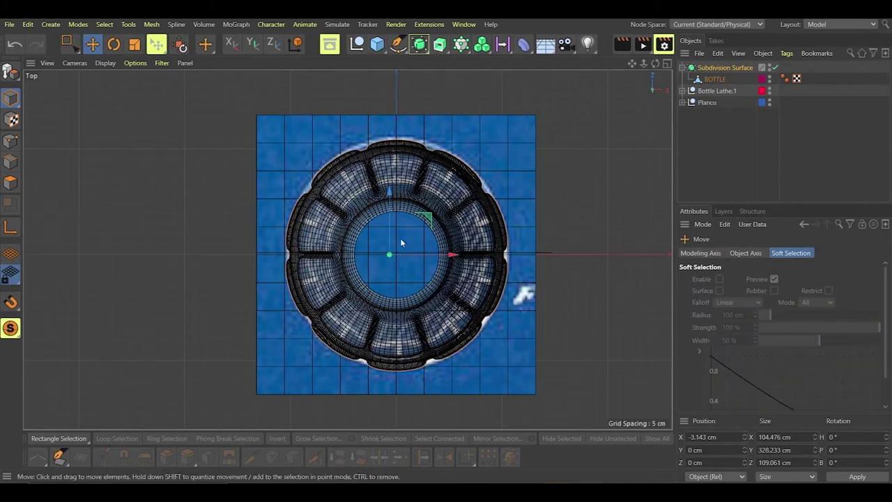
{"action": "key", "text": "F4"}
{"action": "scroll", "coordinate": [494, 260], "scroll_direction": "up", "scroll_amount": 4}
{"action": "scroll", "coordinate": [489, 328], "scroll_direction": "down", "scroll_amount": 4}
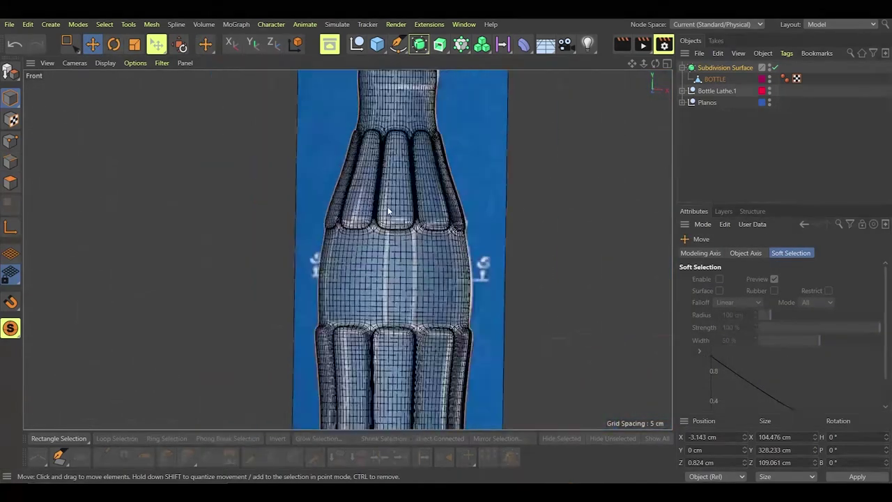
Step: Stretch the bottle to about 342.5 cm in Y and move it to about X -1.4 cm, Y -2.8 cm
{"action": "key", "text": "t"}
{"action": "mouse_move", "coordinate": [416, 332]}
{"action": "left_mouse_down"}
{"action": "mouse_move", "coordinate": [416, 323]}
{"action": "mouse_move", "coordinate": [415, 332]}
{"action": "left_mouse_up"}
{"action": "left_click_drag", "start_coordinate": [476, 394], "coordinate": [479, 394]}
{"action": "middle_click_drag", "start_coordinate": [430, 92], "coordinate": [449, 188], "text": "alt"}
{"action": "scroll", "coordinate": [449, 188], "scroll_direction": "up", "scroll_amount": 5}
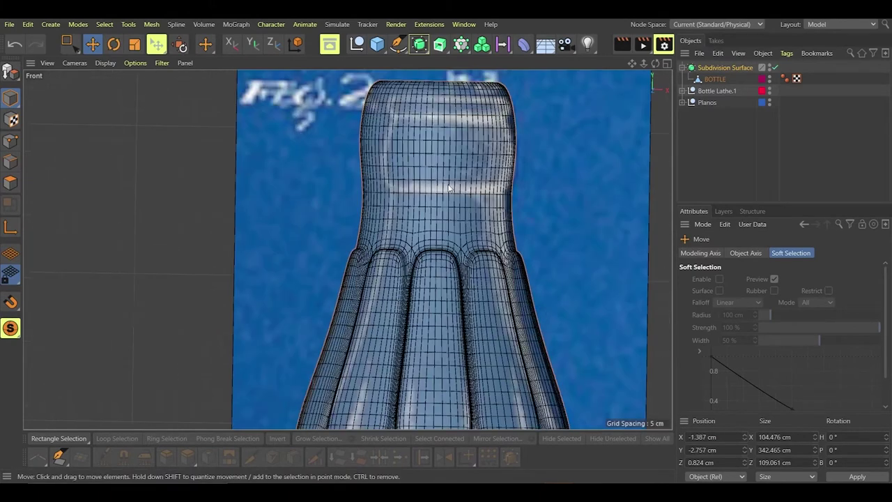
Step: Examine how the bottle's outline follows the front blueprint from the base up to the mouth
{"action": "scroll", "coordinate": [466, 221], "scroll_direction": "down", "scroll_amount": 5}
{"action": "scroll", "coordinate": [461, 321], "scroll_direction": "up", "scroll_amount": 5}
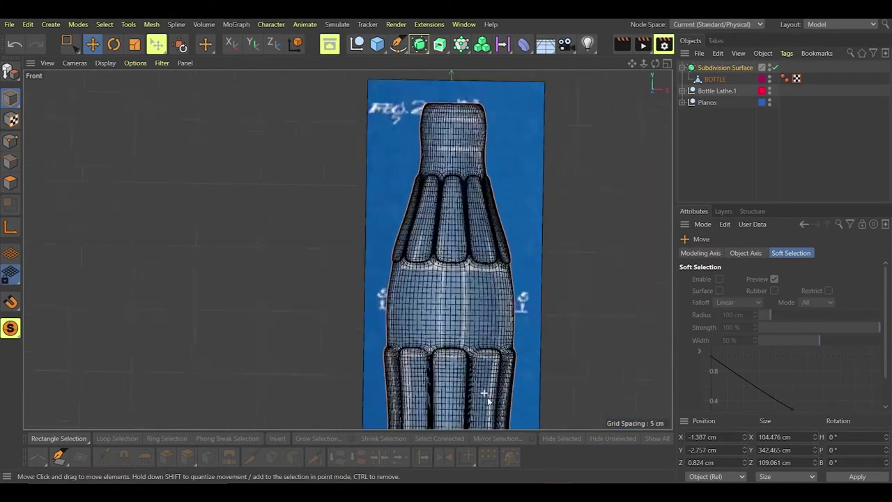
{"action": "scroll", "coordinate": [461, 322], "scroll_direction": "down", "scroll_amount": 5}
{"action": "mouse_move", "coordinate": [499, 405]}
{"action": "left_mouse_down"}
{"action": "mouse_move", "coordinate": [614, 412]}
{"action": "mouse_move", "coordinate": [504, 418]}
{"action": "left_mouse_up"}
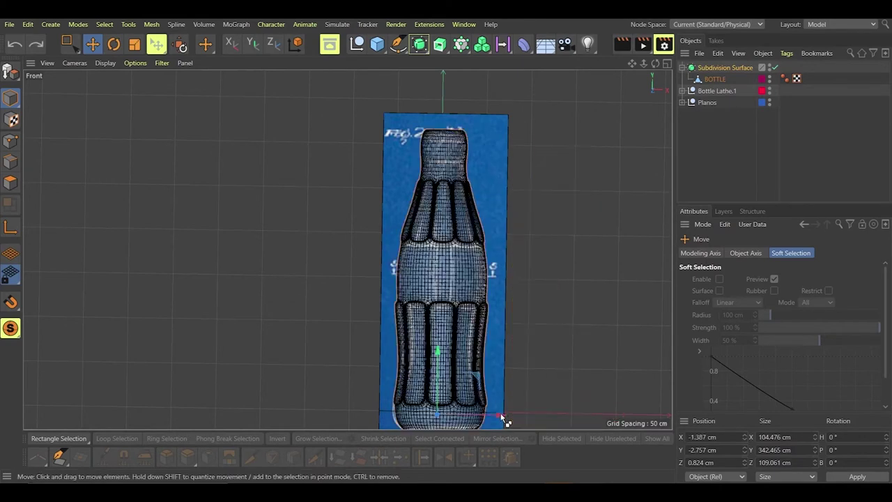
{"action": "left_click", "coordinate": [532, 350]}
{"action": "scroll", "coordinate": [438, 239], "scroll_direction": "down", "scroll_amount": 2}
{"action": "scroll", "coordinate": [438, 237], "scroll_direction": "up", "scroll_amount": 10}
{"action": "scroll", "coordinate": [435, 191], "scroll_direction": "down", "scroll_amount": 4}
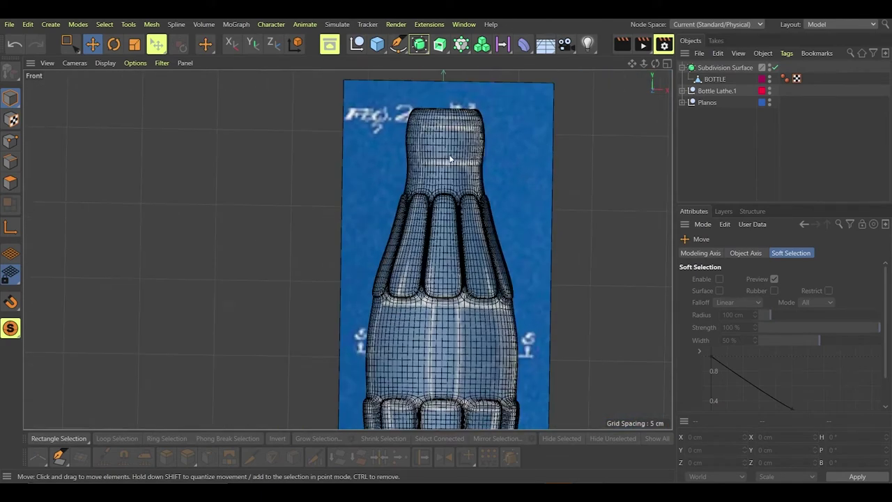
{"action": "scroll", "coordinate": [451, 158], "scroll_direction": "up", "scroll_amount": 4}
{"action": "scroll", "coordinate": [472, 166], "scroll_direction": "up", "scroll_amount": 5}
{"action": "scroll", "coordinate": [474, 181], "scroll_direction": "down", "scroll_amount": 6}
{"action": "scroll", "coordinate": [495, 183], "scroll_direction": "up", "scroll_amount": 3}
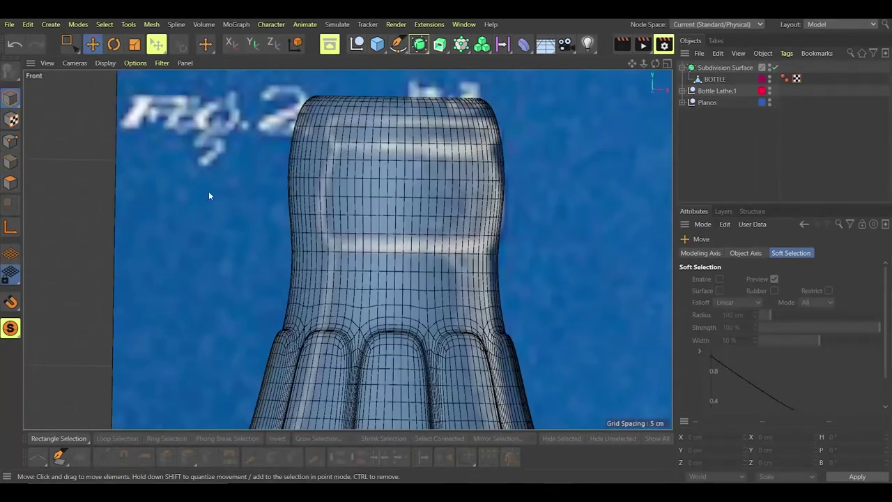
Step: Select the BOTTLE mesh's edge loop at the bottom of the mouth collar and scale it slightly inward
{"action": "left_click", "coordinate": [7, 161]}
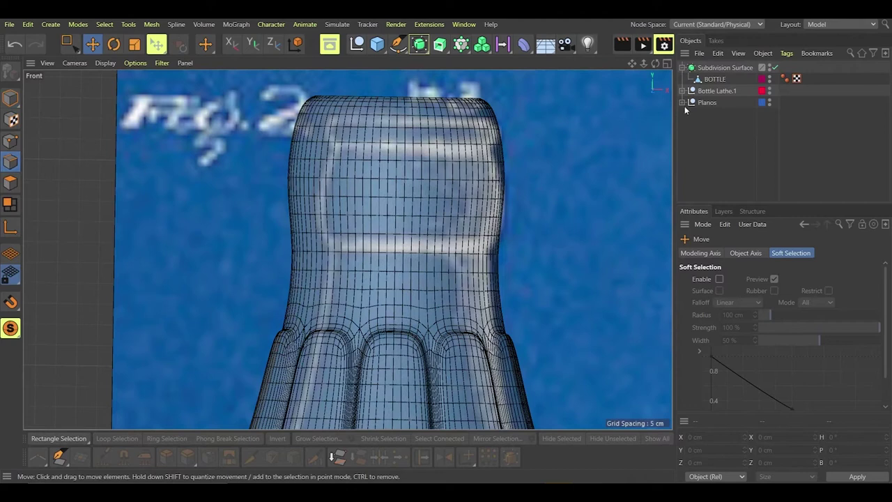
{"action": "left_click", "coordinate": [714, 79]}
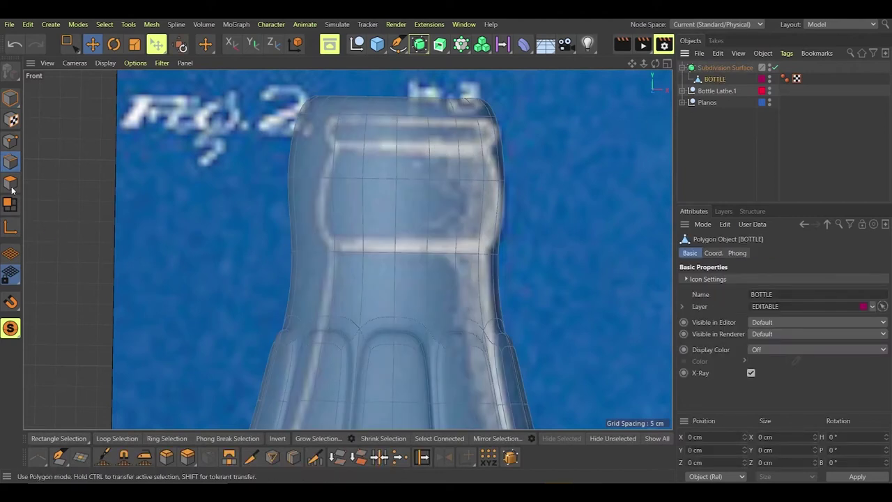
{"action": "key", "text": "0"}
{"action": "left_click_drag", "start_coordinate": [238, 233], "coordinate": [534, 275]}
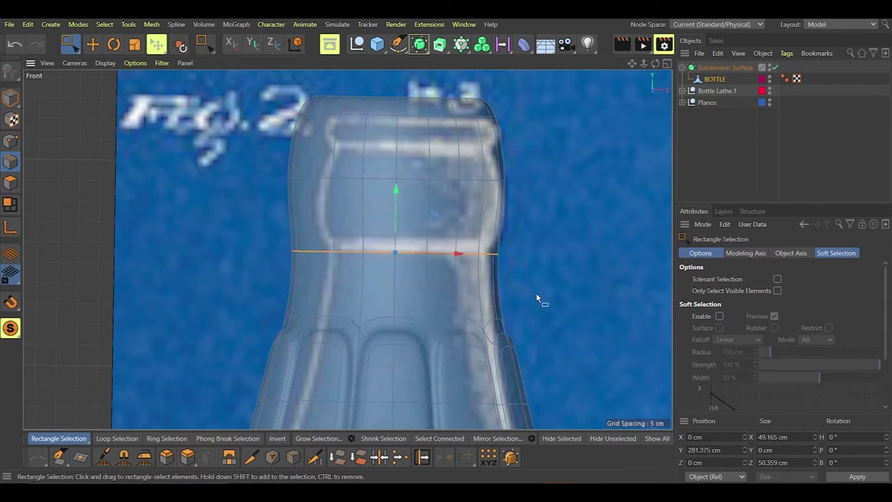
{"action": "left_click", "coordinate": [133, 46]}
{"action": "left_click_drag", "start_coordinate": [576, 295], "coordinate": [540, 293]}
Step: Move the edge loop in the middle of the collar down to the blueprint's lower ridge, and raise the ridge loops slightly
{"action": "left_click", "coordinate": [71, 44]}
{"action": "left_click_drag", "start_coordinate": [186, 133], "coordinate": [548, 202]}
{"action": "left_click_drag", "start_coordinate": [390, 120], "coordinate": [389, 182]}
{"action": "left_click_drag", "start_coordinate": [251, 244], "coordinate": [676, 306], "text": "shift"}
{"action": "left_click_drag", "start_coordinate": [395, 187], "coordinate": [394, 175]}
Step: Select the edge loop just below the mouth rim and move it down to the blueprint's upper ridge
{"action": "left_click_drag", "start_coordinate": [258, 107], "coordinate": [547, 172], "text": "shift"}
{"action": "left_click", "coordinate": [560, 185]}
{"action": "left_click_drag", "start_coordinate": [275, 122], "coordinate": [533, 159]}
{"action": "left_click_drag", "start_coordinate": [396, 94], "coordinate": [467, 119]}
{"action": "left_click_drag", "start_coordinate": [281, 77], "coordinate": [516, 111], "text": "shift"}
{"action": "left_click_drag", "start_coordinate": [398, 78], "coordinate": [398, 91]}
{"action": "key", "text": "ctrl+z"}
Step: Lower the bottle's top rim to the blueprint's mouth line and scale the edge loop just below it inward
{"action": "left_click", "coordinate": [516, 112]}
{"action": "left_click_drag", "start_coordinate": [296, 86], "coordinate": [534, 110]}
{"action": "left_click_drag", "start_coordinate": [396, 80], "coordinate": [396, 97]}
{"action": "key", "text": "t"}
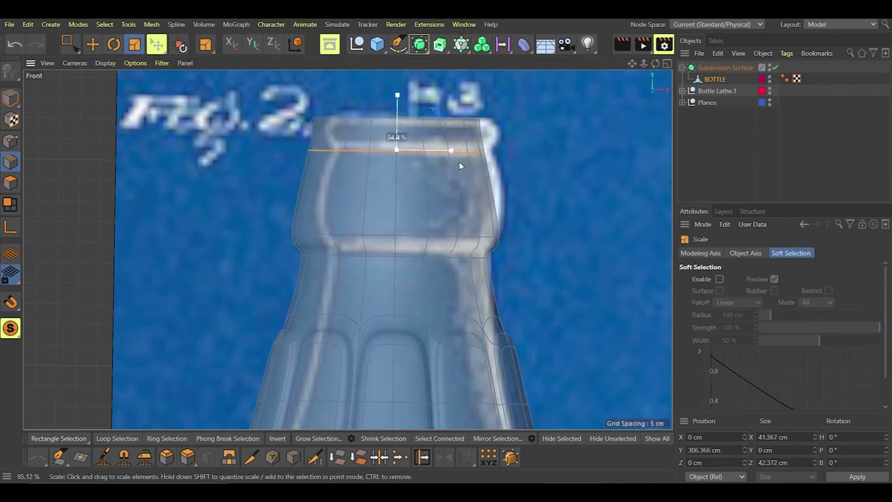
{"action": "left_click_drag", "start_coordinate": [459, 161], "coordinate": [533, 129]}
{"action": "left_click_drag", "start_coordinate": [546, 160], "coordinate": [434, 159]}
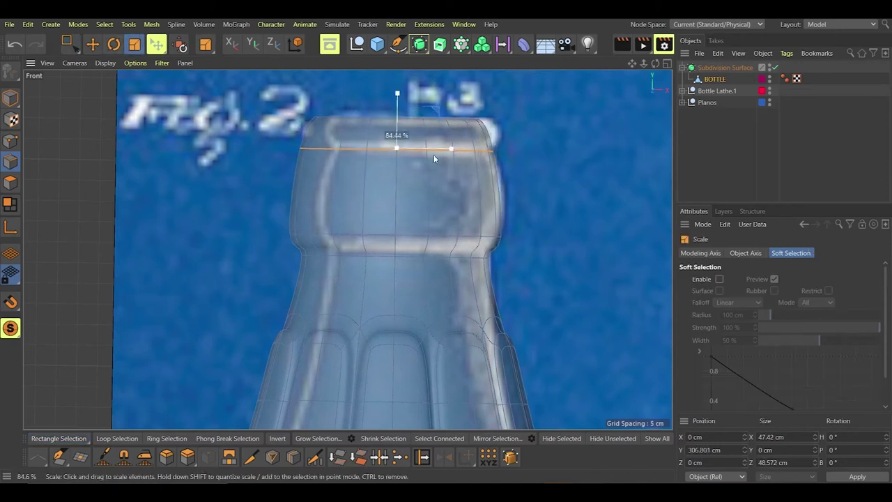
Step: Raise the mouth collar's edge loops, bringing the upper one to just below the rim
{"action": "left_click", "coordinate": [68, 46]}
{"action": "left_click_drag", "start_coordinate": [244, 199], "coordinate": [621, 264]}
{"action": "left_click_drag", "start_coordinate": [396, 174], "coordinate": [404, 158]}
{"action": "left_click", "coordinate": [92, 45]}
{"action": "left_click", "coordinate": [70, 44]}
{"action": "left_click_drag", "start_coordinate": [255, 139], "coordinate": [648, 142]}
{"action": "left_click", "coordinate": [135, 45]}
{"action": "left_click", "coordinate": [92, 45]}
{"action": "left_click_drag", "start_coordinate": [398, 128], "coordinate": [394, 114]}
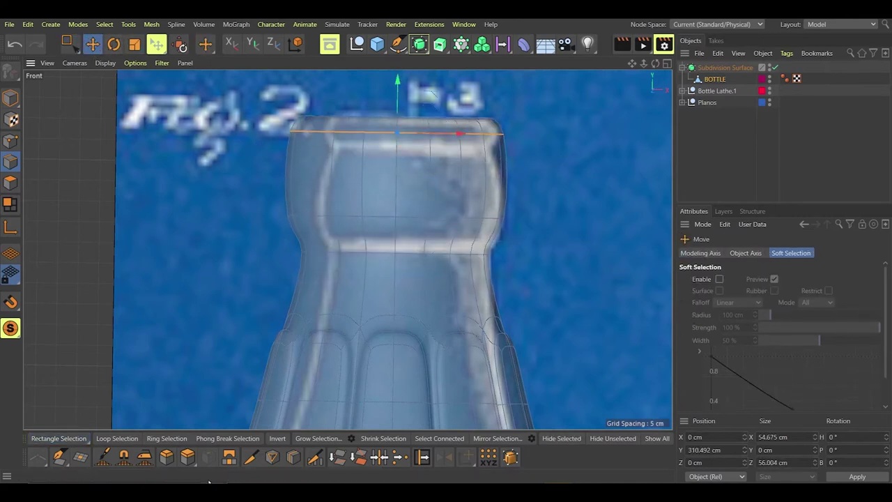
{"action": "left_click", "coordinate": [293, 458]}
{"action": "left_click", "coordinate": [282, 154]}
{"action": "left_click", "coordinate": [135, 45]}
{"action": "left_click", "coordinate": [69, 45]}
{"action": "left_click_drag", "start_coordinate": [212, 137], "coordinate": [475, 197]}
{"action": "left_click", "coordinate": [135, 45]}
{"action": "left_click", "coordinate": [69, 45]}
{"action": "left_click_drag", "start_coordinate": [263, 112], "coordinate": [567, 145]}
{"action": "right_click_drag", "start_coordinate": [390, 125], "coordinate": [490, 95], "text": "alt"}
{"action": "left_click_drag", "start_coordinate": [180, 109], "coordinate": [307, 124]}
{"action": "left_click_drag", "start_coordinate": [179, 99], "coordinate": [201, 105]}
{"action": "middle_click", "coordinate": [457, 310]}
{"action": "key", "text": "ctrl+z"}
{"action": "key", "text": "ctrl+z"}
{"action": "key", "text": "ctrl+z"}
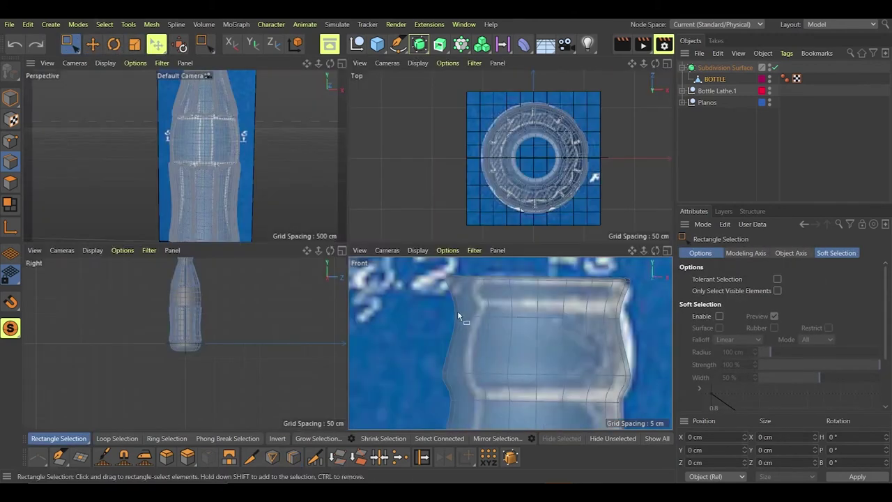
Step: Move the collar's upper edge loop down to mid-collar and cut a new edge loop near the blueprint's upper ridge
{"action": "middle_click", "coordinate": [457, 310]}
{"action": "left_click_drag", "start_coordinate": [406, 86], "coordinate": [405, 209]}
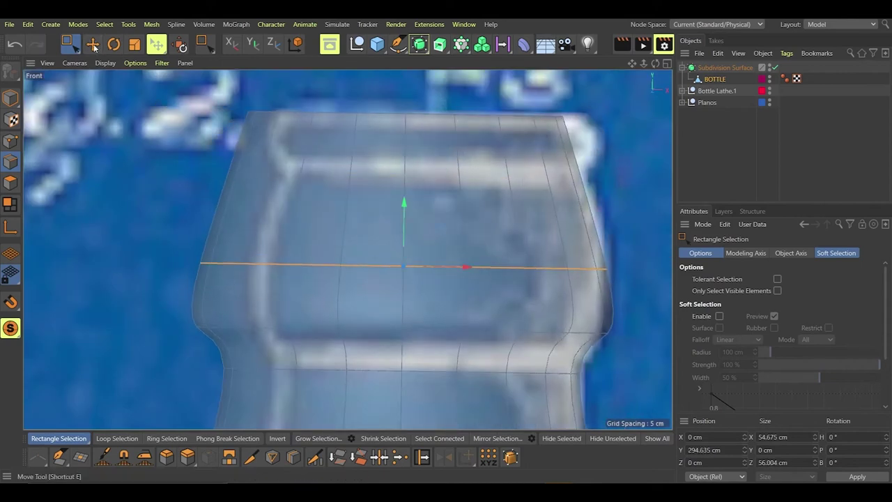
{"action": "left_click_drag", "start_coordinate": [213, 166], "coordinate": [602, 211]}
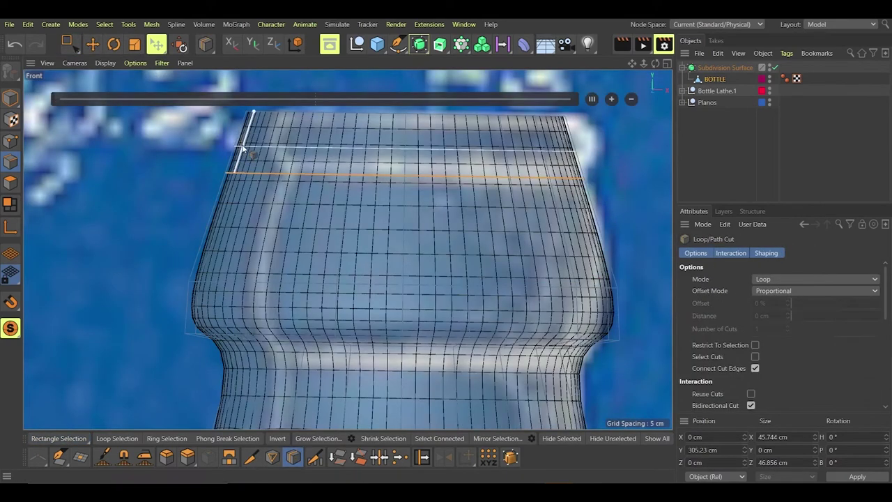
Step: Add another edge loop just below the mouth rim and scale it outward to the blueprint's lip
{"action": "left_click", "coordinate": [71, 44]}
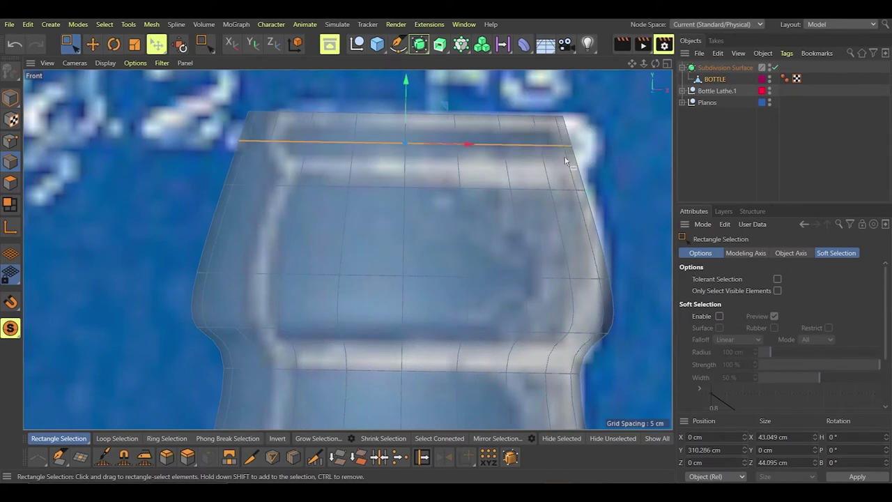
{"action": "key", "text": "t"}
{"action": "left_click_drag", "start_coordinate": [335, 162], "coordinate": [383, 153]}
{"action": "left_click_drag", "start_coordinate": [218, 109], "coordinate": [202, 108]}
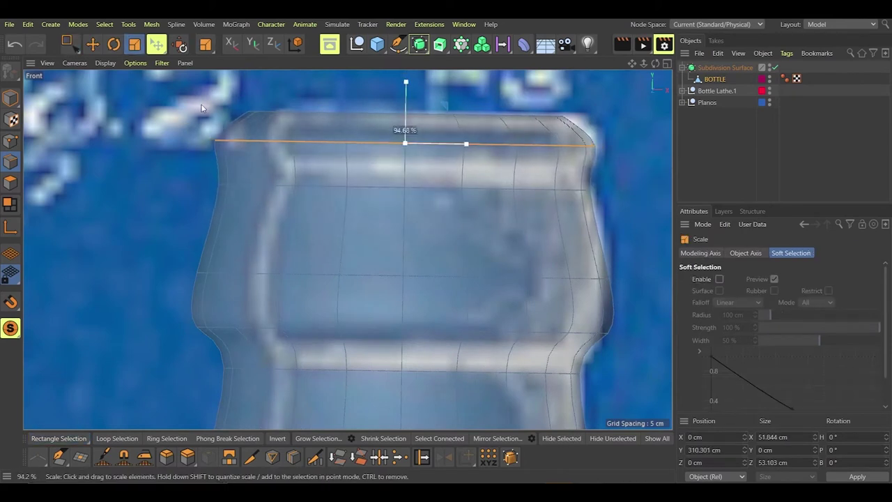
Step: Move the loop under the lip up to the blueprint's upper ridge and raise the mid-collar loop to round the collar
{"action": "left_click", "coordinate": [71, 47]}
{"action": "left_click_drag", "start_coordinate": [179, 169], "coordinate": [626, 227]}
{"action": "left_click", "coordinate": [92, 45]}
{"action": "left_click_drag", "start_coordinate": [404, 141], "coordinate": [403, 119]}
{"action": "key", "text": "t"}
{"action": "left_click_drag", "start_coordinate": [614, 244], "coordinate": [612, 269]}
{"action": "left_click", "coordinate": [71, 44]}
{"action": "left_click_drag", "start_coordinate": [143, 230], "coordinate": [652, 303]}
{"action": "left_click_drag", "start_coordinate": [406, 209], "coordinate": [406, 180]}
{"action": "left_click", "coordinate": [357, 131]}
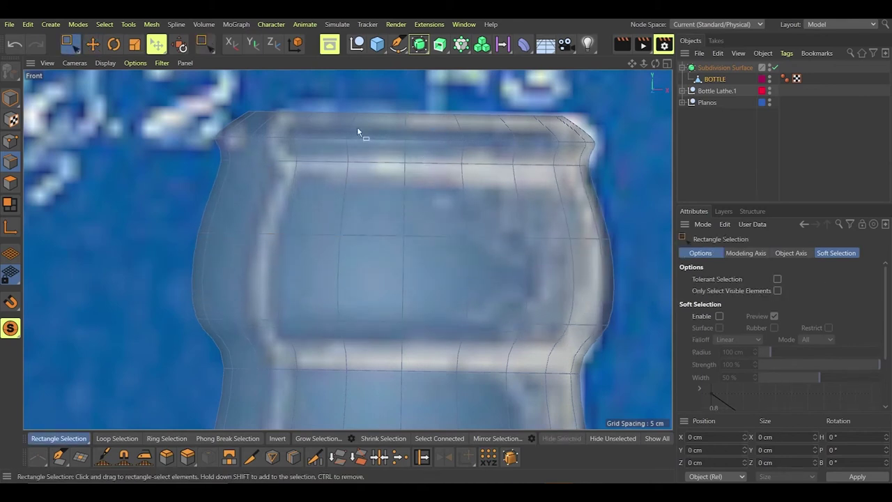
Step: Scale the top mouth rim outward and the lip loop below it slightly inward, to about 50 cm wide
{"action": "left_click_drag", "start_coordinate": [203, 128], "coordinate": [601, 154]}
{"action": "left_click_drag", "start_coordinate": [209, 87], "coordinate": [608, 132]}
{"action": "key", "text": "t"}
{"action": "mouse_move", "coordinate": [605, 124]}
{"action": "left_mouse_down"}
{"action": "mouse_move", "coordinate": [567, 113]}
{"action": "mouse_move", "coordinate": [614, 117]}
{"action": "left_mouse_up"}
{"action": "key", "text": "space"}
{"action": "left_click_drag", "start_coordinate": [191, 123], "coordinate": [635, 156]}
{"action": "key", "text": "t"}
{"action": "left_click_drag", "start_coordinate": [589, 159], "coordinate": [557, 159]}
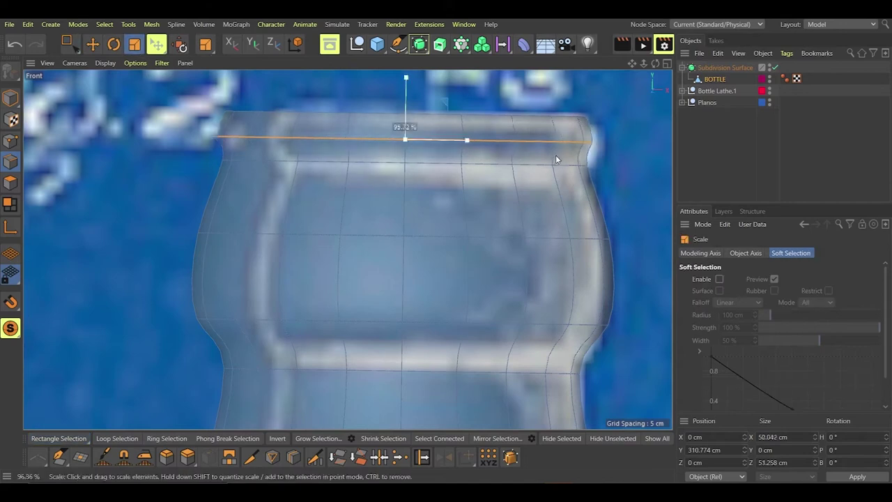
Step: Examine the reshaped mouth in perspective and the whole bottle against the front blueprint
{"action": "middle_click", "coordinate": [592, 183]}
{"action": "middle_click", "coordinate": [257, 137]}
{"action": "left_click_drag", "start_coordinate": [257, 137], "coordinate": [188, 317], "text": "alt"}
{"action": "scroll", "coordinate": [188, 317], "scroll_direction": "down", "scroll_amount": 3}
{"action": "middle_click", "coordinate": [188, 317]}
{"action": "middle_click", "coordinate": [454, 299]}
{"action": "scroll", "coordinate": [379, 189], "scroll_direction": "down", "scroll_amount": 8}
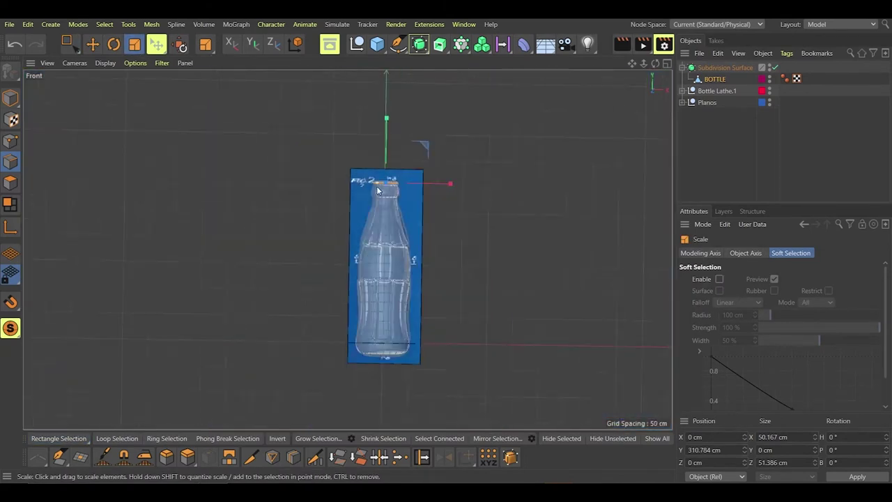
Step: Scale the fluted shoulder's edge loops above the label band to fit the front blueprint
{"action": "scroll", "coordinate": [386, 237], "scroll_direction": "up", "scroll_amount": 8}
{"action": "left_click", "coordinate": [69, 44]}
{"action": "left_click_drag", "start_coordinate": [196, 172], "coordinate": [580, 221]}
{"action": "left_click", "coordinate": [134, 45]}
{"action": "left_click_drag", "start_coordinate": [541, 190], "coordinate": [460, 185]}
{"action": "left_click", "coordinate": [69, 45]}
{"action": "left_click_drag", "start_coordinate": [186, 226], "coordinate": [502, 269]}
{"action": "left_click", "coordinate": [135, 44]}
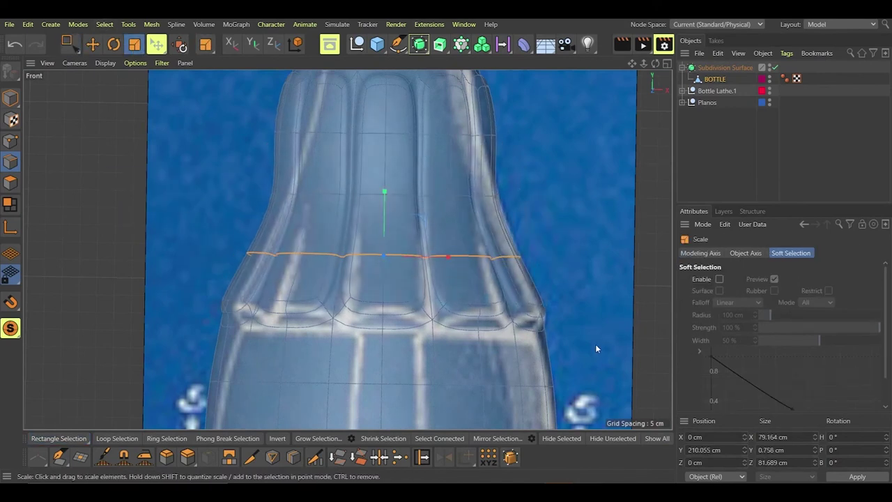
Step: Adjust the width of further edge loops along the fluted neck to follow the blueprint's outline
{"action": "scroll", "coordinate": [502, 307], "scroll_direction": "down", "scroll_amount": 5}
{"action": "scroll", "coordinate": [439, 192], "scroll_direction": "up", "scroll_amount": 8}
{"action": "left_click", "coordinate": [70, 44]}
{"action": "left_click_drag", "start_coordinate": [184, 234], "coordinate": [516, 253]}
{"action": "left_click", "coordinate": [134, 44]}
{"action": "left_click", "coordinate": [66, 45]}
{"action": "scroll", "coordinate": [411, 258], "scroll_direction": "down", "scroll_amount": 4}
{"action": "left_click_drag", "start_coordinate": [184, 237], "coordinate": [557, 319]}
{"action": "left_click", "coordinate": [134, 45]}
Step: Scale the upper neck's edge loops inward toward the blueprint's outline below the mouth collar
{"action": "scroll", "coordinate": [474, 306], "scroll_direction": "down", "scroll_amount": 5}
{"action": "left_click", "coordinate": [70, 44]}
{"action": "left_click_drag", "start_coordinate": [242, 280], "coordinate": [601, 359]}
{"action": "left_click", "coordinate": [135, 43]}
{"action": "left_click_drag", "start_coordinate": [551, 299], "coordinate": [491, 291]}
{"action": "left_click", "coordinate": [71, 44]}
{"action": "left_click", "coordinate": [110, 69]}
{"action": "left_click_drag", "start_coordinate": [265, 224], "coordinate": [551, 278]}
{"action": "left_click", "coordinate": [134, 45]}
{"action": "left_click", "coordinate": [66, 45]}
Step: Cut a new edge loop just below the mouth collar's bottom edge to sharpen the transition to the neck
{"action": "left_click_drag", "start_coordinate": [256, 188], "coordinate": [340, 212]}
{"action": "key", "text": "k"}
{"action": "key", "text": "l"}
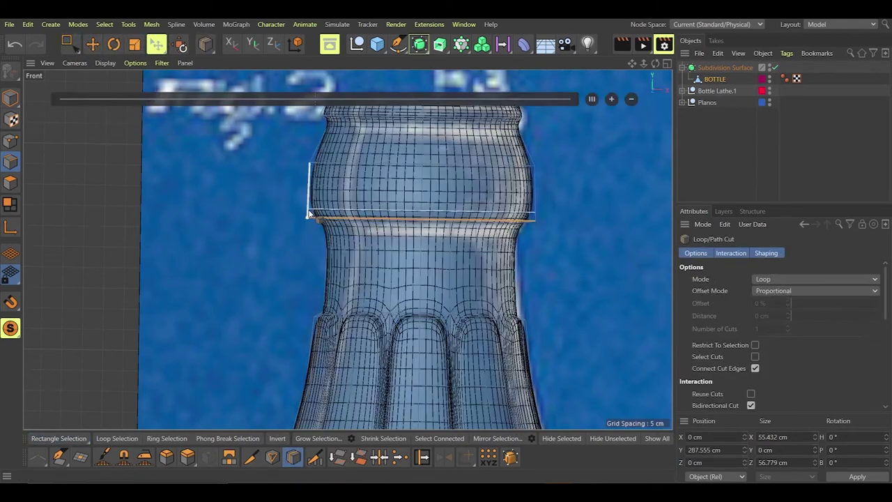
{"action": "left_click", "coordinate": [328, 233]}
{"action": "left_click", "coordinate": [70, 44]}
{"action": "left_click_drag", "start_coordinate": [281, 222], "coordinate": [555, 237]}
{"action": "left_click_drag", "start_coordinate": [295, 215], "coordinate": [549, 237]}
Step: Try to scale the two waist edge loops of the fluted lower body inward toward the front blueprint
{"action": "left_click", "coordinate": [47, 62]}
{"action": "left_click", "coordinate": [136, 82]}
{"action": "left_click", "coordinate": [48, 64]}
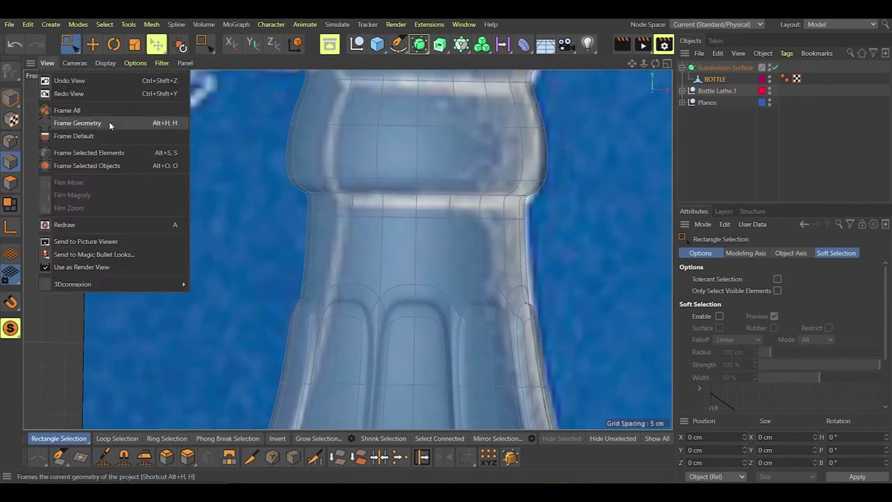
{"action": "left_click", "coordinate": [107, 135]}
{"action": "middle_click_drag", "start_coordinate": [377, 224], "coordinate": [460, 418], "text": "alt"}
{"action": "scroll", "coordinate": [415, 313], "scroll_direction": "up", "scroll_amount": 8}
{"action": "scroll", "coordinate": [429, 286], "scroll_direction": "down", "scroll_amount": 8}
{"action": "scroll", "coordinate": [428, 331], "scroll_direction": "up", "scroll_amount": 8}
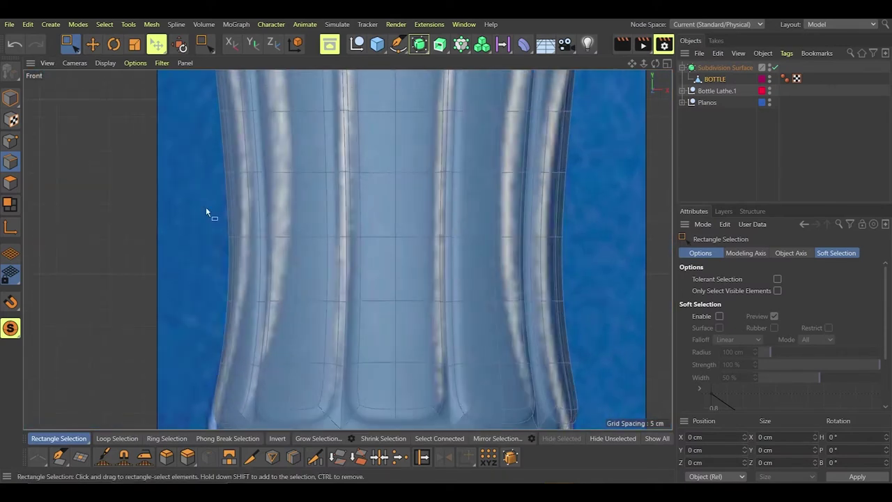
{"action": "left_click_drag", "start_coordinate": [207, 208], "coordinate": [585, 268]}
{"action": "key", "text": "t"}
{"action": "left_click_drag", "start_coordinate": [537, 304], "coordinate": [508, 277]}
{"action": "left_click", "coordinate": [67, 43]}
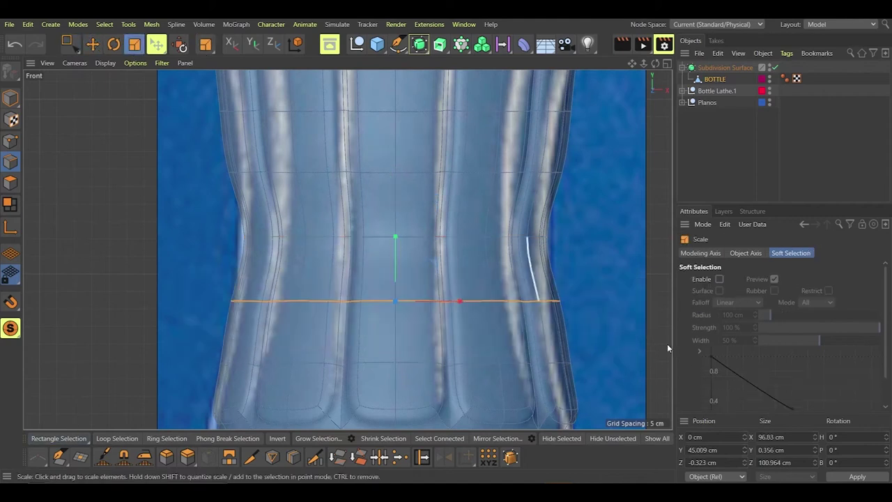
{"action": "left_click", "coordinate": [134, 44]}
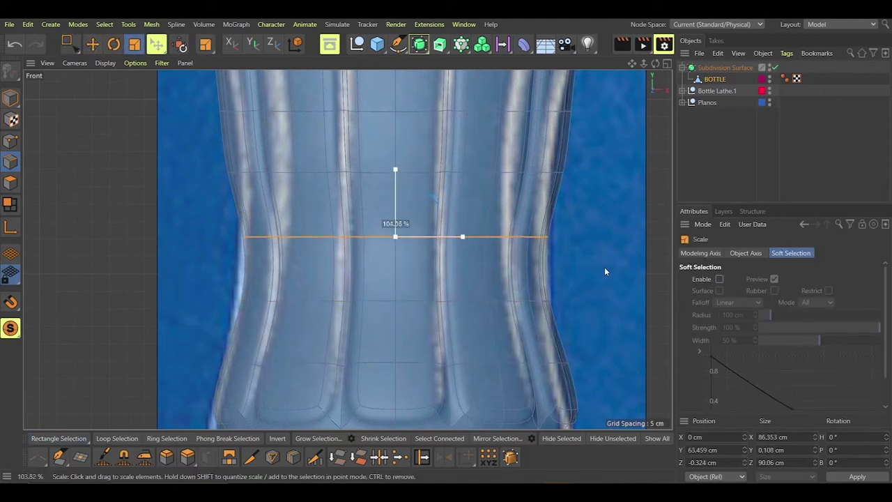
Step: Select the lower body's waist edge loops one at a time and scale each slightly inward to the blueprint's outline
{"action": "scroll", "coordinate": [426, 245], "scroll_direction": "down", "scroll_amount": 4}
{"action": "scroll", "coordinate": [319, 341], "scroll_direction": "up", "scroll_amount": 4}
{"action": "middle_click_drag", "start_coordinate": [318, 341], "coordinate": [327, 344], "text": "alt"}
{"action": "left_click", "coordinate": [73, 50]}
{"action": "left_click_drag", "start_coordinate": [154, 236], "coordinate": [621, 299]}
{"action": "left_click", "coordinate": [134, 49]}
{"action": "left_click_drag", "start_coordinate": [584, 269], "coordinate": [569, 260]}
{"action": "middle_click_drag", "start_coordinate": [569, 260], "coordinate": [599, 341], "text": "alt"}
{"action": "left_click", "coordinate": [72, 45]}
{"action": "left_click_drag", "start_coordinate": [196, 268], "coordinate": [633, 302]}
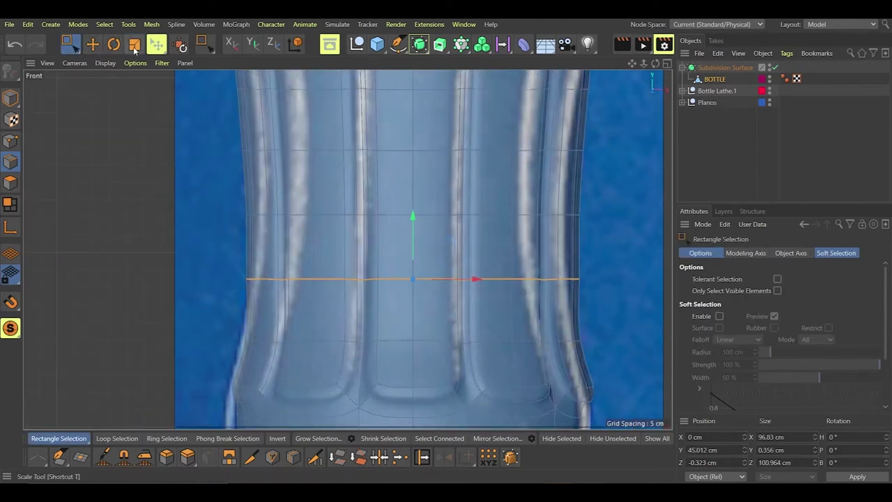
{"action": "left_click", "coordinate": [134, 46]}
{"action": "left_click_drag", "start_coordinate": [584, 269], "coordinate": [576, 266]}
Step: Scale the edge loops of the fluted body between the waist and the label band slightly inward
{"action": "left_click", "coordinate": [74, 46]}
{"action": "left_click_drag", "start_coordinate": [213, 191], "coordinate": [566, 209]}
{"action": "left_click", "coordinate": [135, 46]}
{"action": "middle_click_drag", "start_coordinate": [566, 209], "coordinate": [585, 319], "text": "alt"}
{"action": "left_click", "coordinate": [72, 46]}
{"action": "left_click_drag", "start_coordinate": [209, 235], "coordinate": [632, 282]}
{"action": "left_click", "coordinate": [135, 46]}
{"action": "left_click_drag", "start_coordinate": [611, 250], "coordinate": [590, 246]}
{"action": "left_click", "coordinate": [71, 46]}
{"action": "left_click_drag", "start_coordinate": [220, 193], "coordinate": [584, 212]}
{"action": "left_click", "coordinate": [134, 46]}
Step: Examine how the label band and fluted body match the front blueprint, and check the bottle in perspective
{"action": "middle_click_drag", "start_coordinate": [584, 212], "coordinate": [531, 405], "text": "alt"}
{"action": "scroll", "coordinate": [352, 291], "scroll_direction": "down", "scroll_amount": 10}
{"action": "scroll", "coordinate": [351, 291], "scroll_direction": "up", "scroll_amount": 10}
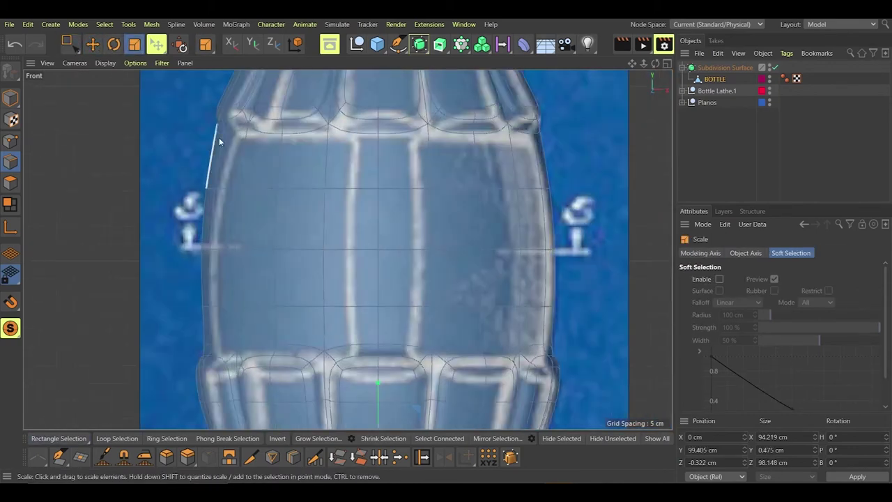
{"action": "middle_click", "coordinate": [293, 262]}
{"action": "middle_click", "coordinate": [286, 181]}
{"action": "left_click_drag", "start_coordinate": [348, 349], "coordinate": [421, 362], "text": "alt"}
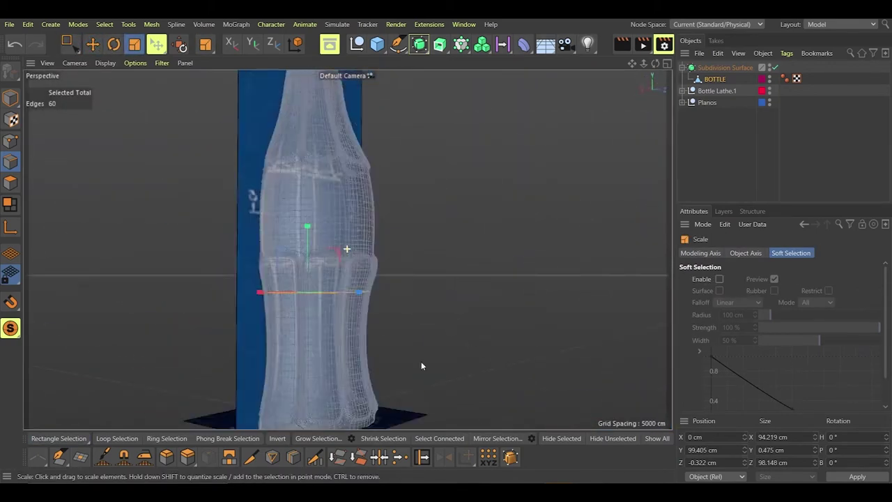
{"action": "middle_click", "coordinate": [421, 364]}
{"action": "middle_click", "coordinate": [421, 364]}
Step: Select the edges on the underside of the bottle's base and raise them about 1 cm
{"action": "scroll", "coordinate": [411, 280], "scroll_direction": "up", "scroll_amount": 10}
{"action": "left_click", "coordinate": [71, 46]}
{"action": "left_click_drag", "start_coordinate": [223, 295], "coordinate": [593, 343]}
{"action": "scroll", "coordinate": [413, 327], "scroll_direction": "down", "scroll_amount": 2}
{"action": "left_click_drag", "start_coordinate": [411, 252], "coordinate": [411, 238]}
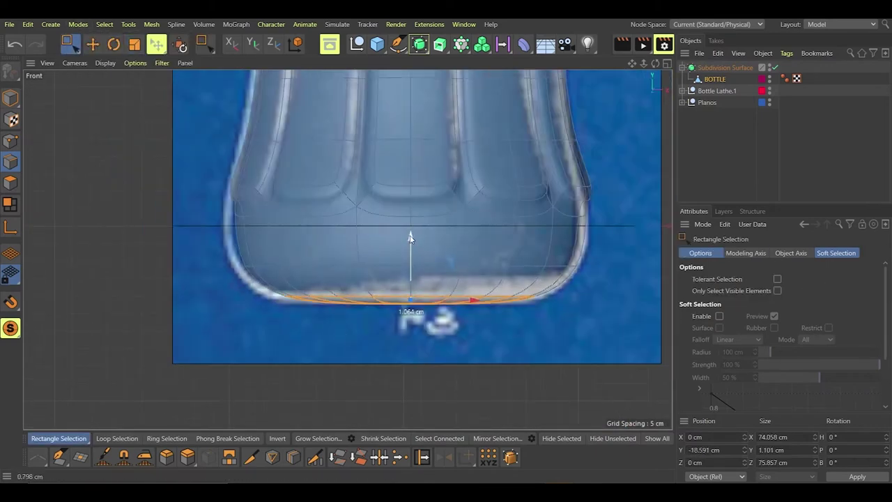
Step: Scale the selected edges on the underside of the bottle's base to fit the blueprint's bottom outline
{"action": "key", "text": "t"}
{"action": "left_click_drag", "start_coordinate": [551, 370], "coordinate": [650, 335]}
{"action": "left_click", "coordinate": [69, 43]}
{"action": "left_click", "coordinate": [136, 46]}
{"action": "left_click_drag", "start_coordinate": [526, 314], "coordinate": [465, 314]}
Step: Select the edge loop just above the base's rounded bottom corner, scale it slightly outward to the blueprint's outline, and deselect it
{"action": "left_click", "coordinate": [70, 45]}
{"action": "left_click_drag", "start_coordinate": [136, 226], "coordinate": [643, 282]}
{"action": "left_click", "coordinate": [168, 237]}
{"action": "left_click_drag", "start_coordinate": [168, 238], "coordinate": [627, 281]}
{"action": "left_click_drag", "start_coordinate": [410, 200], "coordinate": [460, 195]}
{"action": "key", "text": "t"}
{"action": "left_click_drag", "start_coordinate": [610, 317], "coordinate": [626, 314]}
{"action": "left_click", "coordinate": [78, 25]}
{"action": "left_click", "coordinate": [78, 34]}
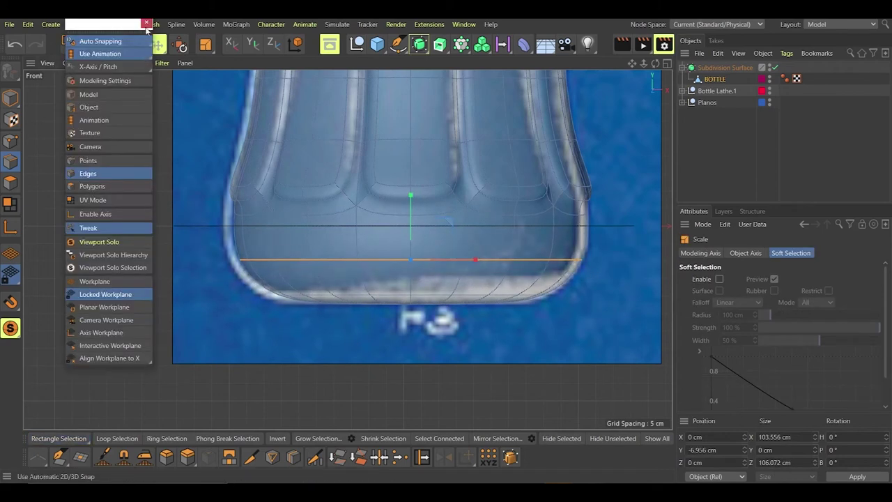
{"action": "left_click", "coordinate": [146, 24]}
{"action": "left_click", "coordinate": [70, 44]}
{"action": "left_click", "coordinate": [163, 313]}
Step: Select the edge loop around the upper edge of the bottle's label band with Loop Selection
{"action": "scroll", "coordinate": [163, 313], "scroll_direction": "up", "scroll_amount": 2}
{"action": "scroll", "coordinate": [157, 307], "scroll_direction": "down", "scroll_amount": 12}
{"action": "middle_click_drag", "start_coordinate": [129, 182], "coordinate": [380, 301], "text": "alt"}
{"action": "scroll", "coordinate": [402, 380], "scroll_direction": "up", "scroll_amount": 5}
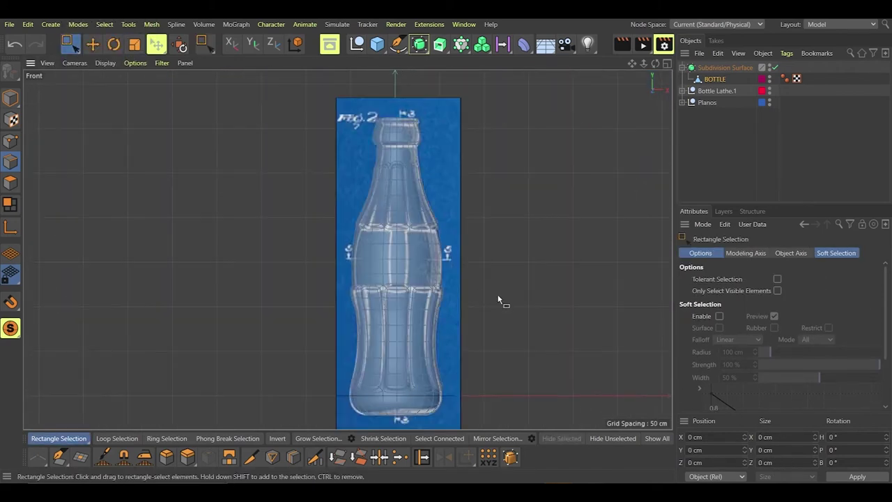
{"action": "middle_click_drag", "start_coordinate": [371, 238], "coordinate": [312, 235], "text": "alt"}
{"action": "left_click", "coordinate": [715, 79]}
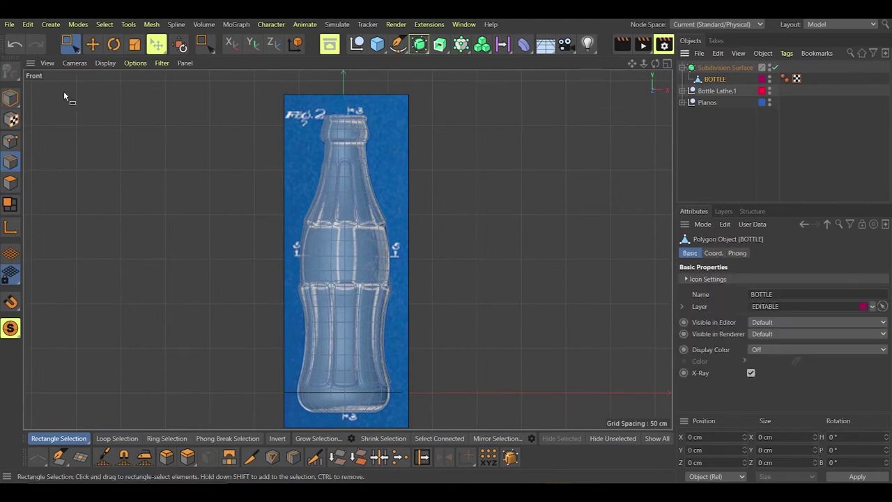
{"action": "left_click", "coordinate": [71, 46]}
{"action": "left_click", "coordinate": [133, 60]}
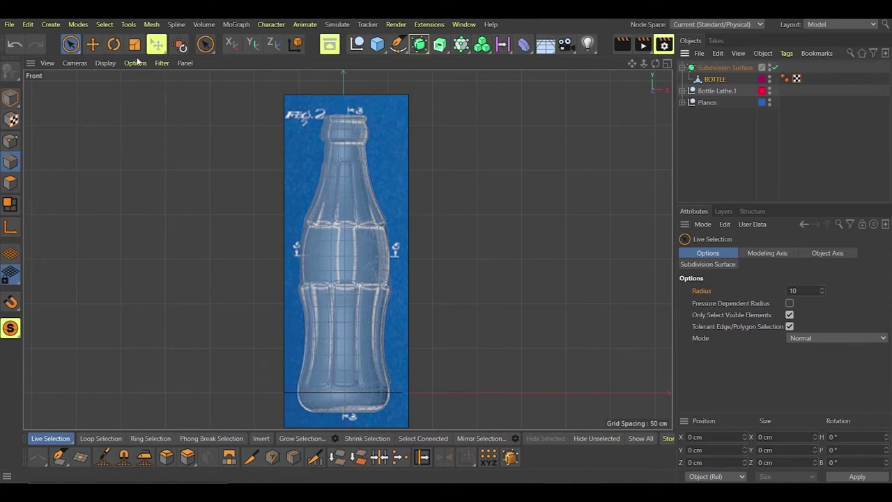
{"action": "left_click", "coordinate": [130, 25]}
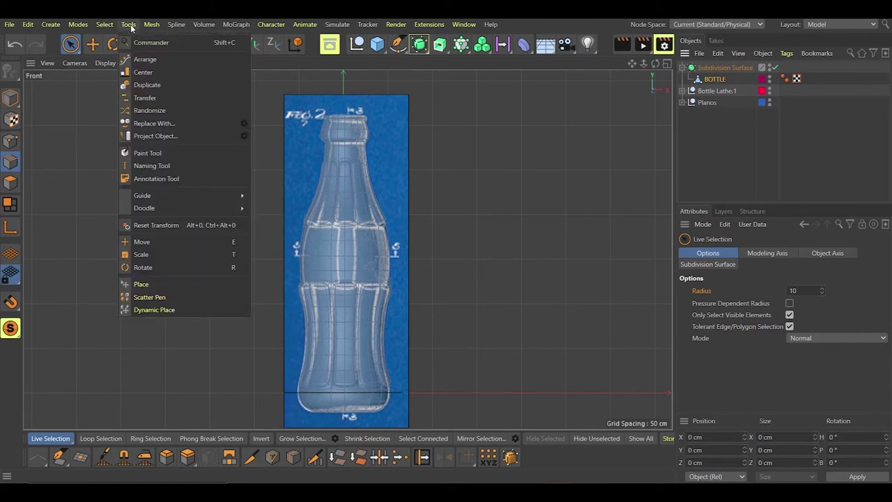
{"action": "mouse_move", "coordinate": [105, 24]}
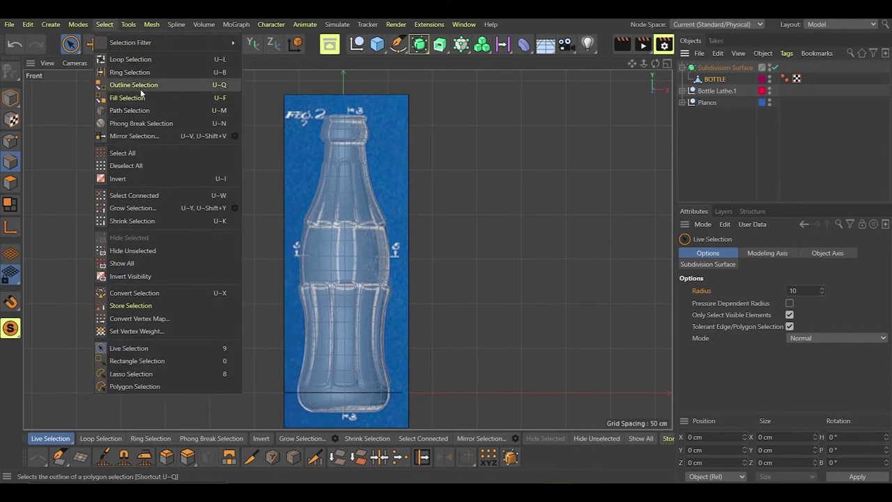
{"action": "left_click", "coordinate": [139, 61]}
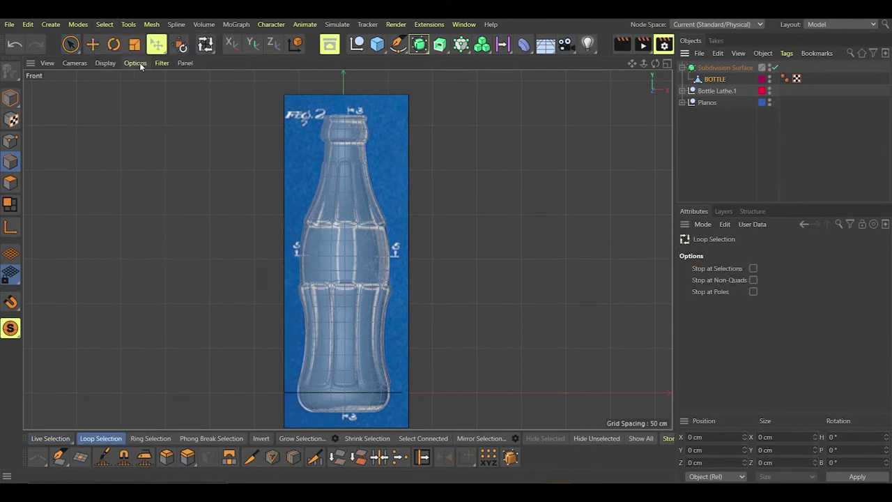
{"action": "left_click", "coordinate": [352, 229]}
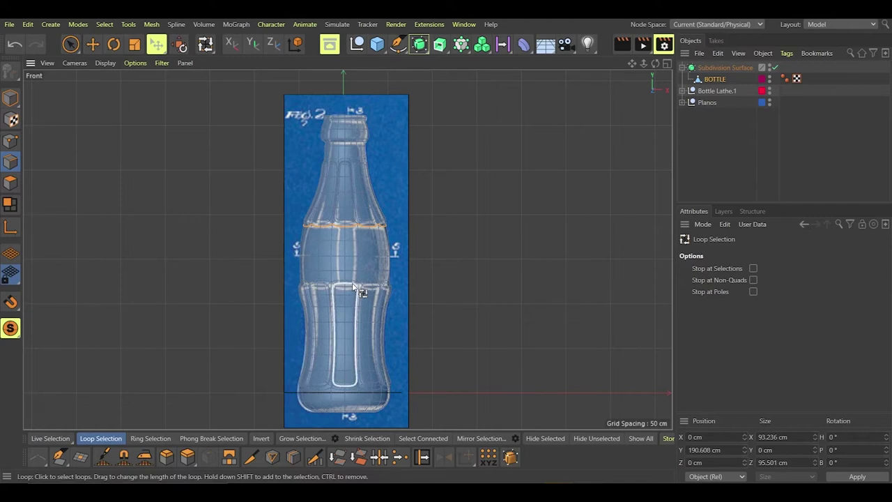
Step: Apply subdivision surface weights to the two edge loops bordering the bottle's smooth middle band
{"action": "scroll", "coordinate": [353, 286], "scroll_direction": "up", "scroll_amount": 4}
{"action": "left_click", "coordinate": [354, 285], "text": "shift"}
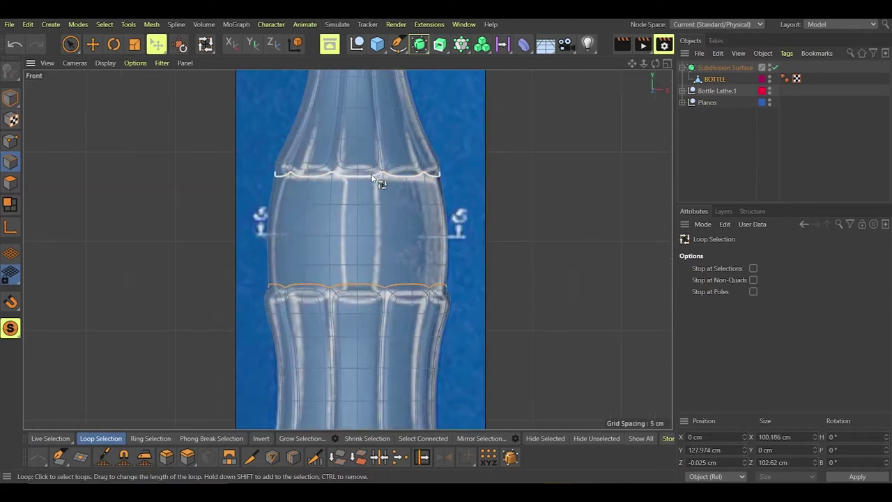
{"action": "middle_click", "coordinate": [492, 217]}
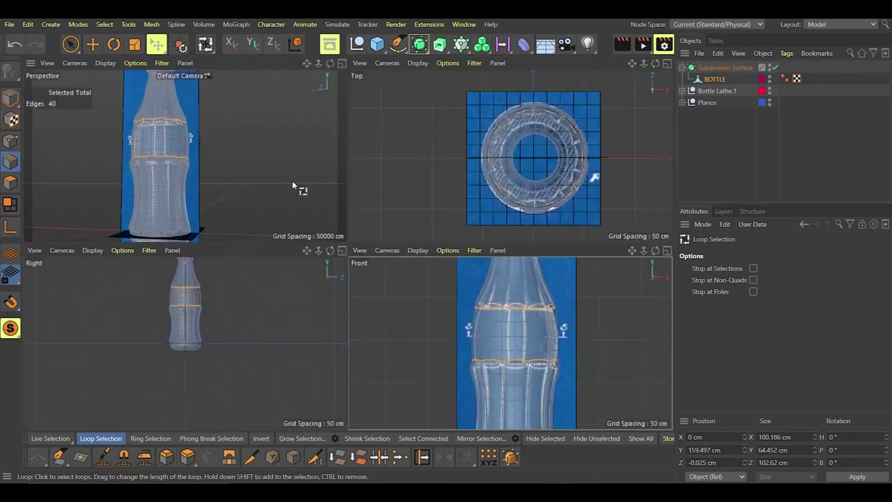
{"action": "middle_click", "coordinate": [293, 183]}
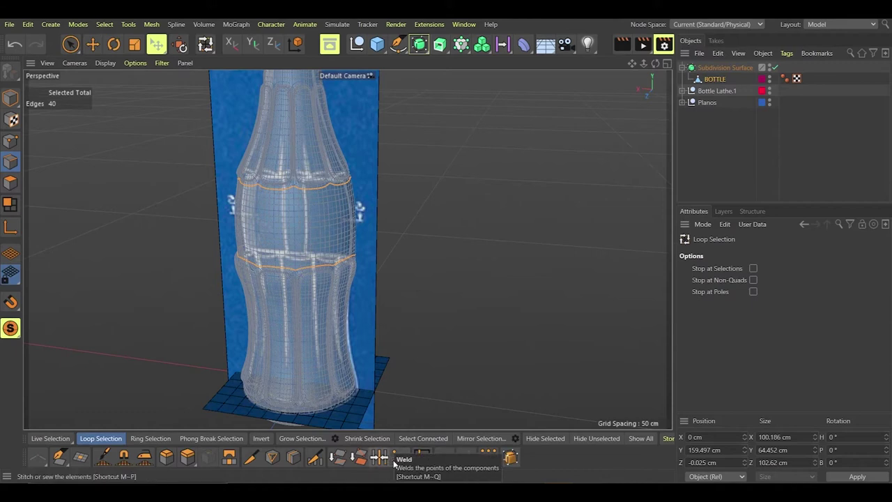
{"action": "left_click", "coordinate": [151, 24]}
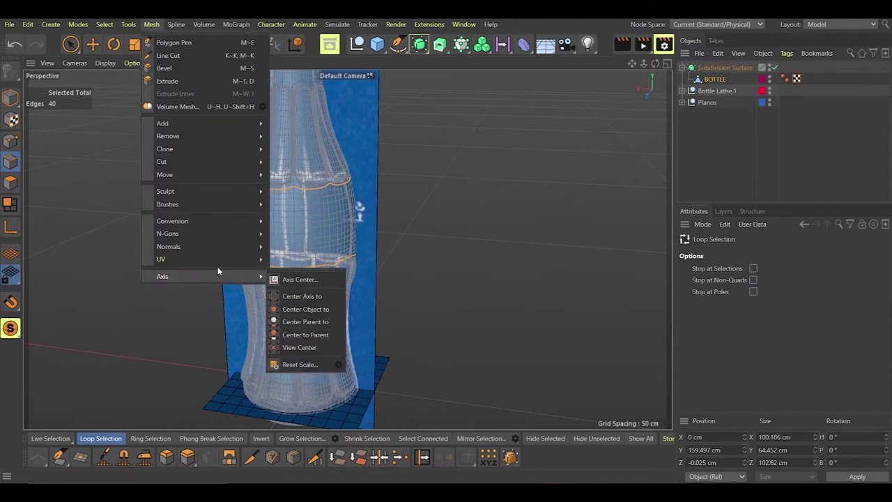
{"action": "mouse_move", "coordinate": [218, 263]}
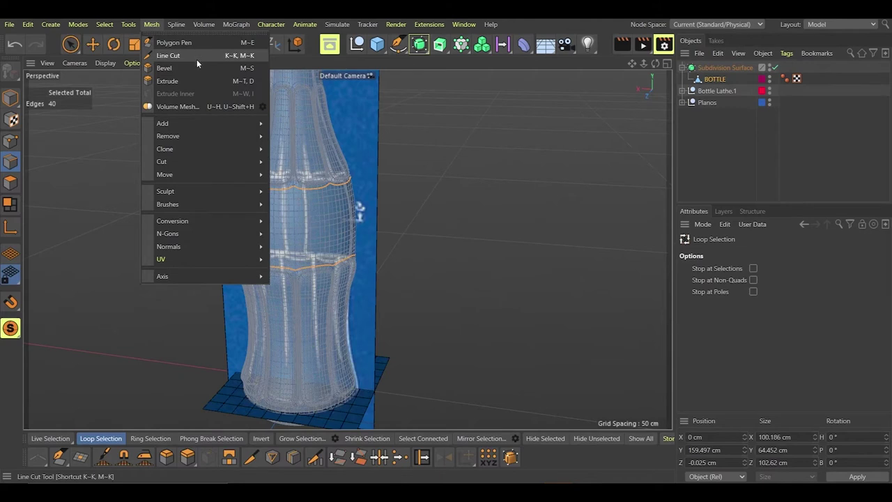
{"action": "mouse_move", "coordinate": [219, 120]}
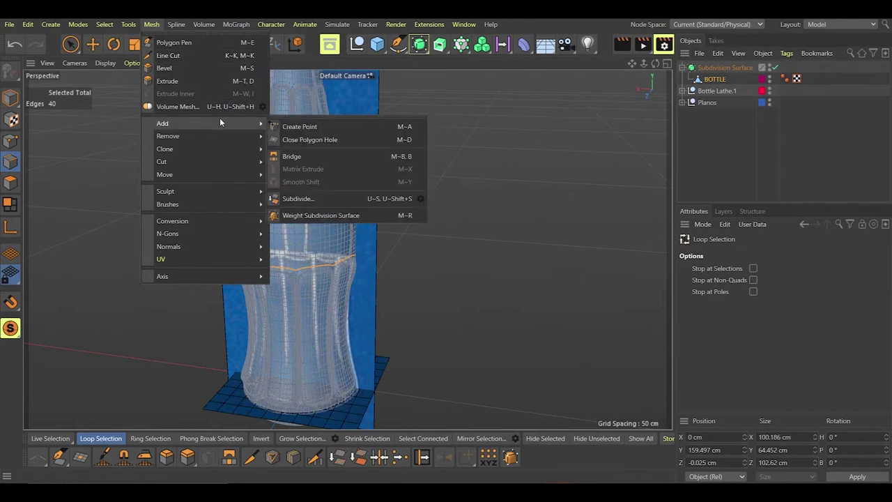
{"action": "left_click", "coordinate": [333, 216]}
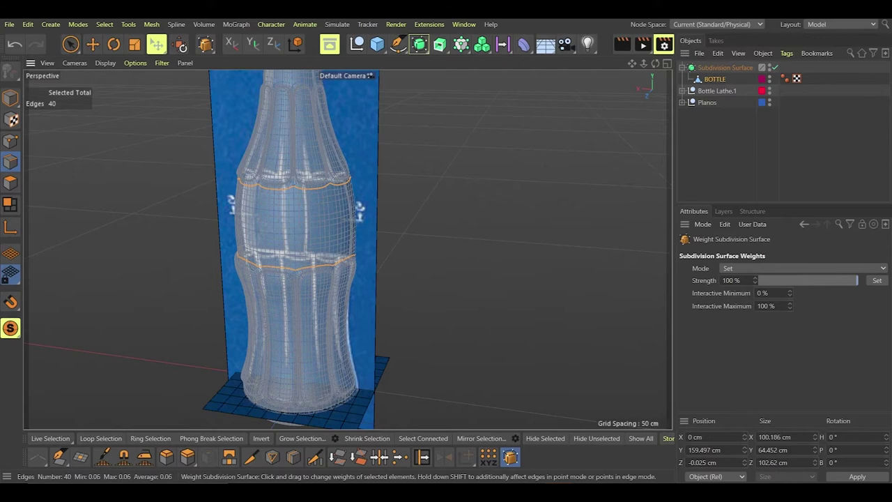
{"action": "left_click_drag", "start_coordinate": [361, 232], "coordinate": [381, 231]}
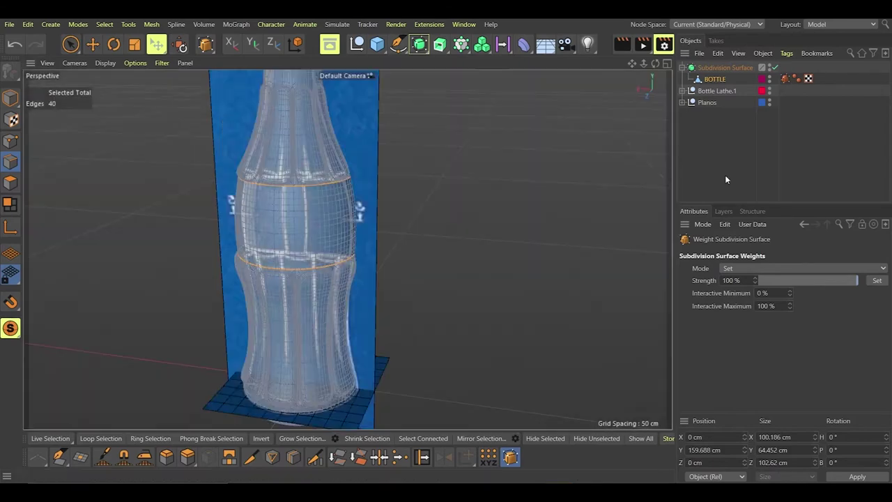
Step: Turn off X-Ray on the Subdivision Surface object and inspect the panel ends beside the middle band
{"action": "left_click", "coordinate": [725, 68]}
{"action": "left_click", "coordinate": [751, 373]}
{"action": "scroll", "coordinate": [326, 235], "scroll_direction": "up", "scroll_amount": 3}
{"action": "left_click_drag", "start_coordinate": [326, 235], "coordinate": [311, 268], "text": "alt"}
{"action": "scroll", "coordinate": [380, 223], "scroll_direction": "down", "scroll_amount": 3}
{"action": "scroll", "coordinate": [399, 242], "scroll_direction": "up", "scroll_amount": 6}
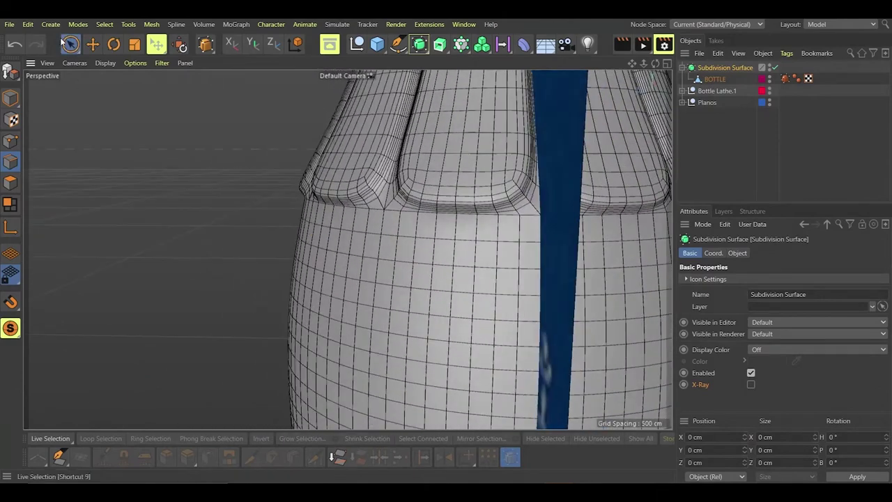
Step: Activate Live Selection in Polygons mode on the BOTTLE object for the top ends of the neck panels
{"action": "left_click", "coordinate": [70, 44]}
{"action": "left_click", "coordinate": [716, 79]}
{"action": "left_click_drag", "start_coordinate": [285, 168], "coordinate": [465, 329], "text": "alt"}
{"action": "scroll", "coordinate": [430, 311], "scroll_direction": "down", "scroll_amount": 3}
{"action": "scroll", "coordinate": [309, 123], "scroll_direction": "up", "scroll_amount": 4}
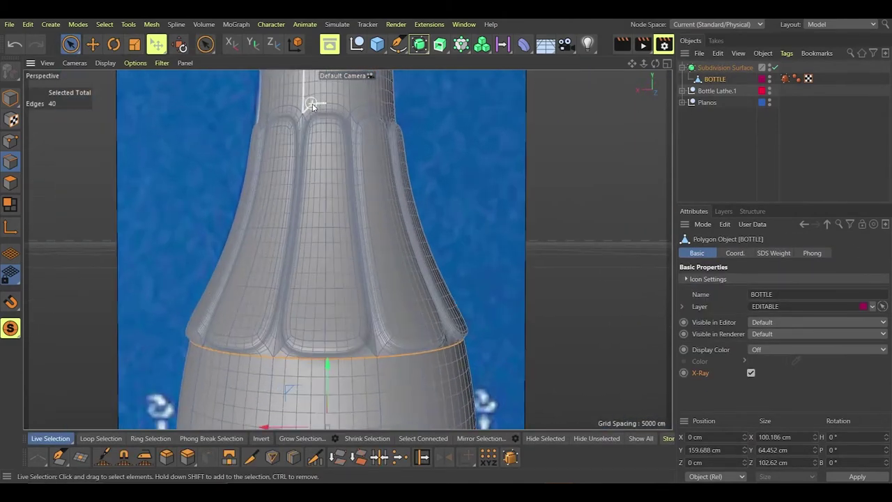
{"action": "left_click_drag", "start_coordinate": [311, 105], "coordinate": [316, 219], "text": "alt"}
{"action": "scroll", "coordinate": [312, 151], "scroll_direction": "up", "scroll_amount": 3}
{"action": "left_click_drag", "start_coordinate": [311, 150], "coordinate": [333, 178], "text": "alt"}
{"action": "left_click_drag", "start_coordinate": [459, 329], "coordinate": [436, 312], "text": "alt"}
{"action": "left_click", "coordinate": [425, 289]}
{"action": "left_click", "coordinate": [10, 183]}
Step: Try to merge the four polygons at the top end of a neck panel into one
{"action": "left_click_drag", "start_coordinate": [380, 283], "coordinate": [411, 286]}
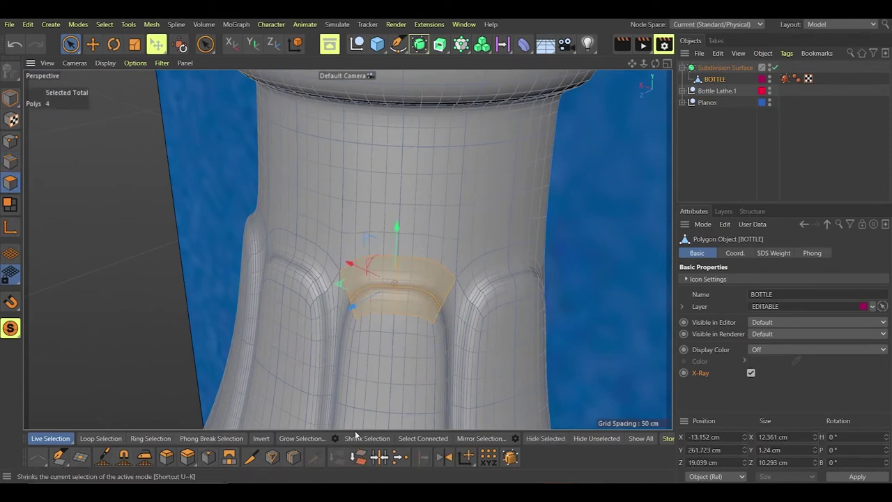
{"action": "left_click", "coordinate": [151, 28]}
{"action": "mouse_move", "coordinate": [182, 135]}
{"action": "left_click", "coordinate": [288, 183]}
{"action": "left_click_drag", "start_coordinate": [419, 319], "coordinate": [422, 279], "text": "alt"}
{"action": "left_click", "coordinate": [427, 260]}
{"action": "key", "text": "ctrl+z"}
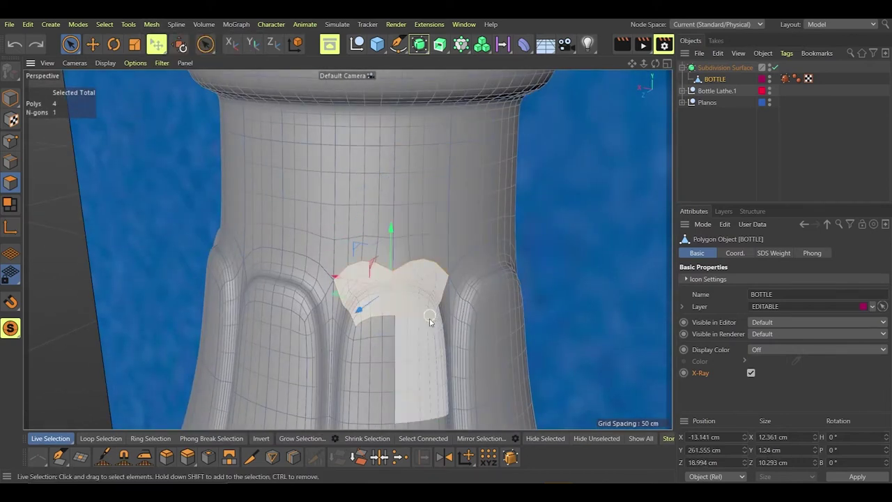
{"action": "key", "text": "ctrl+z"}
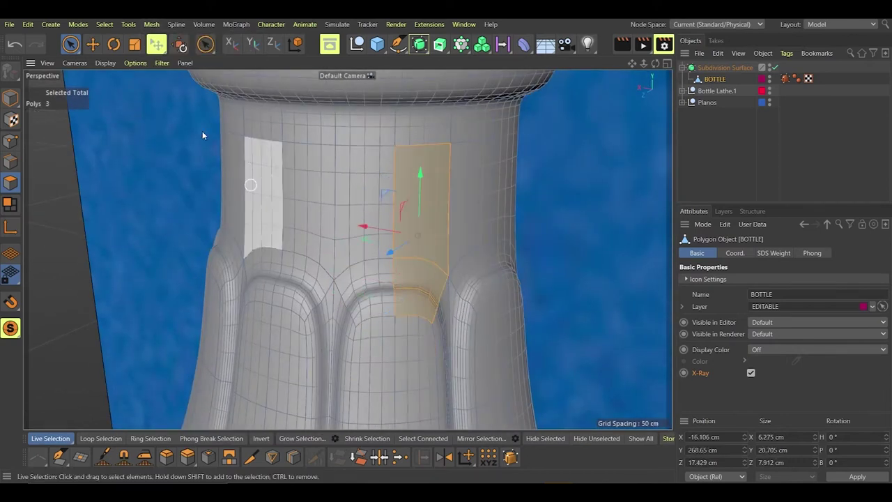
Step: Try to merge the polygons at the neck panel's top end in smaller groups
{"action": "left_click", "coordinate": [180, 44]}
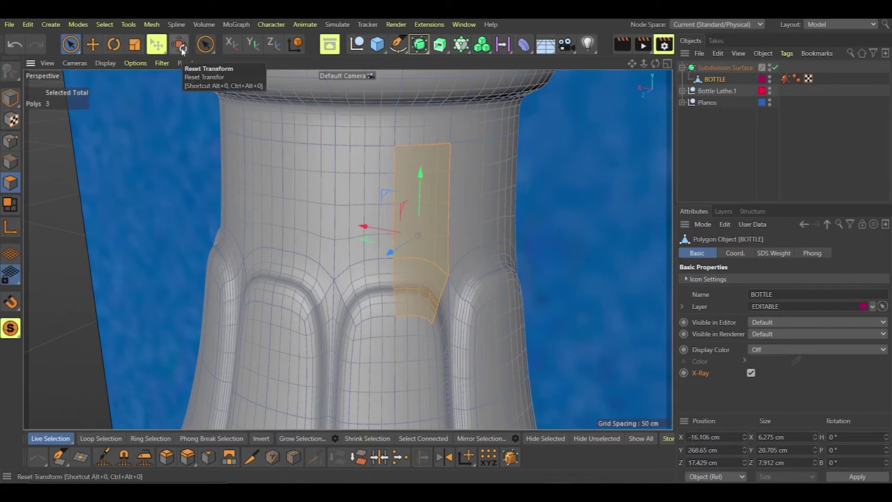
{"action": "left_click", "coordinate": [152, 24]}
{"action": "mouse_move", "coordinate": [209, 136]}
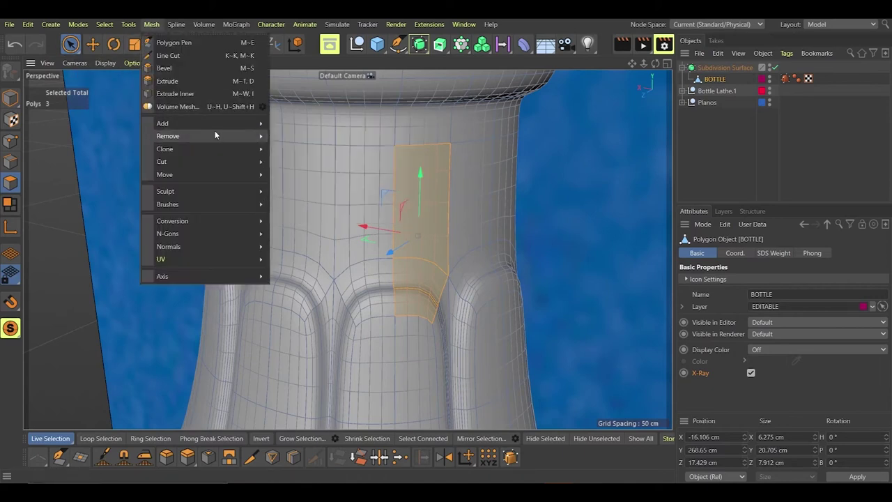
{"action": "left_click", "coordinate": [313, 185]}
{"action": "left_click_drag", "start_coordinate": [376, 303], "coordinate": [368, 273]}
{"action": "left_click", "coordinate": [359, 458]}
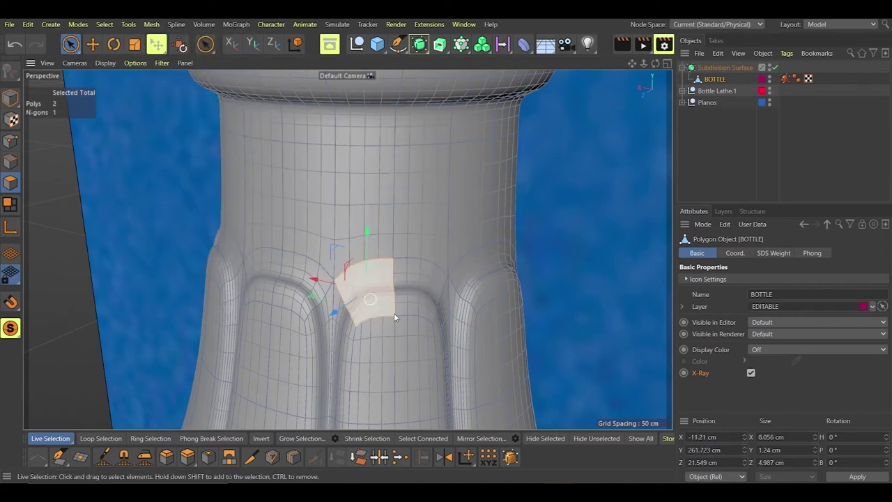
{"action": "left_click_drag", "start_coordinate": [417, 356], "coordinate": [412, 286]}
{"action": "left_click_drag", "start_coordinate": [412, 284], "coordinate": [298, 260], "text": "alt"}
{"action": "key", "text": "ctrl+z"}
Step: In Edges mode, dissolve the arched horizontal edges at the top end of the neck panel
{"action": "left_click", "coordinate": [11, 161]}
{"action": "left_click", "coordinate": [419, 262]}
{"action": "left_click", "coordinate": [359, 457]}
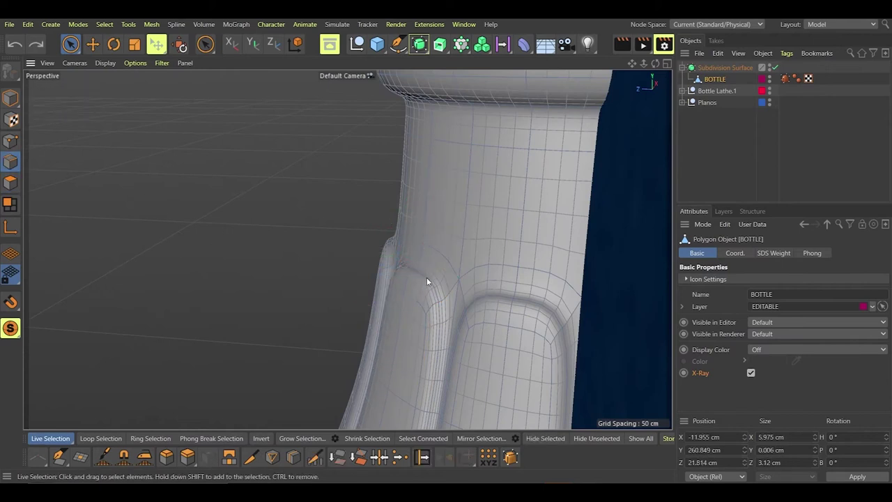
{"action": "scroll", "coordinate": [427, 293], "scroll_direction": "up", "scroll_amount": 5}
{"action": "double_click", "coordinate": [379, 296]}
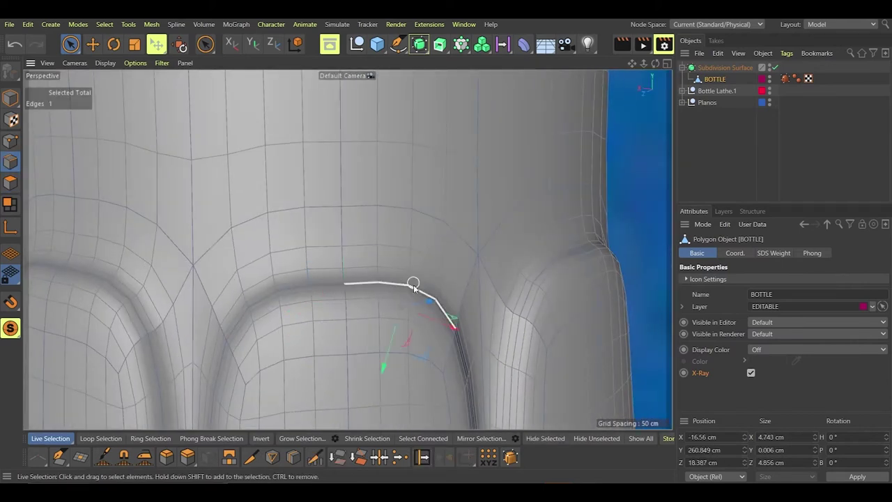
{"action": "double_click", "coordinate": [405, 251], "text": "shift"}
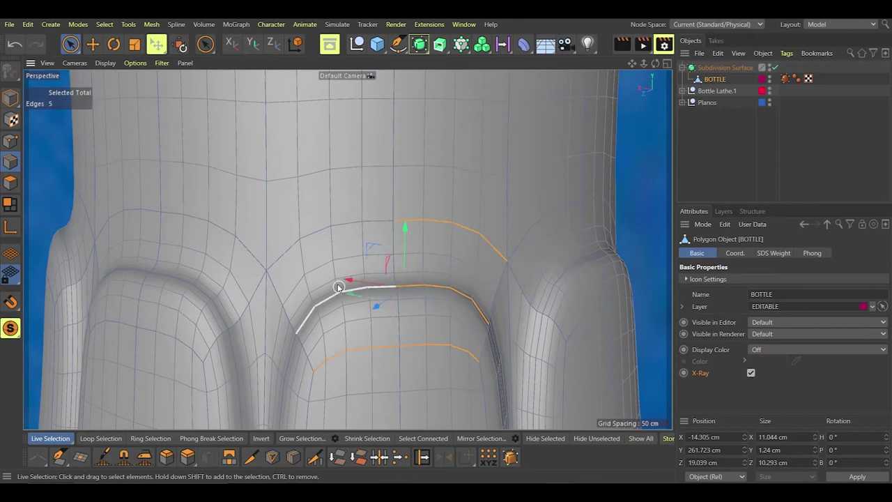
{"action": "left_click", "coordinate": [359, 458]}
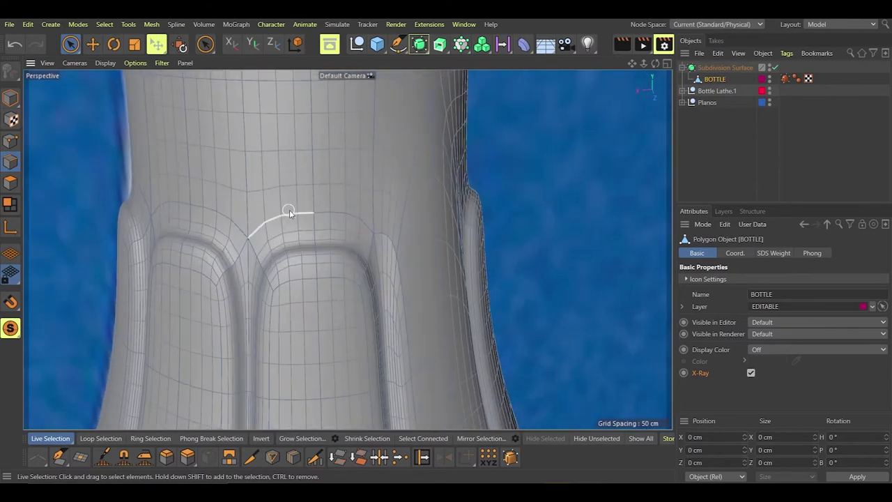
Step: Try to remove the arched edges at the top end of the adjacent neck panel
{"action": "left_click", "coordinate": [307, 242]}
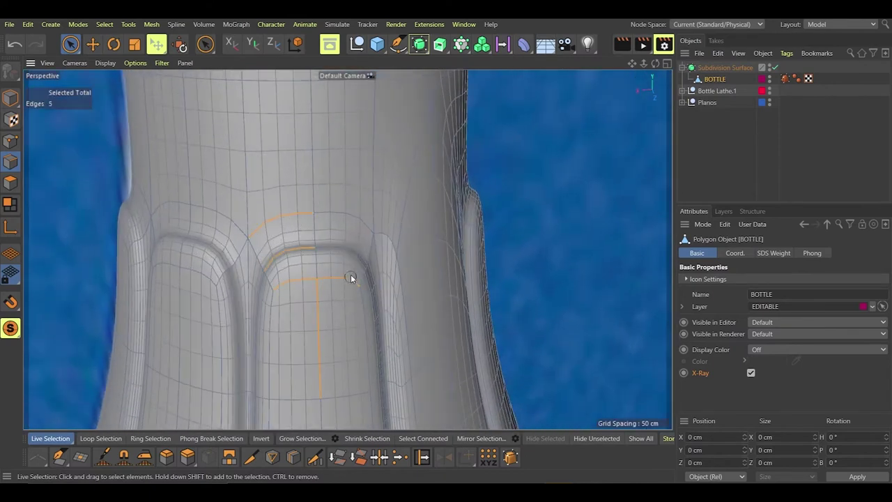
{"action": "left_click", "coordinate": [325, 370], "text": "ctrl"}
{"action": "key", "text": "m"}
{"action": "key", "text": "m"}
{"action": "key", "text": "ctrl+z"}
Step: Dissolve the arched edges closing the top ends of the next neck panels
{"action": "left_click", "coordinate": [376, 307]}
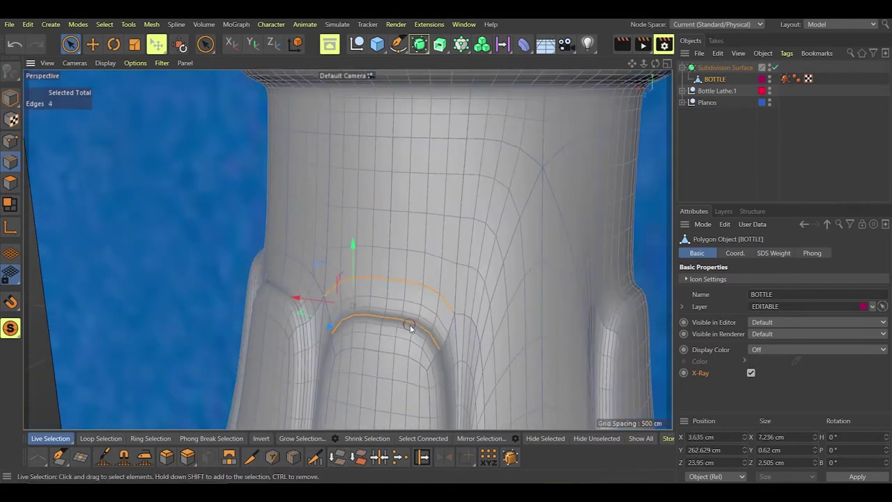
{"action": "left_click", "coordinate": [410, 326], "text": "ctrl"}
{"action": "left_click", "coordinate": [426, 139], "text": "shift"}
{"action": "left_click", "coordinate": [361, 133], "text": "shift"}
{"action": "left_click", "coordinate": [316, 457]}
{"action": "key", "text": "ctrl+z"}
{"action": "left_click", "coordinate": [420, 328]}
{"action": "left_click", "coordinate": [361, 315]}
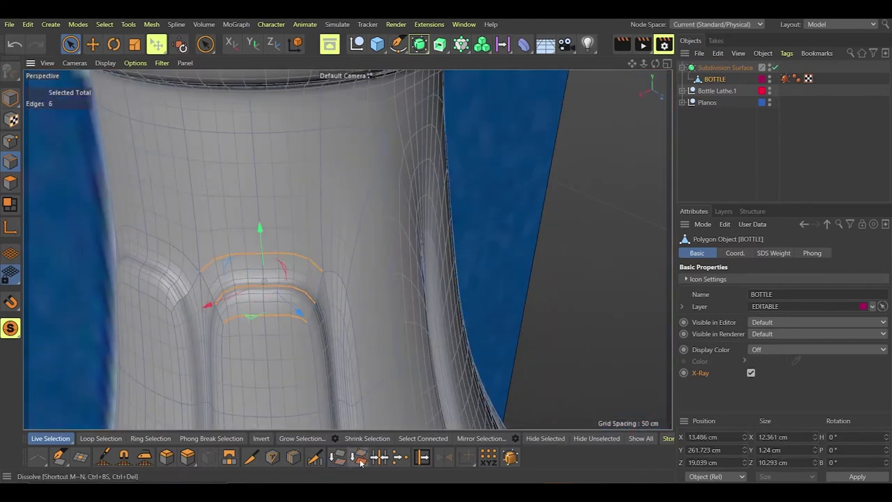
{"action": "left_click", "coordinate": [360, 459]}
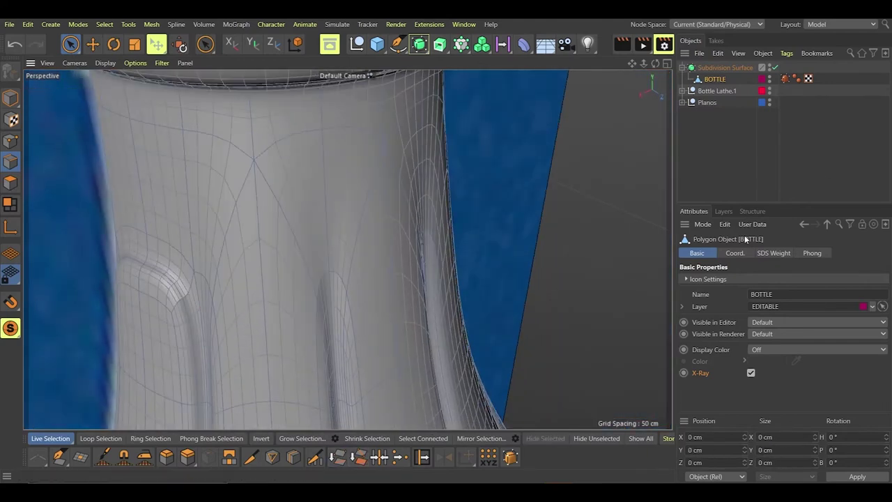
Step: Hide the Planos reference layer in the viewport
{"action": "left_click", "coordinate": [724, 210]}
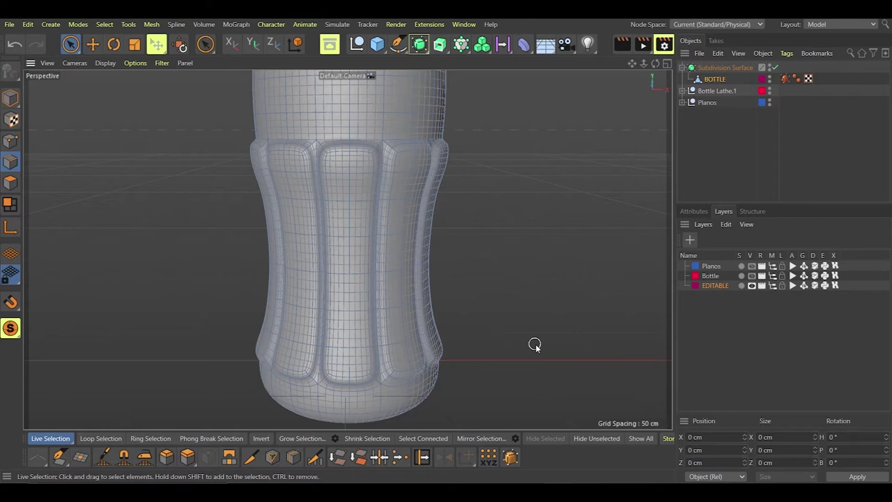
Step: Select the curved horizontal edges at the bottom ends of three adjacent lower-body panels, leaving out stray edges between them
{"action": "scroll", "coordinate": [259, 401], "scroll_direction": "up", "scroll_amount": 4}
{"action": "left_click_drag", "start_coordinate": [398, 347], "coordinate": [369, 371], "text": "alt"}
{"action": "left_click_drag", "start_coordinate": [343, 318], "coordinate": [359, 352]}
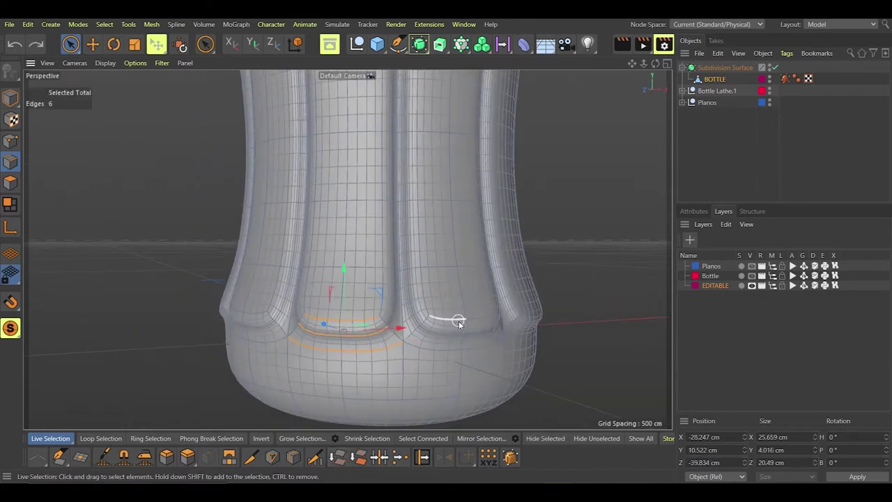
{"action": "key", "text": "ctrl+BackSpace"}
{"action": "left_click_drag", "start_coordinate": [446, 318], "coordinate": [448, 351]}
{"action": "left_click_drag", "start_coordinate": [481, 319], "coordinate": [481, 348], "text": "shift"}
{"action": "left_click_drag", "start_coordinate": [255, 315], "coordinate": [234, 346], "text": "shift"}
{"action": "left_click_drag", "start_coordinate": [234, 334], "coordinate": [254, 296], "text": "alt"}
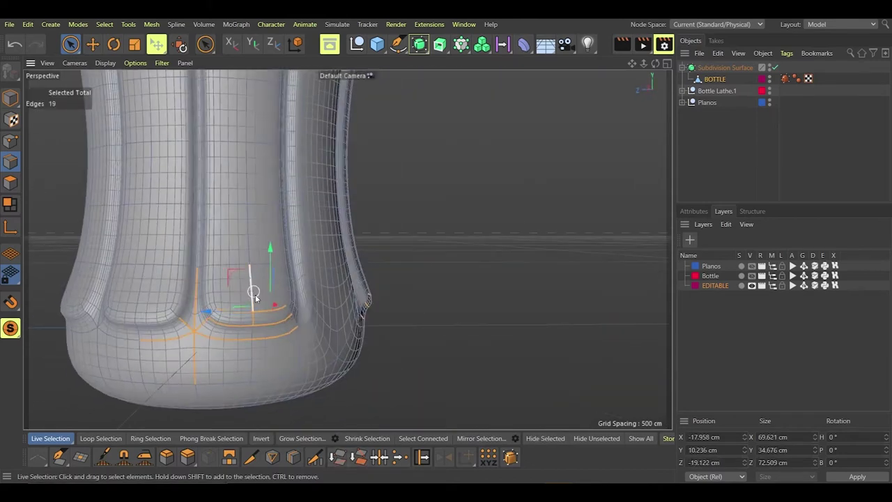
{"action": "mouse_move", "coordinate": [196, 367]}
{"action": "left_mouse_down", "text": "ctrl"}
{"action": "mouse_move", "coordinate": [203, 321]}
{"action": "mouse_move", "coordinate": [237, 343]}
{"action": "left_mouse_up", "text": "ctrl"}
{"action": "mouse_move", "coordinate": [163, 342]}
{"action": "left_mouse_down", "text": "shift"}
{"action": "mouse_move", "coordinate": [155, 317]}
{"action": "mouse_move", "coordinate": [115, 357]}
{"action": "left_mouse_up", "text": "shift"}
{"action": "left_click_drag", "start_coordinate": [476, 355], "coordinate": [391, 328], "text": "alt"}
{"action": "left_click_drag", "start_coordinate": [325, 318], "coordinate": [364, 335], "text": "alt"}
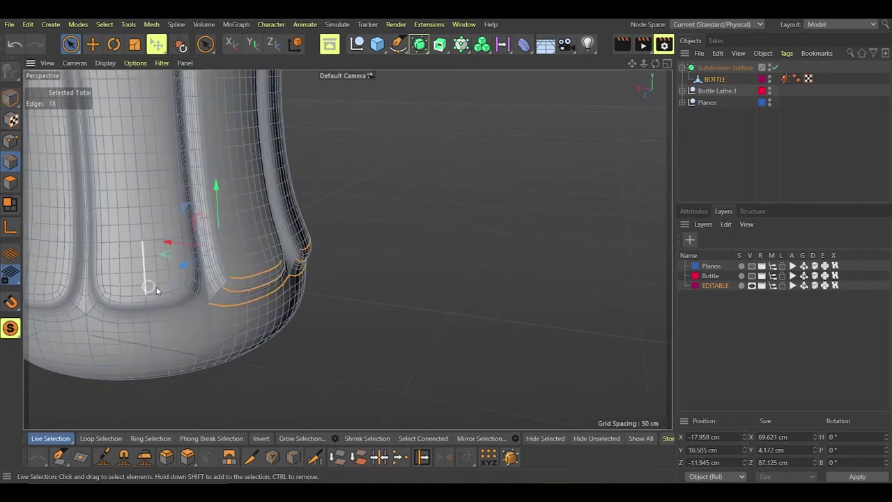
Step: Add the bottom-end edges of the next lower-body panels around the base to the edge selection
{"action": "left_click_drag", "start_coordinate": [156, 286], "coordinate": [155, 326], "text": "shift"}
{"action": "scroll", "coordinate": [465, 332], "scroll_direction": "down", "scroll_amount": 4}
{"action": "left_click_drag", "start_coordinate": [465, 331], "coordinate": [385, 329], "text": "alt"}
{"action": "scroll", "coordinate": [349, 323], "scroll_direction": "up", "scroll_amount": 4}
{"action": "left_click_drag", "start_coordinate": [295, 274], "coordinate": [290, 318], "text": "shift"}
{"action": "left_click_drag", "start_coordinate": [337, 273], "coordinate": [332, 320], "text": "shift"}
{"action": "left_click_drag", "start_coordinate": [331, 334], "coordinate": [374, 347], "text": "alt"}
{"action": "left_click_drag", "start_coordinate": [226, 268], "coordinate": [228, 306], "text": "shift"}
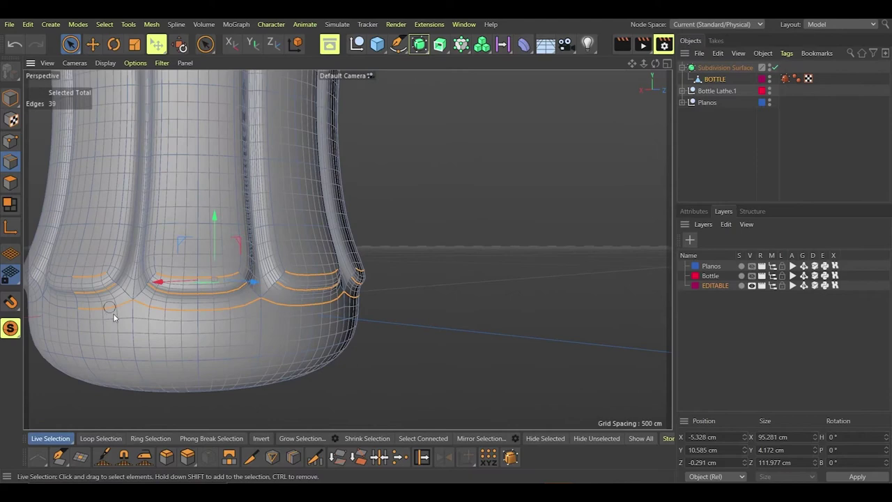
{"action": "left_click_drag", "start_coordinate": [61, 275], "coordinate": [64, 313], "text": "shift"}
Step: Add the remaining lower-body panels' bottom-end edges to the selection and dissolve all the selected edges
{"action": "scroll", "coordinate": [484, 355], "scroll_direction": "down", "scroll_amount": 4}
{"action": "left_click_drag", "start_coordinate": [485, 355], "coordinate": [371, 336], "text": "alt"}
{"action": "scroll", "coordinate": [366, 334], "scroll_direction": "up", "scroll_amount": 4}
{"action": "left_click_drag", "start_coordinate": [262, 296], "coordinate": [269, 351], "text": "shift"}
{"action": "left_click_drag", "start_coordinate": [202, 298], "coordinate": [205, 349], "text": "shift"}
{"action": "left_click_drag", "start_coordinate": [216, 355], "coordinate": [354, 382], "text": "alt"}
{"action": "mouse_move", "coordinate": [405, 282]}
{"action": "left_mouse_down", "text": "shift"}
{"action": "mouse_move", "coordinate": [412, 355]}
{"action": "mouse_move", "coordinate": [481, 373]}
{"action": "left_mouse_up", "text": "shift"}
{"action": "scroll", "coordinate": [426, 367], "scroll_direction": "down", "scroll_amount": 3}
{"action": "left_click", "coordinate": [359, 457]}
Step: In Points mode, select the two side points at a groove's lower tip and scale them closer together
{"action": "scroll", "coordinate": [411, 310], "scroll_direction": "down", "scroll_amount": 4}
{"action": "scroll", "coordinate": [347, 249], "scroll_direction": "up", "scroll_amount": 2}
{"action": "left_click_drag", "start_coordinate": [347, 249], "coordinate": [134, 279], "text": "alt"}
{"action": "scroll", "coordinate": [312, 347], "scroll_direction": "up", "scroll_amount": 4}
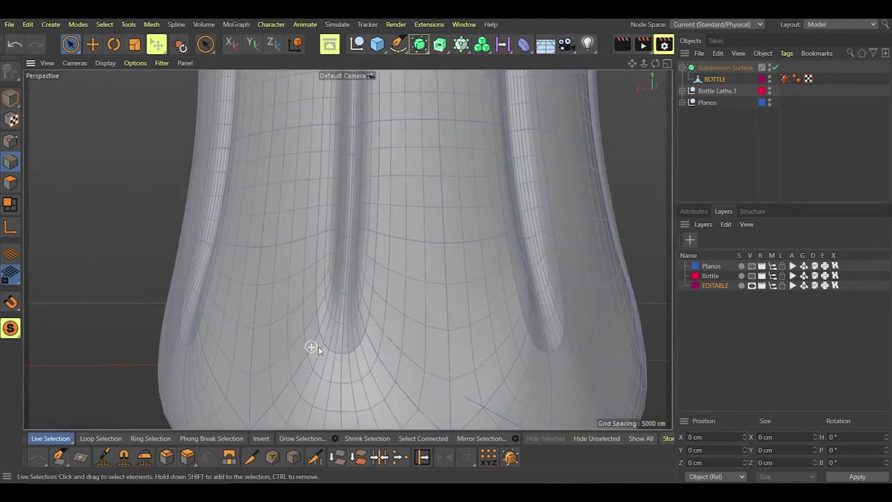
{"action": "left_click", "coordinate": [11, 141]}
{"action": "left_click", "coordinate": [342, 354]}
{"action": "left_click_drag", "start_coordinate": [342, 355], "coordinate": [387, 405], "text": "alt"}
{"action": "left_click", "coordinate": [362, 329]}
{"action": "left_click", "coordinate": [317, 331], "text": "shift"}
{"action": "left_click", "coordinate": [135, 45]}
{"action": "left_click_drag", "start_coordinate": [297, 354], "coordinate": [254, 353]}
Step: Switch to Model mode, clear the object selection, and examine the whole bottle's mesh and groove ends
{"action": "scroll", "coordinate": [254, 353], "scroll_direction": "down", "scroll_amount": 4}
{"action": "mouse_move", "coordinate": [335, 352]}
{"action": "left_mouse_down", "text": "alt"}
{"action": "mouse_move", "coordinate": [544, 348]}
{"action": "mouse_move", "coordinate": [328, 361]}
{"action": "left_mouse_up", "text": "alt"}
{"action": "scroll", "coordinate": [328, 361], "scroll_direction": "down", "scroll_amount": 4}
{"action": "left_click", "coordinate": [10, 98]}
{"action": "left_click", "coordinate": [70, 44]}
{"action": "left_click", "coordinate": [264, 209]}
{"action": "left_click_drag", "start_coordinate": [335, 233], "coordinate": [388, 247], "text": "alt"}
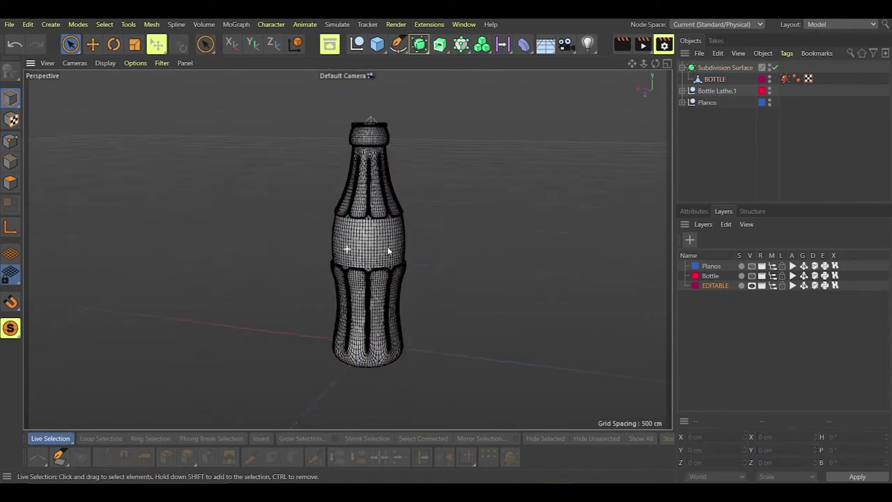
{"action": "scroll", "coordinate": [408, 235], "scroll_direction": "up", "scroll_amount": 5}
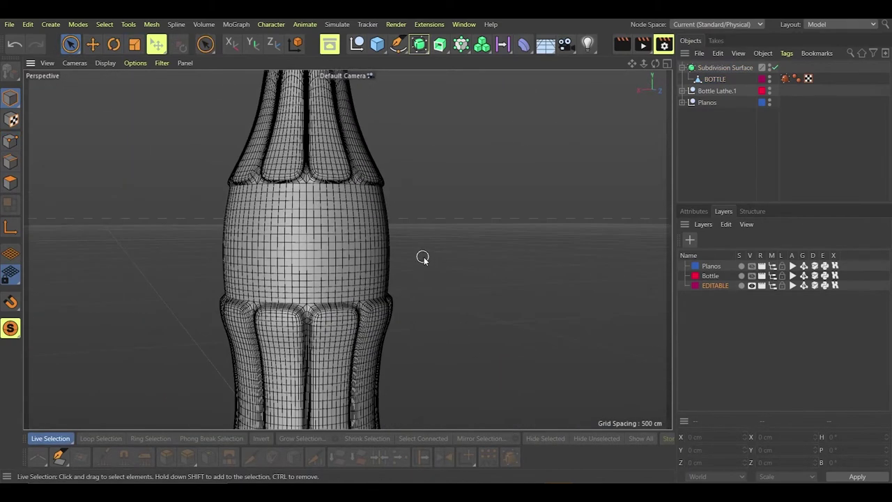
{"action": "scroll", "coordinate": [422, 257], "scroll_direction": "down", "scroll_amount": 5}
{"action": "scroll", "coordinate": [366, 342], "scroll_direction": "up", "scroll_amount": 7}
Step: Rectangle-select the row of BOTTLE points at the grooves' lower tips in the Front view and dissolve them
{"action": "left_click", "coordinate": [10, 142]}
{"action": "left_click", "coordinate": [716, 79]}
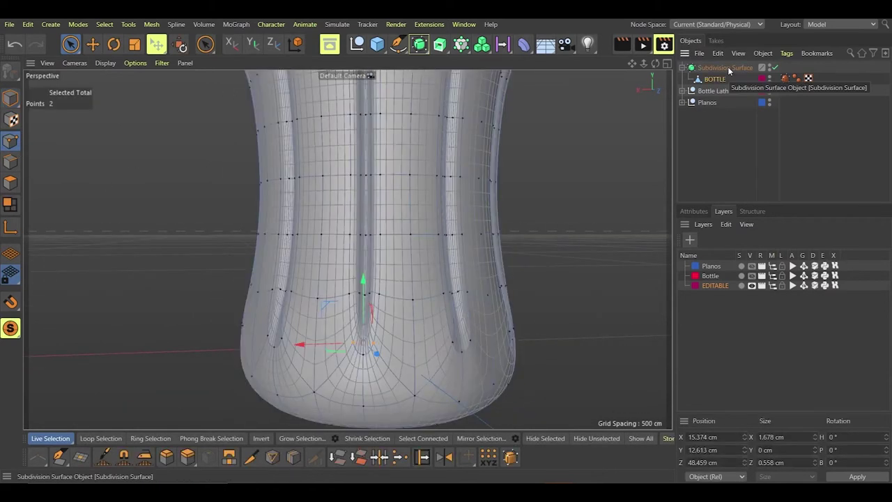
{"action": "left_click", "coordinate": [290, 350], "text": "shift"}
{"action": "left_click_drag", "start_coordinate": [538, 404], "coordinate": [601, 373], "text": "alt"}
{"action": "key", "text": "F4"}
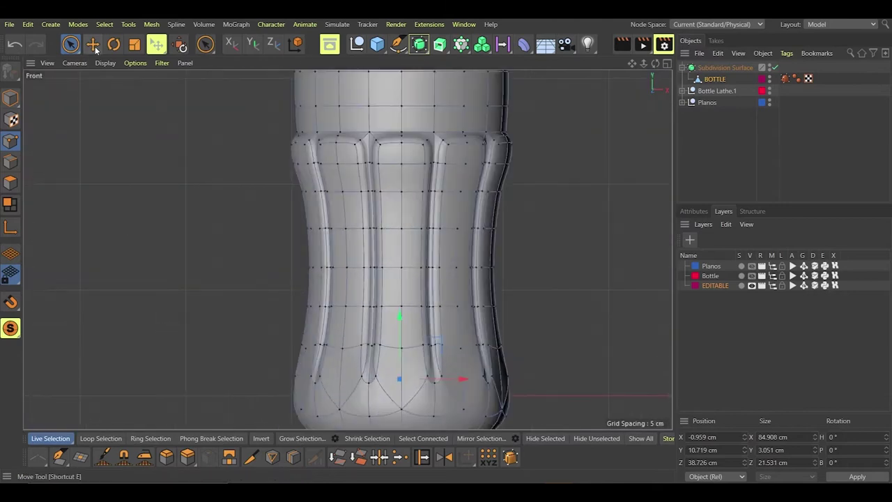
{"action": "left_click_drag", "start_coordinate": [71, 44], "coordinate": [98, 78]}
{"action": "left_click_drag", "start_coordinate": [256, 363], "coordinate": [574, 405]}
{"action": "left_click", "coordinate": [359, 458]}
{"action": "left_click_drag", "start_coordinate": [509, 356], "coordinate": [552, 338], "text": "alt"}
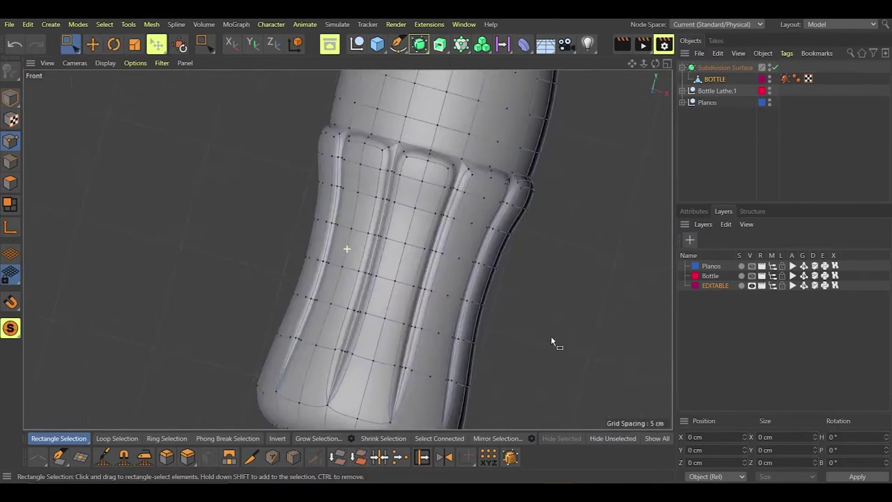
Step: Rectangle-select the row of points near the grooves' lower tips in the Front view, raise it slightly, and clear the selection
{"action": "key", "text": "ctrl+shift+z"}
{"action": "left_click", "coordinate": [47, 63]}
{"action": "left_click", "coordinate": [232, 210]}
{"action": "middle_click_drag", "start_coordinate": [434, 374], "coordinate": [487, 284], "text": "alt"}
{"action": "scroll", "coordinate": [487, 283], "scroll_direction": "up", "scroll_amount": 3}
{"action": "left_click_drag", "start_coordinate": [232, 297], "coordinate": [655, 351]}
{"action": "left_click_drag", "start_coordinate": [442, 266], "coordinate": [442, 244]}
{"action": "middle_click", "coordinate": [442, 244]}
{"action": "middle_click", "coordinate": [283, 202]}
{"action": "scroll", "coordinate": [263, 299], "scroll_direction": "down", "scroll_amount": 5}
{"action": "left_click_drag", "start_coordinate": [263, 299], "coordinate": [237, 317], "text": "alt"}
{"action": "left_click", "coordinate": [223, 293]}
{"action": "key", "text": "9"}
{"action": "left_click_drag", "start_coordinate": [322, 205], "coordinate": [328, 257], "text": "alt"}
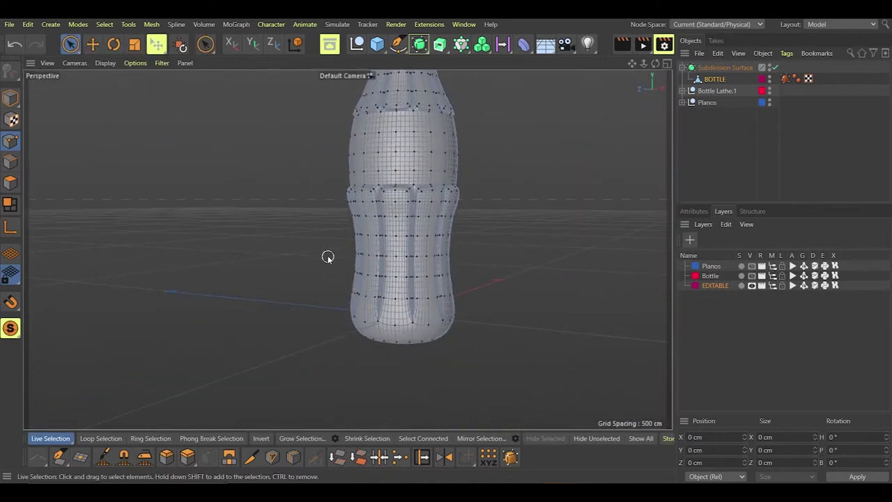
Step: Add a new edge loop around the lower body, near the grooves' lower ends, with Loop/Path Cut in the Front view
{"action": "key", "text": "F5"}
{"action": "key", "text": "F4"}
{"action": "left_click_drag", "start_coordinate": [70, 44], "coordinate": [136, 82]}
{"action": "left_click", "coordinate": [289, 455]}
{"action": "left_click", "coordinate": [307, 336]}
{"action": "left_click", "coordinate": [135, 44]}
Step: In Edges mode, select the edge loop near the grooves' lower ends, move it down slightly, and adjust its scale
{"action": "left_click", "coordinate": [10, 162]}
{"action": "key", "text": "space"}
{"action": "left_click_drag", "start_coordinate": [258, 324], "coordinate": [617, 350]}
{"action": "left_click", "coordinate": [135, 44]}
{"action": "left_click_drag", "start_coordinate": [181, 223], "coordinate": [230, 221]}
{"action": "left_click_drag", "start_coordinate": [519, 336], "coordinate": [521, 335]}
{"action": "key", "text": "e"}
{"action": "left_click_drag", "start_coordinate": [442, 292], "coordinate": [448, 315]}
{"action": "left_click", "coordinate": [132, 46]}
{"action": "left_click_drag", "start_coordinate": [610, 364], "coordinate": [585, 365]}
Step: Cut a second edge loop around the lower body and select the neighbouring horizontal edge loop for reshaping
{"action": "left_click", "coordinate": [291, 457]}
{"action": "left_click", "coordinate": [290, 304]}
{"action": "left_click", "coordinate": [92, 45]}
{"action": "key", "text": "space"}
{"action": "left_click_drag", "start_coordinate": [244, 300], "coordinate": [617, 330]}
{"action": "left_click_drag", "start_coordinate": [256, 262], "coordinate": [633, 305]}
{"action": "left_click", "coordinate": [134, 44]}
{"action": "left_click", "coordinate": [94, 47]}
Step: Reposition three lower-body edge loops one at a time, raising two of them and nudging the lowest one down slightly
{"action": "key", "text": "space"}
{"action": "left_click_drag", "start_coordinate": [251, 309], "coordinate": [656, 364]}
{"action": "left_click_drag", "start_coordinate": [443, 254], "coordinate": [443, 223]}
{"action": "left_click_drag", "start_coordinate": [271, 334], "coordinate": [693, 373]}
{"action": "left_click_drag", "start_coordinate": [443, 298], "coordinate": [441, 274]}
{"action": "left_click_drag", "start_coordinate": [272, 359], "coordinate": [662, 377]}
{"action": "key", "text": "t"}
{"action": "key", "text": "e"}
{"action": "left_click_drag", "start_coordinate": [440, 318], "coordinate": [440, 320]}
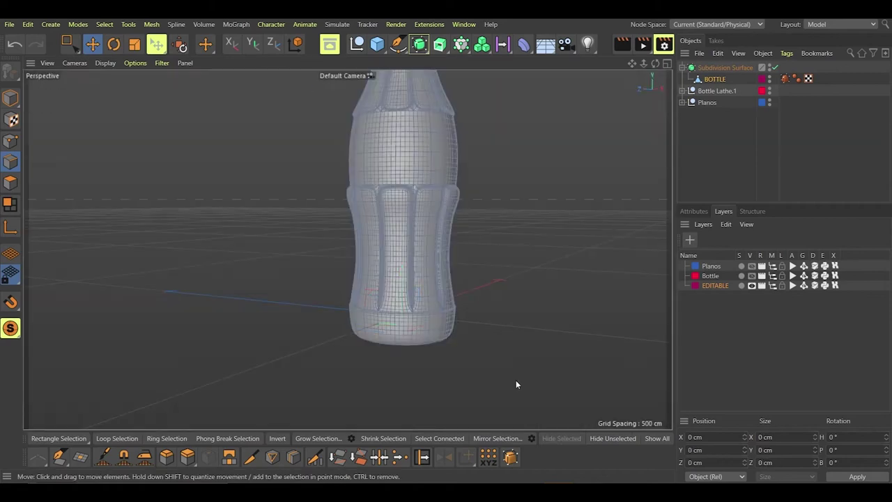
Step: Select the edge loop just below the grooves' lower tips in the Front view and move it down onto the base
{"action": "middle_click", "coordinate": [516, 370]}
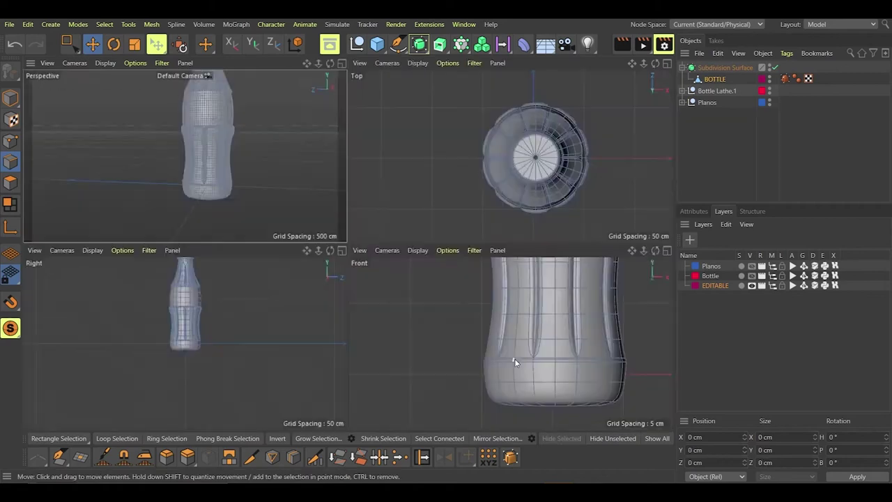
{"action": "middle_click", "coordinate": [515, 359]}
{"action": "left_click", "coordinate": [70, 44]}
{"action": "left_click_drag", "start_coordinate": [189, 304], "coordinate": [621, 333]}
{"action": "left_click_drag", "start_coordinate": [407, 249], "coordinate": [409, 281]}
{"action": "key", "text": "t"}
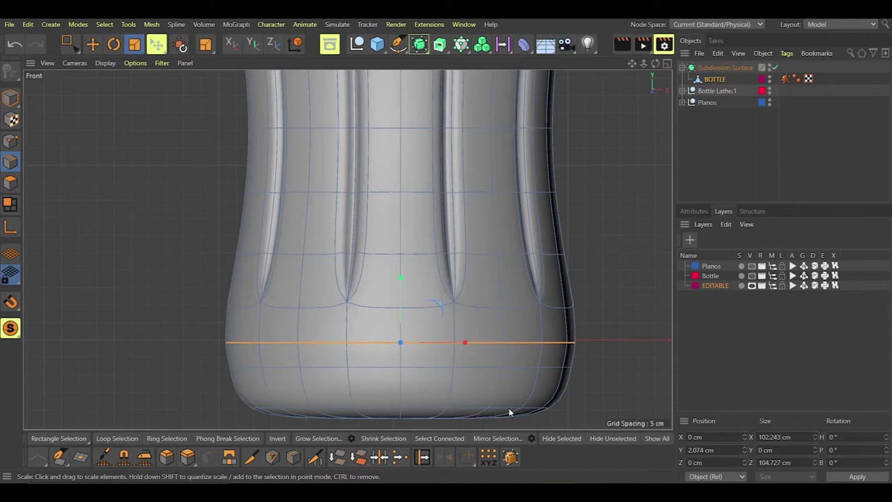
Step: Select the edge loop just above the grooves' lower tips and scale it slightly inward
{"action": "key", "text": "space"}
{"action": "left_click_drag", "start_coordinate": [177, 288], "coordinate": [566, 287]}
{"action": "key", "text": "space"}
{"action": "left_click", "coordinate": [93, 44]}
{"action": "left_click_drag", "start_coordinate": [70, 44], "coordinate": [113, 82]}
{"action": "left_click_drag", "start_coordinate": [217, 240], "coordinate": [660, 278]}
{"action": "left_click", "coordinate": [114, 44]}
{"action": "left_click", "coordinate": [134, 44]}
{"action": "left_click_drag", "start_coordinate": [597, 245], "coordinate": [569, 242]}
Step: Select the edge loop at the narrow lower part of the grooved section and scale it to about 97%
{"action": "scroll", "coordinate": [446, 324], "scroll_direction": "down", "scroll_amount": 5}
{"action": "scroll", "coordinate": [425, 261], "scroll_direction": "up", "scroll_amount": 5}
{"action": "left_click_drag", "start_coordinate": [70, 44], "coordinate": [113, 81]}
{"action": "left_click_drag", "start_coordinate": [238, 304], "coordinate": [583, 330]}
{"action": "left_click", "coordinate": [134, 44]}
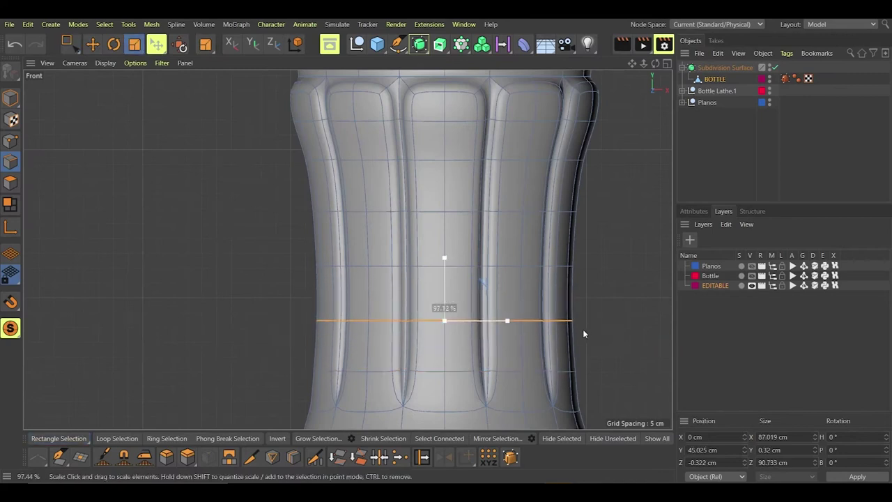
Step: Select another horizontal edge loop across the grooved section, move it upward, and scale it slightly inward
{"action": "scroll", "coordinate": [481, 314], "scroll_direction": "down", "scroll_amount": 5}
{"action": "scroll", "coordinate": [453, 390], "scroll_direction": "up", "scroll_amount": 4}
{"action": "left_click_drag", "start_coordinate": [70, 43], "coordinate": [114, 81]}
{"action": "left_click_drag", "start_coordinate": [254, 281], "coordinate": [606, 329]}
{"action": "left_click_drag", "start_coordinate": [430, 258], "coordinate": [432, 229]}
{"action": "key", "text": "t"}
{"action": "left_click_drag", "start_coordinate": [569, 279], "coordinate": [544, 277]}
Step: Even out two more edge loops of the grooved section, nudging one down and one up, and clear the selection
{"action": "left_click", "coordinate": [70, 43]}
{"action": "left_click_drag", "start_coordinate": [283, 345], "coordinate": [570, 368]}
{"action": "left_click_drag", "start_coordinate": [433, 298], "coordinate": [434, 306]}
{"action": "left_click_drag", "start_coordinate": [279, 311], "coordinate": [593, 346]}
{"action": "left_click_drag", "start_coordinate": [432, 267], "coordinate": [432, 258]}
{"action": "scroll", "coordinate": [342, 325], "scroll_direction": "down", "scroll_amount": 8}
{"action": "left_click", "coordinate": [485, 312]}
Step: Examine the reshaped bottle's profile, neck and mouth from several angles in the Perspective and Front views
{"action": "key", "text": "F1"}
{"action": "left_click_drag", "start_coordinate": [453, 328], "coordinate": [402, 357], "text": "alt"}
{"action": "scroll", "coordinate": [403, 357], "scroll_direction": "down", "scroll_amount": 3}
{"action": "scroll", "coordinate": [394, 122], "scroll_direction": "up", "scroll_amount": 8}
{"action": "left_click_drag", "start_coordinate": [346, 249], "coordinate": [530, 307], "text": "alt"}
{"action": "middle_click", "coordinate": [507, 305]}
{"action": "middle_click", "coordinate": [507, 305]}
{"action": "scroll", "coordinate": [444, 223], "scroll_direction": "up", "scroll_amount": 8}
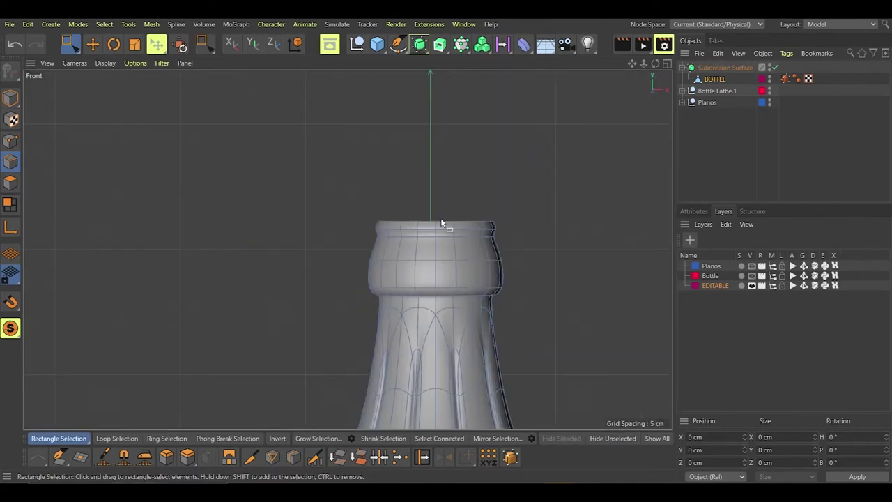
{"action": "middle_click", "coordinate": [491, 246]}
{"action": "middle_click", "coordinate": [120, 151]}
{"action": "scroll", "coordinate": [233, 237], "scroll_direction": "up", "scroll_amount": 6}
{"action": "left_click_drag", "start_coordinate": [233, 237], "coordinate": [273, 340], "text": "alt"}
{"action": "scroll", "coordinate": [273, 340], "scroll_direction": "down", "scroll_amount": 10}
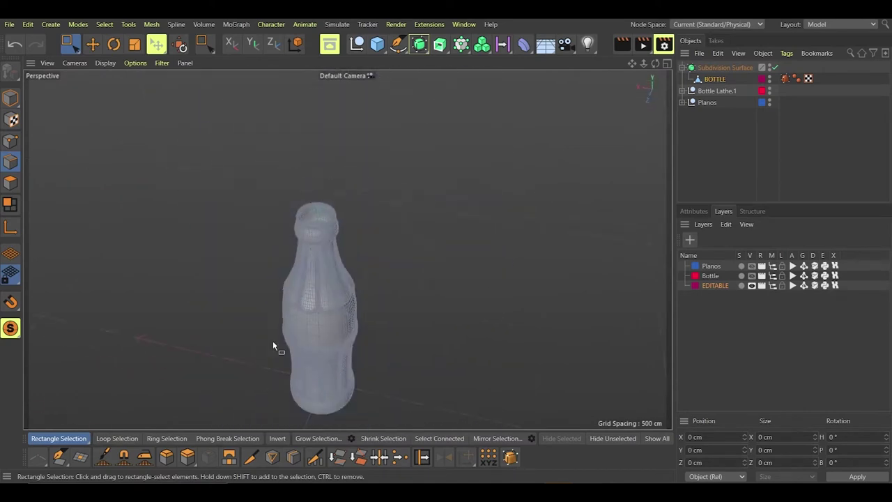
{"action": "scroll", "coordinate": [419, 339], "scroll_direction": "up", "scroll_amount": 8}
{"action": "left_click_drag", "start_coordinate": [419, 338], "coordinate": [238, 220], "text": "alt"}
{"action": "scroll", "coordinate": [428, 308], "scroll_direction": "down", "scroll_amount": 4}
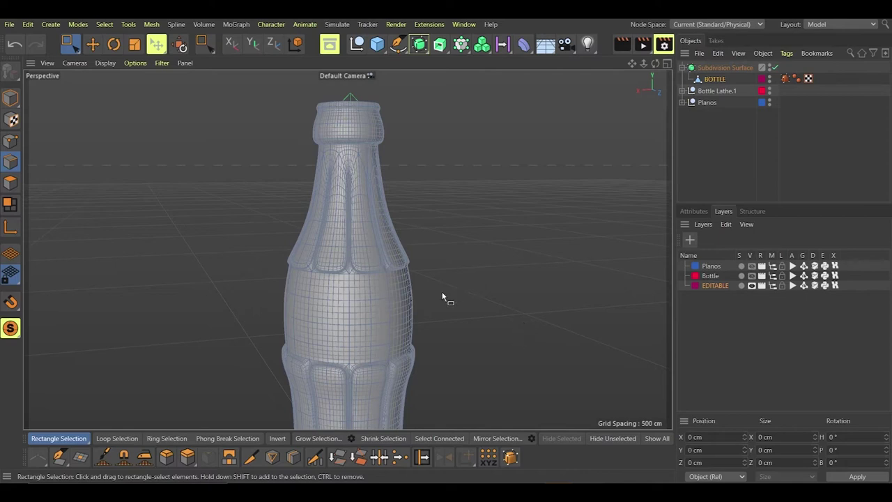
Step: Show the Planos reference layer and turn on X-Ray for the Subdivision Surface
{"action": "left_click", "coordinate": [752, 267]}
{"action": "left_click", "coordinate": [694, 211]}
{"action": "left_click", "coordinate": [727, 68]}
{"action": "left_click", "coordinate": [752, 385]}
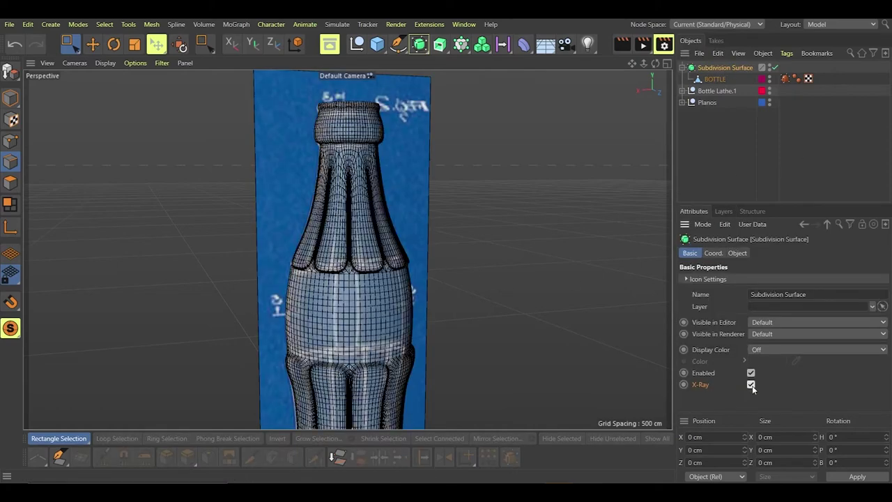
Step: In Edges mode on BOTTLE, select the base's bottom edges in the Front view and raise them towards the reference outline
{"action": "left_click_drag", "start_coordinate": [608, 245], "coordinate": [557, 240], "text": "alt"}
{"action": "key", "text": "F4"}
{"action": "scroll", "coordinate": [423, 289], "scroll_direction": "up", "scroll_amount": 4}
{"action": "scroll", "coordinate": [471, 175], "scroll_direction": "down", "scroll_amount": 5}
{"action": "scroll", "coordinate": [516, 210], "scroll_direction": "up", "scroll_amount": 5}
{"action": "scroll", "coordinate": [517, 205], "scroll_direction": "down", "scroll_amount": 5}
{"action": "scroll", "coordinate": [309, 288], "scroll_direction": "up", "scroll_amount": 6}
{"action": "left_click", "coordinate": [735, 81]}
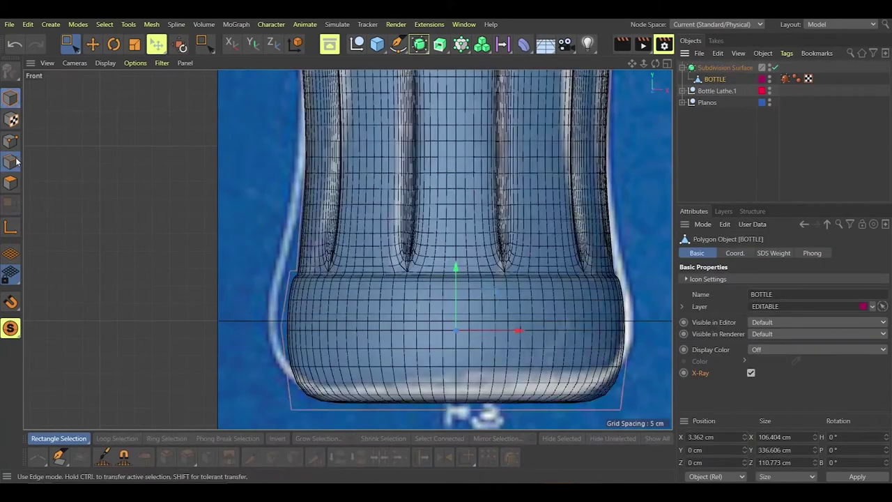
{"action": "left_click", "coordinate": [16, 161]}
{"action": "left_click_drag", "start_coordinate": [194, 357], "coordinate": [618, 422]}
{"action": "left_click_drag", "start_coordinate": [456, 343], "coordinate": [455, 327]}
Step: Scale the base's middle and upper edge loops outward to match the reference outline and select the bottom edge loop
{"action": "double_click", "coordinate": [427, 329]}
{"action": "left_click", "coordinate": [135, 44]}
{"action": "left_click_drag", "start_coordinate": [624, 348], "coordinate": [633, 347]}
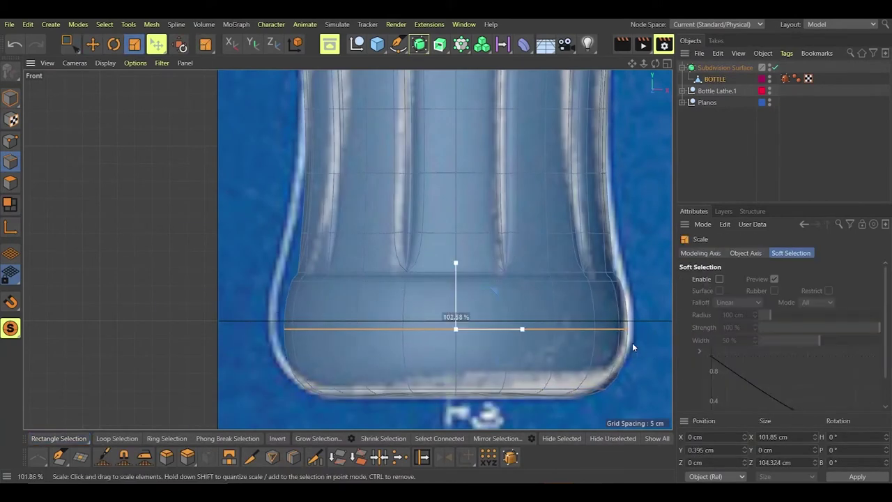
{"action": "key", "text": "space"}
{"action": "left_click_drag", "start_coordinate": [272, 275], "coordinate": [625, 315]}
{"action": "key", "text": "space"}
{"action": "left_click_drag", "start_coordinate": [635, 265], "coordinate": [638, 262]}
{"action": "key", "text": "0"}
{"action": "left_click_drag", "start_coordinate": [639, 357], "coordinate": [242, 412]}
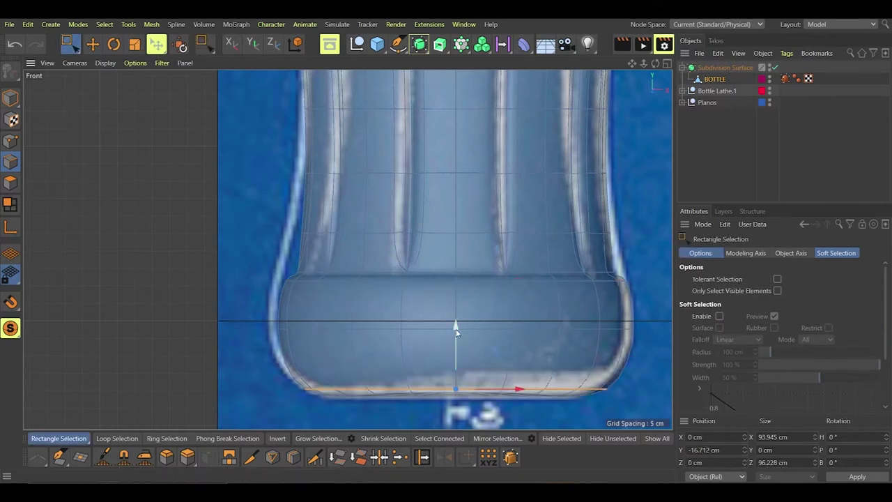
Step: Turn off X-Ray for the Subdivision Surface and hide the Planos reference layer
{"action": "key", "text": "F1"}
{"action": "left_click", "coordinate": [725, 68]}
{"action": "left_click", "coordinate": [751, 384]}
{"action": "scroll", "coordinate": [454, 391], "scroll_direction": "down", "scroll_amount": 5}
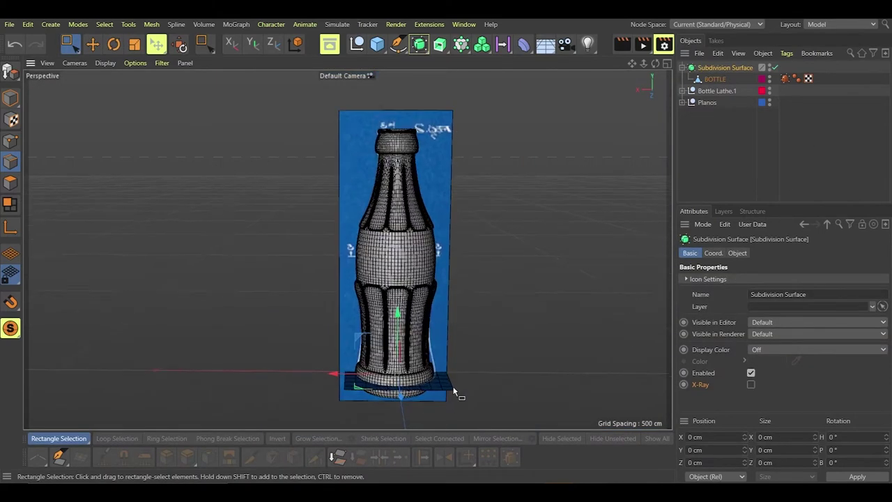
{"action": "left_click_drag", "start_coordinate": [454, 391], "coordinate": [516, 408], "text": "alt"}
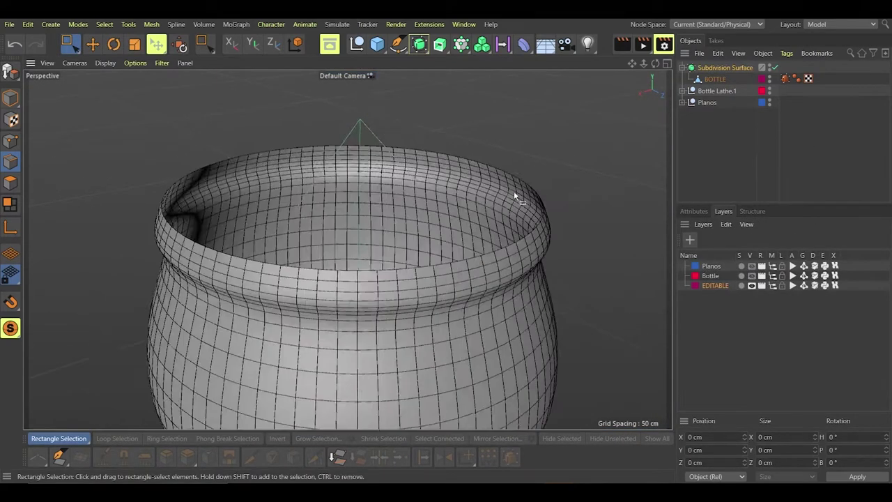
{"action": "scroll", "coordinate": [193, 110], "scroll_direction": "up", "scroll_amount": 2}
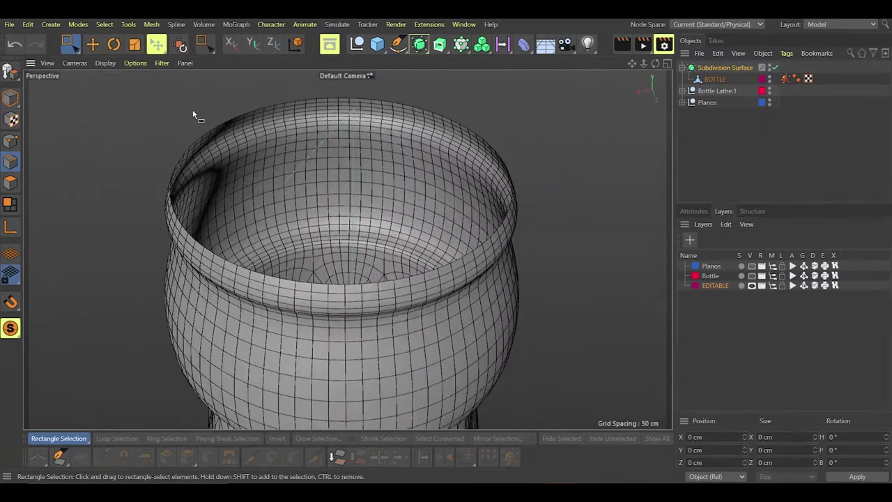
Step: Select the open rim's edge loop at the mouth of BOTTLE in Edges mode and extrude it inward
{"action": "left_click", "coordinate": [10, 99]}
{"action": "left_click", "coordinate": [11, 162]}
{"action": "left_click_drag", "start_coordinate": [126, 241], "coordinate": [279, 148], "text": "alt"}
{"action": "left_click", "coordinate": [715, 80]}
{"action": "left_click_drag", "start_coordinate": [108, 155], "coordinate": [547, 183]}
{"action": "left_click_drag", "start_coordinate": [550, 279], "coordinate": [530, 348], "text": "alt"}
{"action": "key", "text": "d"}
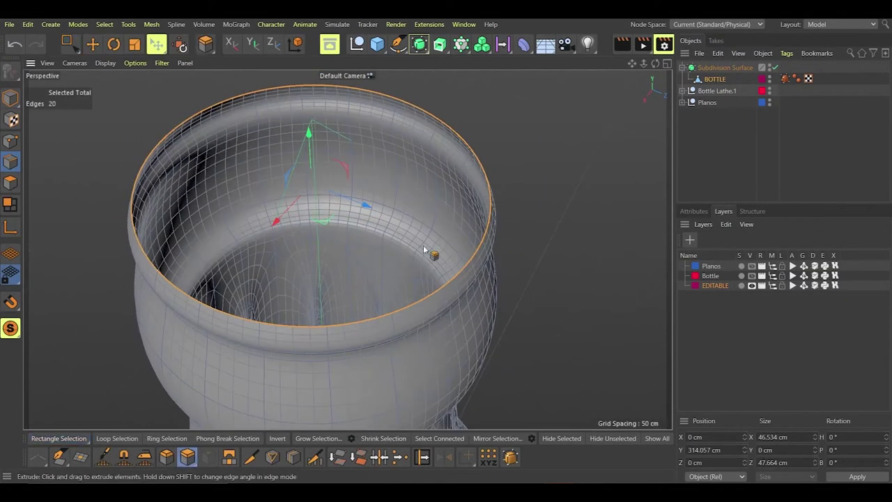
{"action": "left_click_drag", "start_coordinate": [425, 249], "coordinate": [392, 248]}
Step: Lower the extruded inner rim loop slightly and scale it inward
{"action": "left_click", "coordinate": [92, 44]}
{"action": "mouse_move", "coordinate": [309, 145]}
{"action": "left_mouse_down"}
{"action": "mouse_move", "coordinate": [310, 158]}
{"action": "mouse_move", "coordinate": [308, 150]}
{"action": "left_mouse_up"}
{"action": "left_click", "coordinate": [134, 45]}
{"action": "left_click_drag", "start_coordinate": [199, 161], "coordinate": [176, 162]}
{"action": "left_click", "coordinate": [176, 161]}
{"action": "left_click_drag", "start_coordinate": [418, 306], "coordinate": [412, 227], "text": "alt"}
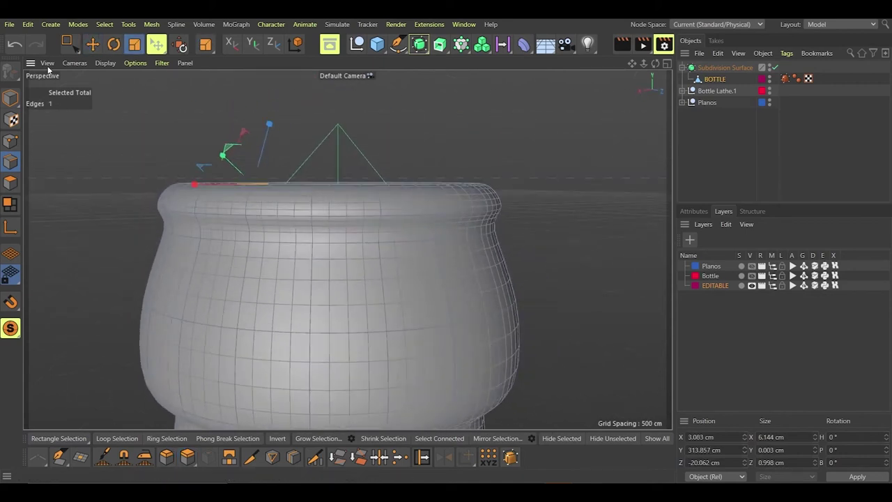
Step: Select the edge loop just below the mouth's lip, scale it slightly inward, raise it a little, and clear the selection
{"action": "left_click_drag", "start_coordinate": [70, 44], "coordinate": [111, 75]}
{"action": "left_click_drag", "start_coordinate": [83, 196], "coordinate": [81, 176], "text": "alt"}
{"action": "left_click_drag", "start_coordinate": [116, 236], "coordinate": [579, 280]}
{"action": "left_click_drag", "start_coordinate": [333, 186], "coordinate": [333, 185]}
{"action": "left_click", "coordinate": [134, 45]}
{"action": "left_click_drag", "start_coordinate": [649, 301], "coordinate": [626, 301]}
{"action": "left_click", "coordinate": [92, 44]}
{"action": "left_click_drag", "start_coordinate": [334, 184], "coordinate": [333, 180]}
{"action": "scroll", "coordinate": [529, 182], "scroll_direction": "down", "scroll_amount": 10}
{"action": "left_click", "coordinate": [492, 249]}
{"action": "left_click_drag", "start_coordinate": [492, 250], "coordinate": [457, 157], "text": "alt"}
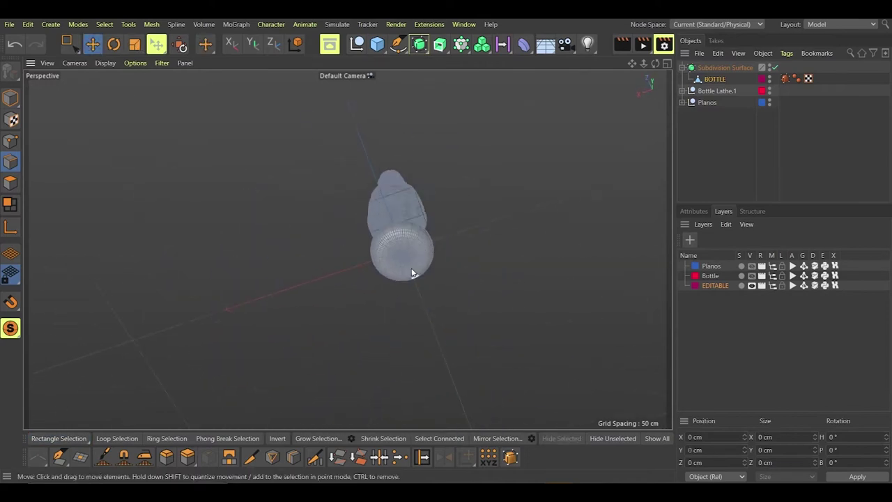
Step: Try to cap the hole at the centre of the bottle's base with Close Polygon Hole in Polygons mode
{"action": "scroll", "coordinate": [412, 269], "scroll_direction": "up", "scroll_amount": 10}
{"action": "left_click", "coordinate": [11, 98]}
{"action": "left_click", "coordinate": [10, 182]}
{"action": "left_click", "coordinate": [80, 458]}
{"action": "left_click", "coordinate": [446, 288]}
{"action": "left_click_drag", "start_coordinate": [346, 249], "coordinate": [327, 252], "text": "alt"}
{"action": "left_click", "coordinate": [14, 45]}
{"action": "left_click", "coordinate": [11, 141]}
{"action": "left_click", "coordinate": [59, 457]}
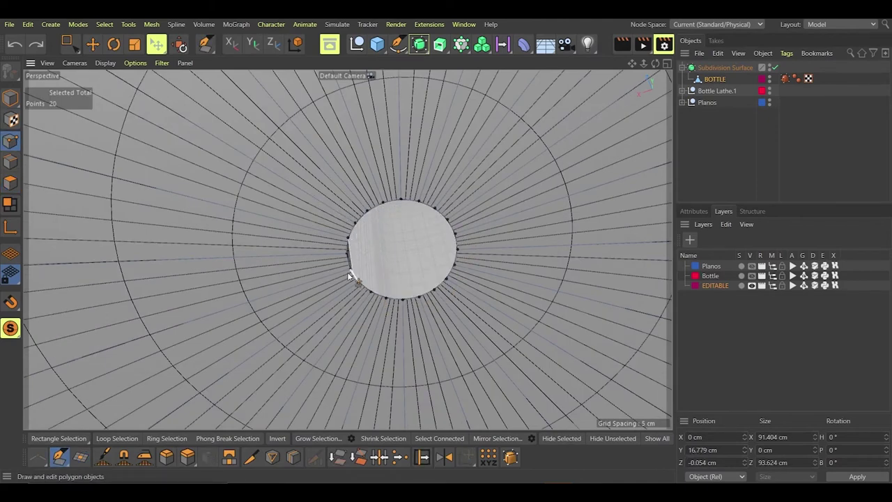
Step: Try Close Polygon Hole on the base opening from Points mode and inspect the resulting cap
{"action": "key", "text": "m"}
{"action": "key", "text": "d"}
{"action": "left_click", "coordinate": [421, 282]}
{"action": "left_click", "coordinate": [422, 282]}
{"action": "scroll", "coordinate": [379, 312], "scroll_direction": "up", "scroll_amount": 5}
{"action": "scroll", "coordinate": [381, 313], "scroll_direction": "down", "scroll_amount": 5}
{"action": "left_click_drag", "start_coordinate": [381, 314], "coordinate": [335, 229], "text": "alt"}
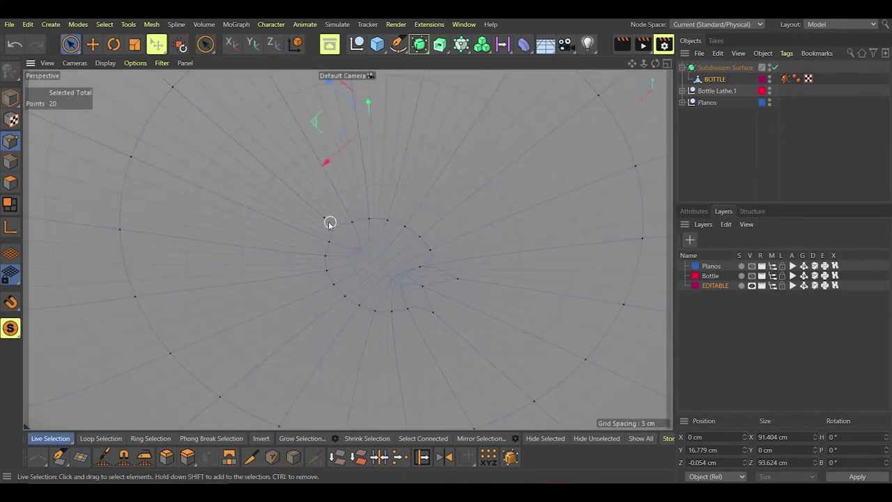
Step: Undo the last hole closure and the edits made around the base opening
{"action": "key", "text": "ctrl+z"}
{"action": "key", "text": "ctrl+z"}
{"action": "key", "text": "ctrl+z"}
{"action": "left_click_drag", "start_coordinate": [396, 191], "coordinate": [432, 274], "text": "alt"}
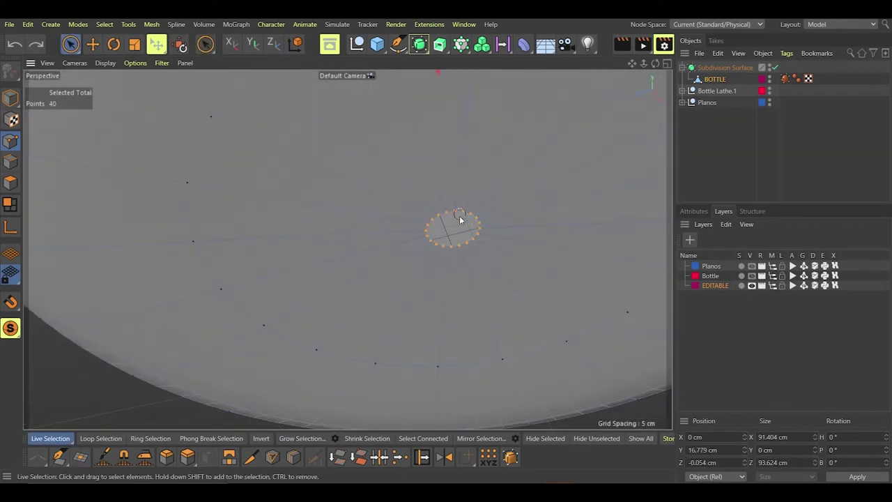
{"action": "scroll", "coordinate": [460, 216], "scroll_direction": "up", "scroll_amount": 5}
{"action": "scroll", "coordinate": [411, 268], "scroll_direction": "down", "scroll_amount": 10}
{"action": "key", "text": "ctrl+z"}
Step: Try filling the base opening with the Polygon Pen and with Close Polygon Hole
{"action": "left_click_drag", "start_coordinate": [348, 249], "coordinate": [377, 265], "text": "alt"}
{"action": "left_click", "coordinate": [80, 458]}
{"action": "scroll", "coordinate": [304, 239], "scroll_direction": "up", "scroll_amount": 8}
{"action": "left_click", "coordinate": [60, 458]}
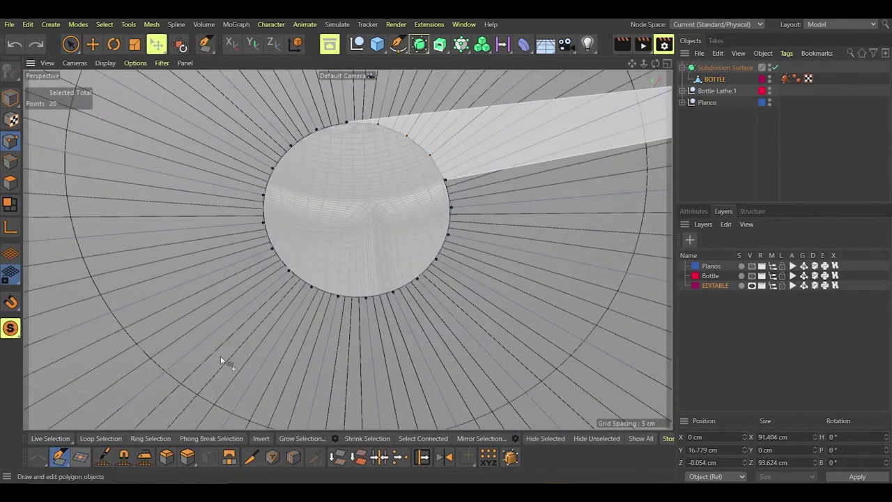
{"action": "left_click", "coordinate": [385, 158]}
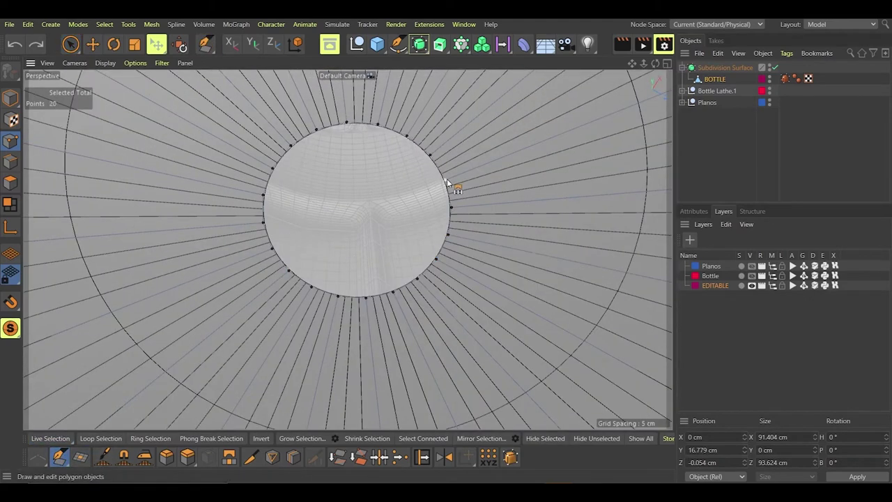
{"action": "left_click", "coordinate": [80, 457]}
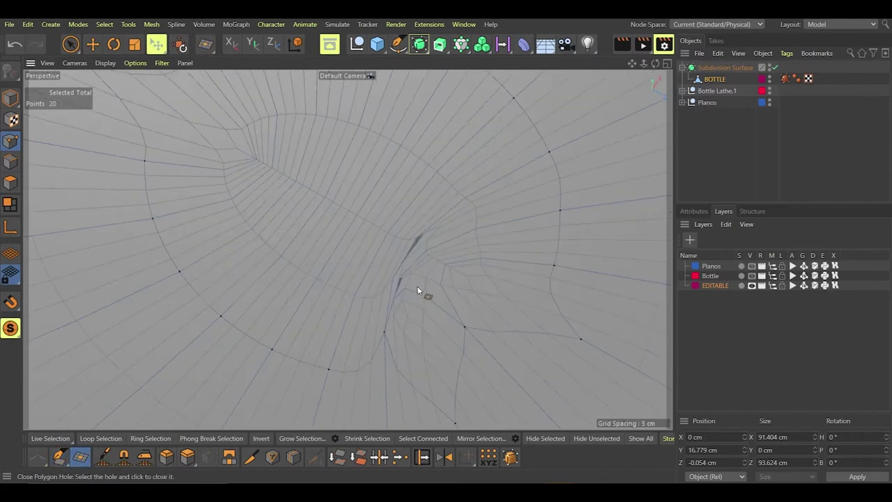
Step: Examine the base's centre with the Subdivision Surface on and off, from below and from the side
{"action": "left_click", "coordinate": [724, 68]}
{"action": "left_click_drag", "start_coordinate": [327, 146], "coordinate": [286, 220], "text": "alt"}
{"action": "scroll", "coordinate": [286, 220], "scroll_direction": "down", "scroll_amount": 8}
{"action": "left_click_drag", "start_coordinate": [349, 377], "coordinate": [401, 293], "text": "alt"}
{"action": "scroll", "coordinate": [348, 327], "scroll_direction": "up", "scroll_amount": 8}
{"action": "scroll", "coordinate": [58, 203], "scroll_direction": "down", "scroll_amount": 5}
{"action": "left_click", "coordinate": [11, 183]}
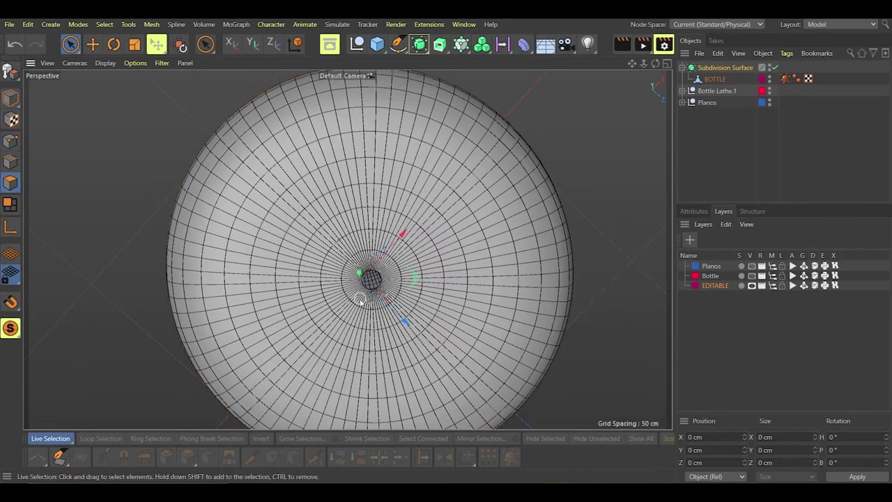
{"action": "left_click", "coordinate": [715, 80]}
{"action": "left_click", "coordinate": [775, 68]}
{"action": "left_click", "coordinate": [776, 68]}
{"action": "left_click_drag", "start_coordinate": [339, 307], "coordinate": [313, 411], "text": "alt"}
{"action": "scroll", "coordinate": [319, 327], "scroll_direction": "up", "scroll_amount": 5}
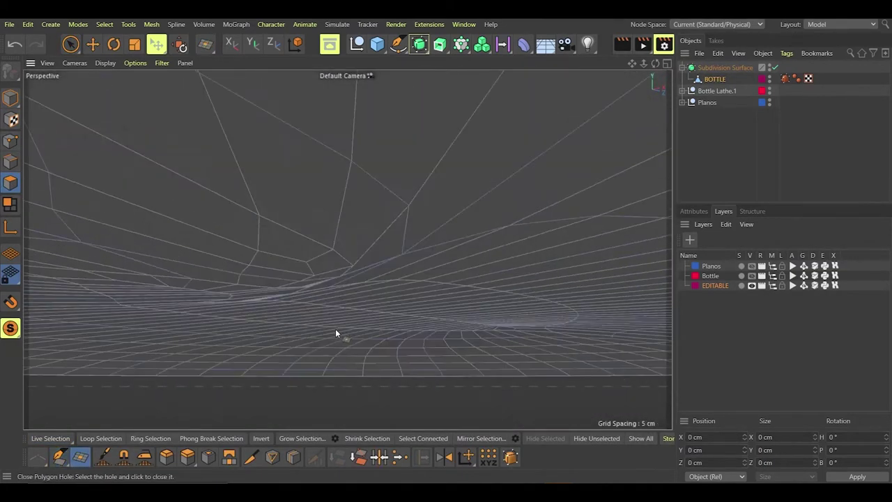
Step: Select the points around the base opening with Rectangle Selection, and undo the last change
{"action": "key", "text": "0"}
{"action": "left_click", "coordinate": [20, 162]}
{"action": "left_click", "coordinate": [10, 140]}
{"action": "left_click_drag", "start_coordinate": [117, 209], "coordinate": [508, 301]}
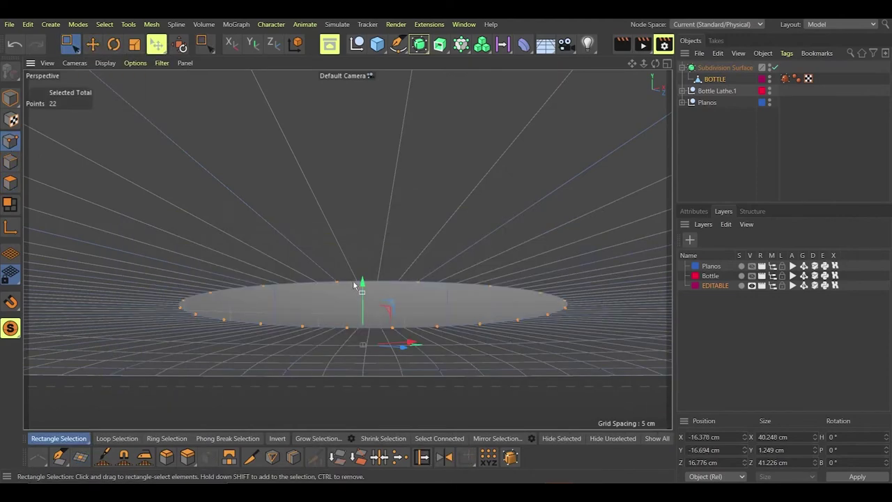
{"action": "scroll", "coordinate": [364, 287], "scroll_direction": "down", "scroll_amount": 10}
{"action": "left_click_drag", "start_coordinate": [366, 258], "coordinate": [446, 299], "text": "alt"}
{"action": "key", "text": "ctrl+z"}
Step: Close the opening at the centre of the bottle's base with Close Polygon Hole
{"action": "left_click_drag", "start_coordinate": [371, 308], "coordinate": [409, 325]}
{"action": "scroll", "coordinate": [346, 249], "scroll_direction": "up", "scroll_amount": 5}
{"action": "mouse_move", "coordinate": [346, 249]}
{"action": "left_mouse_down", "text": "alt"}
{"action": "mouse_move", "coordinate": [363, 393]}
{"action": "mouse_move", "coordinate": [343, 235]}
{"action": "left_mouse_up", "text": "alt"}
{"action": "scroll", "coordinate": [348, 307], "scroll_direction": "down", "scroll_amount": 5}
{"action": "scroll", "coordinate": [340, 285], "scroll_direction": "up", "scroll_amount": 8}
{"action": "left_click_drag", "start_coordinate": [320, 286], "coordinate": [327, 182], "text": "alt"}
{"action": "left_click", "coordinate": [81, 458]}
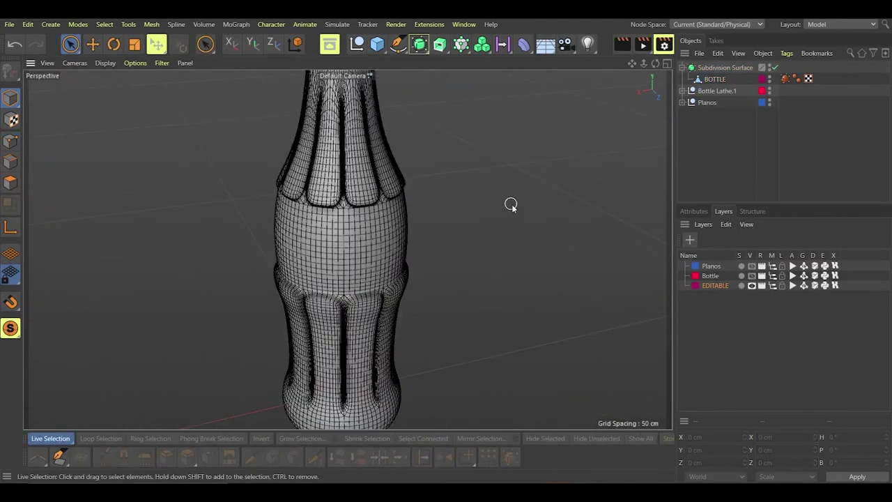
Step: Select the edge loop across the upper ends of the lower flutes in Front view and scale it inward to about 95%
{"action": "scroll", "coordinate": [358, 198], "scroll_direction": "up", "scroll_amount": 6}
{"action": "left_click_drag", "start_coordinate": [404, 211], "coordinate": [499, 158], "text": "alt"}
{"action": "left_click_drag", "start_coordinate": [382, 267], "coordinate": [341, 258], "text": "alt"}
{"action": "left_click", "coordinate": [10, 162]}
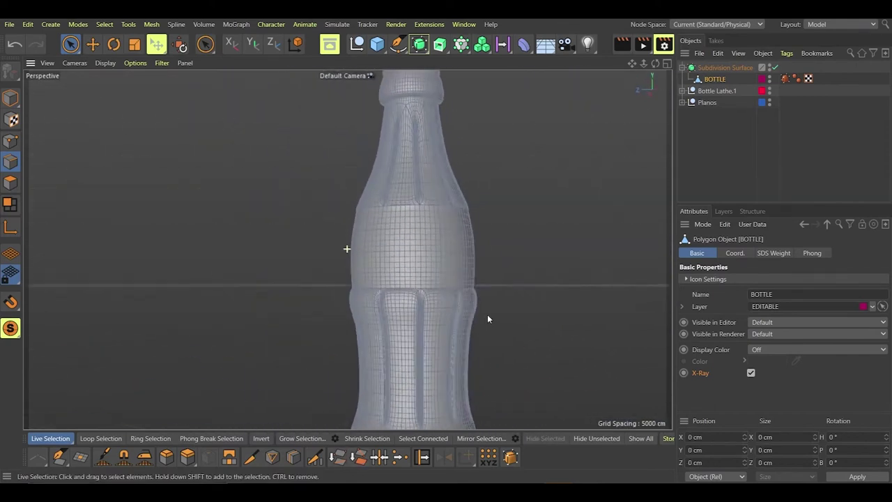
{"action": "left_click_drag", "start_coordinate": [488, 320], "coordinate": [410, 298], "text": "alt"}
{"action": "middle_click", "coordinate": [540, 315]}
{"action": "middle_click_drag", "start_coordinate": [373, 388], "coordinate": [398, 488], "text": "alt"}
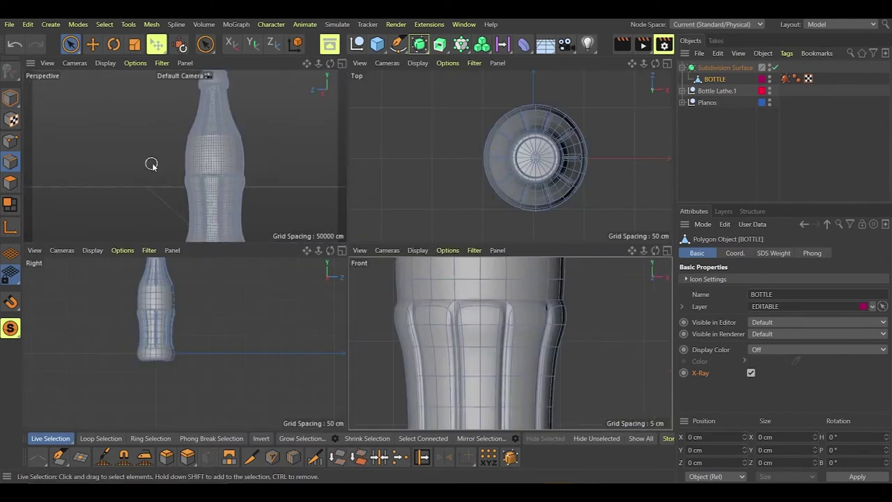
{"action": "left_click_drag", "start_coordinate": [70, 45], "coordinate": [91, 73]}
{"action": "left_click_drag", "start_coordinate": [368, 319], "coordinate": [603, 351]}
{"action": "key", "text": "t"}
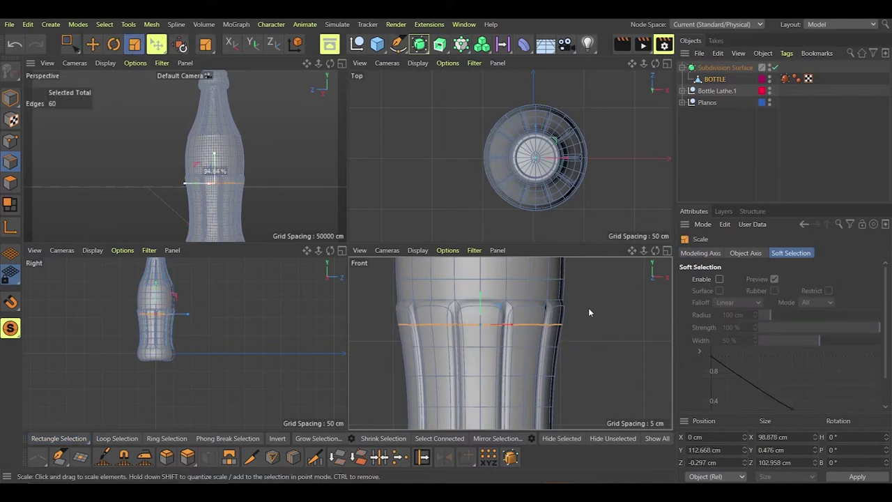
{"action": "scroll", "coordinate": [558, 307], "scroll_direction": "down", "scroll_amount": 3}
{"action": "scroll", "coordinate": [514, 287], "scroll_direction": "up", "scroll_amount": 4}
Step: Loop-select the five edge loops of the smooth middle band, scale them slightly inward, and clear the selection
{"action": "key", "text": "0"}
{"action": "left_click", "coordinate": [105, 24]}
{"action": "mouse_move", "coordinate": [128, 44]}
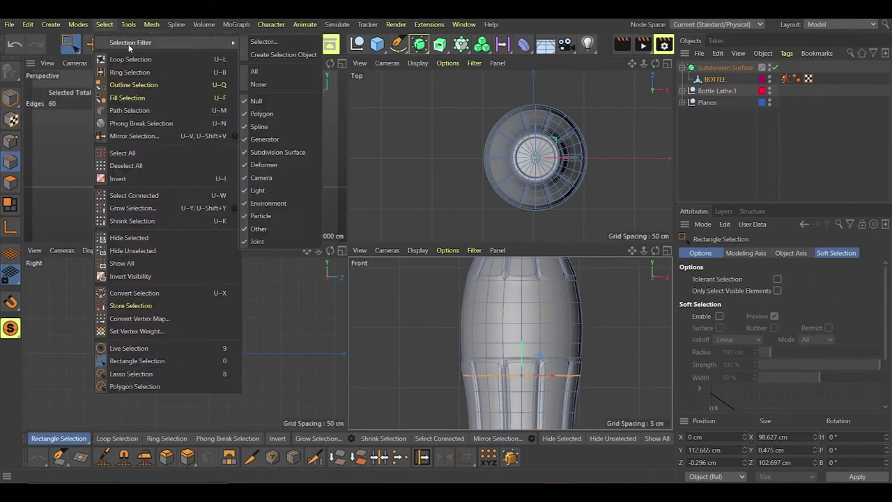
{"action": "left_click", "coordinate": [130, 60]}
{"action": "left_click", "coordinate": [529, 281]}
{"action": "left_click", "coordinate": [533, 303], "text": "shift"}
{"action": "left_click", "coordinate": [535, 323], "text": "shift"}
{"action": "left_click", "coordinate": [536, 341], "text": "shift"}
{"action": "left_click", "coordinate": [535, 357], "text": "shift"}
{"action": "left_click", "coordinate": [134, 45]}
{"action": "left_click_drag", "start_coordinate": [606, 322], "coordinate": [597, 319]}
{"action": "key", "text": "ctrl+shift+a"}
Step: Try scaling the edge loops in the upper part of the middle band, and undo the last change
{"action": "left_click", "coordinate": [69, 43]}
{"action": "left_click_drag", "start_coordinate": [425, 291], "coordinate": [591, 330]}
{"action": "left_click", "coordinate": [135, 45]}
{"action": "key", "text": "ctrl+shift+a"}
{"action": "scroll", "coordinate": [261, 196], "scroll_direction": "up", "scroll_amount": 5}
{"action": "scroll", "coordinate": [262, 196], "scroll_direction": "down", "scroll_amount": 8}
{"action": "key", "text": "ctrl+z"}
{"action": "left_click", "coordinate": [432, 307]}
Step: Select all edge loops of the middle band with Rectangle Selection, scale them slightly inward, and clear the selection
{"action": "left_click", "coordinate": [68, 44]}
{"action": "left_click", "coordinate": [133, 81]}
{"action": "left_click_drag", "start_coordinate": [427, 286], "coordinate": [628, 372]}
{"action": "left_click", "coordinate": [135, 44]}
{"action": "left_click_drag", "start_coordinate": [603, 317], "coordinate": [591, 318]}
{"action": "left_click", "coordinate": [606, 334]}
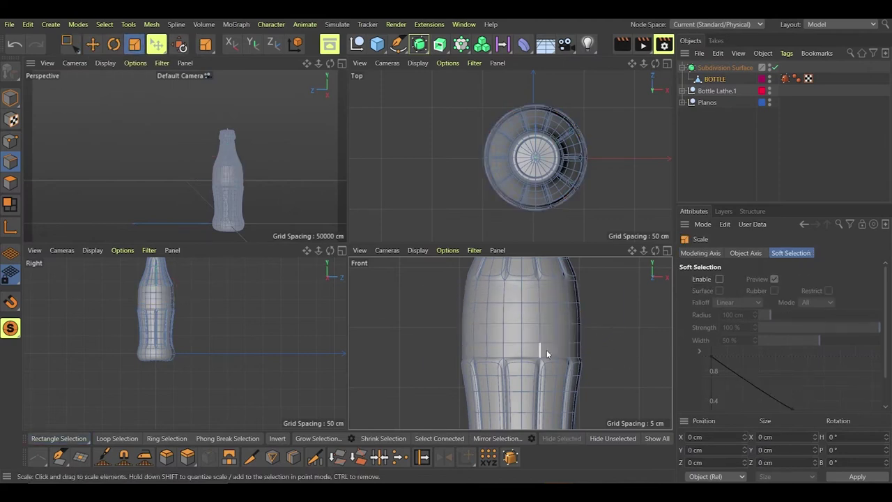
Step: Select the edge loops in the lower part of the middle band, undo that, and return to Live Selection
{"action": "left_click", "coordinate": [59, 438]}
{"action": "left_click_drag", "start_coordinate": [434, 313], "coordinate": [605, 352]}
{"action": "key", "text": "ctrl+z"}
{"action": "left_click", "coordinate": [71, 44]}
{"action": "left_click", "coordinate": [102, 64]}
{"action": "left_click", "coordinate": [586, 340]}
Step: Examine the smoothed bottle's silhouette, middle band and neck in the Perspective view
{"action": "scroll", "coordinate": [513, 341], "scroll_direction": "down", "scroll_amount": 5}
{"action": "middle_click_drag", "start_coordinate": [510, 325], "coordinate": [494, 295], "text": "alt"}
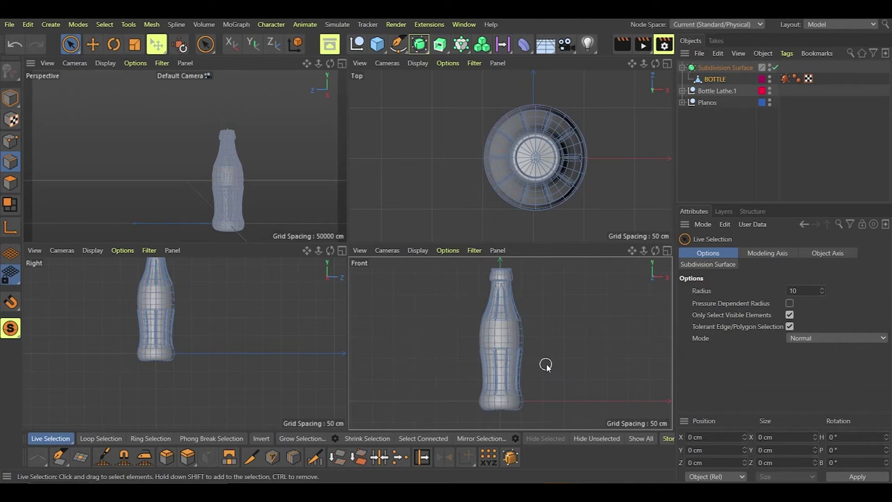
{"action": "key", "text": "F1"}
{"action": "left_click", "coordinate": [470, 319]}
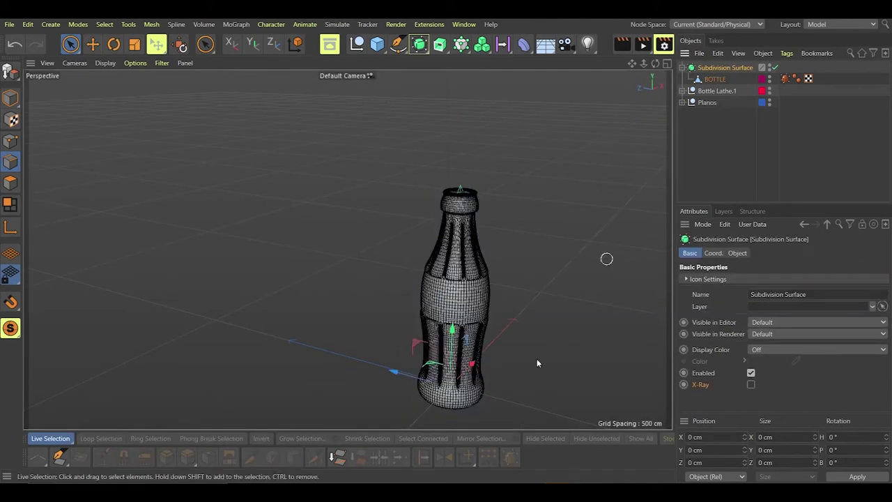
{"action": "scroll", "coordinate": [500, 366], "scroll_direction": "up", "scroll_amount": 4}
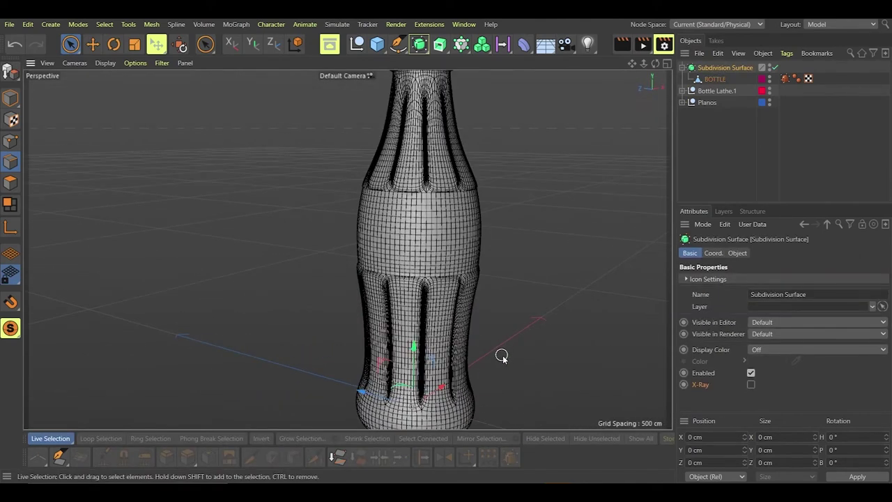
{"action": "left_click_drag", "start_coordinate": [502, 356], "coordinate": [510, 330], "text": "alt"}
{"action": "scroll", "coordinate": [517, 350], "scroll_direction": "down", "scroll_amount": 2}
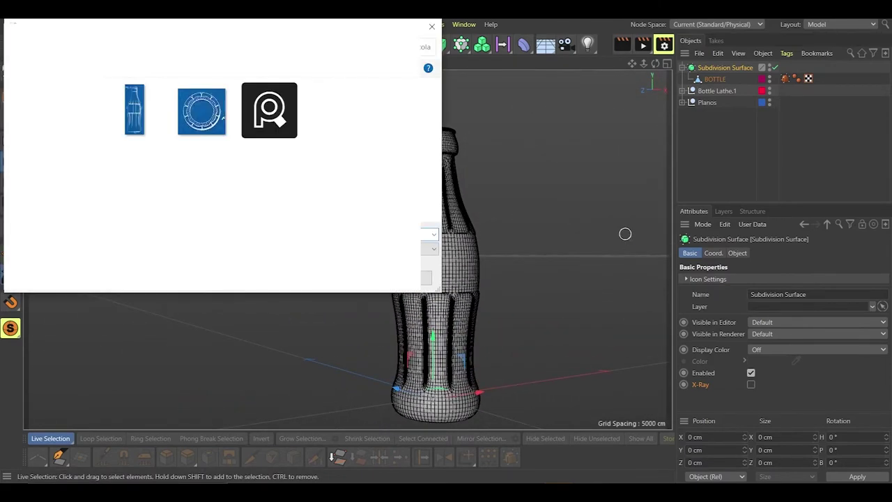
{"action": "scroll", "coordinate": [454, 138], "scroll_direction": "up", "scroll_amount": 3}
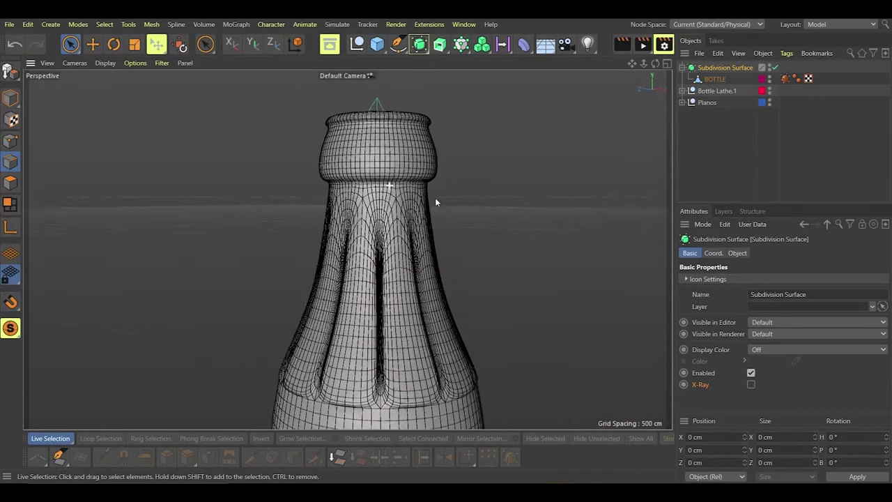
{"action": "left_click_drag", "start_coordinate": [479, 220], "coordinate": [463, 211], "text": "alt"}
Step: Select the edge loop around the middle of the mouth's collar on BOTTLE with Rectangle Selection and raise it slightly
{"action": "left_click", "coordinate": [721, 79]}
{"action": "left_click_drag", "start_coordinate": [229, 199], "coordinate": [209, 196], "text": "alt"}
{"action": "left_click", "coordinate": [71, 44]}
{"action": "left_click", "coordinate": [98, 64]}
{"action": "left_click_drag", "start_coordinate": [70, 44], "coordinate": [97, 71]}
{"action": "left_click_drag", "start_coordinate": [233, 130], "coordinate": [438, 148]}
{"action": "left_click_drag", "start_coordinate": [262, 171], "coordinate": [285, 175], "text": "alt"}
{"action": "left_click_drag", "start_coordinate": [235, 137], "coordinate": [417, 155]}
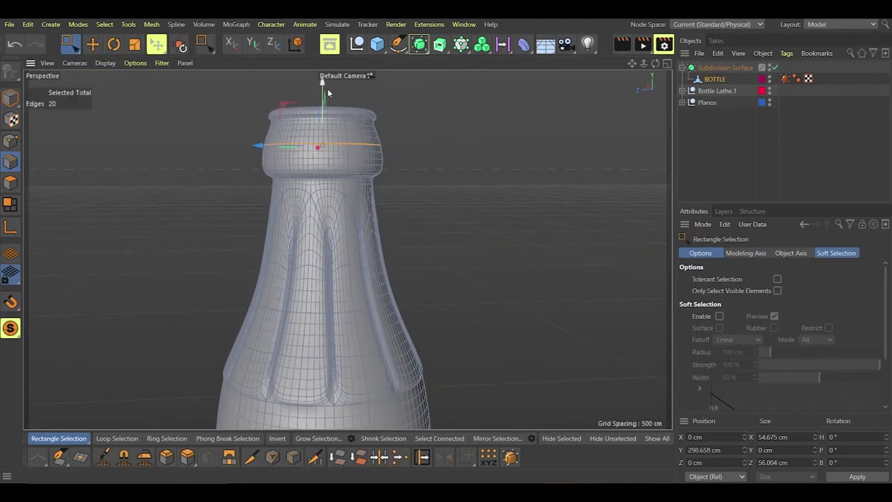
{"action": "left_click_drag", "start_coordinate": [347, 249], "coordinate": [321, 202], "text": "alt"}
{"action": "left_click_drag", "start_coordinate": [401, 86], "coordinate": [401, 82]}
{"action": "left_click_drag", "start_coordinate": [517, 148], "coordinate": [517, 149]}
{"action": "key", "text": "u"}
{"action": "key", "text": "l"}
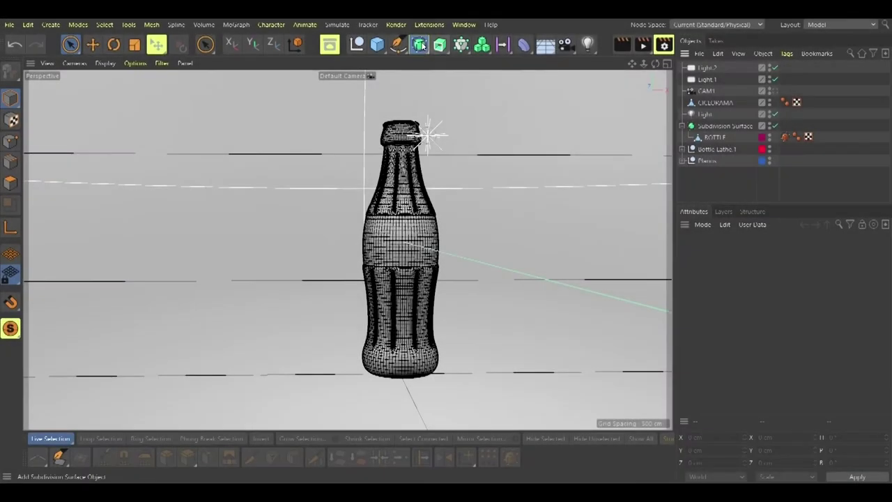
Step: Add a Cloth Surface generator and make the bottle's Subdivision Surface its child
{"action": "left_click", "coordinate": [419, 44]}
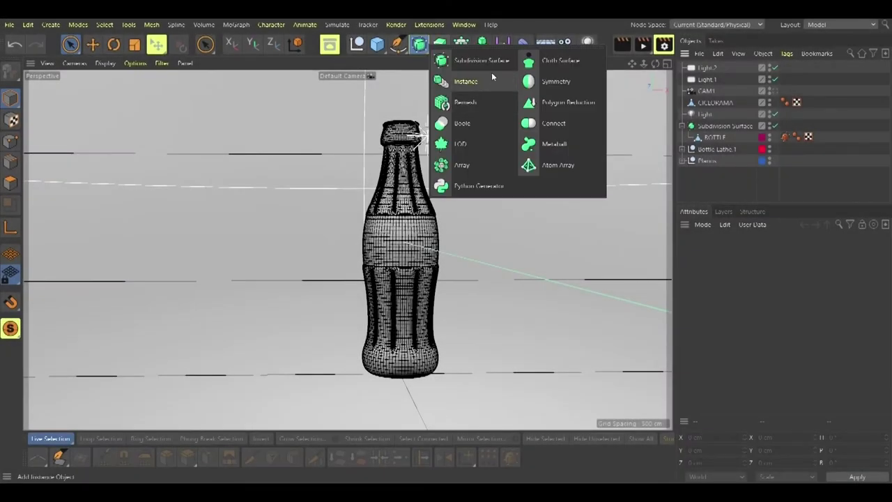
{"action": "left_click", "coordinate": [534, 63]}
{"action": "left_click", "coordinate": [714, 138]}
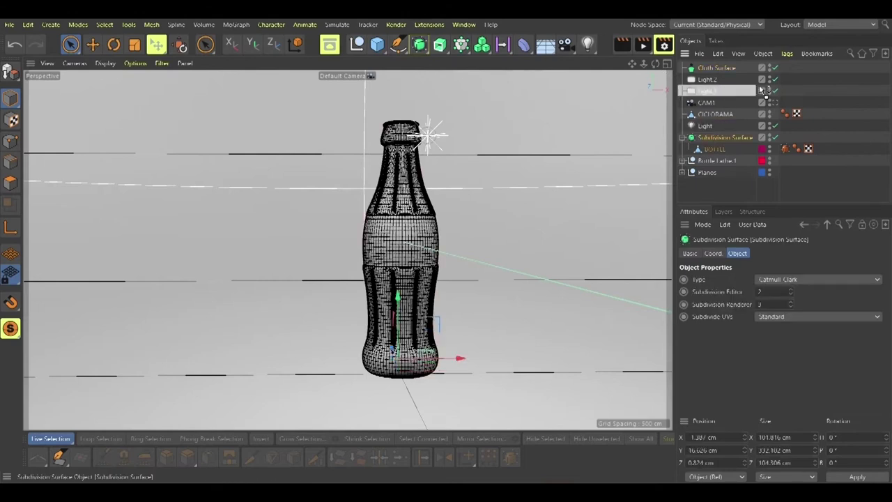
{"action": "left_click_drag", "start_coordinate": [730, 73], "coordinate": [729, 69]}
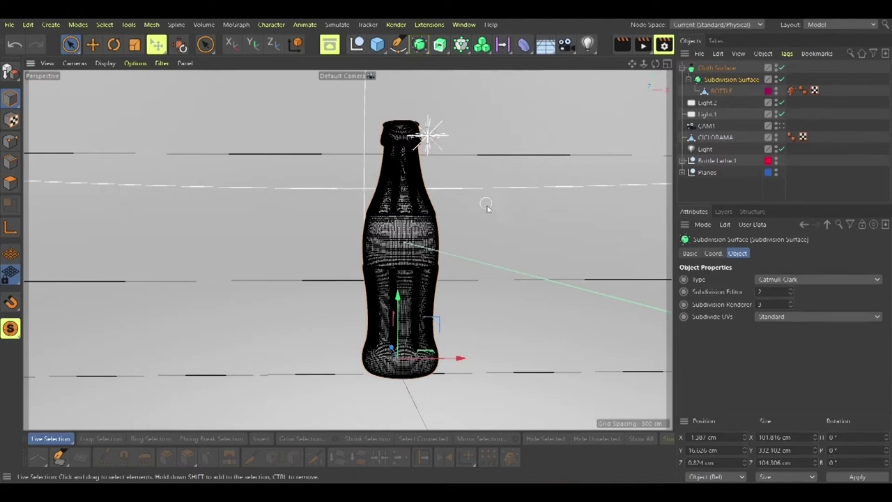
Step: Set the Cloth Surface's thickness to -4 cm, keeping 1 subdivision, while checking the bottle's mouth
{"action": "left_click_drag", "start_coordinate": [488, 208], "coordinate": [481, 286], "text": "alt"}
{"action": "left_click_drag", "start_coordinate": [356, 387], "coordinate": [354, 347], "text": "alt"}
{"action": "scroll", "coordinate": [354, 341], "scroll_direction": "up", "scroll_amount": 10}
{"action": "left_click_drag", "start_coordinate": [367, 279], "coordinate": [397, 255], "text": "alt"}
{"action": "left_click", "coordinate": [717, 68]}
{"action": "left_click", "coordinate": [766, 278]}
{"action": "left_click", "coordinate": [767, 282]}
{"action": "left_click_drag", "start_coordinate": [766, 304], "coordinate": [767, 302]}
{"action": "scroll", "coordinate": [452, 184], "scroll_direction": "down", "scroll_amount": 10}
{"action": "scroll", "coordinate": [428, 322], "scroll_direction": "up", "scroll_amount": 2}
{"action": "left_click_drag", "start_coordinate": [428, 323], "coordinate": [417, 273], "text": "alt"}
{"action": "left_click_drag", "start_coordinate": [766, 308], "coordinate": [766, 307]}
{"action": "left_click_drag", "start_coordinate": [314, 133], "coordinate": [338, 206], "text": "alt"}
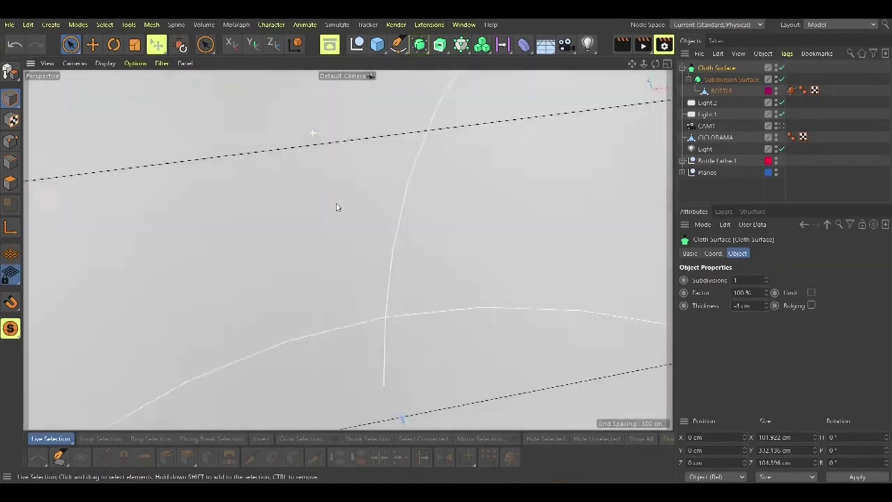
Step: Set the Cloth Surface's thickness to 1 cm while viewing the mouth rim up close
{"action": "scroll", "coordinate": [371, 249], "scroll_direction": "down", "scroll_amount": 10}
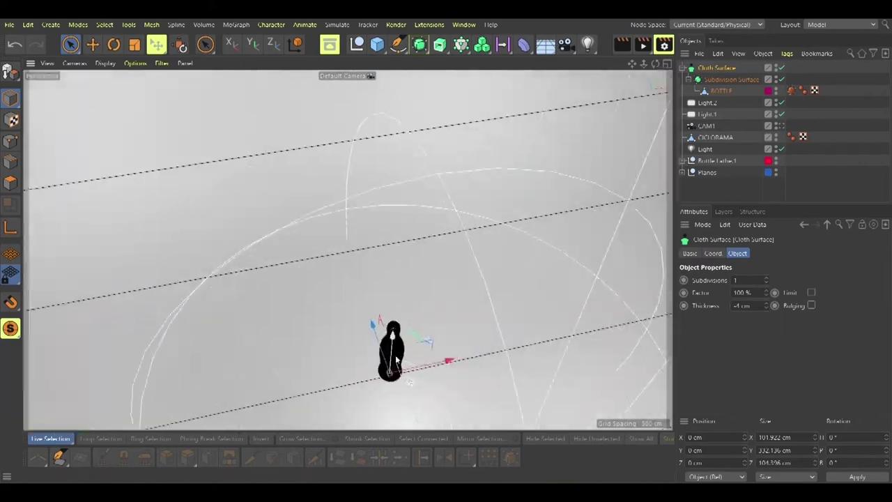
{"action": "scroll", "coordinate": [410, 309], "scroll_direction": "up", "scroll_amount": 10}
{"action": "left_click_drag", "start_coordinate": [410, 307], "coordinate": [416, 269], "text": "alt"}
{"action": "left_click_drag", "start_coordinate": [765, 303], "coordinate": [765, 305]}
{"action": "left_click", "coordinate": [766, 303]}
{"action": "left_click", "coordinate": [766, 304]}
{"action": "left_click", "coordinate": [765, 303]}
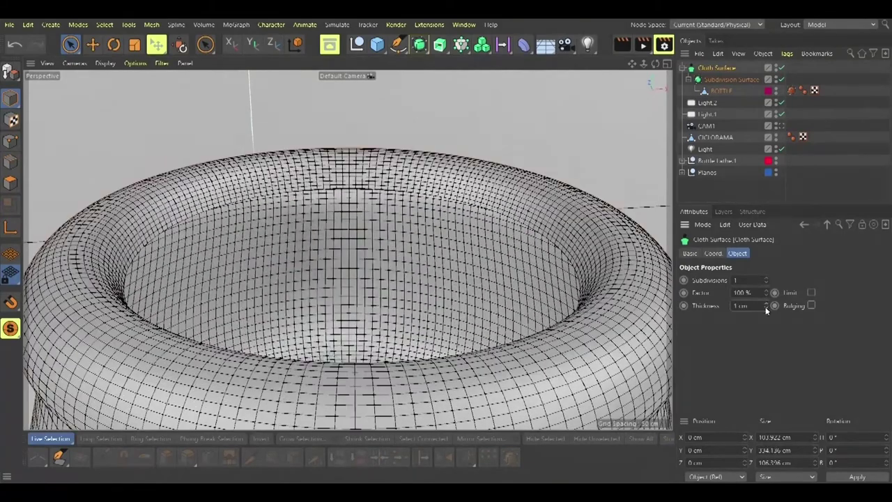
Step: Set the Cloth Surface's thickness to -5 cm and inspect the wall at the mouth
{"action": "left_click", "coordinate": [767, 308]}
{"action": "left_click", "coordinate": [767, 308]}
{"action": "left_click", "coordinate": [767, 309]}
{"action": "left_click", "coordinate": [768, 309]}
{"action": "left_click", "coordinate": [767, 309]}
{"action": "scroll", "coordinate": [221, 175], "scroll_direction": "down", "scroll_amount": 6}
{"action": "left_click_drag", "start_coordinate": [221, 175], "coordinate": [262, 161], "text": "alt"}
{"action": "scroll", "coordinate": [151, 189], "scroll_direction": "down", "scroll_amount": 4}
{"action": "middle_click_drag", "start_coordinate": [169, 195], "coordinate": [252, 142], "text": "alt"}
{"action": "scroll", "coordinate": [253, 142], "scroll_direction": "up", "scroll_amount": 7}
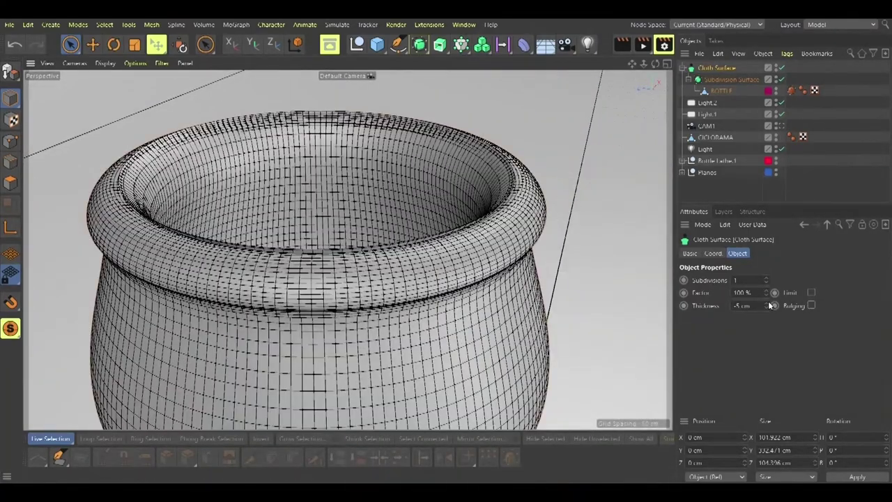
Step: Set the Cloth Surface's thickness to 0 cm and display the Front view full size
{"action": "type", "text": "0"}
{"action": "key", "text": "Return"}
{"action": "left_click_drag", "start_coordinate": [237, 307], "coordinate": [279, 307], "text": "alt"}
{"action": "middle_click", "coordinate": [360, 198]}
{"action": "middle_click", "coordinate": [380, 312]}
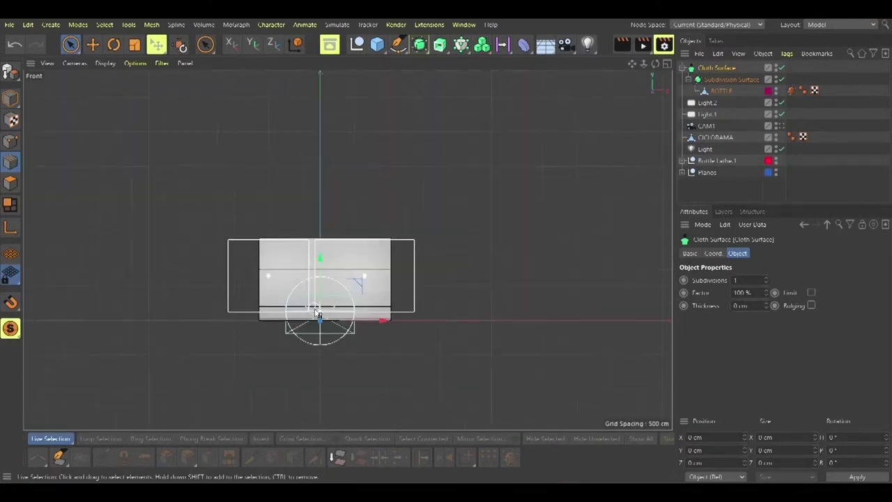
Step: Turn on X-Ray for the Cloth Surface and rectangle-select BOTTLE's inner edges around the mouth in the Front view
{"action": "scroll", "coordinate": [313, 307], "scroll_direction": "up", "scroll_amount": 15}
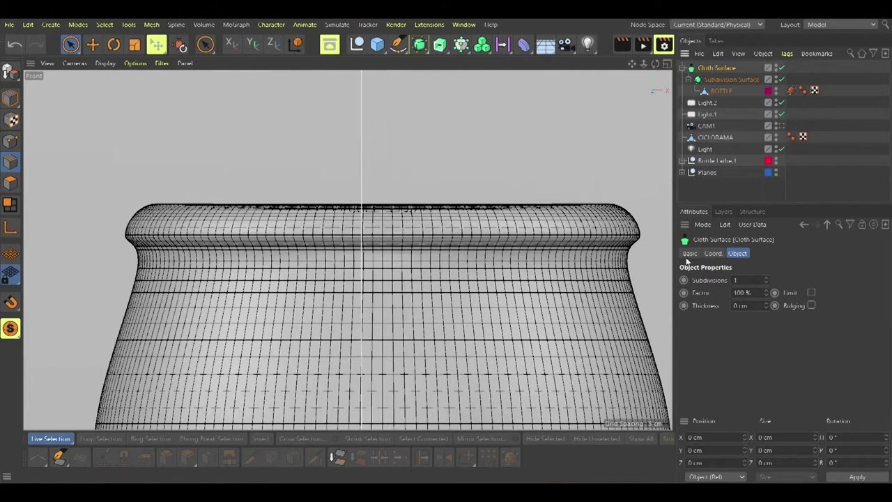
{"action": "left_click", "coordinate": [690, 254]}
{"action": "left_click", "coordinate": [80, 52]}
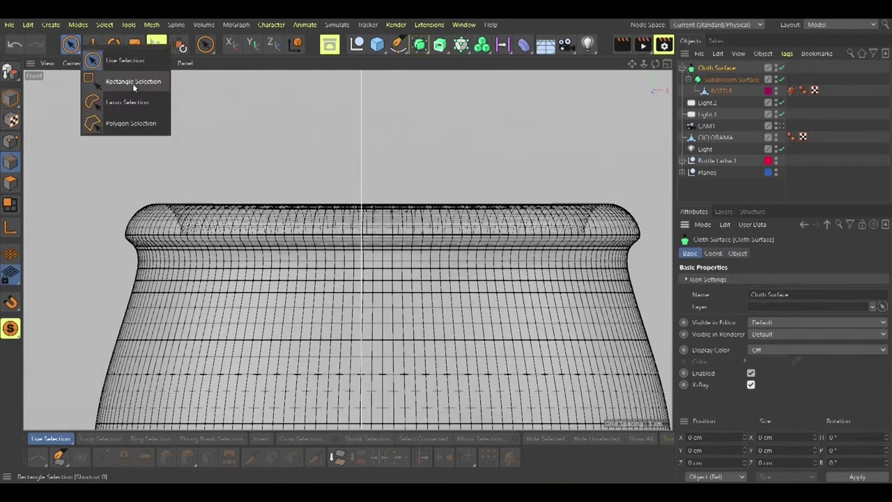
{"action": "left_click", "coordinate": [133, 87]}
{"action": "left_click", "coordinate": [721, 92]}
{"action": "left_click_drag", "start_coordinate": [164, 223], "coordinate": [546, 244]}
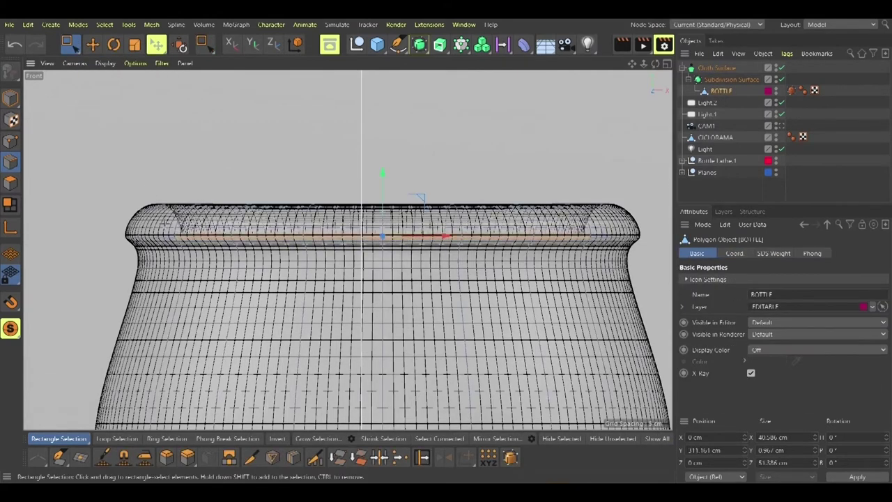
{"action": "left_click_drag", "start_coordinate": [620, 233], "coordinate": [620, 234]}
Step: Set the Cloth Surface's thickness to -4 cm and check the wall around the mouth in the Perspective view
{"action": "left_click_drag", "start_coordinate": [531, 230], "coordinate": [532, 274], "text": "alt"}
{"action": "middle_click", "coordinate": [532, 275]}
{"action": "middle_click", "coordinate": [303, 216]}
{"action": "left_click_drag", "start_coordinate": [439, 223], "coordinate": [486, 219], "text": "alt"}
{"action": "left_click", "coordinate": [717, 67]}
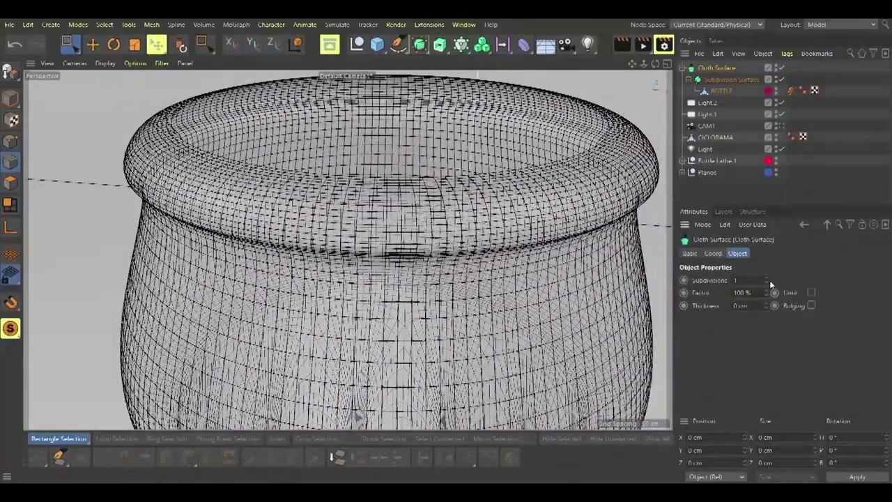
{"action": "left_click", "coordinate": [766, 308]}
{"action": "left_click", "coordinate": [766, 307]}
{"action": "left_click", "coordinate": [767, 307]}
{"action": "right_click_drag", "start_coordinate": [481, 217], "coordinate": [616, 219], "text": "alt"}
{"action": "left_click_drag", "start_coordinate": [615, 219], "coordinate": [488, 185], "text": "alt"}
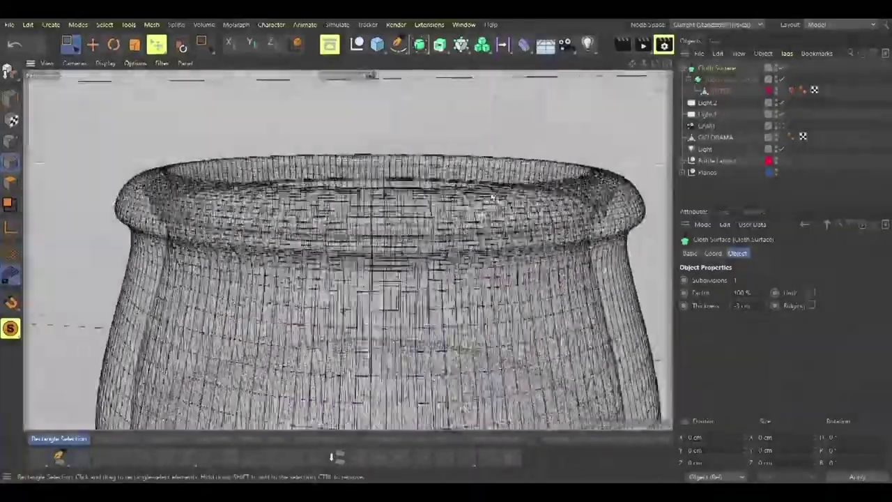
{"action": "scroll", "coordinate": [573, 174], "scroll_direction": "down", "scroll_amount": 10}
{"action": "scroll", "coordinate": [479, 241], "scroll_direction": "up", "scroll_amount": 10}
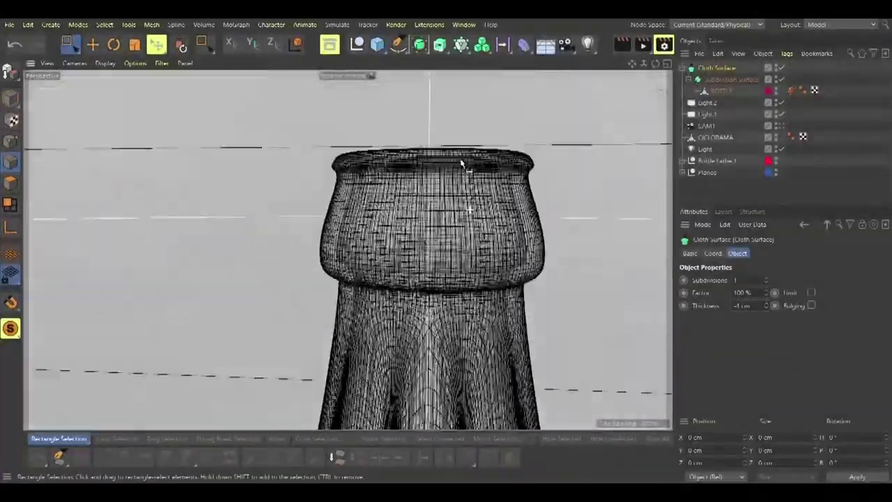
{"action": "left_click_drag", "start_coordinate": [462, 164], "coordinate": [484, 176], "text": "alt"}
Step: Raise the Cloth Surface's thickness by one increment for comparison and return it to -4 cm
{"action": "left_click", "coordinate": [767, 303]}
{"action": "left_click_drag", "start_coordinate": [493, 286], "coordinate": [459, 274], "text": "alt"}
{"action": "left_click", "coordinate": [767, 308]}
{"action": "scroll", "coordinate": [438, 200], "scroll_direction": "up", "scroll_amount": 1}
{"action": "scroll", "coordinate": [438, 201], "scroll_direction": "down", "scroll_amount": 10}
{"action": "scroll", "coordinate": [427, 352], "scroll_direction": "down", "scroll_amount": 4}
{"action": "left_click_drag", "start_coordinate": [430, 360], "coordinate": [471, 385], "text": "alt"}
Step: Add the Cloth Surface and its Subdivision Surface to the EDITABLE layer
{"action": "right_click", "coordinate": [723, 69]}
{"action": "mouse_move", "coordinate": [755, 209]}
{"action": "left_click", "coordinate": [710, 233]}
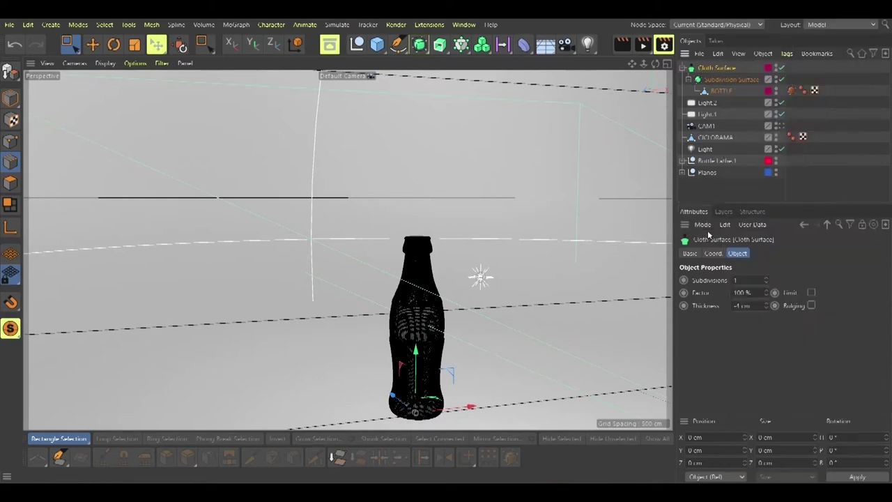
{"action": "right_click", "coordinate": [738, 80]}
{"action": "key", "text": "Escape"}
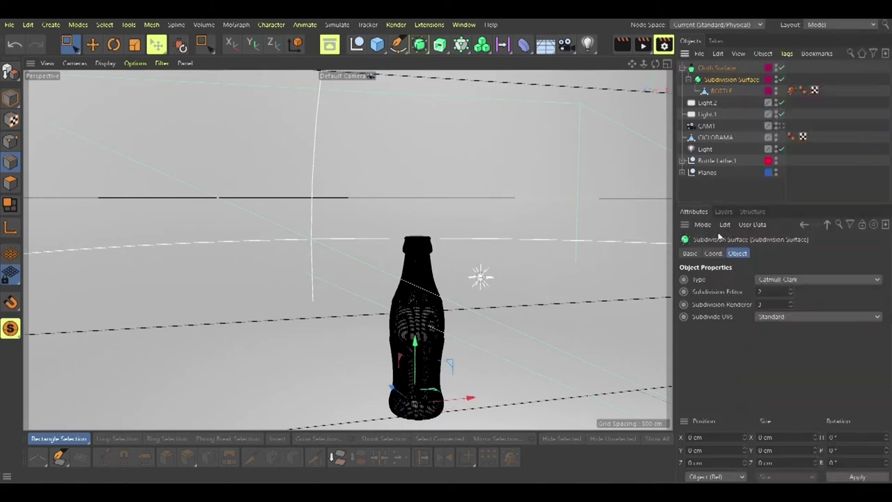
Step: Duplicate the Cloth Surface together with its child objects as a backup
{"action": "scroll", "coordinate": [390, 209], "scroll_direction": "up", "scroll_amount": 8}
{"action": "scroll", "coordinate": [383, 165], "scroll_direction": "up", "scroll_amount": 5}
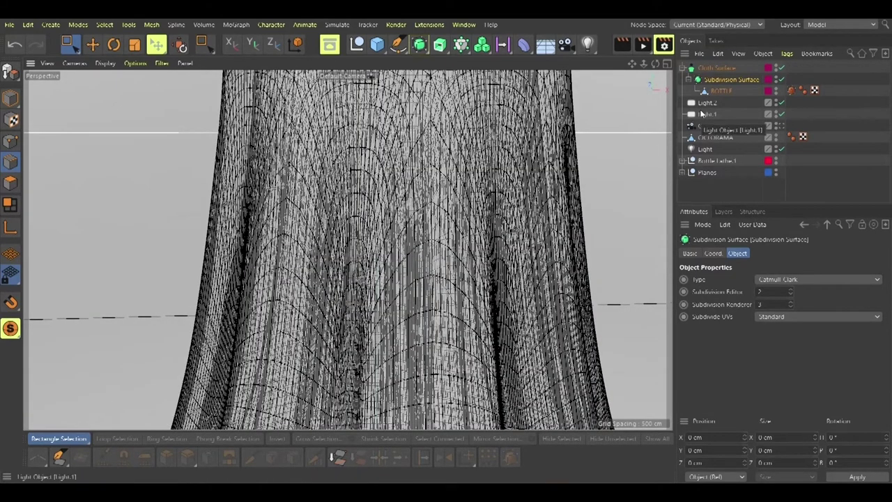
{"action": "left_click", "coordinate": [685, 53]}
{"action": "key", "text": "Escape"}
{"action": "left_click", "coordinate": [719, 68]}
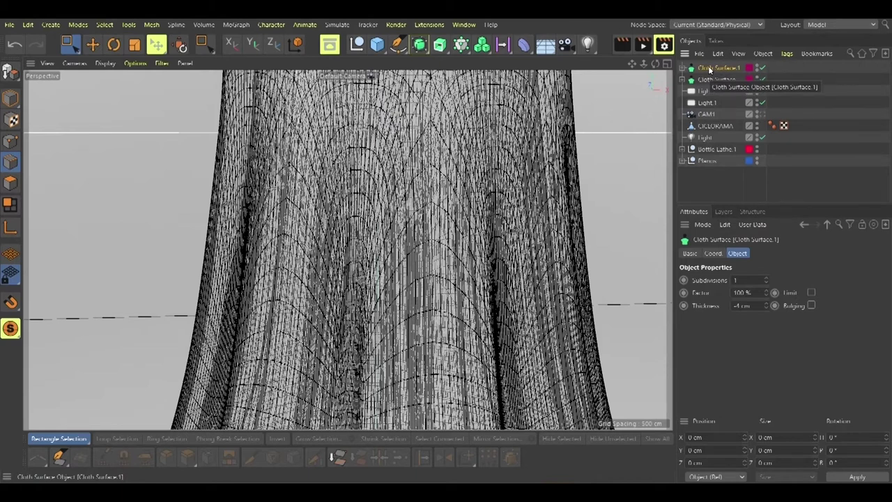
Step: Add the duplicated Cloth Surface, its Subdivision Surface and its BOTTLE mesh to the Bottle layer
{"action": "right_click", "coordinate": [751, 68]}
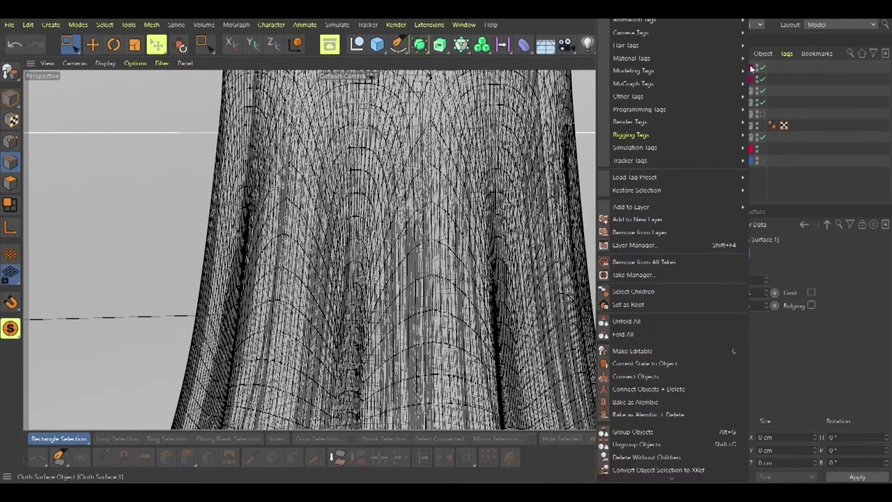
{"action": "mouse_move", "coordinate": [710, 207]}
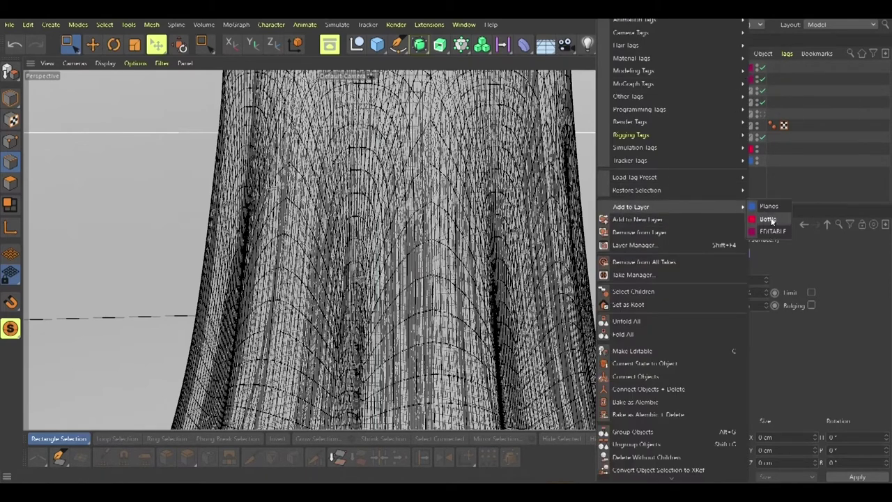
{"action": "left_click", "coordinate": [769, 220]}
{"action": "left_click", "coordinate": [685, 68]}
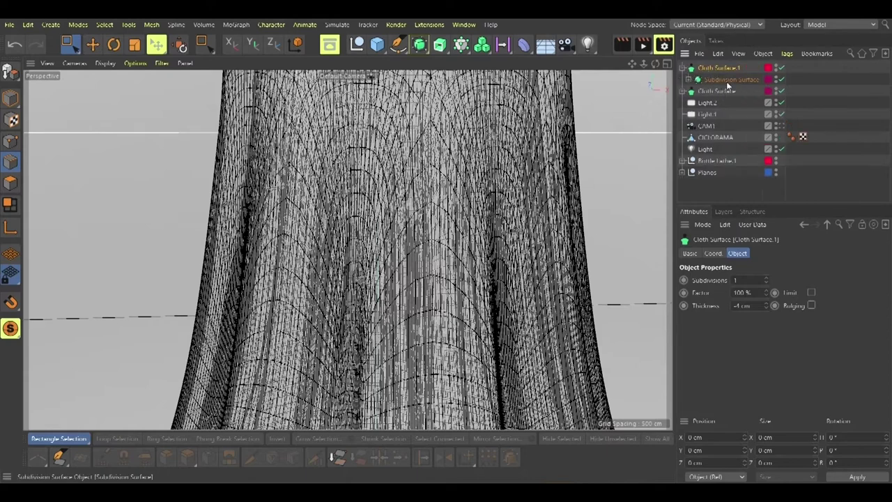
{"action": "left_click", "coordinate": [727, 81]}
{"action": "right_click", "coordinate": [748, 80]}
{"action": "left_click", "coordinate": [771, 219]}
{"action": "left_click", "coordinate": [688, 79]}
{"action": "right_click", "coordinate": [739, 92]}
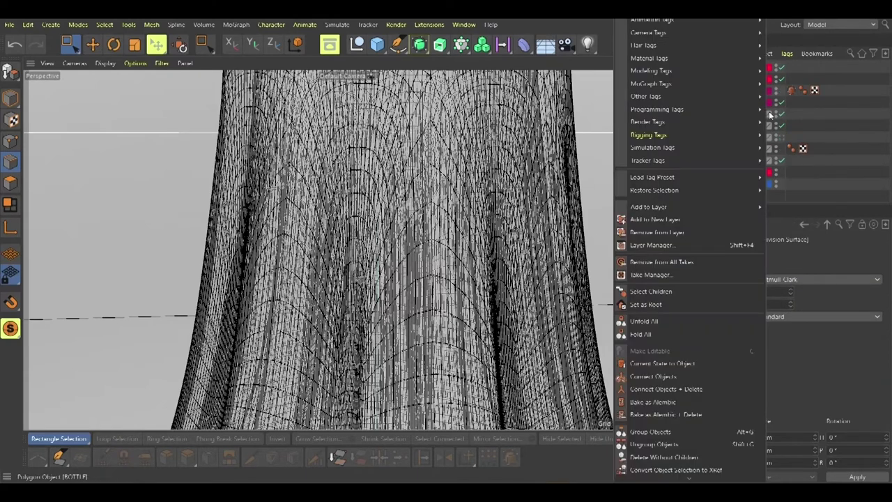
{"action": "left_click", "coordinate": [771, 220]}
Step: Toggle the Bottle layer's viewport visibility and nest the duplicated Cloth Surface inside the Bottle Lathe.1 group
{"action": "left_click", "coordinate": [682, 68]}
{"action": "left_click", "coordinate": [724, 211]}
{"action": "left_click", "coordinate": [752, 276]}
{"action": "left_click", "coordinate": [752, 276]}
{"action": "left_click", "coordinate": [715, 67]}
{"action": "left_click_drag", "start_coordinate": [715, 69], "coordinate": [718, 150]}
{"action": "left_click", "coordinate": [689, 161]}
{"action": "left_click", "coordinate": [682, 137]}
Step: Make the remaining Cloth Surface editable and inspect the converted bottle from the neck to the base
{"action": "left_click", "coordinate": [716, 68]}
{"action": "scroll", "coordinate": [379, 186], "scroll_direction": "down", "scroll_amount": 10}
{"action": "scroll", "coordinate": [380, 184], "scroll_direction": "up", "scroll_amount": 4}
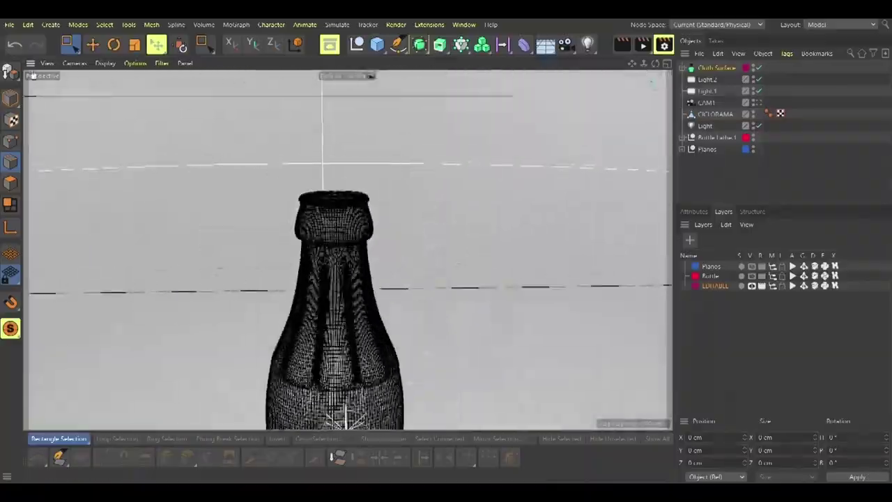
{"action": "scroll", "coordinate": [294, 246], "scroll_direction": "up", "scroll_amount": 10}
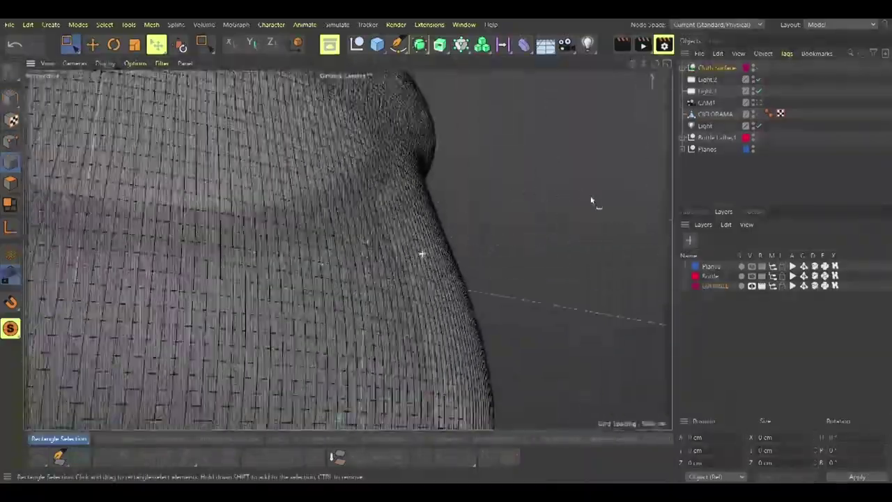
{"action": "left_click_drag", "start_coordinate": [591, 200], "coordinate": [416, 243], "text": "alt"}
{"action": "scroll", "coordinate": [357, 194], "scroll_direction": "down", "scroll_amount": 10}
{"action": "scroll", "coordinate": [416, 244], "scroll_direction": "down", "scroll_amount": 5}
{"action": "scroll", "coordinate": [366, 220], "scroll_direction": "up", "scroll_amount": 10}
{"action": "scroll", "coordinate": [366, 219], "scroll_direction": "down", "scroll_amount": 3}
{"action": "left_click_drag", "start_coordinate": [308, 295], "coordinate": [366, 256], "text": "alt"}
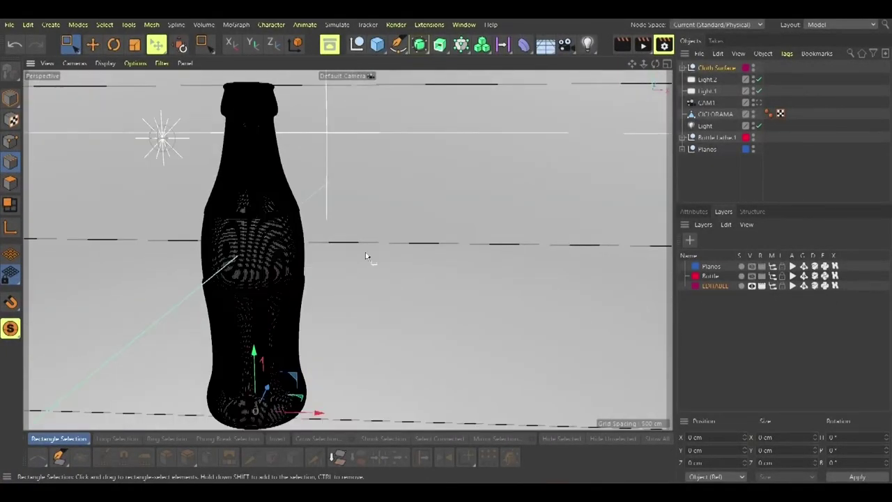
Step: Select the BOTTLE mesh within the converted Cloth Surface hierarchy and switch the interface layout to Standard
{"action": "left_click", "coordinate": [683, 68]}
{"action": "left_click", "coordinate": [718, 91]}
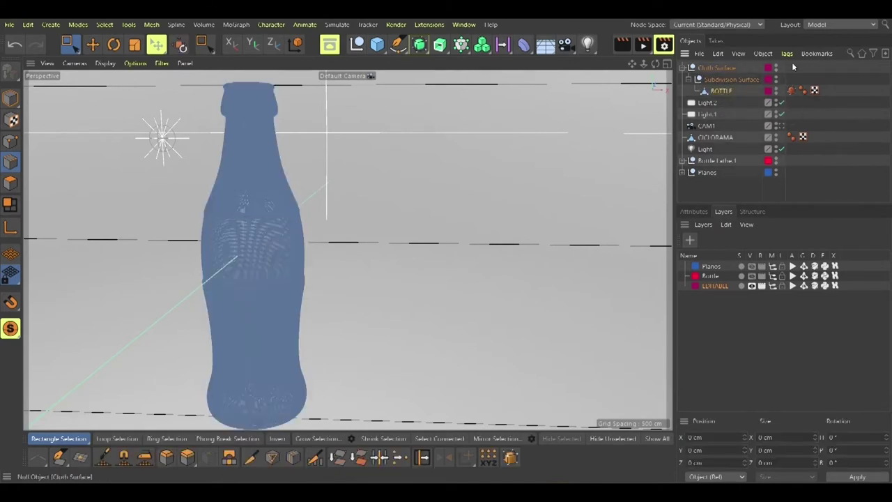
{"action": "left_click", "coordinate": [840, 25]}
{"action": "left_click", "coordinate": [835, 152]}
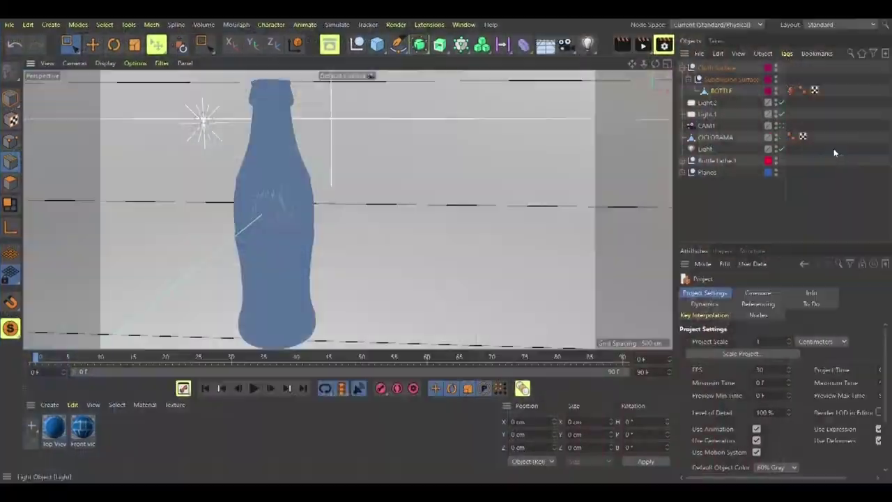
Step: Create a new material and name it CRISTAL
{"action": "double_click", "coordinate": [168, 421]}
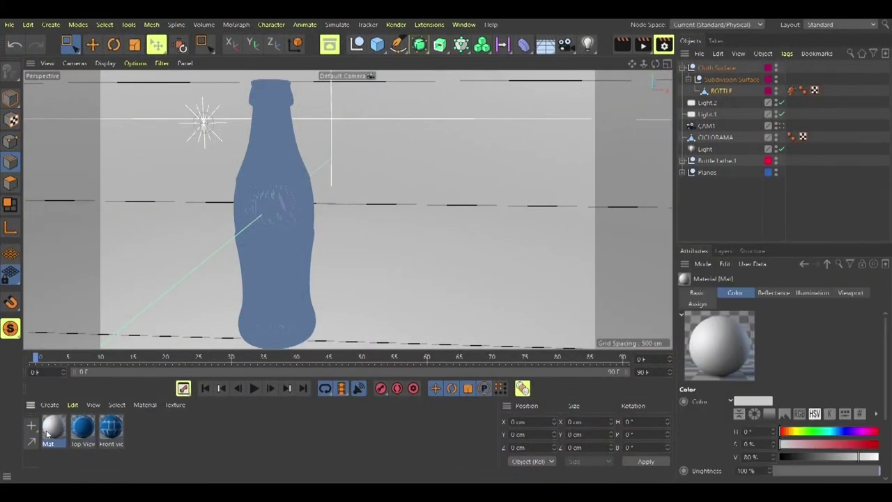
{"action": "double_click", "coordinate": [47, 433]}
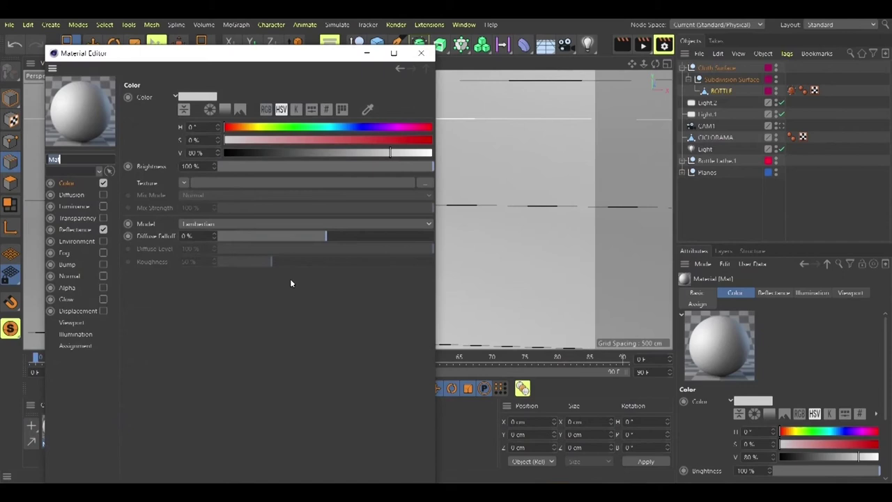
{"action": "type", "text": "CRISTAL"}
{"action": "key", "text": "Return"}
Step: Set the CRISTAL material's color to a pale cyan with hue 185°, saturation 9% and value 80%
{"action": "left_click_drag", "start_coordinate": [276, 131], "coordinate": [231, 127]}
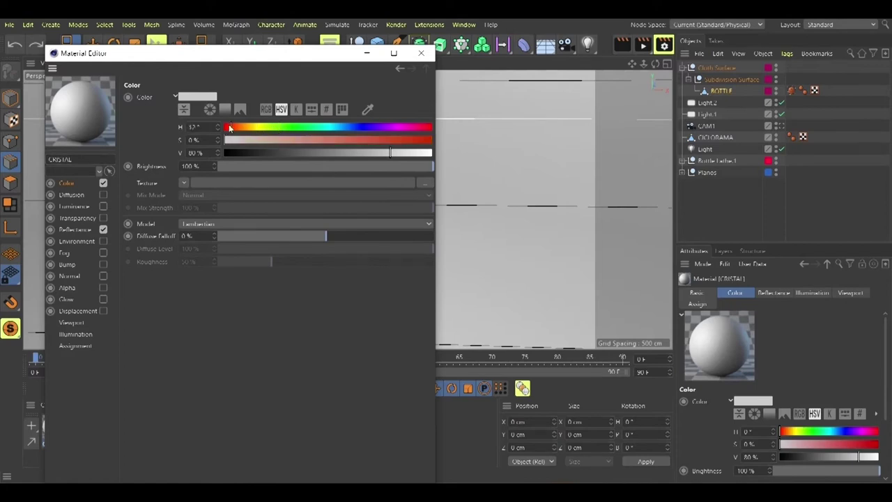
{"action": "left_click", "coordinate": [199, 97]}
{"action": "left_click_drag", "start_coordinate": [169, 95], "coordinate": [224, 96]}
{"action": "left_click_drag", "start_coordinate": [138, 107], "coordinate": [143, 107]}
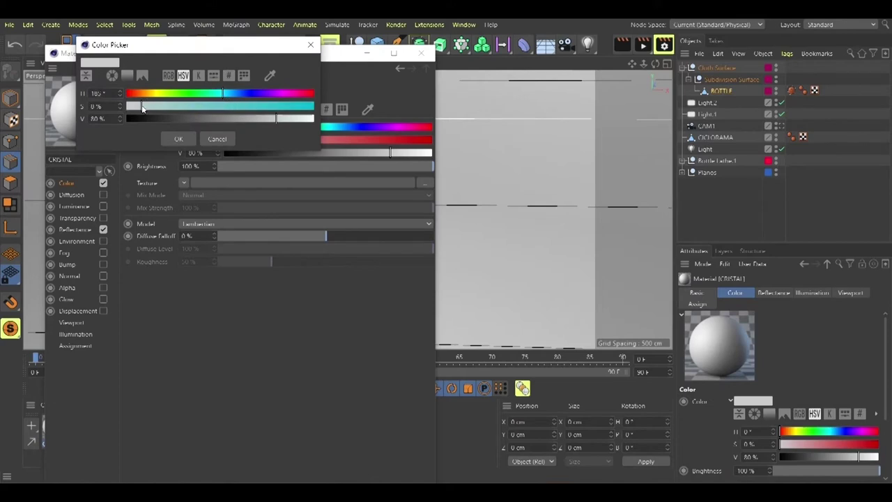
{"action": "left_click", "coordinate": [179, 138]}
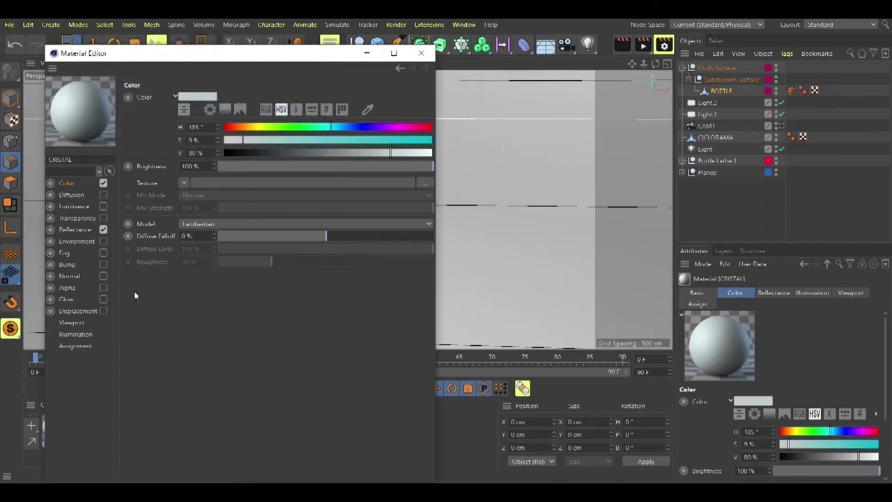
Step: Enable Transparency on the CRISTAL material and display its transparency settings
{"action": "left_click", "coordinate": [103, 218]}
{"action": "left_click", "coordinate": [73, 232]}
{"action": "left_click", "coordinate": [76, 219]}
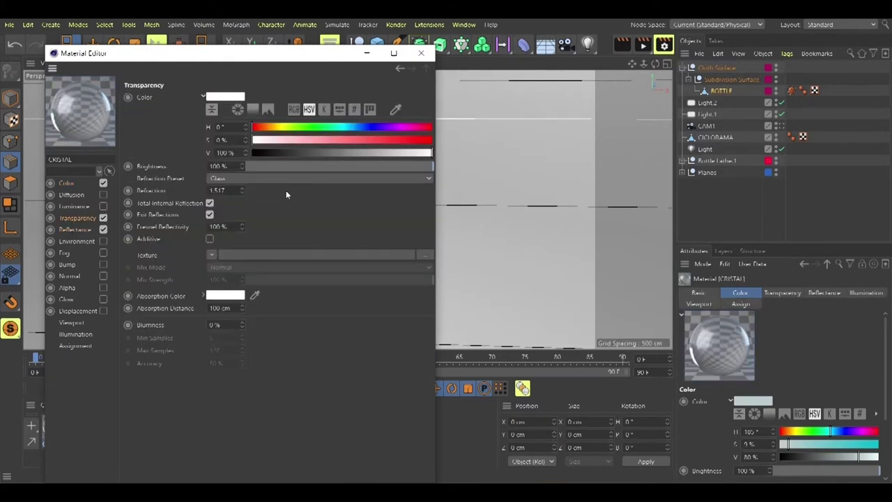
Step: Switch CRISTAL's refraction preset to Custom and set the refraction to 1, followed by 1.9
{"action": "left_click", "coordinate": [260, 179]}
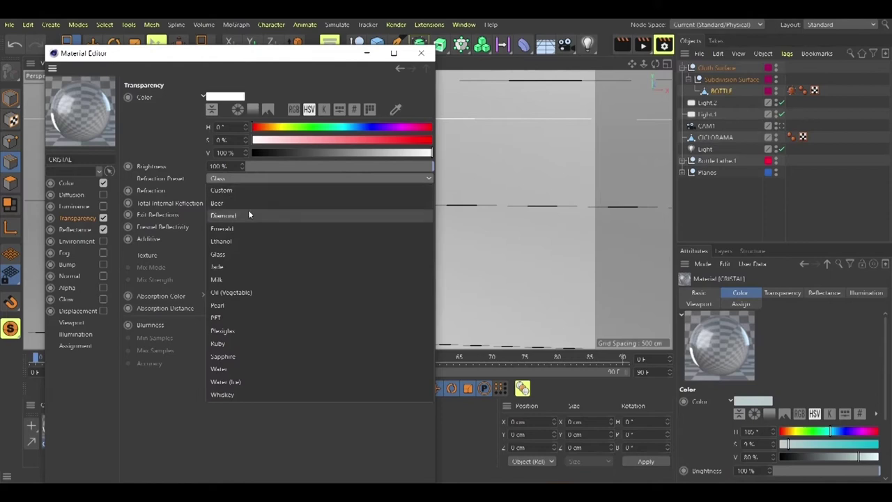
{"action": "left_click", "coordinate": [202, 166]}
{"action": "left_click", "coordinate": [220, 179]}
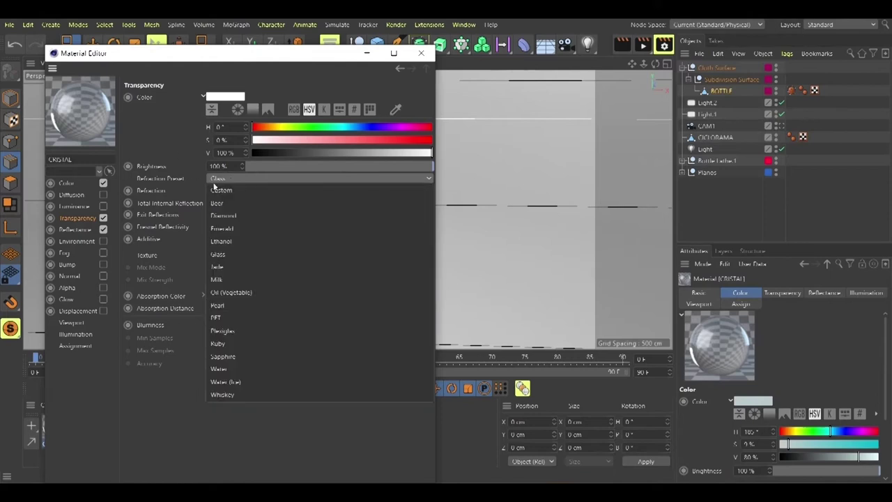
{"action": "left_click", "coordinate": [217, 191]}
{"action": "left_click", "coordinate": [228, 191]}
{"action": "type", "text": "1"}
{"action": "key", "text": "Return"}
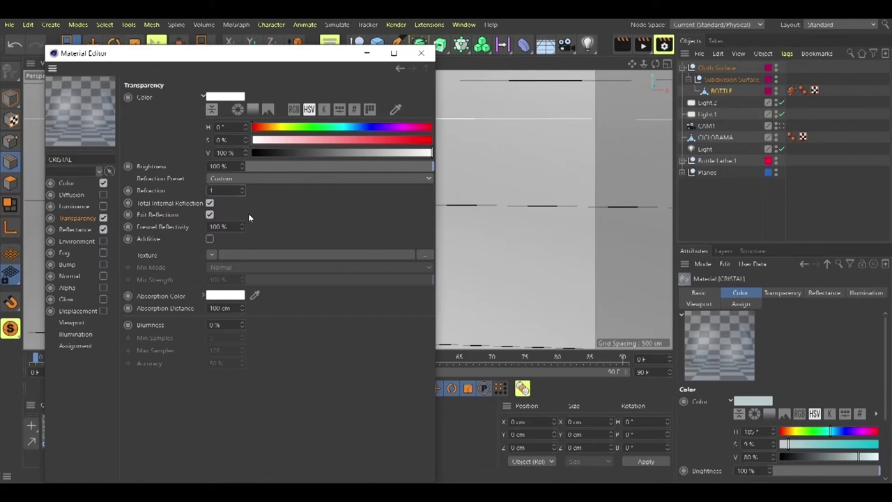
{"action": "type", "text": ".9"}
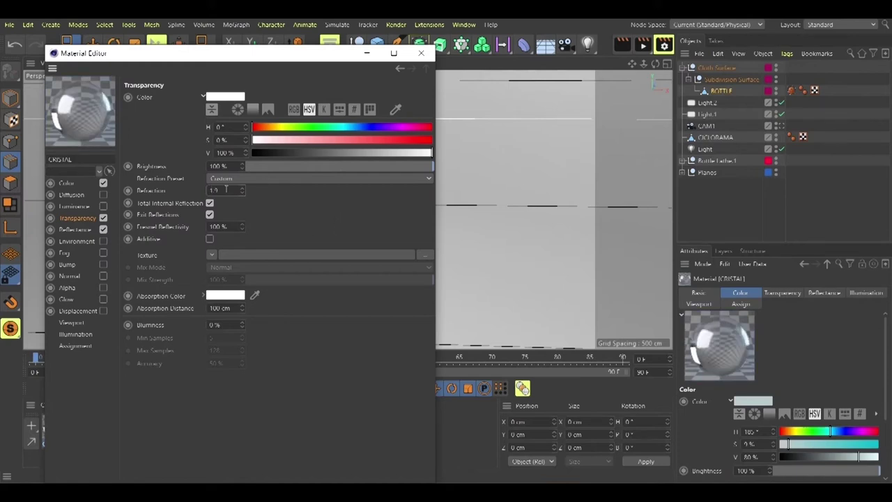
Step: Try refraction values of 1.35 and 1.492 for the CRISTAL material
{"action": "left_click", "coordinate": [236, 177]}
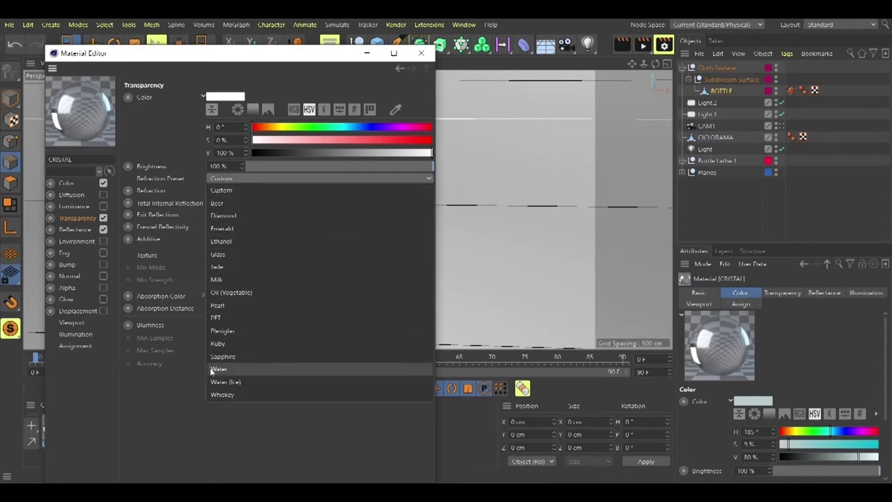
{"action": "left_click", "coordinate": [183, 401]}
{"action": "left_click", "coordinate": [219, 191]}
{"action": "key", "text": "BackSpace"}
{"action": "type", "text": "35"}
{"action": "key", "text": "Return"}
{"action": "left_click_drag", "start_coordinate": [209, 190], "coordinate": [226, 190]}
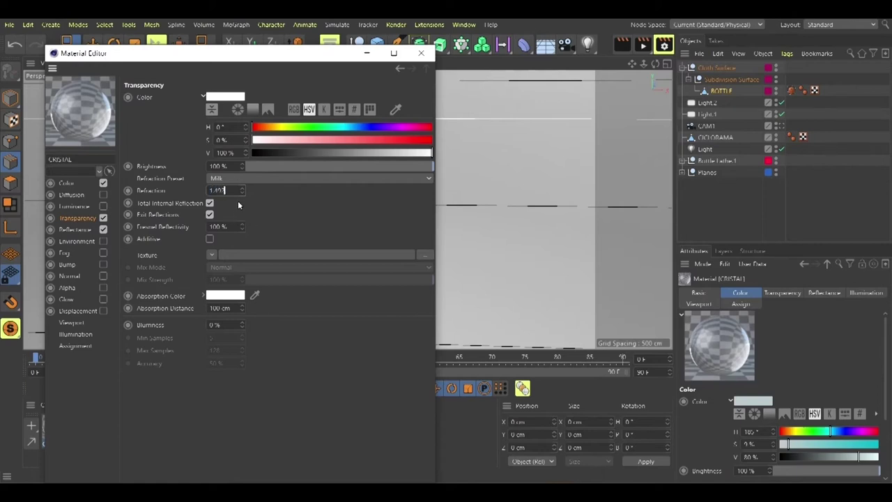
{"action": "key", "text": "Return"}
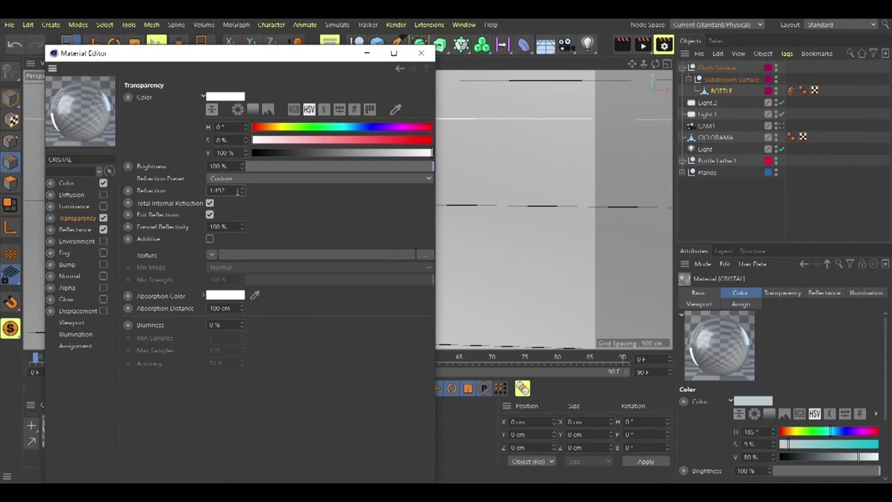
Step: Set CRISTAL's refraction to 2 and look through the refraction presets
{"action": "left_click_drag", "start_coordinate": [242, 188], "coordinate": [242, 189]}
{"action": "double_click", "coordinate": [224, 190]}
{"action": "type", "text": "2"}
{"action": "key", "text": "Return"}
{"action": "left_click", "coordinate": [292, 179]}
{"action": "left_click", "coordinate": [283, 409]}
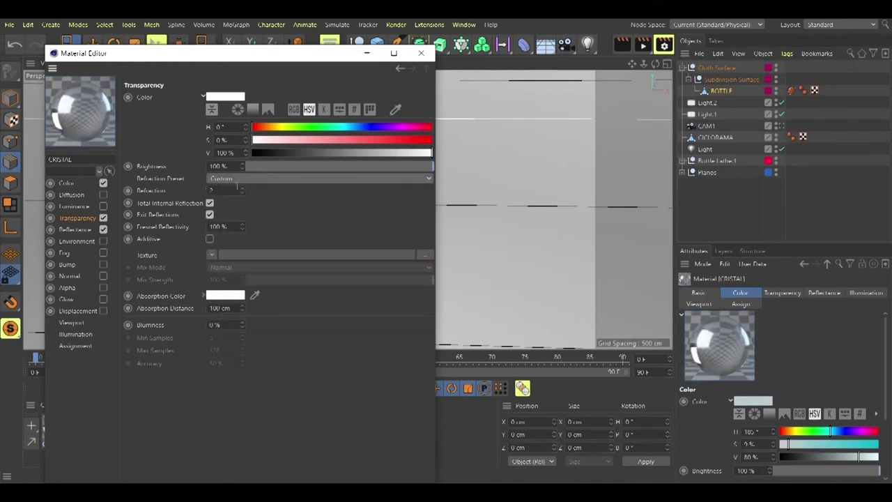
Step: Try a refraction of 3 on the CRISTAL material and raise it to 4
{"action": "left_click_drag", "start_coordinate": [231, 190], "coordinate": [208, 191]}
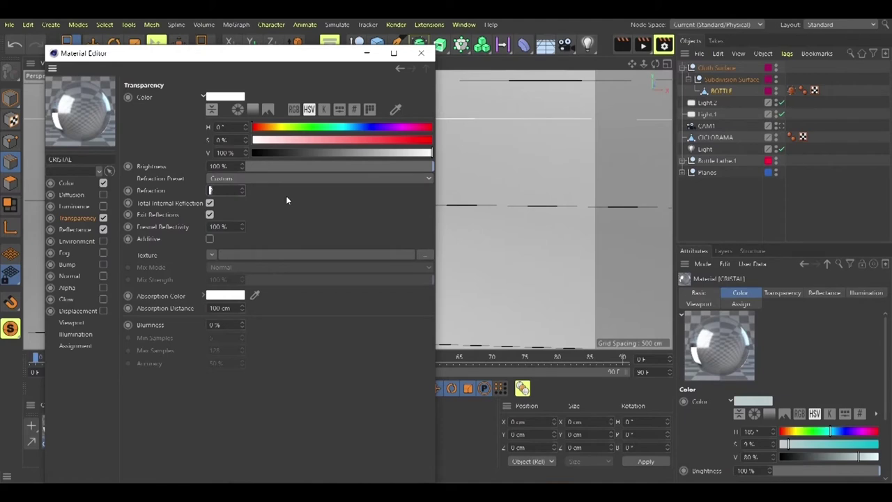
{"action": "type", "text": "3"}
{"action": "key", "text": "Return"}
{"action": "double_click", "coordinate": [226, 190]}
{"action": "type", "text": "4"}
{"action": "key", "text": "Return"}
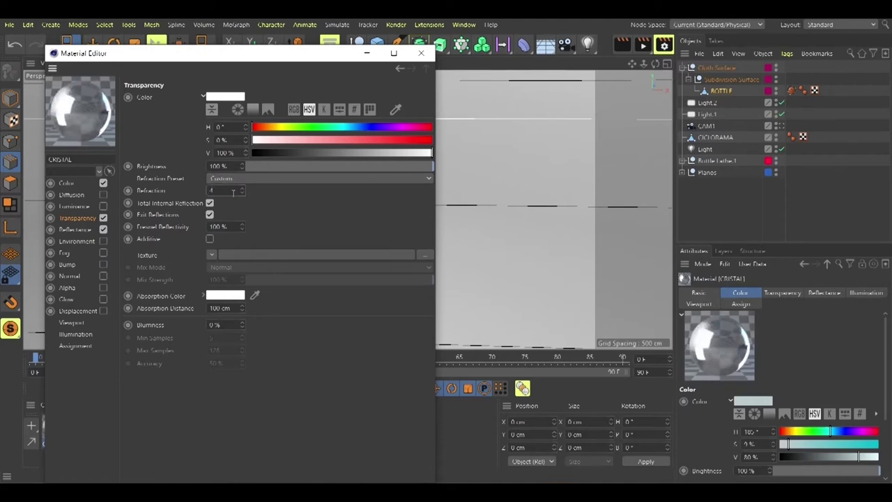
Step: Try refraction values of 2 and 1.5 for the CRISTAL material, and settle on 1.49
{"action": "double_click", "coordinate": [233, 191]}
{"action": "type", "text": "2"}
{"action": "key", "text": "Return"}
{"action": "double_click", "coordinate": [230, 195]}
{"action": "type", "text": "1.5"}
{"action": "key", "text": "Return"}
{"action": "double_click", "coordinate": [233, 190]}
{"action": "type", "text": "1.49"}
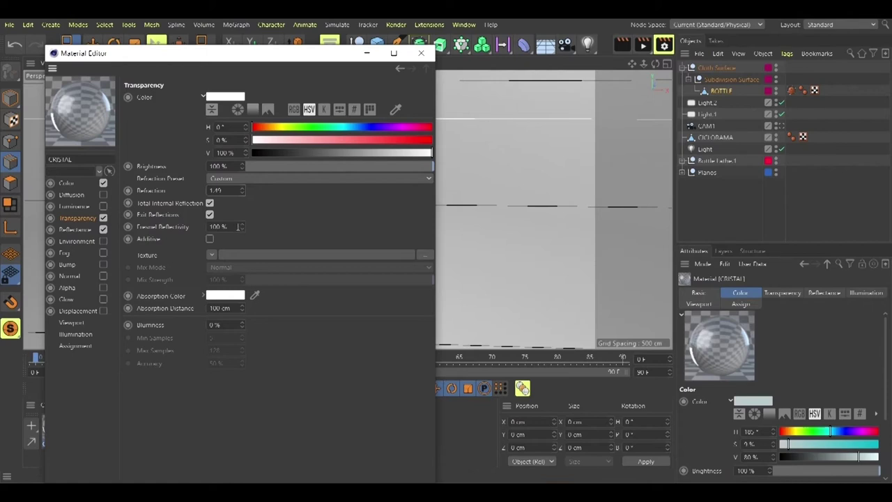
Step: Check the CRISTAL material's reflectance layers and close the material editor
{"action": "left_click", "coordinate": [74, 229]}
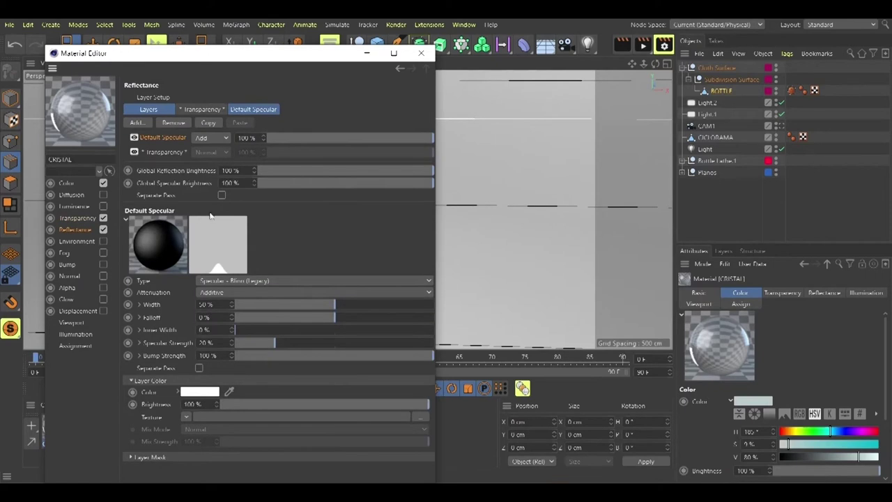
{"action": "left_click", "coordinate": [178, 136]}
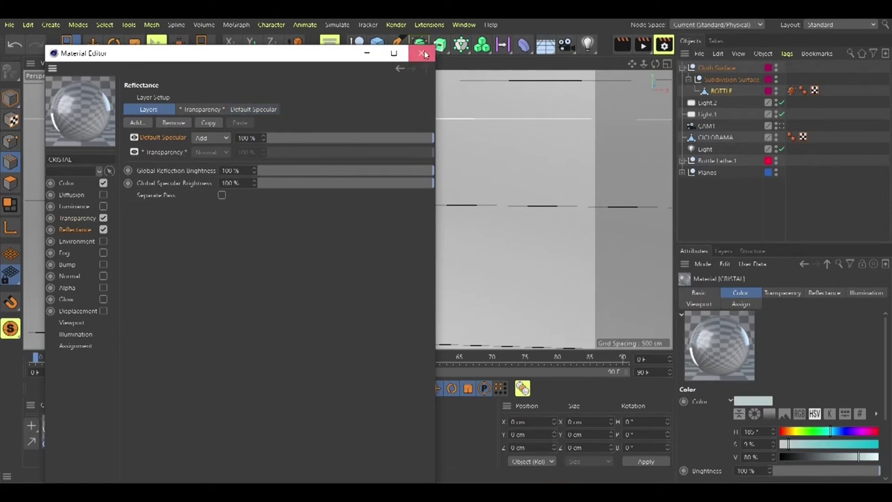
{"action": "left_click", "coordinate": [421, 53]}
Step: Apply the CRISTAL material to the BOTTLE mesh and render the scene
{"action": "left_click_drag", "start_coordinate": [58, 437], "coordinate": [720, 99]}
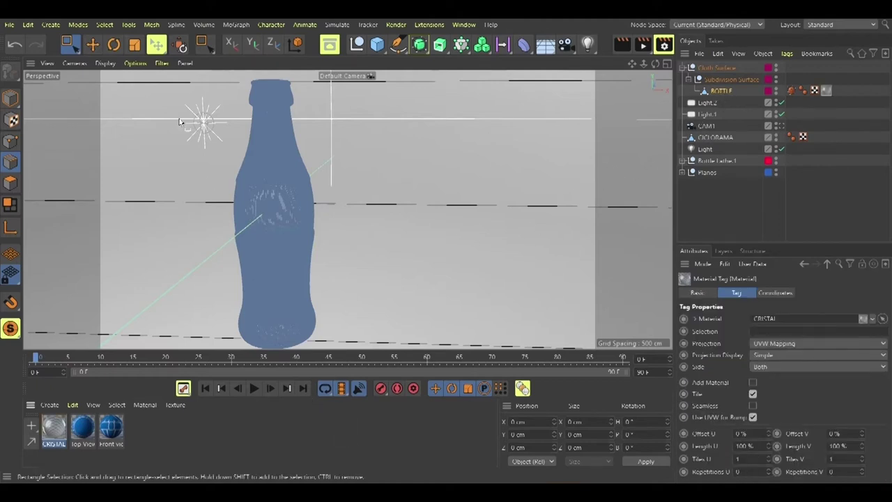
{"action": "left_click", "coordinate": [645, 45]}
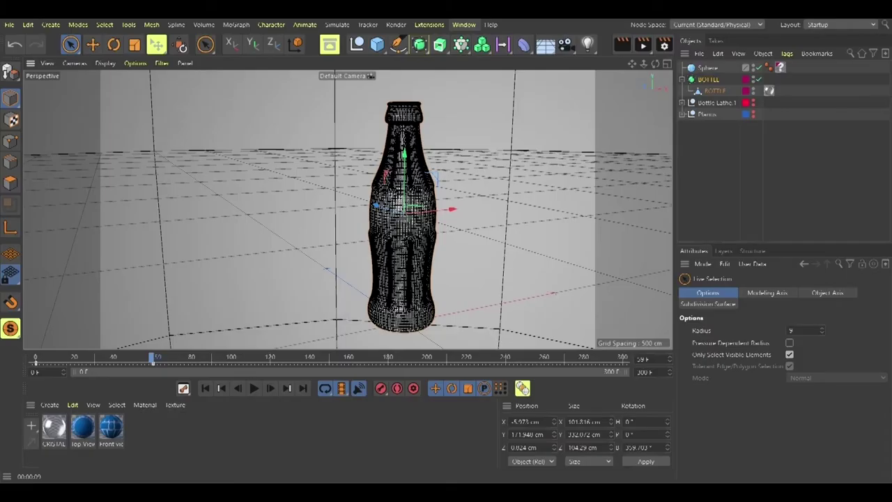
Step: Switch the BOTTLE mesh to edge mode and select an edge on the inner wall of the neck
{"action": "left_click_drag", "start_coordinate": [409, 117], "coordinate": [387, 247], "text": "alt"}
{"action": "scroll", "coordinate": [410, 99], "scroll_direction": "up", "scroll_amount": 8}
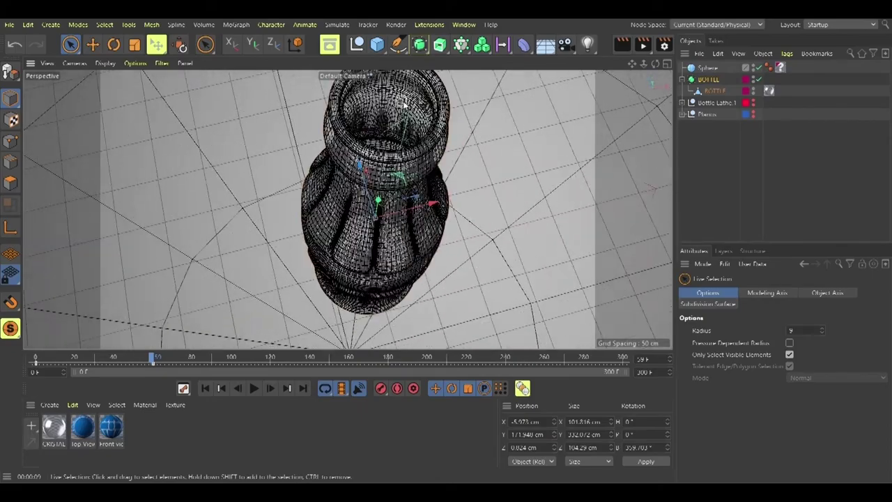
{"action": "scroll", "coordinate": [406, 105], "scroll_direction": "down", "scroll_amount": 3}
{"action": "scroll", "coordinate": [211, 295], "scroll_direction": "up", "scroll_amount": 6}
{"action": "left_click_drag", "start_coordinate": [212, 242], "coordinate": [205, 250], "text": "alt"}
{"action": "left_click_drag", "start_coordinate": [256, 239], "coordinate": [375, 277], "text": "alt"}
{"action": "left_click", "coordinate": [116, 25]}
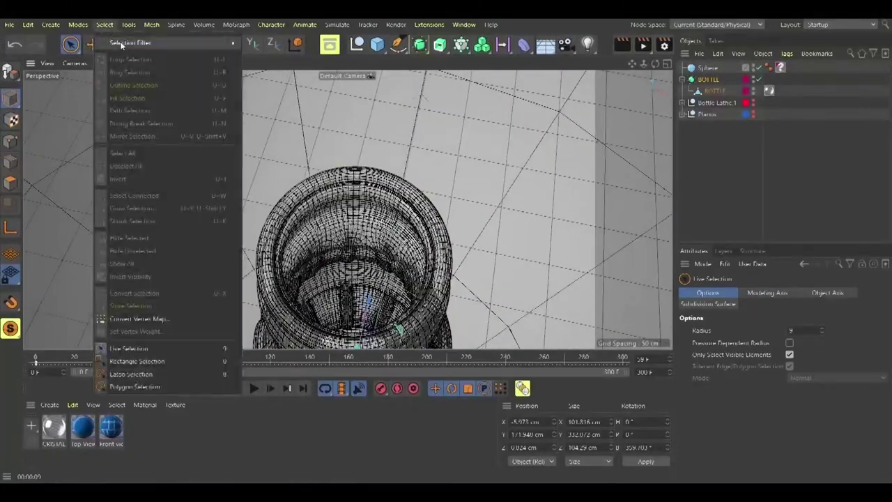
{"action": "left_click", "coordinate": [51, 204]}
{"action": "left_click", "coordinate": [10, 163]}
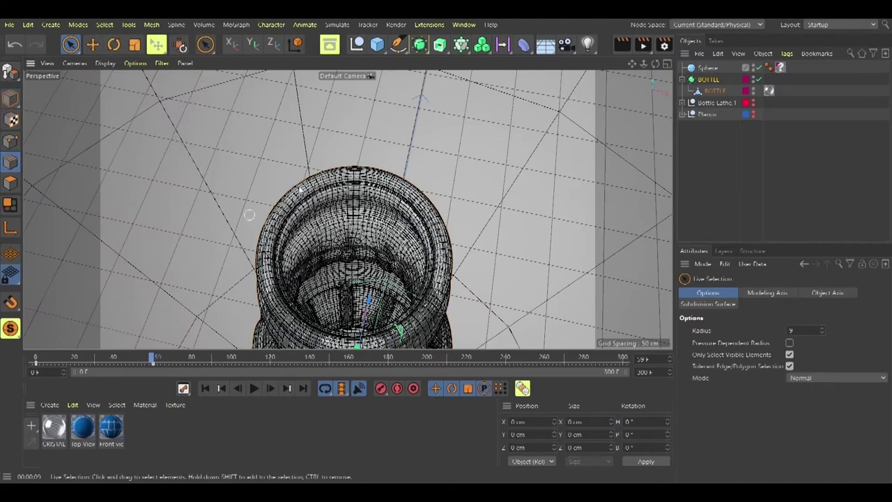
{"action": "left_click", "coordinate": [714, 91]}
{"action": "right_click_drag", "start_coordinate": [370, 244], "coordinate": [289, 193], "text": "alt"}
{"action": "left_click_drag", "start_coordinate": [289, 193], "coordinate": [261, 230], "text": "alt"}
{"action": "left_click", "coordinate": [247, 225]}
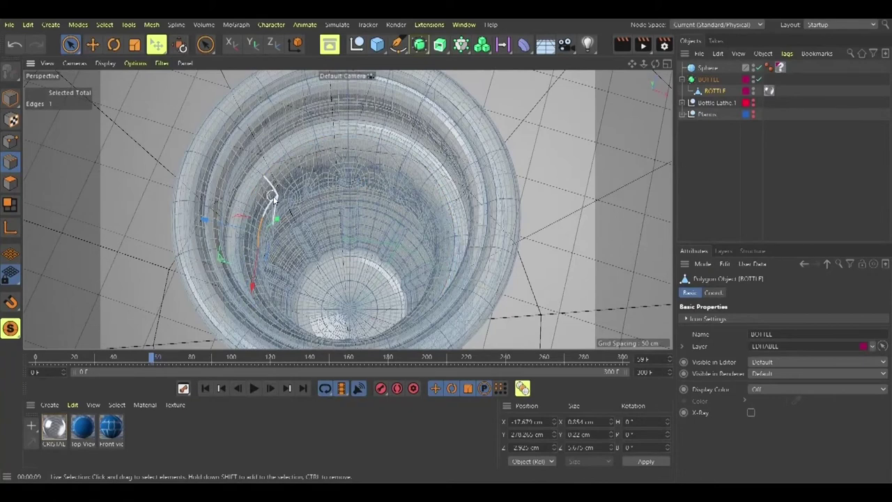
Step: Select the full edge loop around the inside of the bottle neck with Loop Selection
{"action": "left_click", "coordinate": [105, 24]}
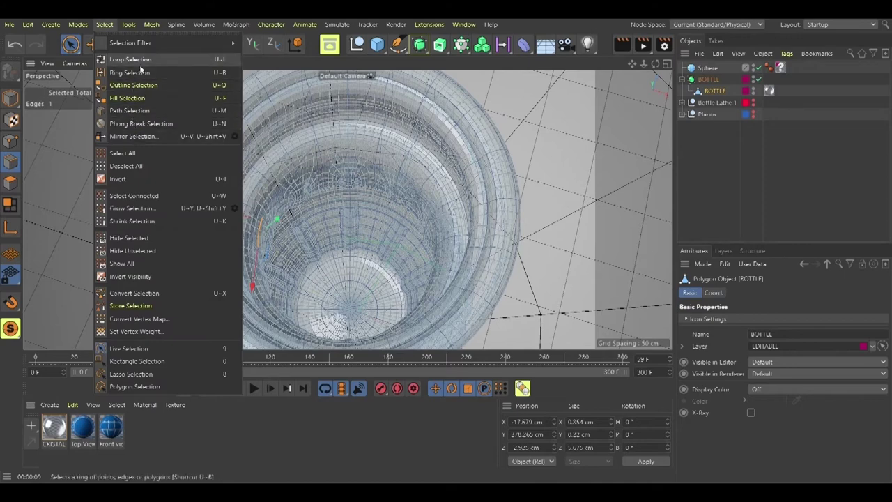
{"action": "left_click", "coordinate": [131, 59]}
{"action": "left_click_drag", "start_coordinate": [268, 160], "coordinate": [281, 125], "text": "alt"}
{"action": "left_click_drag", "start_coordinate": [309, 152], "coordinate": [228, 259], "text": "alt"}
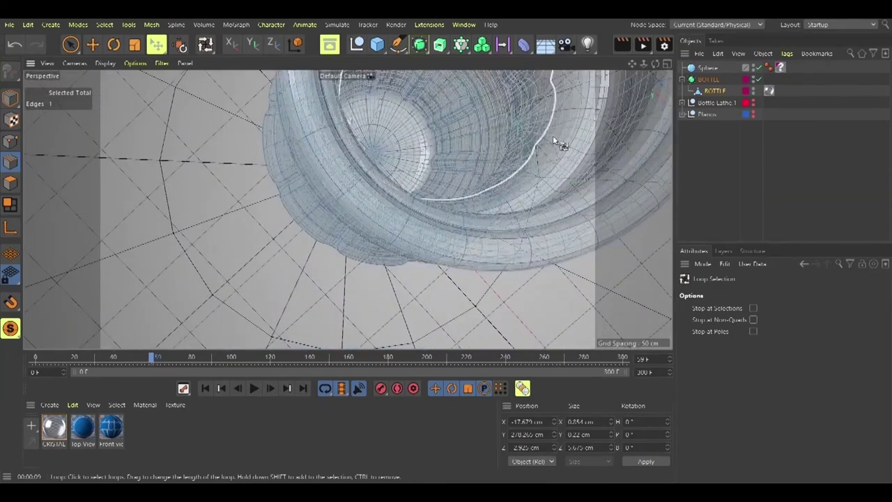
{"action": "left_click_drag", "start_coordinate": [552, 128], "coordinate": [444, 193], "text": "alt"}
{"action": "left_click", "coordinate": [412, 127]}
Step: Examine the selected edge loop inside the neck from outside and from above to verify its height
{"action": "scroll", "coordinate": [427, 145], "scroll_direction": "down", "scroll_amount": 10}
{"action": "scroll", "coordinate": [457, 108], "scroll_direction": "up", "scroll_amount": 8}
{"action": "scroll", "coordinate": [440, 125], "scroll_direction": "down", "scroll_amount": 6}
{"action": "scroll", "coordinate": [377, 180], "scroll_direction": "up", "scroll_amount": 5}
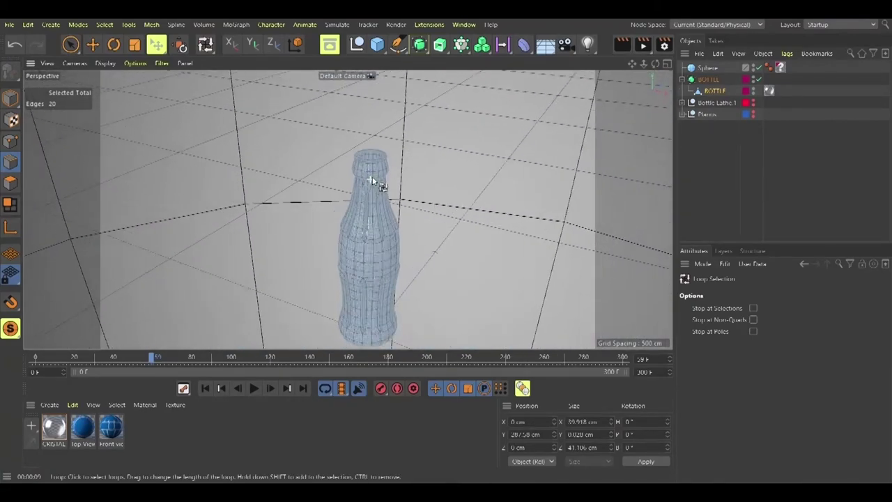
{"action": "scroll", "coordinate": [378, 177], "scroll_direction": "up", "scroll_amount": 5}
{"action": "mouse_move", "coordinate": [358, 224]}
{"action": "left_mouse_down", "text": "alt"}
{"action": "mouse_move", "coordinate": [417, 170]}
{"action": "mouse_move", "coordinate": [390, 180]}
{"action": "mouse_move", "coordinate": [374, 286]}
{"action": "left_mouse_up", "text": "alt"}
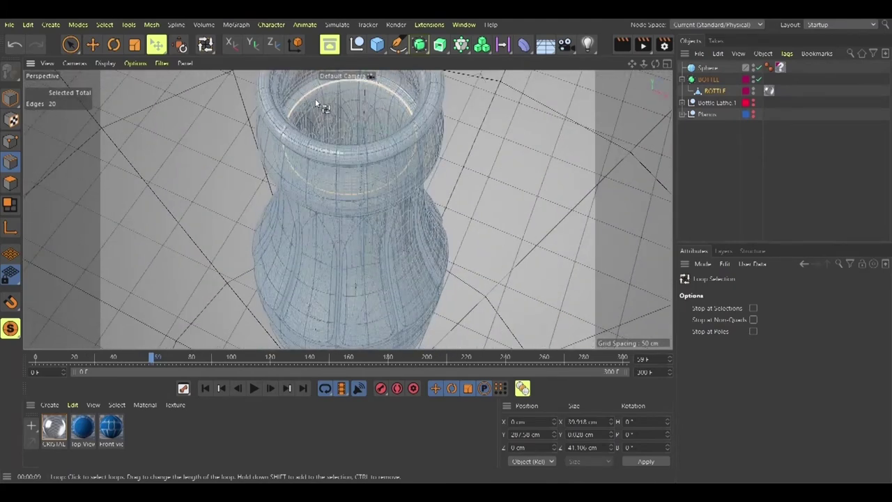
{"action": "scroll", "coordinate": [315, 98], "scroll_direction": "up", "scroll_amount": 4}
{"action": "scroll", "coordinate": [310, 106], "scroll_direction": "up", "scroll_amount": 5}
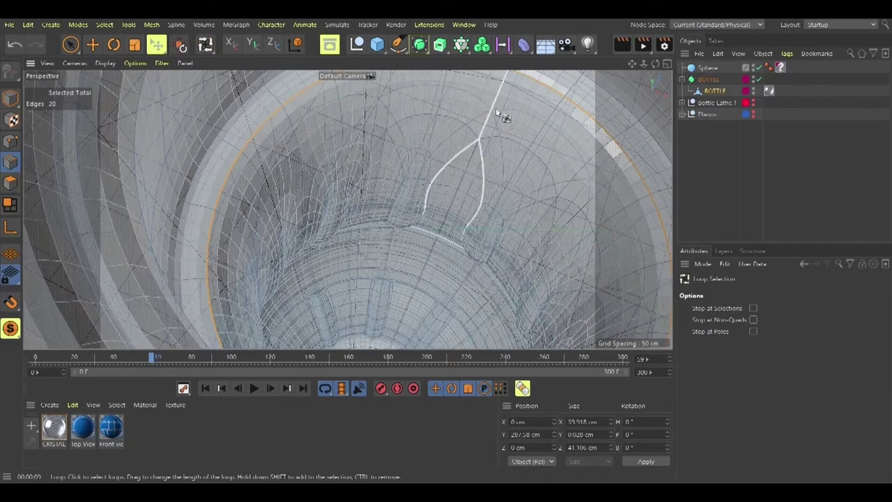
{"action": "left_click_drag", "start_coordinate": [377, 279], "coordinate": [292, 189], "text": "alt"}
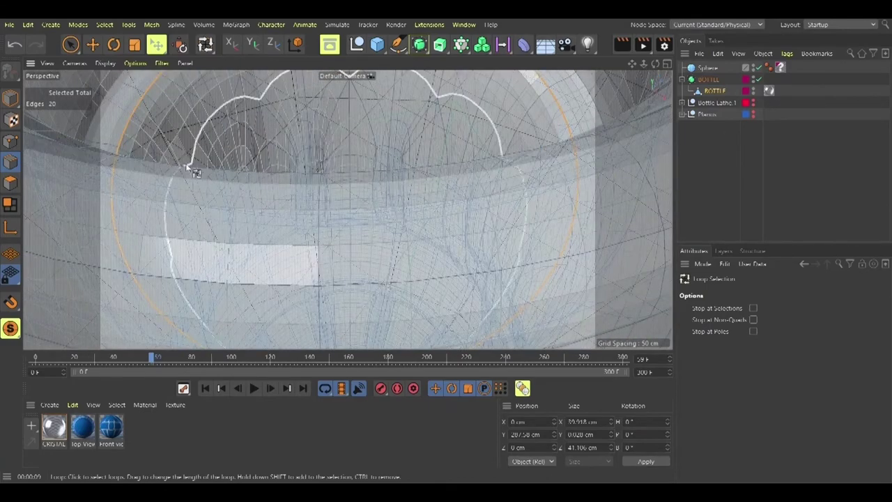
{"action": "left_click_drag", "start_coordinate": [211, 126], "coordinate": [350, 279], "text": "alt"}
{"action": "left_click", "coordinate": [203, 131]}
{"action": "scroll", "coordinate": [281, 185], "scroll_direction": "down", "scroll_amount": 5}
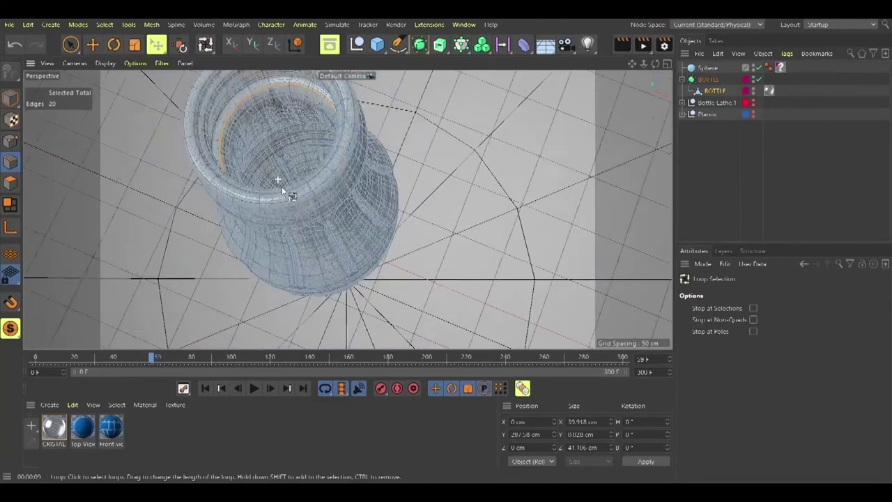
{"action": "scroll", "coordinate": [261, 157], "scroll_direction": "up", "scroll_amount": 5}
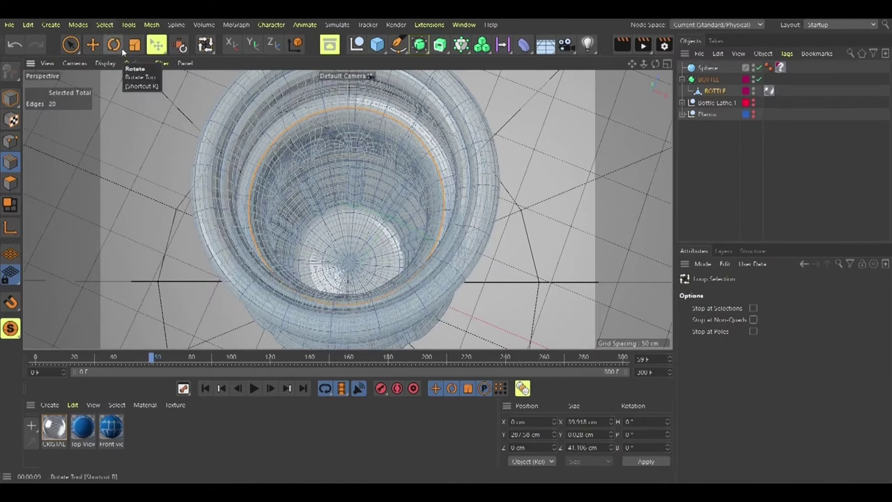
Step: Fill-select the bottle's interior polygons below the edge loop and split them into a separate object
{"action": "left_click", "coordinate": [105, 24]}
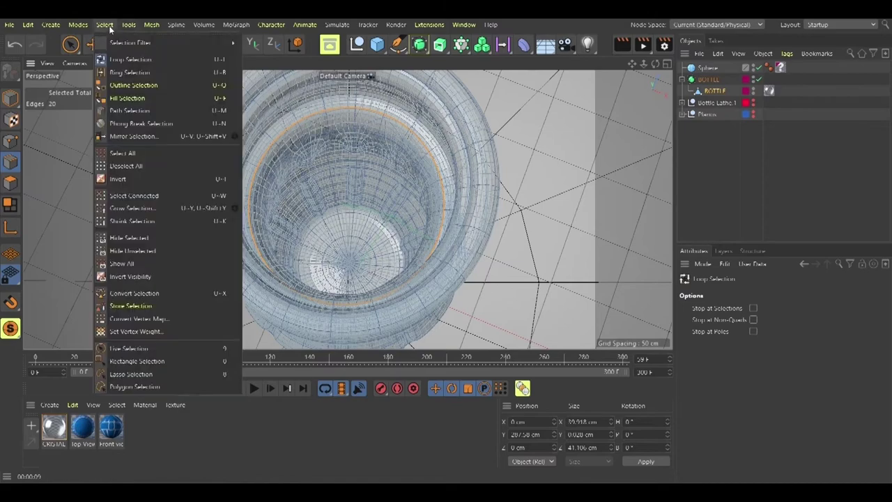
{"action": "left_click", "coordinate": [128, 102]}
{"action": "left_click", "coordinate": [297, 158]}
{"action": "left_click_drag", "start_coordinate": [361, 317], "coordinate": [324, 211], "text": "alt"}
{"action": "scroll", "coordinate": [324, 211], "scroll_direction": "down", "scroll_amount": 5}
{"action": "middle_click_drag", "start_coordinate": [354, 84], "coordinate": [331, 155], "text": "alt"}
{"action": "scroll", "coordinate": [270, 204], "scroll_direction": "down", "scroll_amount": 5}
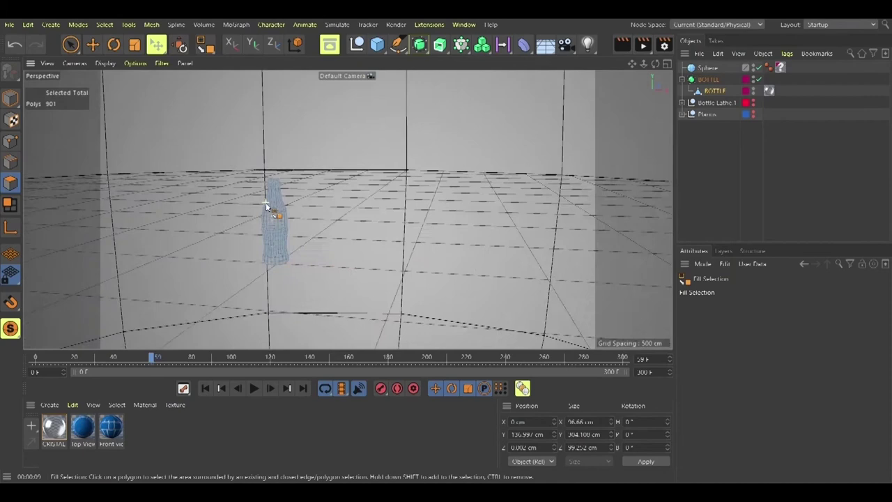
{"action": "scroll", "coordinate": [273, 203], "scroll_direction": "up", "scroll_amount": 6}
{"action": "left_click_drag", "start_coordinate": [274, 206], "coordinate": [366, 221], "text": "alt"}
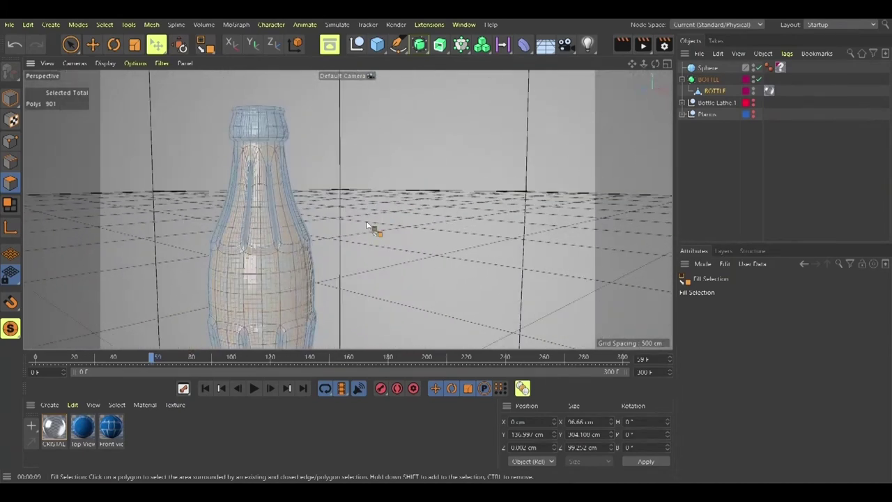
{"action": "right_click", "coordinate": [279, 243]}
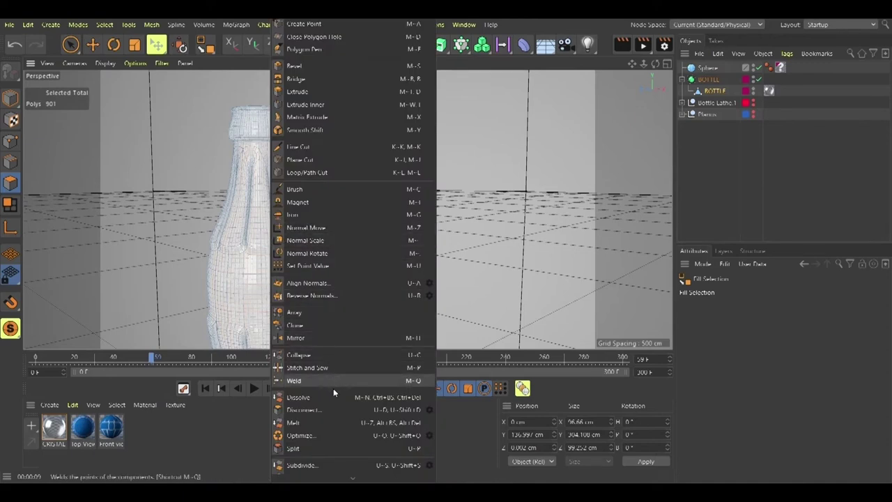
{"action": "left_click", "coordinate": [334, 448]}
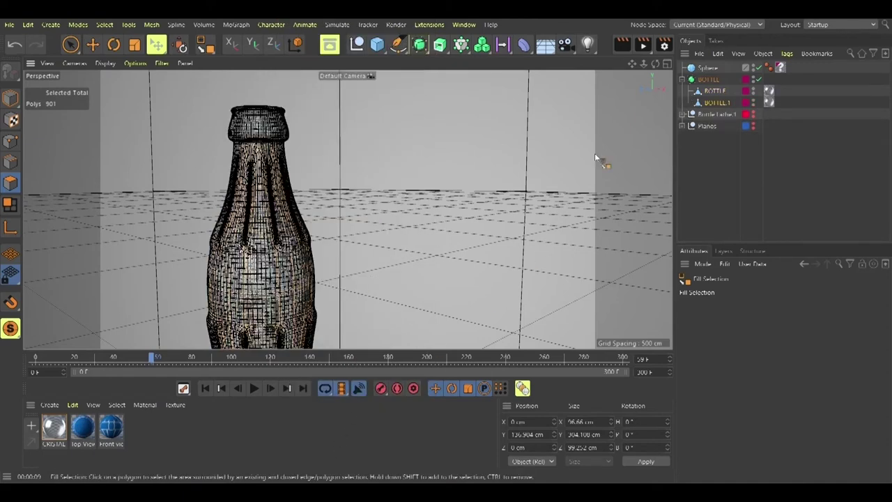
Step: Name the split object LIQUID and nest it under the BOTTLE mesh, returning to model mode with LIQUID selected
{"action": "left_click", "coordinate": [719, 103]}
{"action": "left_click_drag", "start_coordinate": [719, 95], "coordinate": [719, 92]}
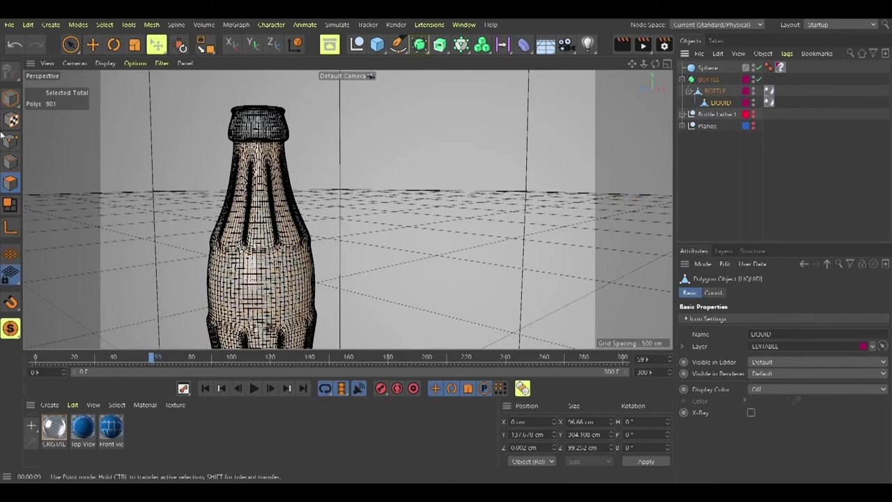
{"action": "left_click", "coordinate": [11, 99]}
{"action": "left_click", "coordinate": [71, 44]}
{"action": "left_click", "coordinate": [717, 91]}
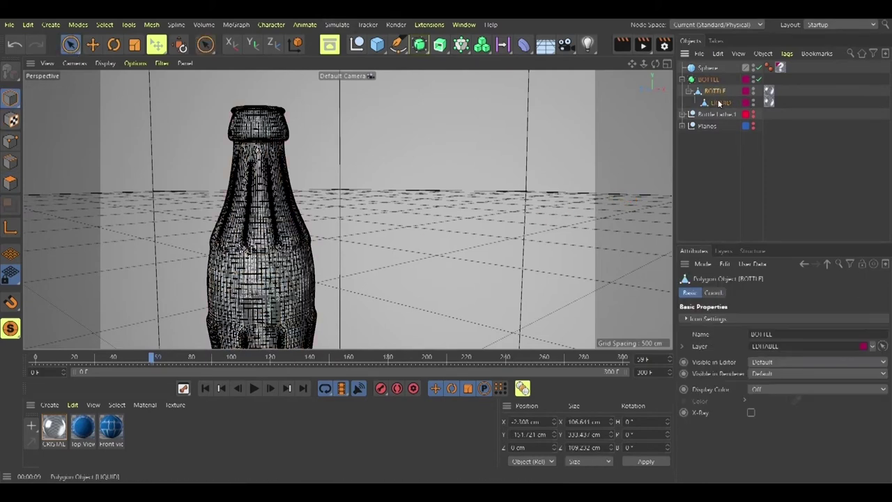
{"action": "left_click", "coordinate": [483, 230]}
{"action": "left_click", "coordinate": [721, 102]}
Step: Examine the LIQUID mesh inside the bottle neck from the side and from above
{"action": "left_click_drag", "start_coordinate": [253, 253], "coordinate": [253, 282], "text": "alt"}
{"action": "scroll", "coordinate": [246, 101], "scroll_direction": "down", "scroll_amount": 10}
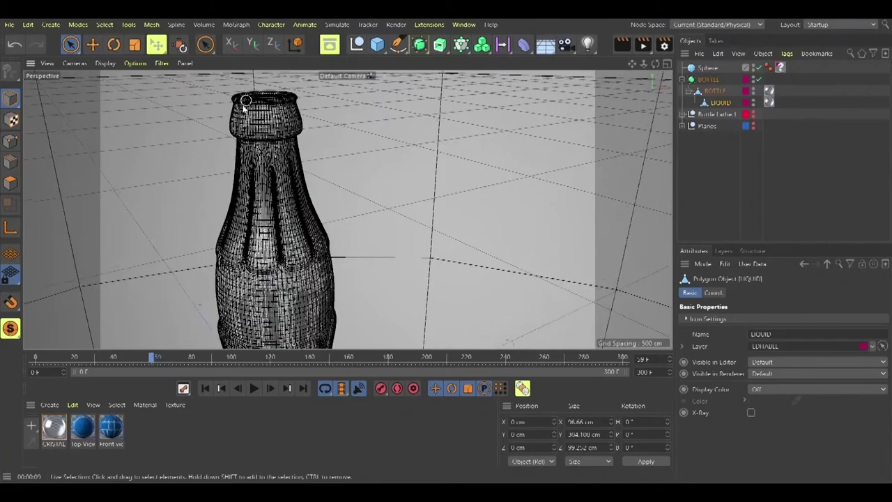
{"action": "scroll", "coordinate": [257, 104], "scroll_direction": "up", "scroll_amount": 10}
{"action": "scroll", "coordinate": [261, 97], "scroll_direction": "up", "scroll_amount": 5}
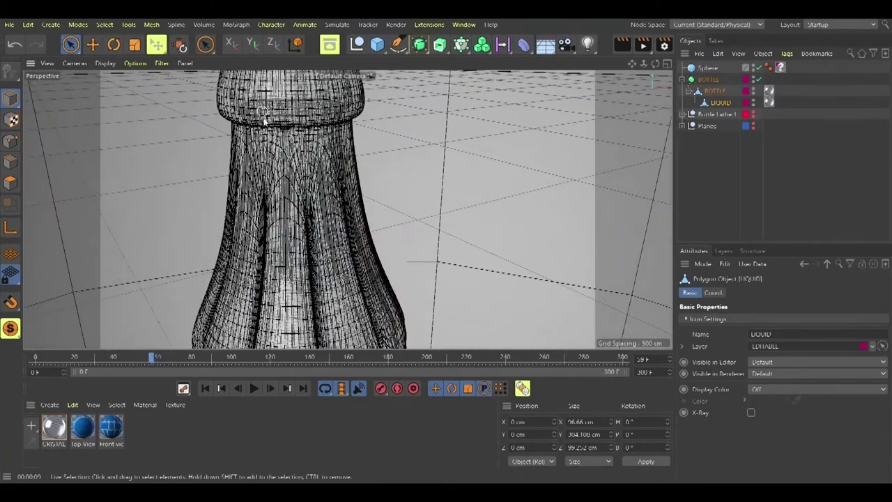
{"action": "mouse_move", "coordinate": [283, 106]}
{"action": "left_mouse_down", "text": "alt"}
{"action": "mouse_move", "coordinate": [299, 241]}
{"action": "mouse_move", "coordinate": [324, 94]}
{"action": "left_mouse_up", "text": "alt"}
{"action": "scroll", "coordinate": [311, 227], "scroll_direction": "down", "scroll_amount": 10}
{"action": "scroll", "coordinate": [312, 225], "scroll_direction": "up", "scroll_amount": 10}
{"action": "scroll", "coordinate": [315, 222], "scroll_direction": "down", "scroll_amount": 5}
{"action": "scroll", "coordinate": [325, 87], "scroll_direction": "down", "scroll_amount": 5}
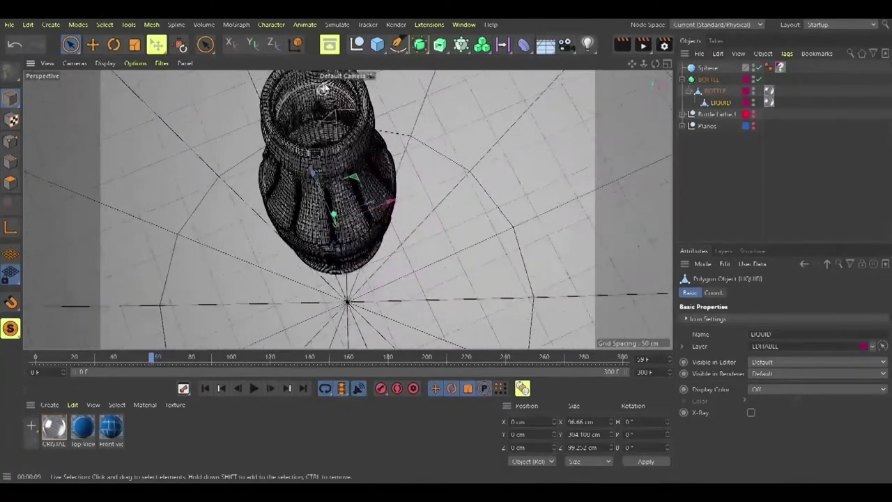
{"action": "scroll", "coordinate": [325, 87], "scroll_direction": "up", "scroll_amount": 6}
Step: Try the Quick Shading, Constant Shading (Lines) and Constant Shading display modes, and return the viewport to Gouraud shading with lines
{"action": "left_click", "coordinate": [104, 64]}
{"action": "left_click", "coordinate": [131, 107]}
{"action": "left_click", "coordinate": [105, 62]}
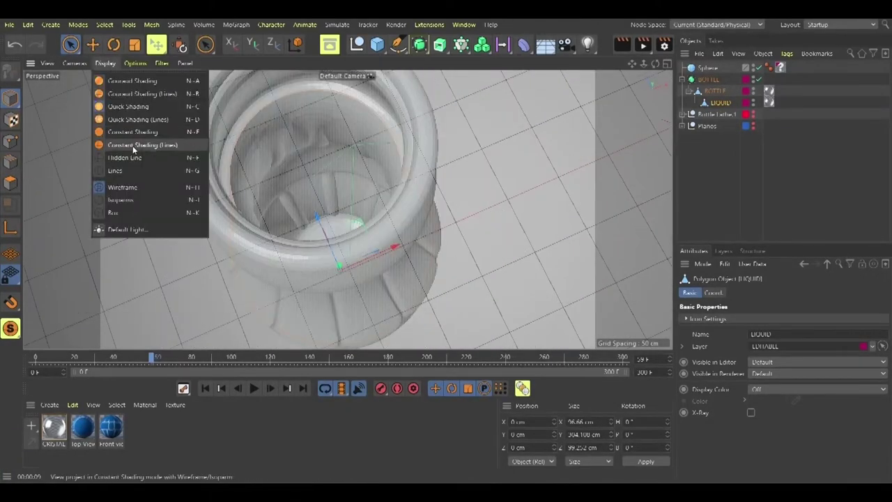
{"action": "left_click", "coordinate": [142, 145]}
{"action": "left_click", "coordinate": [105, 63]}
{"action": "left_click", "coordinate": [140, 132]}
{"action": "left_click", "coordinate": [126, 63]}
{"action": "mouse_move", "coordinate": [105, 64]}
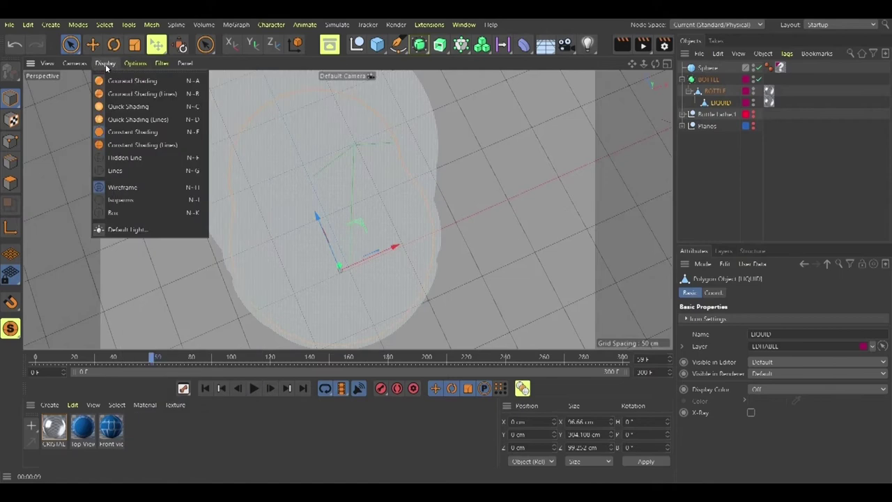
{"action": "left_click", "coordinate": [131, 81]}
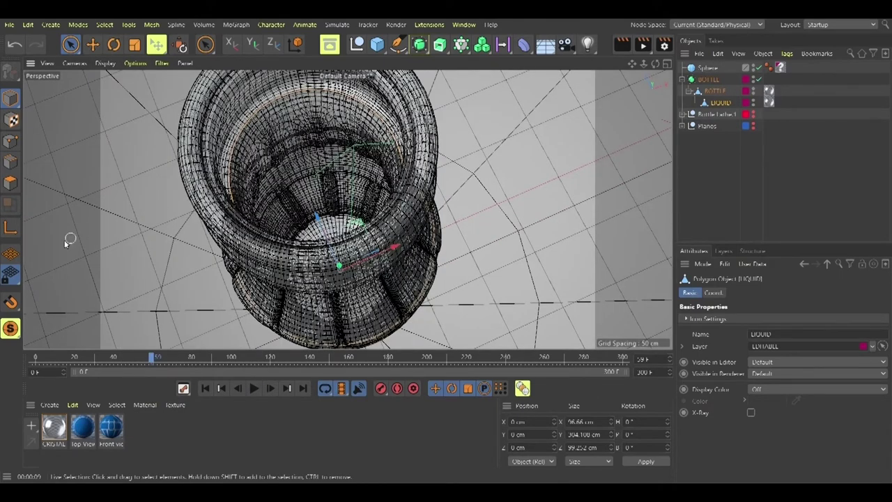
Step: Switch to polygon mode and the Model layout, and cap the open top of LIQUID with Close Polygon Hole
{"action": "left_click", "coordinate": [11, 183]}
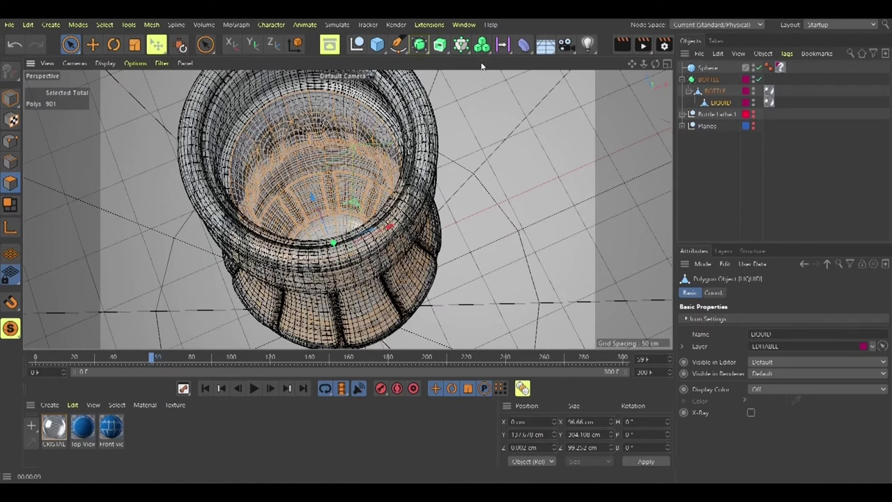
{"action": "left_click", "coordinate": [840, 26]}
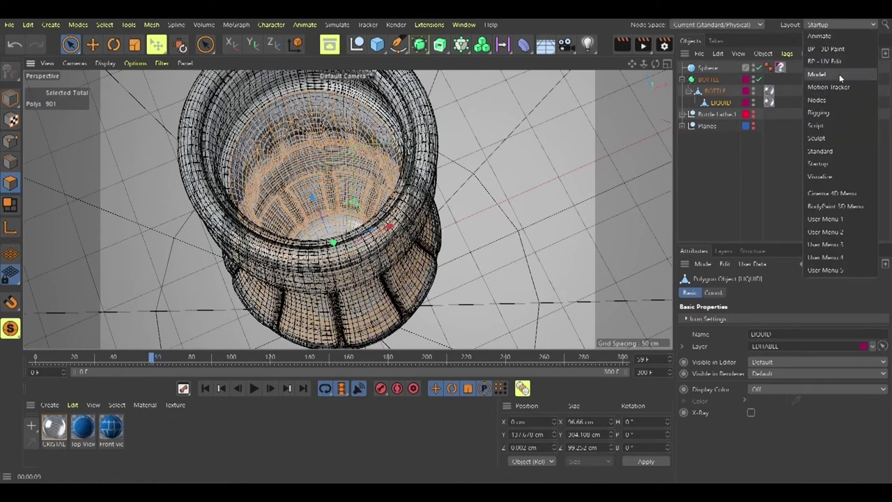
{"action": "left_click", "coordinate": [840, 74]}
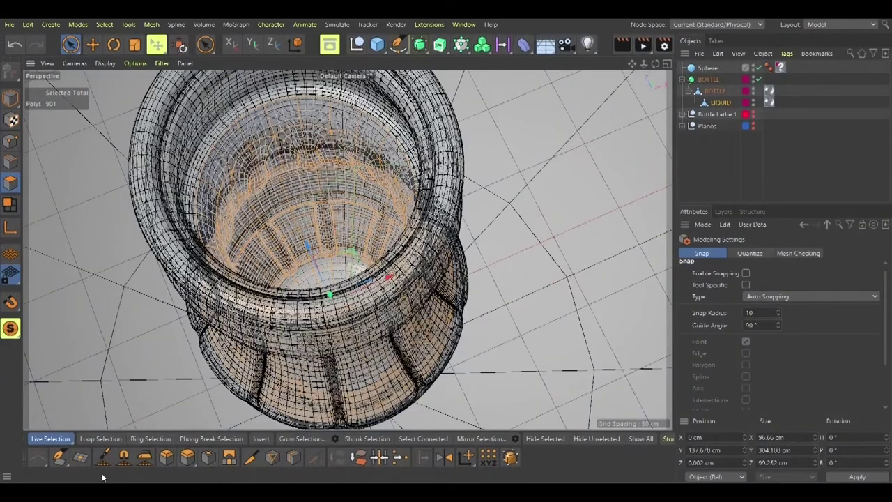
{"action": "left_click", "coordinate": [81, 457]}
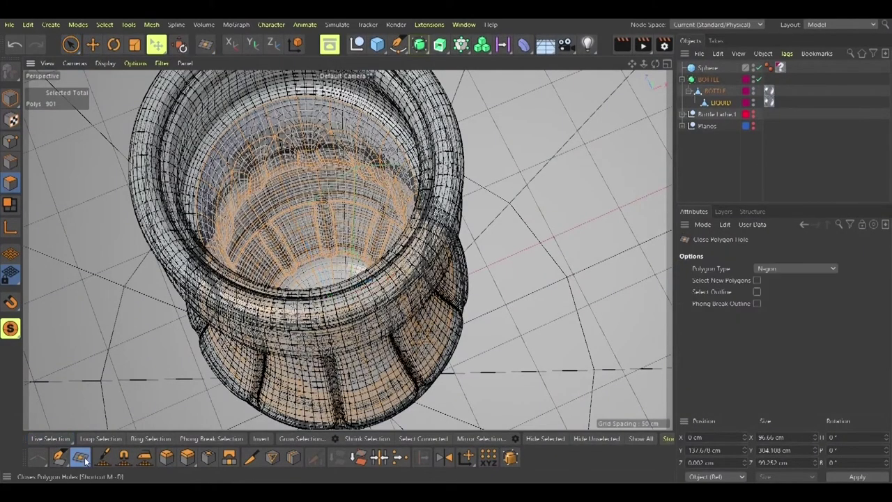
{"action": "left_click", "coordinate": [257, 111]}
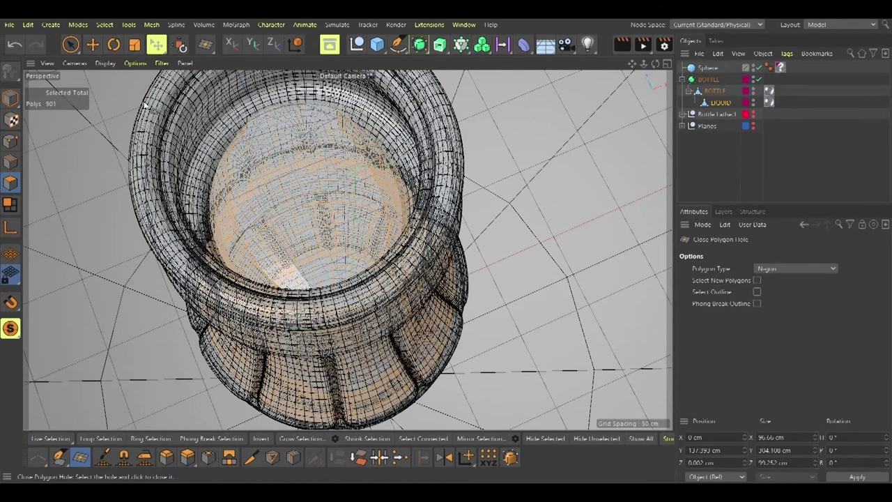
Step: Check the capped top of LIQUID in model and polygon modes, and undo the Close Polygon Hole cap
{"action": "left_click", "coordinate": [69, 49]}
{"action": "left_click", "coordinate": [11, 99]}
{"action": "left_click", "coordinate": [127, 221]}
{"action": "left_click", "coordinate": [320, 187]}
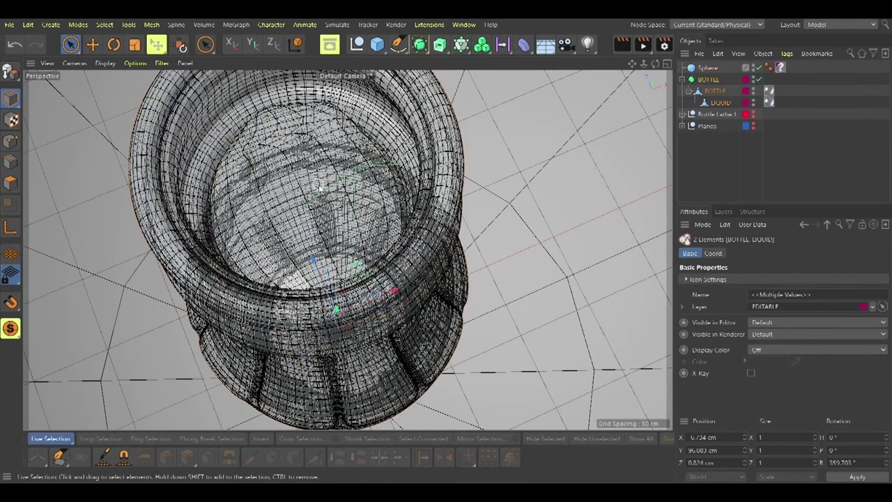
{"action": "left_click", "coordinate": [10, 185]}
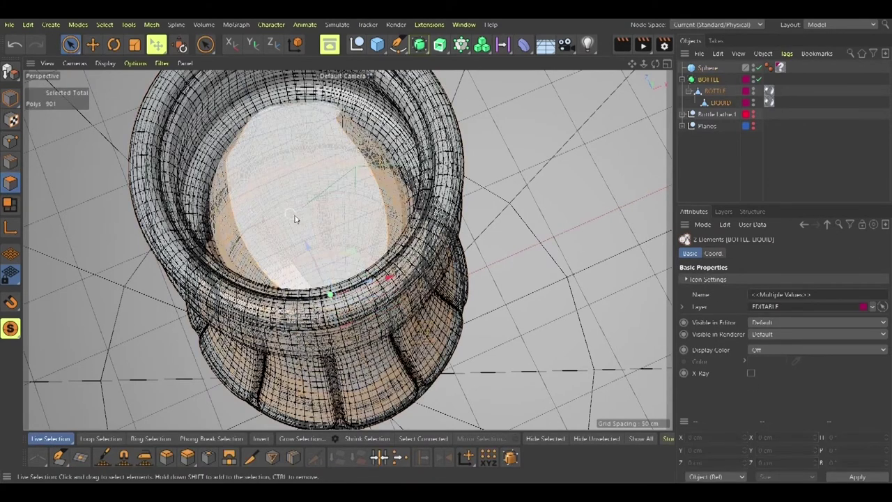
{"action": "key", "text": "ctrl+z"}
{"action": "key", "text": "ctrl+z"}
{"action": "key", "text": "ctrl+z"}
{"action": "left_click", "coordinate": [18, 96]}
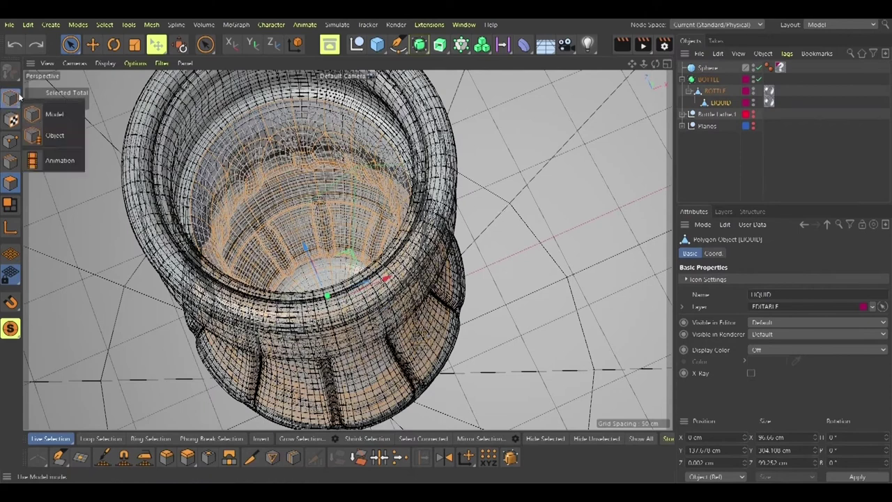
{"action": "right_click", "coordinate": [266, 159]}
{"action": "left_click", "coordinate": [321, 282]}
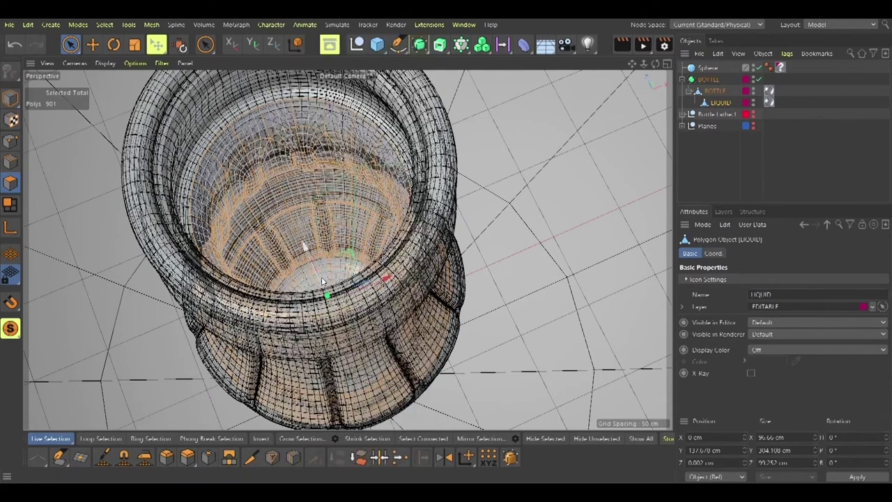
{"action": "left_click", "coordinate": [81, 456]}
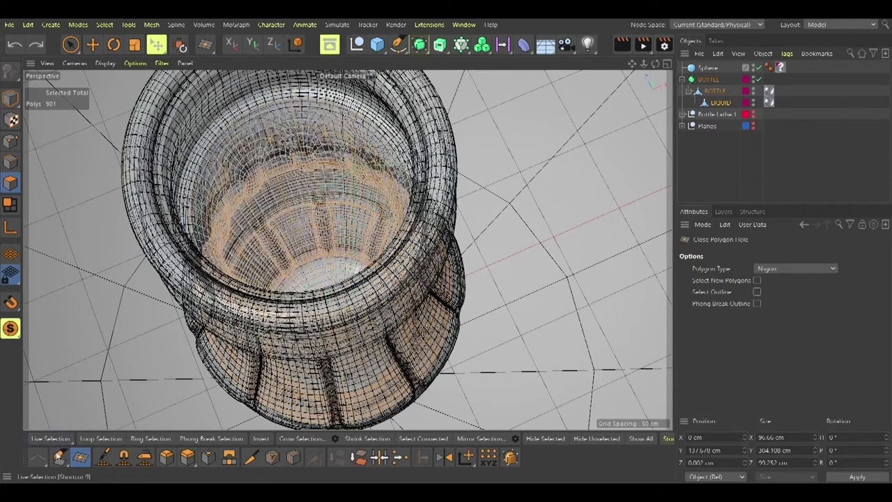
Step: Try to cap LIQUID's open top with the Polygon Pen by tracing points around its rim
{"action": "left_click", "coordinate": [59, 457]}
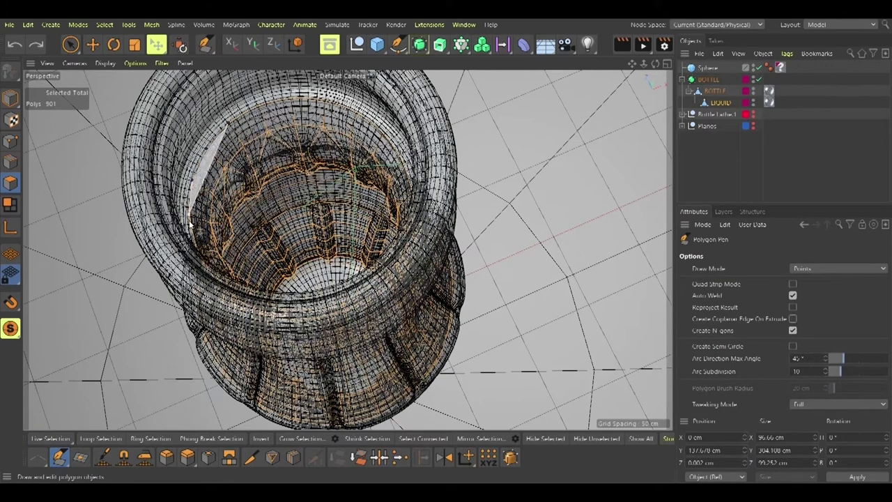
{"action": "left_click_drag", "start_coordinate": [190, 223], "coordinate": [248, 298], "text": "alt"}
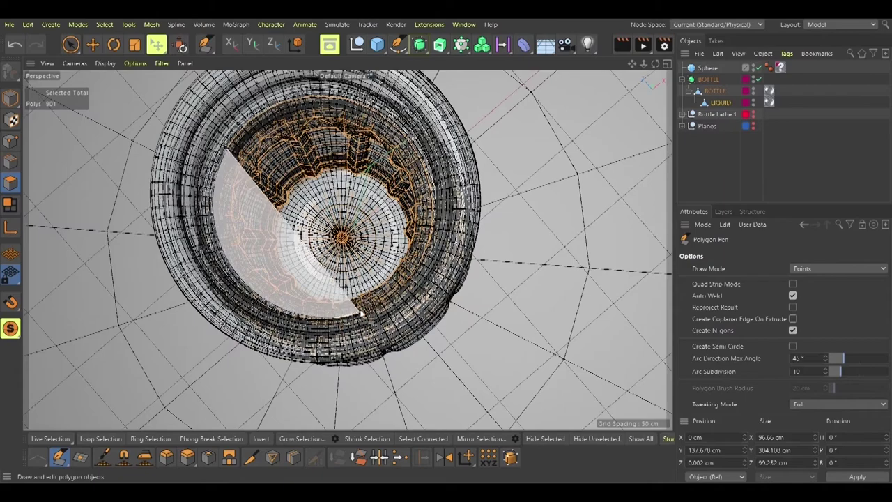
{"action": "left_click", "coordinate": [370, 315]}
{"action": "key", "text": "ctrl+z"}
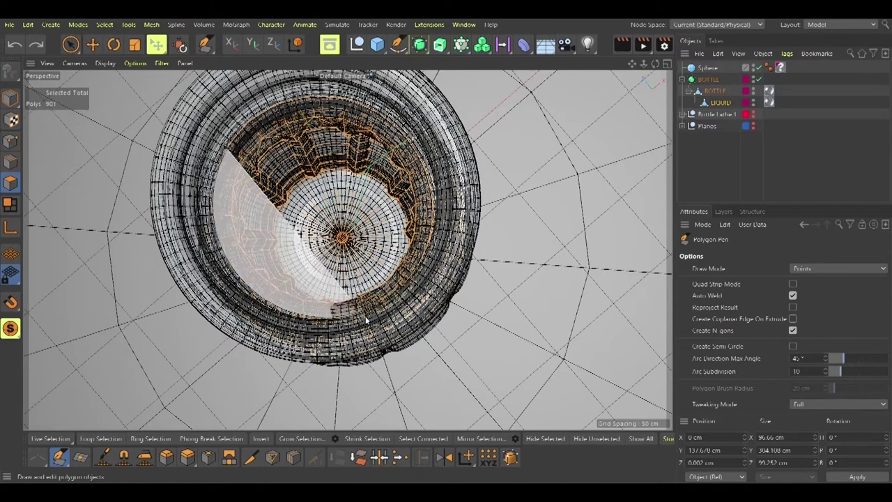
{"action": "left_click_drag", "start_coordinate": [300, 337], "coordinate": [479, 279], "text": "alt"}
{"action": "scroll", "coordinate": [460, 275], "scroll_direction": "down", "scroll_amount": 10}
{"action": "scroll", "coordinate": [438, 266], "scroll_direction": "up", "scroll_amount": 10}
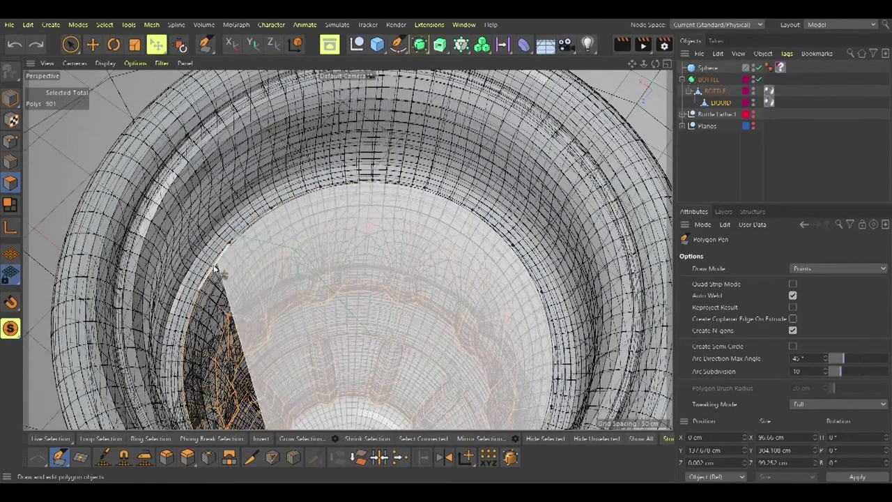
{"action": "left_click_drag", "start_coordinate": [401, 307], "coordinate": [202, 111], "text": "alt"}
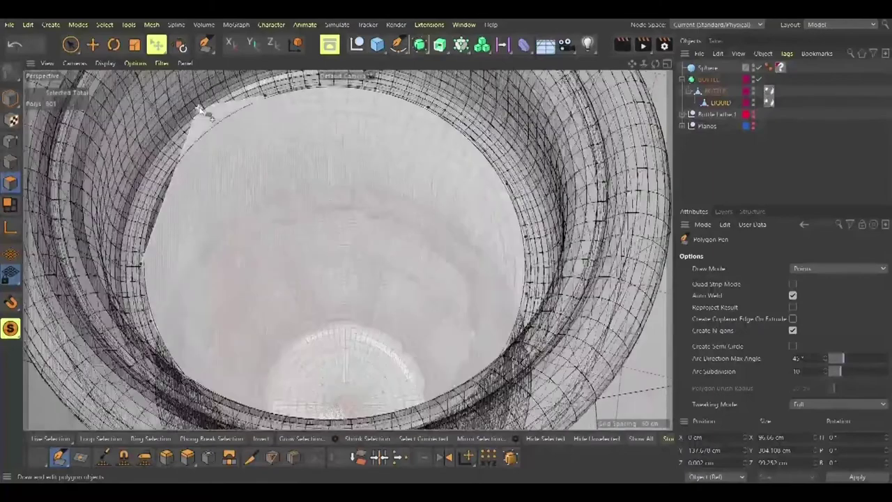
{"action": "scroll", "coordinate": [218, 131], "scroll_direction": "up", "scroll_amount": 2}
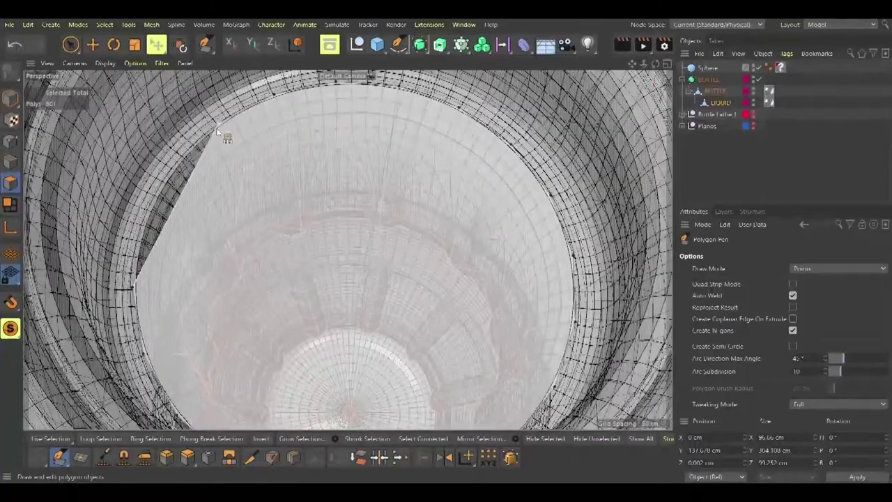
{"action": "left_click", "coordinate": [129, 289]}
Step: Examine the capped bottle neck in model mode while toggling the BOTTLE subdivision off and on
{"action": "scroll", "coordinate": [196, 252], "scroll_direction": "down", "scroll_amount": 3}
{"action": "left_click", "coordinate": [11, 99]}
{"action": "left_click", "coordinate": [70, 45]}
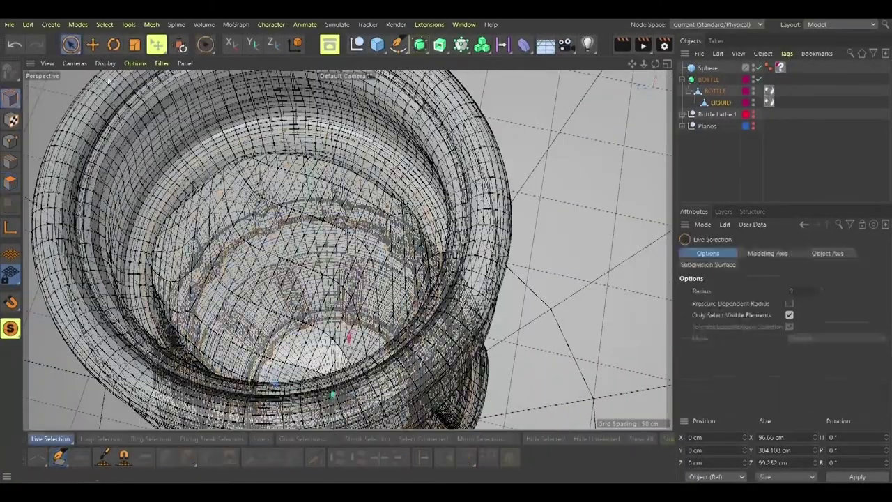
{"action": "scroll", "coordinate": [254, 265], "scroll_direction": "down", "scroll_amount": 3}
{"action": "scroll", "coordinate": [254, 265], "scroll_direction": "up", "scroll_amount": 3}
{"action": "left_click_drag", "start_coordinate": [254, 265], "coordinate": [338, 349], "text": "alt"}
{"action": "left_click", "coordinate": [758, 80]}
{"action": "left_click_drag", "start_coordinate": [338, 273], "coordinate": [366, 230], "text": "alt"}
{"action": "key", "text": "q"}
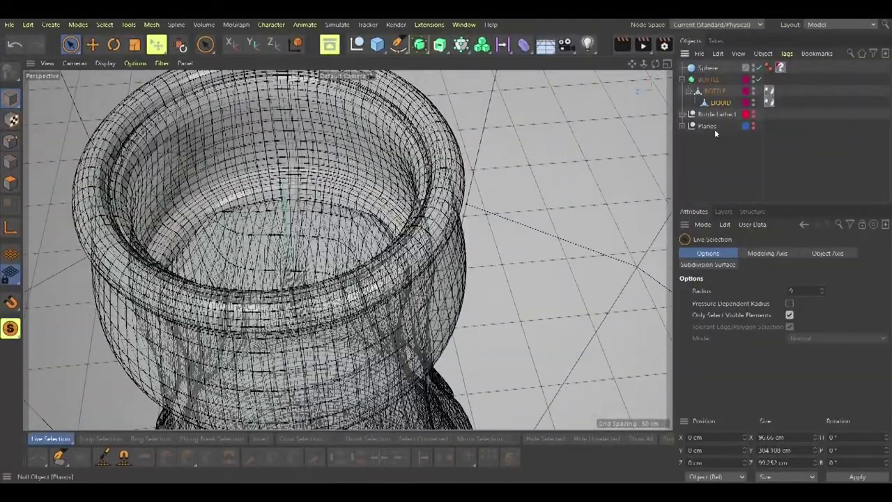
Step: Try moving LIQUID out of the BOTTLE mesh so both sit side by side under the subdivision object
{"action": "left_click_drag", "start_coordinate": [718, 102], "coordinate": [703, 85]}
{"action": "scroll", "coordinate": [245, 225], "scroll_direction": "down", "scroll_amount": 5}
{"action": "scroll", "coordinate": [245, 225], "scroll_direction": "up", "scroll_amount": 5}
{"action": "left_click_drag", "start_coordinate": [244, 279], "coordinate": [237, 187], "text": "alt"}
{"action": "scroll", "coordinate": [302, 144], "scroll_direction": "down", "scroll_amount": 6}
{"action": "middle_click_drag", "start_coordinate": [231, 324], "coordinate": [261, 226], "text": "alt"}
{"action": "left_click_drag", "start_coordinate": [259, 223], "coordinate": [327, 225], "text": "alt"}
Step: Select LIQUID in polygon mode and frame the lower part of the bottle in the front view
{"action": "left_click", "coordinate": [715, 103]}
{"action": "left_click", "coordinate": [11, 183]}
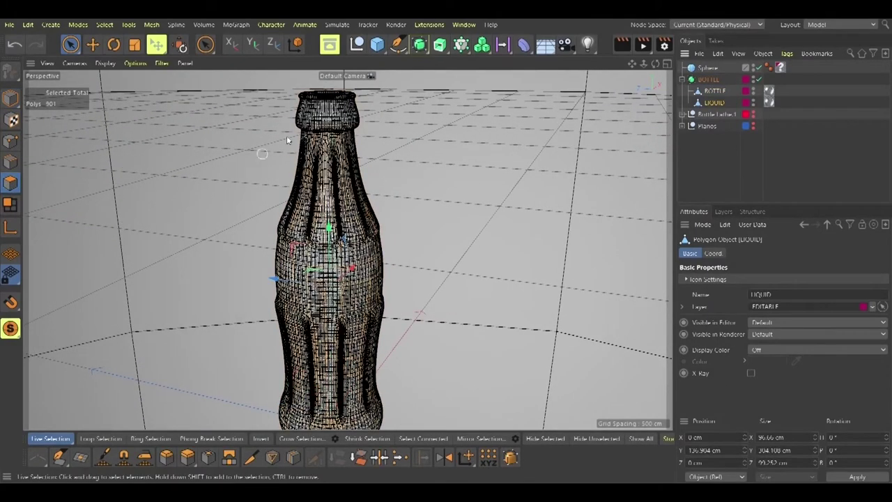
{"action": "middle_click", "coordinate": [287, 139]}
{"action": "middle_click", "coordinate": [456, 265]}
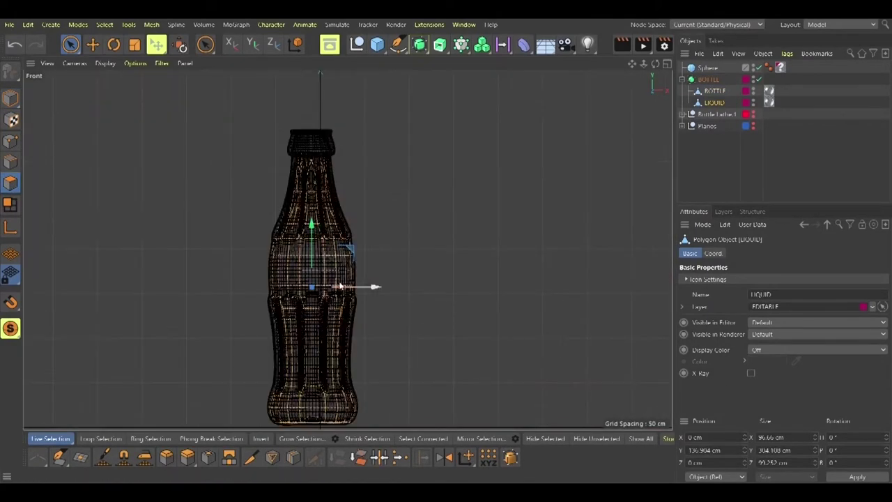
{"action": "left_click", "coordinate": [134, 44]}
{"action": "scroll", "coordinate": [348, 348], "scroll_direction": "up", "scroll_amount": 6}
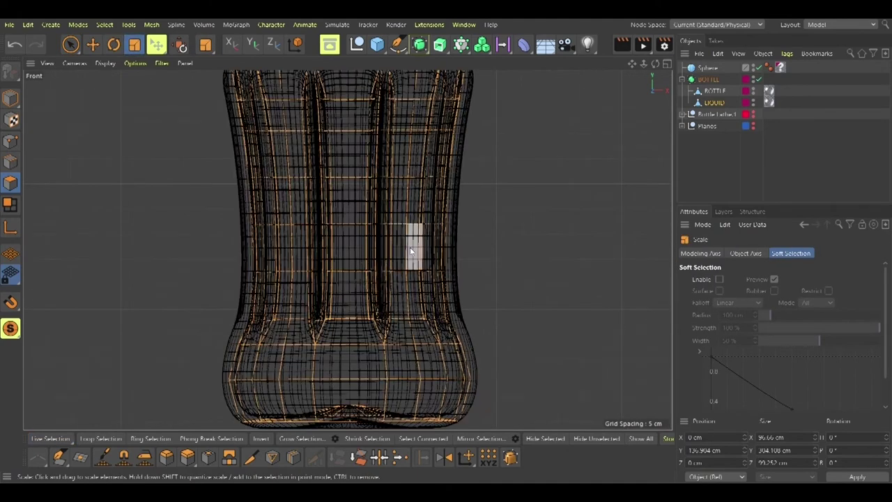
{"action": "right_click", "coordinate": [408, 255]}
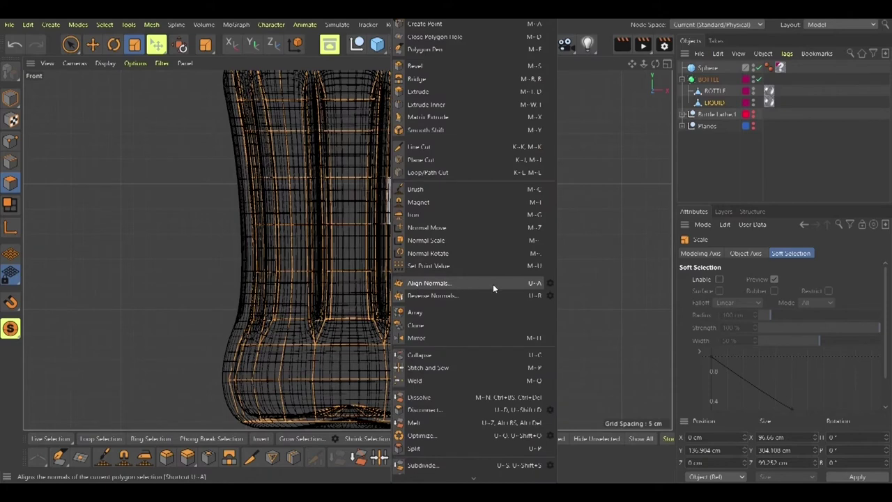
{"action": "left_click", "coordinate": [415, 381]}
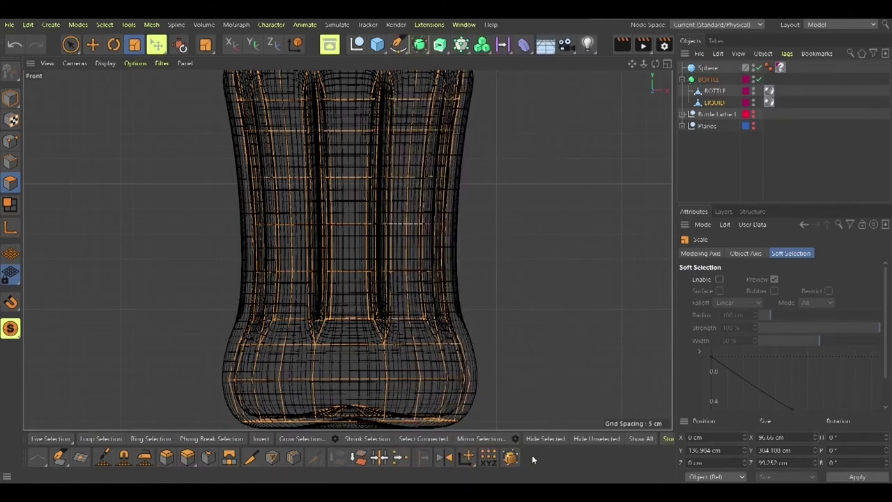
Step: Start Normal Move on LIQUID's polygons and enable Realtime Update
{"action": "left_click", "coordinate": [466, 458]}
{"action": "left_click", "coordinate": [746, 282]}
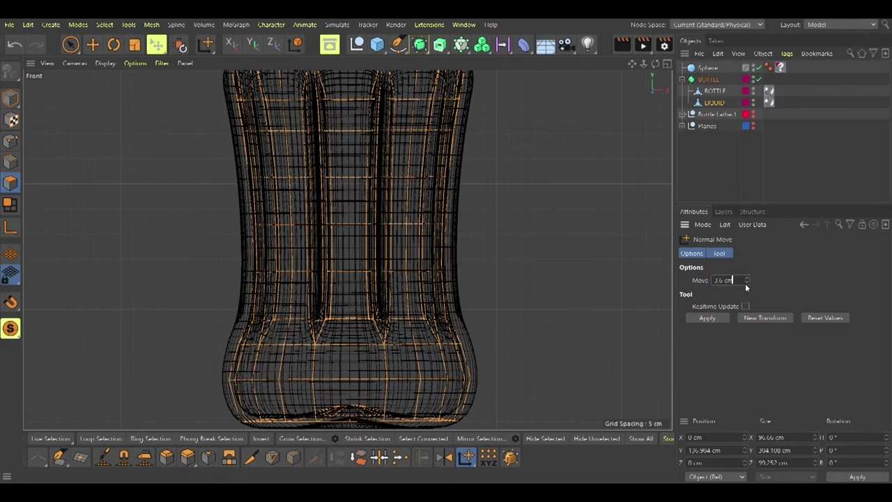
{"action": "left_click", "coordinate": [748, 278]}
{"action": "left_click", "coordinate": [603, 265]}
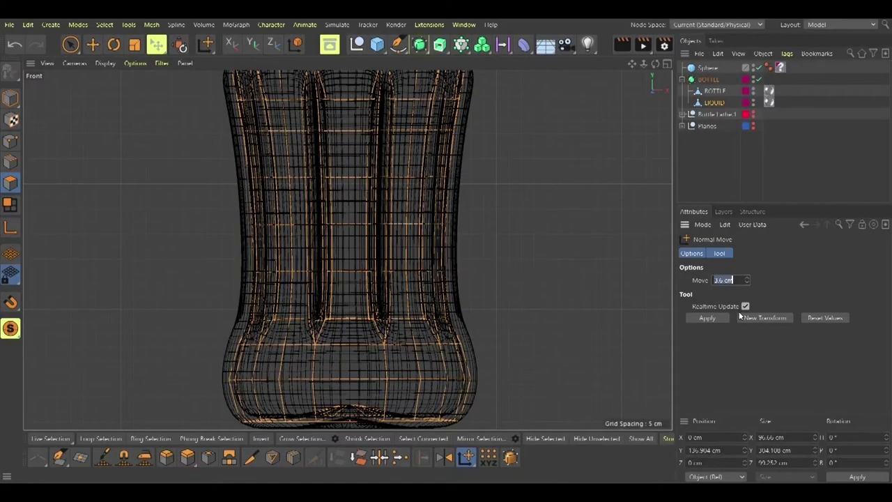
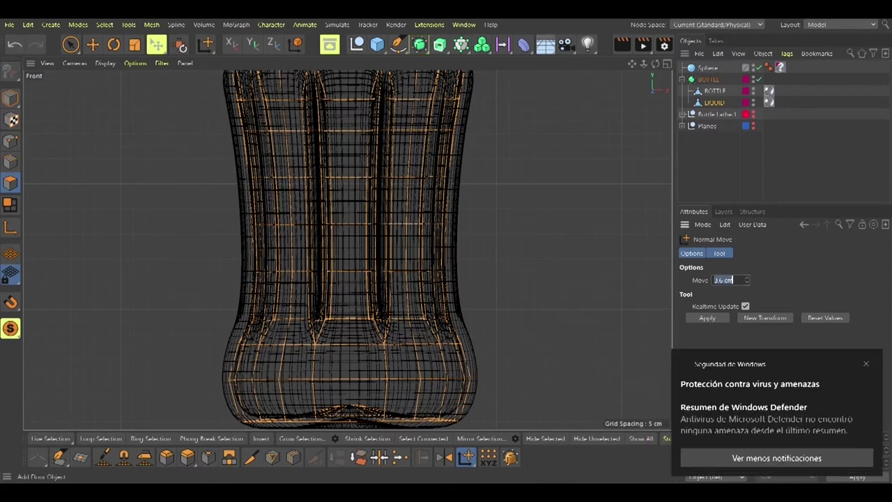
Step: Try offsetting LIQUID's polygons with Normal Move at 300 cm and 1 cm, and start a new transform
{"action": "left_click", "coordinate": [748, 280]}
{"action": "left_click_drag", "start_coordinate": [747, 281], "coordinate": [747, 242]}
{"action": "right_click", "coordinate": [381, 304]}
{"action": "left_click", "coordinate": [419, 283]}
{"action": "left_click_drag", "start_coordinate": [733, 280], "coordinate": [715, 281]}
{"action": "type", "text": "3"}
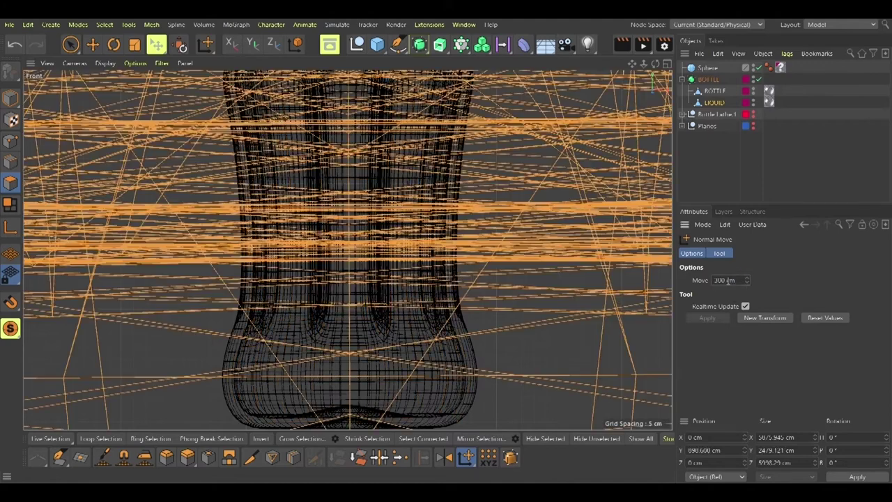
{"action": "key", "text": "Return"}
{"action": "mouse_move", "coordinate": [747, 280]}
{"action": "left_mouse_down"}
{"action": "mouse_move", "coordinate": [747, 263]}
{"action": "mouse_move", "coordinate": [749, 288]}
{"action": "left_mouse_up"}
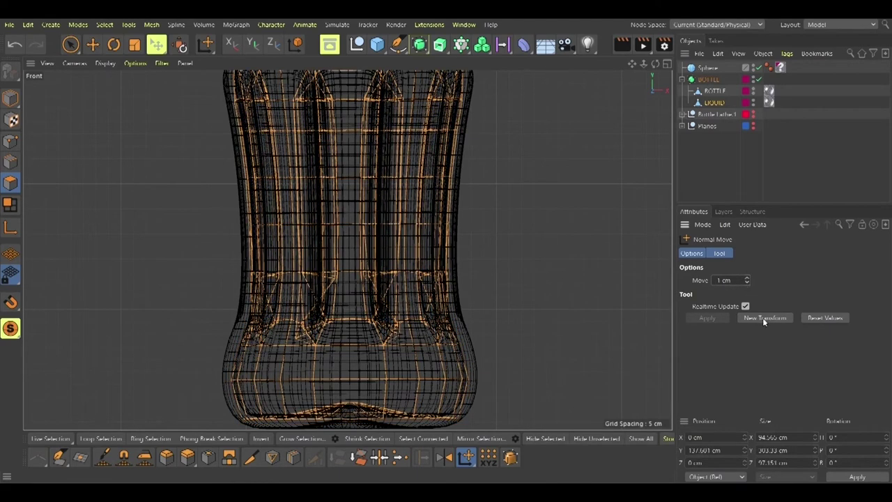
{"action": "left_click", "coordinate": [765, 317]}
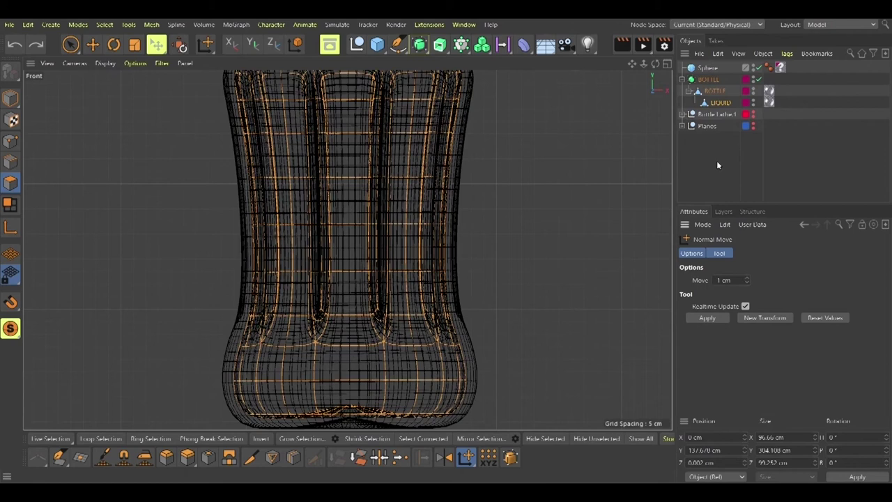
Step: Offset LIQUID's polygons with Normal Move, settling on a distance of 0.1 cm
{"action": "left_click", "coordinate": [747, 282]}
{"action": "left_click", "coordinate": [713, 320]}
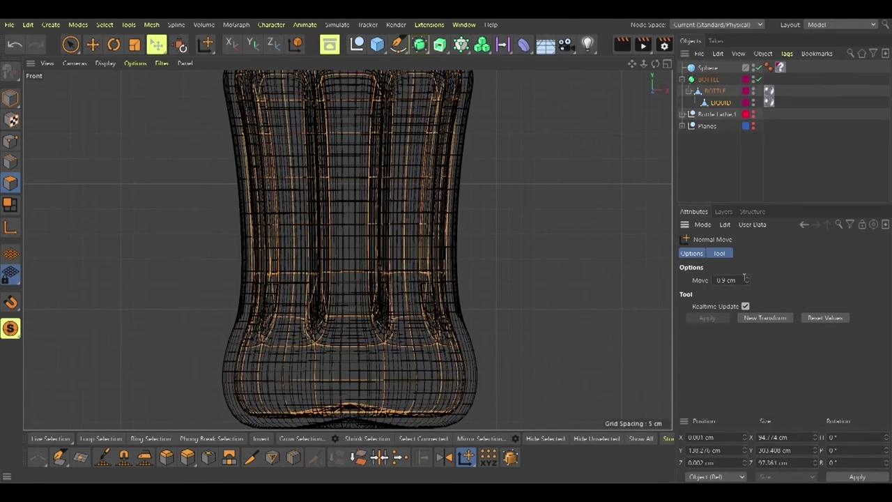
{"action": "left_click", "coordinate": [749, 278]}
{"action": "left_click", "coordinate": [749, 278]}
{"action": "left_click", "coordinate": [748, 282]}
Step: Add a loop cut just below LIQUID's top rim inside the bottle neck
{"action": "scroll", "coordinate": [603, 304], "scroll_direction": "down", "scroll_amount": 8}
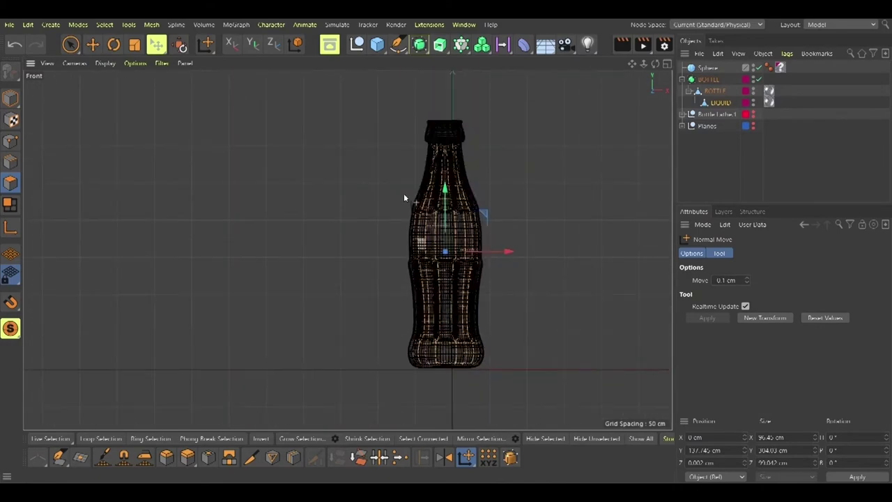
{"action": "scroll", "coordinate": [445, 145], "scroll_direction": "up", "scroll_amount": 10}
{"action": "scroll", "coordinate": [444, 145], "scroll_direction": "down", "scroll_amount": 5}
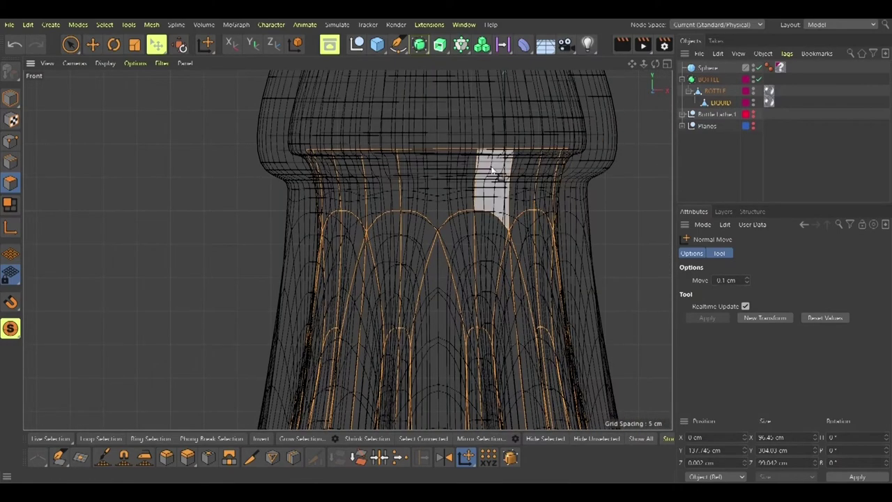
{"action": "left_click", "coordinate": [293, 456]}
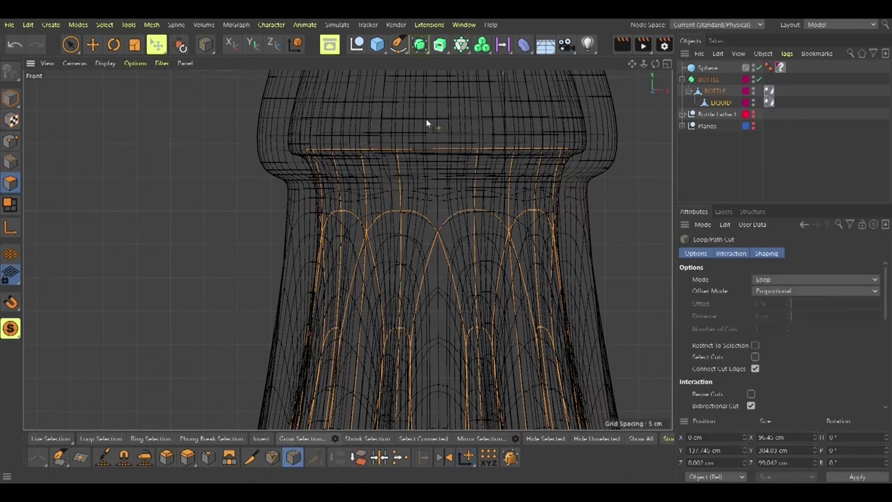
{"action": "left_click", "coordinate": [368, 165]}
{"action": "key", "text": "9"}
Step: In edge mode, scale LIQUID's top rim loop inward to about 27.6 cm across and lower it slightly
{"action": "left_click", "coordinate": [10, 162]}
{"action": "left_click", "coordinate": [135, 44]}
{"action": "left_click_drag", "start_coordinate": [556, 143], "coordinate": [547, 142]}
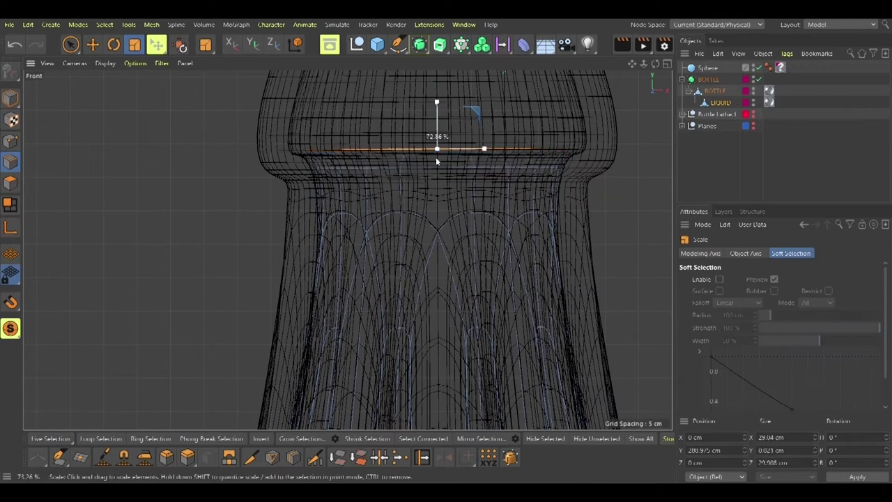
{"action": "key", "text": "e"}
{"action": "left_click_drag", "start_coordinate": [436, 89], "coordinate": [432, 96]}
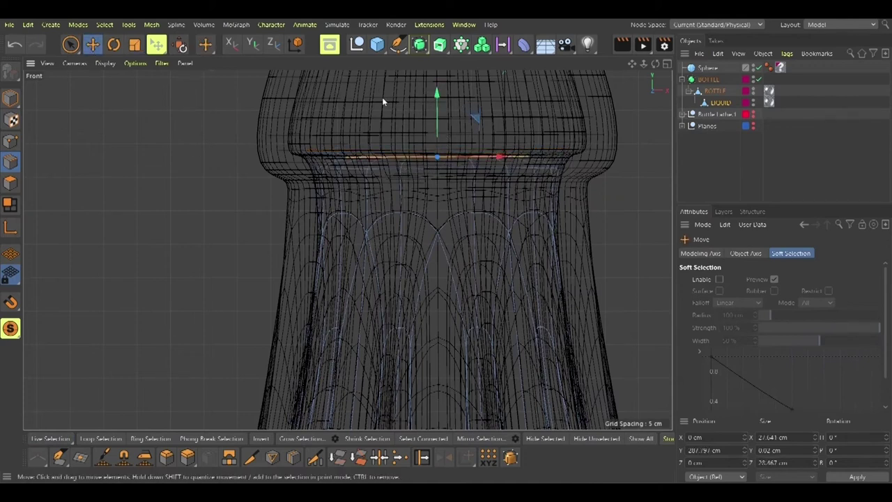
Step: Rescale and lower LIQUID's top edge loop once more, and clear the edge selection
{"action": "key", "text": "t"}
{"action": "left_click_drag", "start_coordinate": [535, 153], "coordinate": [639, 143]}
{"action": "key", "text": "e"}
{"action": "mouse_move", "coordinate": [436, 90]}
{"action": "left_mouse_down"}
{"action": "mouse_move", "coordinate": [441, 100]}
{"action": "mouse_move", "coordinate": [404, 167]}
{"action": "mouse_move", "coordinate": [399, 139]}
{"action": "left_mouse_up"}
{"action": "left_click", "coordinate": [288, 182]}
Step: Examine the bottle neck up close and the whole bottle in the perspective view
{"action": "left_click", "coordinate": [47, 63]}
{"action": "left_click", "coordinate": [65, 89]}
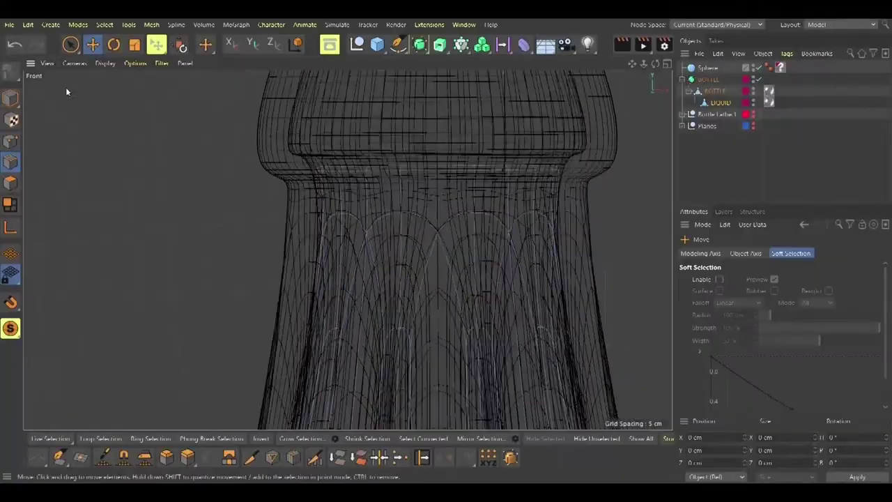
{"action": "middle_click", "coordinate": [209, 116]}
{"action": "middle_click", "coordinate": [209, 115]}
{"action": "scroll", "coordinate": [345, 132], "scroll_direction": "up", "scroll_amount": 8}
{"action": "left_click_drag", "start_coordinate": [345, 134], "coordinate": [335, 149], "text": "alt"}
{"action": "scroll", "coordinate": [203, 223], "scroll_direction": "up", "scroll_amount": 4}
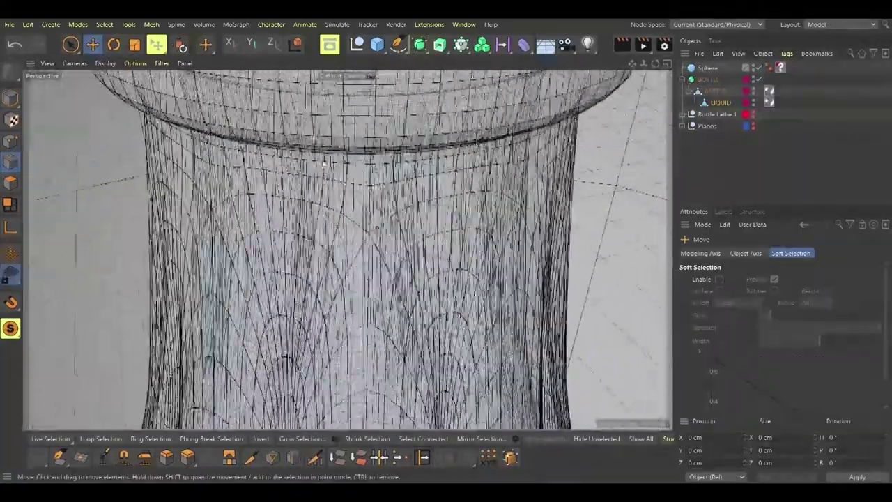
{"action": "scroll", "coordinate": [335, 150], "scroll_direction": "down", "scroll_amount": 8}
{"action": "middle_click_drag", "start_coordinate": [335, 150], "coordinate": [325, 70], "text": "alt"}
{"action": "left_click_drag", "start_coordinate": [348, 321], "coordinate": [437, 273], "text": "alt"}
{"action": "scroll", "coordinate": [437, 272], "scroll_direction": "down", "scroll_amount": 5}
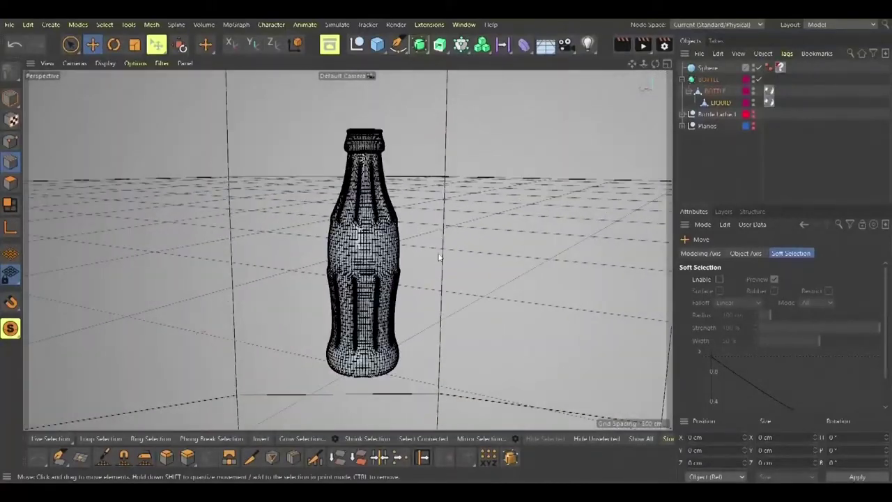
Step: Switch the interface layout to Standard
{"action": "left_click", "coordinate": [840, 24]}
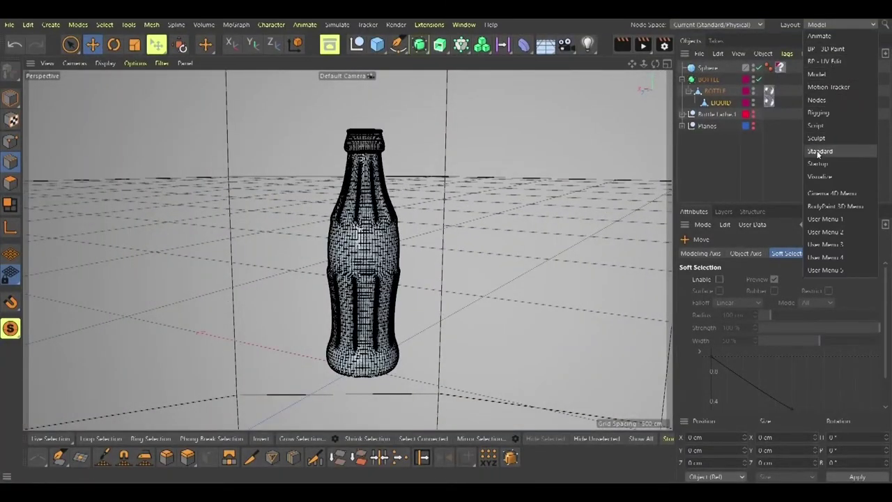
{"action": "left_click", "coordinate": [820, 151]}
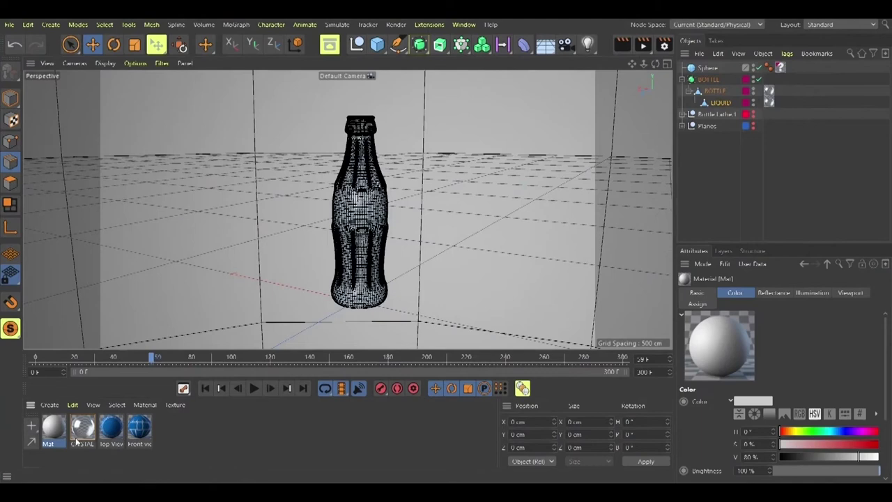
Step: Rename the new material LIQUID and set its color to 100% saturation and 25% value, a dark red
{"action": "double_click", "coordinate": [55, 428]}
{"action": "left_click_drag", "start_coordinate": [252, 53], "coordinate": [632, 53]}
{"action": "left_click", "coordinate": [481, 213]}
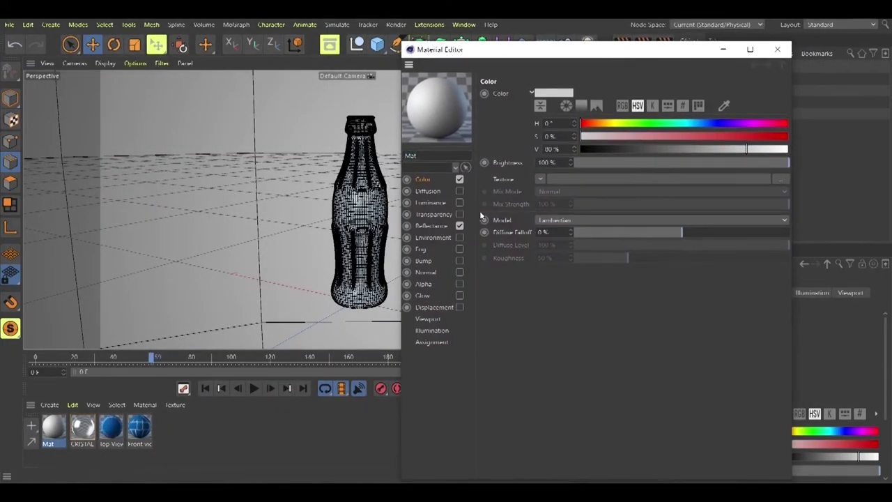
{"action": "double_click", "coordinate": [418, 156]}
{"action": "type", "text": "LIQU"}
{"action": "left_click_drag", "start_coordinate": [774, 134], "coordinate": [791, 136]}
{"action": "left_click_drag", "start_coordinate": [647, 148], "coordinate": [633, 148]}
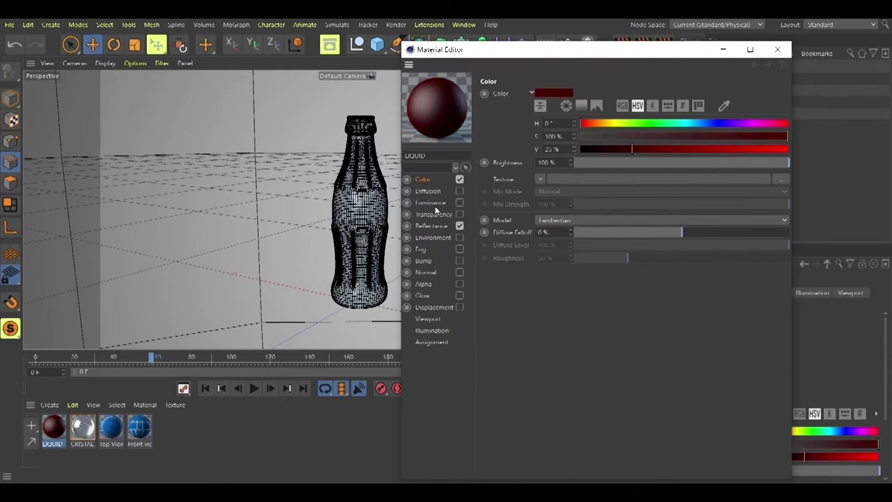
Step: Adjust the LIQUID material's Color channel to hue 11°, value 45% and brightness 20%
{"action": "left_click", "coordinate": [460, 203]}
{"action": "left_click", "coordinate": [460, 203]}
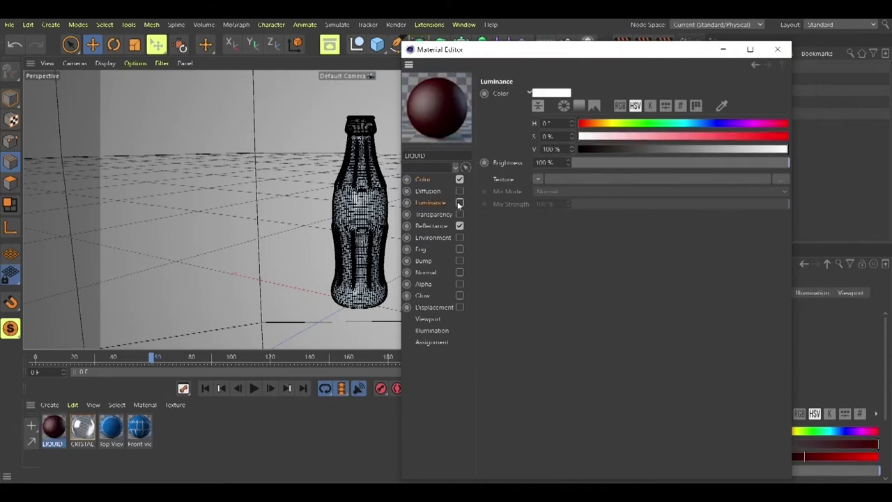
{"action": "left_click", "coordinate": [446, 226]}
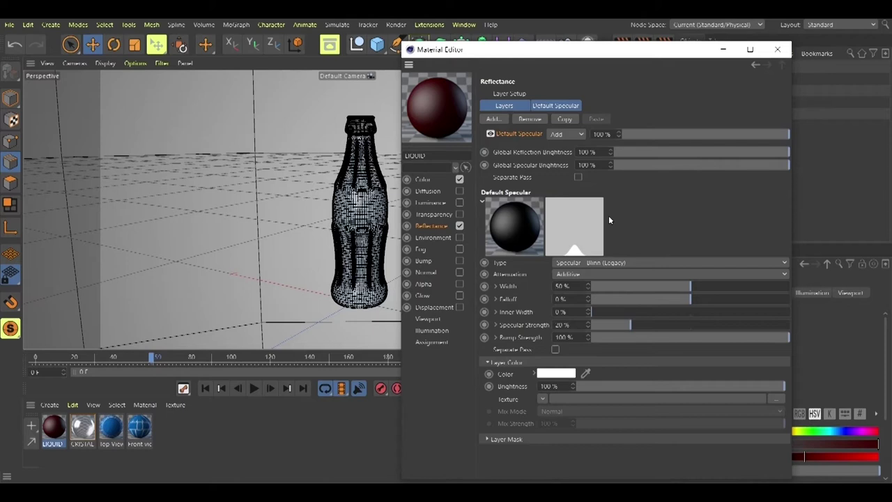
{"action": "left_click", "coordinate": [425, 180]}
{"action": "left_click_drag", "start_coordinate": [633, 150], "coordinate": [670, 149]}
{"action": "left_click_drag", "start_coordinate": [554, 123], "coordinate": [536, 123]}
{"action": "type", "text": "11"}
{"action": "key", "text": "Return"}
{"action": "left_click_drag", "start_coordinate": [605, 161], "coordinate": [618, 163]}
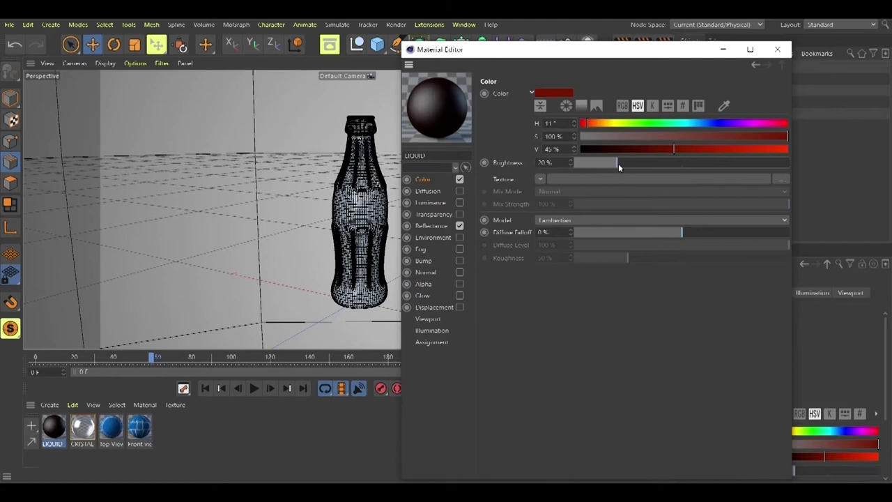
Step: Replace LIQUID's Color channel with Luminance and Transparency, setting Luminance to H 11°, S 100%, V 42% and brightness 20%
{"action": "left_click", "coordinate": [460, 180]}
{"action": "left_click", "coordinate": [460, 203]}
{"action": "left_click", "coordinate": [459, 214]}
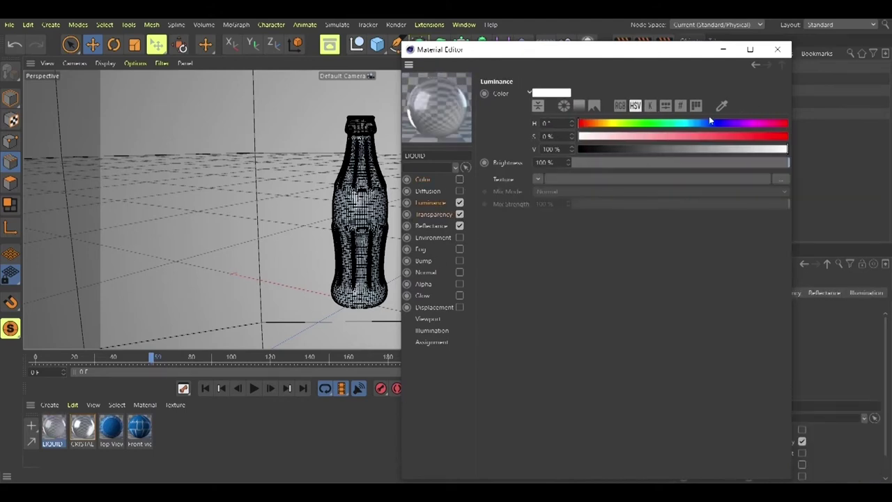
{"action": "left_click_drag", "start_coordinate": [571, 168], "coordinate": [623, 166]}
{"action": "mouse_move", "coordinate": [550, 124]}
{"action": "left_mouse_down"}
{"action": "mouse_move", "coordinate": [537, 129]}
{"action": "mouse_move", "coordinate": [789, 126]}
{"action": "mouse_move", "coordinate": [668, 150]}
{"action": "left_mouse_up"}
{"action": "type", "text": "11"}
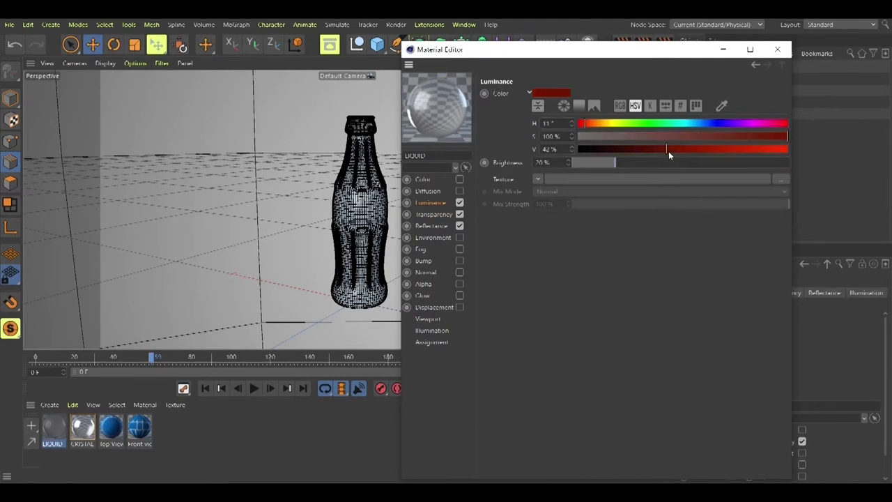
Step: In LIQUID's transparency settings, set the absorption distance to 50 cm and the absorption color to yellow
{"action": "left_click", "coordinate": [435, 215]}
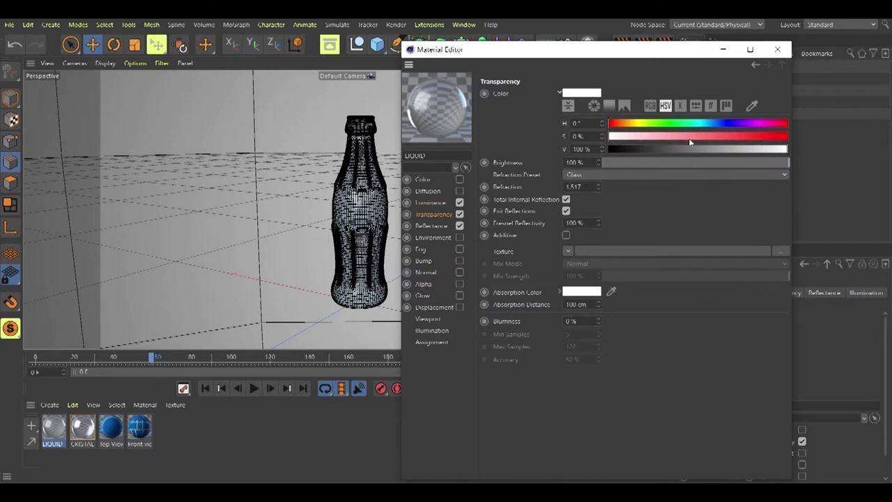
{"action": "double_click", "coordinate": [576, 305]}
{"action": "type", "text": "50"}
{"action": "key", "text": "Return"}
{"action": "left_click", "coordinate": [580, 296]}
{"action": "left_click", "coordinate": [540, 292]}
{"action": "left_click_drag", "start_coordinate": [620, 305], "coordinate": [695, 304]}
{"action": "left_click", "coordinate": [535, 292]}
{"action": "left_click", "coordinate": [591, 338]}
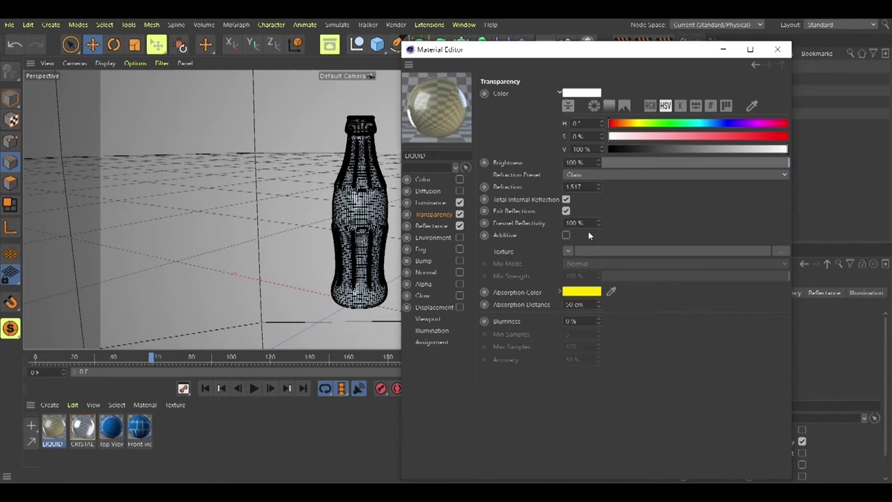
Step: Lower LIQUID's refraction to 1.317 and set its transparency color to 100% saturation and 40% value
{"action": "left_click_drag", "start_coordinate": [599, 187], "coordinate": [598, 191]}
{"action": "left_click_drag", "start_coordinate": [685, 134], "coordinate": [830, 128]}
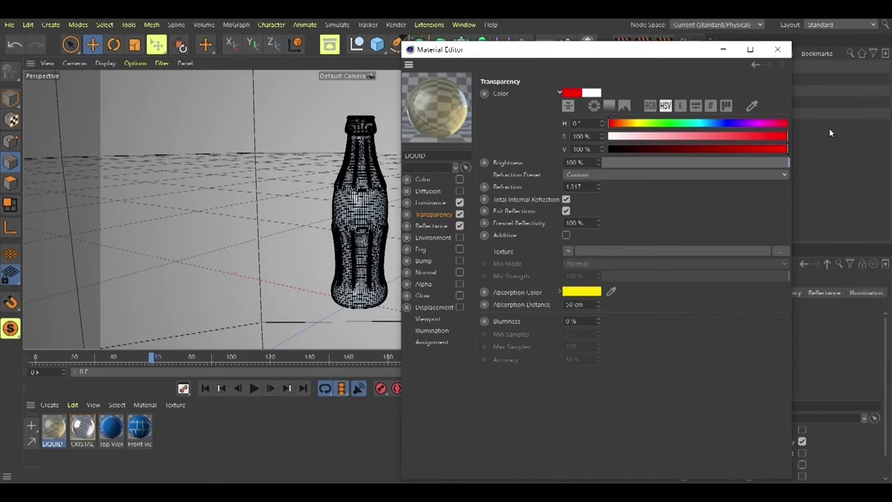
{"action": "left_click_drag", "start_coordinate": [645, 149], "coordinate": [681, 149]}
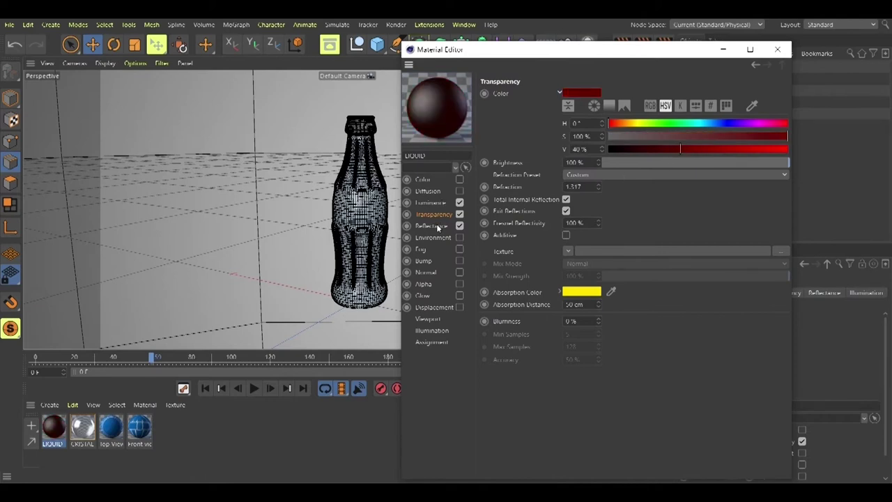
Step: Set LIQUID's Transparency reflectance layer to Reflection (Legacy) with roughness 0%, reflection strength 74%, specular strength 51% and bump strength 50%
{"action": "left_click", "coordinate": [437, 227]}
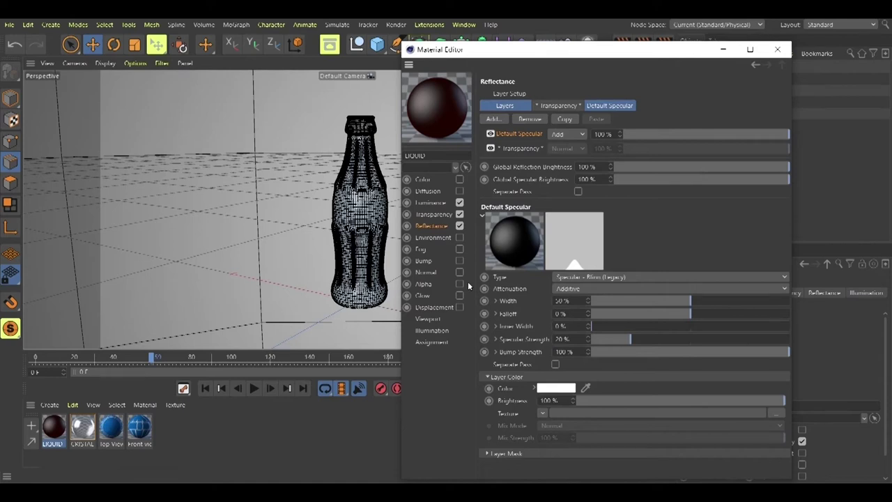
{"action": "left_click", "coordinate": [431, 202]}
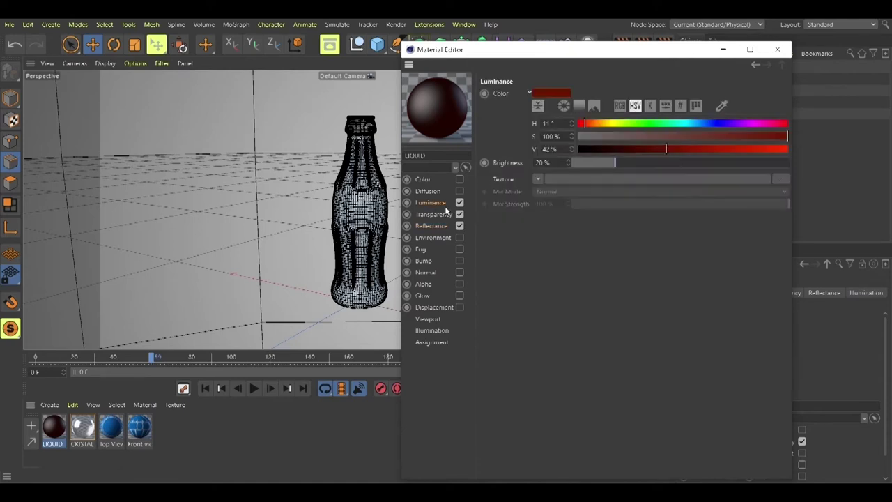
{"action": "left_click", "coordinate": [435, 226]}
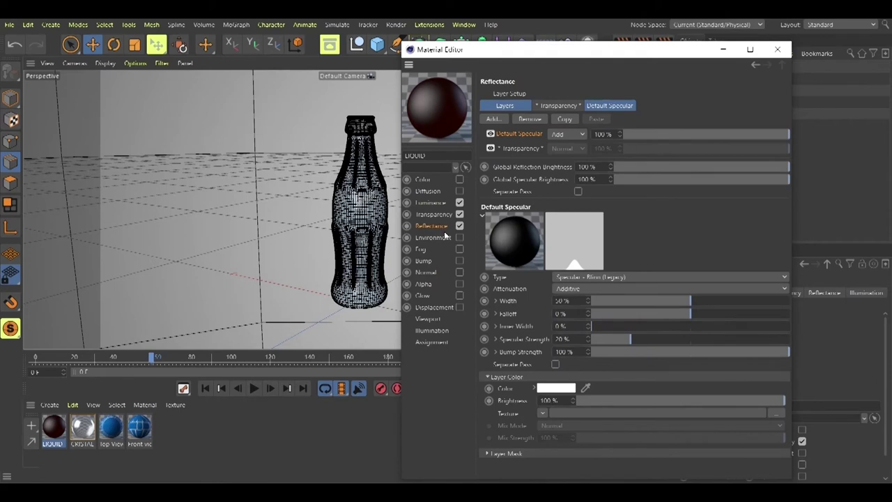
{"action": "left_click", "coordinate": [558, 106]}
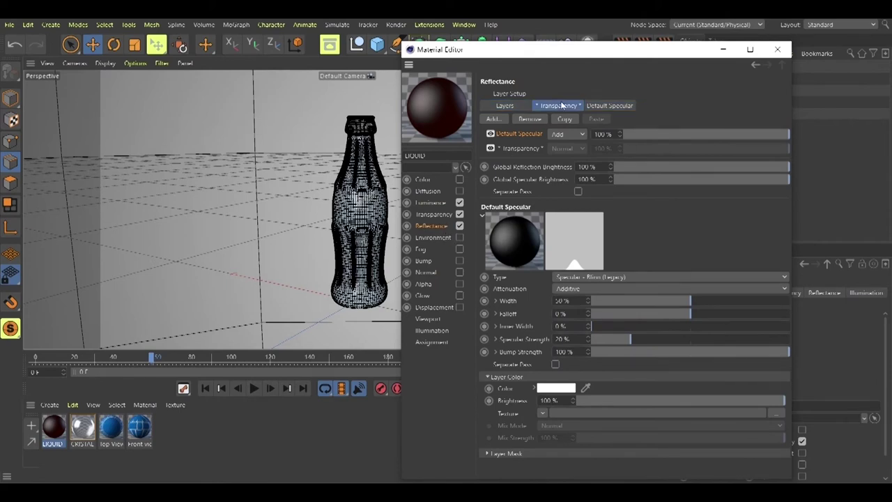
{"action": "left_click", "coordinate": [578, 191]}
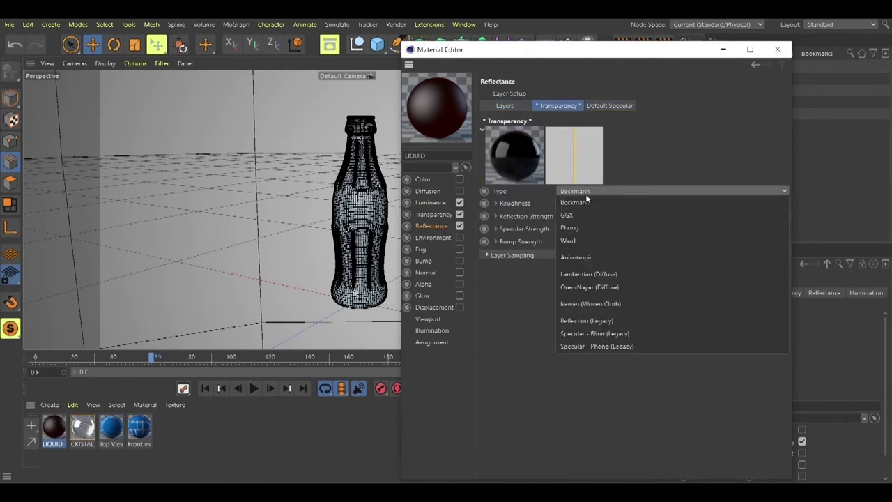
{"action": "left_click", "coordinate": [589, 320]}
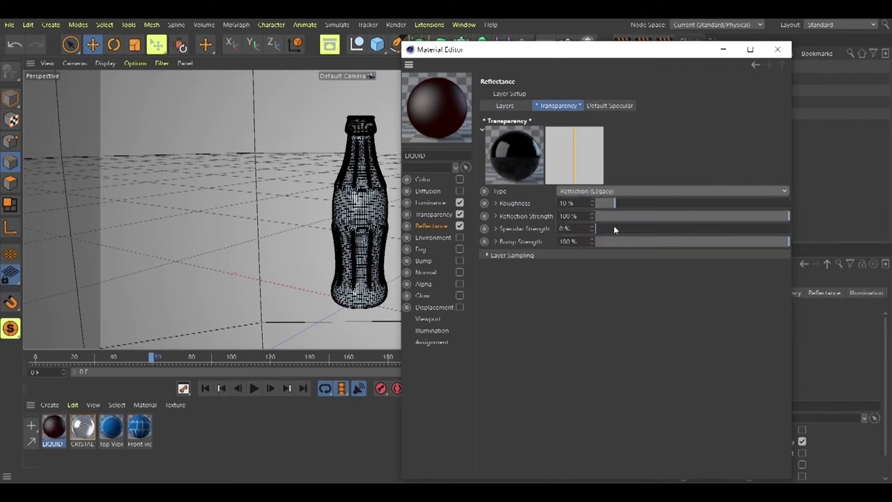
{"action": "left_click_drag", "start_coordinate": [614, 204], "coordinate": [587, 205]}
{"action": "left_click_drag", "start_coordinate": [787, 216], "coordinate": [693, 242]}
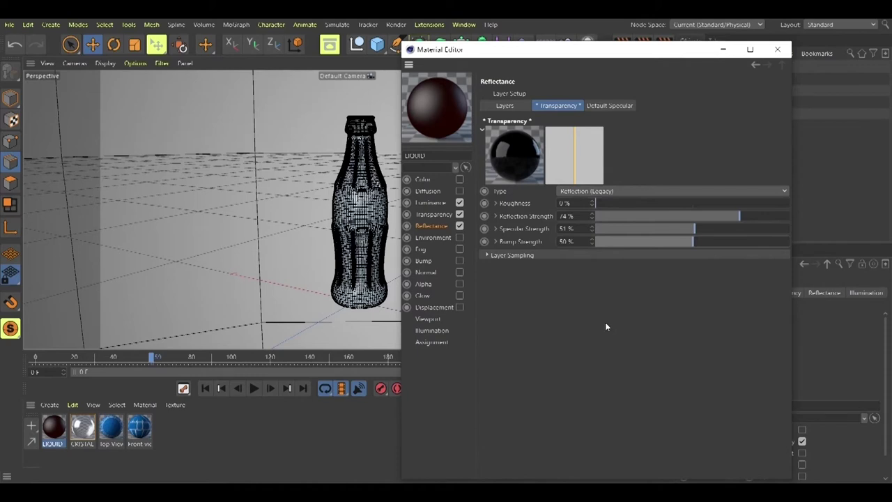
Step: Change LIQUID's Default Specular layer to Anisotropic with roughness 17%, reflection strength 0% and specular strength 50%
{"action": "left_click", "coordinate": [622, 105]}
{"action": "left_click", "coordinate": [624, 190]}
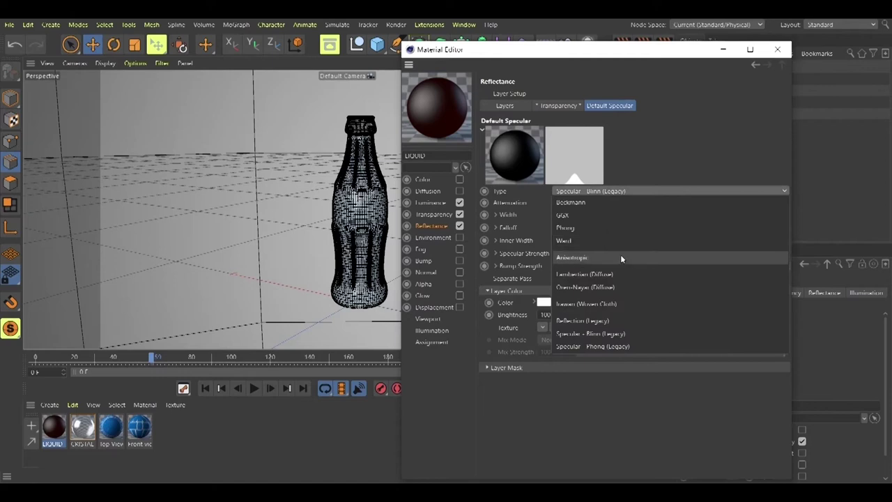
{"action": "left_click", "coordinate": [621, 255]}
{"action": "left_click_drag", "start_coordinate": [615, 219], "coordinate": [692, 239]}
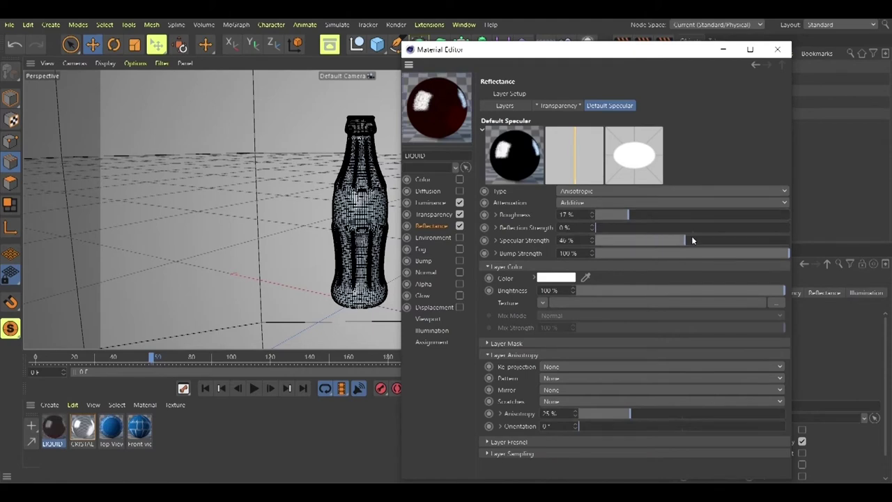
Step: Set the layer color of LIQUID's Default Specular to a dark red
{"action": "left_click", "coordinate": [586, 278]}
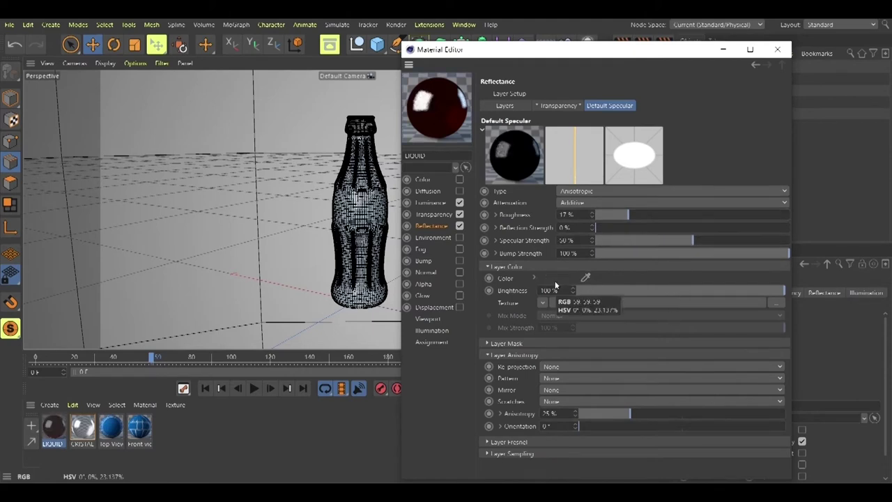
{"action": "left_click", "coordinate": [555, 281]}
{"action": "left_click", "coordinate": [556, 280]}
{"action": "left_click_drag", "start_coordinate": [486, 272], "coordinate": [468, 273]}
{"action": "left_click_drag", "start_coordinate": [600, 285], "coordinate": [681, 286]}
{"action": "left_click", "coordinate": [545, 298]}
{"action": "left_click", "coordinate": [530, 318]}
{"action": "left_click", "coordinate": [557, 278]}
{"action": "left_click", "coordinate": [530, 318]}
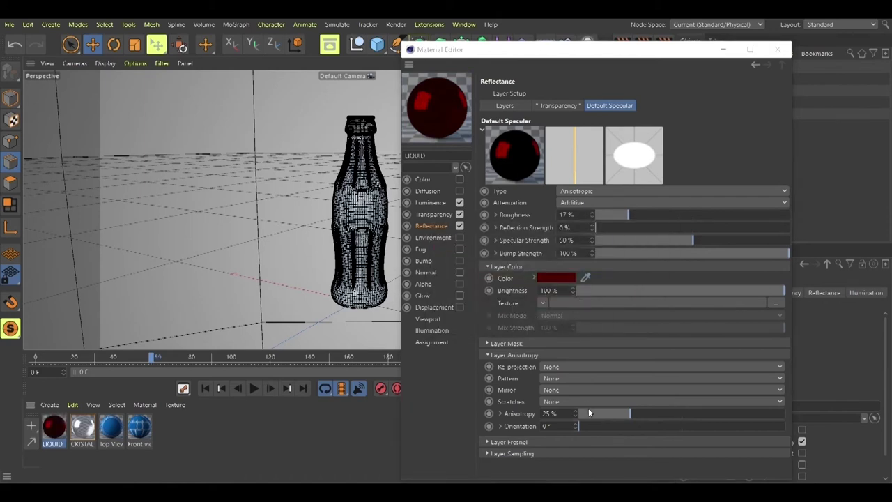
Step: Tune the Default Specular layer to roughness 25%, specular strength 58% and bump strength 12%
{"action": "left_click_drag", "start_coordinate": [612, 214], "coordinate": [616, 217]}
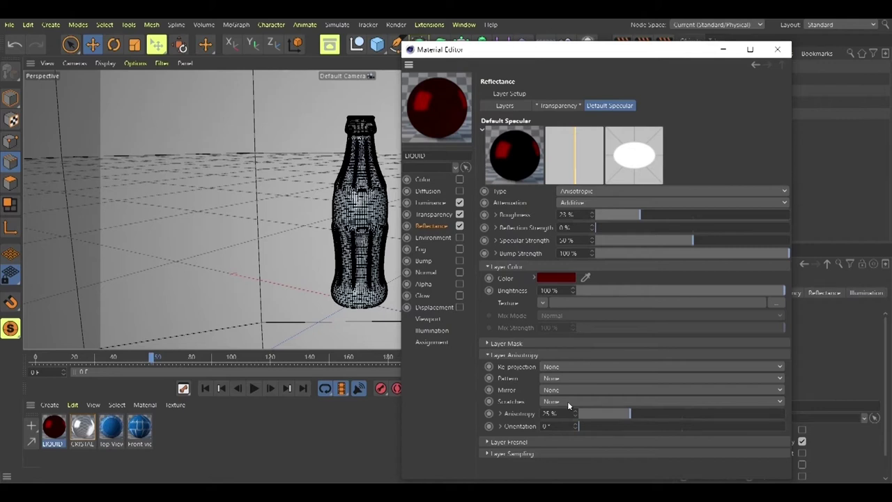
{"action": "left_click_drag", "start_coordinate": [634, 221], "coordinate": [617, 253]}
{"action": "left_click", "coordinate": [642, 216]}
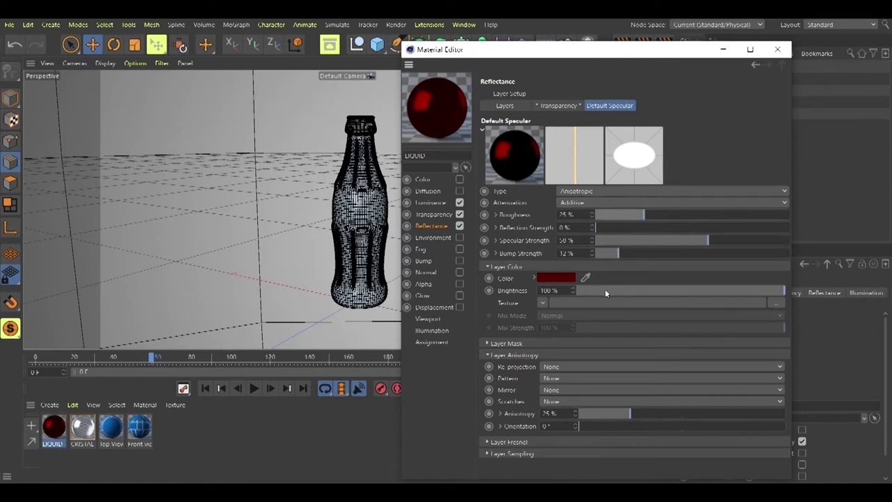
Step: Set the Default Specular layer's attenuation to Maximum, keeping the layer color brightness at 100%
{"action": "left_click", "coordinate": [606, 290]}
{"action": "left_click", "coordinate": [784, 290]}
{"action": "left_click", "coordinate": [741, 202]}
{"action": "left_click", "coordinate": [680, 216]}
{"action": "left_click", "coordinate": [663, 202]}
{"action": "left_click", "coordinate": [650, 217]}
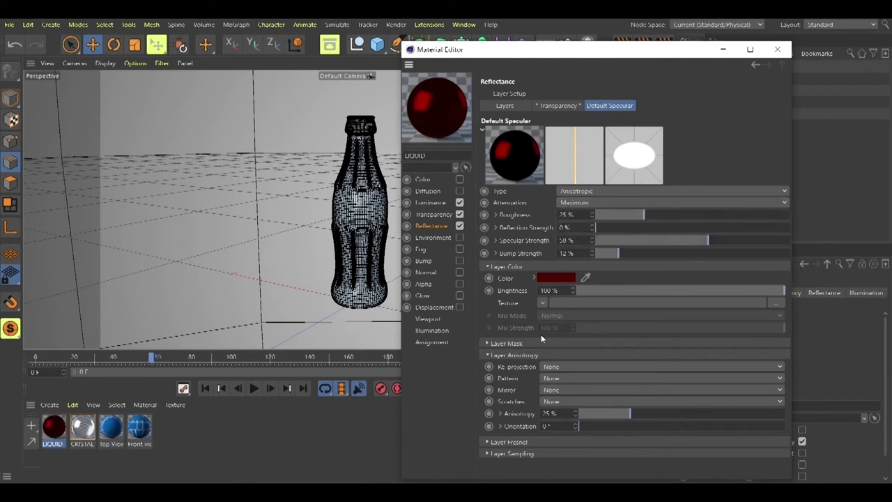
Step: Set the Default Specular layer's anisotropy to 4% and its orientation to 94°
{"action": "left_click", "coordinate": [604, 413]}
{"action": "left_click", "coordinate": [585, 416]}
{"action": "left_click", "coordinate": [726, 416]}
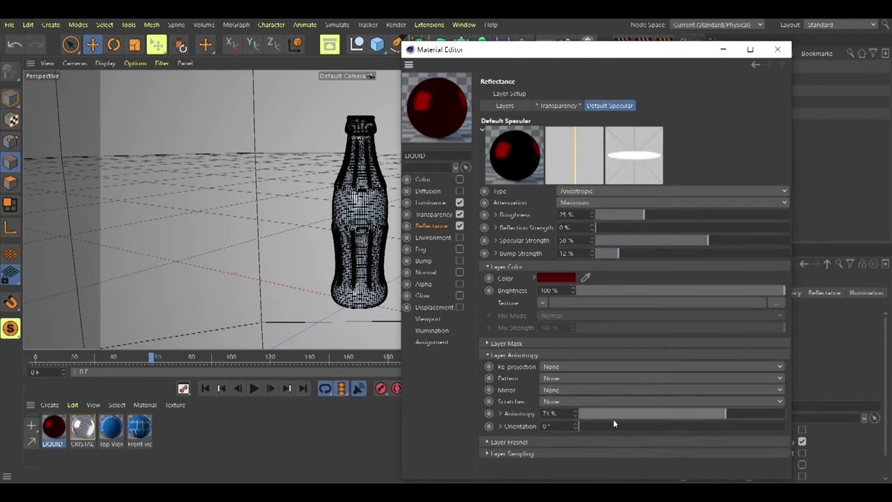
{"action": "left_click", "coordinate": [586, 416]}
{"action": "left_click", "coordinate": [675, 426]}
{"action": "left_click", "coordinate": [633, 426]}
{"action": "left_click", "coordinate": [582, 445]}
{"action": "left_click", "coordinate": [497, 444]}
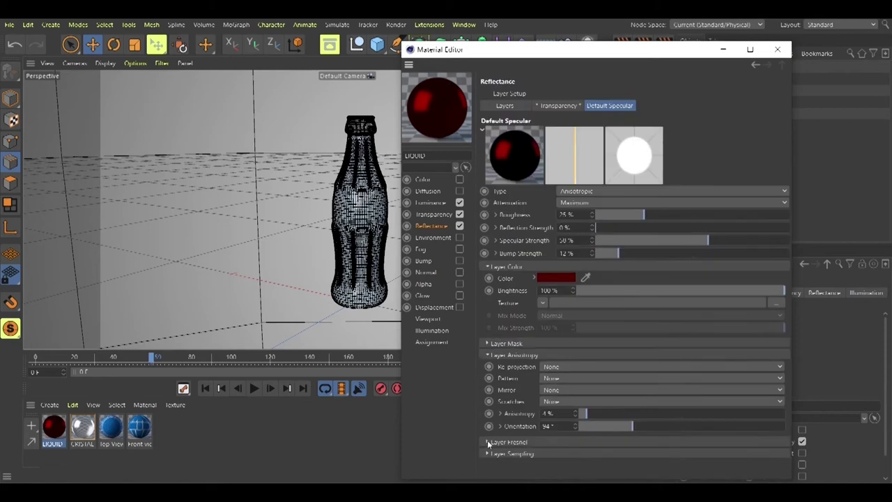
Step: Recheck the LIQUID material's transparency settings and close the material editor
{"action": "left_click", "coordinate": [444, 209]}
{"action": "left_click_drag", "start_coordinate": [598, 224], "coordinate": [598, 293]}
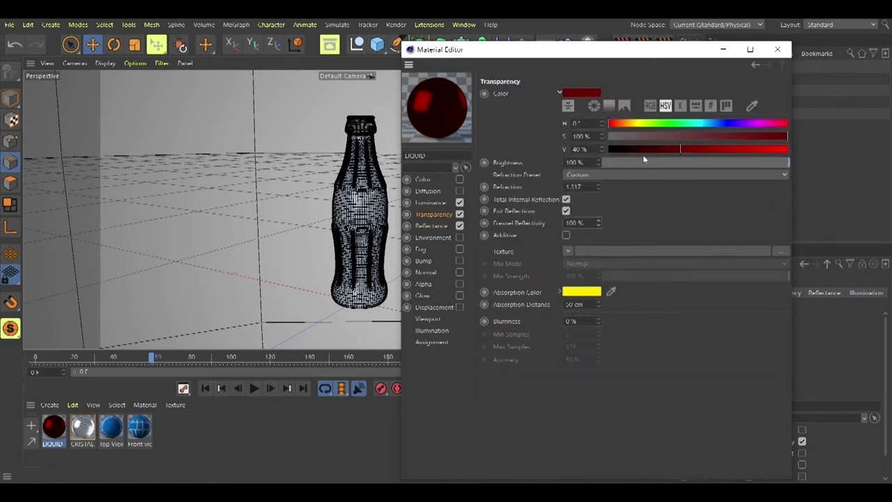
{"action": "left_click", "coordinate": [778, 50]}
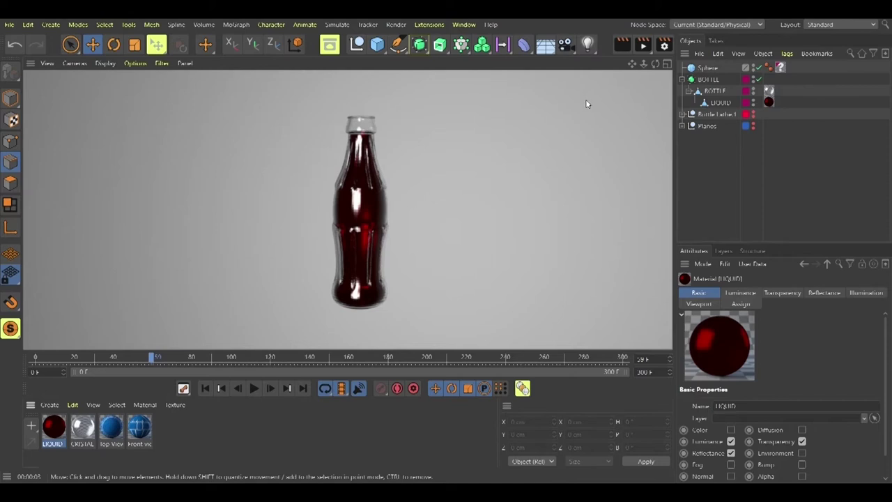
Step: Select the BOTTLE mesh and switch to polygon mode with the Live Selection tool, facing the bottle's middle section
{"action": "left_click", "coordinate": [478, 206]}
{"action": "scroll", "coordinate": [353, 215], "scroll_direction": "up", "scroll_amount": 5}
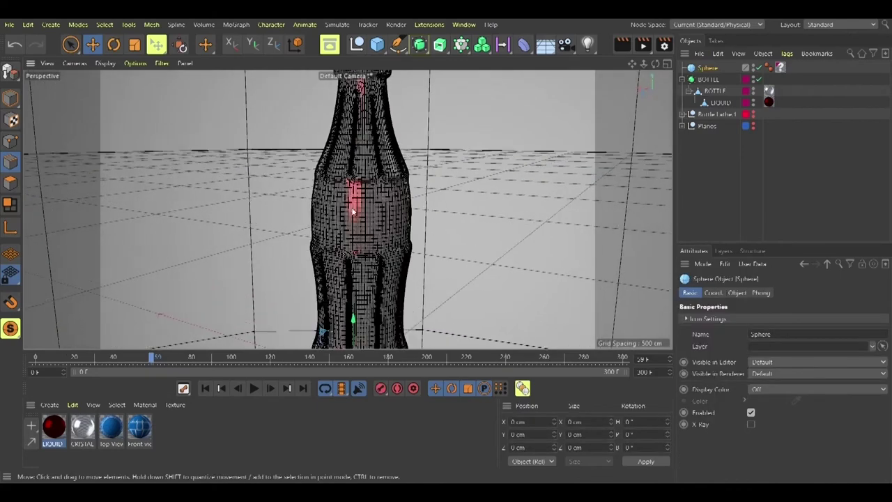
{"action": "left_click_drag", "start_coordinate": [350, 235], "coordinate": [233, 226], "text": "alt"}
{"action": "left_click_drag", "start_coordinate": [318, 250], "coordinate": [336, 241], "text": "alt"}
{"action": "left_click", "coordinate": [712, 92]}
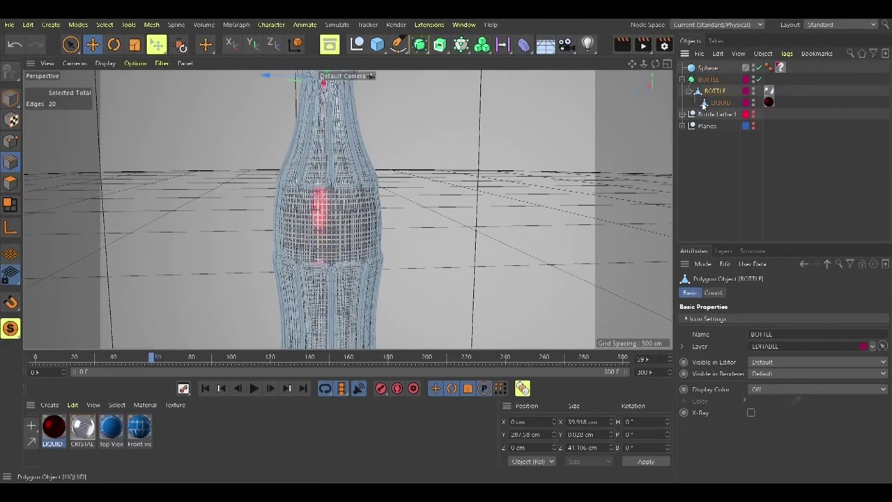
{"action": "left_click", "coordinate": [12, 183]}
{"action": "key", "text": "9"}
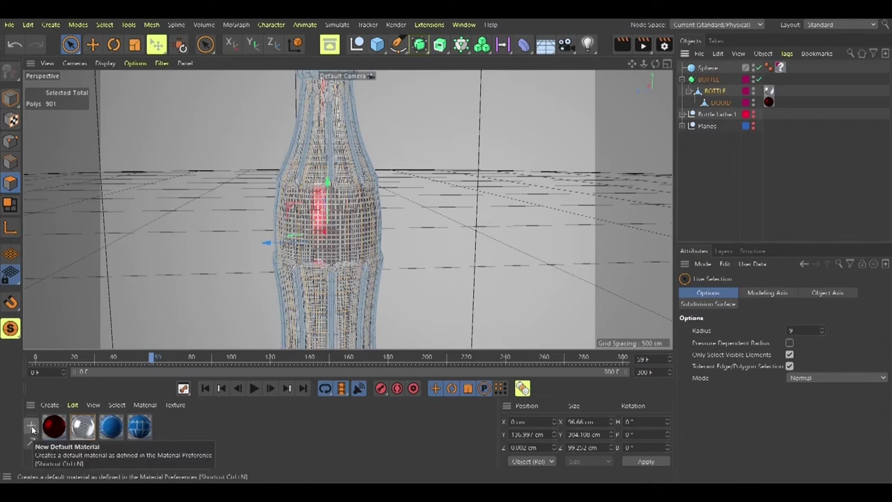
Step: Create a new material named TAG, turn off its reflectance and open its Color channel
{"action": "left_click", "coordinate": [172, 436]}
{"action": "left_click", "coordinate": [31, 425]}
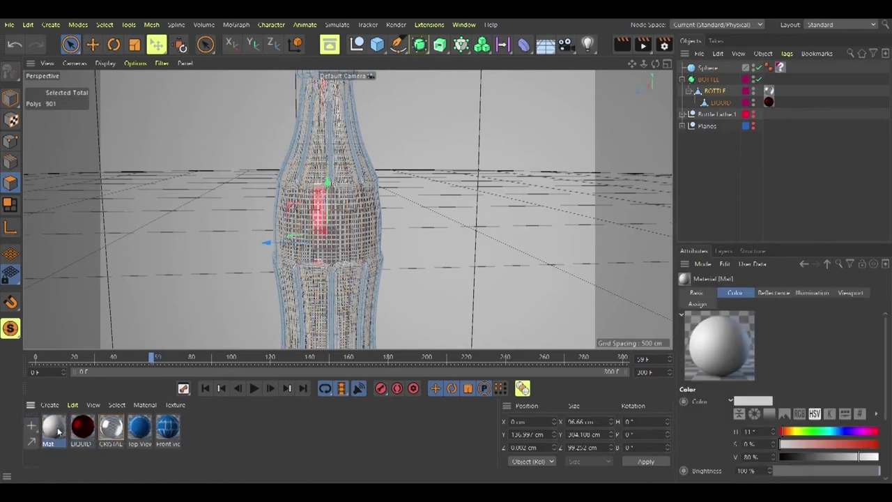
{"action": "double_click", "coordinate": [59, 432]}
{"action": "type", "text": "liq"}
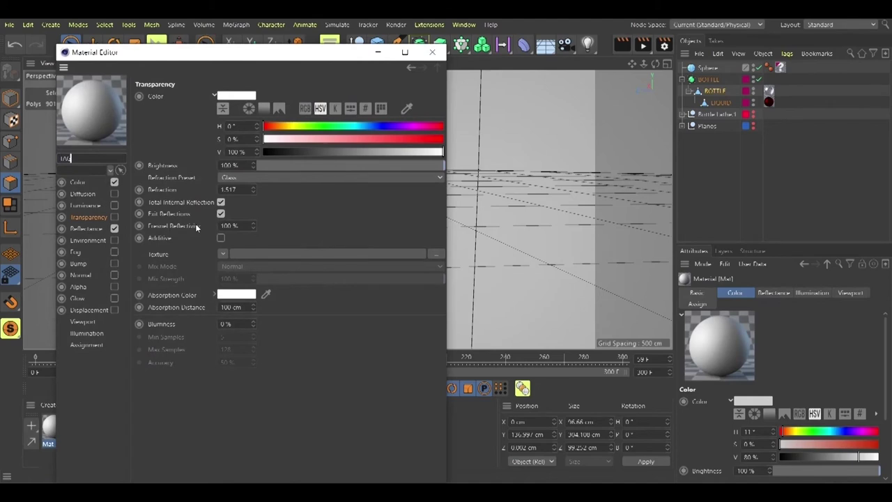
{"action": "left_click", "coordinate": [83, 182]}
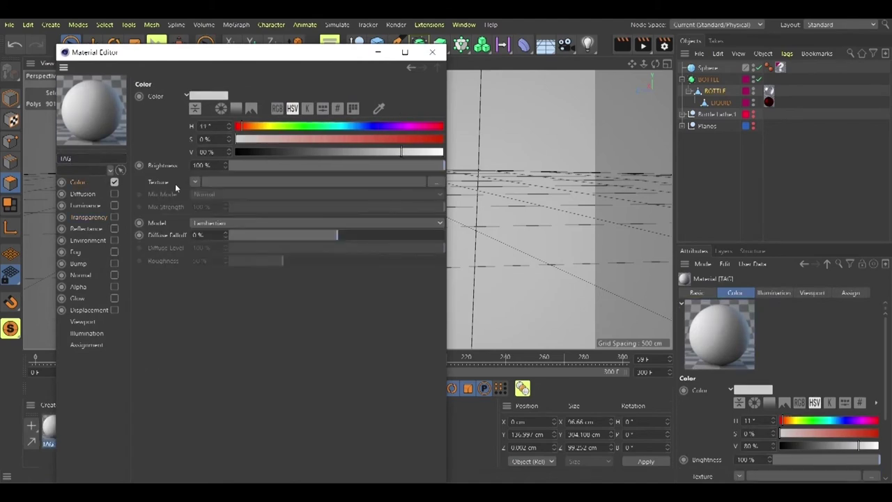
Step: Load the image unnamed_2.png as the TAG material's color texture and close the material editor
{"action": "left_click", "coordinate": [188, 181]}
{"action": "left_click", "coordinate": [236, 171]}
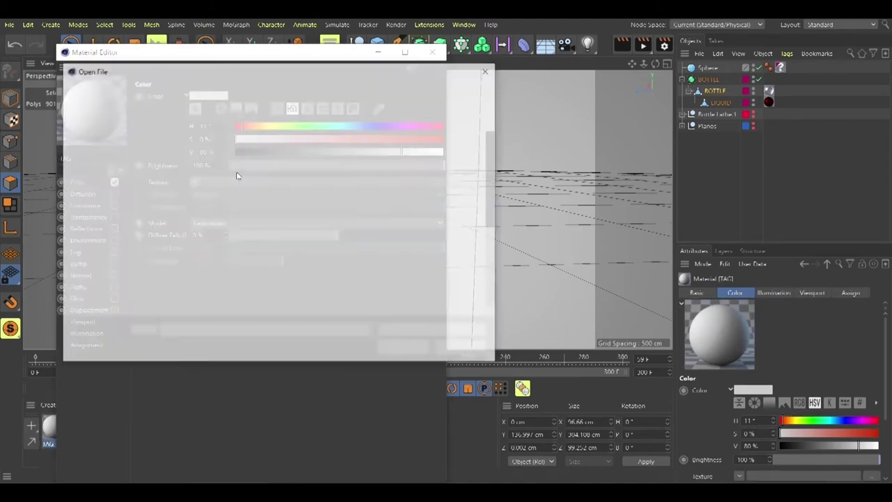
{"action": "double_click", "coordinate": [371, 166]}
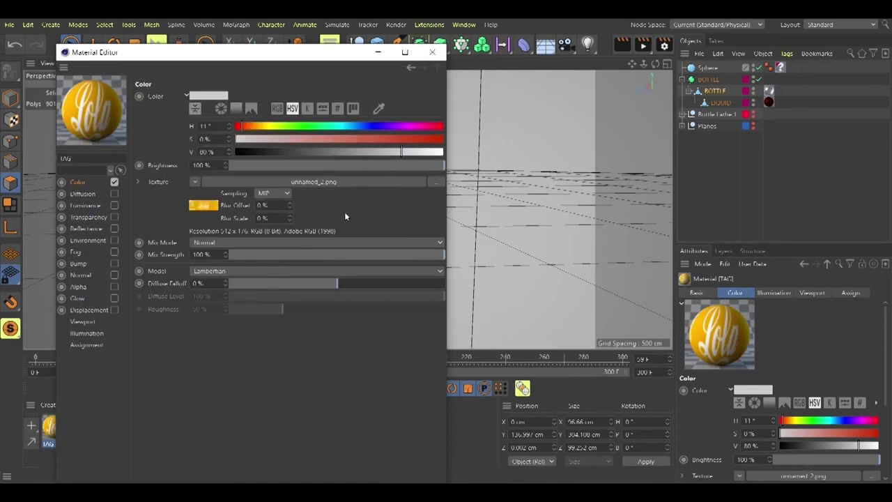
{"action": "left_click", "coordinate": [432, 52]}
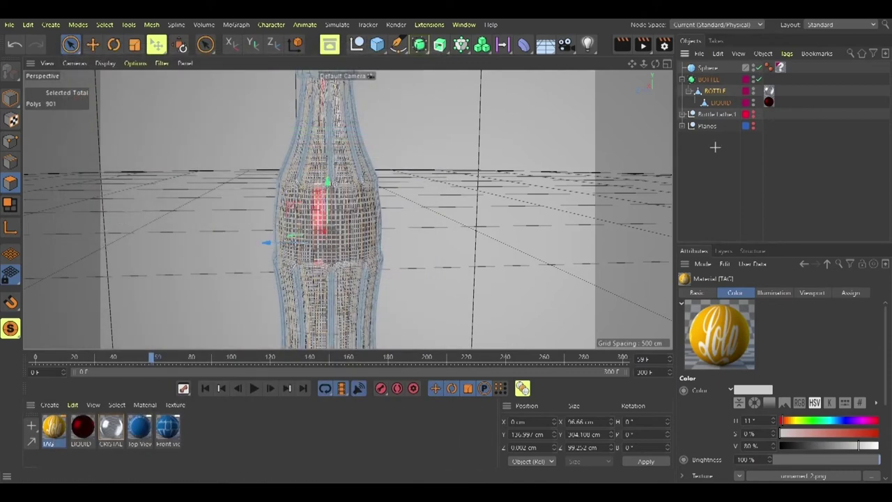
Step: Select the BOTTLE mesh and pick polygons across part of its smooth middle band with Live Selection
{"action": "left_click", "coordinate": [715, 147]}
{"action": "left_click", "coordinate": [716, 91]}
{"action": "left_click", "coordinate": [754, 101]}
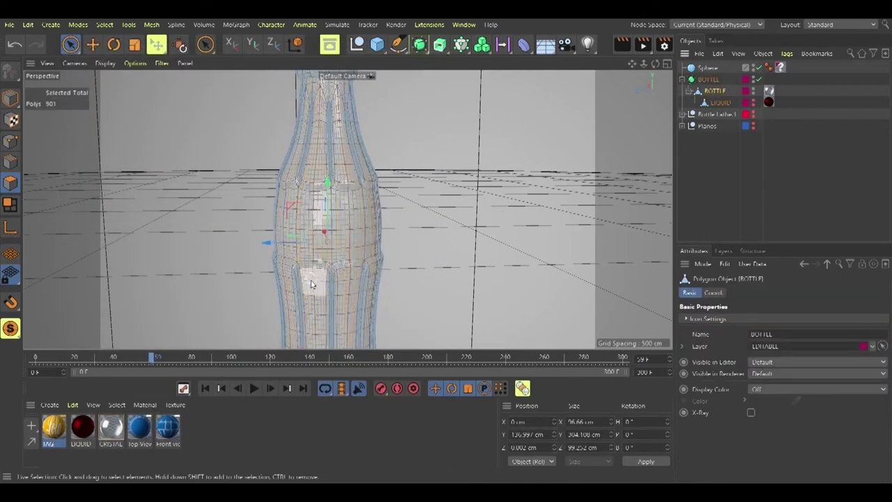
{"action": "left_click_drag", "start_coordinate": [312, 282], "coordinate": [419, 289], "text": "alt"}
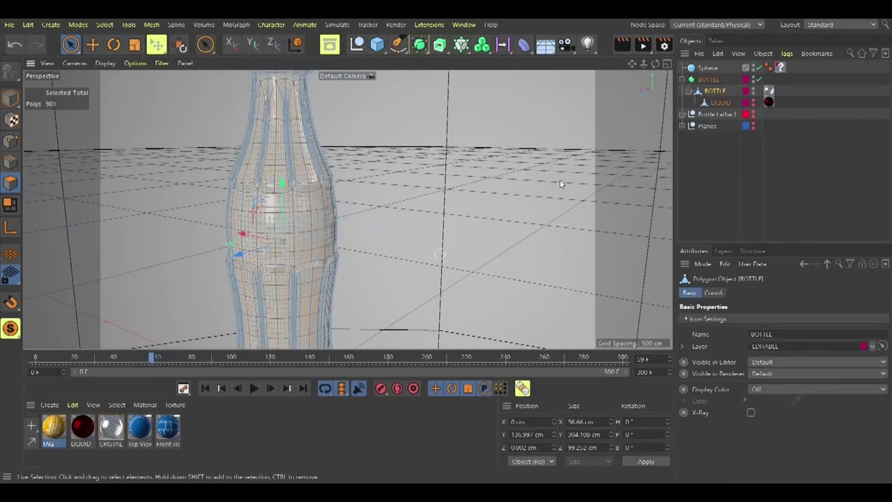
{"action": "left_click", "coordinate": [275, 213]}
{"action": "mouse_move", "coordinate": [318, 246]}
{"action": "left_mouse_down", "text": "shift"}
{"action": "mouse_move", "coordinate": [308, 220]}
{"action": "mouse_move", "coordinate": [276, 263]}
{"action": "mouse_move", "coordinate": [219, 280]}
{"action": "mouse_move", "coordinate": [141, 272]}
{"action": "mouse_move", "coordinate": [164, 247]}
{"action": "mouse_move", "coordinate": [235, 218]}
{"action": "mouse_move", "coordinate": [440, 235]}
{"action": "mouse_move", "coordinate": [440, 252]}
{"action": "mouse_move", "coordinate": [401, 259]}
{"action": "mouse_move", "coordinate": [214, 195]}
{"action": "left_mouse_up", "text": "shift"}
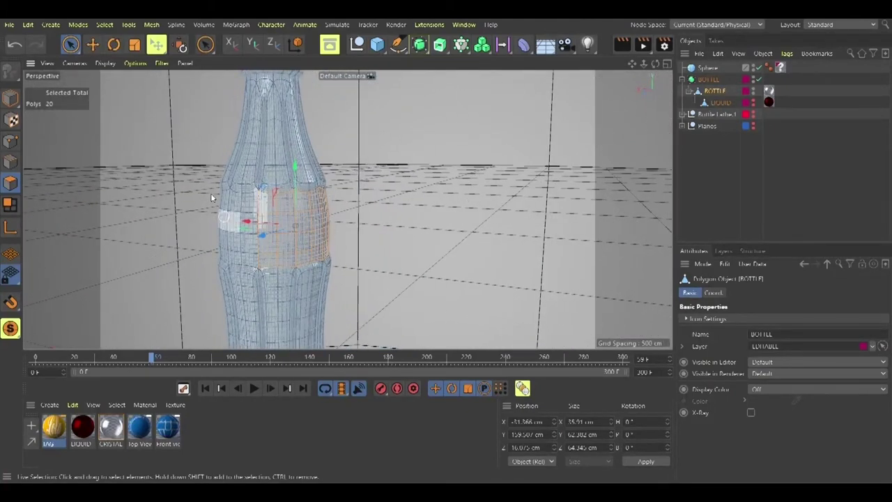
Step: Select the two edge loops bounding the bottle's middle band above and below with Loop Selection in edge mode
{"action": "left_click", "coordinate": [105, 25]}
{"action": "left_click", "coordinate": [104, 26]}
{"action": "key", "text": "r"}
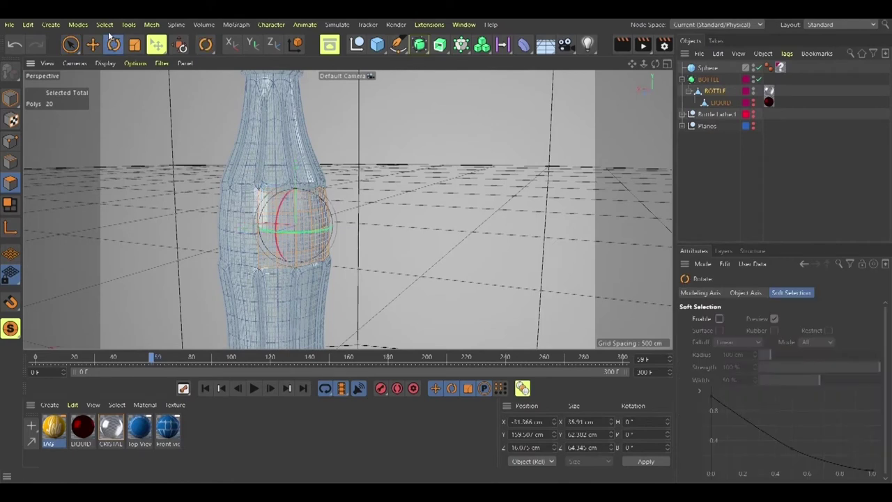
{"action": "left_click", "coordinate": [105, 25]}
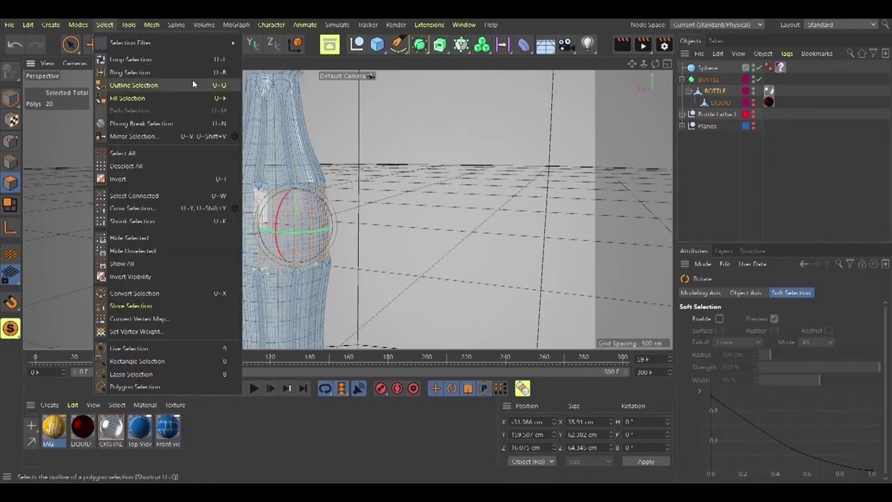
{"action": "left_click", "coordinate": [175, 60]}
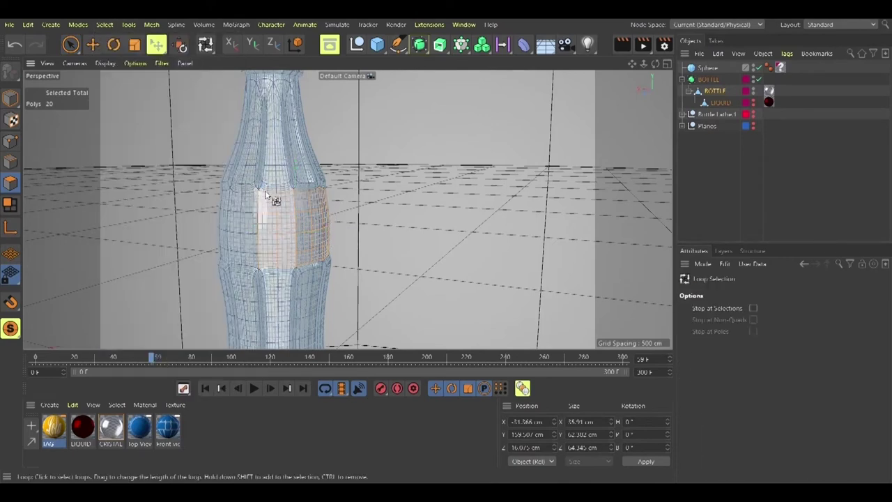
{"action": "left_click", "coordinate": [14, 164]}
{"action": "left_click", "coordinate": [259, 199]}
{"action": "left_click", "coordinate": [286, 266], "text": "shift"}
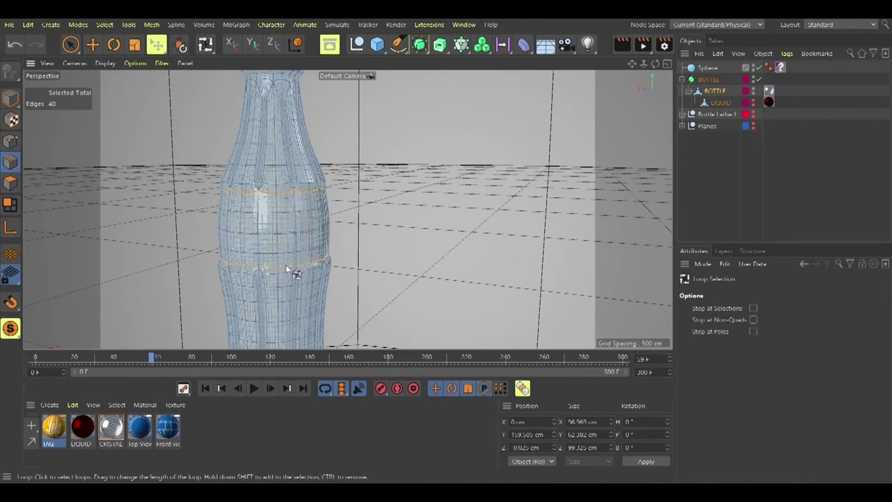
{"action": "mouse_move", "coordinate": [314, 296]}
{"action": "left_mouse_down", "text": "alt"}
{"action": "mouse_move", "coordinate": [258, 313]}
{"action": "mouse_move", "coordinate": [287, 289]}
{"action": "mouse_move", "coordinate": [297, 296]}
{"action": "left_mouse_up", "text": "alt"}
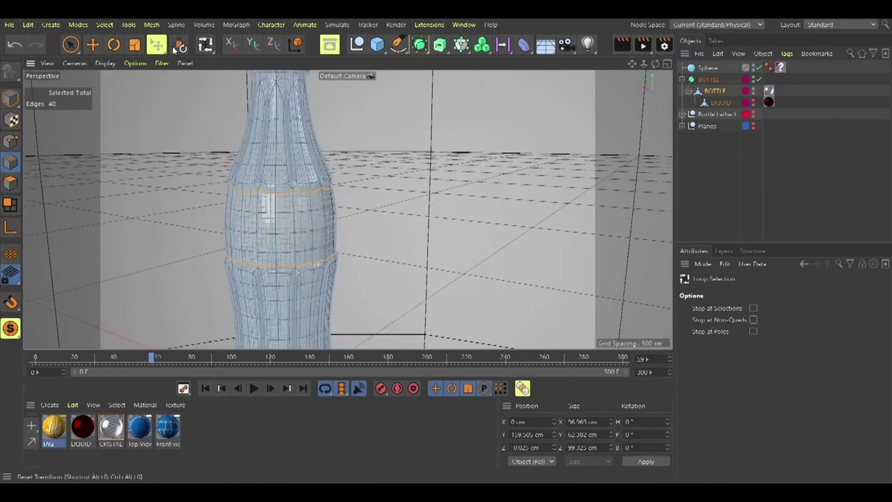
Step: Apply a 100% subdivision surface weight to the two selected edge loops around the bottle's middle band
{"action": "right_click", "coordinate": [293, 233]}
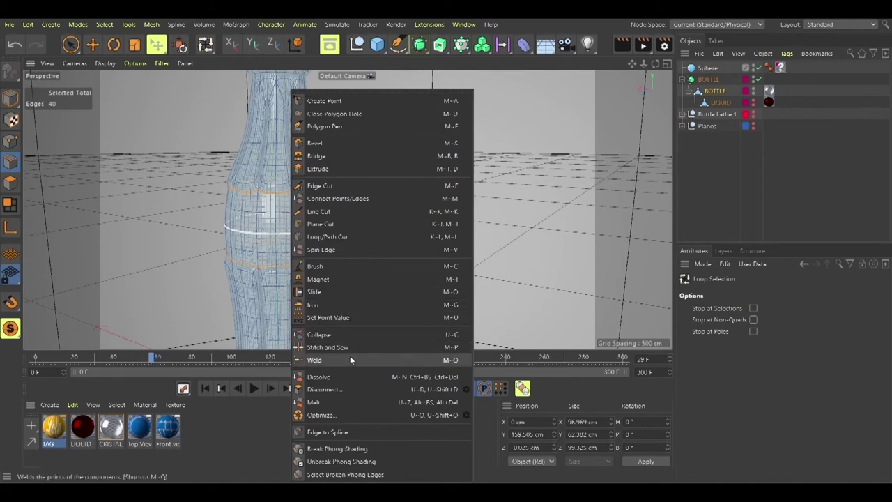
{"action": "left_click", "coordinate": [112, 30]}
{"action": "left_click", "coordinate": [105, 26]}
{"action": "mouse_move", "coordinate": [123, 27]}
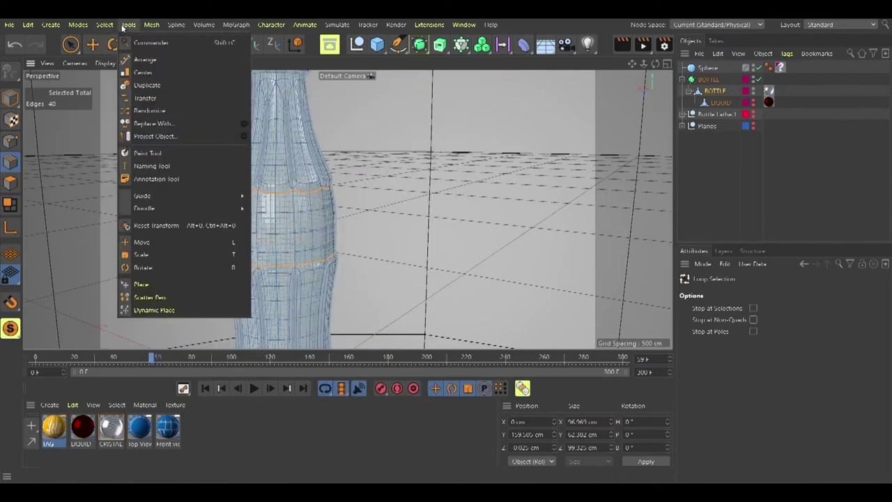
{"action": "mouse_move", "coordinate": [152, 25]}
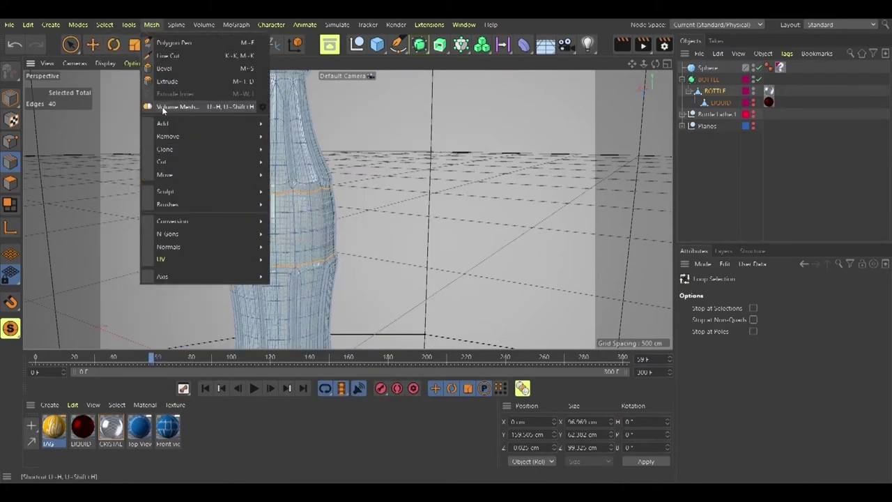
{"action": "mouse_move", "coordinate": [167, 136]}
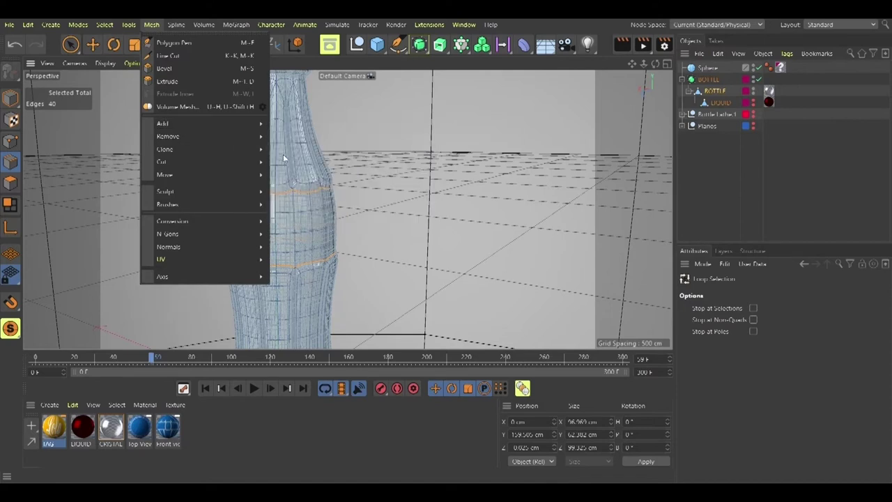
{"action": "left_click", "coordinate": [311, 216]}
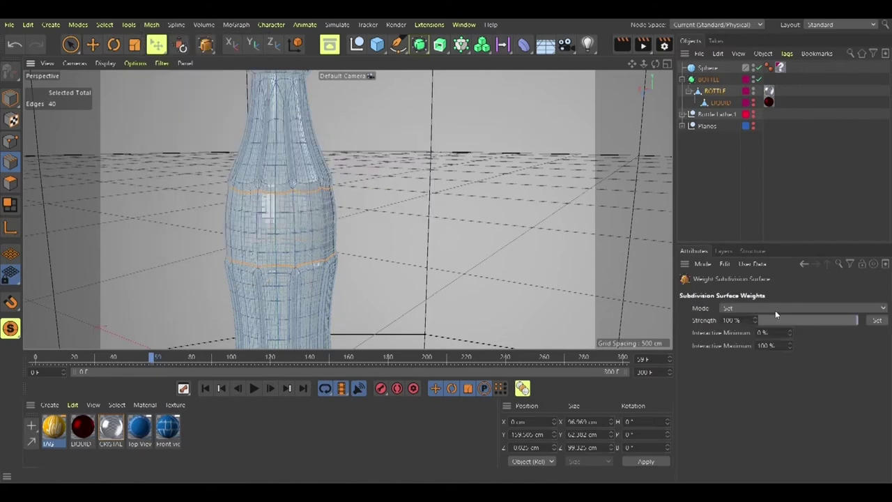
{"action": "left_click", "coordinate": [791, 319]}
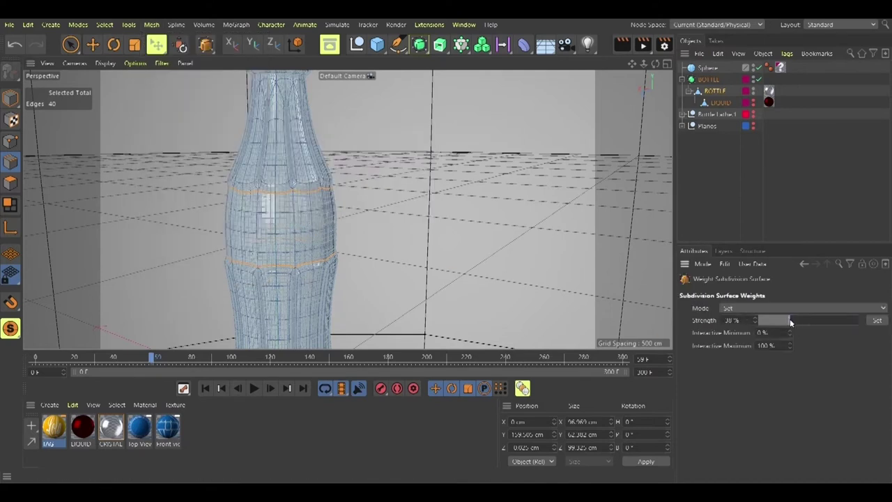
{"action": "left_click", "coordinate": [876, 321]}
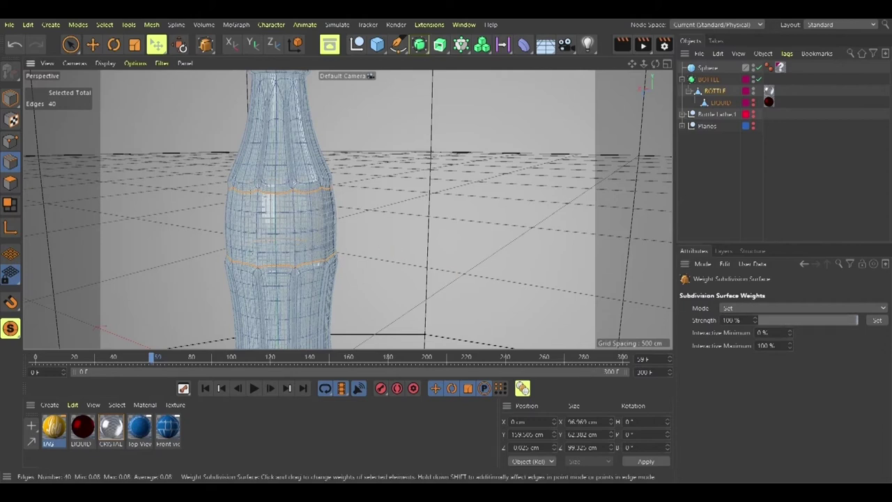
{"action": "left_click", "coordinate": [874, 321]}
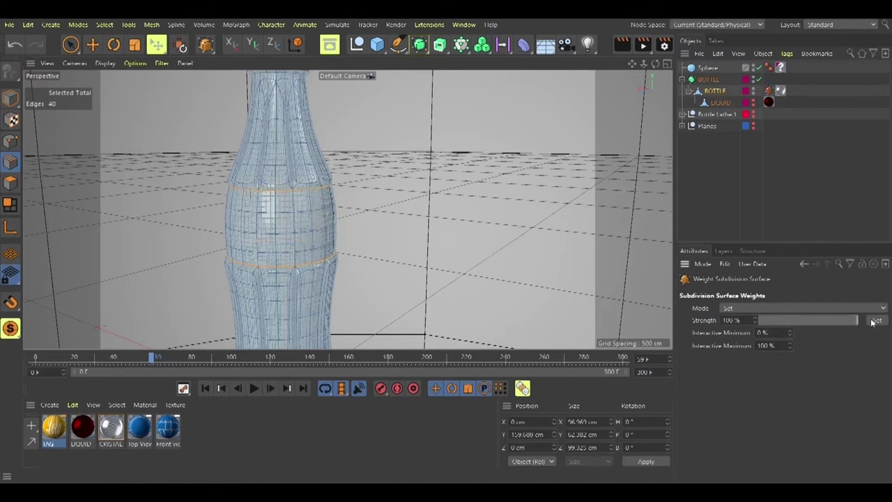
Step: Return to polygon mode with Live Selection and extend the polygon selection around the bottle's middle band for the label
{"action": "left_click", "coordinate": [70, 45]}
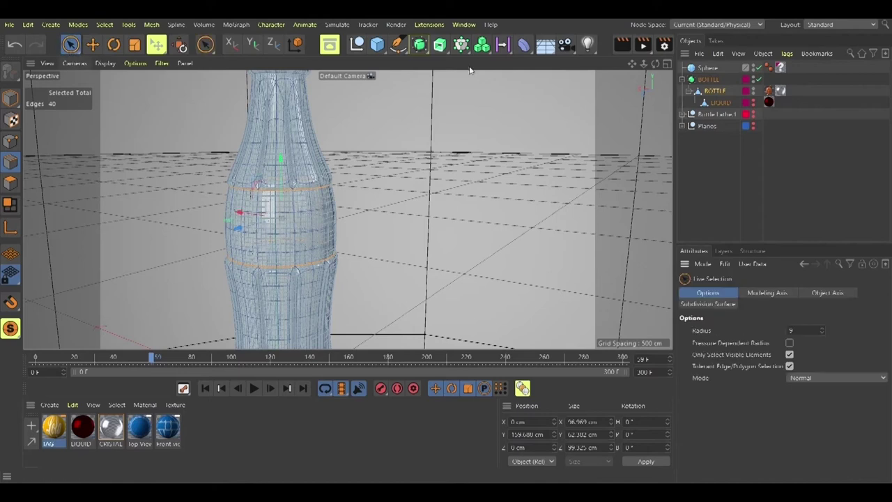
{"action": "mouse_move", "coordinate": [248, 258]}
{"action": "left_mouse_down", "text": "alt"}
{"action": "mouse_move", "coordinate": [315, 268]}
{"action": "mouse_move", "coordinate": [245, 250]}
{"action": "left_mouse_up", "text": "alt"}
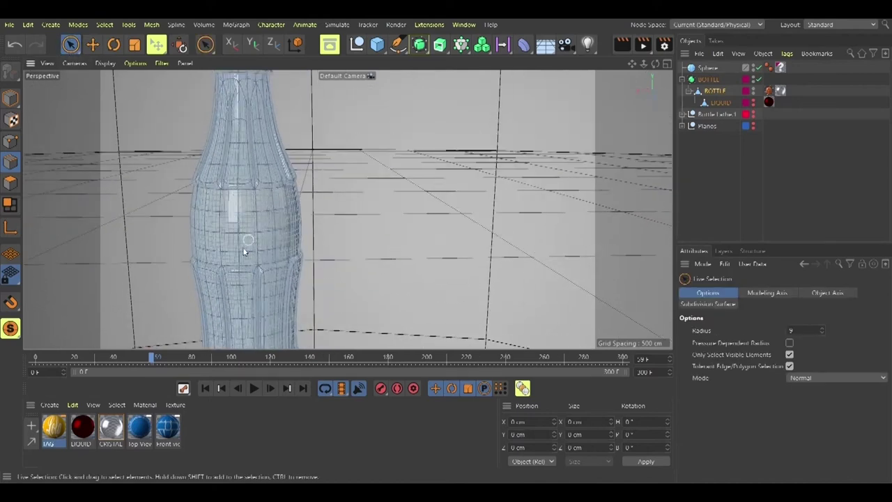
{"action": "left_click", "coordinate": [10, 183]}
{"action": "mouse_move", "coordinate": [322, 258]}
{"action": "left_mouse_down", "text": "alt"}
{"action": "mouse_move", "coordinate": [265, 263]}
{"action": "mouse_move", "coordinate": [339, 261]}
{"action": "mouse_move", "coordinate": [190, 152]}
{"action": "left_mouse_up", "text": "alt"}
{"action": "left_click_drag", "start_coordinate": [190, 119], "coordinate": [150, 120], "text": "shift"}
{"action": "left_click_drag", "start_coordinate": [179, 161], "coordinate": [191, 166], "text": "shift"}
{"action": "left_click_drag", "start_coordinate": [191, 166], "coordinate": [249, 151], "text": "alt"}
{"action": "left_click", "coordinate": [110, 175], "text": "ctrl"}
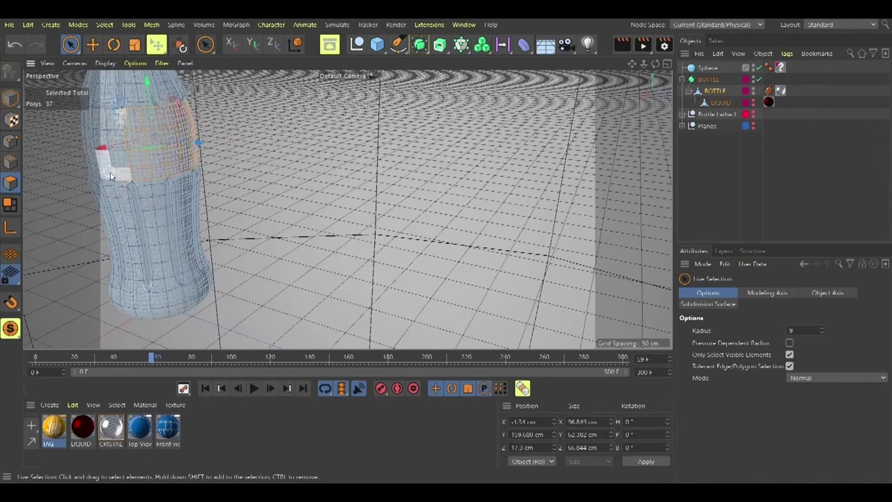
{"action": "scroll", "coordinate": [384, 172], "scroll_direction": "down", "scroll_amount": 5}
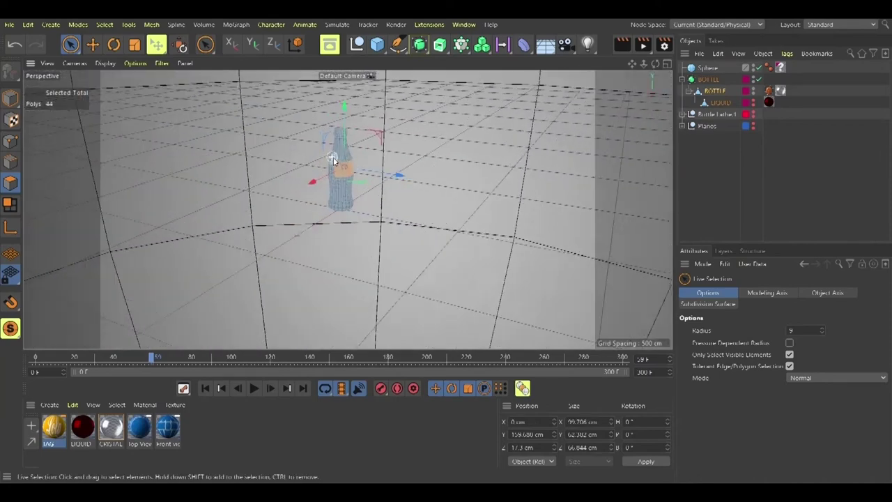
{"action": "scroll", "coordinate": [341, 170], "scroll_direction": "up", "scroll_amount": 5}
{"action": "left_click_drag", "start_coordinate": [340, 172], "coordinate": [725, 136], "text": "alt"}
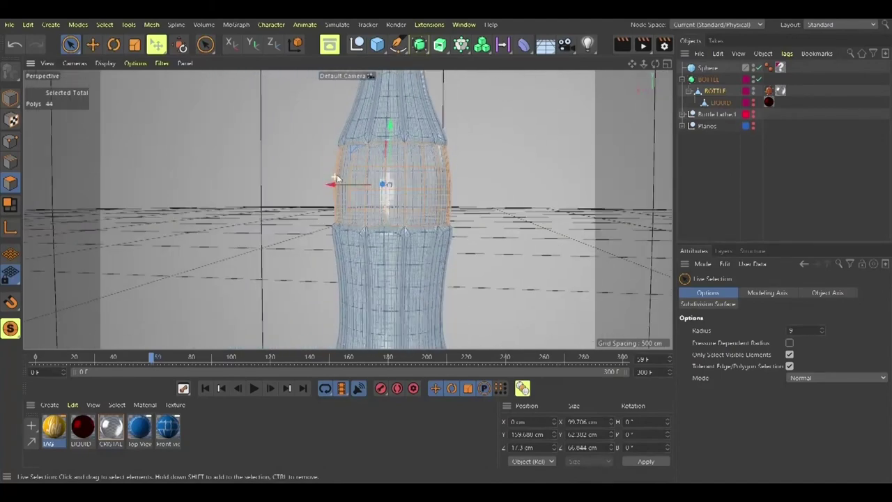
Step: Assign the TAG material to the selected label polygons and set its Length U to 50%
{"action": "left_click_drag", "start_coordinate": [444, 225], "coordinate": [422, 209]}
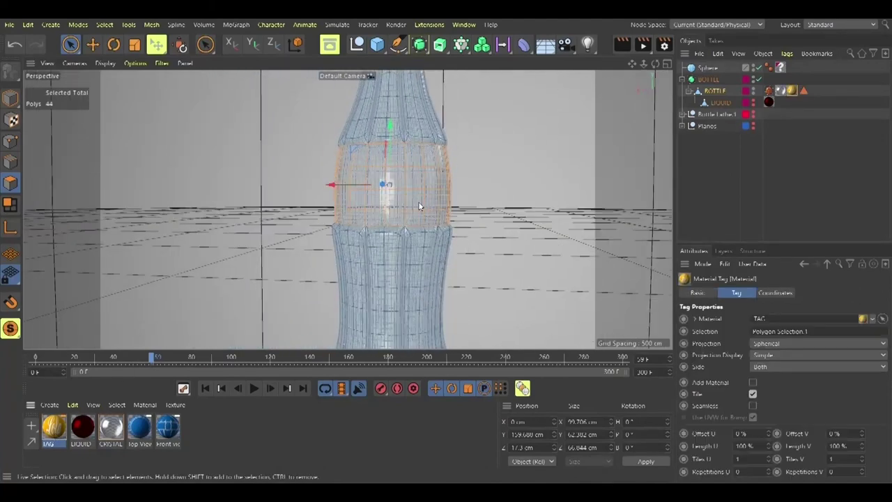
{"action": "left_click_drag", "start_coordinate": [364, 258], "coordinate": [430, 276], "text": "alt"}
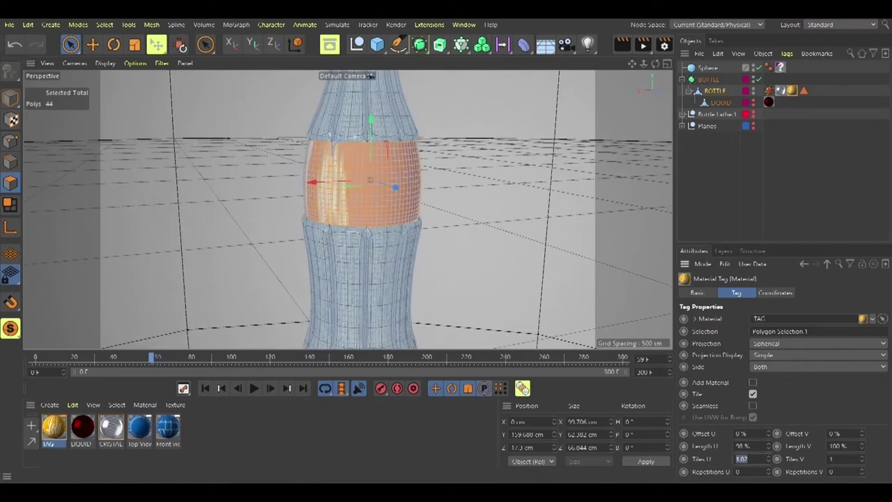
{"action": "key", "text": "Return"}
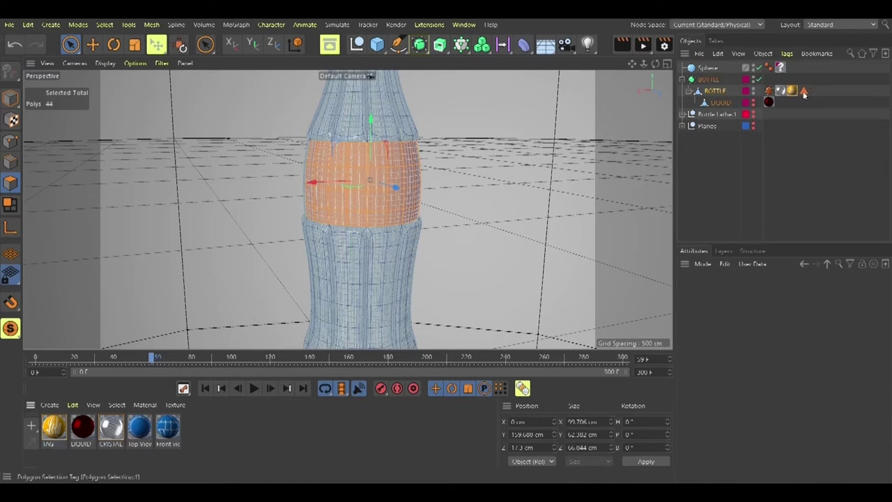
{"action": "double_click", "coordinate": [753, 447]}
{"action": "type", "text": "50"}
{"action": "key", "text": "Return"}
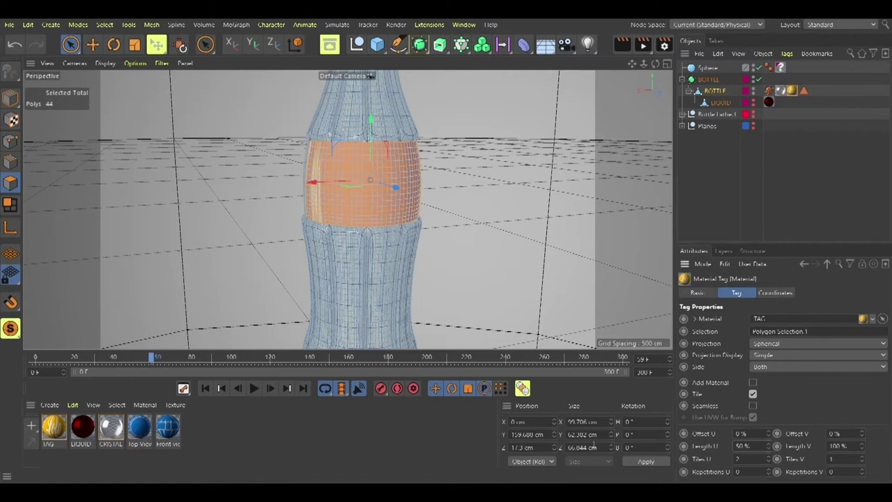
Step: Change the TAG material's projection to Cylindrical and set its Offset U to 50%
{"action": "left_click_drag", "start_coordinate": [769, 432], "coordinate": [770, 383]}
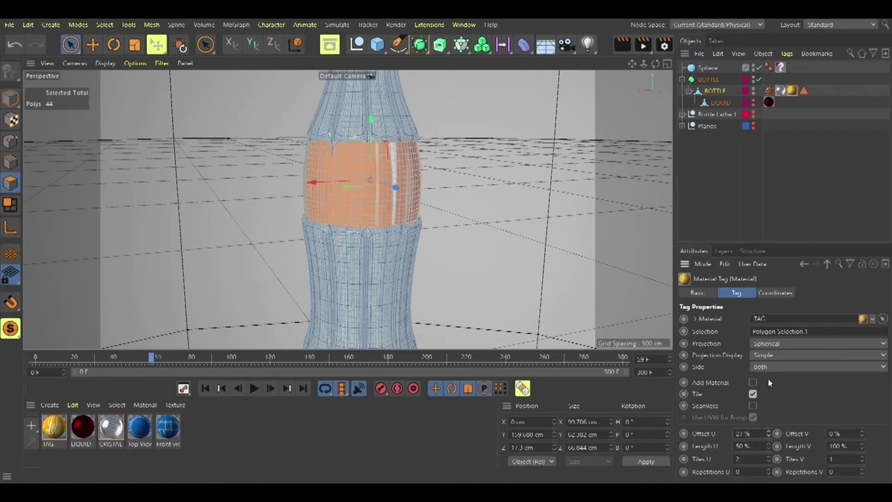
{"action": "left_click", "coordinate": [776, 343]}
{"action": "left_click", "coordinate": [782, 371]}
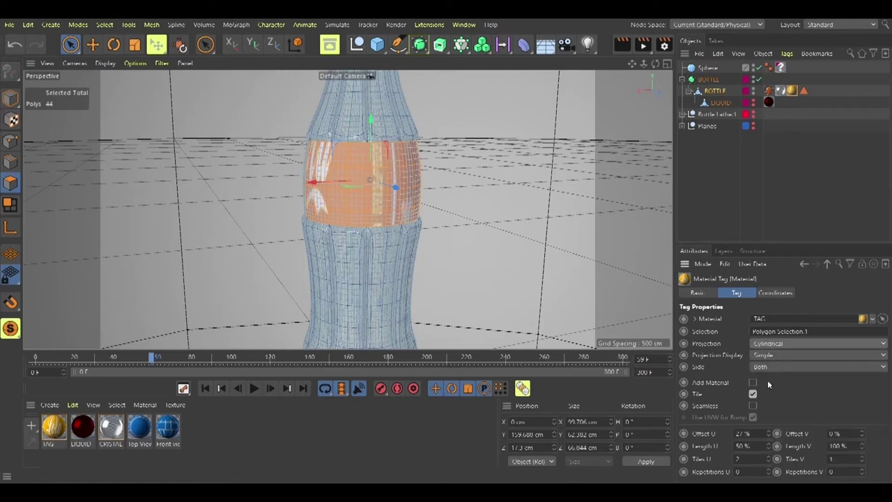
{"action": "left_click_drag", "start_coordinate": [767, 431], "coordinate": [770, 434]}
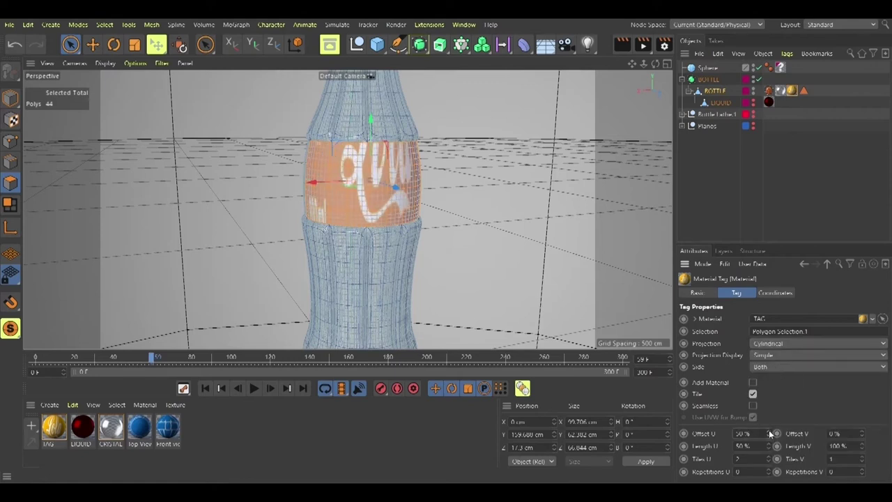
Step: Fit the label texture vertically to the band by setting Offset V to -13% and Length V to 34%
{"action": "mouse_move", "coordinate": [862, 453]}
{"action": "left_mouse_down"}
{"action": "mouse_move", "coordinate": [863, 438]}
{"action": "mouse_move", "coordinate": [862, 451]}
{"action": "left_mouse_up"}
{"action": "left_click", "coordinate": [863, 450]}
{"action": "left_click", "coordinate": [863, 431]}
{"action": "left_click", "coordinate": [864, 432]}
{"action": "left_click", "coordinate": [864, 437]}
{"action": "left_click", "coordinate": [863, 437]}
{"action": "left_click", "coordinate": [863, 437]}
{"action": "left_click_drag", "start_coordinate": [862, 437], "coordinate": [863, 437]}
{"action": "left_click", "coordinate": [862, 432]}
{"action": "left_click", "coordinate": [863, 432]}
{"action": "left_click", "coordinate": [862, 431]}
{"action": "left_click", "coordinate": [863, 444]}
{"action": "left_click", "coordinate": [862, 444]}
{"action": "left_click", "coordinate": [862, 444]}
{"action": "left_click", "coordinate": [863, 437]}
{"action": "left_click", "coordinate": [863, 438]}
{"action": "left_click", "coordinate": [862, 444]}
{"action": "left_click", "coordinate": [862, 444]}
{"action": "left_click", "coordinate": [862, 431]}
{"action": "left_click", "coordinate": [863, 432]}
{"action": "left_click", "coordinate": [862, 432]}
{"action": "left_click", "coordinate": [863, 432]}
{"action": "left_click", "coordinate": [862, 431]}
{"action": "left_click", "coordinate": [862, 444]}
{"action": "left_click_drag", "start_coordinate": [863, 446], "coordinate": [863, 445]}
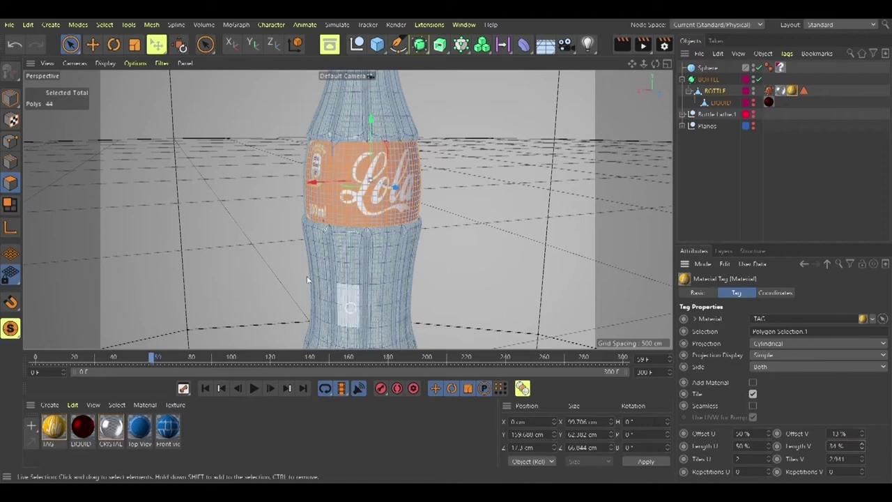
Step: Adjust the label's horizontal fit around the bottle by setting Length U to 44% and Offset U to 67%
{"action": "left_click_drag", "start_coordinate": [369, 214], "coordinate": [179, 231], "text": "alt"}
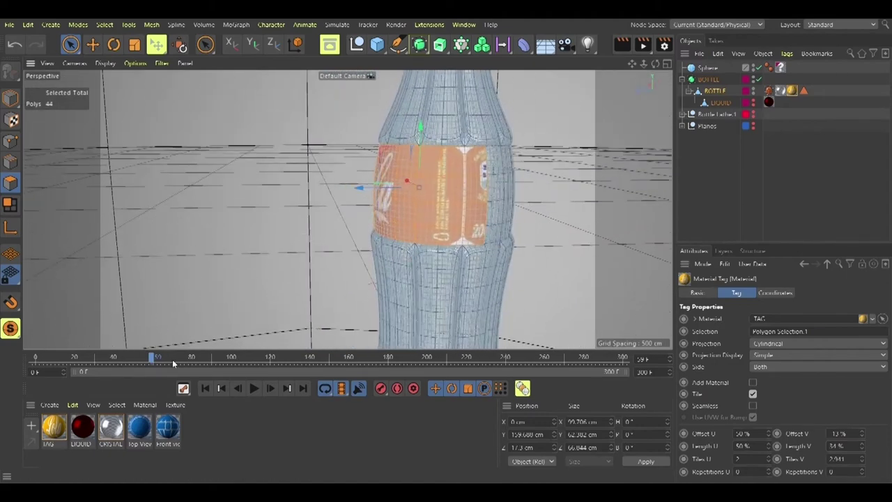
{"action": "left_click_drag", "start_coordinate": [770, 448], "coordinate": [770, 431]}
{"action": "left_click_drag", "start_coordinate": [446, 225], "coordinate": [629, 242], "text": "alt"}
{"action": "left_click_drag", "start_coordinate": [770, 448], "coordinate": [766, 449]}
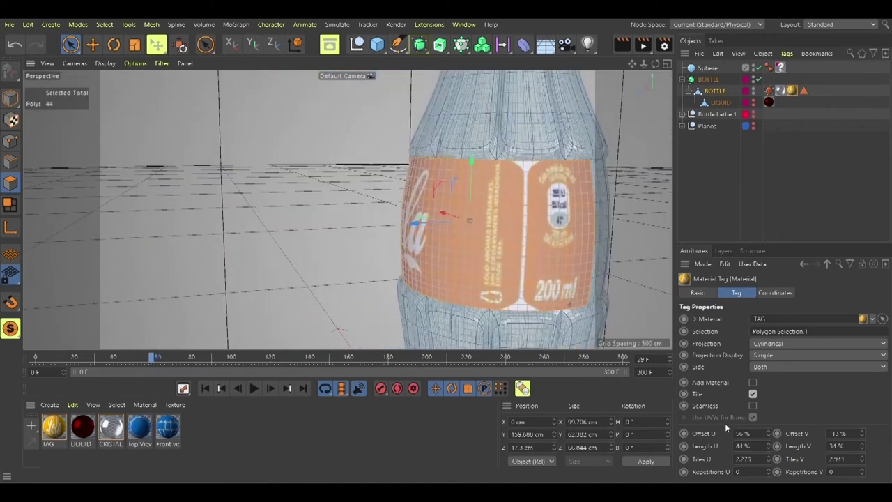
{"action": "left_click_drag", "start_coordinate": [770, 434], "coordinate": [773, 431]}
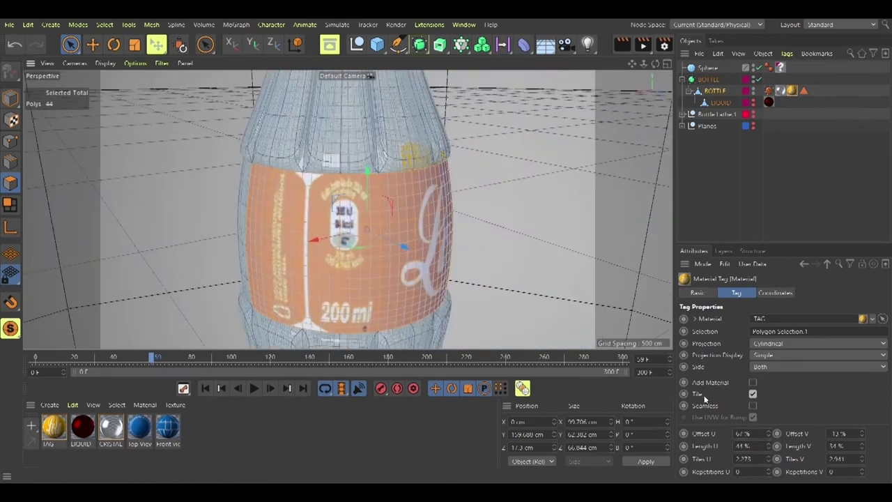
Step: Refit the label texture around the bottle by setting Length U to 58% and Offset U to 99%
{"action": "left_click_drag", "start_coordinate": [769, 445], "coordinate": [768, 449]}
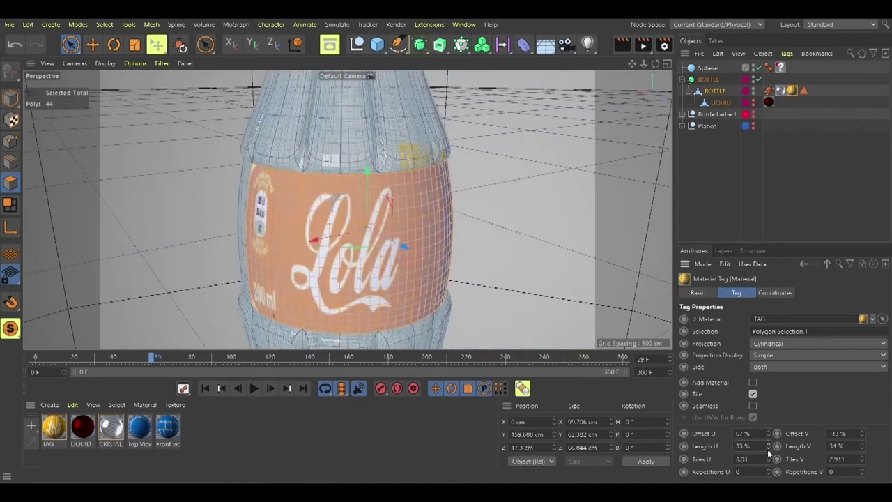
{"action": "left_click_drag", "start_coordinate": [767, 450], "coordinate": [771, 433]}
{"action": "left_click_drag", "start_coordinate": [407, 298], "coordinate": [481, 296], "text": "alt"}
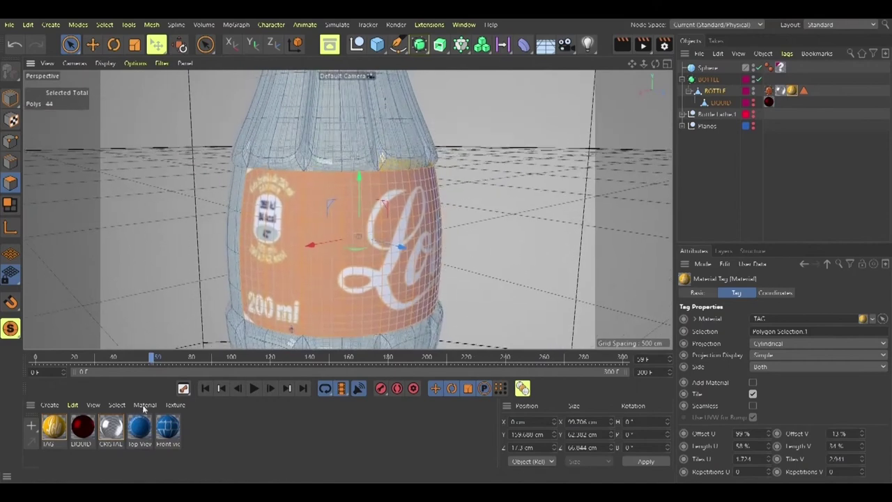
Step: Load unnamed_2.png as the Alpha texture of the TAG material and render the whole bottle in the viewport
{"action": "double_click", "coordinate": [55, 430]}
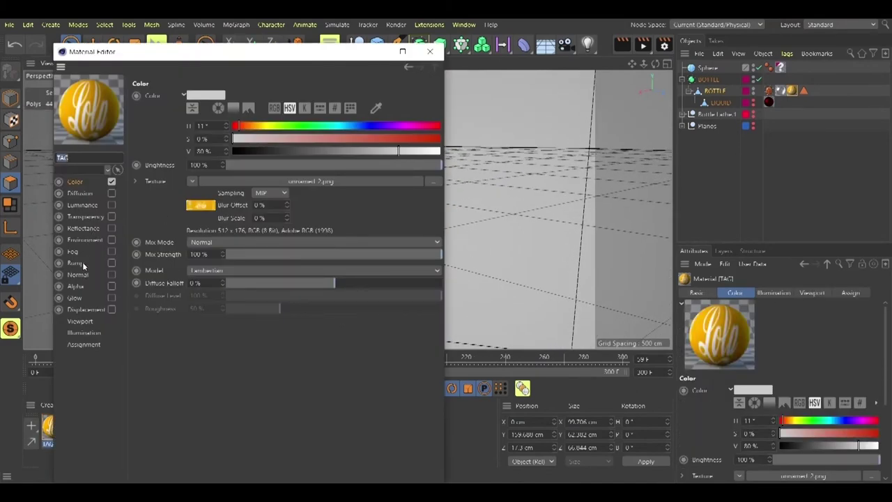
{"action": "left_click", "coordinate": [88, 288]}
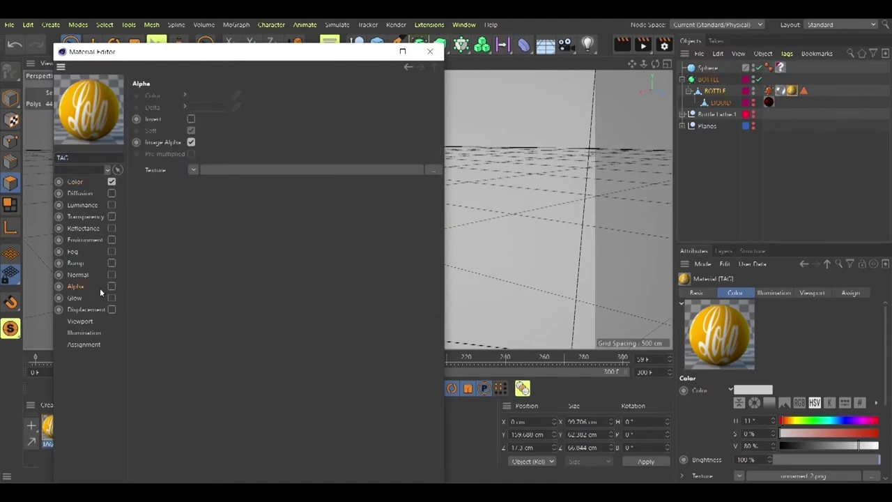
{"action": "left_click", "coordinate": [435, 172]}
{"action": "double_click", "coordinate": [384, 175]}
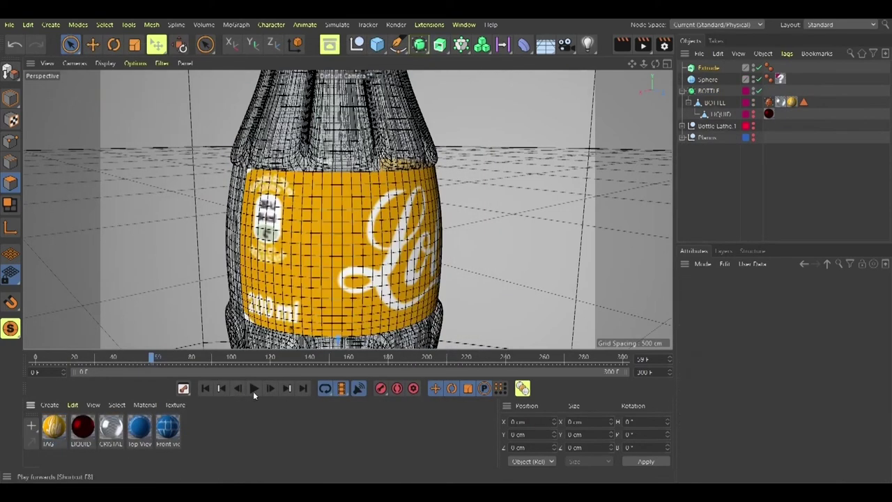
{"action": "scroll", "coordinate": [319, 182], "scroll_direction": "down", "scroll_amount": 6}
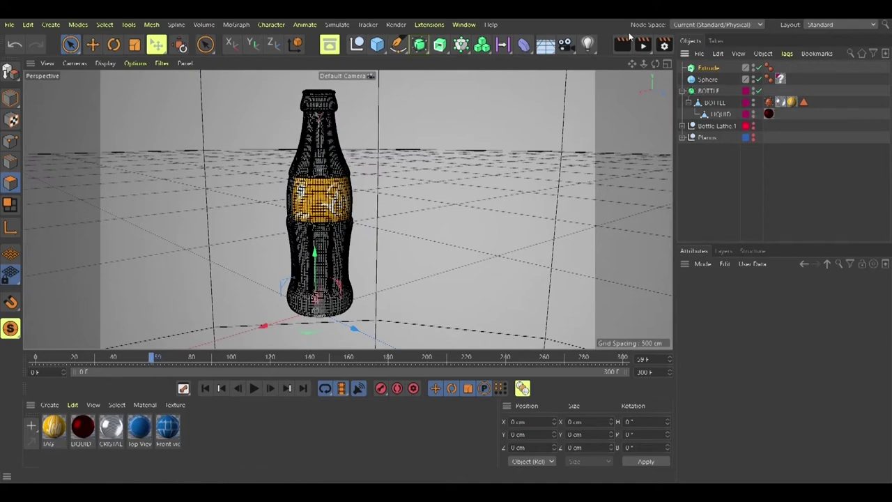
{"action": "left_click", "coordinate": [622, 45]}
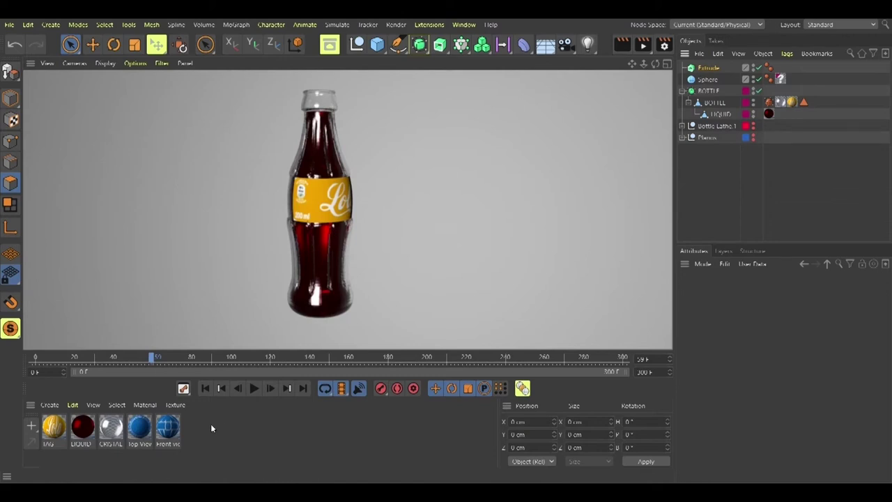
Step: Enable the TAG material's Alpha channel with the unnamed_2.png texture
{"action": "double_click", "coordinate": [53, 427]}
{"action": "left_click", "coordinate": [69, 182]}
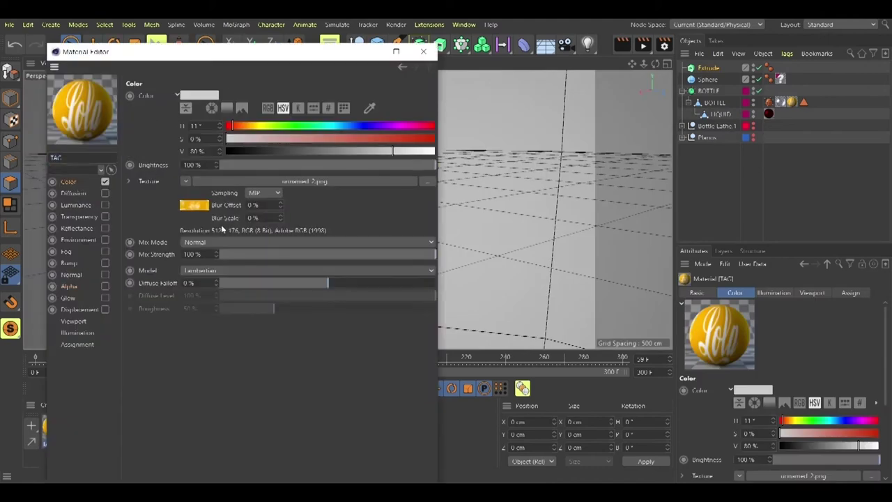
{"action": "left_click", "coordinate": [80, 289]}
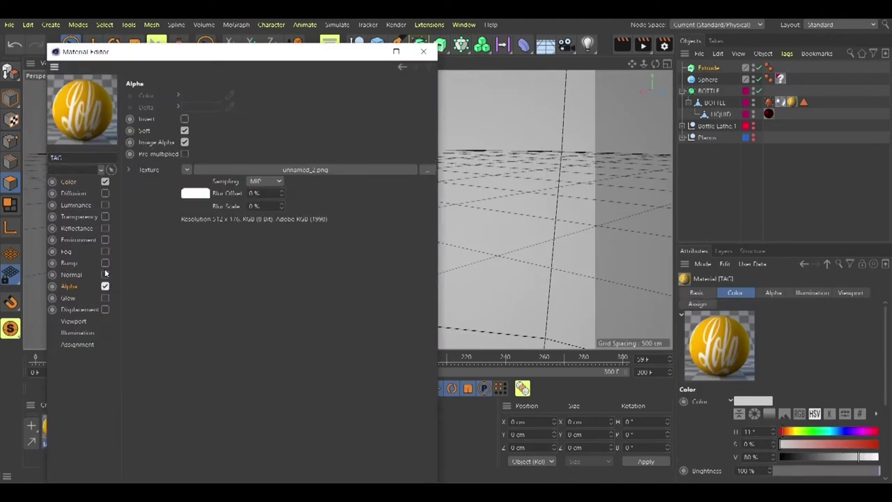
{"action": "left_click", "coordinate": [422, 53]}
Step: Render the bottle with the label's Lola logo facing the camera to check the label
{"action": "left_click", "coordinate": [642, 44]}
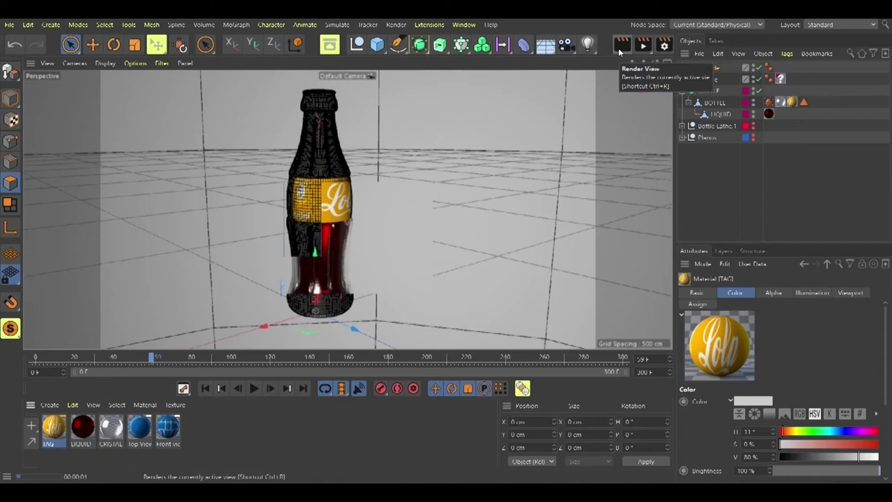
{"action": "left_click_drag", "start_coordinate": [362, 229], "coordinate": [241, 189], "text": "alt"}
{"action": "left_click", "coordinate": [627, 48]}
{"action": "left_click", "coordinate": [629, 53]}
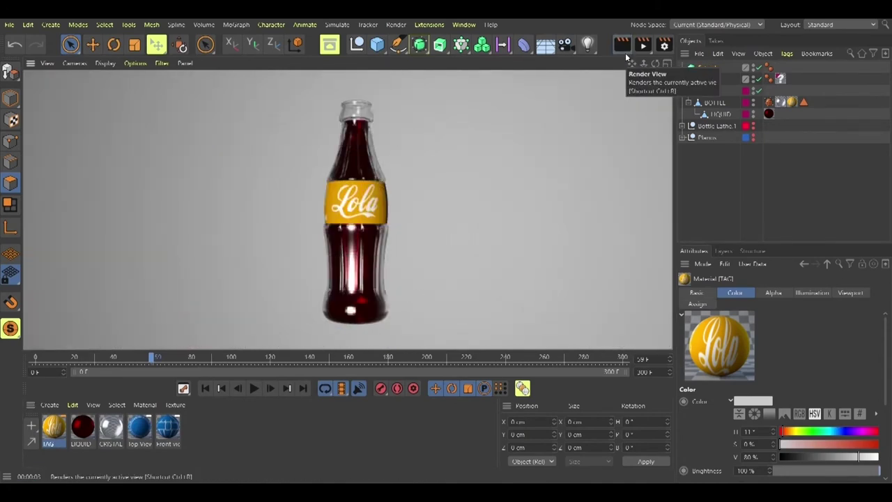
{"action": "left_click_drag", "start_coordinate": [368, 233], "coordinate": [377, 277], "text": "alt"}
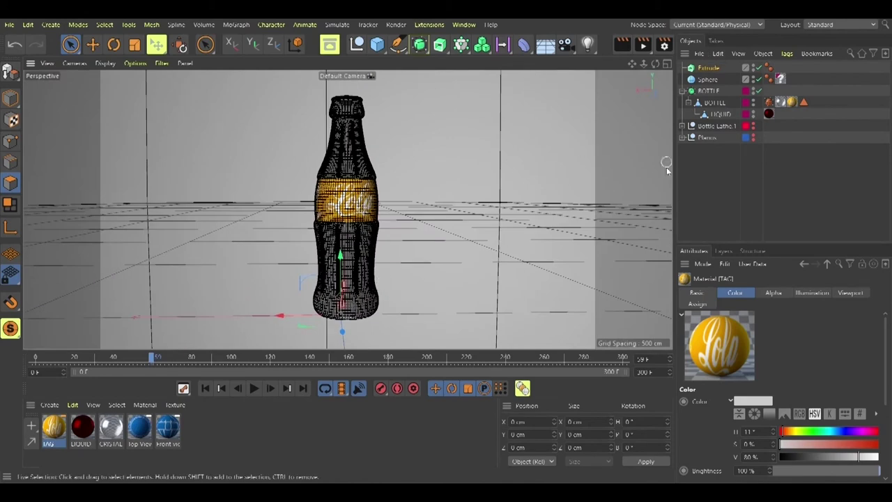
Step: Create a material without Reflectance, coloured with hue 46° and saturation 100%, and set its Diffuse Falloff to 47%
{"action": "left_click", "coordinate": [30, 426]}
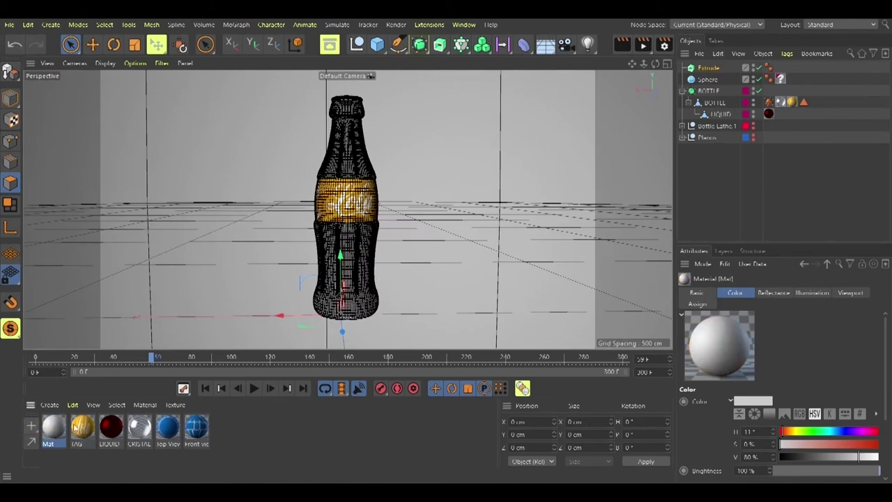
{"action": "double_click", "coordinate": [62, 428]}
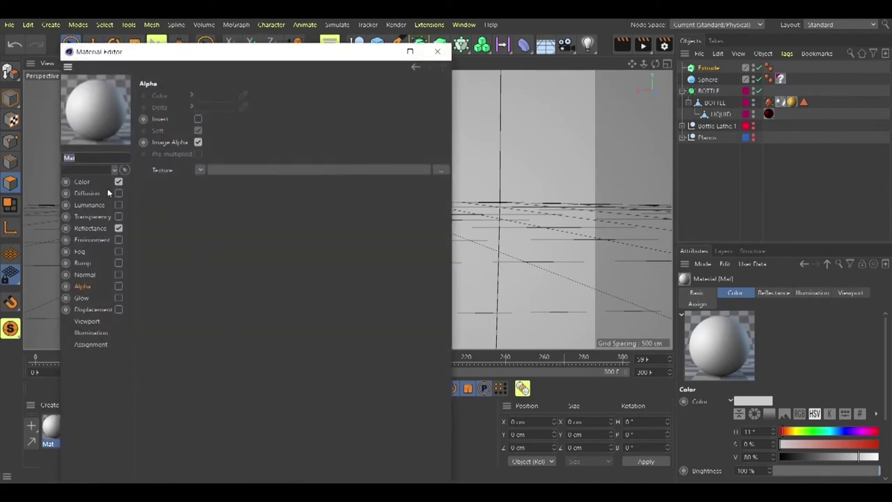
{"action": "left_click", "coordinate": [87, 184]}
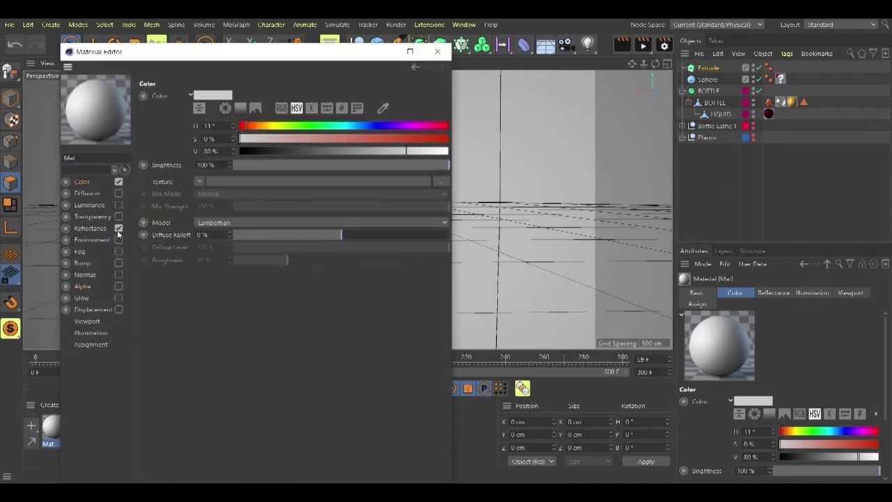
{"action": "left_click", "coordinate": [119, 229]}
{"action": "left_click", "coordinate": [266, 127]}
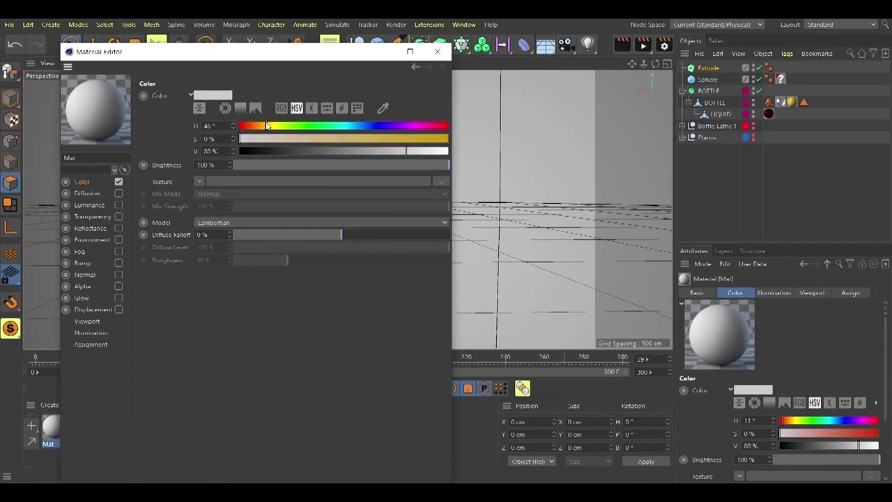
{"action": "left_click", "coordinate": [446, 140]}
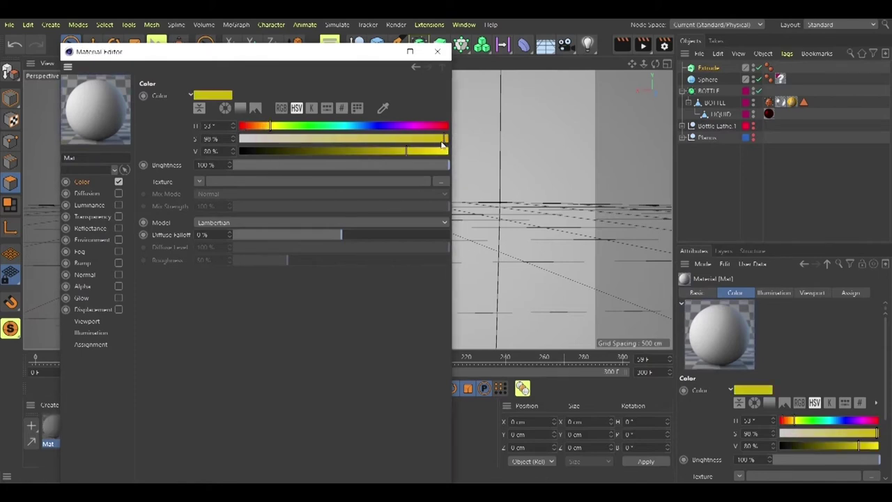
{"action": "left_click_drag", "start_coordinate": [268, 128], "coordinate": [266, 128]}
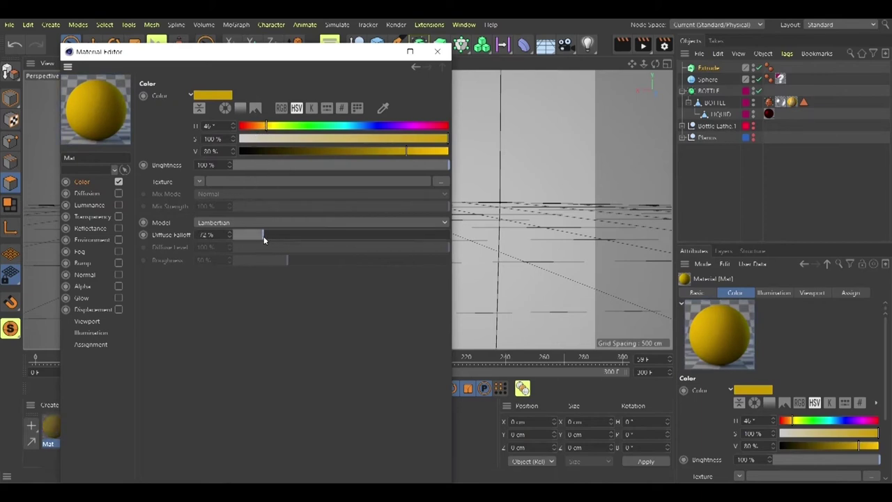
{"action": "left_click_drag", "start_coordinate": [264, 239], "coordinate": [270, 235]}
{"action": "left_click_drag", "start_coordinate": [414, 237], "coordinate": [407, 236]}
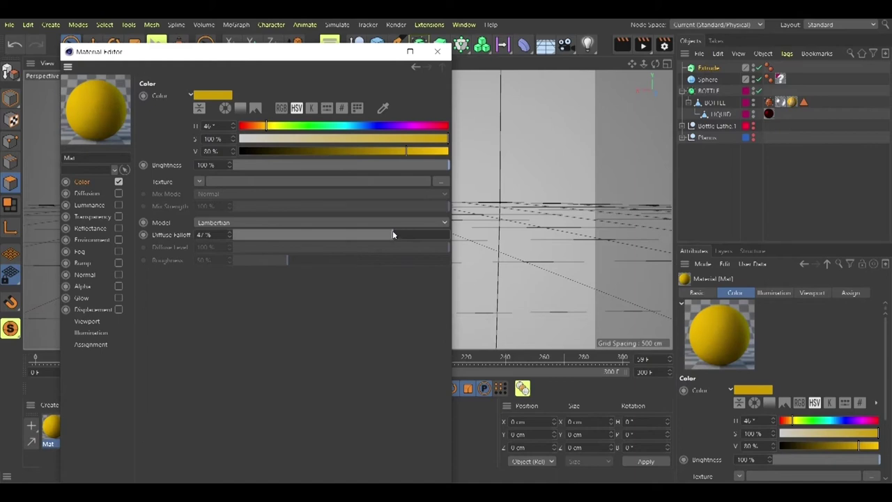
Step: Try the Diffusion channel on the new yellow material and undo it
{"action": "left_click", "coordinate": [119, 194]}
{"action": "left_click", "coordinate": [259, 172]}
{"action": "key", "text": "ctrl+z"}
{"action": "key", "text": "ctrl+z"}
Step: Enable the new material's Environment channel with a saturated orange-yellow colour and apply the material to the background sphere
{"action": "left_click", "coordinate": [118, 240]}
{"action": "left_click", "coordinate": [257, 126]}
{"action": "left_click", "coordinate": [447, 139]}
{"action": "left_click_drag", "start_coordinate": [260, 127], "coordinate": [262, 128]}
{"action": "left_click", "coordinate": [438, 52]}
{"action": "left_click_drag", "start_coordinate": [53, 427], "coordinate": [394, 123]}
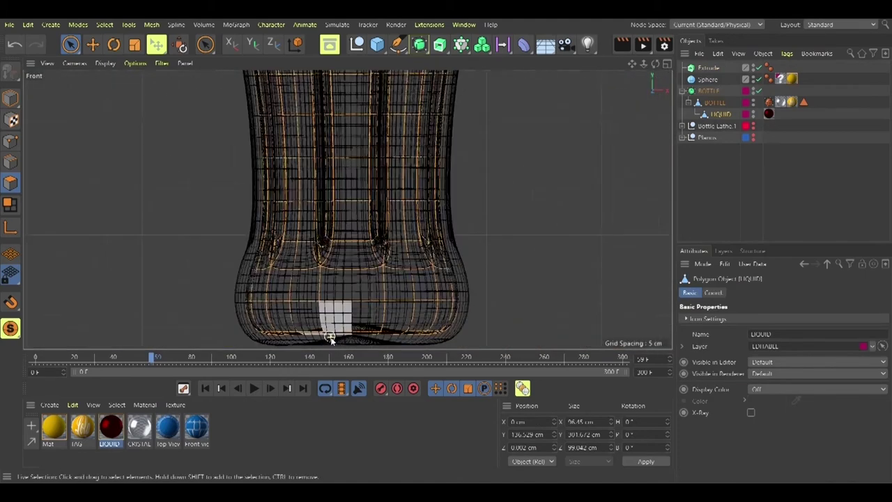
Step: Adjust the LIQUID mesh with the modelling tools of the Model layout and return to the Standard layout
{"action": "left_click", "coordinate": [840, 25]}
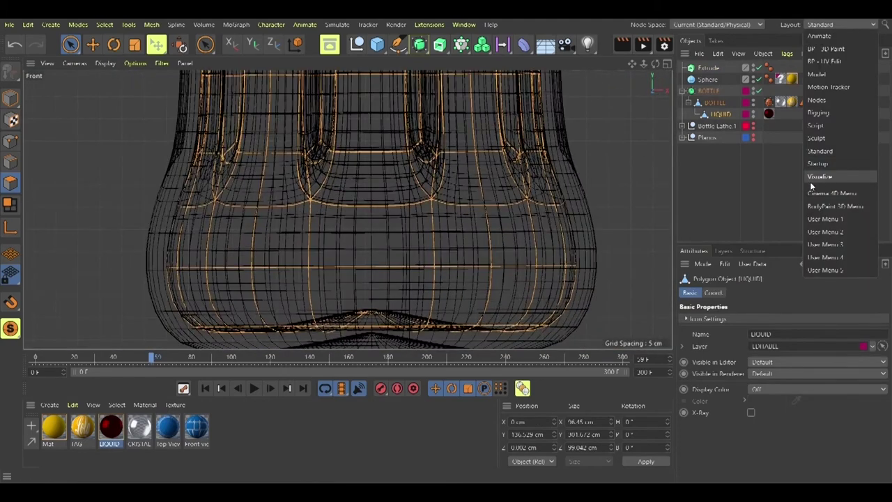
{"action": "left_click", "coordinate": [850, 76]}
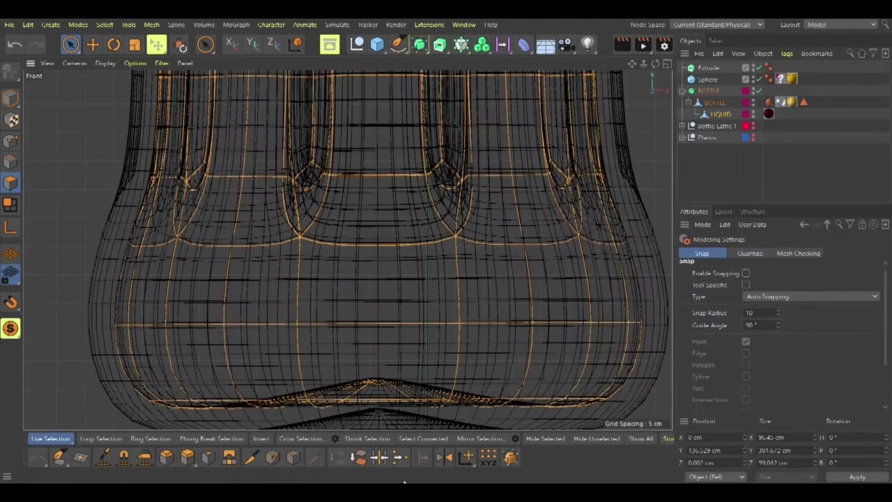
{"action": "left_click", "coordinate": [466, 458]}
{"action": "left_click_drag", "start_coordinate": [748, 280], "coordinate": [748, 292]}
{"action": "left_click", "coordinate": [757, 318]}
{"action": "left_click", "coordinate": [747, 283]}
{"action": "left_click", "coordinate": [56, 439]}
{"action": "left_click", "coordinate": [65, 390]}
{"action": "left_click", "coordinate": [844, 24]}
{"action": "left_click", "coordinate": [833, 164]}
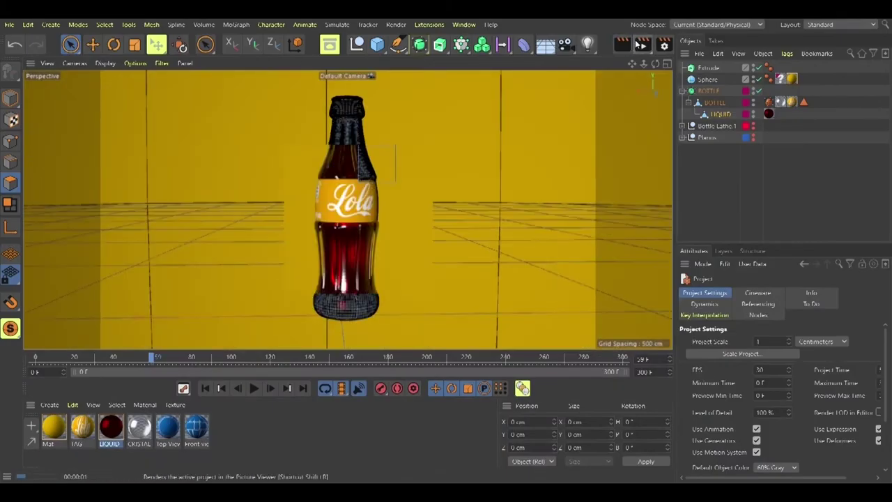
Step: Change an option in the render settings and compare renders of a close-up of the bottle's liquid
{"action": "scroll", "coordinate": [288, 241], "scroll_direction": "up", "scroll_amount": 8}
{"action": "left_click", "coordinate": [621, 45]}
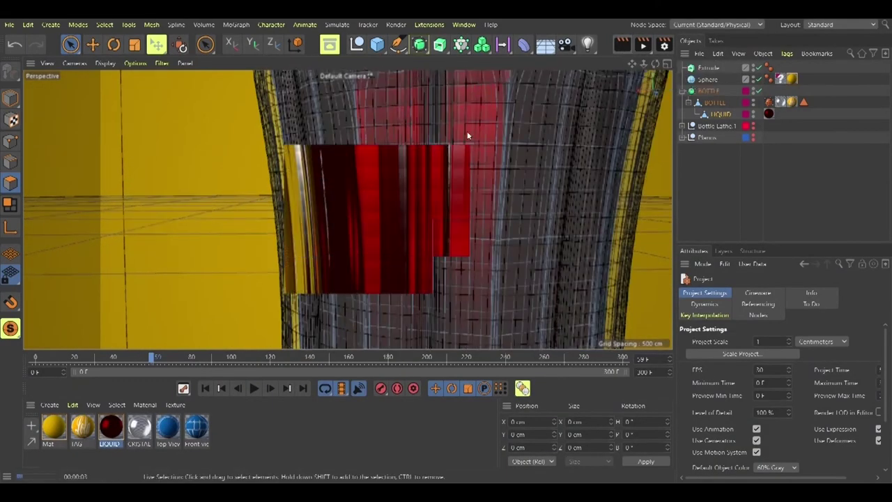
{"action": "left_click", "coordinate": [664, 45]}
{"action": "left_click", "coordinate": [469, 66]}
{"action": "left_click", "coordinate": [468, 78]}
{"action": "left_click", "coordinate": [880, 34]}
{"action": "left_click", "coordinate": [623, 45]}
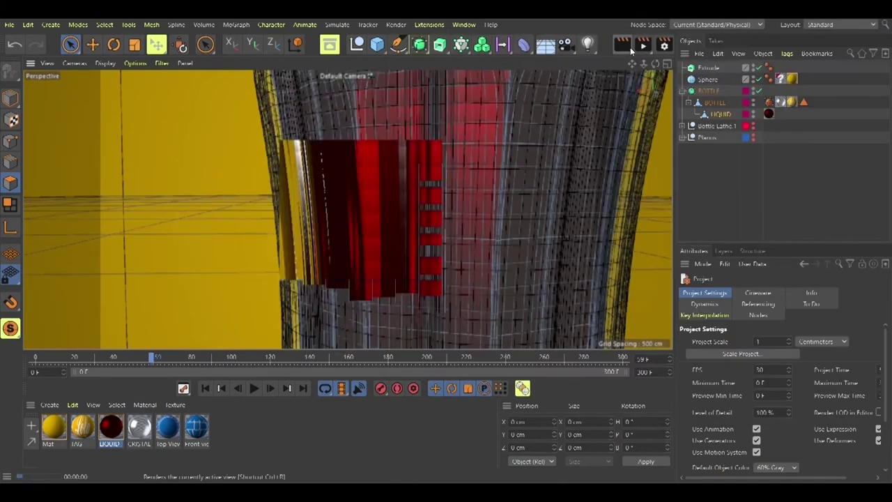
Step: Convert the BOTTLE hierarchy into one mesh under a Subdivision Surface and render the close-up
{"action": "left_click", "coordinate": [683, 92]}
{"action": "right_click", "coordinate": [709, 91]}
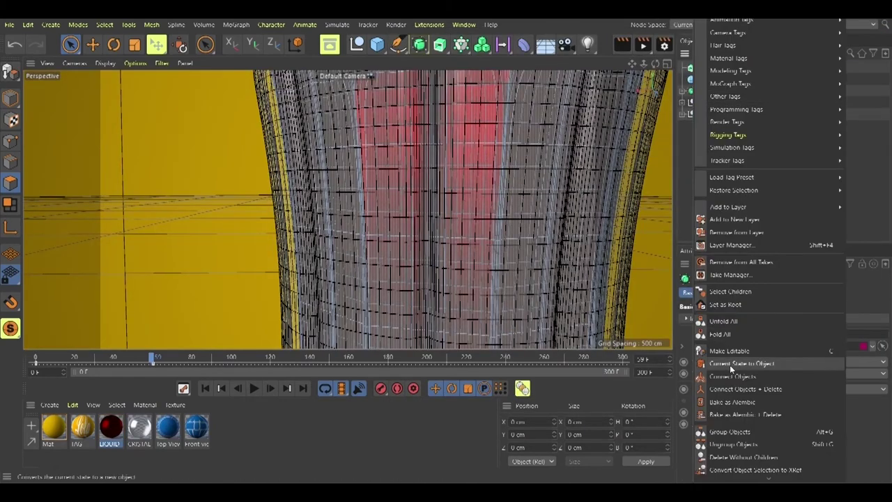
{"action": "left_click", "coordinate": [732, 364]}
{"action": "left_click", "coordinate": [622, 44]}
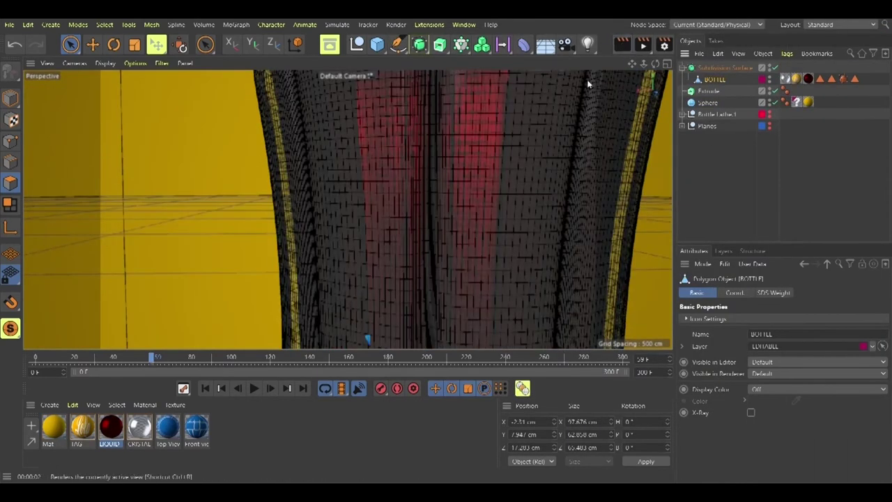
Step: Render the converted bottle from farther away against the yellow background
{"action": "scroll", "coordinate": [392, 195], "scroll_direction": "down", "scroll_amount": 6}
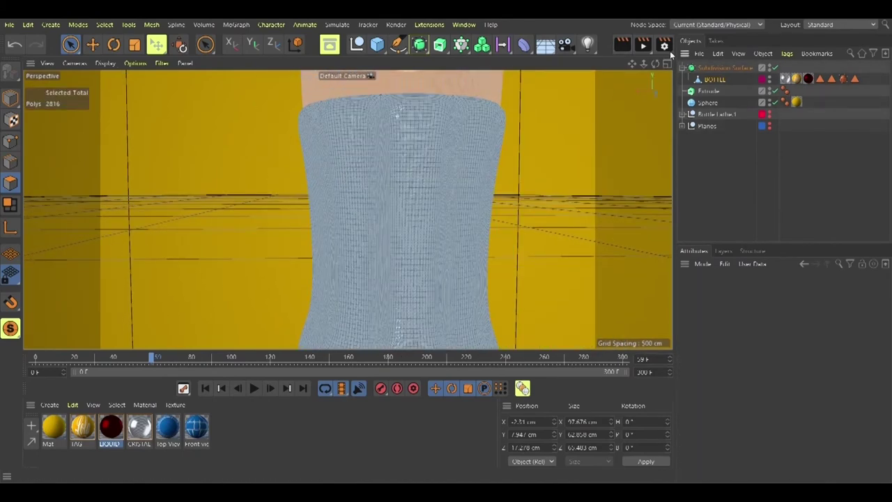
{"action": "left_click", "coordinate": [642, 45]}
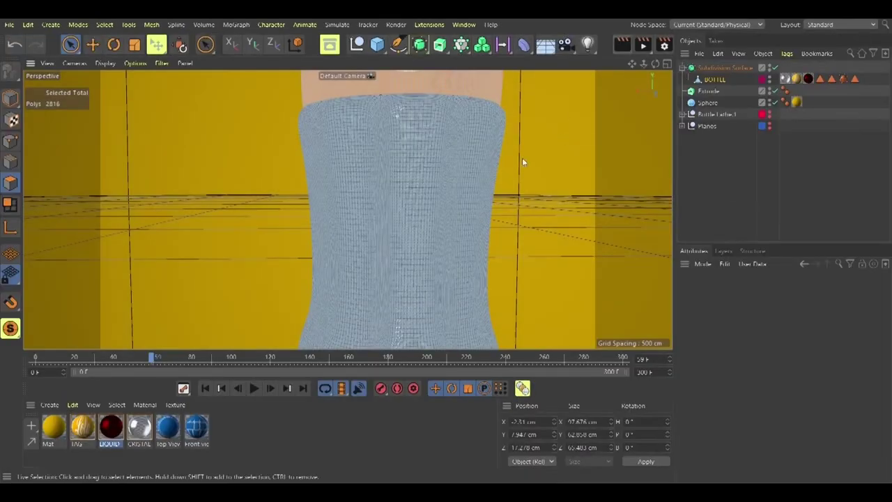
{"action": "scroll", "coordinate": [389, 220], "scroll_direction": "down", "scroll_amount": 4}
{"action": "key", "text": "ctrl+r"}
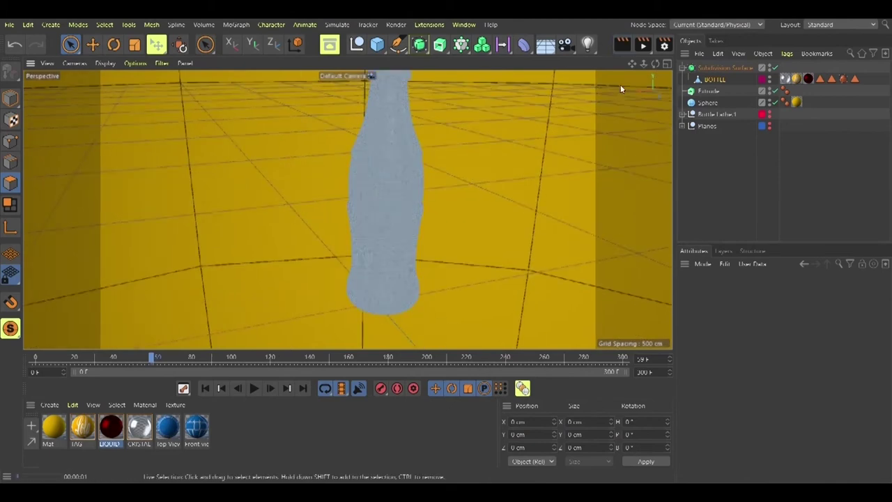
Step: Undo the last change, inspect the CRISTAL material's Transparency settings, and render the whole bottle again
{"action": "key", "text": "ctrl+z"}
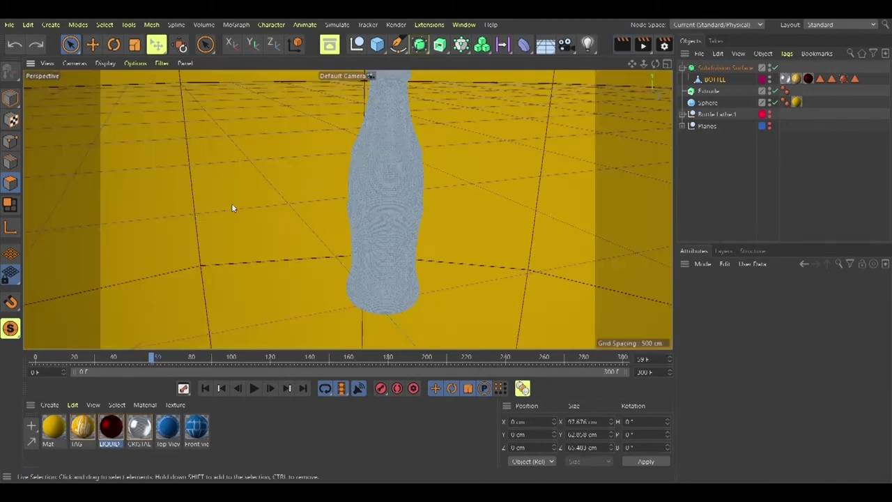
{"action": "scroll", "coordinate": [354, 272], "scroll_direction": "down", "scroll_amount": 5}
{"action": "double_click", "coordinate": [139, 426]}
{"action": "left_click", "coordinate": [174, 219]}
{"action": "left_click", "coordinate": [517, 53]}
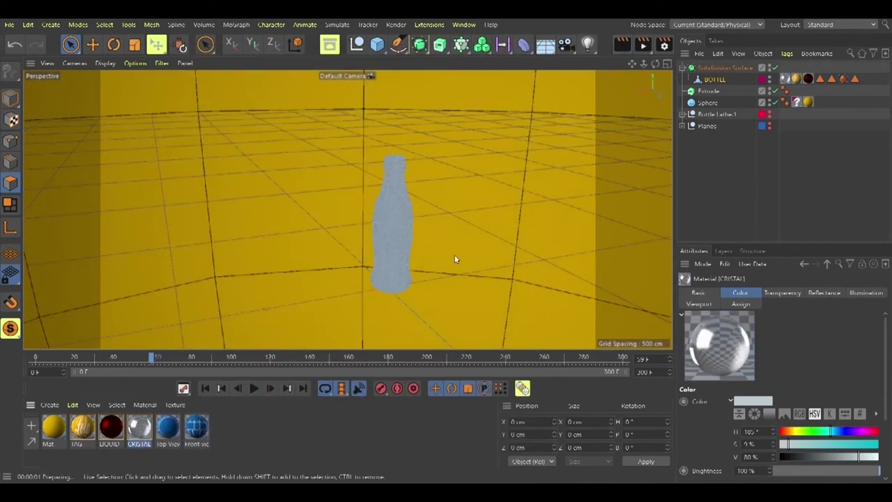
{"action": "key", "text": "ctrl+r"}
{"action": "left_click_drag", "start_coordinate": [459, 256], "coordinate": [357, 229], "text": "alt"}
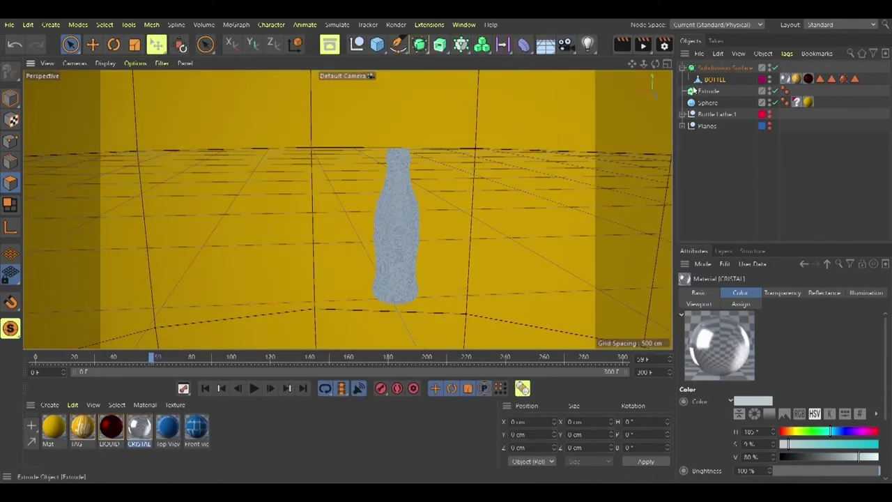
Step: Move the BOTTLE mesh out of the Subdivision Surface and delete the empty Subdivision Surface
{"action": "left_click_drag", "start_coordinate": [714, 79], "coordinate": [714, 63]}
{"action": "left_click", "coordinate": [714, 81]}
{"action": "key", "text": "Delete"}
Step: Frame the bottle in the Right and Front views of the four-view layout
{"action": "scroll", "coordinate": [411, 252], "scroll_direction": "up", "scroll_amount": 4}
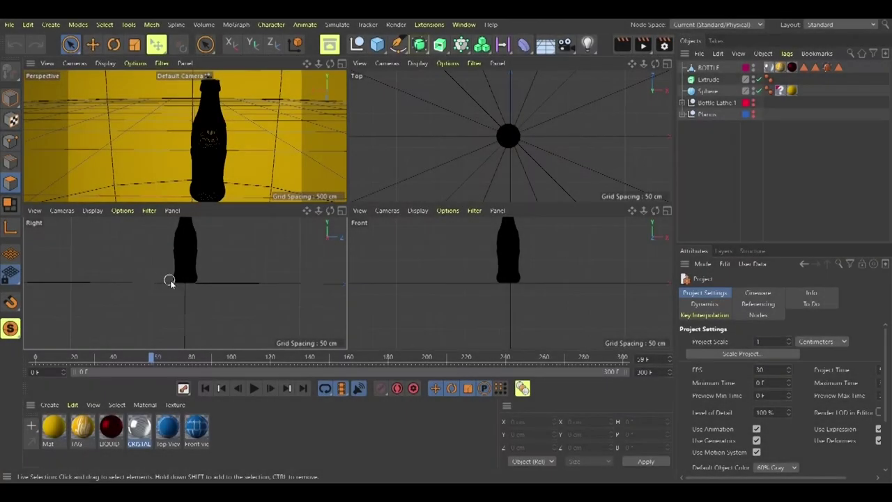
{"action": "left_click", "coordinate": [34, 211]}
{"action": "left_click", "coordinate": [146, 290]}
{"action": "middle_click_drag", "start_coordinate": [147, 290], "coordinate": [147, 284], "text": "alt"}
{"action": "middle_click_drag", "start_coordinate": [440, 266], "coordinate": [438, 292], "text": "alt"}
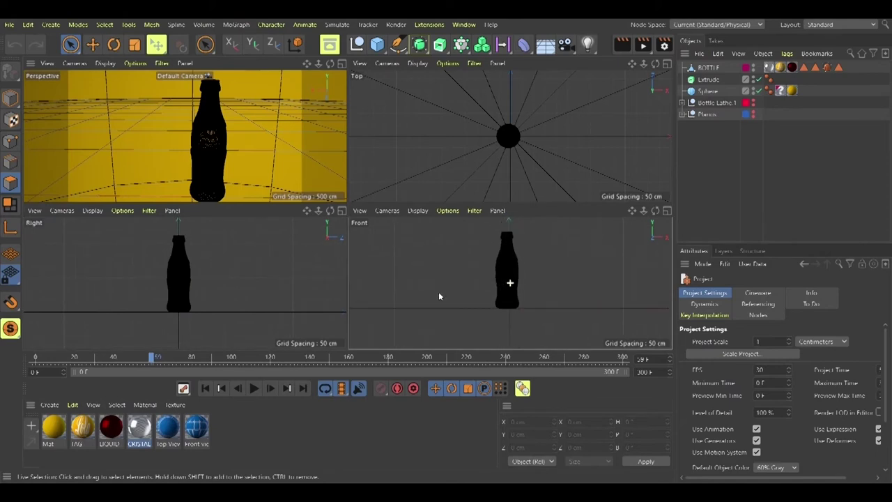
Step: Add a light and position it above the bottle, offset to one side and in depth
{"action": "left_click", "coordinate": [588, 43]}
{"action": "left_click", "coordinate": [631, 58]}
{"action": "left_click_drag", "start_coordinate": [539, 139], "coordinate": [536, 194]}
{"action": "left_click_drag", "start_coordinate": [155, 228], "coordinate": [259, 236]}
{"action": "left_click_drag", "start_coordinate": [545, 84], "coordinate": [508, 90]}
Step: Tint the new light a warm yellow, adjusting its intensity, and render the bottle to check the lighting
{"action": "left_click", "coordinate": [619, 47]}
{"action": "left_click", "coordinate": [814, 434]}
{"action": "left_click_drag", "start_coordinate": [826, 377], "coordinate": [812, 375]}
{"action": "left_click", "coordinate": [623, 44]}
Step: Add an area light, offset it sideways and in depth from the bottle, and raise it to about the bottle's mid-height
{"action": "left_click", "coordinate": [588, 44]}
{"action": "left_click", "coordinate": [697, 82]}
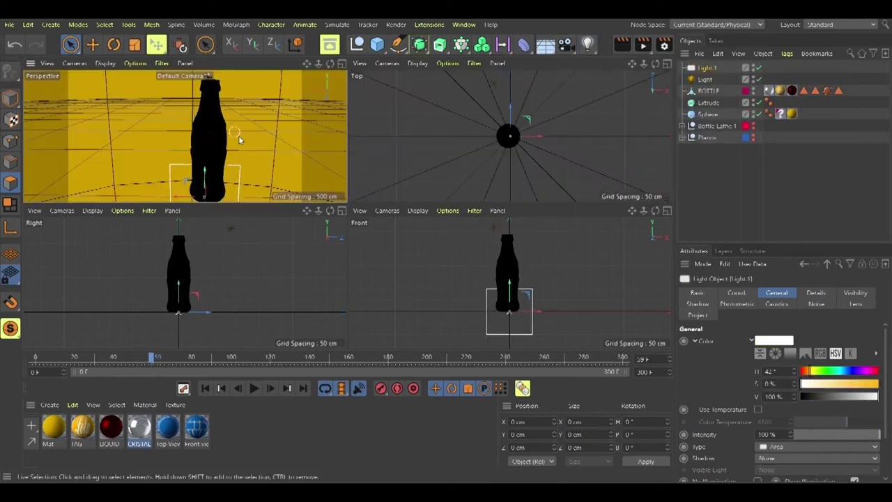
{"action": "left_click_drag", "start_coordinate": [534, 312], "coordinate": [578, 312]}
{"action": "left_click_drag", "start_coordinate": [554, 114], "coordinate": [558, 39]}
{"action": "left_click_drag", "start_coordinate": [279, 312], "coordinate": [315, 311]}
{"action": "left_click_drag", "start_coordinate": [295, 292], "coordinate": [296, 262]}
Step: Enlarge the area light well beyond the bottle's width and undo the last resize
{"action": "left_click", "coordinate": [10, 98]}
{"action": "left_click_drag", "start_coordinate": [554, 304], "coordinate": [553, 336]}
{"action": "left_click_drag", "start_coordinate": [529, 282], "coordinate": [507, 279]}
{"action": "key", "text": "ctrl+z"}
{"action": "scroll", "coordinate": [83, 157], "scroll_direction": "down", "scroll_amount": 5}
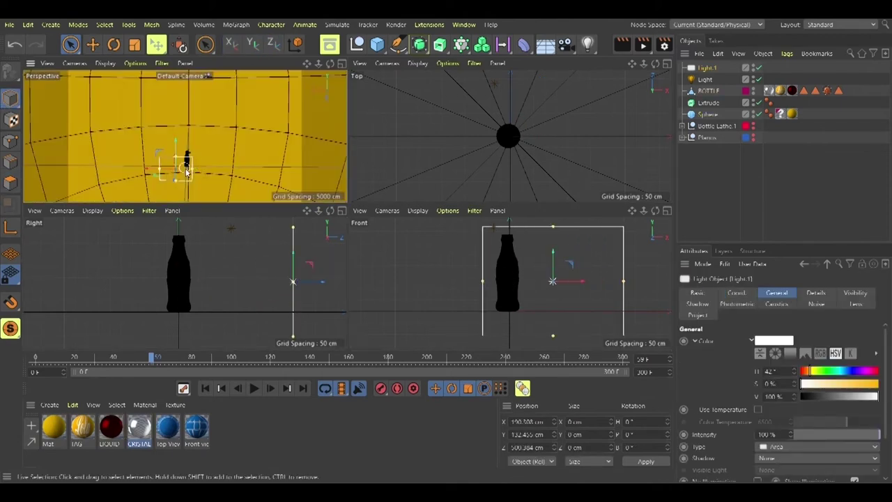
Step: Move the area light up to about Y 659 cm, Z 625 cm and tilt it to a pitch of about 46.7°
{"action": "left_click", "coordinate": [77, 164]}
{"action": "left_click", "coordinate": [77, 163]}
{"action": "mouse_move", "coordinate": [76, 143]}
{"action": "left_mouse_down"}
{"action": "mouse_move", "coordinate": [71, 108]}
{"action": "mouse_move", "coordinate": [85, 131]}
{"action": "left_mouse_up"}
{"action": "key", "text": "r"}
{"action": "key", "text": "e"}
{"action": "scroll", "coordinate": [204, 277], "scroll_direction": "down", "scroll_amount": 5}
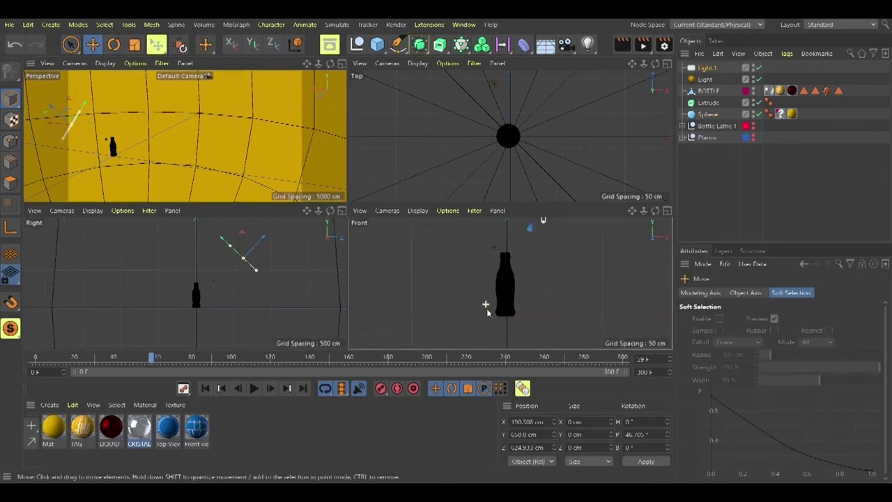
Step: Undo the area light's tilt and turn its heading to about -43.8° instead
{"action": "scroll", "coordinate": [488, 301], "scroll_direction": "down", "scroll_amount": 5}
{"action": "scroll", "coordinate": [448, 165], "scroll_direction": "down", "scroll_amount": 5}
{"action": "key", "text": "r"}
{"action": "key", "text": "ctrl+z"}
{"action": "key", "text": "ctrl+z"}
{"action": "left_click_drag", "start_coordinate": [487, 154], "coordinate": [361, 236]}
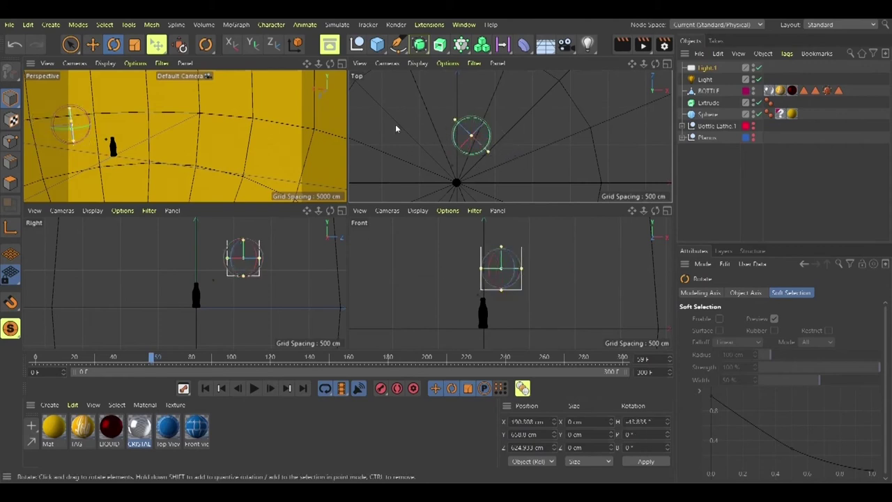
Step: Render the bottle to check the effect of the turned area light
{"action": "left_click_drag", "start_coordinate": [470, 135], "coordinate": [410, 183]}
{"action": "scroll", "coordinate": [77, 166], "scroll_direction": "up", "scroll_amount": 5}
{"action": "scroll", "coordinate": [77, 166], "scroll_direction": "down", "scroll_amount": 5}
{"action": "scroll", "coordinate": [73, 120], "scroll_direction": "up", "scroll_amount": 3}
{"action": "left_click", "coordinate": [622, 45]}
{"action": "scroll", "coordinate": [176, 147], "scroll_direction": "down", "scroll_amount": 6}
{"action": "scroll", "coordinate": [169, 150], "scroll_direction": "up", "scroll_amount": 3}
Step: Enlarge the area light and rotate it to about H 12°, P 31.3°, B -37.5°
{"action": "left_click", "coordinate": [169, 148]}
{"action": "left_click", "coordinate": [708, 69]}
{"action": "left_click_drag", "start_coordinate": [166, 104], "coordinate": [198, 74]}
{"action": "left_click_drag", "start_coordinate": [158, 132], "coordinate": [206, 170]}
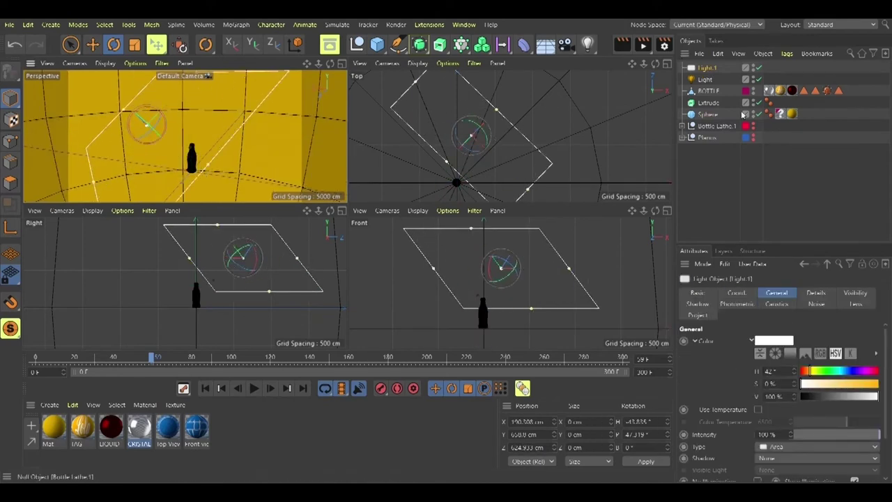
{"action": "left_click", "coordinate": [93, 45]}
{"action": "left_click", "coordinate": [114, 44]}
{"action": "left_click_drag", "start_coordinate": [142, 121], "coordinate": [210, 160]}
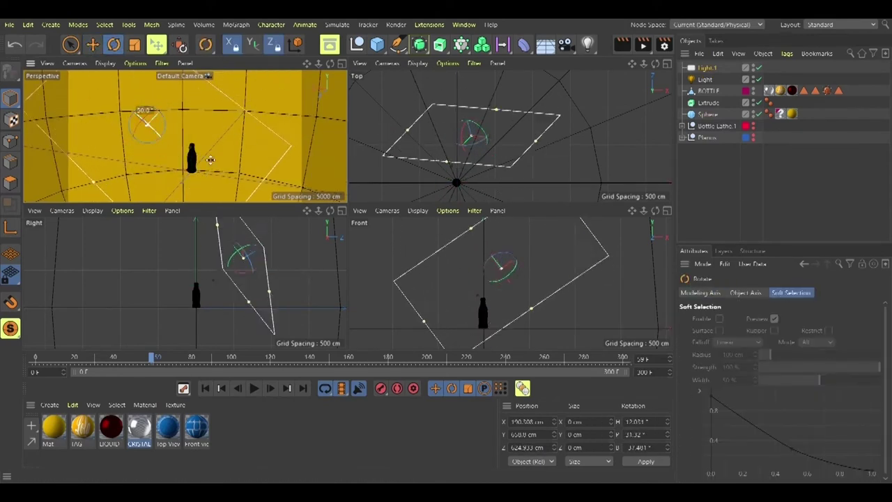
{"action": "left_click_drag", "start_coordinate": [146, 116], "coordinate": [109, 70]}
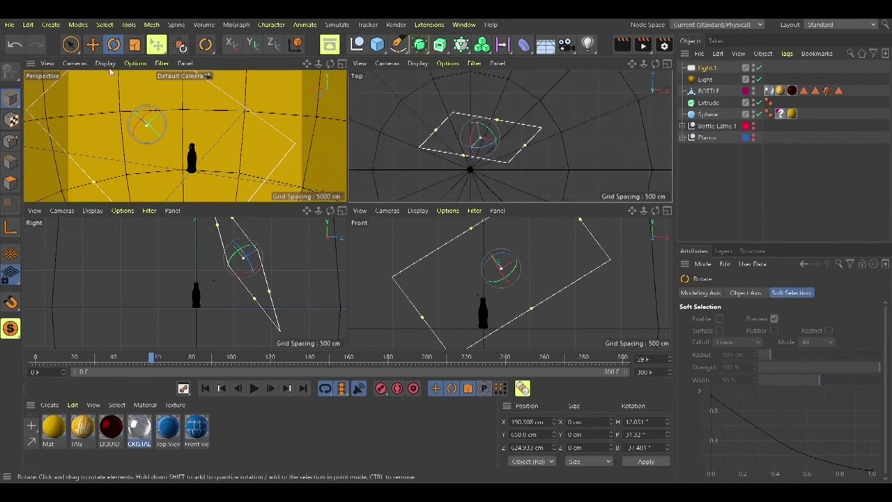
Step: Duplicate the area light, place the copy beside the original, and render the scene
{"action": "left_click", "coordinate": [92, 44]}
{"action": "left_click", "coordinate": [708, 68]}
{"action": "key", "text": "ctrl+c"}
{"action": "key", "text": "ctrl+v"}
{"action": "left_click_drag", "start_coordinate": [498, 141], "coordinate": [460, 119]}
{"action": "left_click", "coordinate": [114, 45]}
{"action": "key", "text": "ctrl+r"}
Step: Render a closer view of the bottle and adjust the intensity of both area lights together
{"action": "left_click", "coordinate": [201, 174]}
{"action": "scroll", "coordinate": [201, 180], "scroll_direction": "up", "scroll_amount": 10}
{"action": "scroll", "coordinate": [202, 167], "scroll_direction": "down", "scroll_amount": 5}
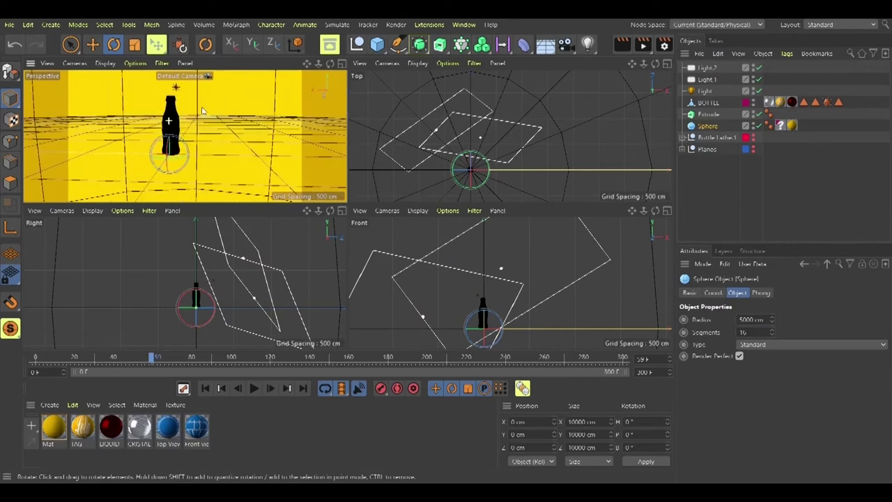
{"action": "left_click", "coordinate": [623, 44]}
{"action": "left_click", "coordinate": [708, 80]}
{"action": "left_click", "coordinate": [709, 68], "text": "shift"}
{"action": "left_click_drag", "start_coordinate": [829, 435], "coordinate": [838, 434]}
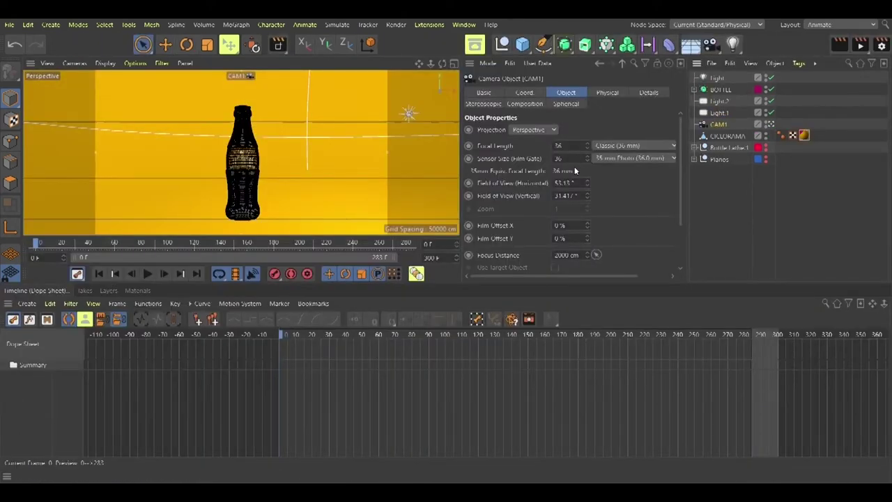
Step: Check CAM1's physical renderer settings, move the camera closer to the bottle, and show its coordinates
{"action": "left_click", "coordinate": [608, 93]}
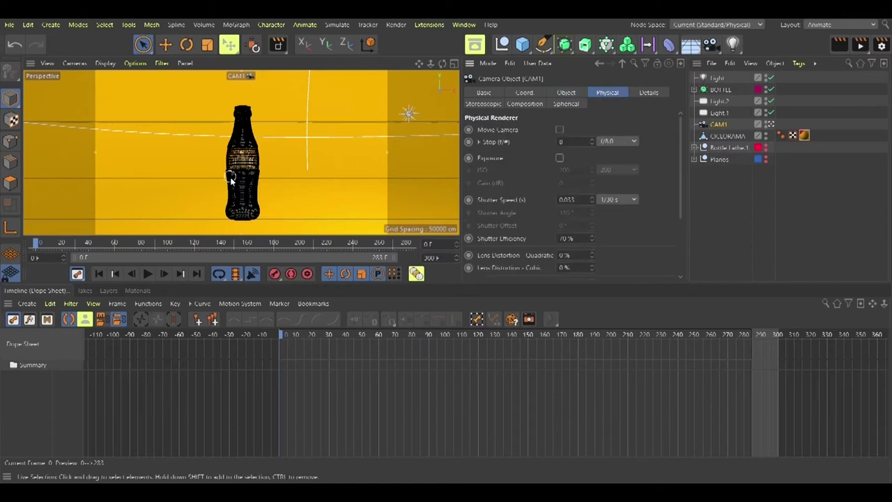
{"action": "scroll", "coordinate": [231, 177], "scroll_direction": "up", "scroll_amount": 3}
{"action": "left_click", "coordinate": [527, 93]}
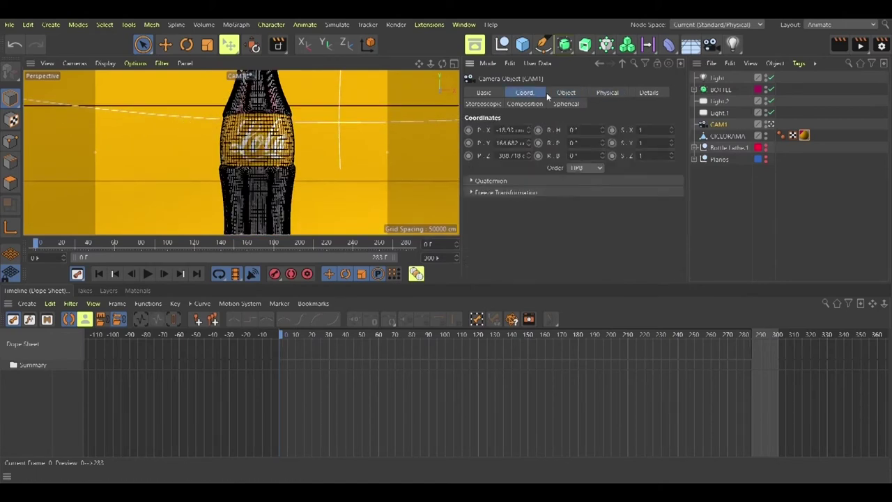
Step: Try small changes to CAM1's scale, heading and pitch
{"action": "left_click", "coordinate": [670, 128]}
{"action": "left_click", "coordinate": [671, 132]}
{"action": "left_click", "coordinate": [603, 128]}
{"action": "left_click", "coordinate": [603, 128]}
{"action": "left_click", "coordinate": [603, 128]}
{"action": "left_click", "coordinate": [602, 132]}
{"action": "left_click", "coordinate": [603, 132]}
{"action": "left_click", "coordinate": [602, 141]}
{"action": "left_click", "coordinate": [602, 141]}
{"action": "left_click", "coordinate": [602, 146]}
{"action": "left_click", "coordinate": [602, 146]}
Step: Set CAM1's bank to 32° with heading at 0°, and move the camera closer to the Lola label
{"action": "left_click", "coordinate": [603, 153]}
{"action": "left_click", "coordinate": [603, 157]}
{"action": "left_click_drag", "start_coordinate": [604, 157], "coordinate": [603, 179]}
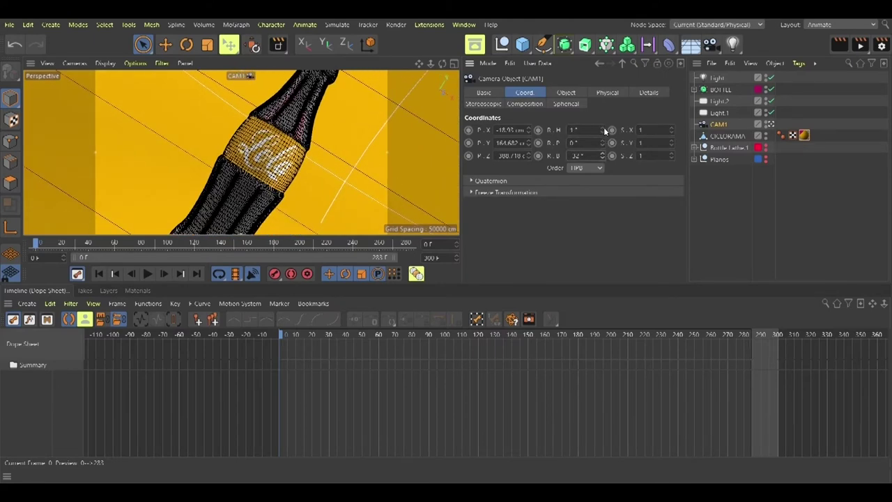
{"action": "left_click", "coordinate": [604, 132]}
{"action": "left_click", "coordinate": [671, 128]}
{"action": "left_click", "coordinate": [672, 133]}
{"action": "left_click_drag", "start_coordinate": [431, 63], "coordinate": [481, 63]}
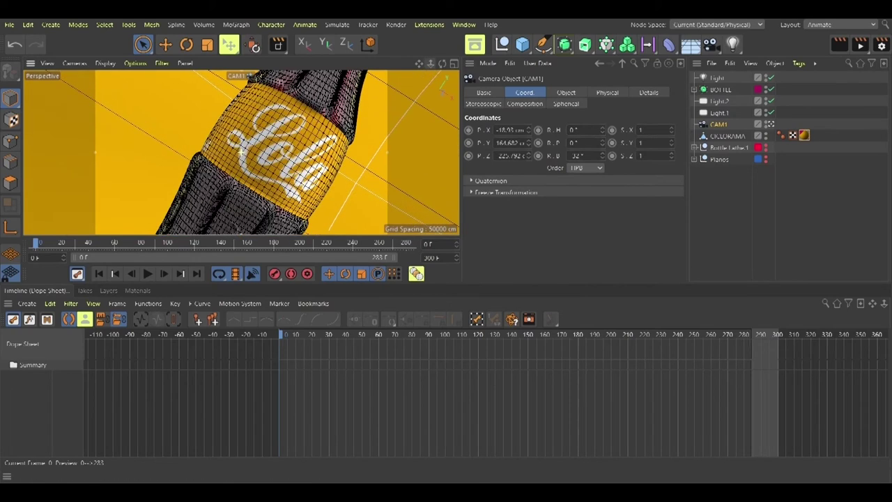
Step: Keyframe CAM1's bank and position at frame 0, with heading 0° and the camera moved to X -185.27 cm, Y 99.283 cm
{"action": "left_click", "coordinate": [539, 156]}
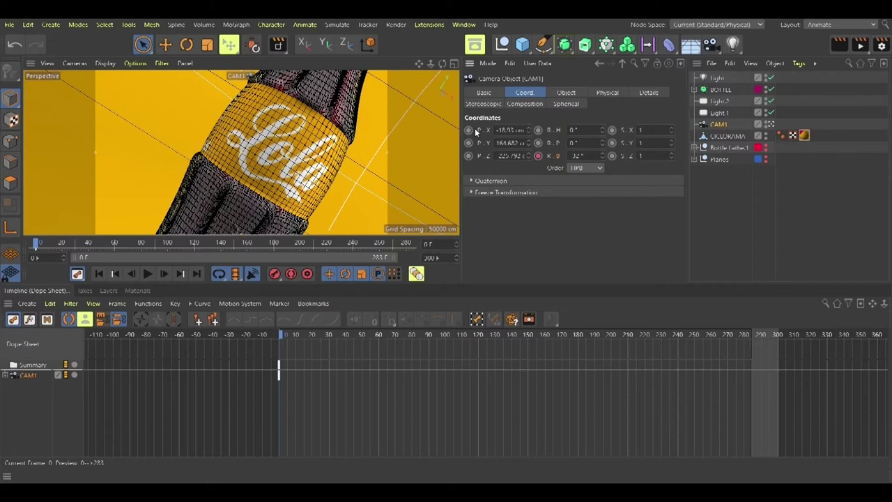
{"action": "left_click_drag", "start_coordinate": [419, 66], "coordinate": [572, 44]}
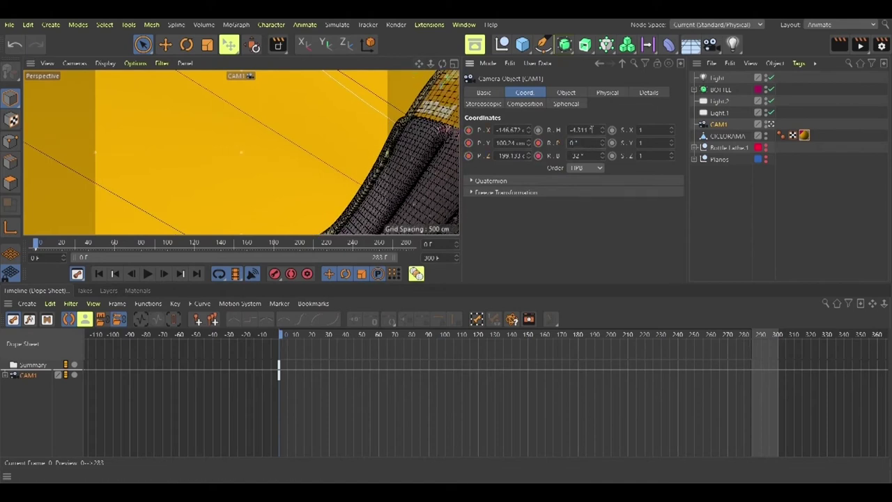
{"action": "left_click_drag", "start_coordinate": [592, 130], "coordinate": [547, 152]}
{"action": "type", "text": "0"}
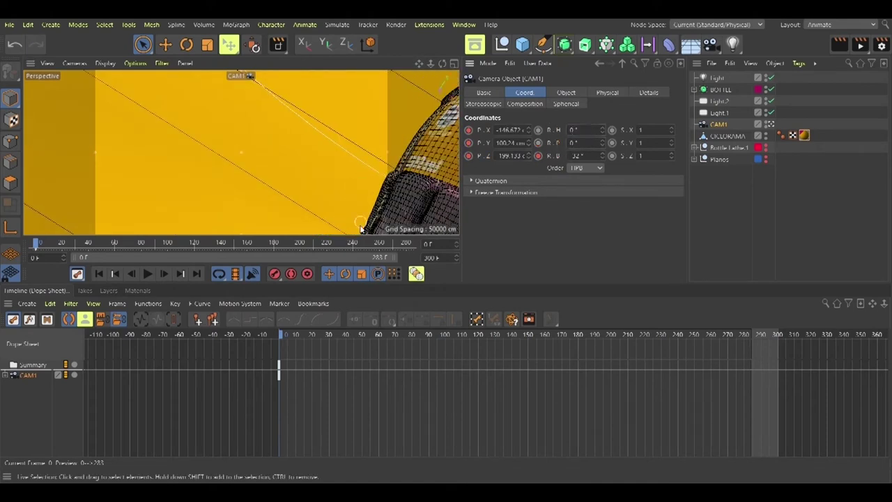
{"action": "left_click_drag", "start_coordinate": [419, 64], "coordinate": [462, 92]}
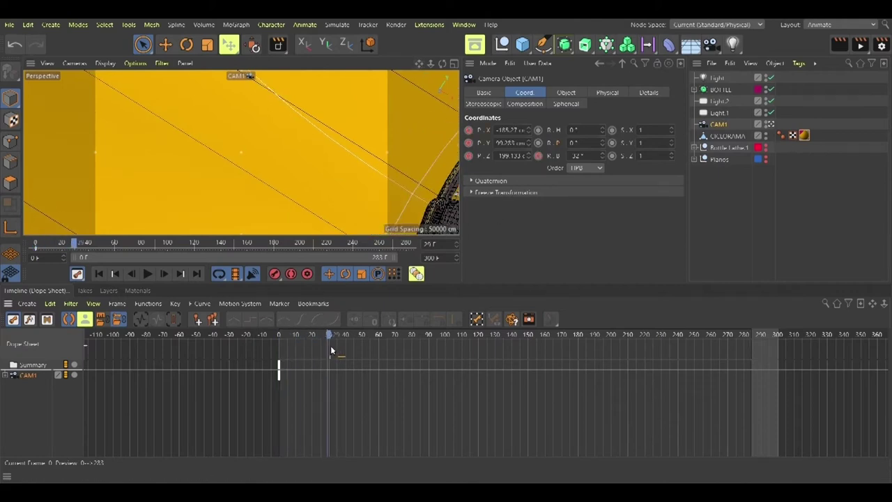
Step: At frame 30, keyframe CAM1 at X -19.548 cm, Y 167.249 cm, framing the Lola label, with heading 0°
{"action": "left_click_drag", "start_coordinate": [419, 64], "coordinate": [175, 22]}
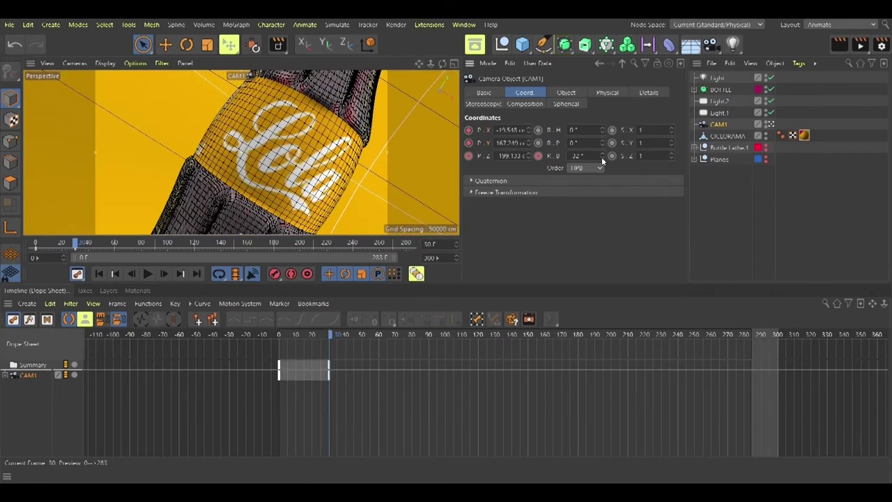
{"action": "left_click_drag", "start_coordinate": [602, 142], "coordinate": [601, 133]}
{"action": "left_click_drag", "start_coordinate": [329, 335], "coordinate": [281, 335]}
{"action": "left_click", "coordinate": [331, 335]}
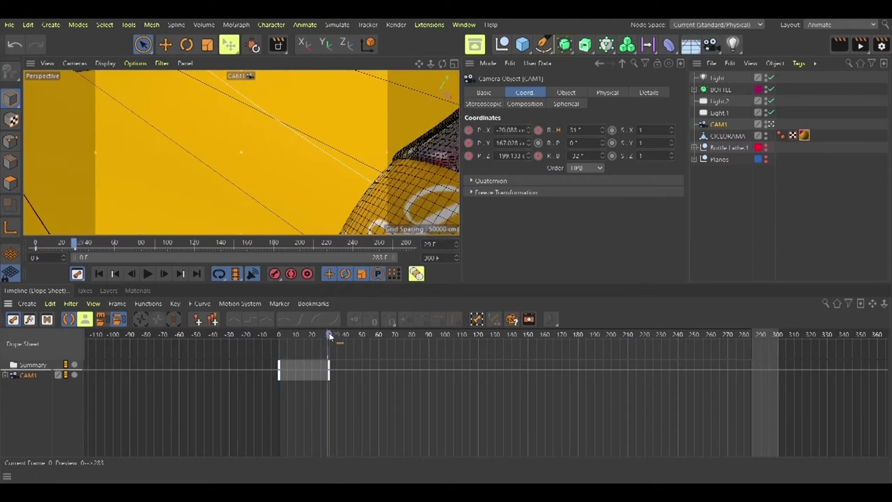
{"action": "left_click", "coordinate": [331, 335]}
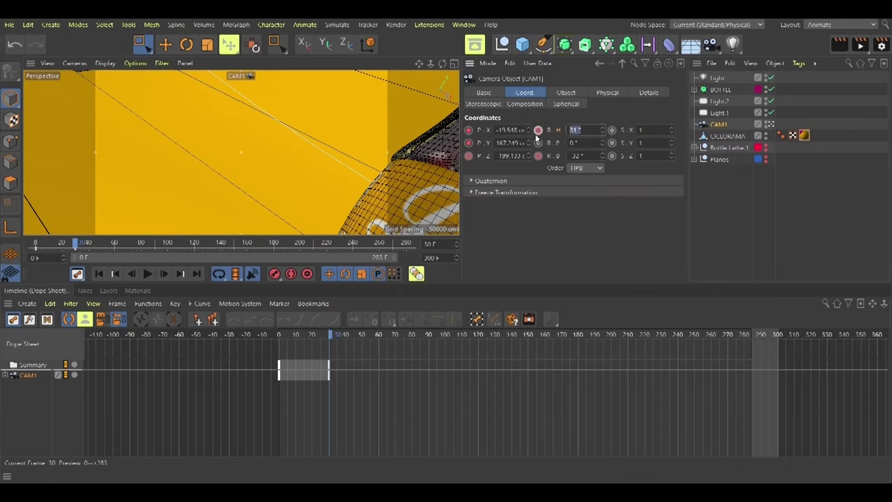
{"action": "type", "text": "0"}
{"action": "key", "text": "Return"}
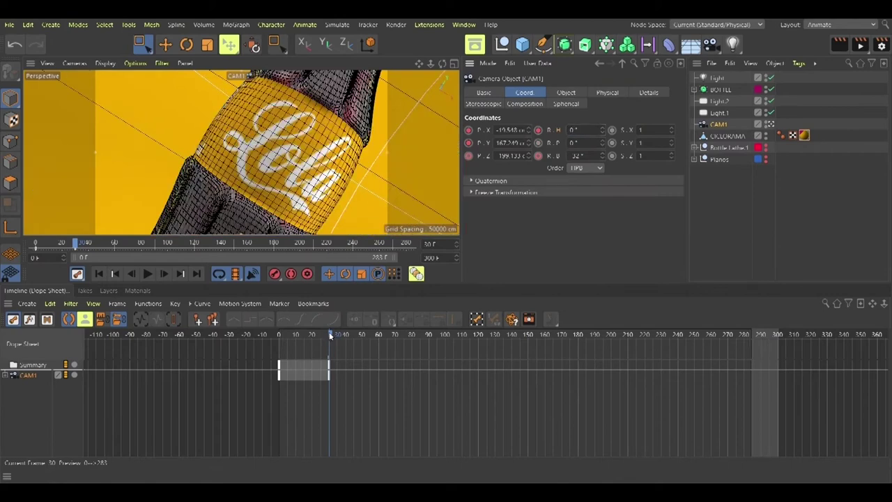
Step: At frame 60, shift CAM1 to X 18.455 cm, Y 178.503 cm
{"action": "left_click_drag", "start_coordinate": [420, 66], "coordinate": [354, 49]}
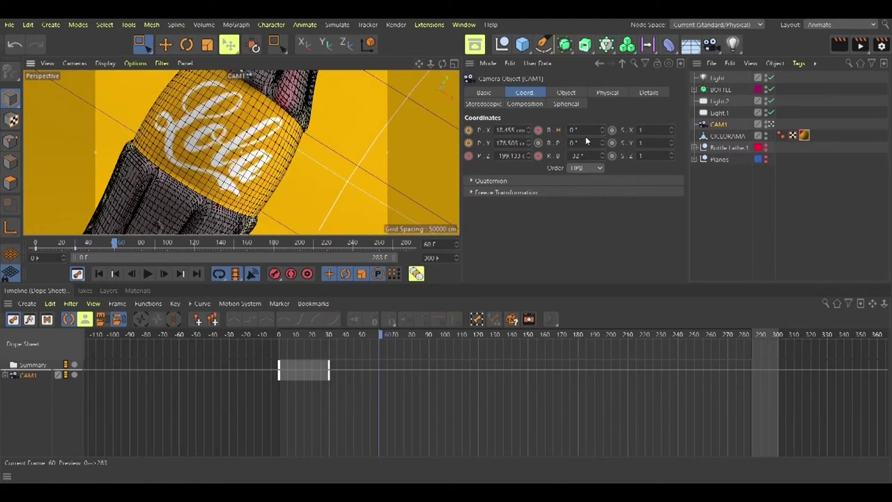
Step: Turn CAM1 to a 12° heading, reframe the bottle label, and key its position and heading at frame 60
{"action": "left_click", "coordinate": [603, 134]}
{"action": "left_click", "coordinate": [603, 133]}
{"action": "left_click", "coordinate": [603, 132]}
{"action": "left_click", "coordinate": [603, 127]}
{"action": "left_click_drag", "start_coordinate": [603, 130], "coordinate": [603, 129]}
{"action": "left_click_drag", "start_coordinate": [421, 64], "coordinate": [366, 38]}
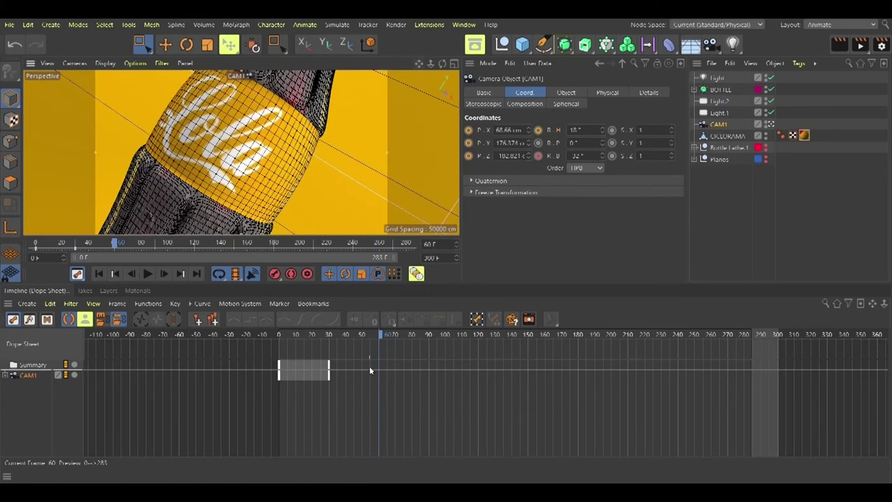
{"action": "mouse_move", "coordinate": [380, 335]}
{"action": "left_mouse_down"}
{"action": "mouse_move", "coordinate": [315, 335]}
{"action": "mouse_move", "coordinate": [380, 335]}
{"action": "left_mouse_up"}
{"action": "left_click_drag", "start_coordinate": [603, 133], "coordinate": [605, 138]}
{"action": "left_click_drag", "start_coordinate": [420, 65], "coordinate": [440, 64]}
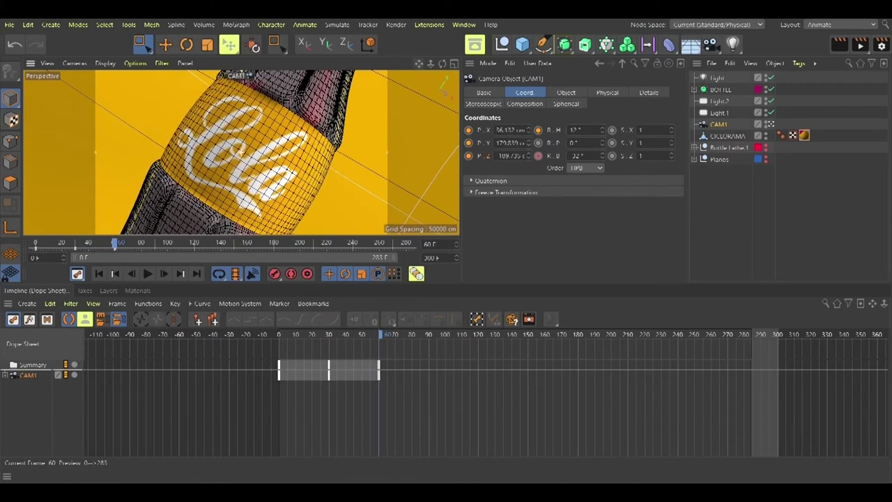
{"action": "middle_click_drag", "start_coordinate": [238, 150], "coordinate": [238, 148], "text": "alt"}
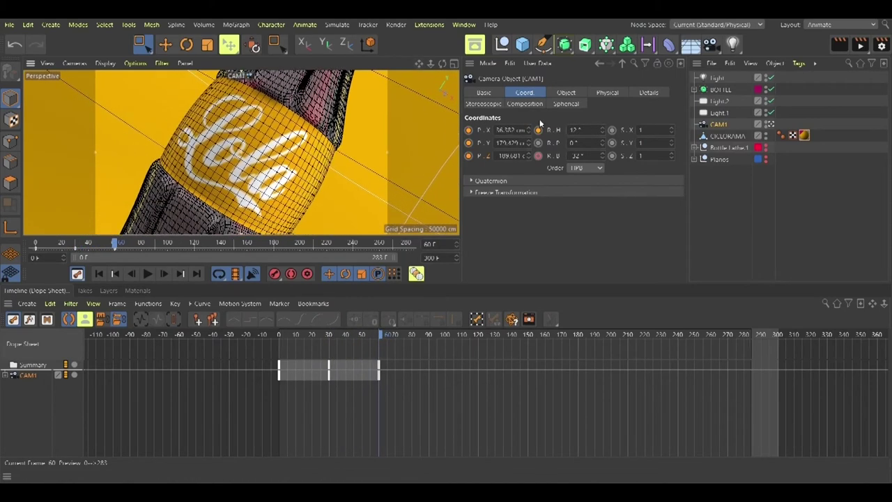
Step: At frame 91, move CAM1 past the bottle to about X 212 cm with a 0° heading, and key it
{"action": "mouse_move", "coordinate": [380, 337]}
{"action": "left_mouse_down"}
{"action": "mouse_move", "coordinate": [339, 334]}
{"action": "mouse_move", "coordinate": [380, 337]}
{"action": "left_mouse_up"}
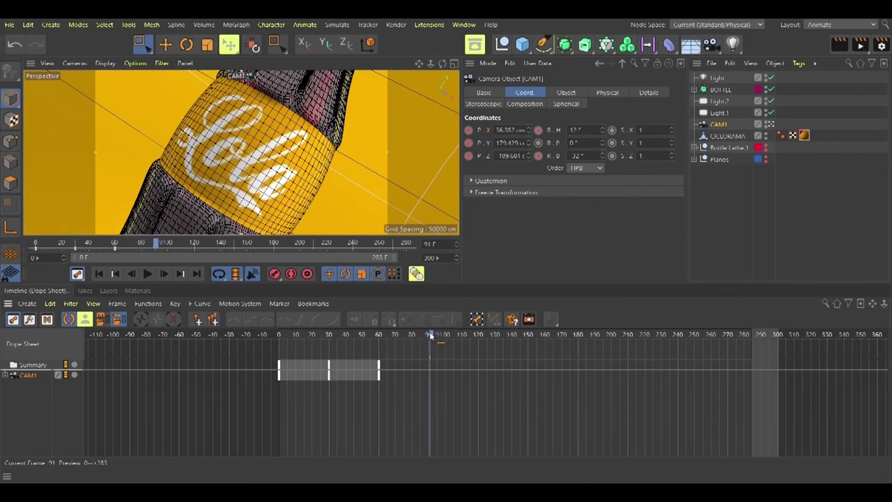
{"action": "left_click_drag", "start_coordinate": [419, 64], "coordinate": [692, 121]}
{"action": "left_click_drag", "start_coordinate": [604, 130], "coordinate": [602, 134]}
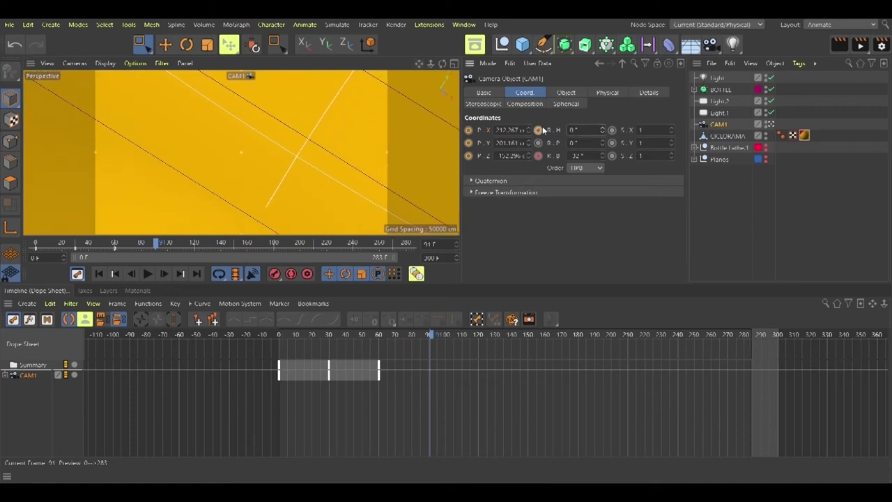
{"action": "left_click", "coordinate": [538, 130]}
Step: Examine CAM1's motion path across the four views and play back the camera animation
{"action": "left_click_drag", "start_coordinate": [288, 337], "coordinate": [331, 337]}
{"action": "middle_click", "coordinate": [343, 219]}
{"action": "left_click_drag", "start_coordinate": [339, 184], "coordinate": [342, 193]}
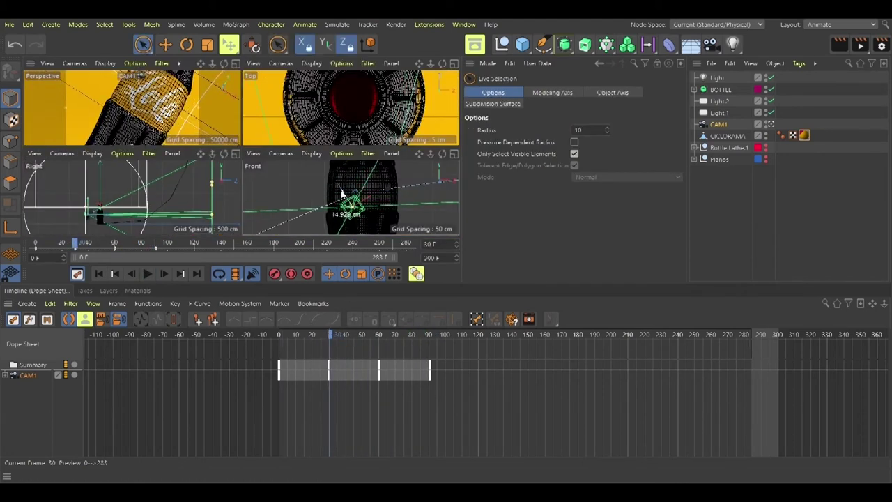
{"action": "left_click", "coordinate": [718, 126]}
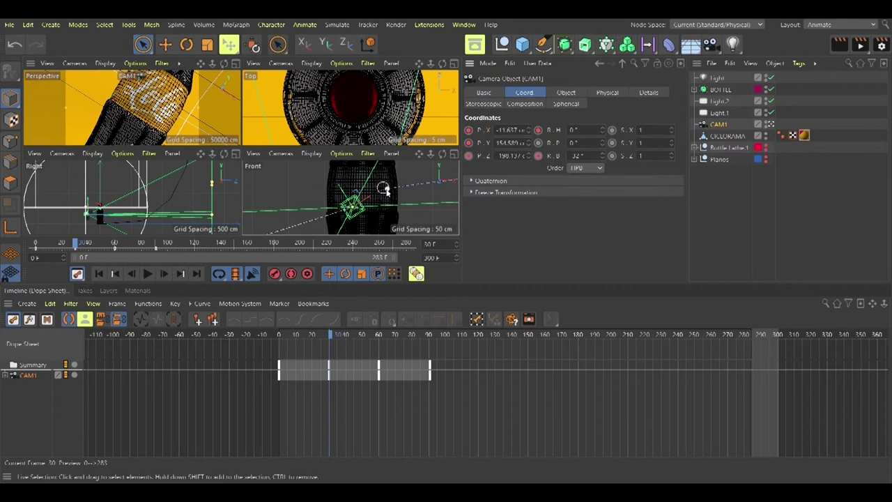
{"action": "left_click", "coordinate": [392, 197]}
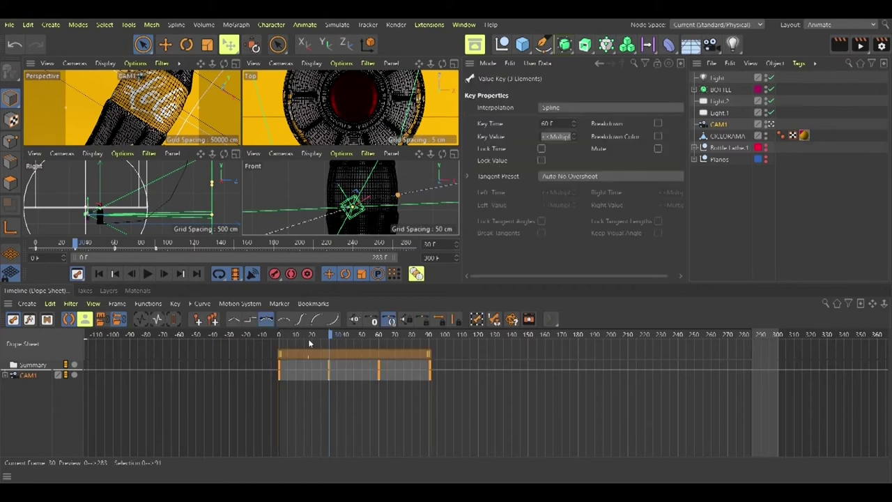
{"action": "key", "text": "F8"}
{"action": "left_click", "coordinate": [301, 381]}
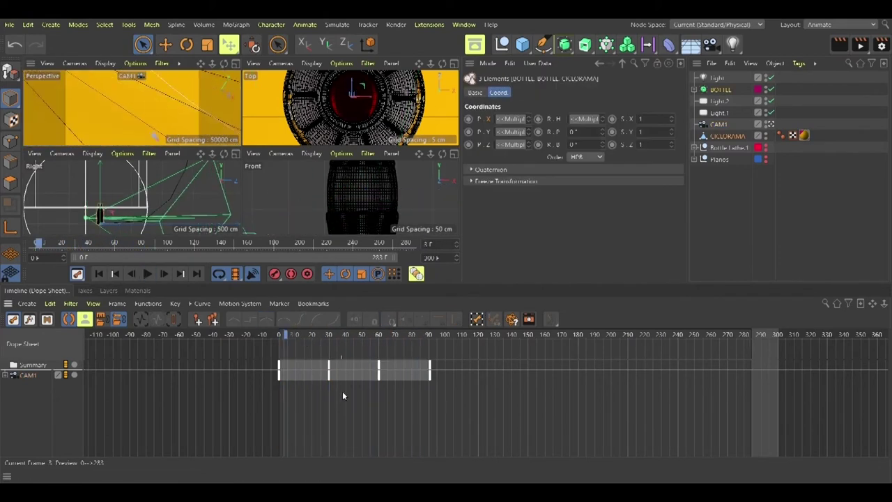
{"action": "left_click", "coordinate": [331, 336]}
{"action": "mouse_move", "coordinate": [330, 341]}
{"action": "left_mouse_down"}
{"action": "mouse_move", "coordinate": [344, 342]}
{"action": "mouse_move", "coordinate": [330, 348]}
{"action": "left_mouse_up"}
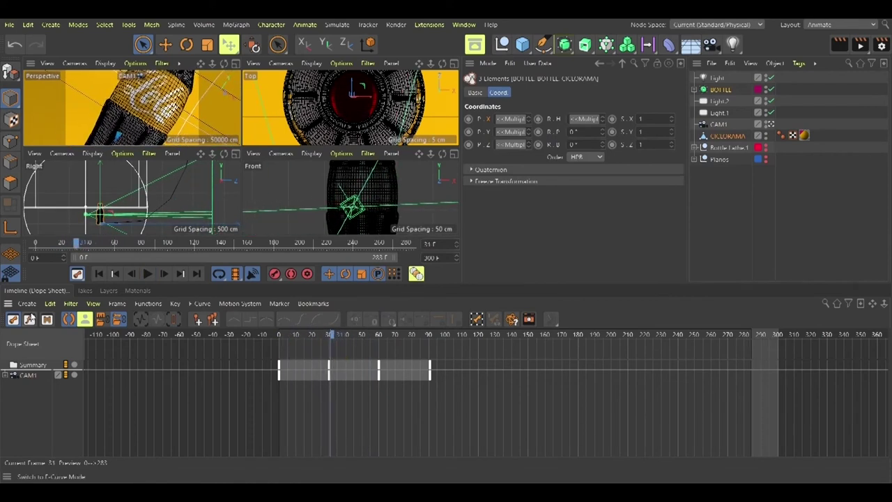
Step: Select all of CAM1's position and rotation curve keys, ease their spline tangents, and play the result
{"action": "key", "text": "Tab"}
{"action": "left_click", "coordinate": [12, 364]}
{"action": "left_click", "coordinate": [46, 417]}
{"action": "left_click", "coordinate": [44, 376], "text": "shift"}
{"action": "scroll", "coordinate": [426, 392], "scroll_direction": "down", "scroll_amount": 5}
{"action": "left_click_drag", "start_coordinate": [459, 373], "coordinate": [282, 458]}
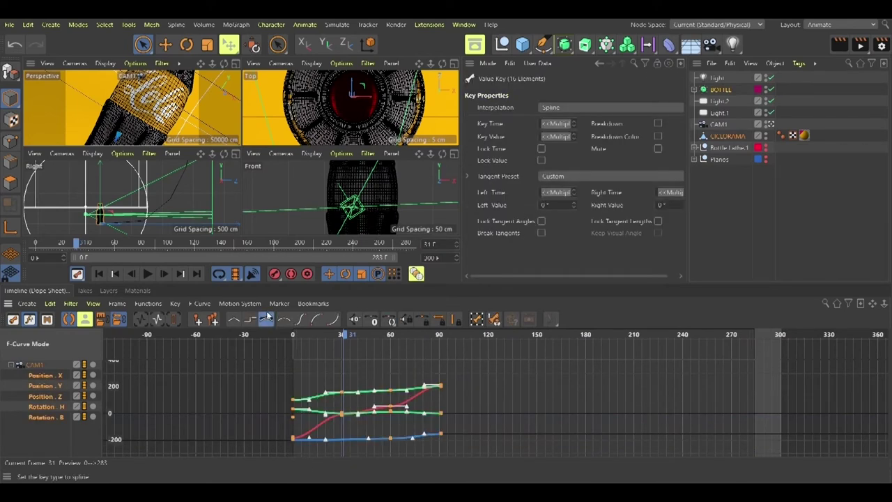
{"action": "left_click_drag", "start_coordinate": [331, 336], "coordinate": [292, 335]}
{"action": "left_click", "coordinate": [316, 322]}
{"action": "key", "text": "F8"}
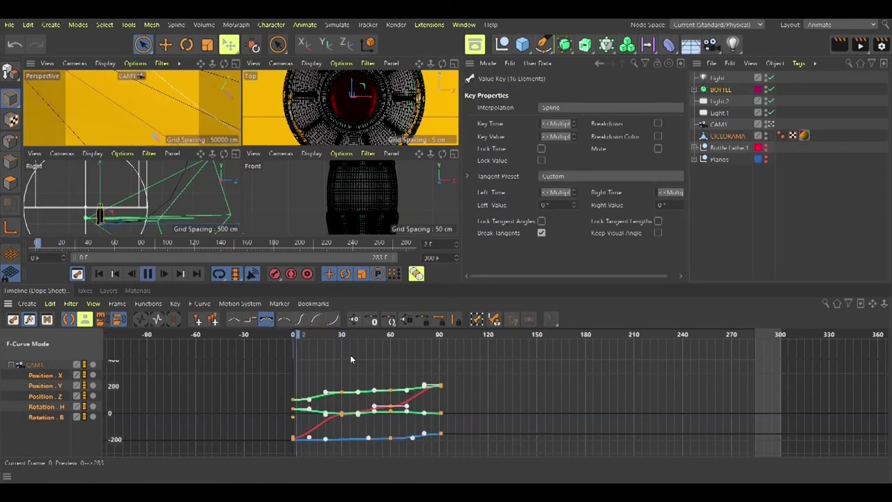
{"action": "key", "text": "F8"}
Step: Try reshaping the Position Y curve with the tangent handles of its frame 30 and frame 60 keys
{"action": "left_click", "coordinate": [325, 393]}
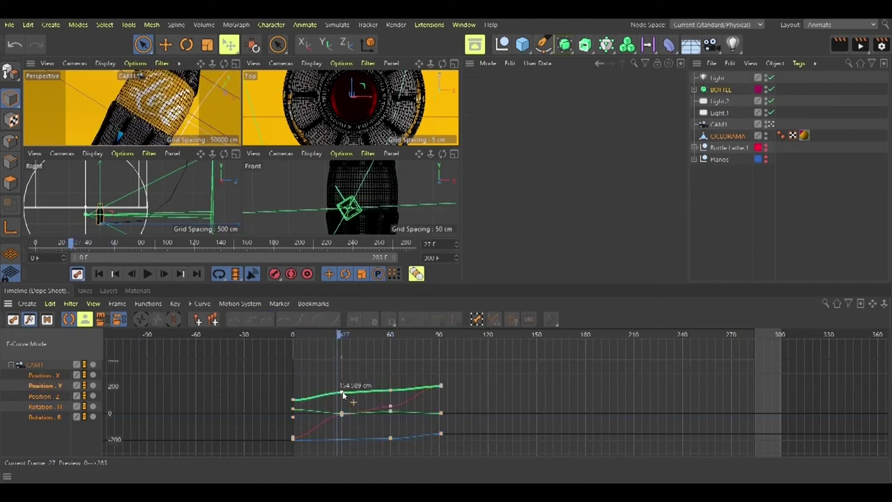
{"action": "left_click_drag", "start_coordinate": [325, 395], "coordinate": [306, 391]}
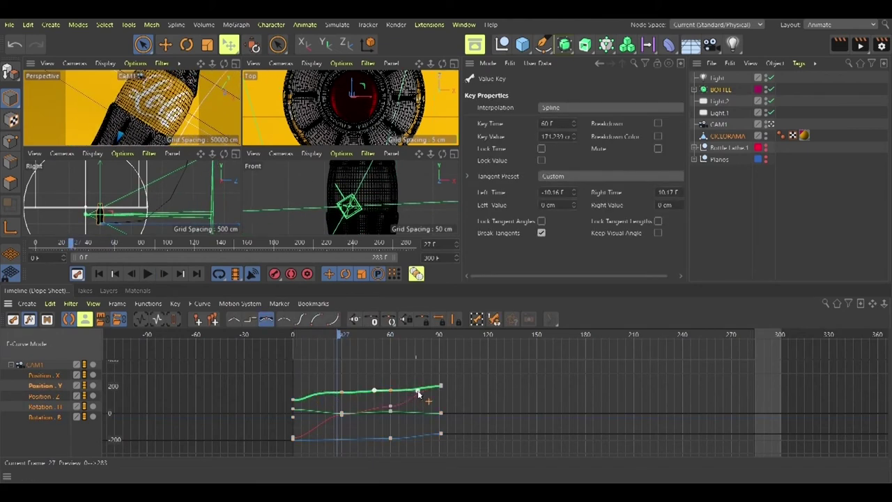
{"action": "left_click", "coordinate": [295, 335]}
{"action": "key", "text": "F8"}
{"action": "key", "text": "F8"}
{"action": "key", "text": "ctrl+z"}
{"action": "key", "text": "ctrl+z"}
{"action": "key", "text": "ctrl+z"}
{"action": "key", "text": "ctrl+z"}
{"action": "key", "text": "ctrl+z"}
Step: Reshape CAM1's motion path in the top view by moving its keyed points in front of the bottle
{"action": "middle_click", "coordinate": [329, 145]}
{"action": "scroll", "coordinate": [281, 145], "scroll_direction": "down", "scroll_amount": 10}
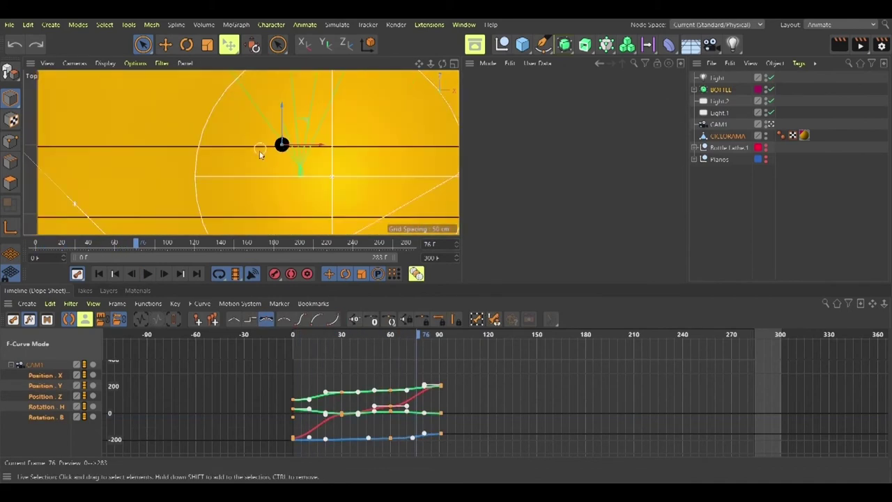
{"action": "scroll", "coordinate": [263, 152], "scroll_direction": "up", "scroll_amount": 4}
{"action": "left_click", "coordinate": [338, 189]}
{"action": "scroll", "coordinate": [297, 181], "scroll_direction": "up", "scroll_amount": 3}
{"action": "left_click", "coordinate": [335, 195]}
{"action": "left_click_drag", "start_coordinate": [335, 194], "coordinate": [332, 199]}
{"action": "left_click_drag", "start_coordinate": [416, 184], "coordinate": [231, 201]}
Step: Reposition CAM1 at frame 30, turn it to a -9° heading, and key its position and heading
{"action": "left_click_drag", "start_coordinate": [376, 338], "coordinate": [310, 338]}
{"action": "left_click_drag", "start_coordinate": [296, 198], "coordinate": [284, 207]}
{"action": "left_click", "coordinate": [347, 399]}
{"action": "left_click_drag", "start_coordinate": [311, 339], "coordinate": [347, 336]}
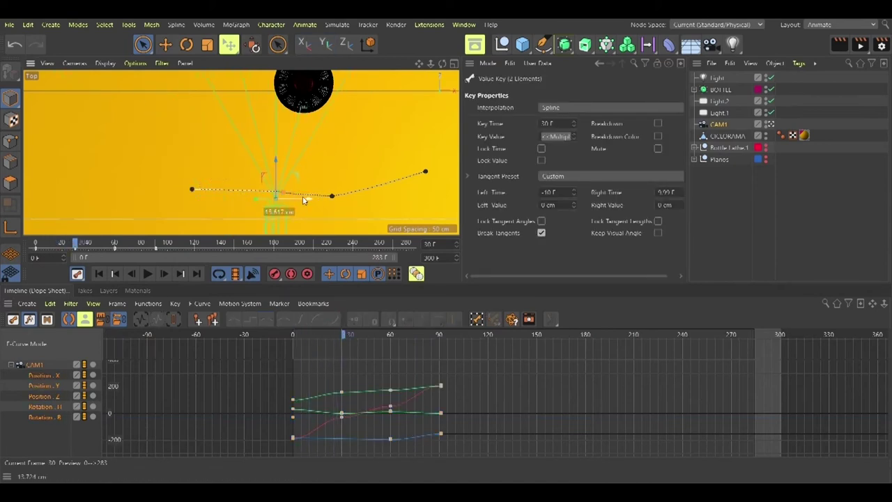
{"action": "left_click", "coordinate": [719, 124]}
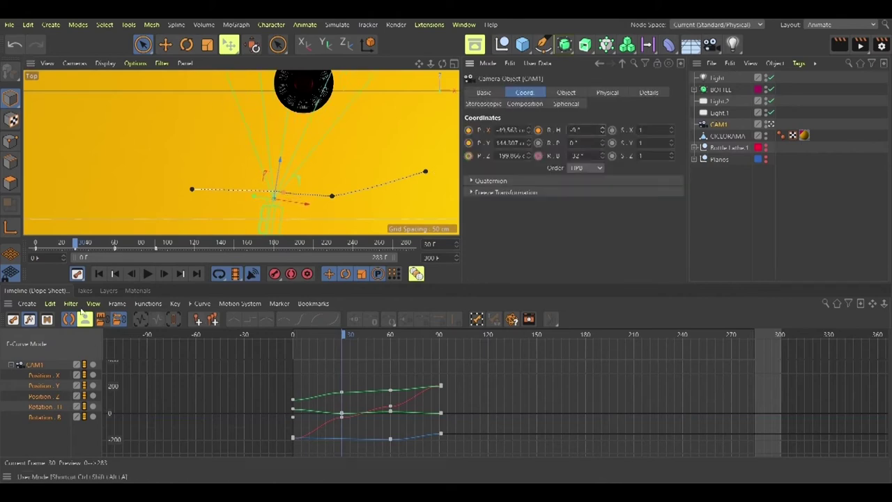
{"action": "left_click", "coordinate": [12, 319]}
{"action": "left_click", "coordinate": [539, 130]}
Step: Play the revised animation from the start through the CAM1 perspective view
{"action": "middle_click", "coordinate": [309, 171]}
{"action": "middle_click", "coordinate": [209, 129]}
{"action": "left_click", "coordinate": [278, 341]}
{"action": "key", "text": "F8"}
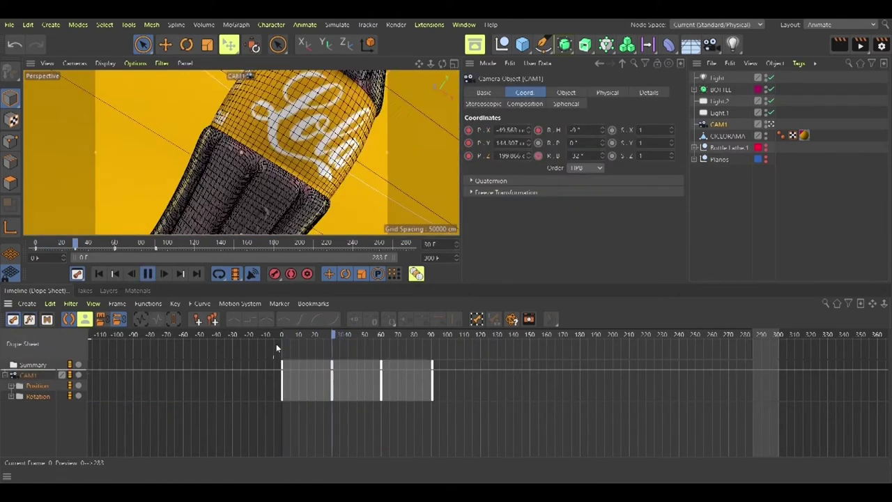
{"action": "left_click", "coordinate": [276, 344]}
{"action": "key", "text": "F8"}
Step: Select all position and rotation curve keys of CAM1 and set their interpolation to Linear
{"action": "left_click", "coordinate": [29, 319]}
{"action": "left_click", "coordinate": [45, 375]}
{"action": "left_click", "coordinate": [45, 417], "text": "shift"}
{"action": "left_click_drag", "start_coordinate": [495, 455], "coordinate": [275, 369]}
{"action": "right_click", "coordinate": [361, 417]}
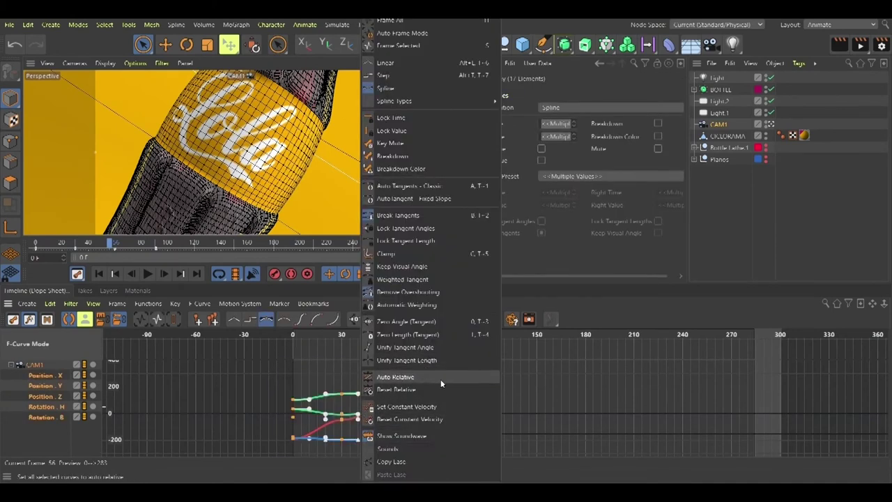
{"action": "left_click", "coordinate": [602, 174]}
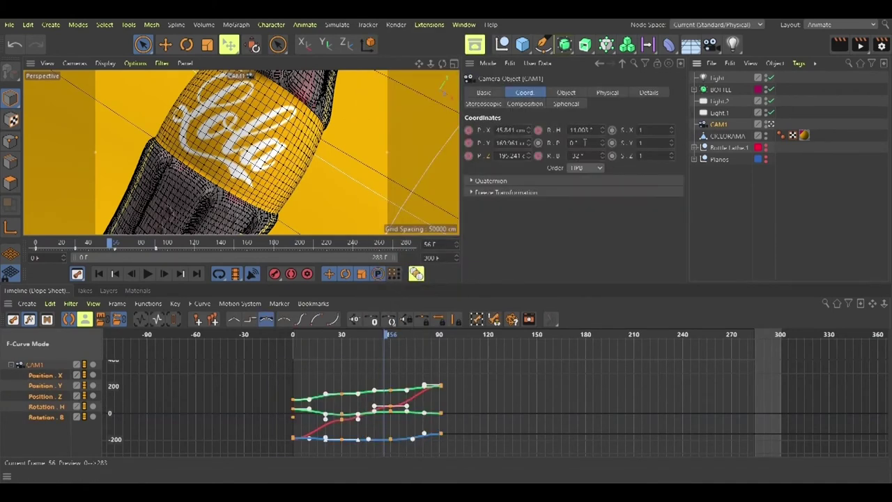
{"action": "left_click", "coordinate": [573, 176]}
{"action": "left_click", "coordinate": [573, 107]}
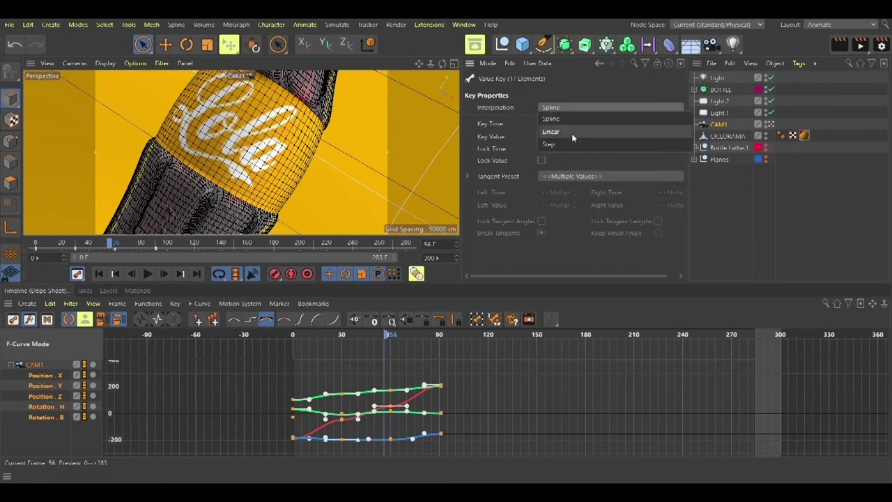
{"action": "left_click", "coordinate": [572, 130]}
Step: Delete all of CAM1's animation keys and return to the dope sheet
{"action": "left_click_drag", "start_coordinate": [300, 335], "coordinate": [344, 335]}
{"action": "left_click", "coordinate": [48, 352]}
{"action": "left_click", "coordinate": [13, 320]}
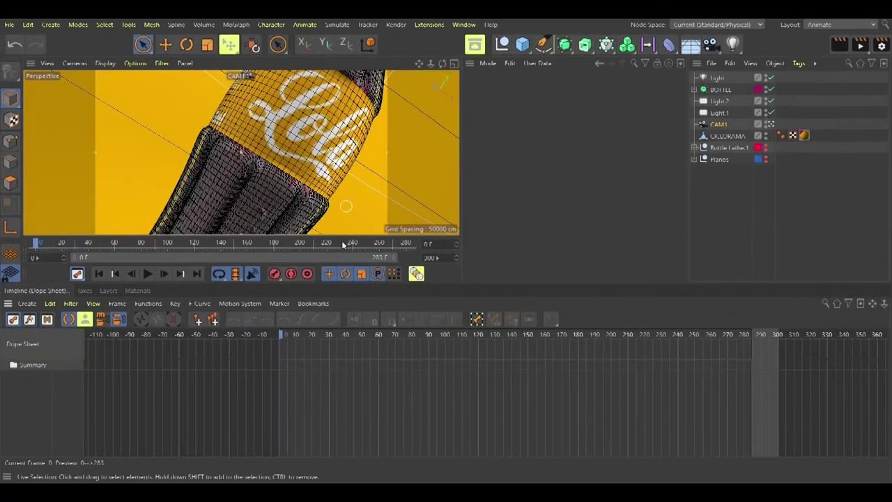
Step: Reset CAM1's heading and bank rotation to 0°
{"action": "left_click", "coordinate": [719, 124]}
{"action": "left_click_drag", "start_coordinate": [584, 131], "coordinate": [561, 132]}
{"action": "type", "text": "0"}
{"action": "key", "text": "Return"}
{"action": "left_click_drag", "start_coordinate": [584, 156], "coordinate": [566, 158]}
{"action": "type", "text": "0"}
{"action": "key", "text": "Return"}
Step: Try bank rotations of 30° and -30° on CAM1
{"action": "scroll", "coordinate": [337, 151], "scroll_direction": "up", "scroll_amount": 4}
{"action": "scroll", "coordinate": [337, 151], "scroll_direction": "down", "scroll_amount": 8}
{"action": "type", "text": "30"}
{"action": "key", "text": "Return"}
{"action": "scroll", "coordinate": [380, 90], "scroll_direction": "up", "scroll_amount": 5}
{"action": "type", "text": "-30"}
{"action": "key", "text": "Return"}
{"action": "key", "text": "ctrl+z"}
{"action": "key", "text": "ctrl+z"}
{"action": "key", "text": "ctrl+z"}
{"action": "key", "text": "ctrl+z"}
{"action": "key", "text": "ctrl+z"}
{"action": "key", "text": "ctrl+z"}
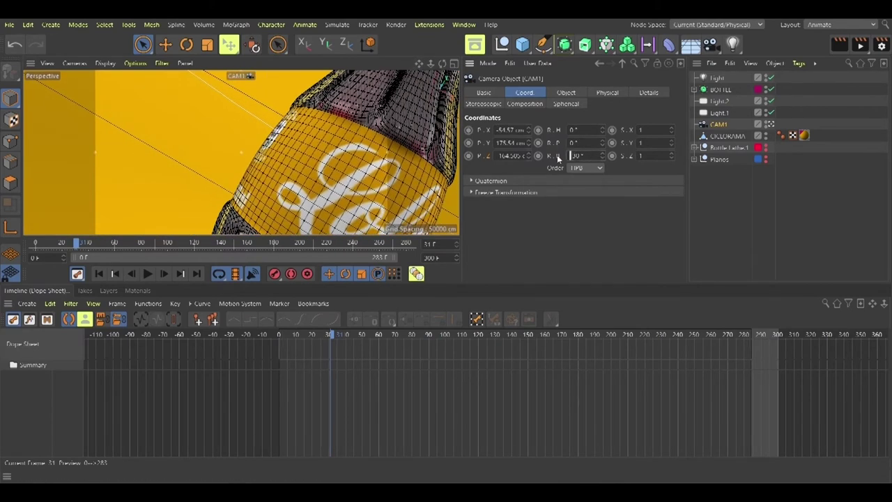
Step: Set CAM1's bank to 35°, place it to one side of the bottle, and key its position and rotation
{"action": "type", "text": "35"}
{"action": "key", "text": "Return"}
{"action": "middle_click_drag", "start_coordinate": [241, 213], "coordinate": [241, 143], "text": "alt"}
{"action": "left_click", "coordinate": [538, 130]}
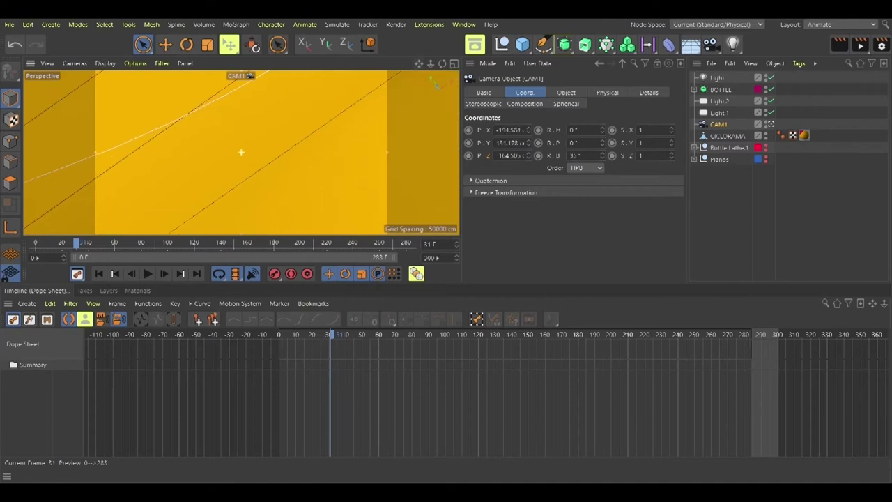
{"action": "left_click", "coordinate": [469, 156]}
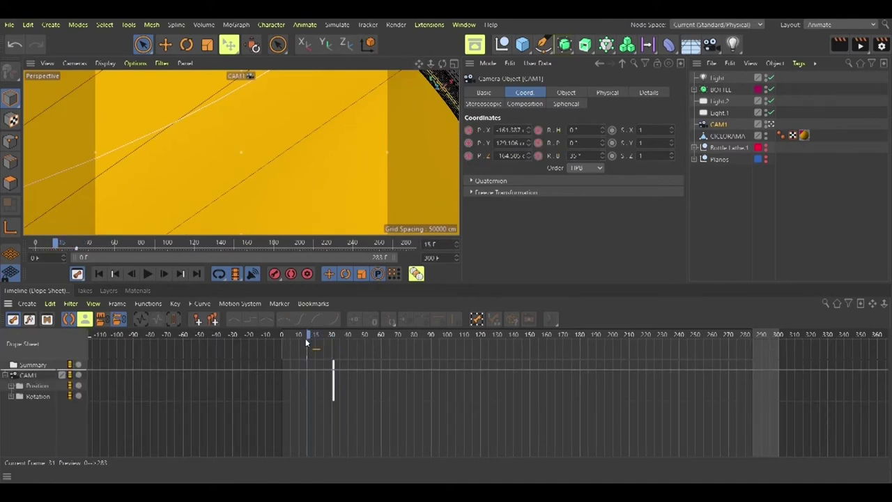
Step: Shift CAM1's first key to frame 1 and key its position over the bottle label at frame 30
{"action": "left_click", "coordinate": [333, 364]}
{"action": "left_click", "coordinate": [333, 335]}
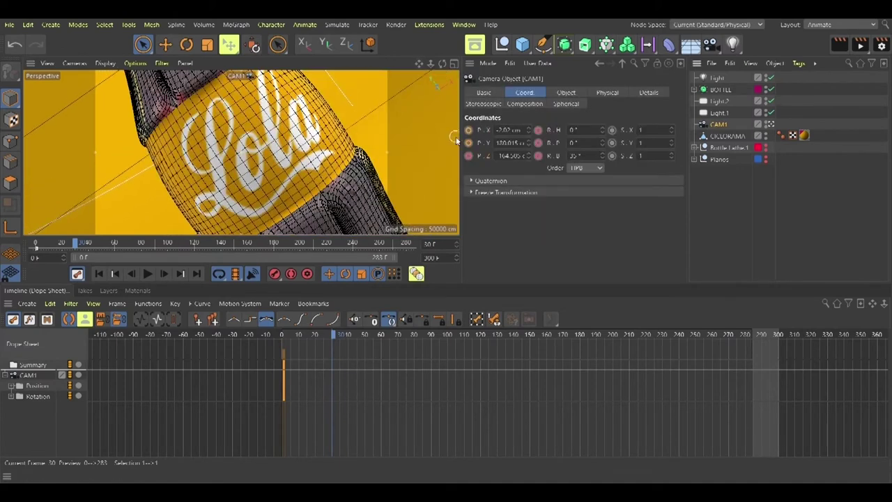
{"action": "middle_click", "coordinate": [352, 176]}
{"action": "middle_click", "coordinate": [333, 205]}
{"action": "scroll", "coordinate": [287, 214], "scroll_direction": "down", "scroll_amount": 3}
{"action": "middle_click_drag", "start_coordinate": [233, 191], "coordinate": [263, 182], "text": "alt"}
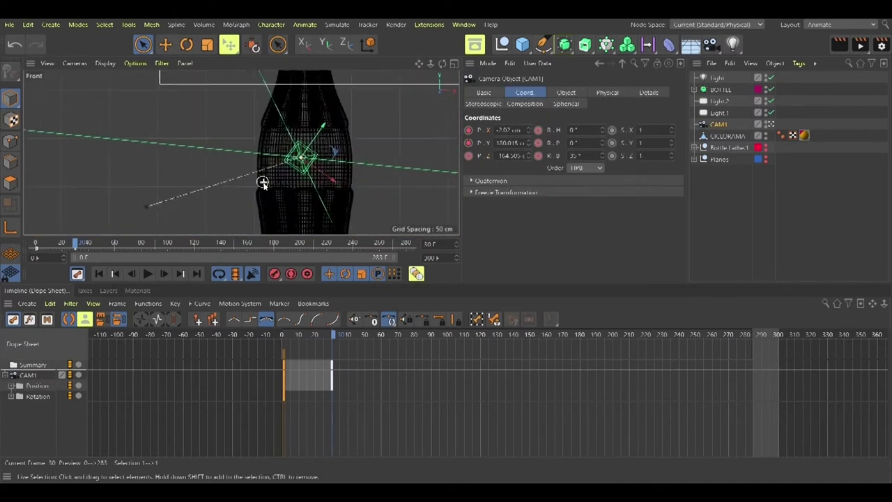
Step: In the front view, move CAM1 along the world axes to about X 21 cm and key its position at frame 60
{"action": "scroll", "coordinate": [263, 180], "scroll_direction": "up", "scroll_amount": 1}
{"action": "left_click", "coordinate": [367, 45]}
{"action": "left_click_drag", "start_coordinate": [349, 156], "coordinate": [458, 156]}
{"action": "left_click", "coordinate": [383, 335]}
{"action": "mouse_move", "coordinate": [383, 335]}
{"action": "left_mouse_down"}
{"action": "mouse_move", "coordinate": [330, 335]}
{"action": "mouse_move", "coordinate": [382, 335]}
{"action": "left_mouse_up"}
{"action": "left_click_drag", "start_coordinate": [349, 155], "coordinate": [376, 154]}
{"action": "left_click_drag", "start_coordinate": [335, 115], "coordinate": [335, 108]}
{"action": "left_click", "coordinate": [469, 130]}
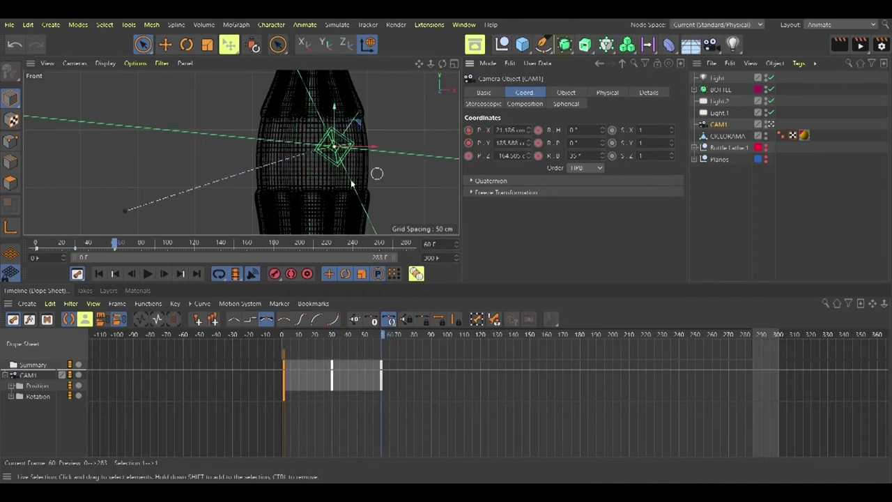
{"action": "left_click", "coordinate": [306, 153]}
{"action": "scroll", "coordinate": [113, 214], "scroll_direction": "down", "scroll_amount": 4}
{"action": "left_click_drag", "start_coordinate": [282, 173], "coordinate": [340, 173]}
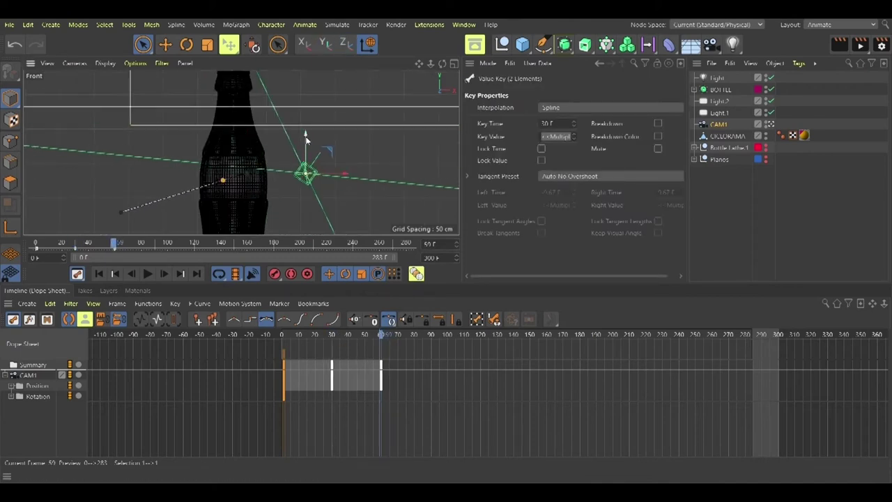
Step: Select CAM1 at frame 90, move it away from the label in the front view, and key its position
{"action": "middle_click", "coordinate": [305, 139]}
{"action": "left_click", "coordinate": [203, 73]}
{"action": "key", "text": "f"}
{"action": "left_click", "coordinate": [426, 335]}
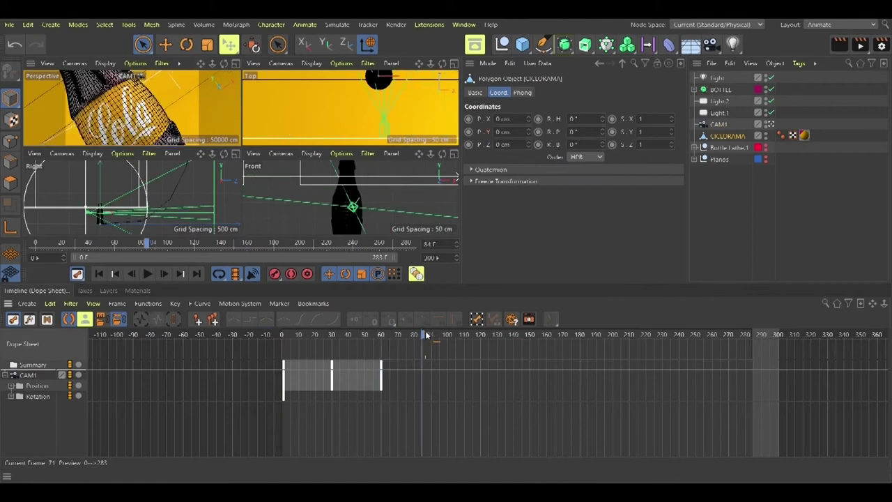
{"action": "left_click", "coordinate": [394, 203]}
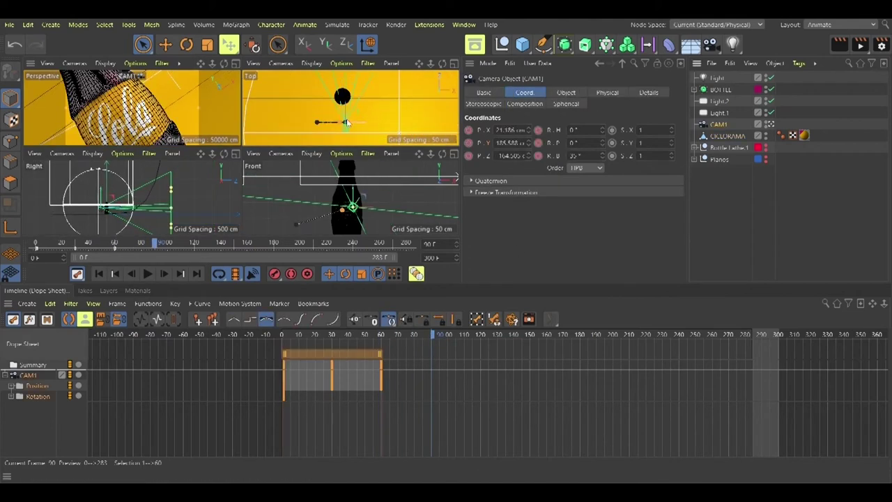
{"action": "left_click_drag", "start_coordinate": [398, 194], "coordinate": [397, 189]}
{"action": "left_click", "coordinate": [468, 142]}
Step: Play the new camera move from the start and review it
{"action": "left_click", "coordinate": [274, 335]}
{"action": "key", "text": "F8"}
{"action": "left_click", "coordinate": [412, 209]}
{"action": "left_click", "coordinate": [279, 336]}
{"action": "left_click", "coordinate": [271, 339]}
{"action": "key", "text": "F8"}
{"action": "mouse_move", "coordinate": [273, 339]}
{"action": "left_mouse_down"}
{"action": "mouse_move", "coordinate": [326, 340]}
{"action": "mouse_move", "coordinate": [279, 342]}
{"action": "left_mouse_up"}
Step: Select the BOTTLE object and key its heading rotation at frames 30 and 60, setting 0° at frame 60
{"action": "left_click", "coordinate": [721, 90]}
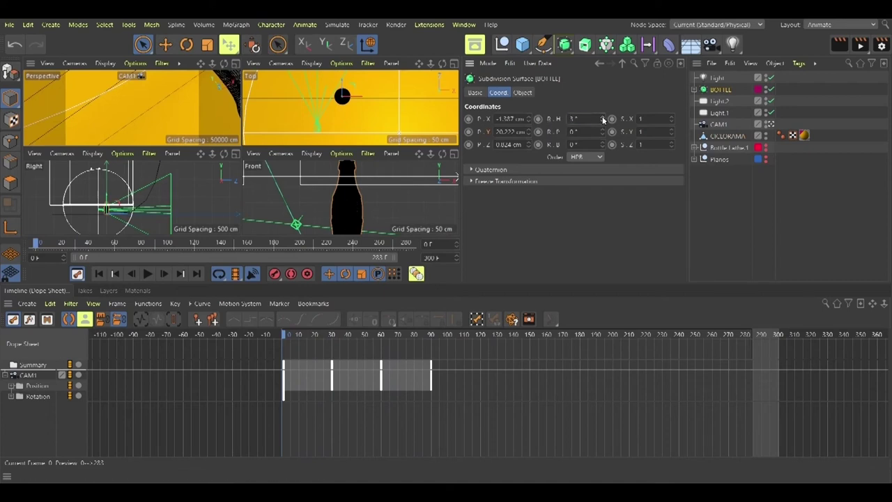
{"action": "left_click_drag", "start_coordinate": [298, 344], "coordinate": [280, 340]}
{"action": "left_click", "coordinate": [539, 119]}
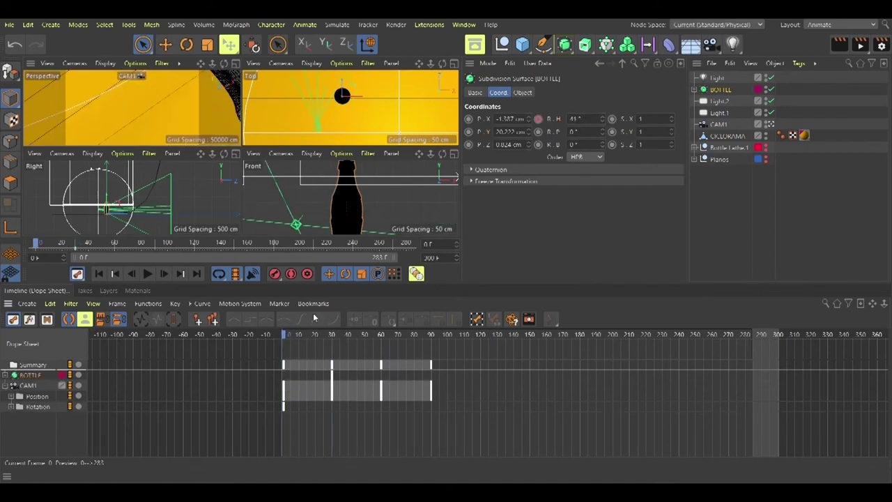
{"action": "key", "text": "ctrl+g"}
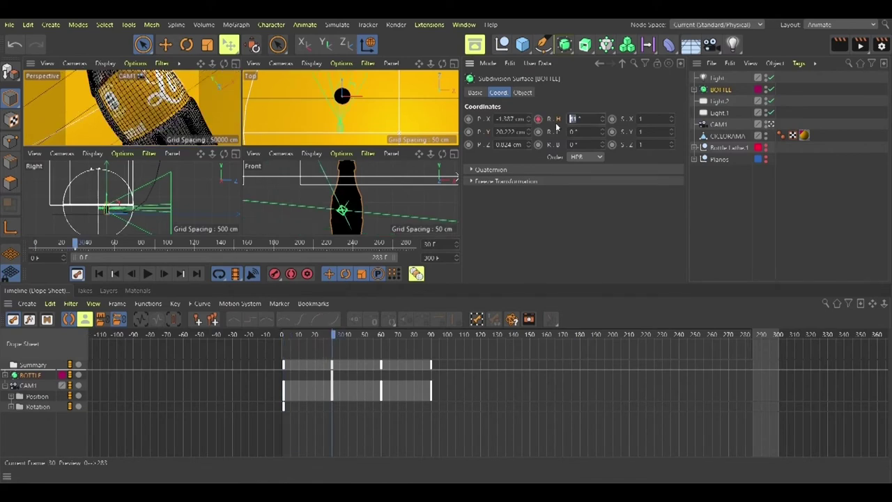
{"action": "key", "text": "Return"}
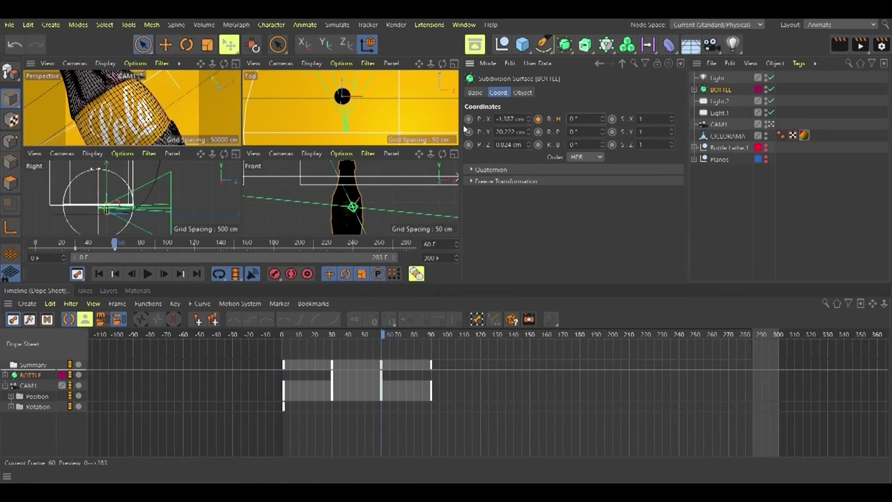
Step: Key the bottle's heading rotation at frames 1, 30 and 90, using 10° at frame 1 and 20° at frame 30
{"action": "left_click", "coordinate": [432, 337]}
{"action": "left_click_drag", "start_coordinate": [392, 341], "coordinate": [286, 337]}
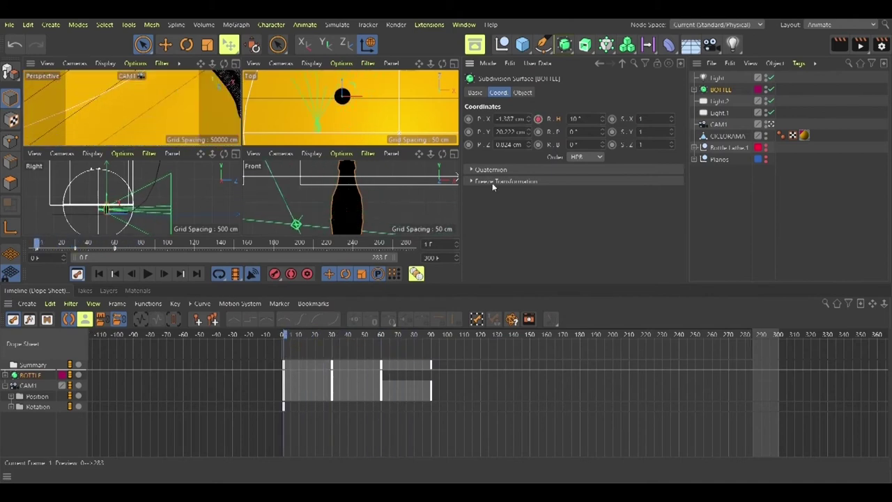
{"action": "key", "text": "ctrl+g"}
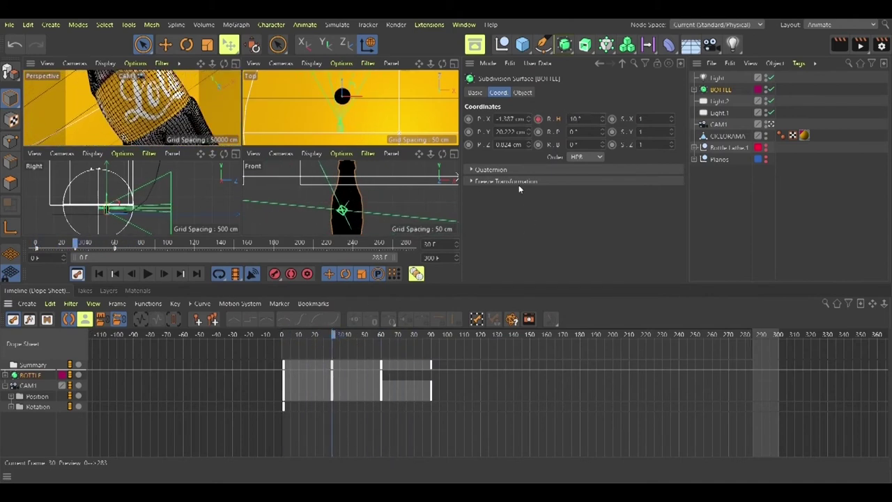
{"action": "key", "text": "Return"}
{"action": "left_click_drag", "start_coordinate": [375, 336], "coordinate": [334, 373]}
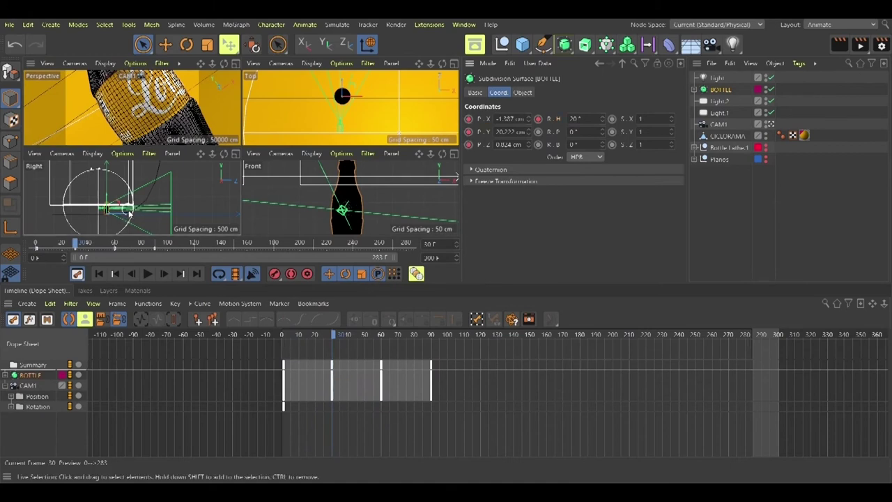
Step: Select CAM1 and adjust its depth relative to the bottle in the right view, keying its Z position at frame 30
{"action": "left_click", "coordinate": [720, 124]}
{"action": "left_click", "coordinate": [469, 157]}
{"action": "left_click_drag", "start_coordinate": [398, 337], "coordinate": [333, 338]}
{"action": "scroll", "coordinate": [111, 206], "scroll_direction": "up", "scroll_amount": 3}
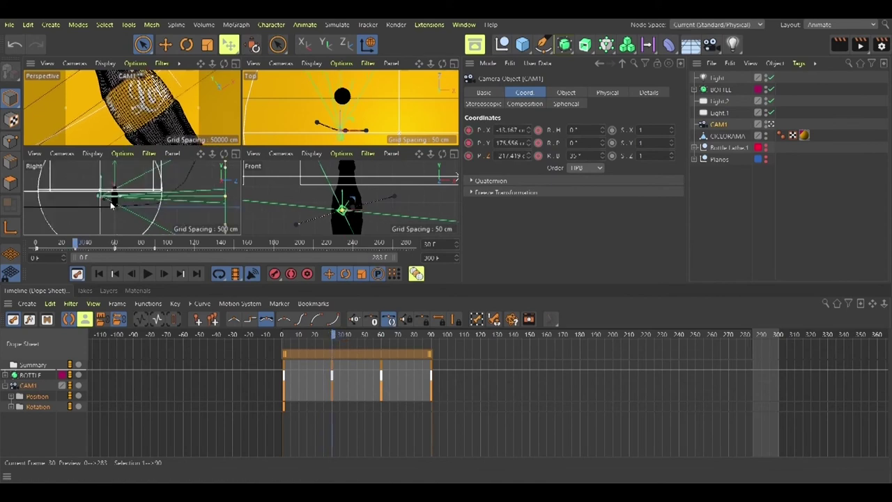
{"action": "left_click_drag", "start_coordinate": [110, 205], "coordinate": [100, 196]}
Step: Adjust and key CAM1's position in the right view at frame 60, and carry the adjustment over to frame 90
{"action": "left_click_drag", "start_coordinate": [380, 338], "coordinate": [382, 339]}
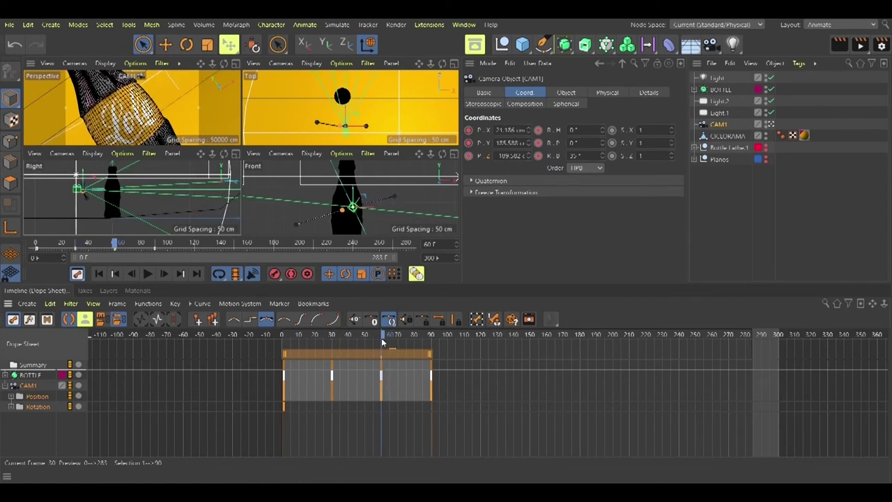
{"action": "left_click_drag", "start_coordinate": [84, 176], "coordinate": [84, 179]}
{"action": "left_click", "coordinate": [469, 144]}
{"action": "mouse_move", "coordinate": [381, 338]}
{"action": "left_mouse_down"}
{"action": "mouse_move", "coordinate": [318, 341]}
{"action": "mouse_move", "coordinate": [382, 338]}
{"action": "left_mouse_up"}
{"action": "double_click", "coordinate": [513, 143]}
{"action": "left_click_drag", "start_coordinate": [324, 338], "coordinate": [431, 342]}
{"action": "left_click", "coordinate": [508, 143]}
{"action": "left_click", "coordinate": [353, 211]}
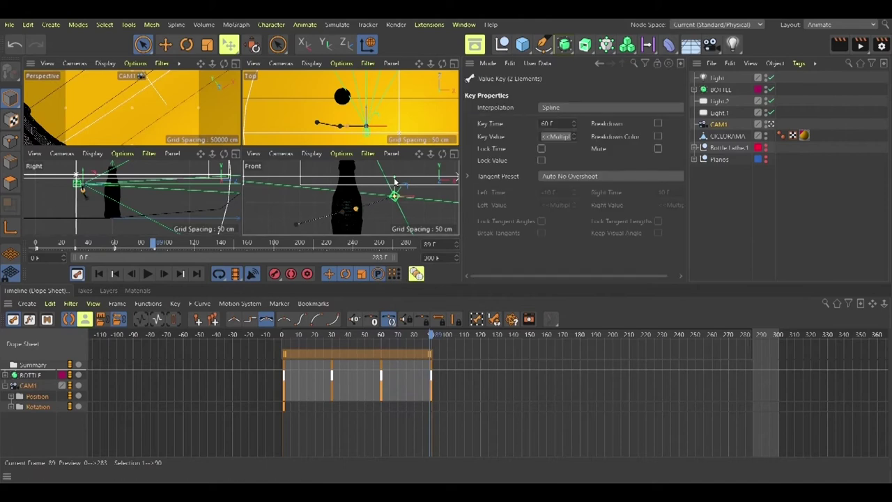
Step: Shift CAM1's last keys to frame 89 and key its position in the front view at about X 163 cm, Y 225 cm
{"action": "left_click_drag", "start_coordinate": [394, 181], "coordinate": [395, 186]}
{"action": "left_click", "coordinate": [431, 380]}
{"action": "left_click_drag", "start_coordinate": [431, 381], "coordinate": [429, 376]}
{"action": "mouse_move", "coordinate": [429, 338]}
{"action": "left_mouse_down"}
{"action": "mouse_move", "coordinate": [323, 345]}
{"action": "mouse_move", "coordinate": [432, 338]}
{"action": "left_mouse_up"}
{"action": "left_click", "coordinate": [399, 197]}
{"action": "left_click", "coordinate": [401, 197]}
{"action": "left_click_drag", "start_coordinate": [398, 183], "coordinate": [398, 182]}
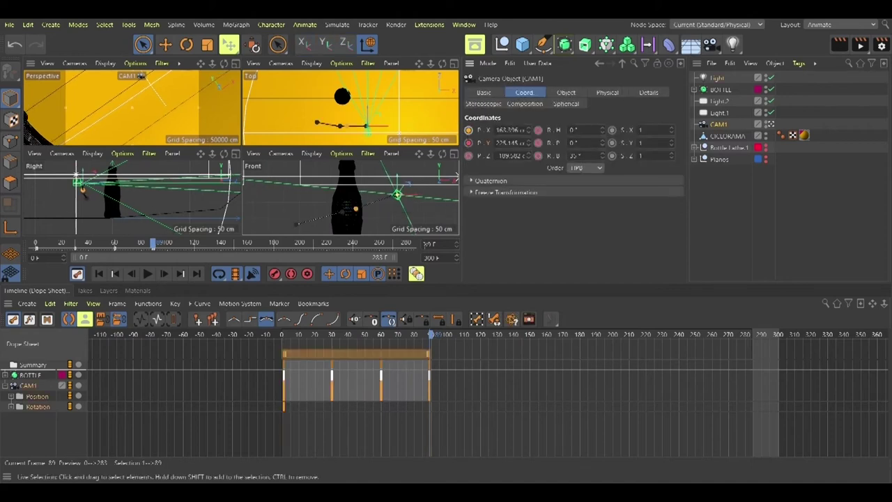
{"action": "mouse_move", "coordinate": [421, 338]}
{"action": "left_mouse_down"}
{"action": "mouse_move", "coordinate": [362, 331]}
{"action": "mouse_move", "coordinate": [430, 335]}
{"action": "left_mouse_up"}
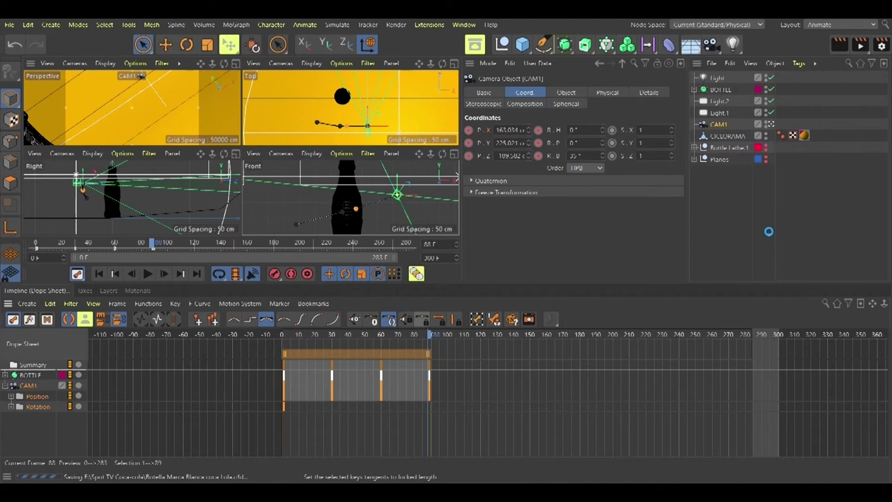
Step: Adjust the end frame in the render settings and set the output to save as Take 2 in MP4 format
{"action": "left_click", "coordinate": [770, 234]}
{"action": "left_click", "coordinate": [880, 53]}
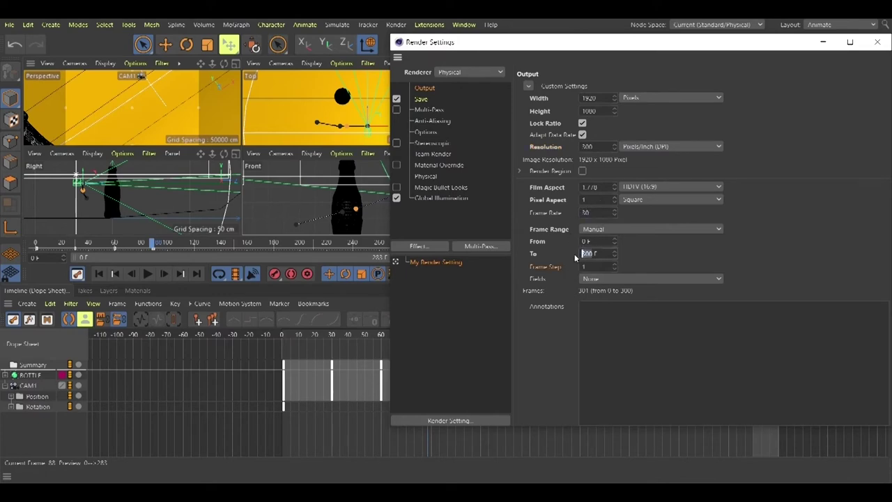
{"action": "left_click", "coordinate": [791, 269]}
{"action": "left_click", "coordinate": [422, 99]}
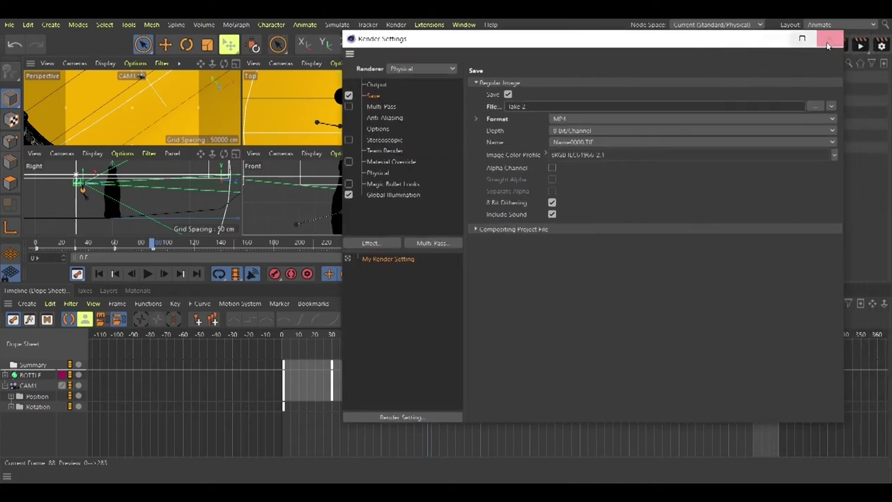
{"action": "left_click", "coordinate": [845, 37]}
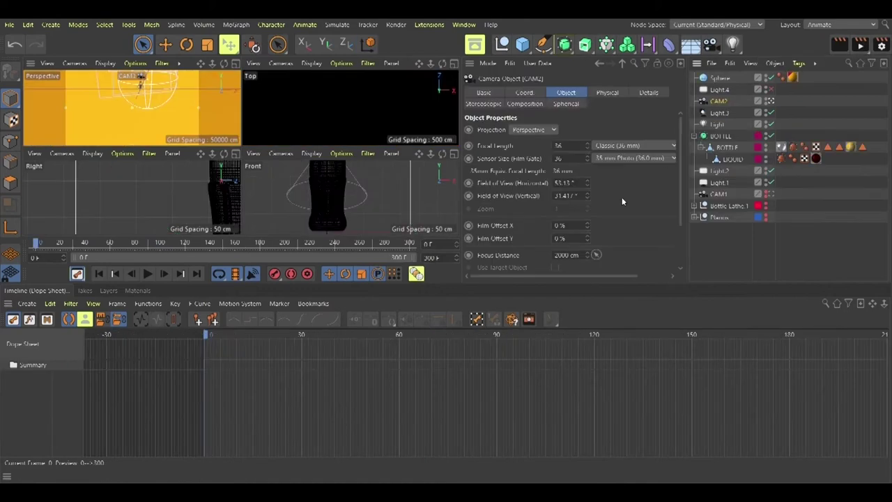
Step: Move CAM2 in the front view towards the bottle, to about X 52 cm
{"action": "left_click", "coordinate": [485, 93]}
{"action": "left_click", "coordinate": [525, 95]}
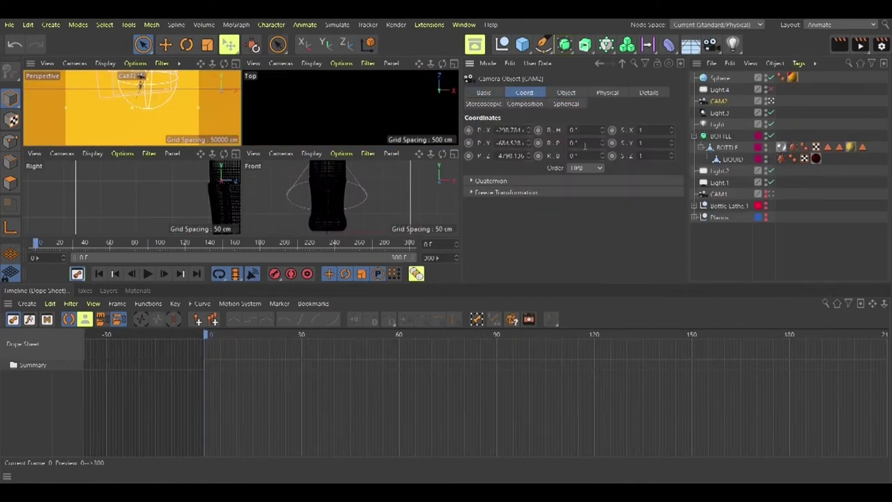
{"action": "scroll", "coordinate": [325, 201], "scroll_direction": "down", "scroll_amount": 3}
{"action": "scroll", "coordinate": [326, 200], "scroll_direction": "down", "scroll_amount": 10}
{"action": "left_click_drag", "start_coordinate": [314, 221], "coordinate": [339, 191]}
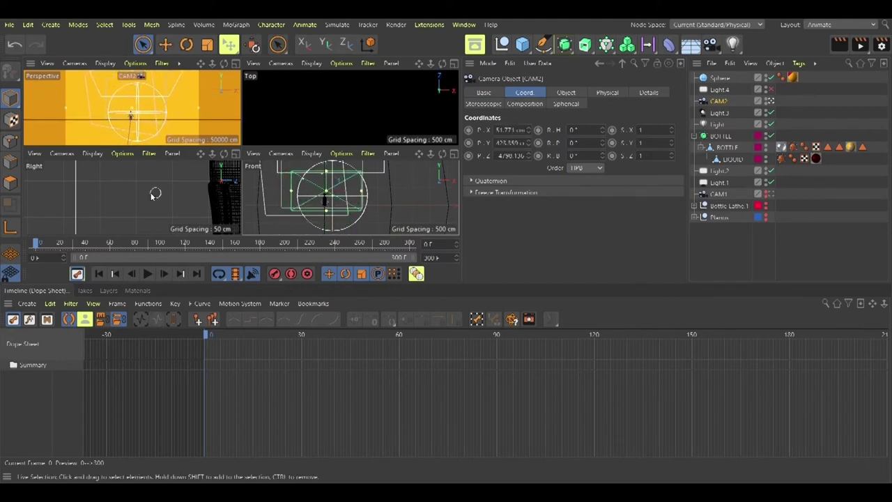
Step: Narrow CAM2's field of view around the bottle and align the camera with it at about X -11 cm, Y 179 cm
{"action": "scroll", "coordinate": [155, 195], "scroll_direction": "down", "scroll_amount": 5}
{"action": "left_click_drag", "start_coordinate": [115, 170], "coordinate": [106, 191]}
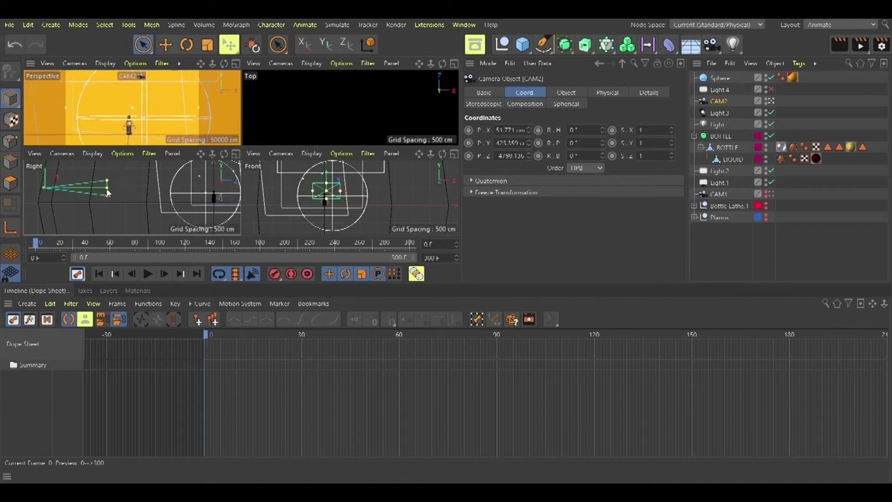
{"action": "left_click_drag", "start_coordinate": [47, 179], "coordinate": [46, 191]}
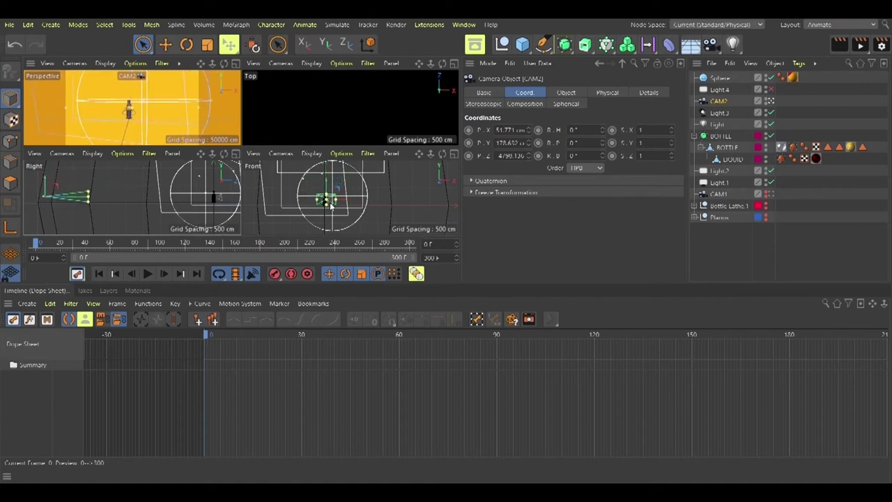
{"action": "left_click_drag", "start_coordinate": [339, 200], "coordinate": [343, 204]}
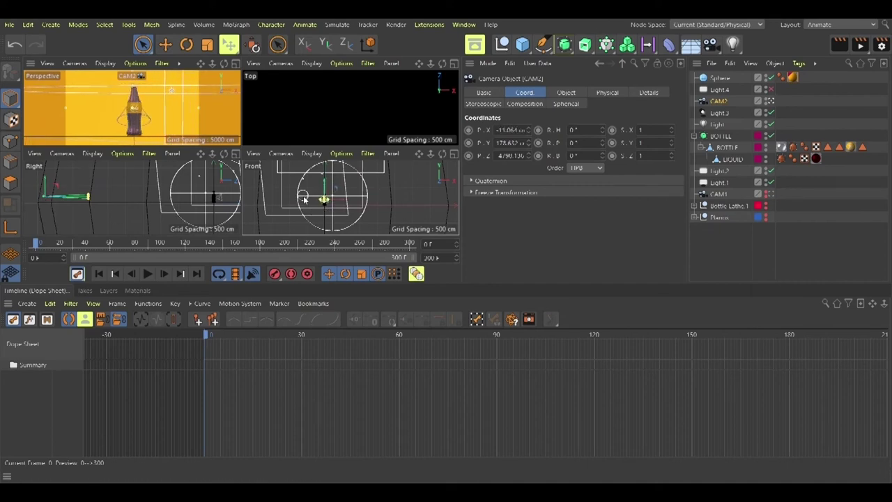
Step: Bring CAM2 closer to the bottle in the right view, to about Z -2106 cm, and record its key at frame 0
{"action": "left_click_drag", "start_coordinate": [44, 195], "coordinate": [125, 192]}
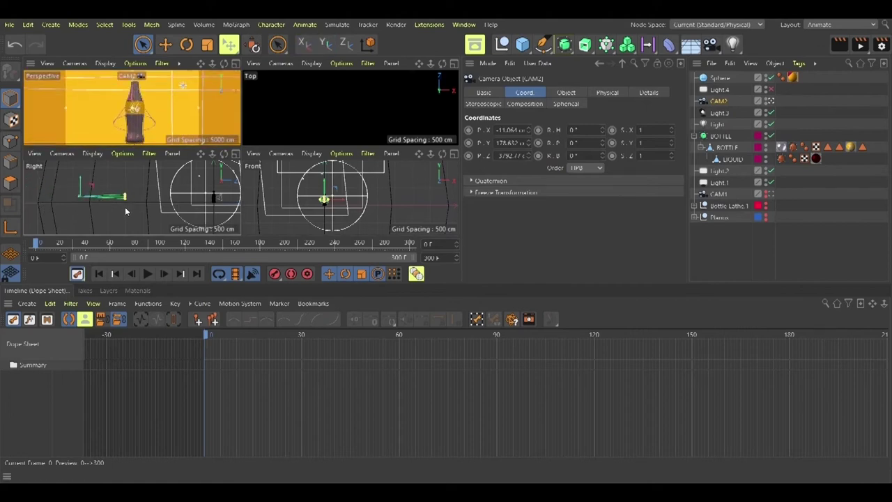
{"action": "left_click_drag", "start_coordinate": [137, 191], "coordinate": [136, 153]}
{"action": "scroll", "coordinate": [104, 210], "scroll_direction": "down", "scroll_amount": 3}
{"action": "left_click_drag", "start_coordinate": [74, 200], "coordinate": [177, 208]}
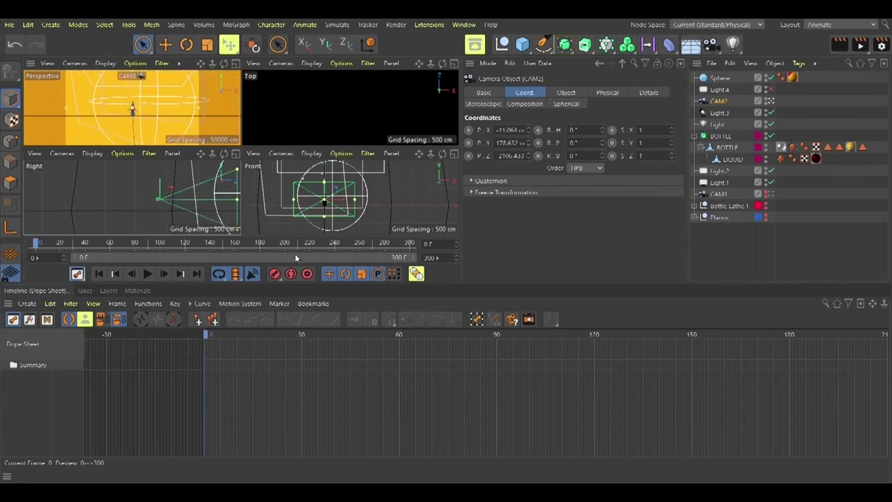
{"action": "left_click", "coordinate": [274, 274]}
{"action": "left_click", "coordinate": [402, 335]}
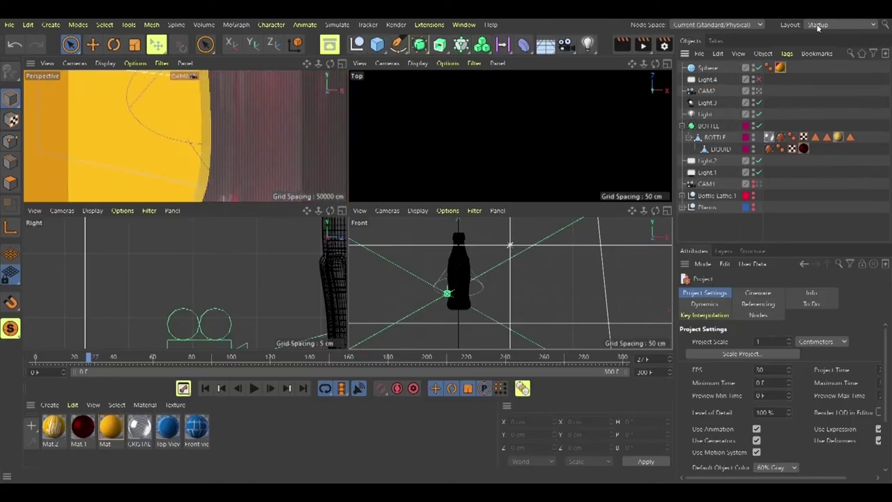
Step: Switch to the Animate layout, then select CAM2 and delete its existing keyframes
{"action": "left_click", "coordinate": [836, 24]}
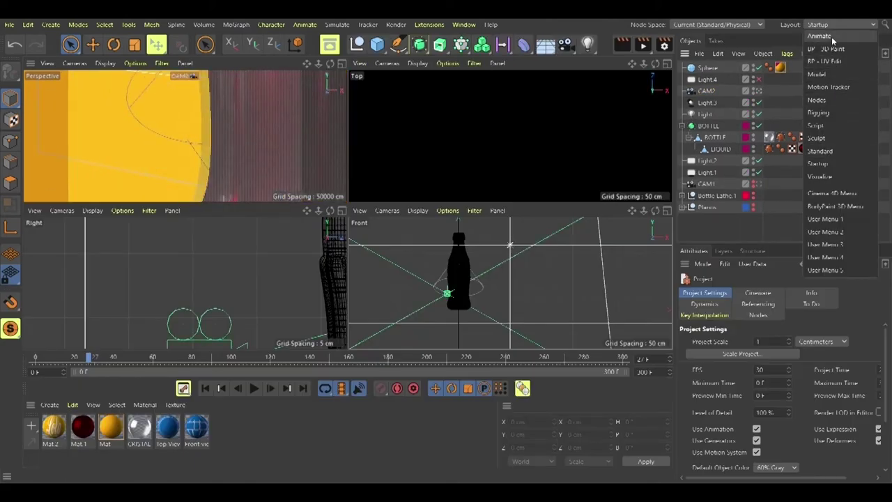
{"action": "left_click", "coordinate": [823, 36]}
{"action": "scroll", "coordinate": [336, 209], "scroll_direction": "down", "scroll_amount": 4}
{"action": "scroll", "coordinate": [336, 209], "scroll_direction": "up", "scroll_amount": 4}
{"action": "left_click", "coordinate": [309, 205]}
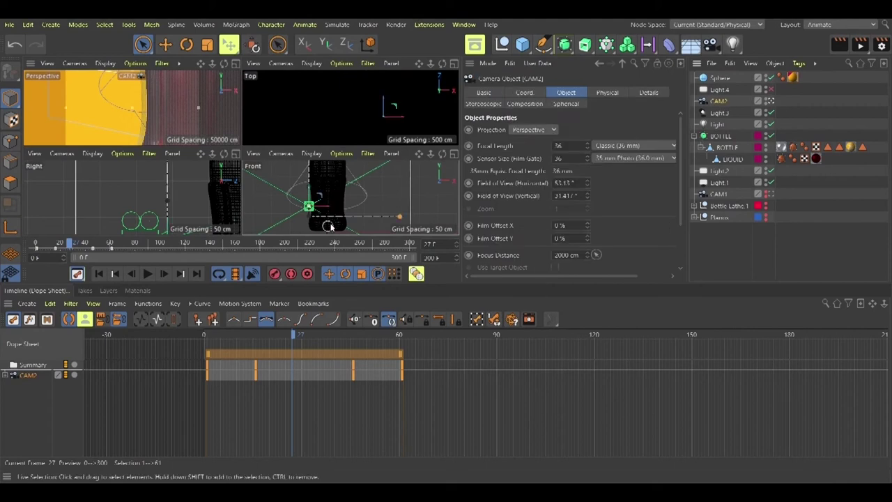
{"action": "key", "text": "Delete"}
{"action": "left_click_drag", "start_coordinate": [290, 333], "coordinate": [205, 337]}
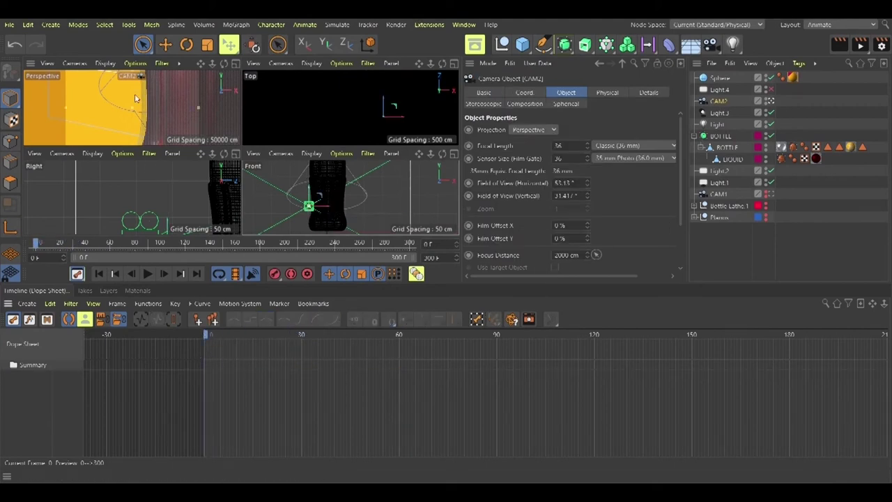
Step: Record a CAM2 key at frame 60 and narrow its field of view until the bottle fills the frame
{"action": "scroll", "coordinate": [136, 99], "scroll_direction": "down", "scroll_amount": 6}
{"action": "scroll", "coordinate": [136, 105], "scroll_direction": "up", "scroll_amount": 4}
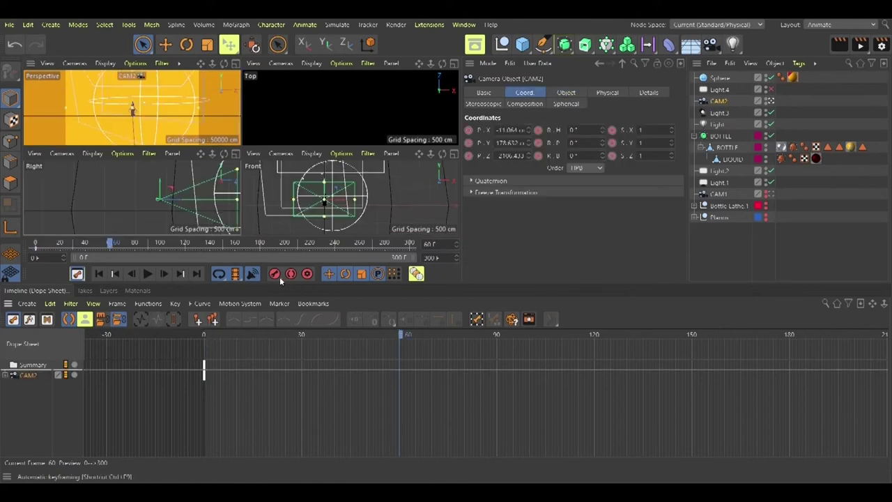
{"action": "left_click", "coordinate": [276, 274]}
{"action": "left_click_drag", "start_coordinate": [239, 170], "coordinate": [237, 197]}
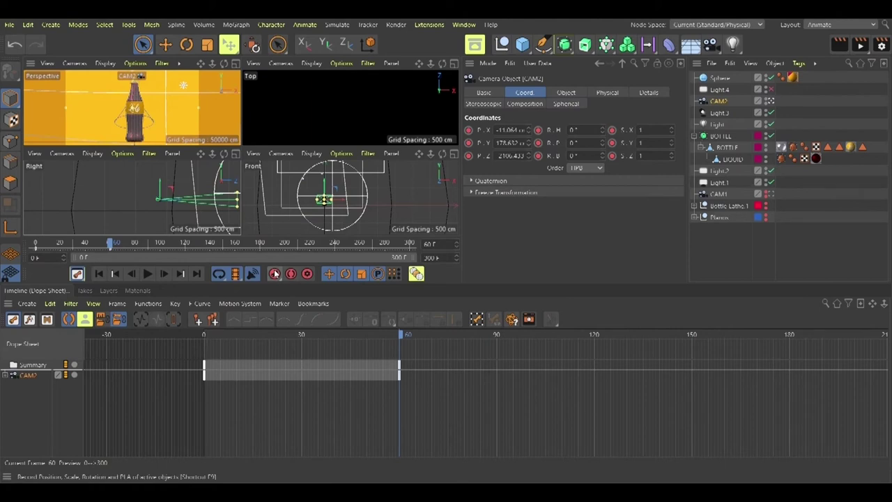
Step: Widen CAM2's field of view at frame 0 to a focal length of about 27.7 mm and key its lens properties
{"action": "left_click_drag", "start_coordinate": [403, 336], "coordinate": [175, 344]}
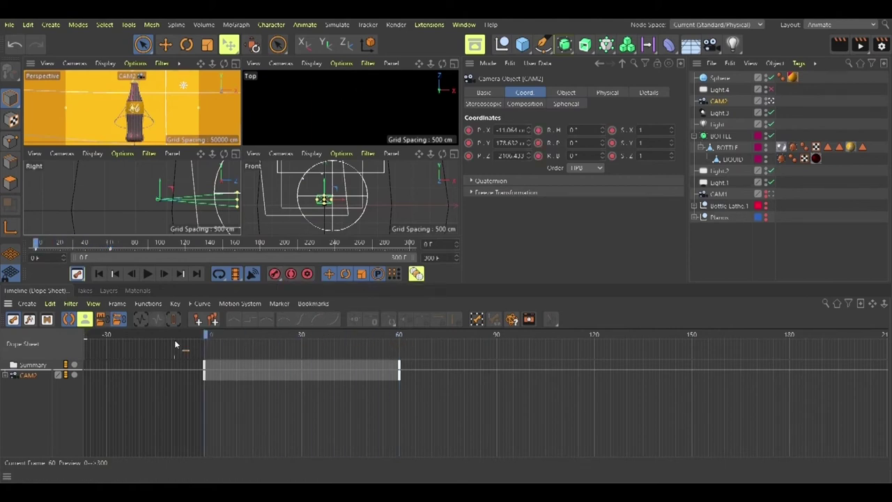
{"action": "left_click_drag", "start_coordinate": [237, 211], "coordinate": [235, 230]}
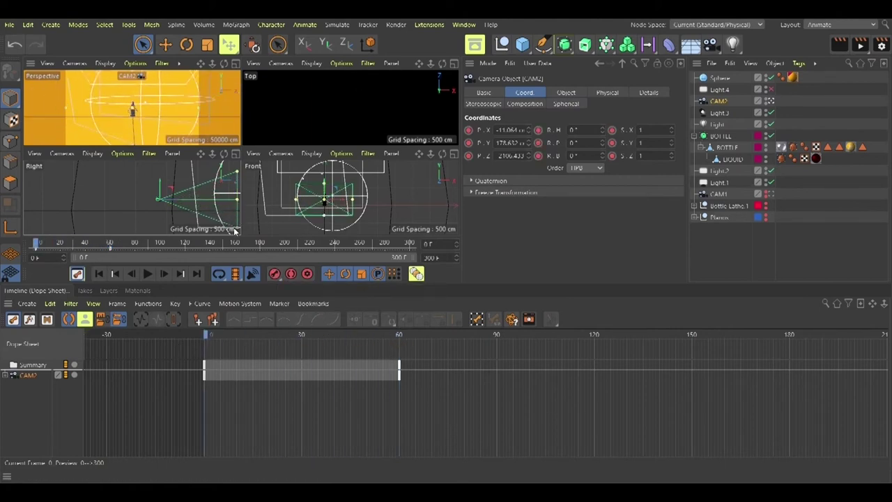
{"action": "left_click", "coordinate": [566, 92]}
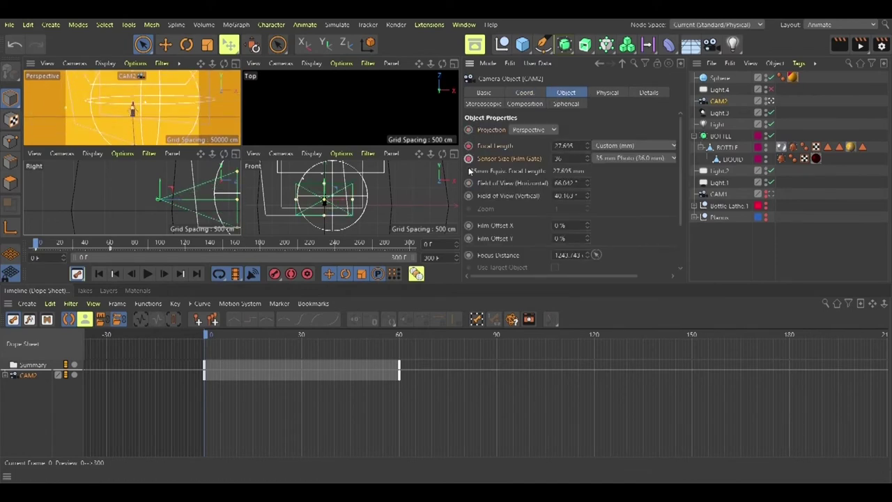
Step: Key CAM2's narrowed field of view at frame 60 with a focal length of about 110 mm, and show the F-curves
{"action": "left_click_drag", "start_coordinate": [211, 341], "coordinate": [401, 336]}
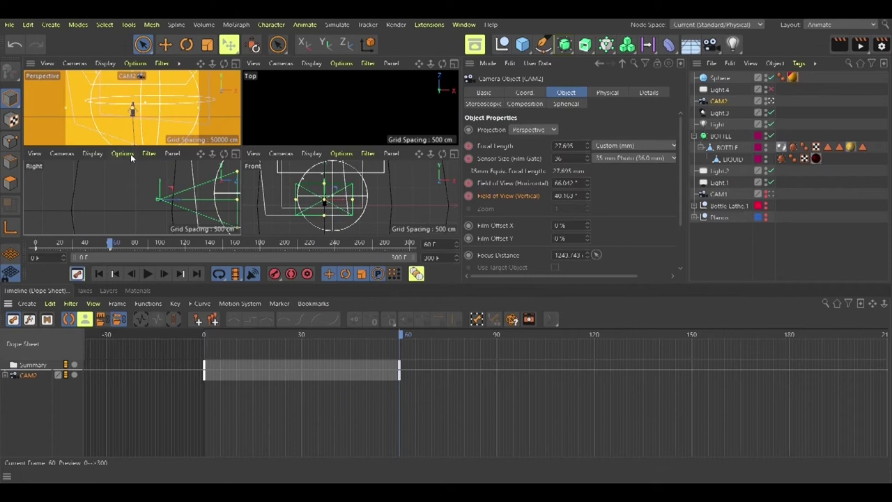
{"action": "left_click_drag", "start_coordinate": [237, 172], "coordinate": [237, 190]}
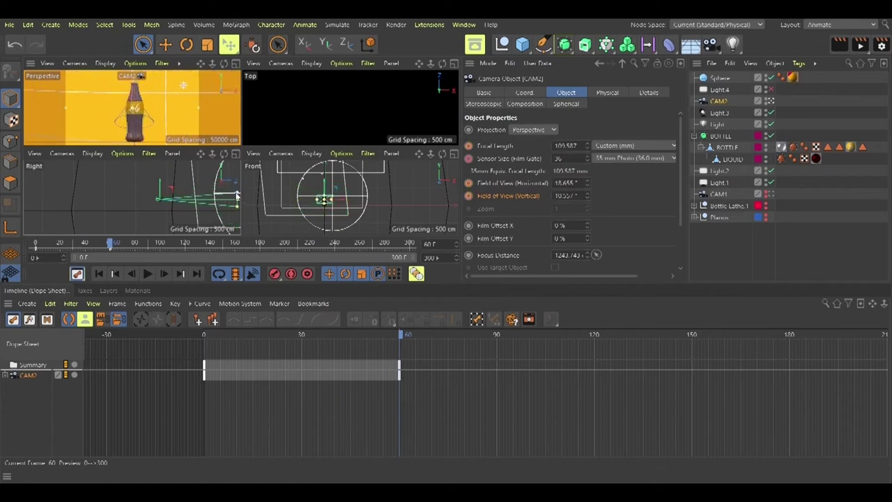
{"action": "left_click_drag", "start_coordinate": [400, 336], "coordinate": [207, 329]}
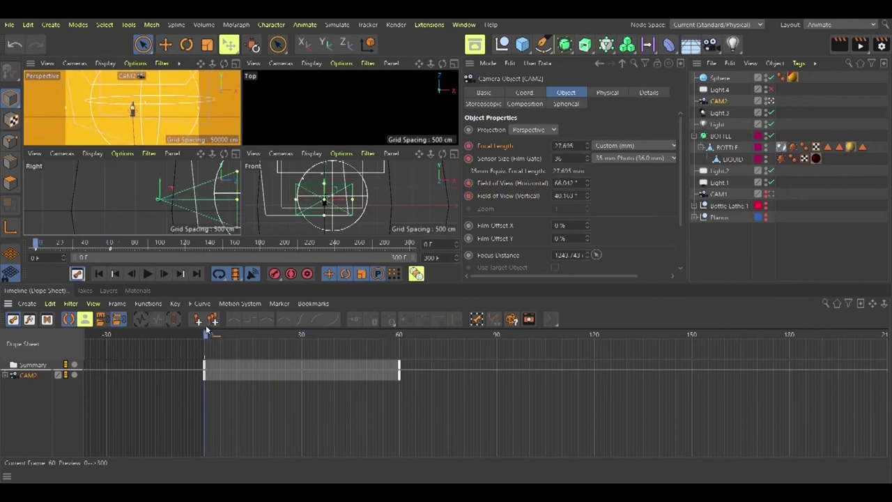
{"action": "left_click", "coordinate": [31, 320]}
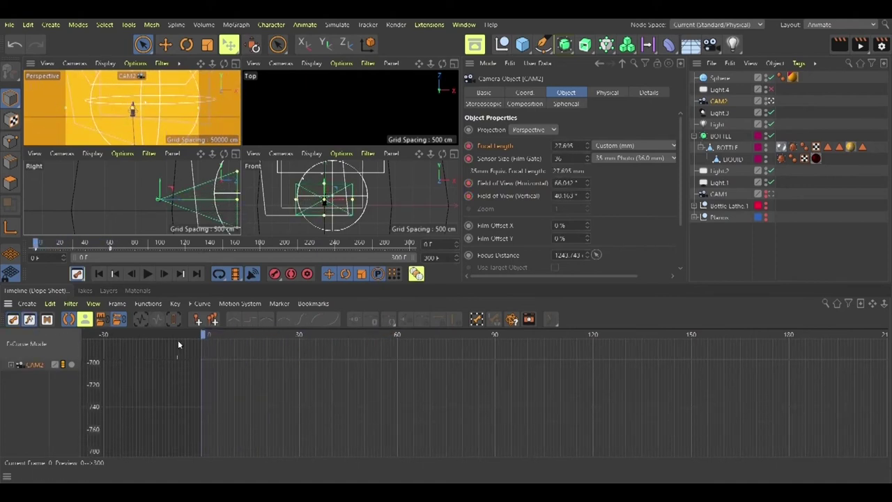
Step: Set the render output's file name to "Take 6" in the save settings
{"action": "left_click", "coordinate": [882, 45]}
{"action": "left_click", "coordinate": [424, 92]}
{"action": "left_click", "coordinate": [594, 103]}
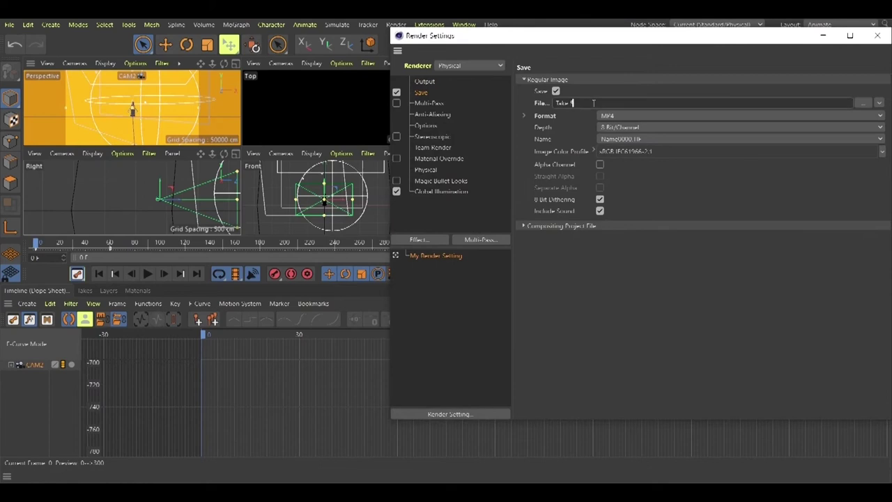
{"action": "left_click", "coordinate": [877, 35]}
Step: Check the render's Multi-Pass and Output settings, return the timeline to the dope sheet, and render to the Picture Viewer
{"action": "left_click", "coordinate": [882, 46]}
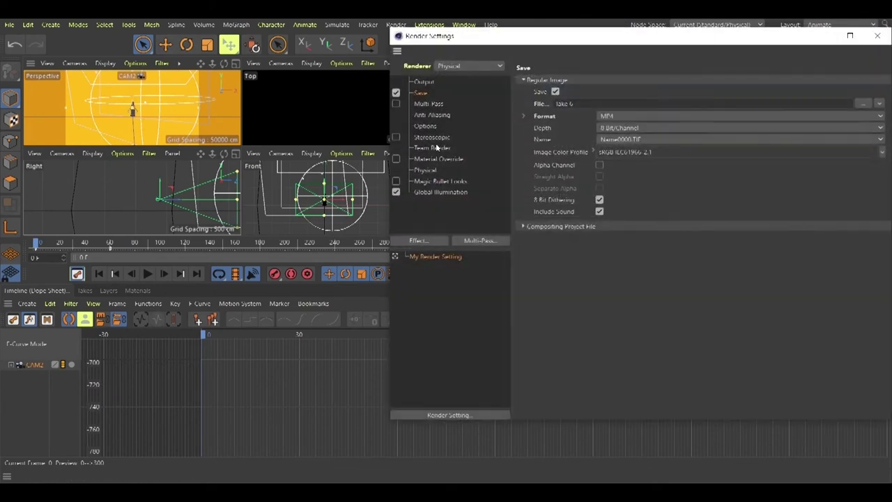
{"action": "left_click", "coordinate": [433, 105]}
{"action": "left_click", "coordinate": [426, 82]}
{"action": "left_click", "coordinate": [878, 35]}
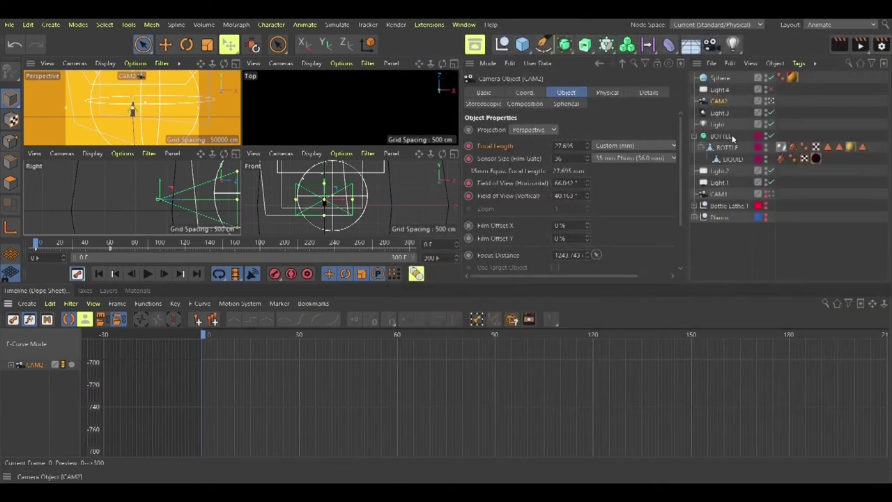
{"action": "key", "text": "Tab"}
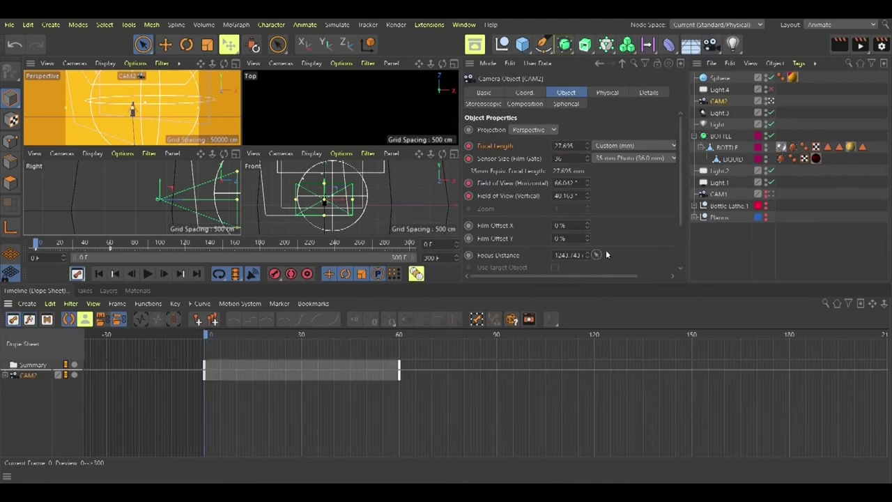
{"action": "left_click", "coordinate": [861, 45]}
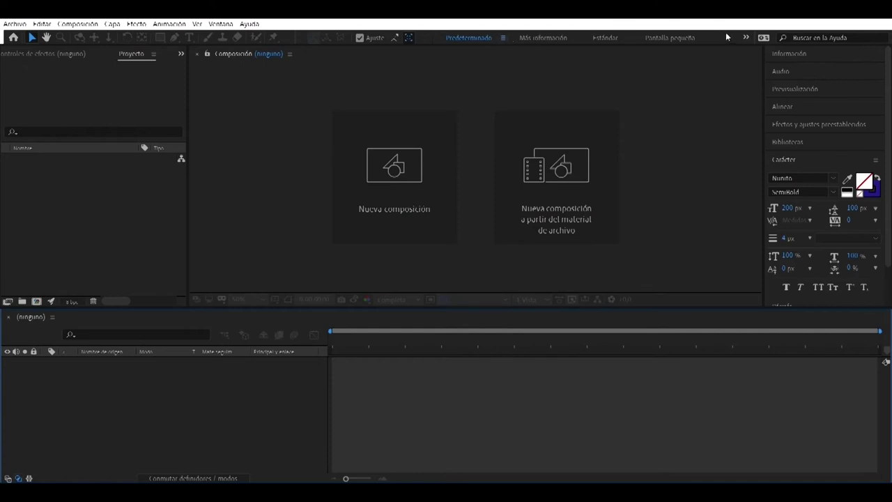
Step: Switch to After Effects, close the Content-Aware Fill (Relleno según el contenido) panel and collapse the Tracker (Rastreador) panel
{"action": "left_click", "coordinate": [746, 37]}
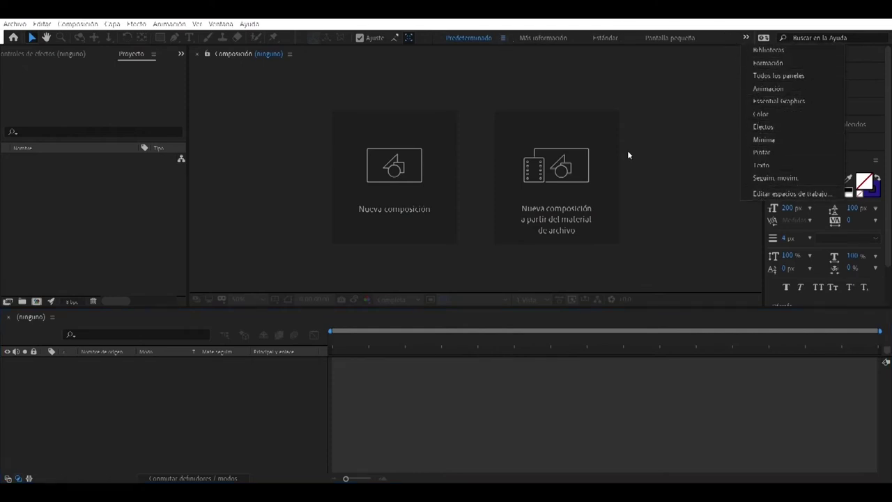
{"action": "left_click", "coordinate": [244, 85]}
{"action": "left_click", "coordinate": [220, 24]}
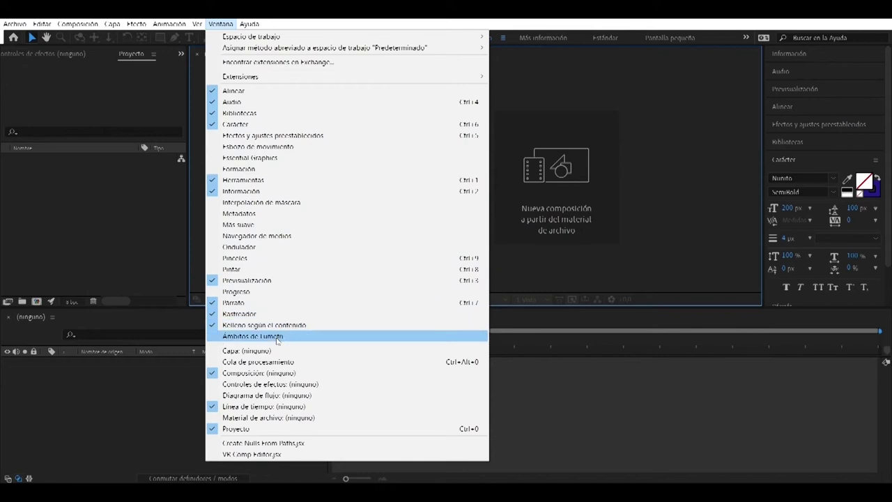
{"action": "left_click", "coordinate": [279, 325]}
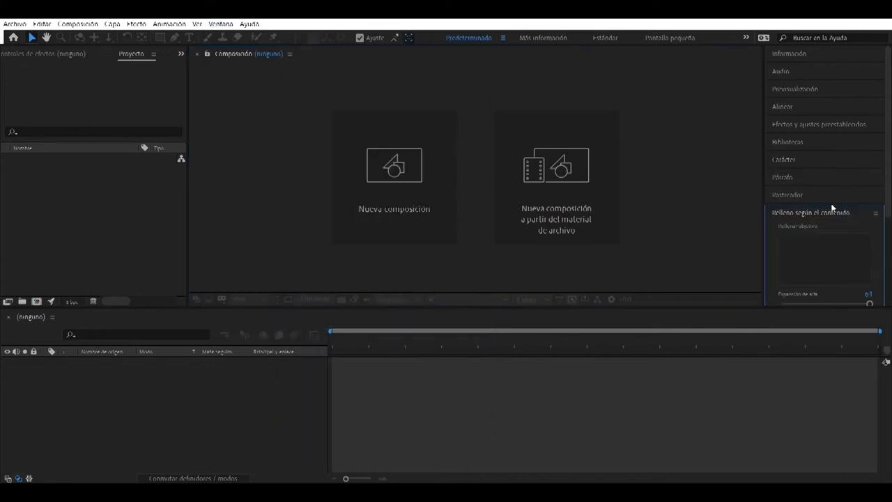
{"action": "left_click", "coordinate": [876, 212]}
{"action": "left_click", "coordinate": [805, 216]}
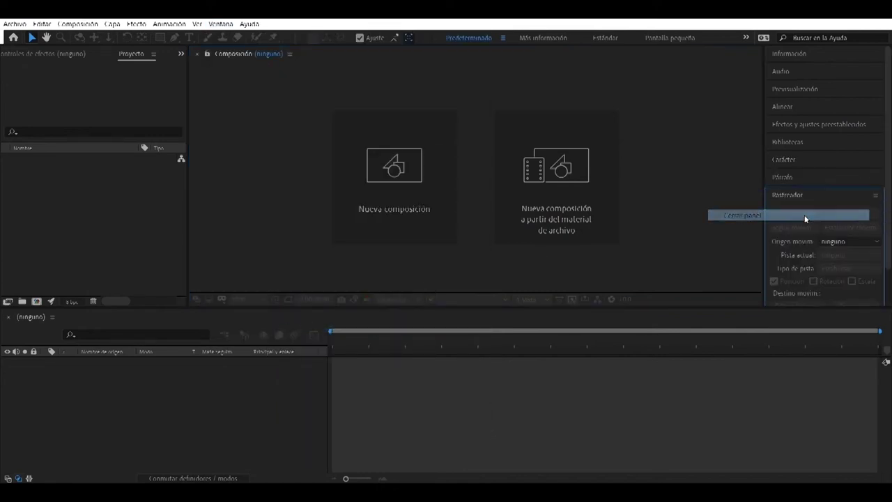
{"action": "left_click", "coordinate": [806, 202]}
{"action": "left_click", "coordinate": [690, 240]}
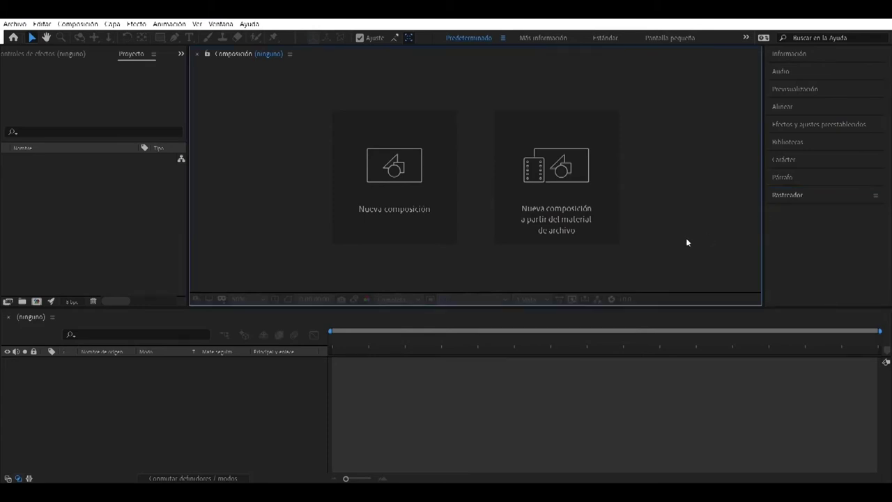
Step: Import the six clips Take 4 to Take 9 from the Tomas folder into the project, and select Take 4.mp4
{"action": "left_click", "coordinate": [91, 241]}
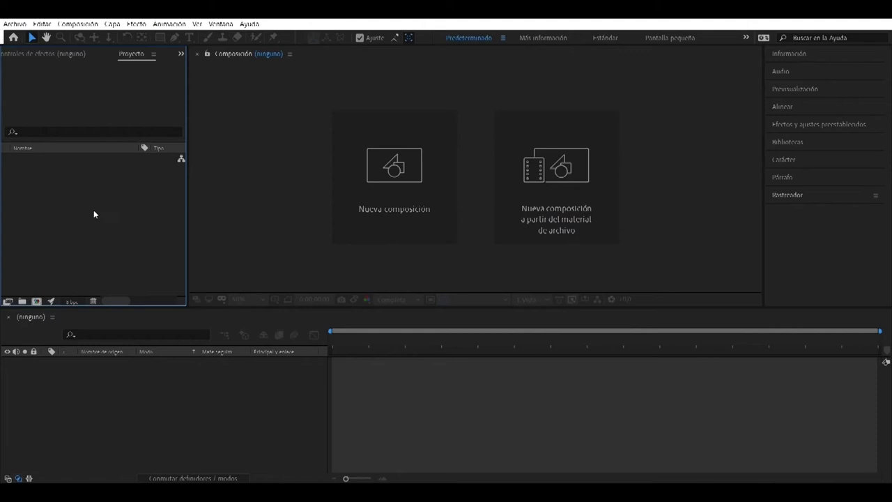
{"action": "double_click", "coordinate": [93, 211]}
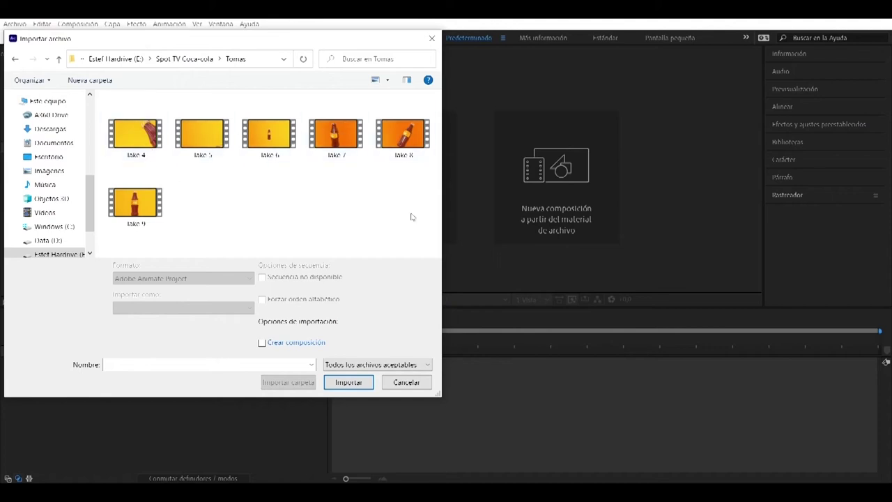
{"action": "left_click_drag", "start_coordinate": [418, 230], "coordinate": [127, 110]}
{"action": "left_click", "coordinate": [333, 384]}
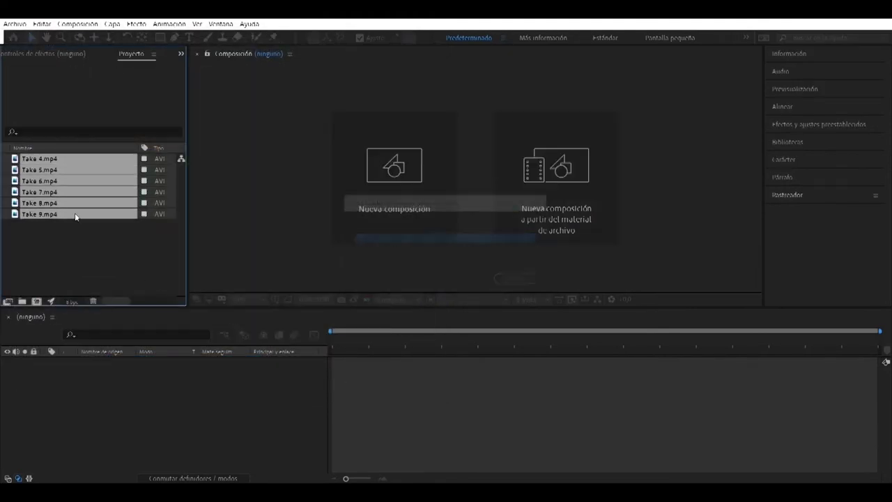
{"action": "left_click", "coordinate": [84, 260]}
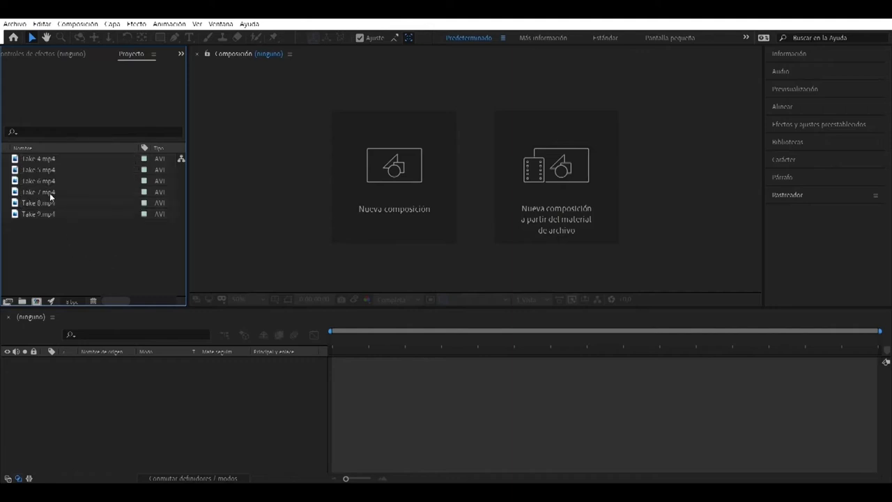
{"action": "left_click", "coordinate": [29, 159]}
{"action": "left_click_drag", "start_coordinate": [60, 159], "coordinate": [40, 147]}
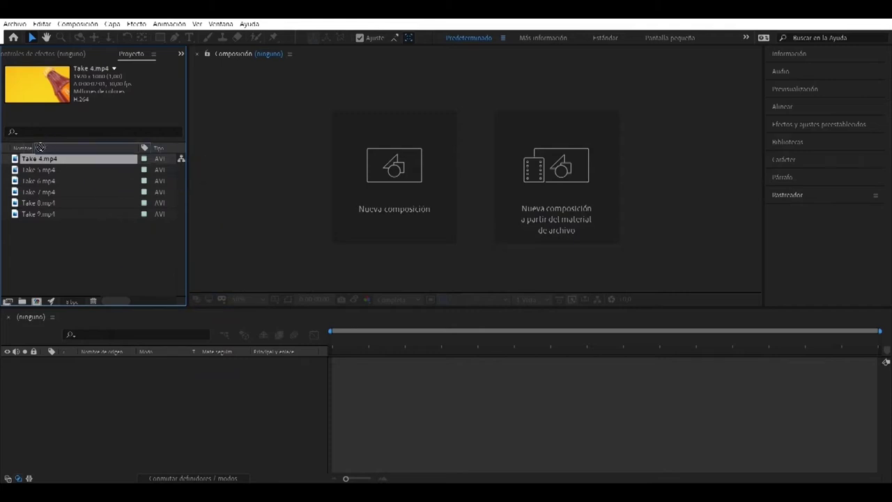
{"action": "left_click", "coordinate": [168, 395]}
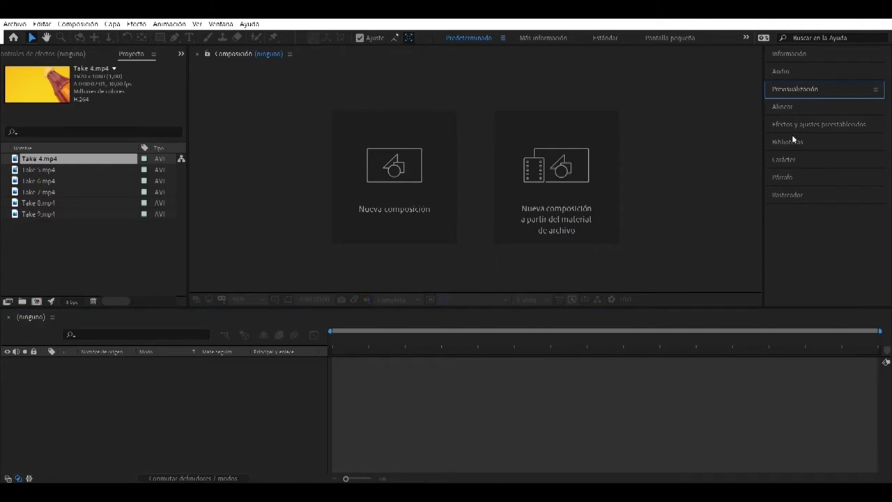
Step: Examine the options in the Effects and Presets, Preview, Paragraph, Align and Character panels
{"action": "left_click", "coordinate": [793, 125]}
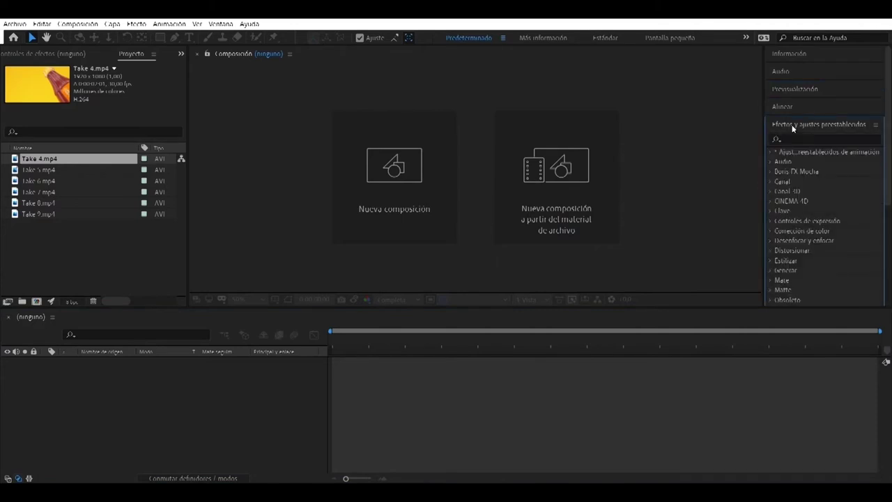
{"action": "scroll", "coordinate": [784, 161], "scroll_direction": "down", "scroll_amount": 4}
{"action": "scroll", "coordinate": [804, 161], "scroll_direction": "up", "scroll_amount": 2}
{"action": "left_click", "coordinate": [797, 125]}
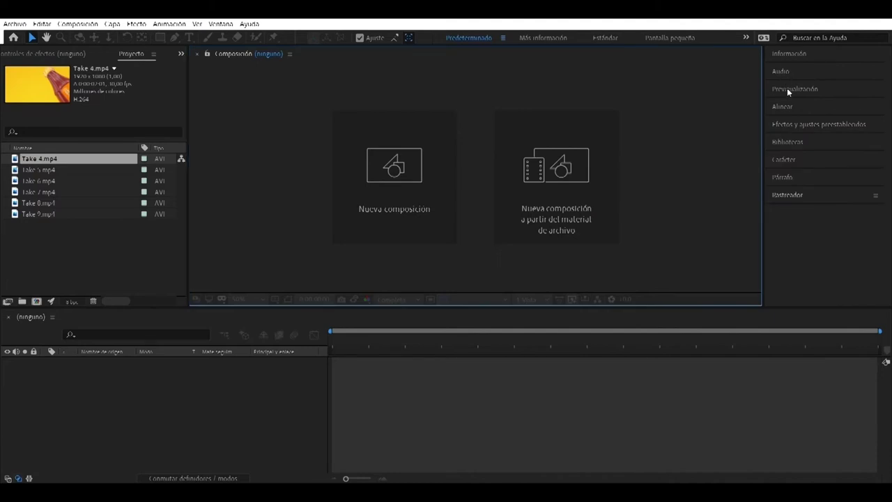
{"action": "left_click", "coordinate": [787, 88]}
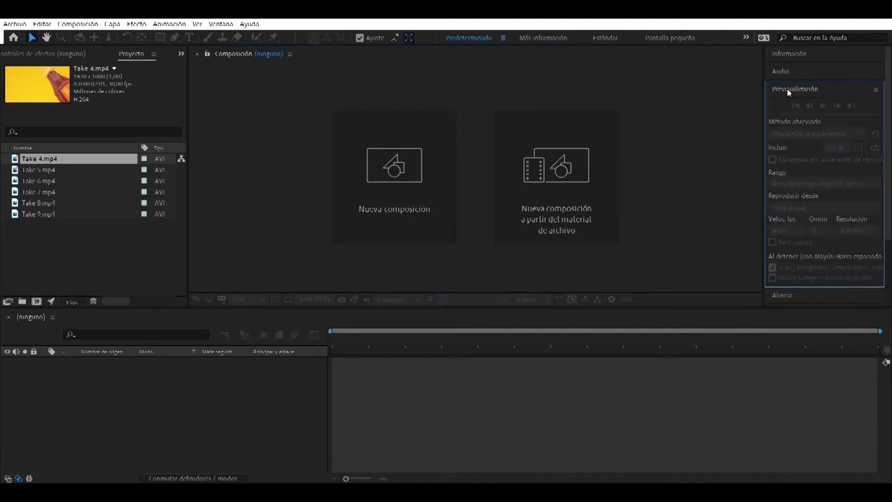
{"action": "double_click", "coordinate": [842, 88]}
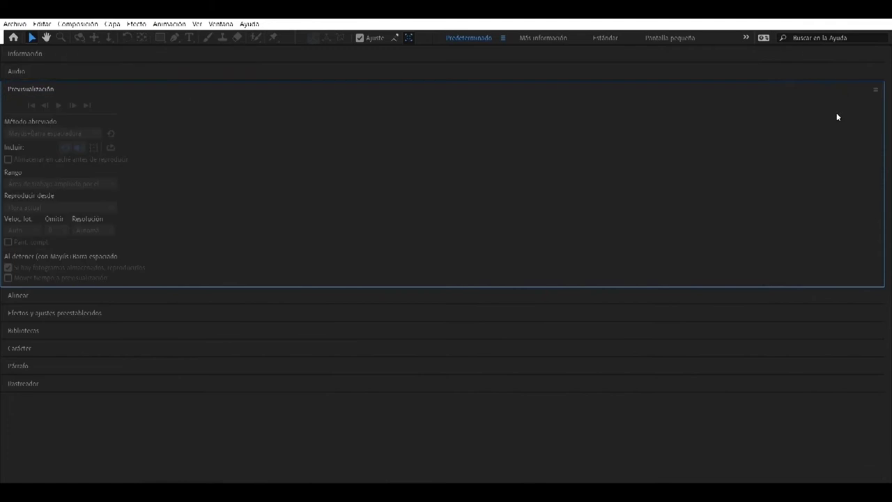
{"action": "double_click", "coordinate": [43, 89]}
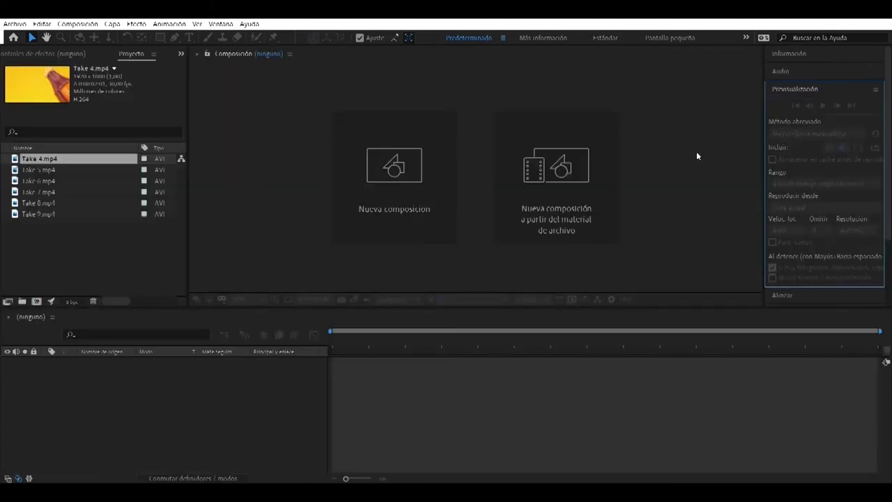
{"action": "left_click", "coordinate": [789, 89]}
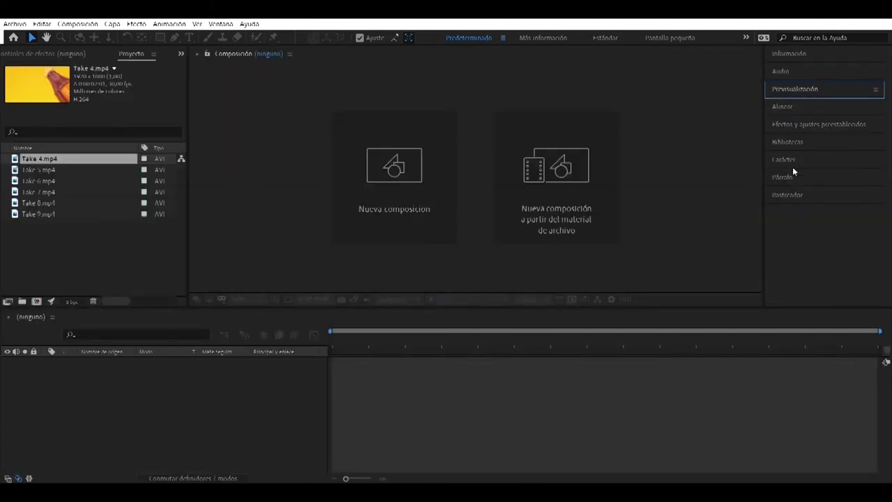
{"action": "left_click", "coordinate": [791, 179]}
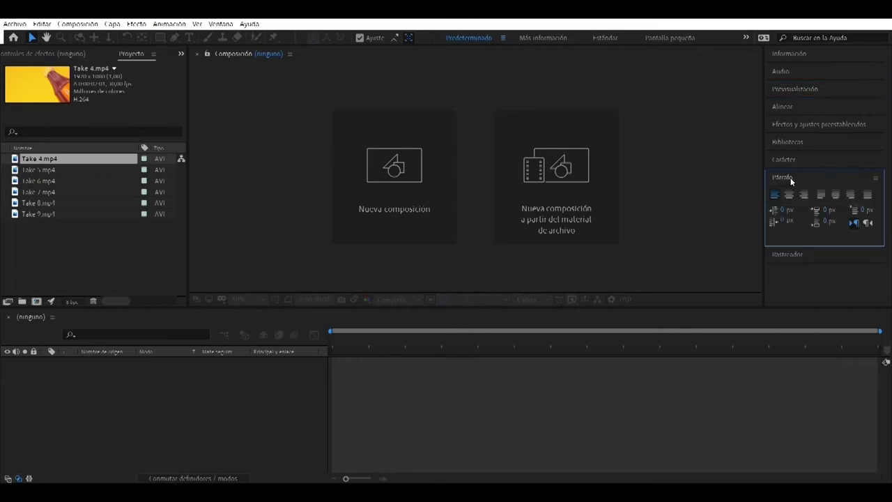
{"action": "left_click", "coordinate": [786, 106]}
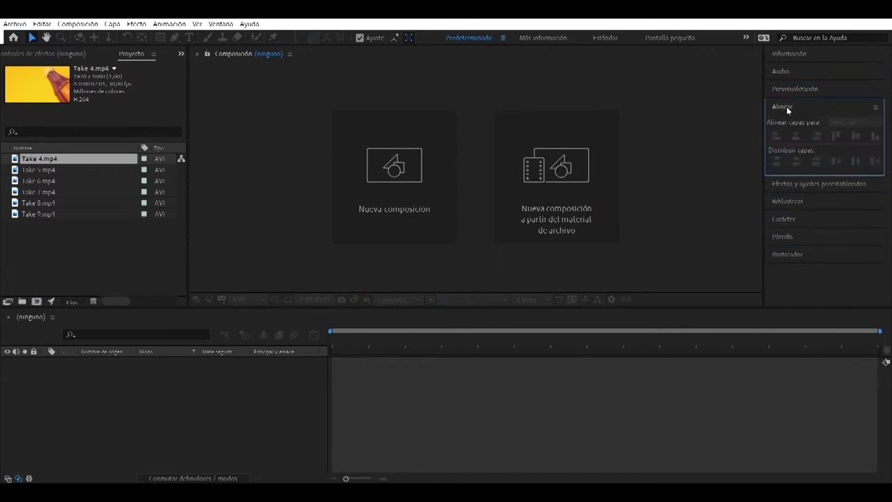
{"action": "left_click", "coordinate": [793, 218]}
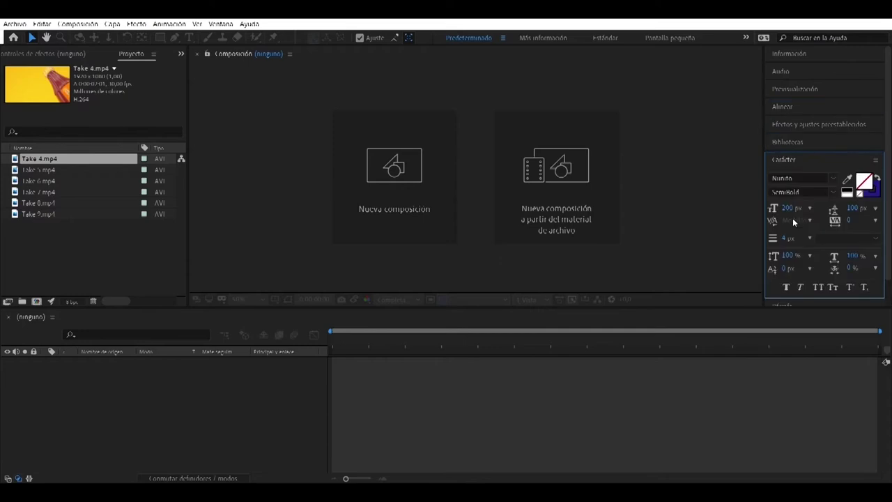
{"action": "left_click", "coordinate": [784, 160]}
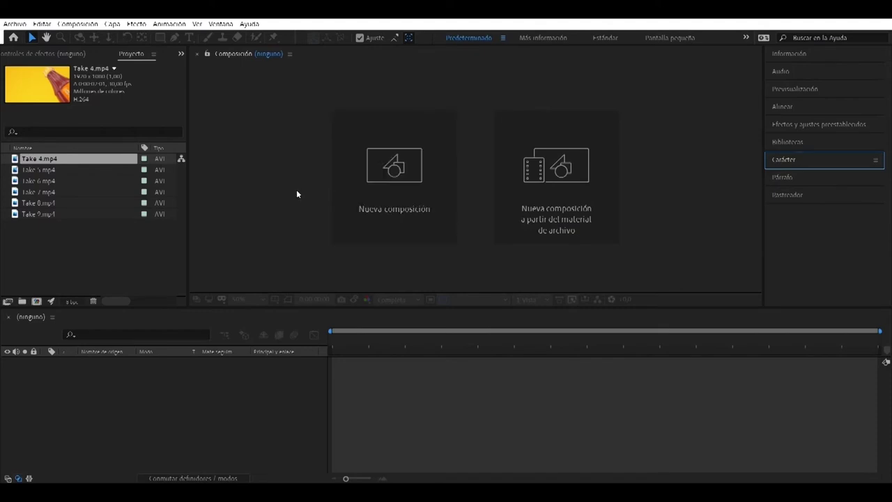
Step: Start a new composition named SC_001 and set its height to 1000 px
{"action": "left_click", "coordinate": [358, 172]}
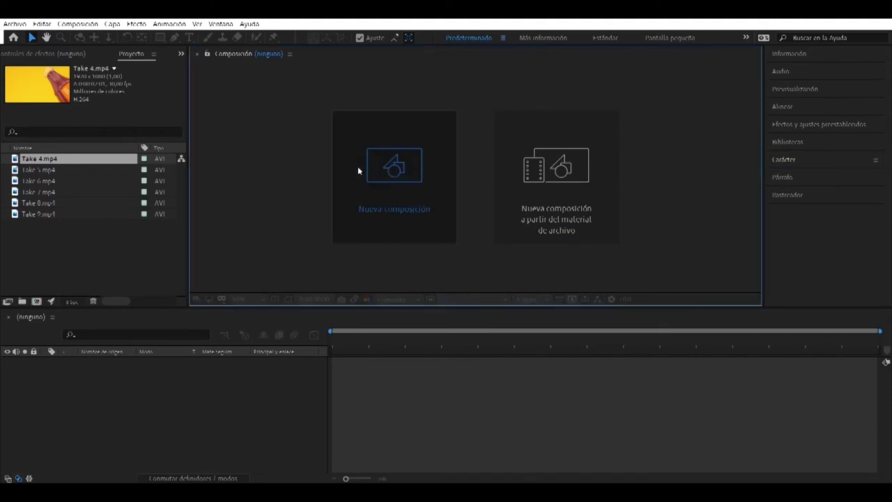
{"action": "left_click_drag", "start_coordinate": [343, 101], "coordinate": [464, 80]}
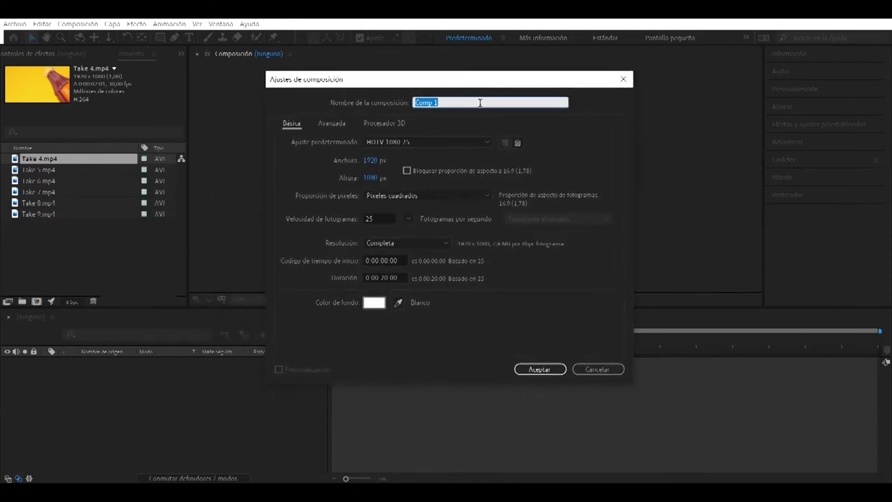
{"action": "type", "text": "SC_001"}
{"action": "left_click", "coordinate": [396, 149]}
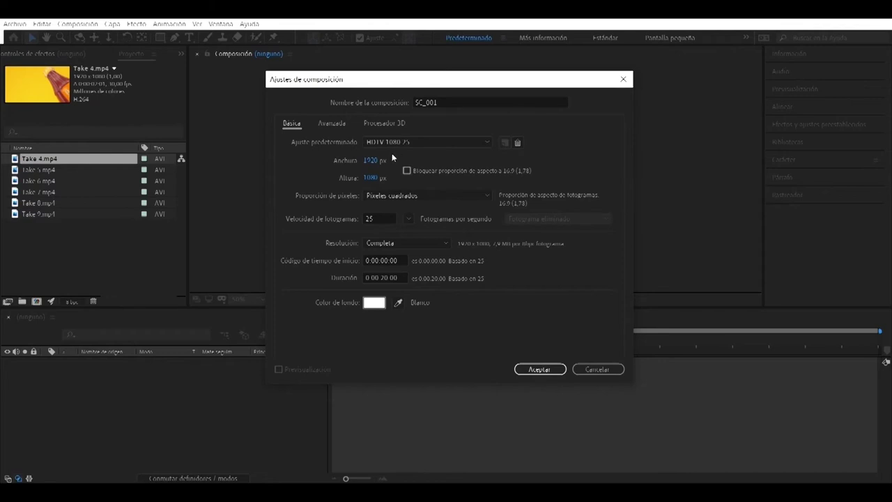
{"action": "left_click", "coordinate": [374, 179]}
{"action": "type", "text": "1000"}
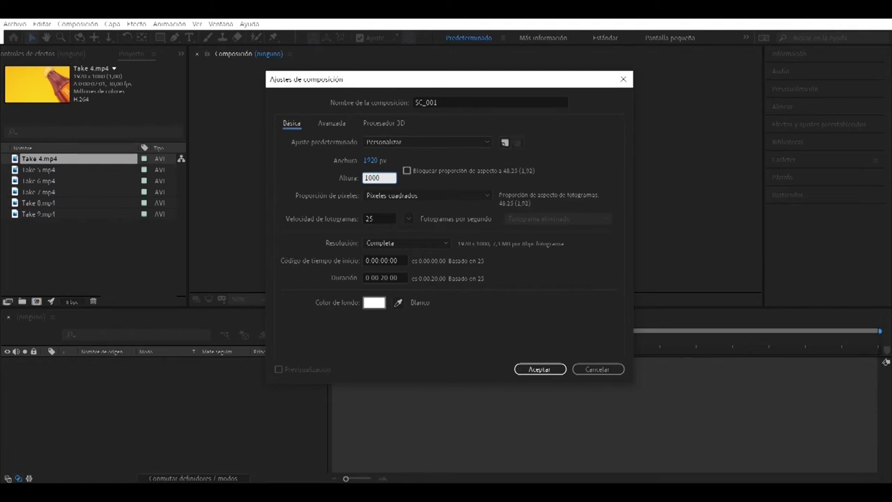
{"action": "left_click", "coordinate": [498, 188]}
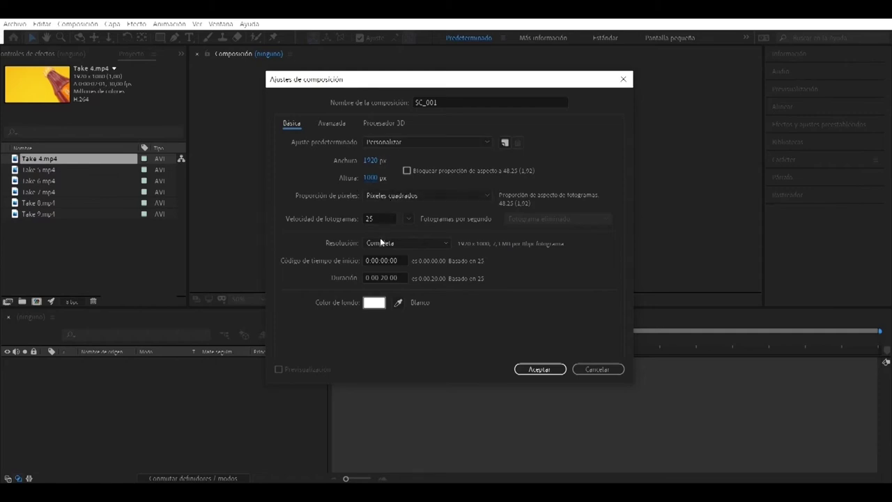
Step: Set the new composition's duration to 0:00:05:00 and create it
{"action": "double_click", "coordinate": [381, 277]}
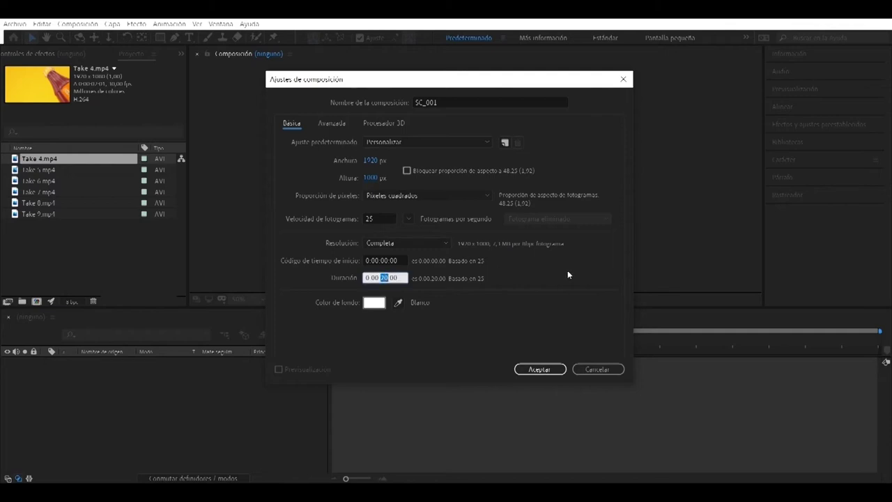
{"action": "type", "text": "5:0"}
{"action": "left_click", "coordinate": [398, 303]}
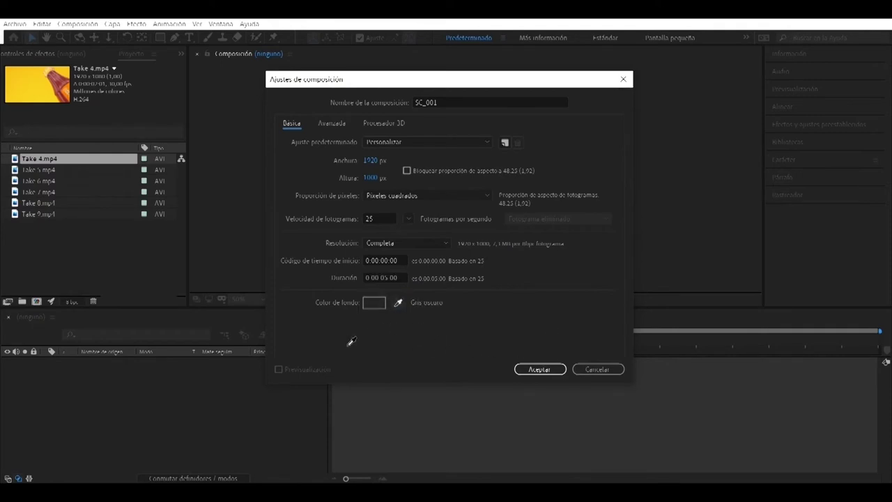
{"action": "left_click", "coordinate": [518, 345]}
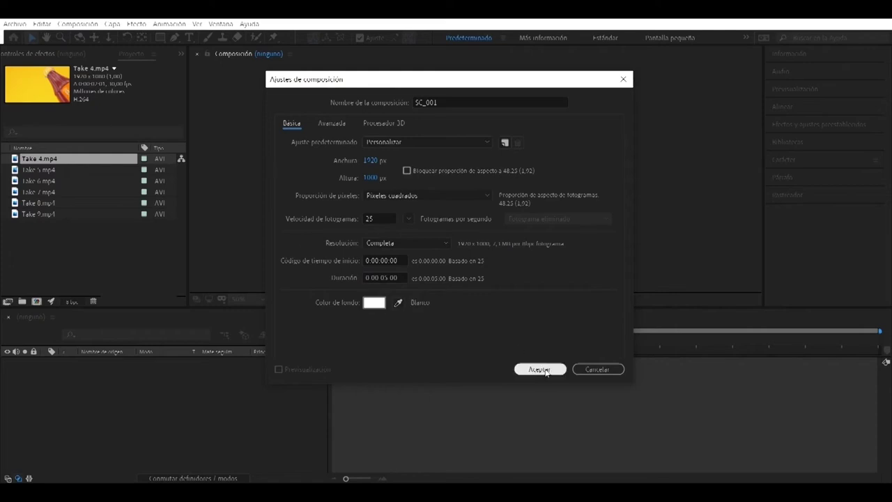
{"action": "left_click", "coordinate": [541, 370]}
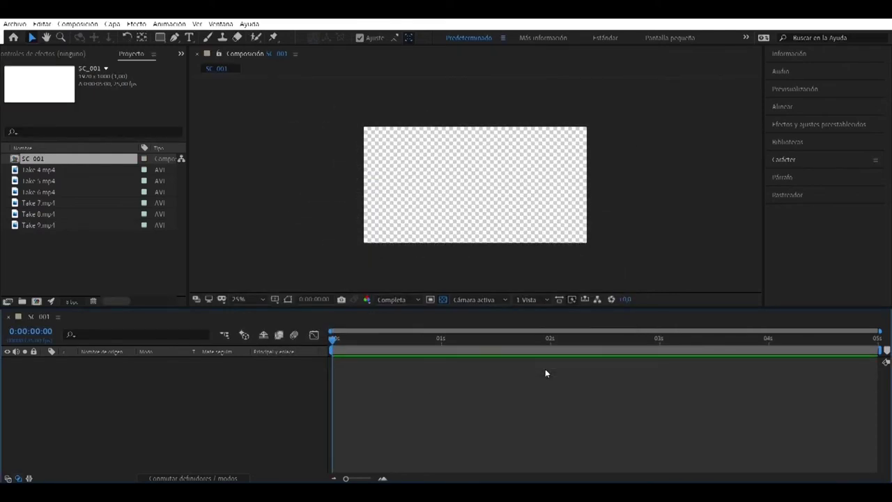
Step: Add a shape layer to SC_001 and draw a five-pointed star overlapping the frame's upper-left corner
{"action": "right_click", "coordinate": [149, 400]}
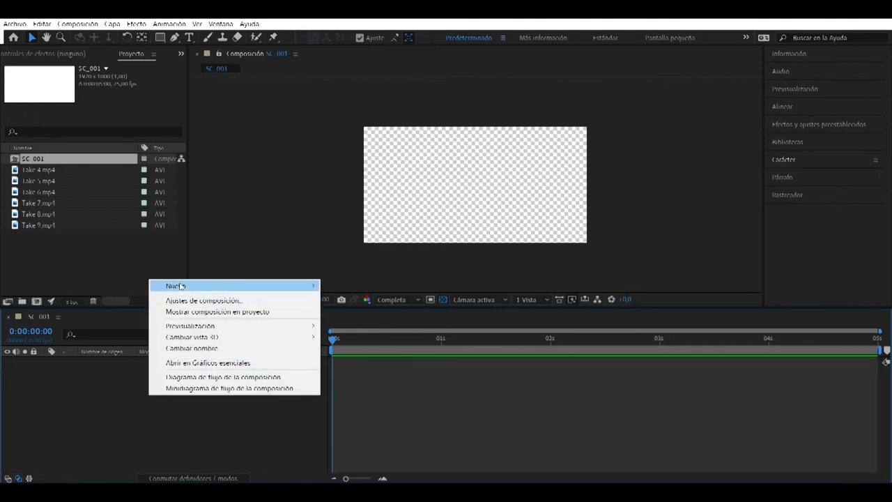
{"action": "mouse_move", "coordinate": [180, 286]}
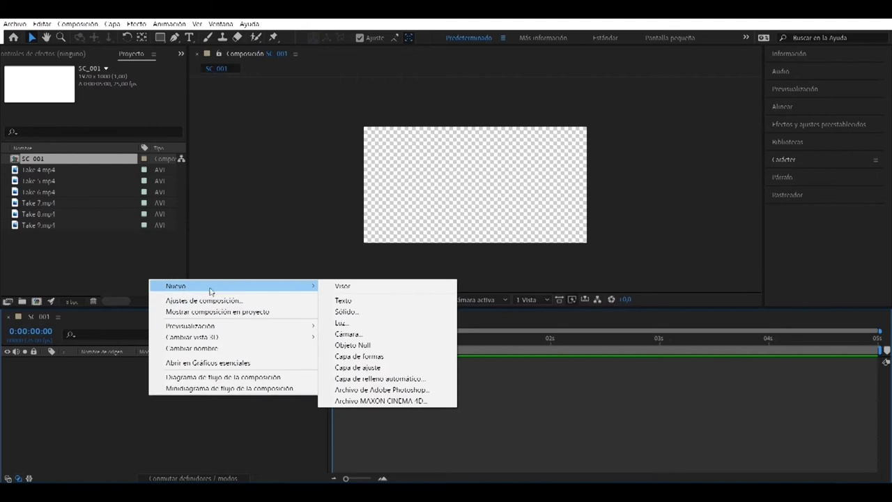
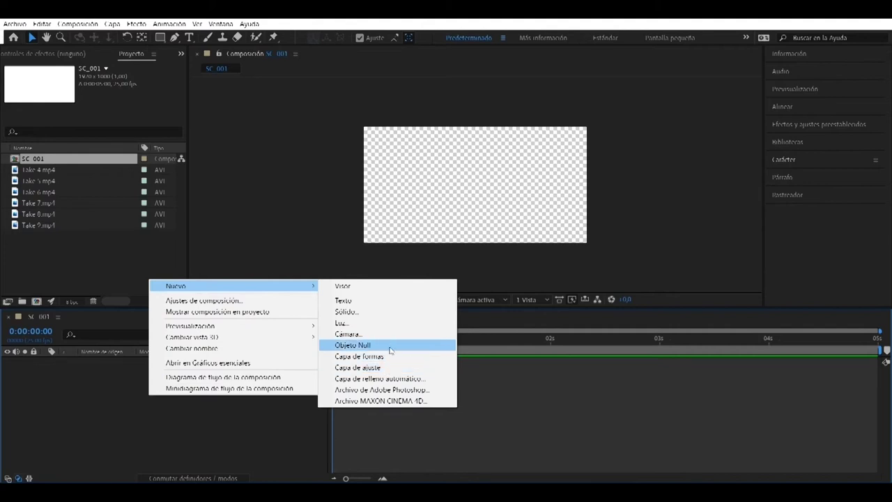
{"action": "left_click", "coordinate": [395, 357]}
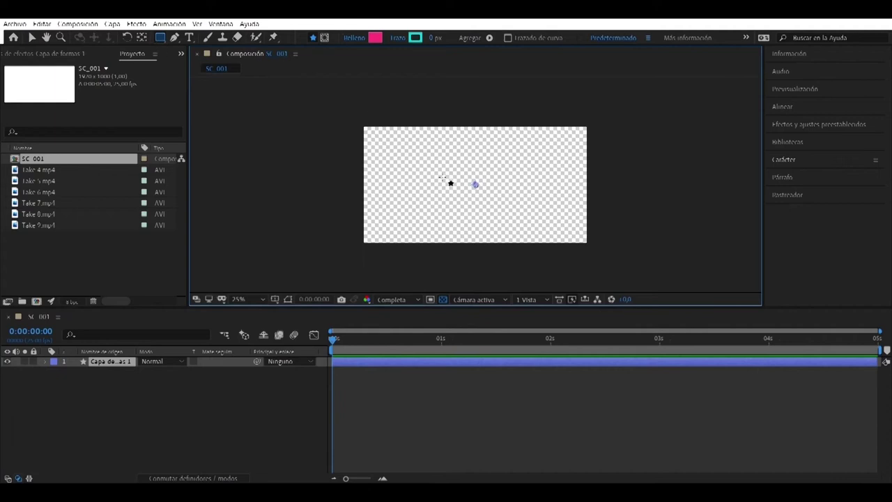
{"action": "left_click", "coordinate": [160, 38]}
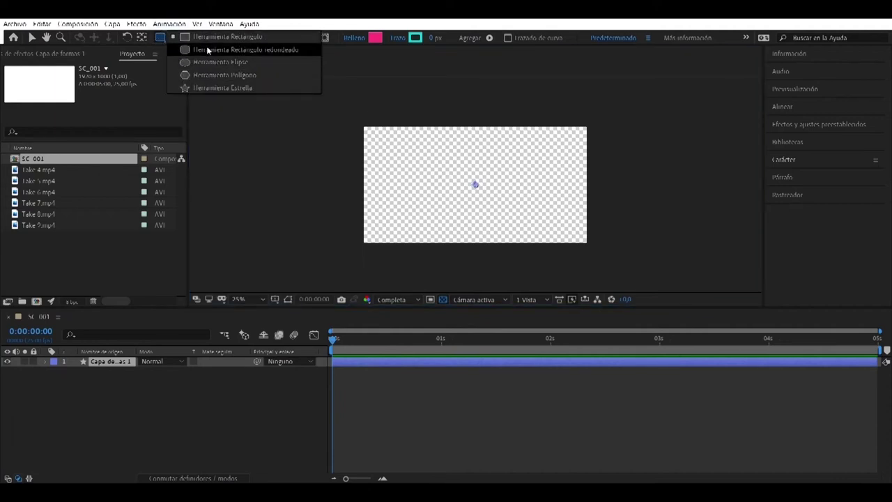
{"action": "left_click", "coordinate": [218, 88]}
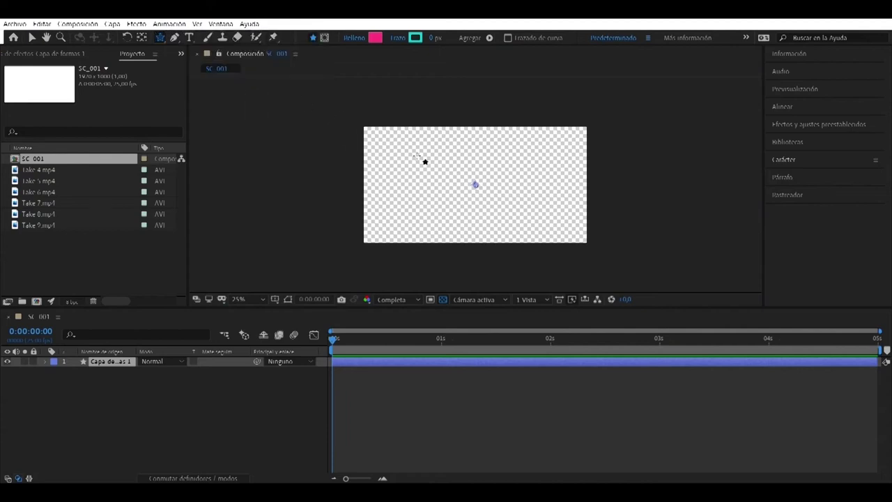
{"action": "left_click_drag", "start_coordinate": [406, 146], "coordinate": [401, 82]}
Step: Draw a rounded rectangle in the frame's lower-right area on the same shape layer and select its entry in the layer contents
{"action": "left_click", "coordinate": [161, 37]}
{"action": "left_click", "coordinate": [186, 51]}
{"action": "left_click_drag", "start_coordinate": [500, 172], "coordinate": [589, 235]}
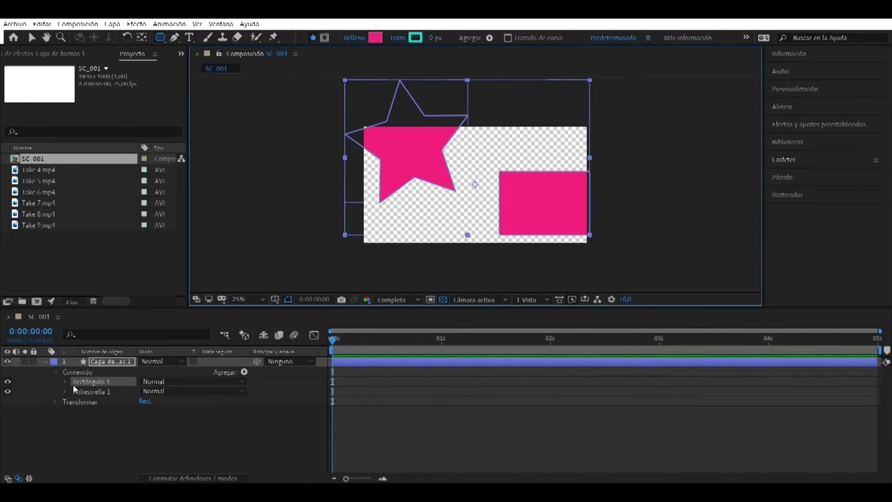
{"action": "left_click", "coordinate": [86, 400]}
{"action": "left_click", "coordinate": [89, 383]}
{"action": "left_click", "coordinate": [87, 393]}
{"action": "left_click", "coordinate": [88, 382]}
Step: Enlarge the rounded rectangle past the frame's lower-right corner, and delete the whole shape layer
{"action": "left_click", "coordinate": [32, 38]}
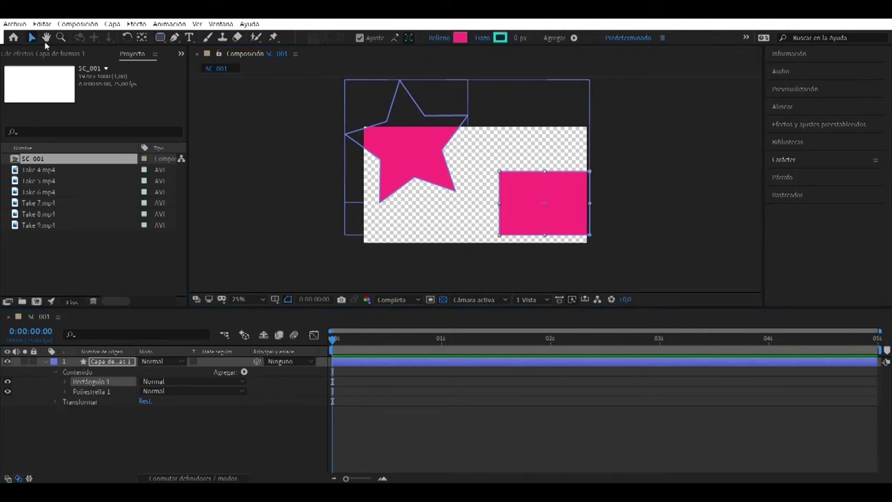
{"action": "left_click_drag", "start_coordinate": [589, 237], "coordinate": [645, 261]}
{"action": "left_click", "coordinate": [656, 210]}
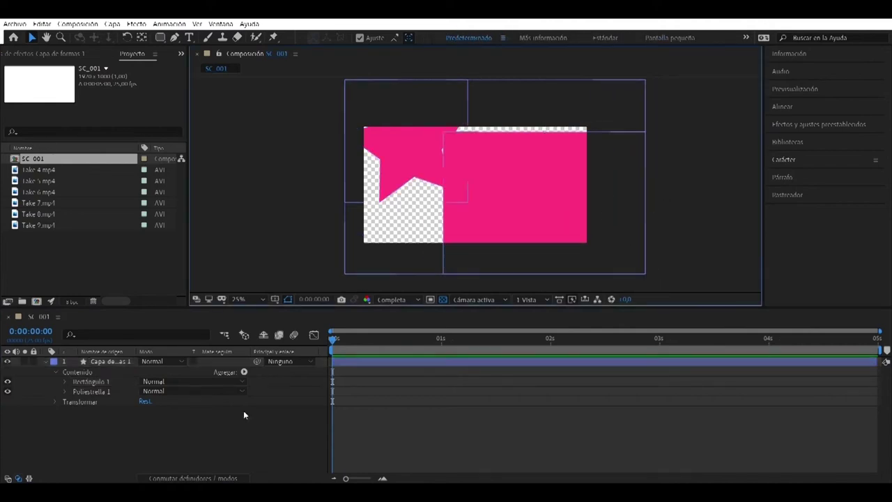
{"action": "left_click", "coordinate": [111, 362]}
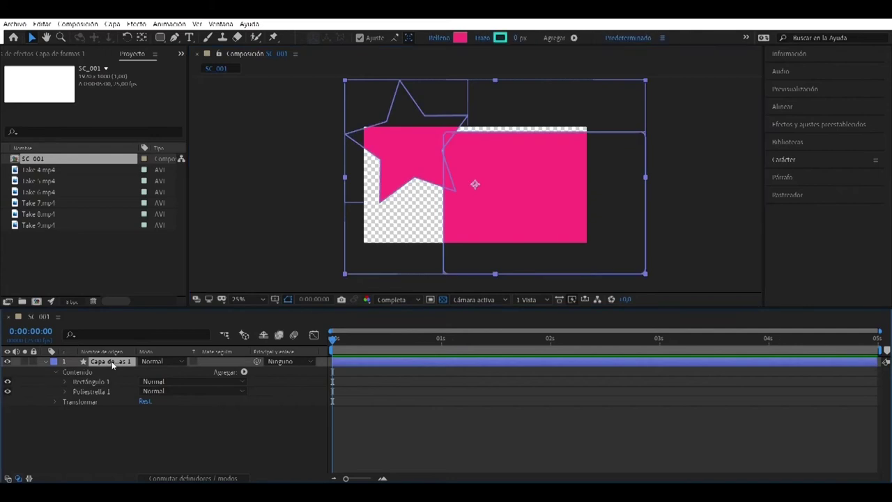
{"action": "key", "text": "Delete"}
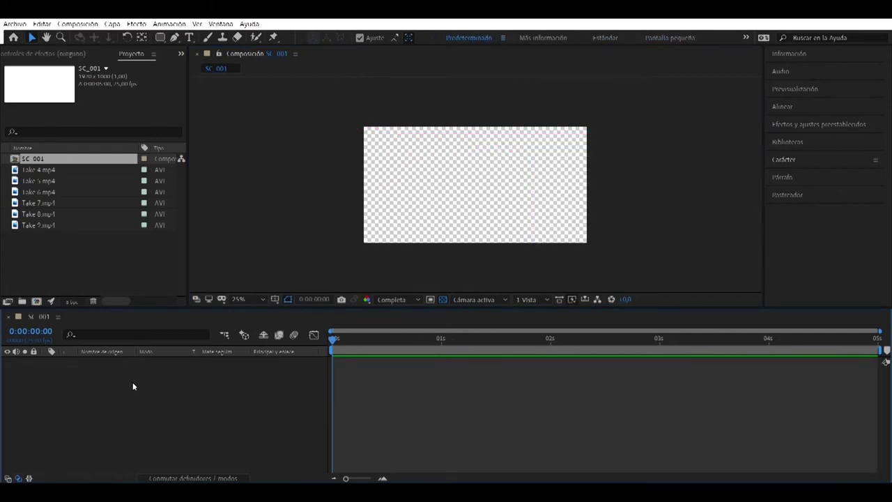
Step: Add a text layer reading PRUEBA and move it to the middle of the frame
{"action": "right_click", "coordinate": [133, 382]}
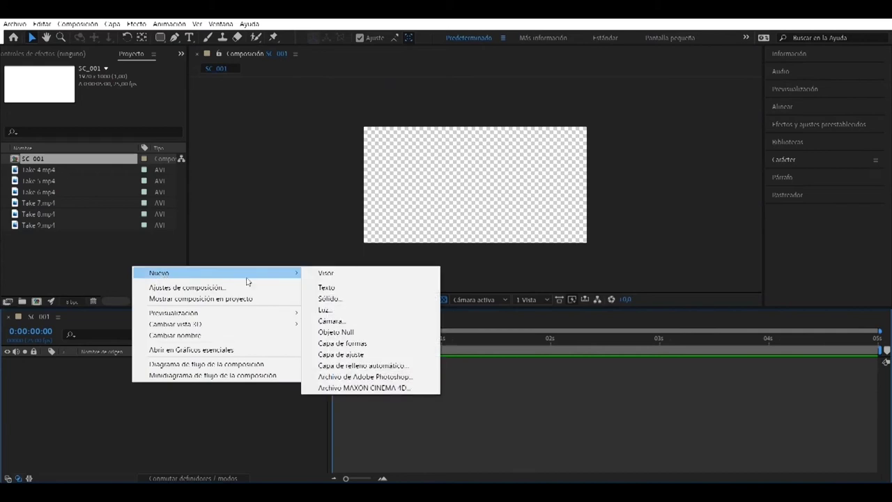
{"action": "left_click", "coordinate": [349, 292]}
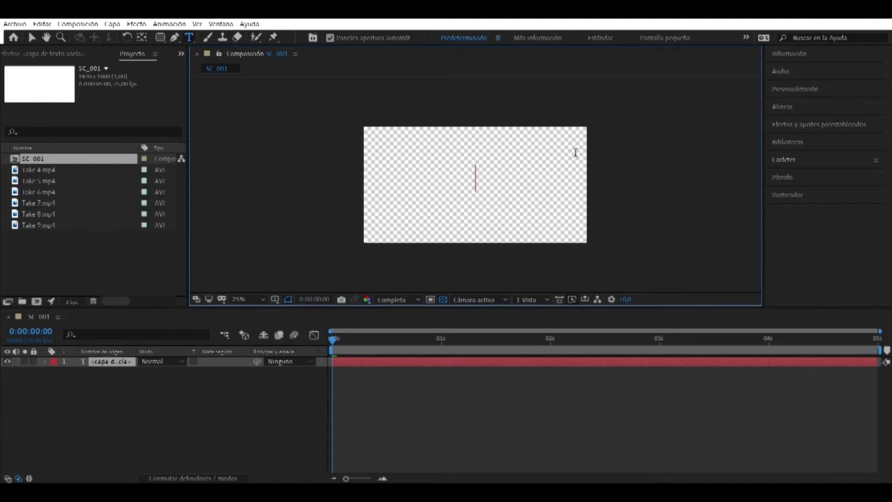
{"action": "type", "text": "PRUEBA"}
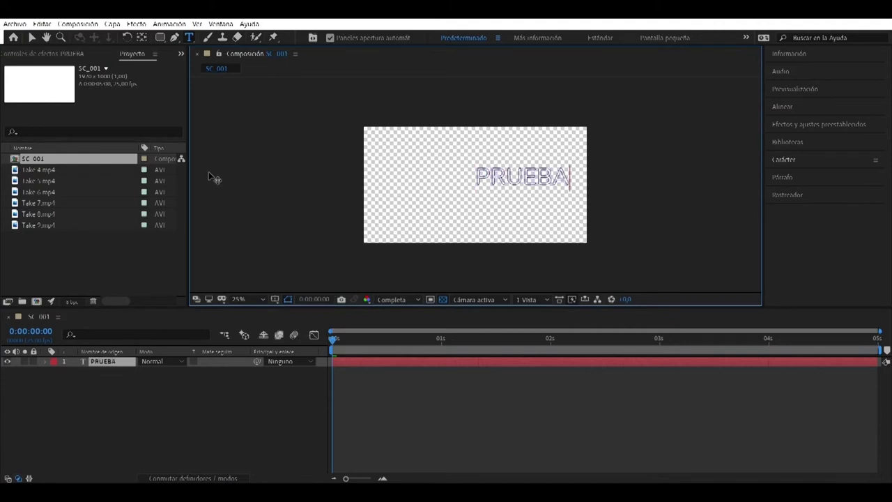
{"action": "left_click", "coordinate": [31, 38]}
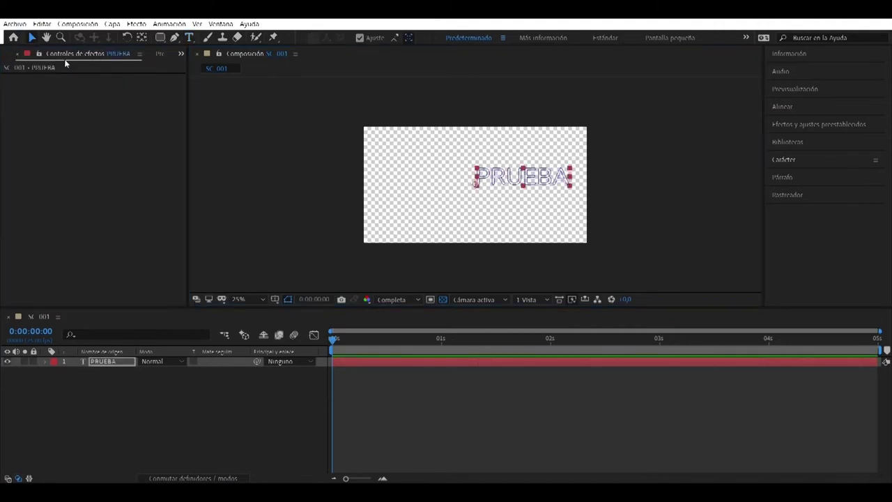
{"action": "left_click", "coordinate": [159, 55]}
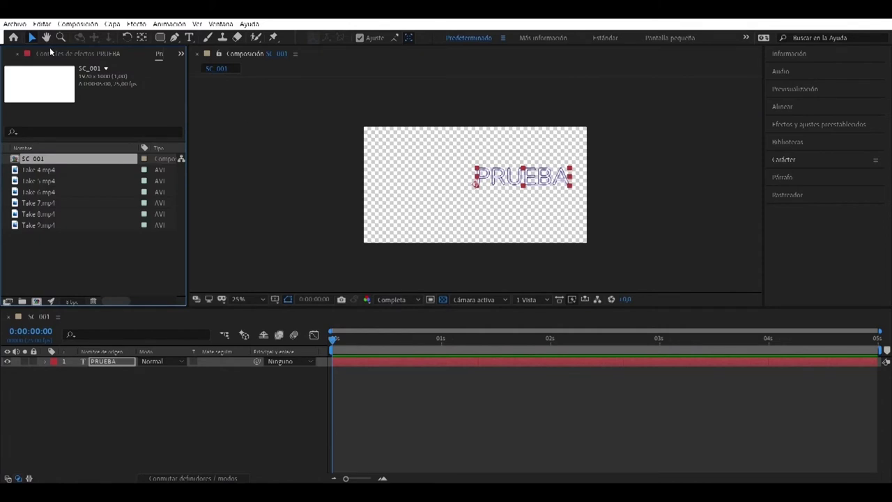
{"action": "left_click_drag", "start_coordinate": [550, 182], "coordinate": [506, 190]}
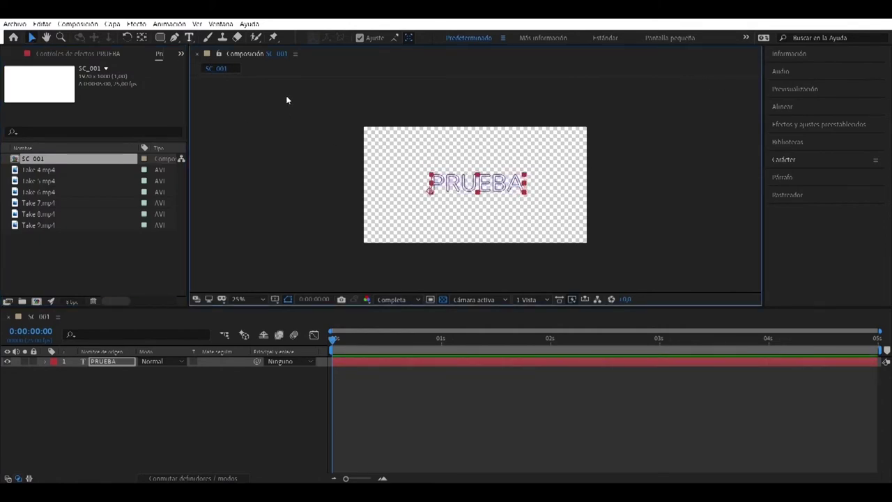
Step: Set the PRUEBA text to 263 px with tracking -1 and adjust its stroke width
{"action": "left_click", "coordinate": [785, 159]}
{"action": "left_click_drag", "start_coordinate": [788, 207], "coordinate": [862, 219]}
{"action": "mouse_move", "coordinate": [873, 219]}
{"action": "left_mouse_down"}
{"action": "mouse_move", "coordinate": [841, 219]}
{"action": "mouse_move", "coordinate": [885, 219]}
{"action": "mouse_move", "coordinate": [851, 220]}
{"action": "left_mouse_up"}
{"action": "left_click_drag", "start_coordinate": [786, 239], "coordinate": [763, 238]}
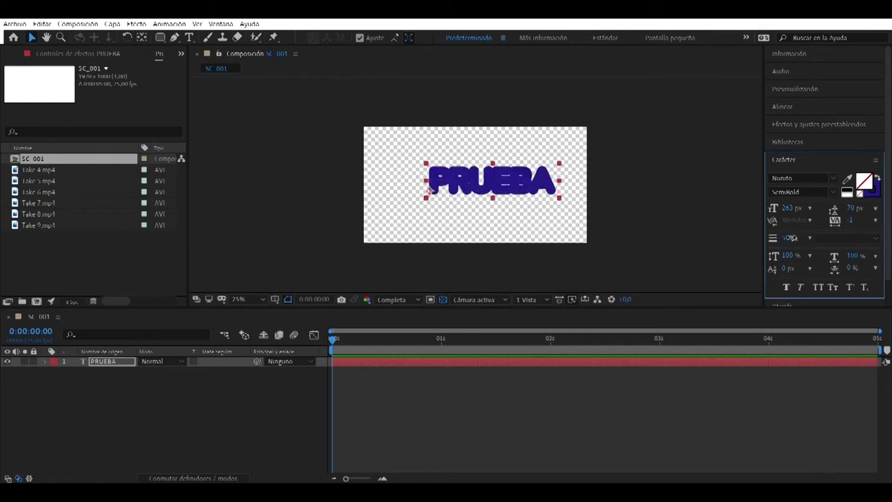
Step: Swap the text's fill and stroke colours, and try faux bold and faux italic on it
{"action": "left_click", "coordinate": [877, 179]}
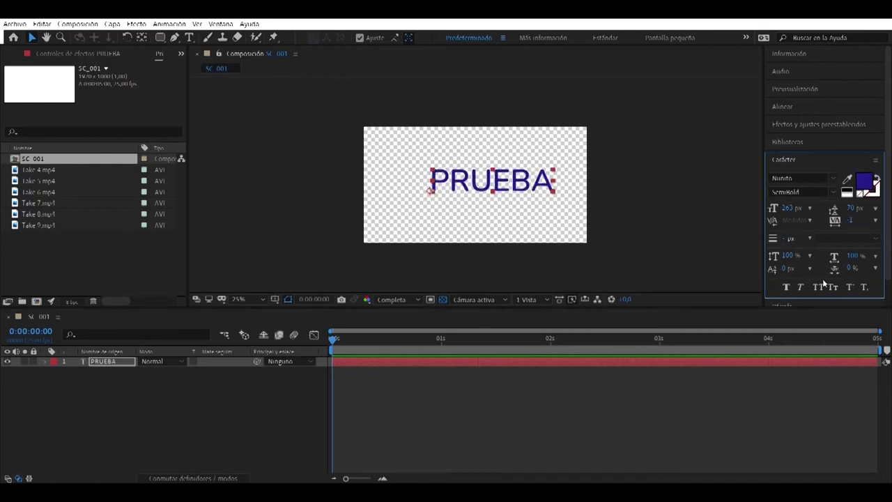
{"action": "scroll", "coordinate": [825, 282], "scroll_direction": "down", "scroll_amount": 1}
{"action": "left_click", "coordinate": [786, 259]}
{"action": "left_click", "coordinate": [801, 259]}
{"action": "left_click", "coordinate": [800, 259]}
{"action": "left_click", "coordinate": [787, 259]}
Step: Examine the PRUEBA layer's Text and Transform properties, and delete the layer
{"action": "left_click", "coordinate": [46, 363]}
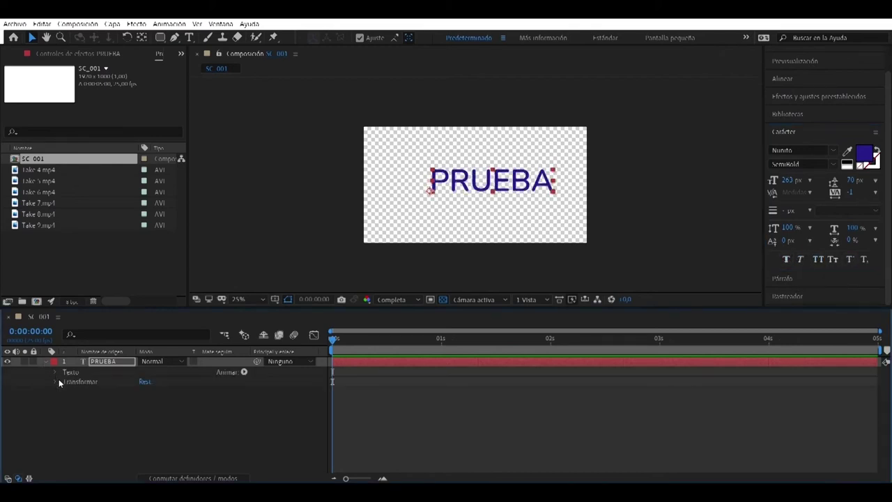
{"action": "left_click", "coordinate": [55, 372]}
{"action": "left_click", "coordinate": [66, 402]}
{"action": "left_click", "coordinate": [66, 402]}
{"action": "left_click", "coordinate": [55, 412]}
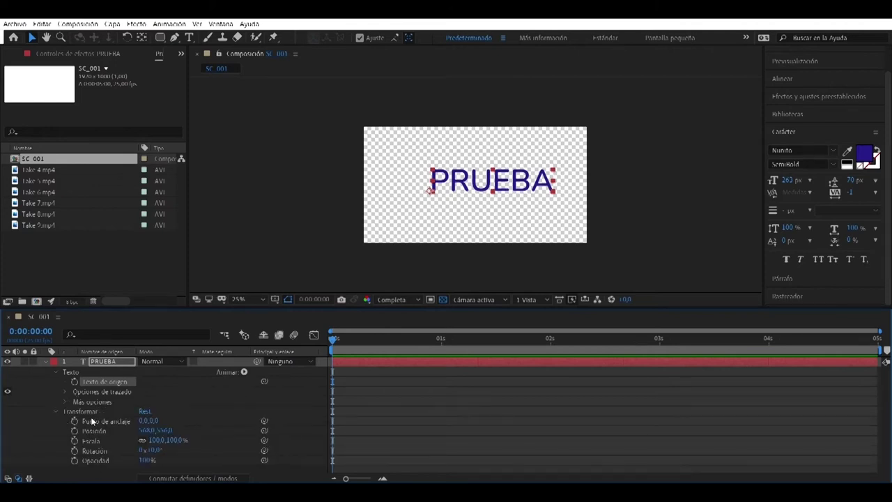
{"action": "left_click", "coordinate": [55, 412]}
{"action": "left_click", "coordinate": [57, 372]}
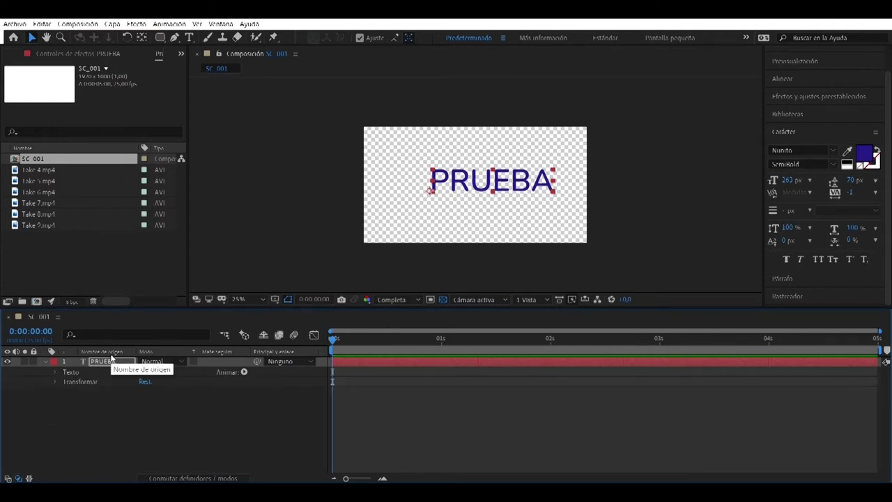
{"action": "key", "text": "Delete"}
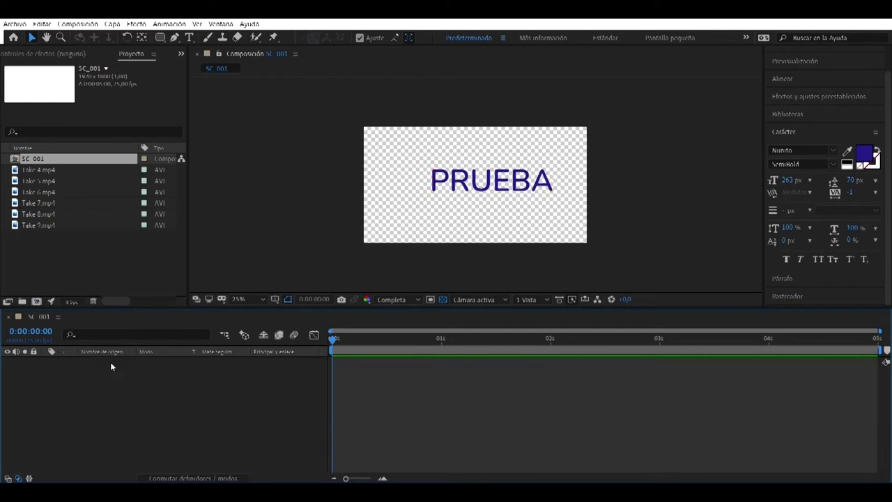
Step: Add a null object and draw two pink rectangles side by side, each on its own shape layer
{"action": "right_click", "coordinate": [110, 387]}
{"action": "mouse_move", "coordinate": [140, 273]}
{"action": "left_click", "coordinate": [317, 334]}
{"action": "left_click", "coordinate": [127, 410]}
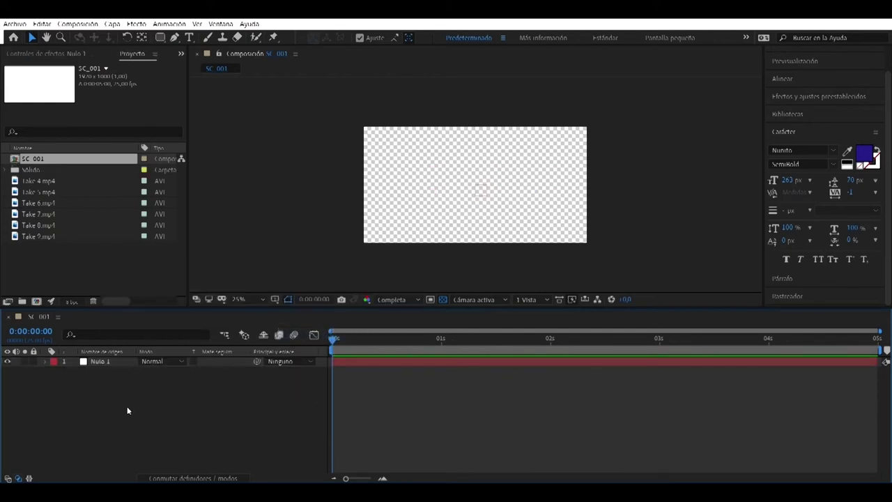
{"action": "left_click", "coordinate": [160, 38]}
{"action": "left_click_drag", "start_coordinate": [399, 154], "coordinate": [440, 209]}
{"action": "left_click", "coordinate": [114, 432]}
{"action": "left_click_drag", "start_coordinate": [476, 144], "coordinate": [546, 209]}
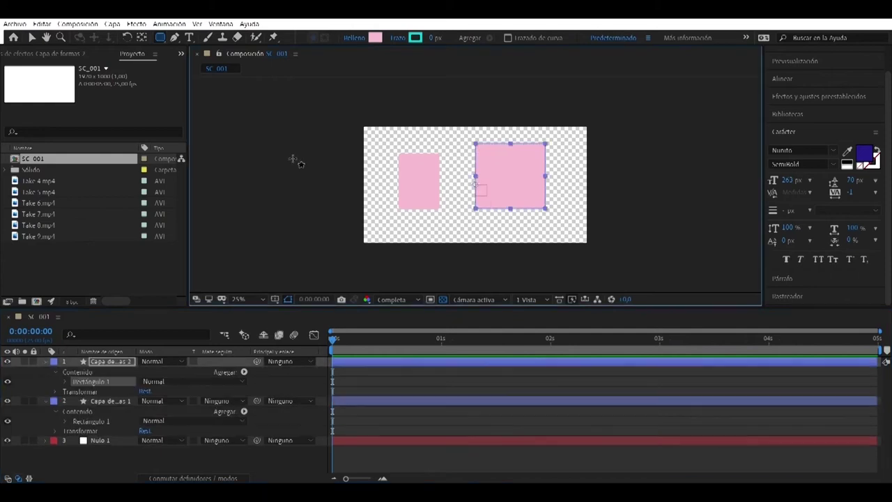
Step: Parent both rectangle shape layers to the null object and move the null to shift them together
{"action": "left_click", "coordinate": [34, 40]}
{"action": "left_click", "coordinate": [111, 400]}
{"action": "left_click", "coordinate": [110, 361], "text": "shift"}
{"action": "left_click_drag", "start_coordinate": [258, 362], "coordinate": [101, 440]}
{"action": "left_click", "coordinate": [101, 441]}
{"action": "left_click_drag", "start_coordinate": [481, 189], "coordinate": [444, 211]}
{"action": "left_click_drag", "start_coordinate": [498, 234], "coordinate": [493, 194]}
Step: Delete the two rectangle shape layers and the null object from the composition
{"action": "left_click", "coordinate": [46, 370]}
{"action": "left_click", "coordinate": [111, 401]}
{"action": "left_click", "coordinate": [117, 364], "text": "shift"}
{"action": "key", "text": "Delete"}
Step: Create a red solid layer of 1920 × 1000 px in the composition
{"action": "right_click", "coordinate": [118, 391]}
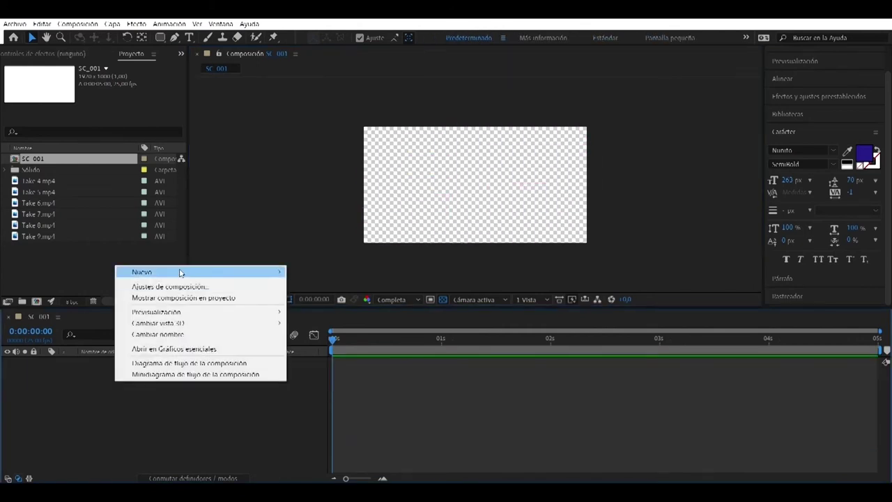
{"action": "mouse_move", "coordinate": [182, 273]}
{"action": "left_click", "coordinate": [313, 298]}
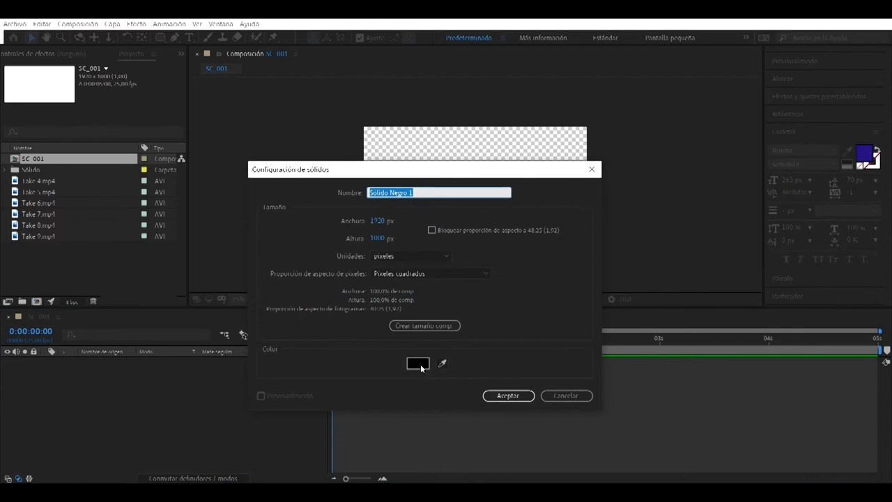
{"action": "left_click", "coordinate": [420, 364]}
{"action": "left_click_drag", "start_coordinate": [648, 273], "coordinate": [703, 204]}
{"action": "left_click", "coordinate": [779, 217]}
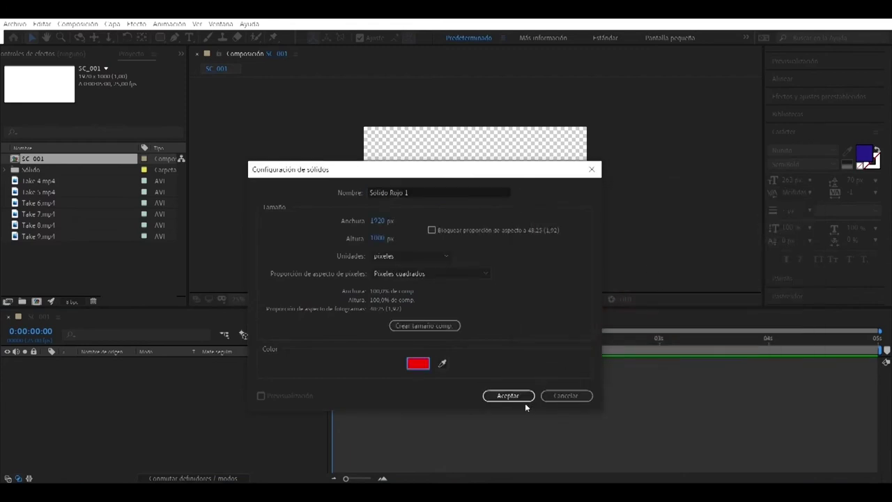
{"action": "left_click", "coordinate": [517, 396]}
Step: Try adjusting the red solid in the frame, undo the last adjustment, and delete the solid
{"action": "mouse_move", "coordinate": [481, 160]}
{"action": "left_mouse_down"}
{"action": "mouse_move", "coordinate": [492, 204]}
{"action": "mouse_move", "coordinate": [484, 149]}
{"action": "mouse_move", "coordinate": [482, 160]}
{"action": "left_mouse_up"}
{"action": "left_click_drag", "start_coordinate": [365, 186], "coordinate": [527, 264]}
{"action": "key", "text": "ctrl+z"}
{"action": "left_click", "coordinate": [119, 361]}
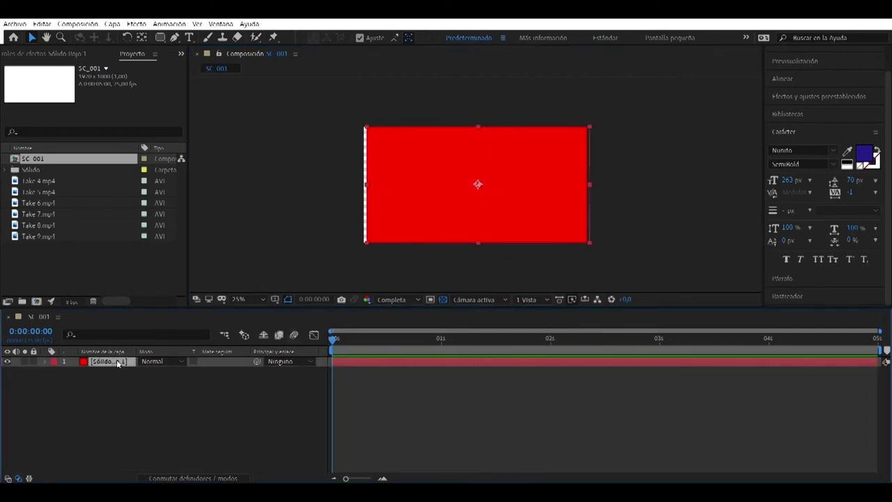
{"action": "key", "text": "Delete"}
Step: Add a new shape layer with a wide pink rounded rectangle across the middle of the frame, and collapse its properties
{"action": "right_click", "coordinate": [102, 398]}
{"action": "mouse_move", "coordinate": [174, 289]}
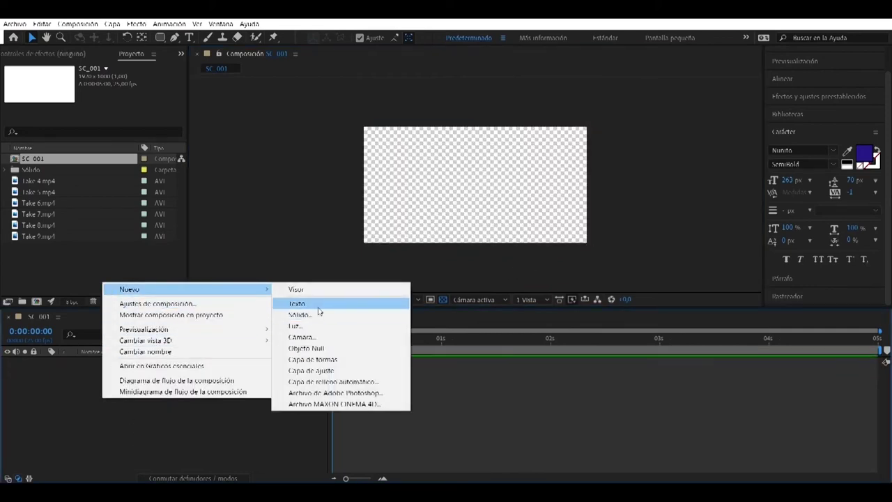
{"action": "left_click", "coordinate": [334, 359]}
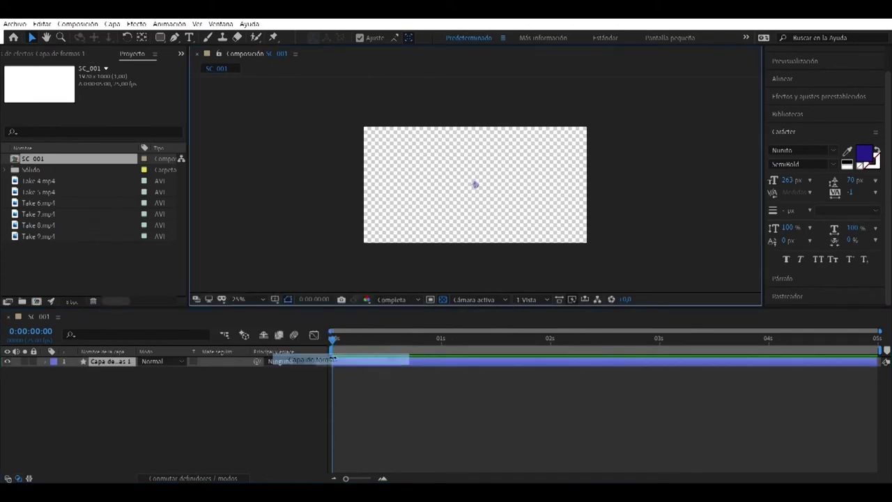
{"action": "left_click_drag", "start_coordinate": [385, 166], "coordinate": [569, 221]}
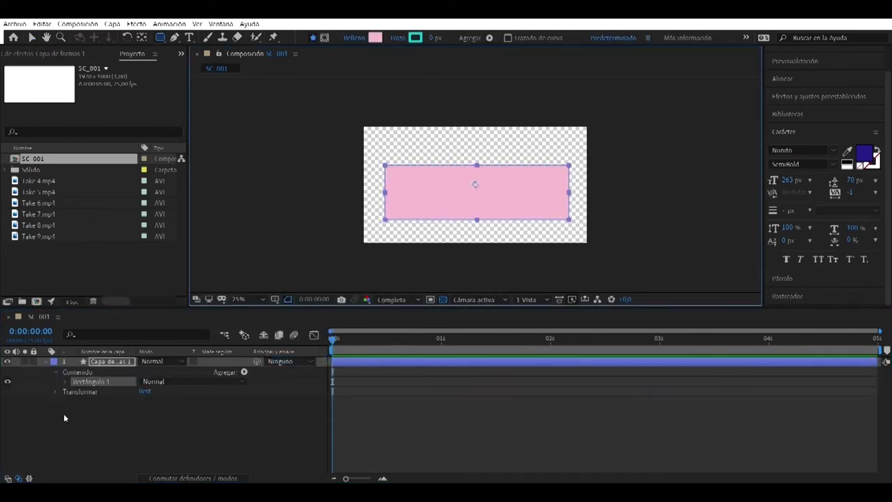
{"action": "left_click", "coordinate": [46, 363]}
Step: Add an adjustment layer above the pink rectangle's shape layer
{"action": "right_click", "coordinate": [128, 388]}
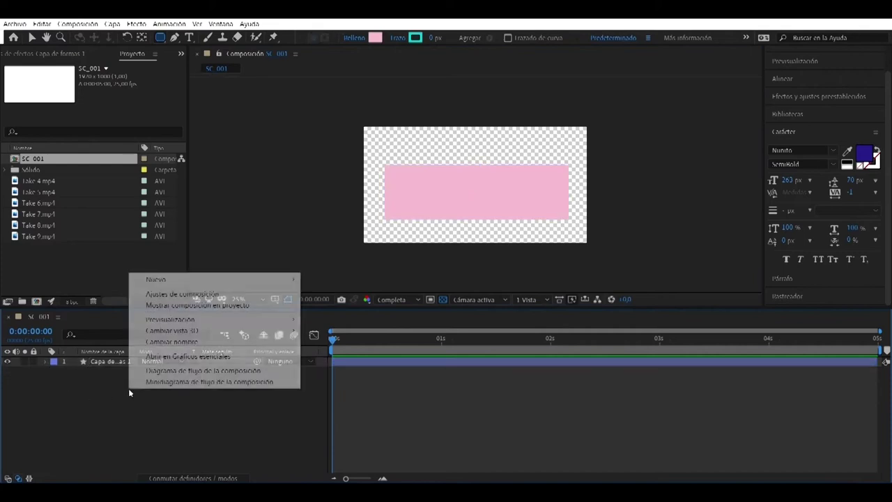
{"action": "mouse_move", "coordinate": [175, 282]}
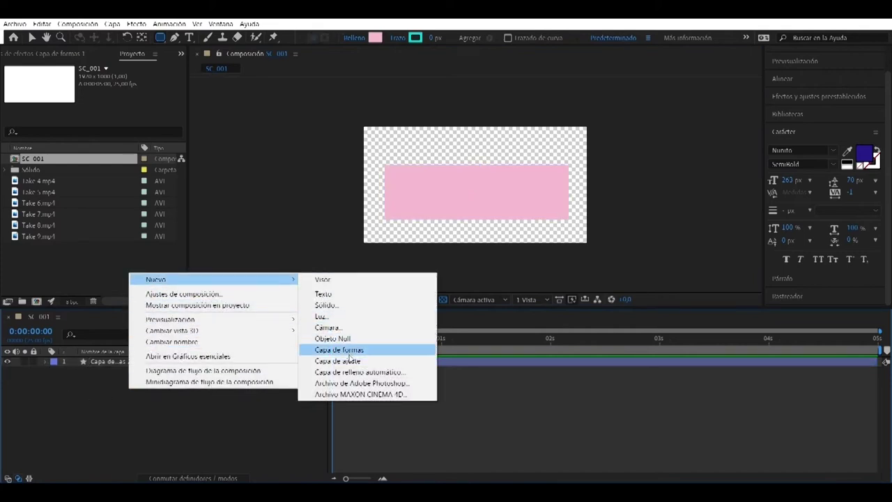
{"action": "left_click", "coordinate": [341, 360]}
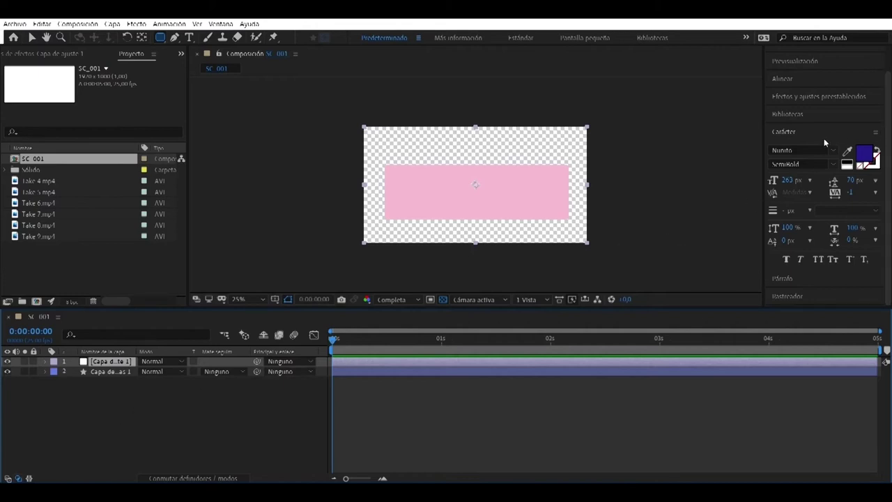
Step: Apply the CC Glass effect to the adjustment layer and toggle the layer's visibility to compare the rectangle with and without it
{"action": "left_click", "coordinate": [799, 104]}
{"action": "scroll", "coordinate": [790, 169], "scroll_direction": "down", "scroll_amount": 3}
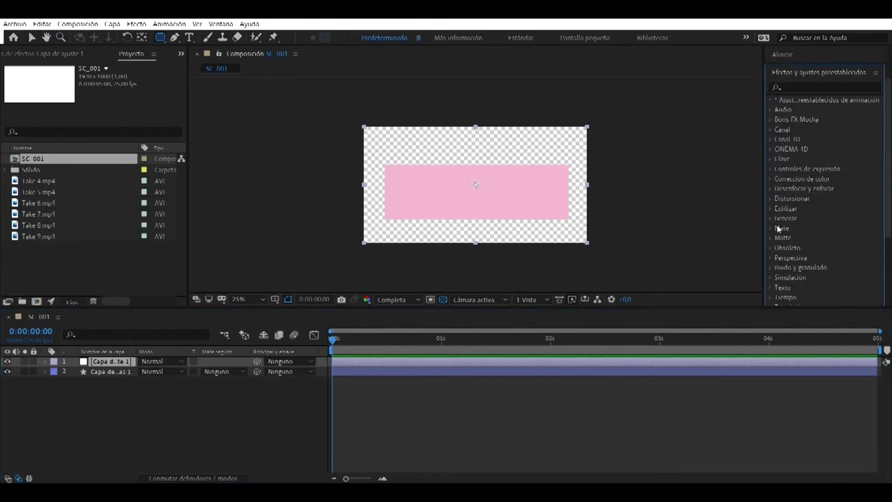
{"action": "scroll", "coordinate": [775, 234], "scroll_direction": "down", "scroll_amount": 1}
{"action": "left_click", "coordinate": [773, 182]}
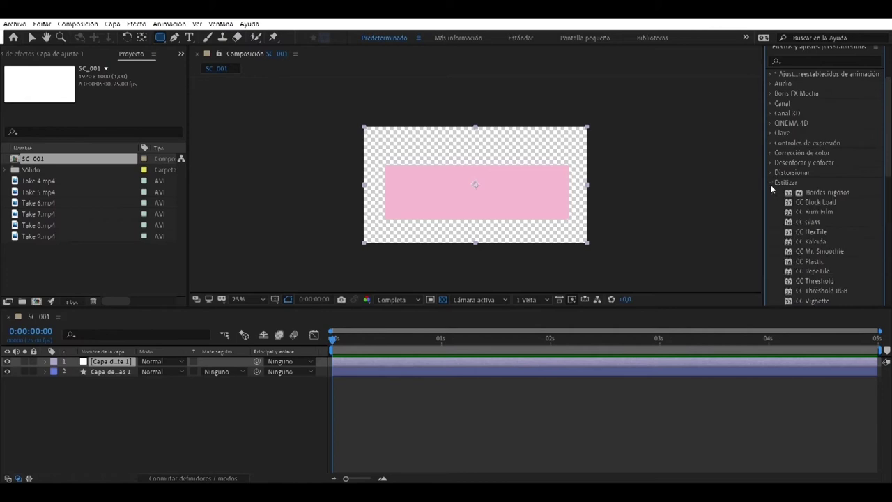
{"action": "scroll", "coordinate": [771, 185], "scroll_direction": "down", "scroll_amount": 1}
{"action": "left_click_drag", "start_coordinate": [809, 195], "coordinate": [111, 366]}
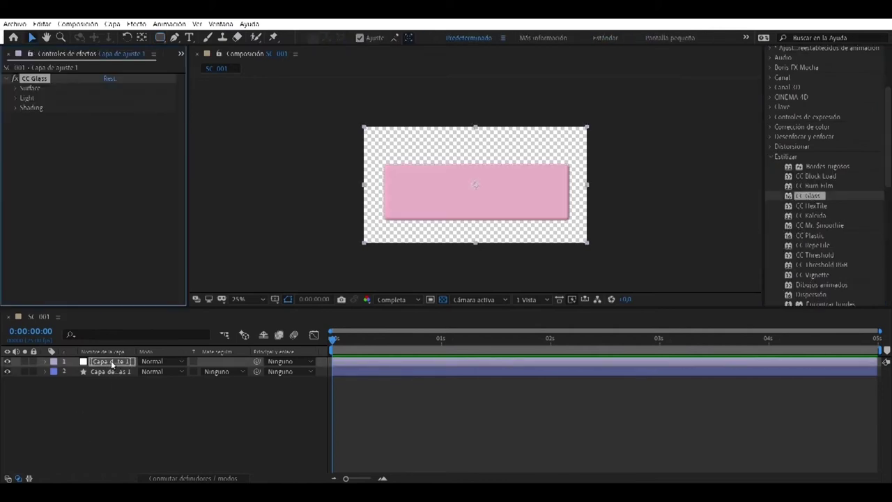
{"action": "left_click", "coordinate": [8, 363]}
{"action": "left_click", "coordinate": [7, 363]}
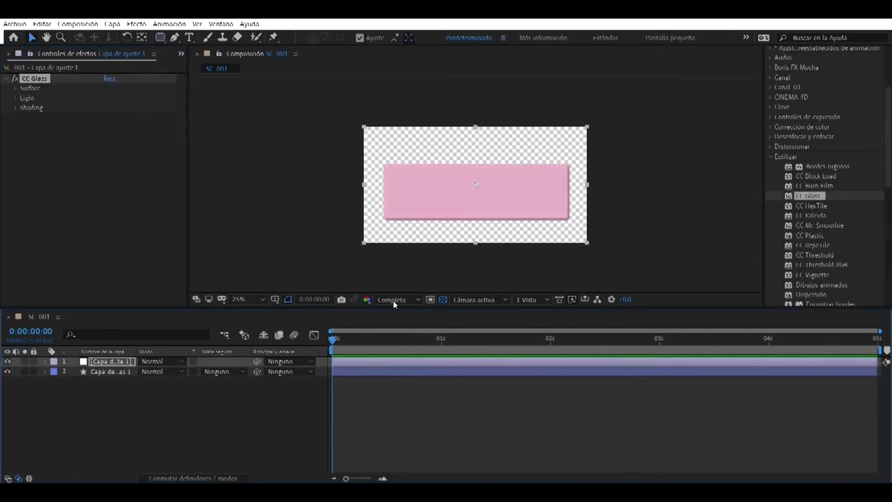
Step: Apply CC Radial Blur from the blur and sharpen effects to the adjustment layer, and remove its CC Glass effect
{"action": "left_click", "coordinate": [771, 156]}
{"action": "left_click", "coordinate": [771, 146]}
{"action": "left_click", "coordinate": [771, 128]}
{"action": "left_click", "coordinate": [771, 127]}
{"action": "left_click", "coordinate": [771, 147]}
{"action": "left_click", "coordinate": [771, 137]}
{"action": "left_click_drag", "start_coordinate": [824, 159], "coordinate": [101, 362]}
{"action": "left_click", "coordinate": [7, 361]}
{"action": "left_click", "coordinate": [33, 79]}
{"action": "left_click", "coordinate": [43, 121]}
{"action": "left_click", "coordinate": [33, 79]}
{"action": "key", "text": "Delete"}
Step: Try a CC Radial Blur amount of about 112 on the adjustment layer, and delete the effect
{"action": "left_click_drag", "start_coordinate": [108, 98], "coordinate": [172, 99]}
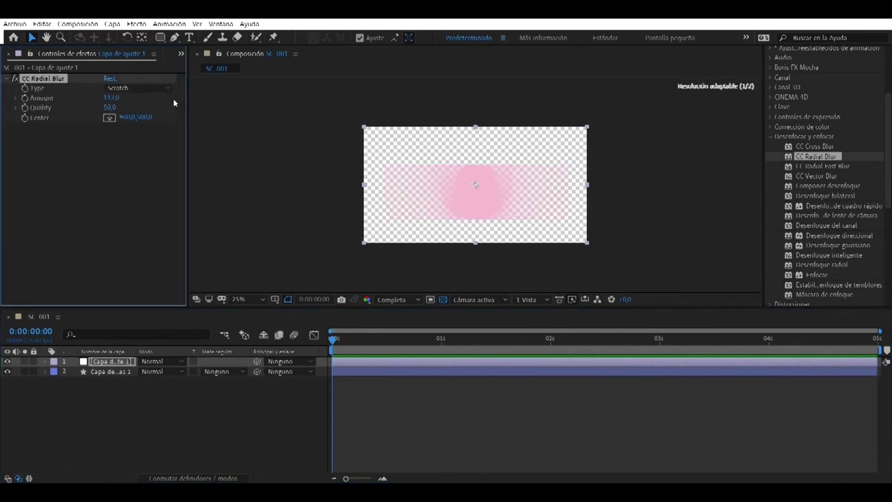
{"action": "left_click", "coordinate": [275, 214]}
{"action": "left_click_drag", "start_coordinate": [110, 98], "coordinate": [60, 83]}
{"action": "key", "text": "Delete"}
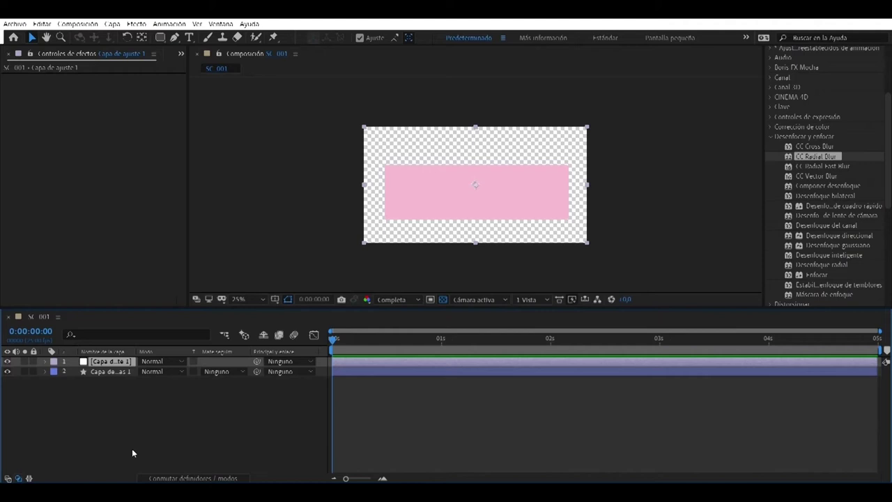
Step: Expand the transform properties of both the adjustment layer and the shape layer, and enlarge the timeline to show them all
{"action": "left_click", "coordinate": [119, 373]}
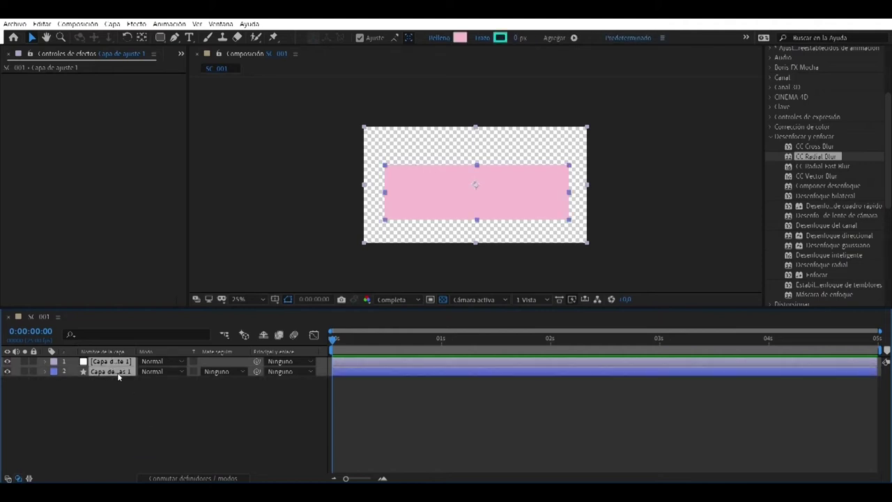
{"action": "left_click", "coordinate": [46, 371]}
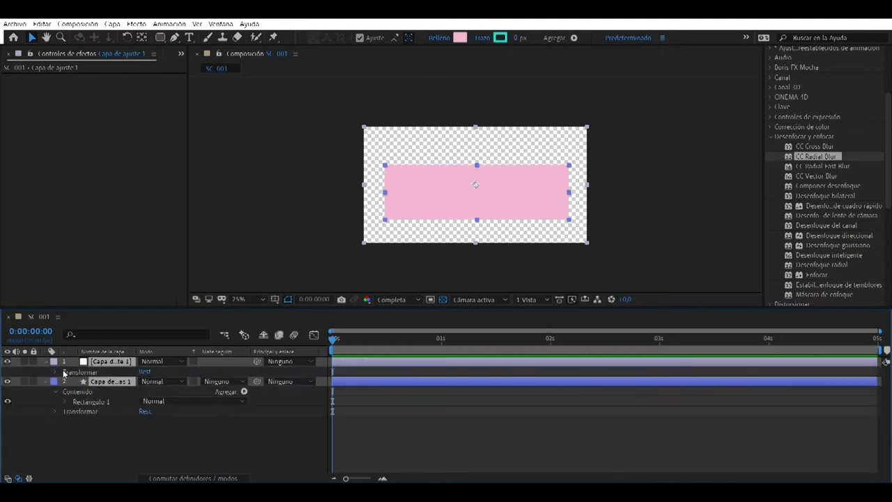
{"action": "left_click", "coordinate": [61, 373]}
{"action": "left_click", "coordinate": [56, 461]}
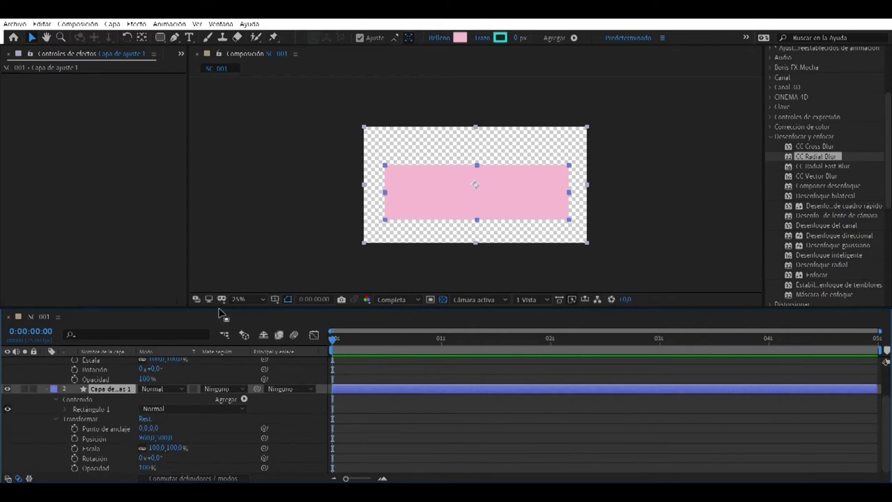
{"action": "left_click_drag", "start_coordinate": [217, 307], "coordinate": [221, 201]}
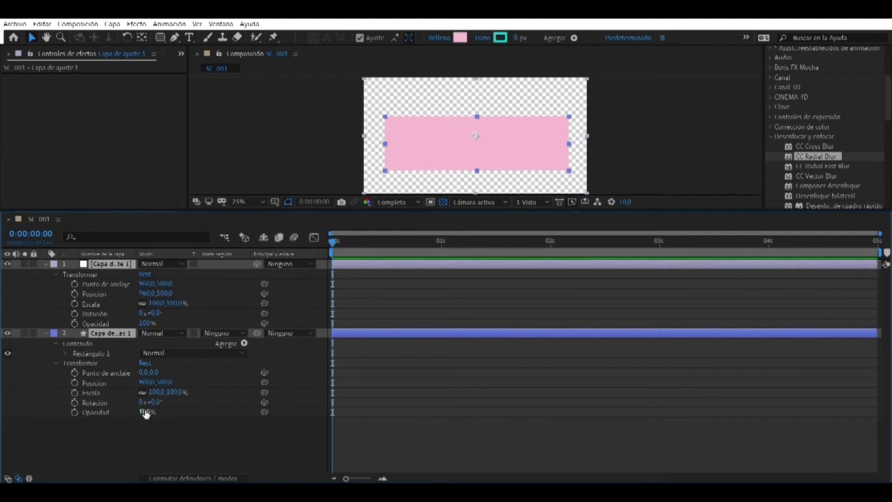
Step: Try lowering the opacity of both layers to 74%, return it to 100%, and deselect the layers
{"action": "left_click_drag", "start_coordinate": [146, 412], "coordinate": [121, 412]}
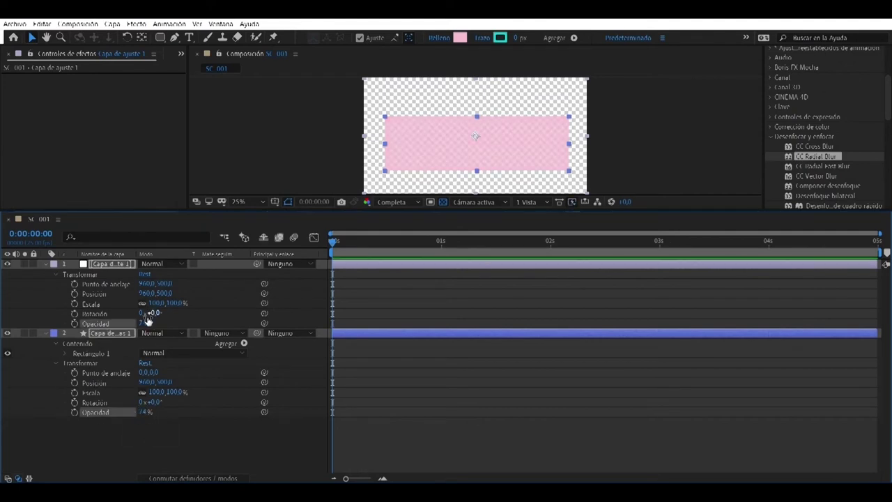
{"action": "left_click_drag", "start_coordinate": [160, 330], "coordinate": [180, 332]}
{"action": "left_click", "coordinate": [199, 455]}
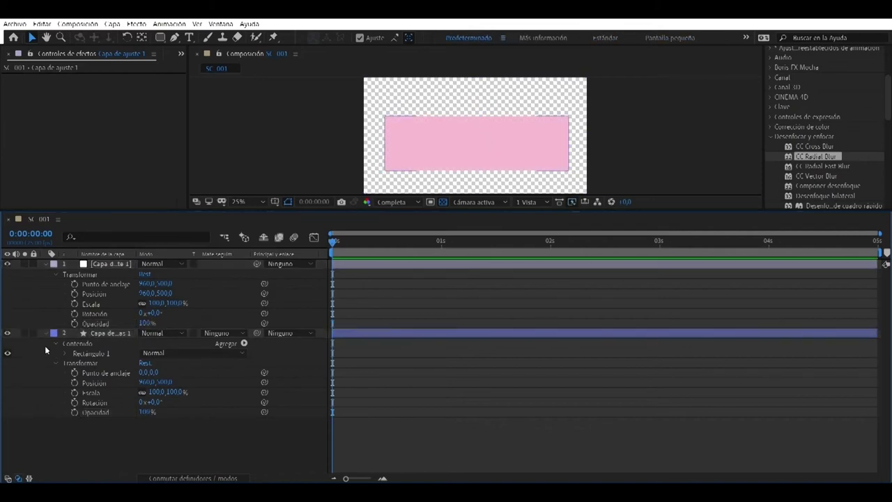
Step: Examine the path, stroke, fill and transform groups inside the shape layer's rectangle, and collapse the layer
{"action": "left_click", "coordinate": [67, 353]}
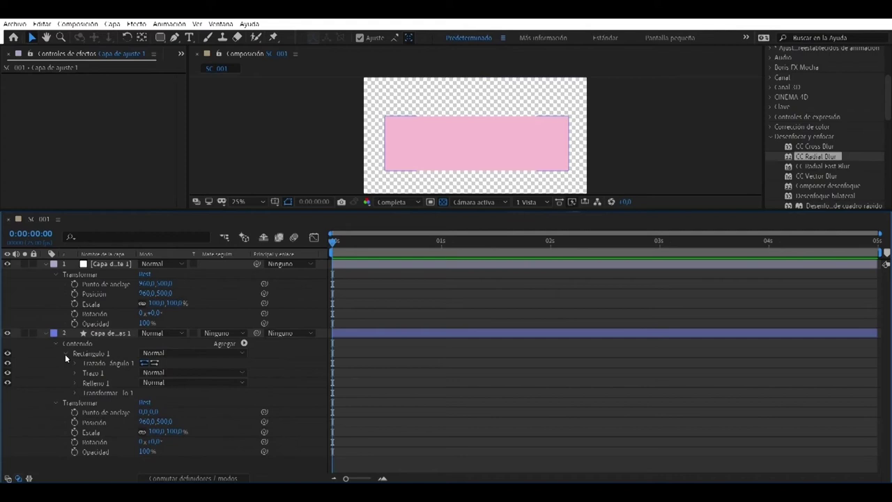
{"action": "left_click", "coordinate": [66, 354]}
{"action": "left_click", "coordinate": [55, 343]}
{"action": "left_click", "coordinate": [45, 334]}
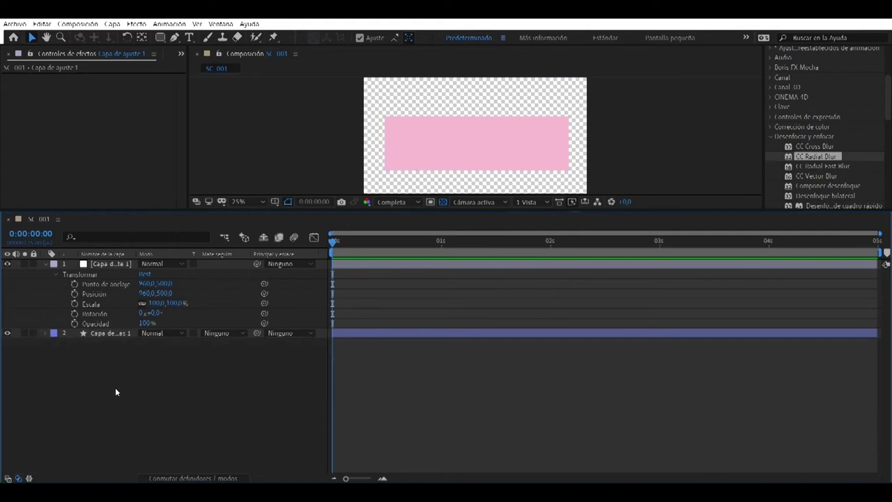
Step: Add an empty text layer to the composition and expand its text properties and additional options
{"action": "right_click", "coordinate": [148, 261]}
{"action": "mouse_move", "coordinate": [300, 267]}
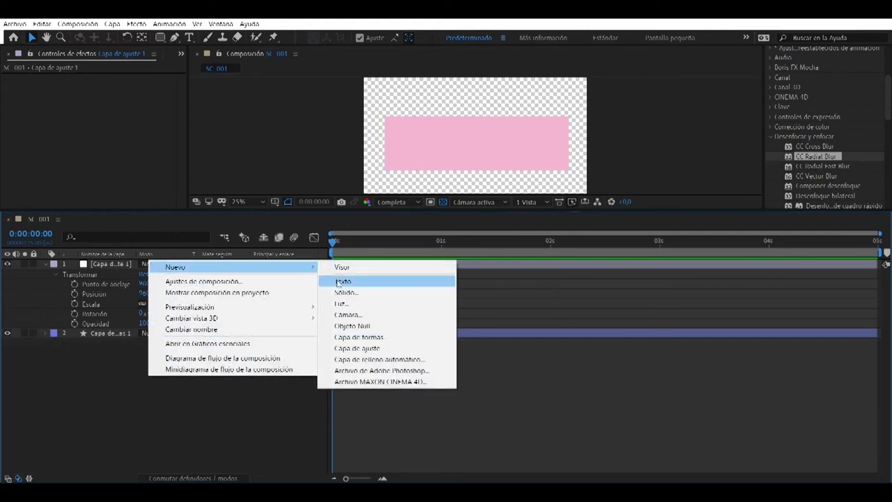
{"action": "left_click", "coordinate": [342, 282]}
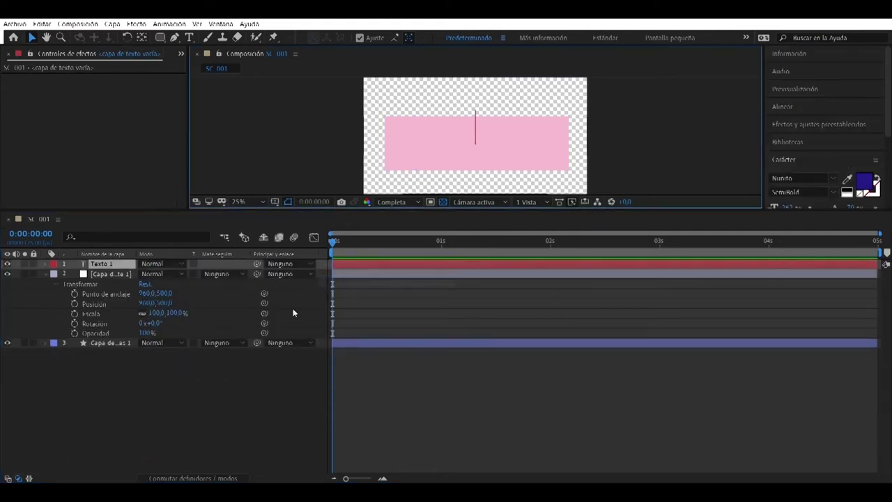
{"action": "left_click", "coordinate": [43, 266]}
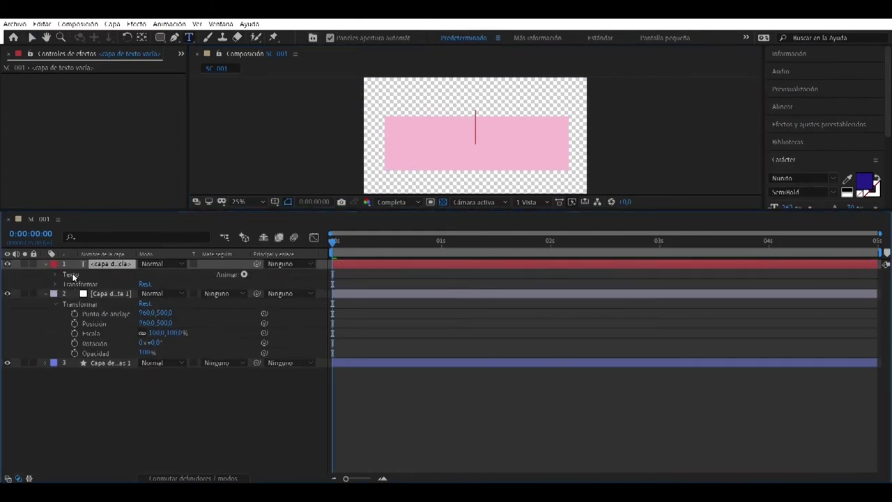
{"action": "left_click", "coordinate": [55, 276]}
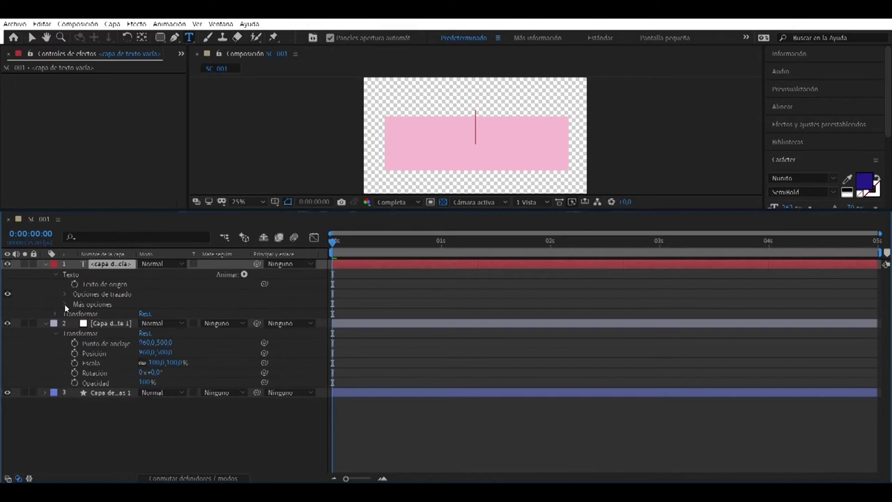
{"action": "left_click", "coordinate": [65, 305]}
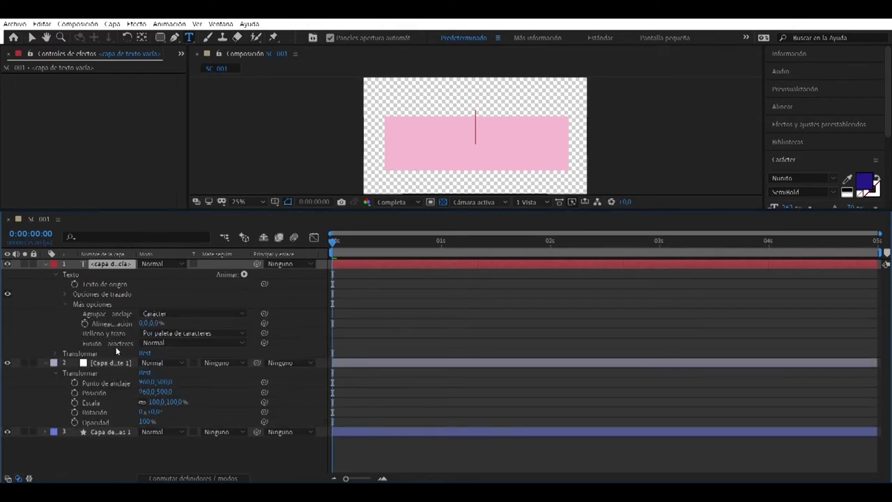
Step: Select all layers, magnify the timeline to individual frames, and return it to the full five-second range
{"action": "left_click", "coordinate": [163, 465]}
{"action": "key", "text": "ctrl+a"}
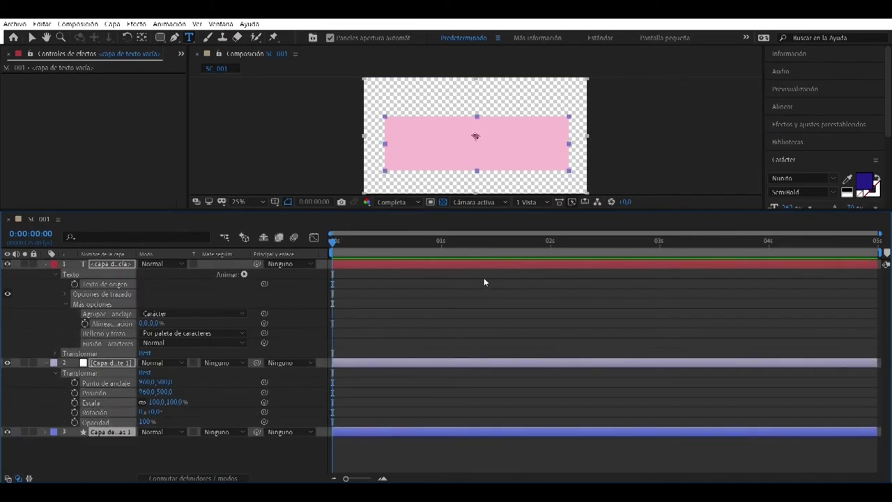
{"action": "left_click_drag", "start_coordinate": [348, 480], "coordinate": [371, 480]}
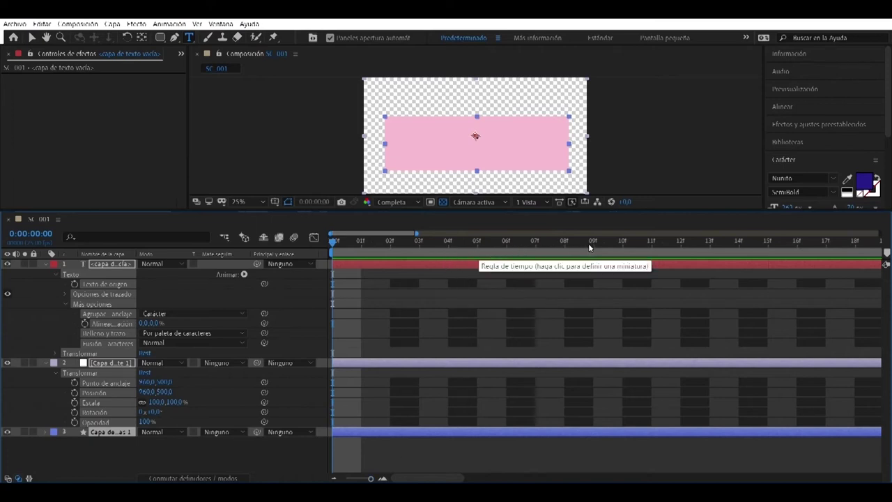
{"action": "left_click_drag", "start_coordinate": [370, 480], "coordinate": [346, 480]}
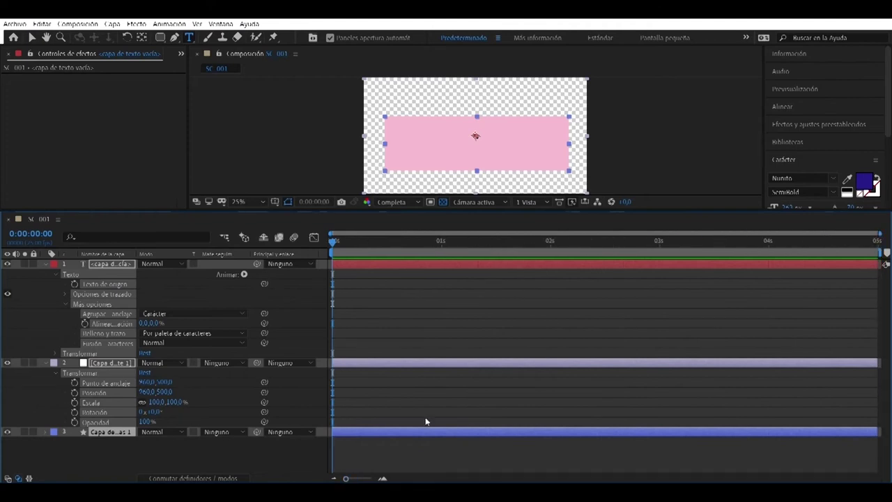
Step: Delete every layer in the SC_001 composition, reduce the timeline's height, and bring back the list of project items
{"action": "key", "text": "ctrl+a"}
{"action": "key", "text": "Delete"}
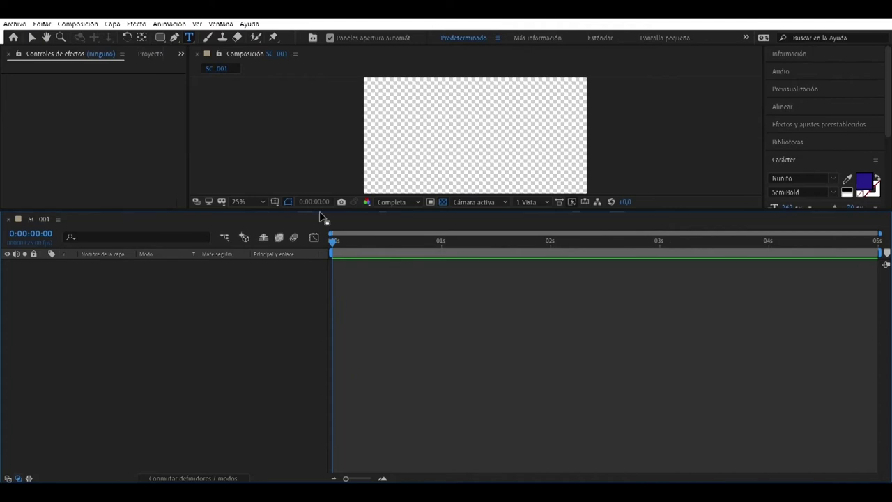
{"action": "left_click_drag", "start_coordinate": [320, 217], "coordinate": [318, 362]}
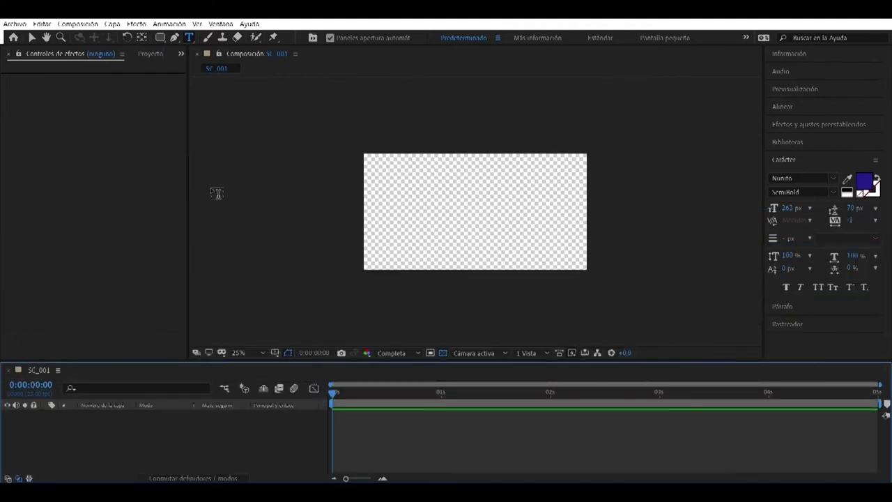
{"action": "left_click", "coordinate": [148, 55]}
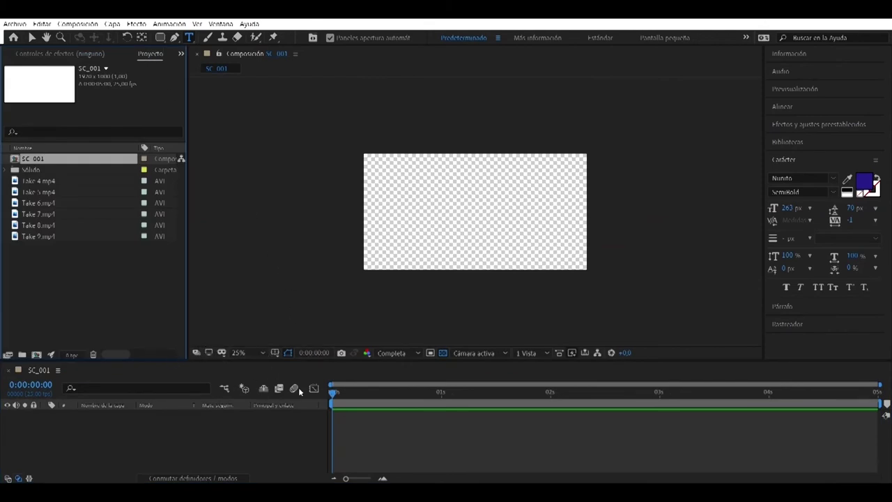
Step: Try fitting the composition to its viewer, and set the magnification to 50%
{"action": "left_click", "coordinate": [254, 354]}
{"action": "left_click", "coordinate": [265, 148]}
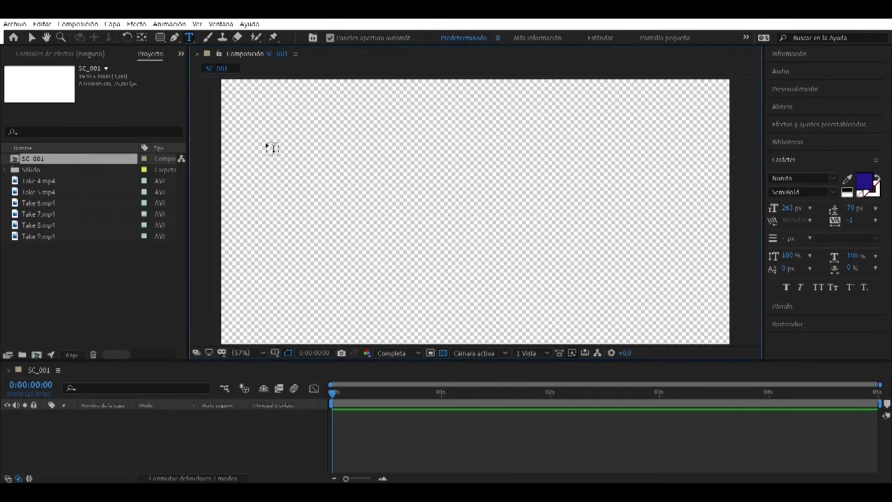
{"action": "left_click", "coordinate": [246, 353]}
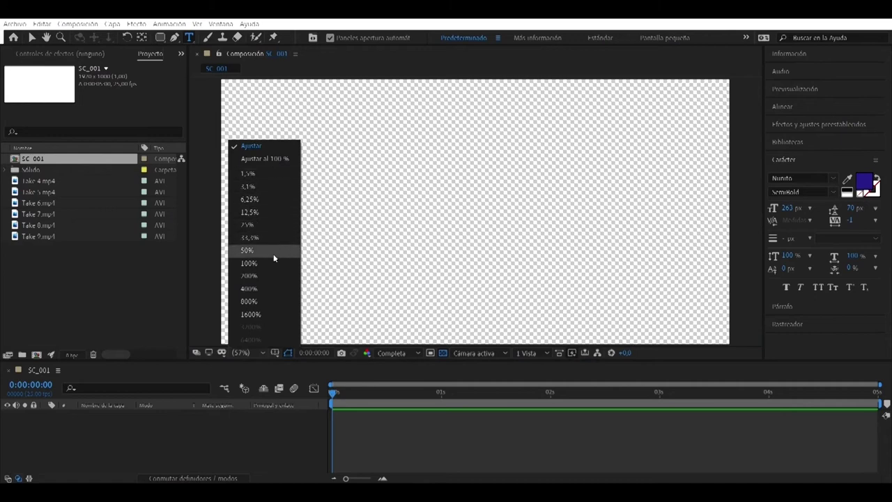
{"action": "left_click", "coordinate": [269, 250]}
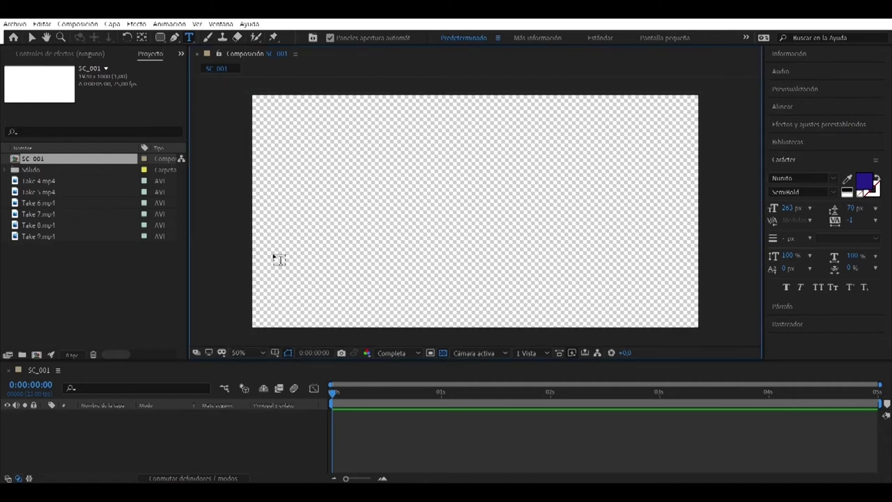
Step: Display the title/action safe guides over the composition and switch to the Selection tool
{"action": "left_click", "coordinate": [288, 354]}
{"action": "left_click", "coordinate": [283, 367]}
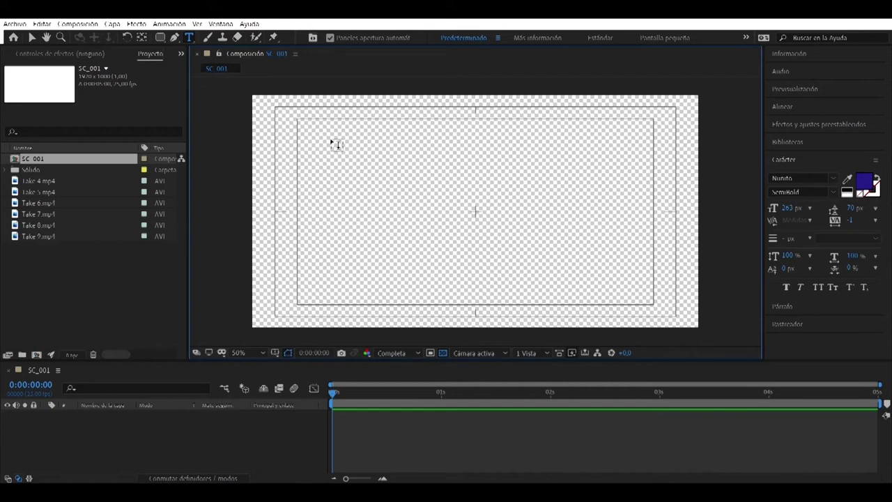
{"action": "key", "text": "v"}
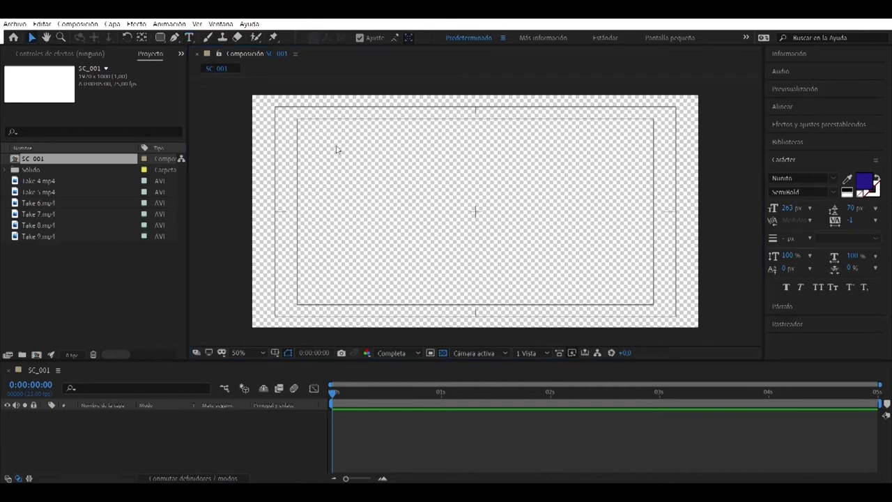
Step: Examine the viewer's guide and preview resolution options, choosing full resolution (Completa)
{"action": "left_click", "coordinate": [276, 355]}
{"action": "left_click", "coordinate": [413, 353]}
{"action": "left_click", "coordinate": [276, 354]}
{"action": "left_click", "coordinate": [415, 355]}
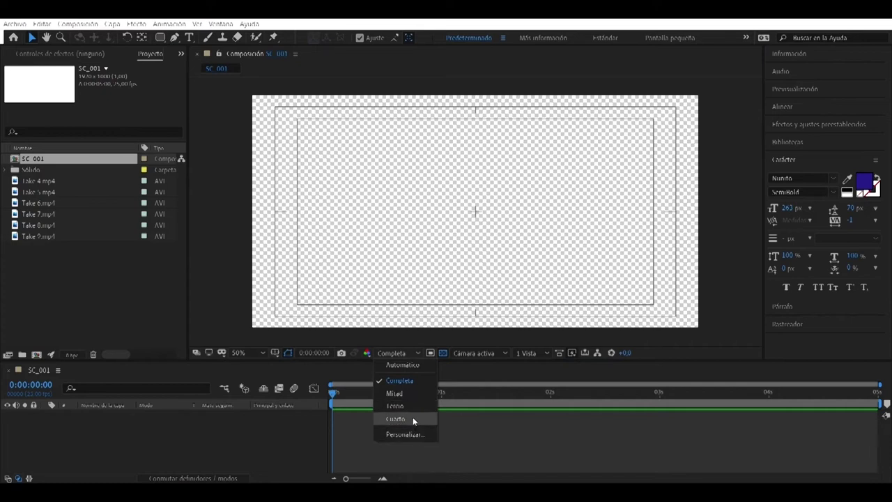
{"action": "left_click", "coordinate": [415, 380]}
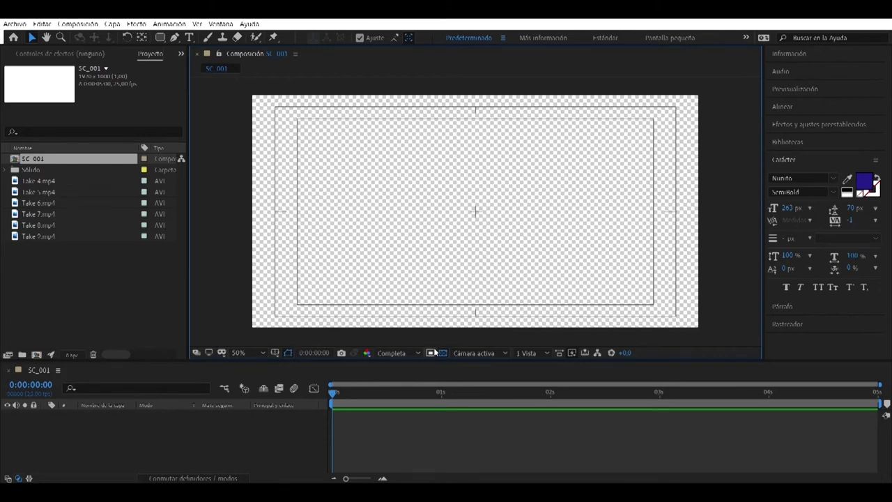
Step: Add a shape layer with a nearly square pink rounded rectangle just left of the frame's centre, and return to the Selection tool
{"action": "right_click", "coordinate": [193, 425]}
{"action": "mouse_move", "coordinate": [279, 320]}
{"action": "left_click", "coordinate": [395, 391]}
{"action": "key", "text": "q"}
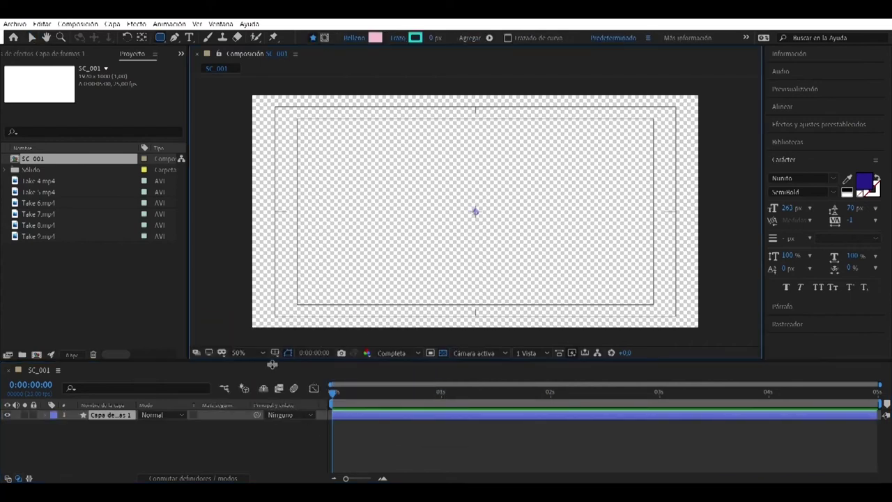
{"action": "left_click_drag", "start_coordinate": [350, 170], "coordinate": [457, 264]}
{"action": "left_click", "coordinate": [31, 38]}
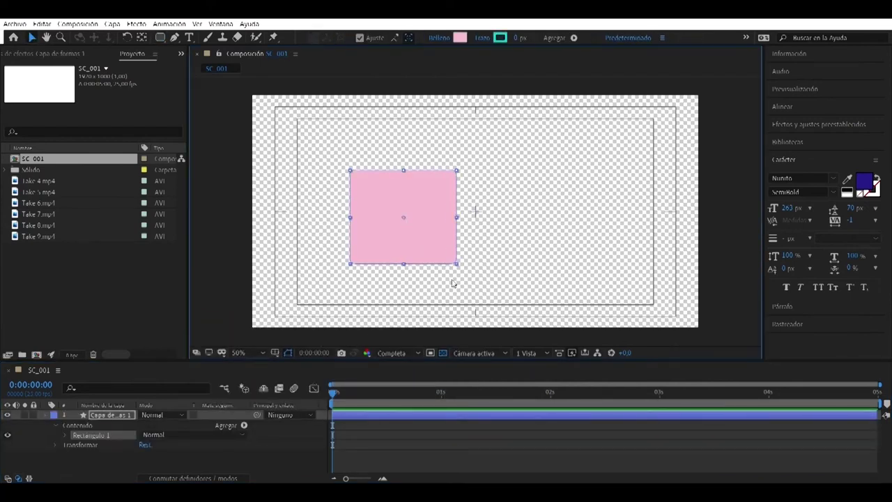
Step: Collapse the pink rectangle's shape layer, duplicate it, and deselect both layers
{"action": "left_click", "coordinate": [46, 416]}
{"action": "left_click", "coordinate": [110, 415]}
{"action": "key", "text": "ctrl+d"}
{"action": "left_click", "coordinate": [121, 425]}
{"action": "left_click", "coordinate": [377, 278]}
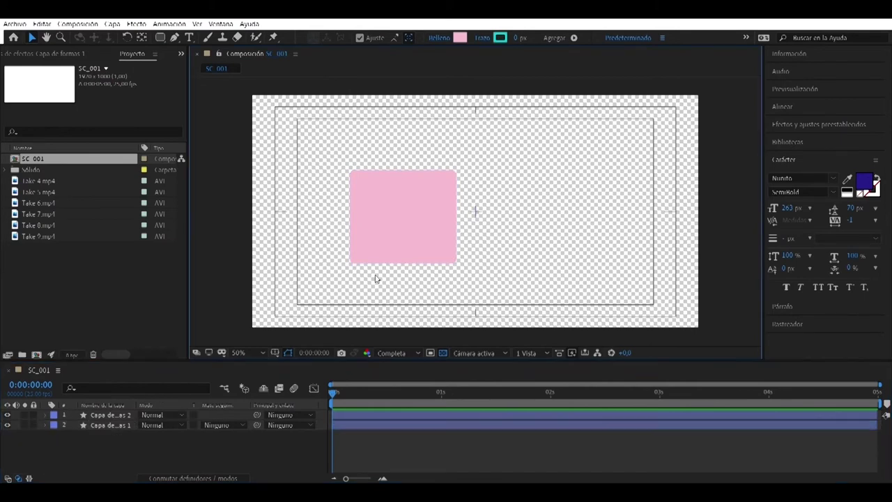
Step: Move the duplicate pink rectangle away from the original, select both, and align their left edges to the selection
{"action": "left_click_drag", "start_coordinate": [421, 244], "coordinate": [551, 228]}
{"action": "left_click", "coordinate": [430, 235], "text": "shift"}
{"action": "left_click", "coordinate": [466, 255]}
{"action": "left_click", "coordinate": [449, 251]}
{"action": "left_click_drag", "start_coordinate": [479, 224], "coordinate": [449, 209]}
{"action": "left_click_drag", "start_coordinate": [556, 215], "coordinate": [552, 250]}
{"action": "left_click", "coordinate": [418, 213], "text": "shift"}
{"action": "left_click", "coordinate": [781, 106]}
{"action": "left_click", "coordinate": [776, 136]}
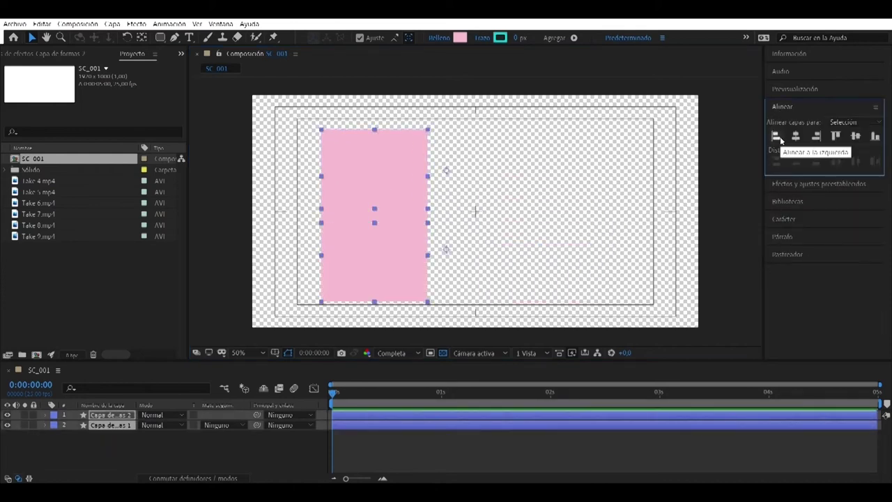
Step: Offset one pink rectangle up and to the right of the other, and align their vertical centres
{"action": "left_click", "coordinate": [856, 136]}
{"action": "left_click", "coordinate": [544, 209]}
{"action": "left_click_drag", "start_coordinate": [394, 235], "coordinate": [556, 235]}
{"action": "left_click_drag", "start_coordinate": [557, 184], "coordinate": [555, 125]}
{"action": "left_click", "coordinate": [422, 224], "text": "shift"}
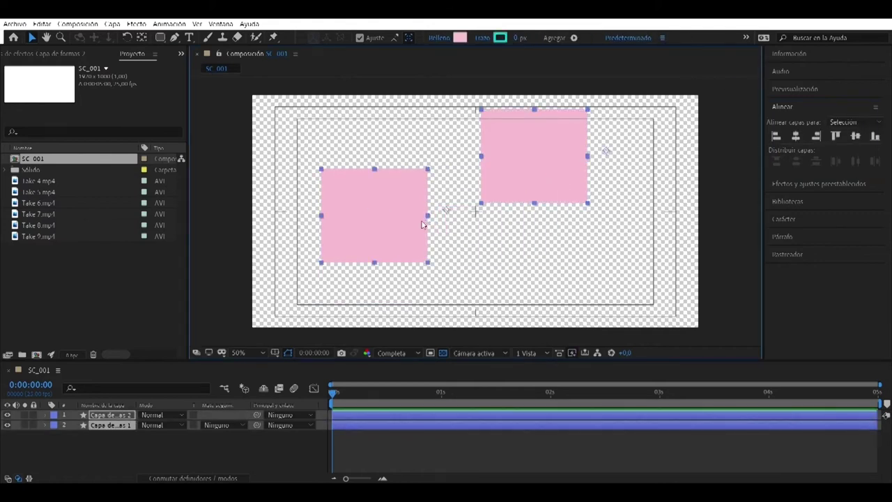
{"action": "left_click", "coordinate": [857, 136]}
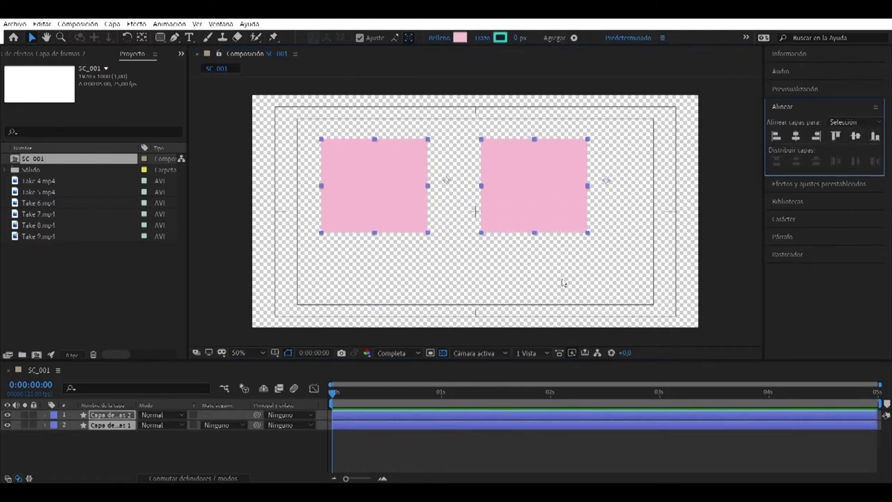
Step: Delete both pink rectangle layers and toggle the composition's transparency grid
{"action": "key", "text": "Delete"}
{"action": "left_click", "coordinate": [442, 353]}
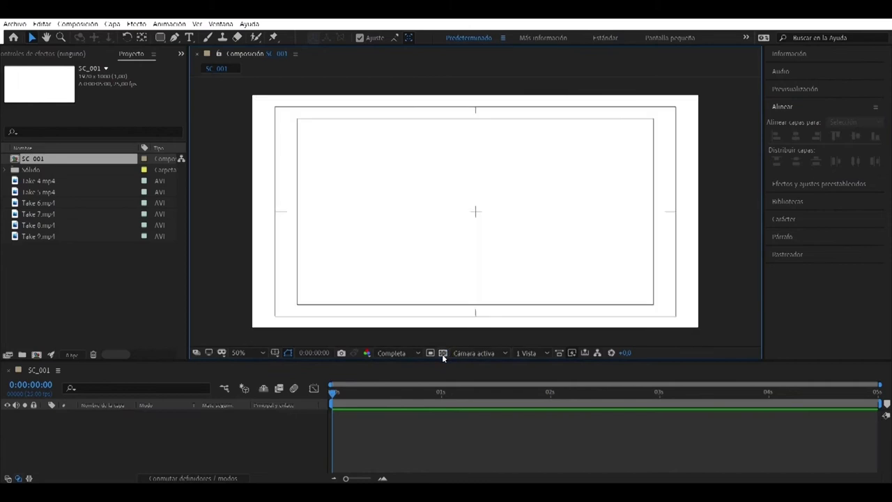
{"action": "left_click", "coordinate": [443, 353]}
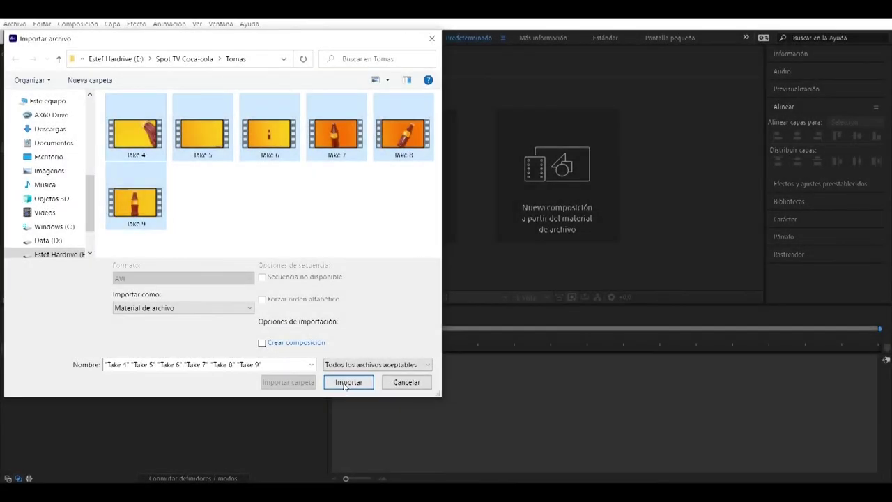
Step: Import the clips Take 4 to Take 9 from the Tomas folder as footage
{"action": "left_click", "coordinate": [343, 382]}
{"action": "left_click", "coordinate": [106, 231]}
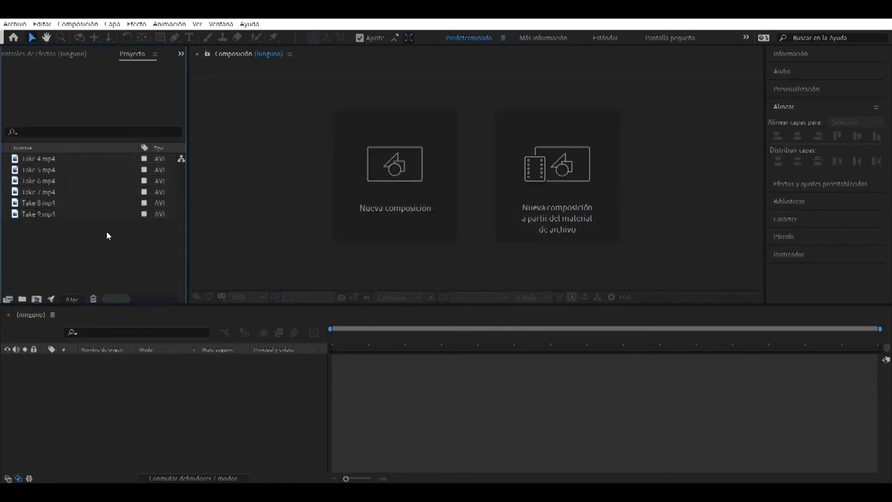
Step: Create a composition named SPOT TV with a duration of 0:00:20:00
{"action": "left_click", "coordinate": [364, 181]}
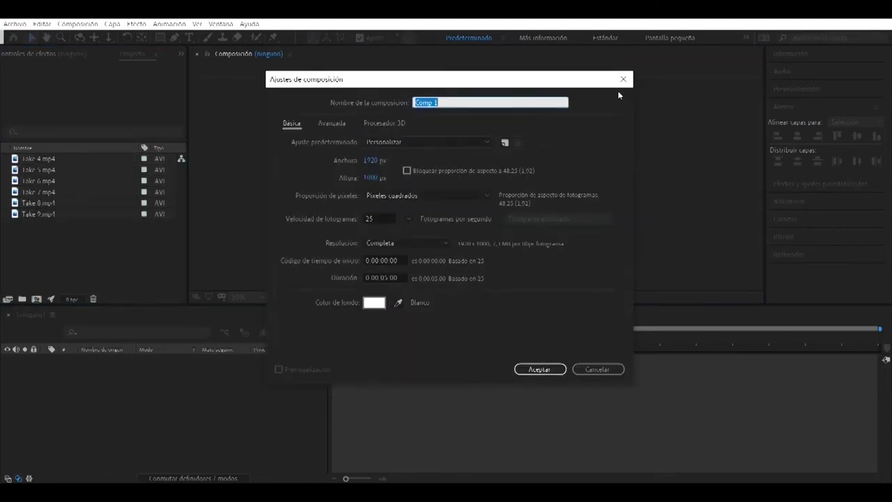
{"action": "type", "text": "SC001"}
{"action": "double_click", "coordinate": [447, 101]}
{"action": "type", "text": "SP"}
{"action": "type", "text": "OT L"}
{"action": "left_click", "coordinate": [388, 277]}
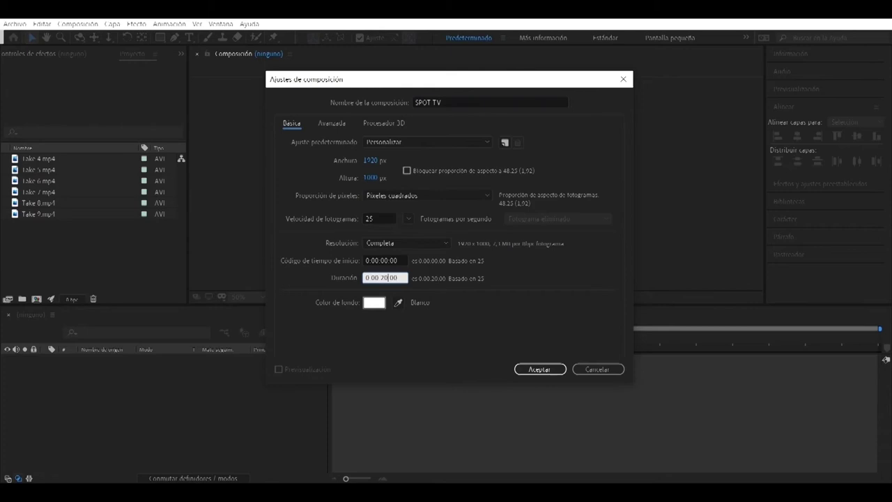
{"action": "left_click", "coordinate": [548, 369]}
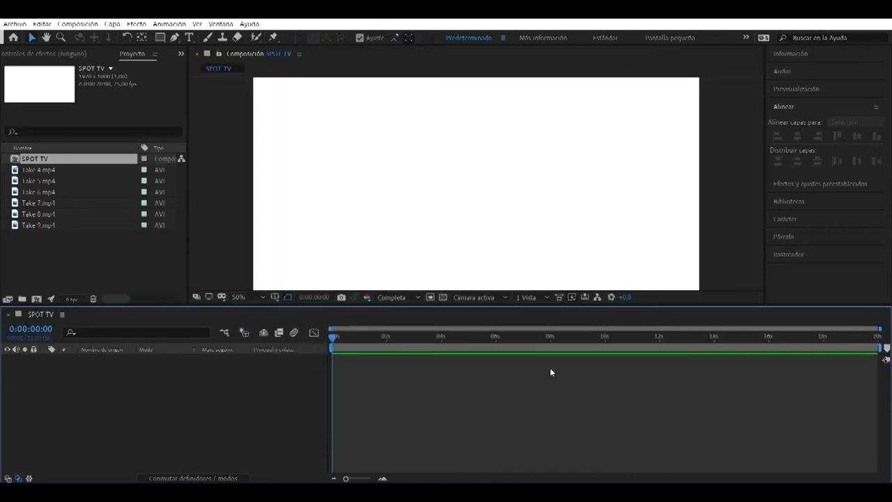
Step: Set the composition viewer's magnification to fit the available space (Ajustar)
{"action": "left_click", "coordinate": [264, 298]}
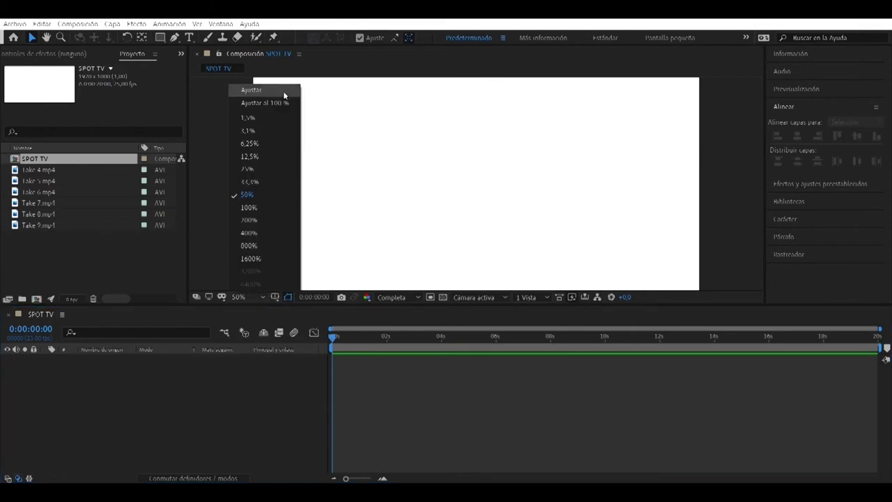
{"action": "left_click", "coordinate": [253, 90]}
{"action": "left_click", "coordinate": [83, 405]}
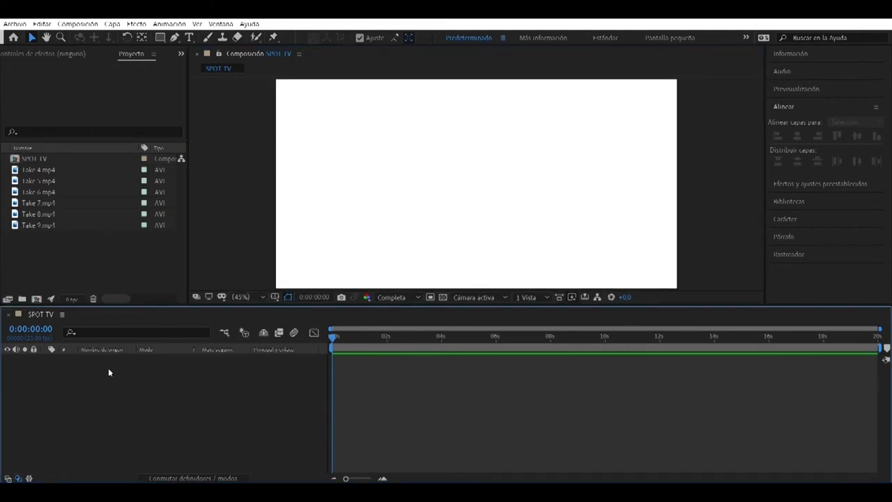
Step: Dock the alignment controls beneath the other collapsed tool groups, and try previewing Take 5.mp4 with the playback controls
{"action": "left_click", "coordinate": [42, 174]}
{"action": "left_click", "coordinate": [45, 182]}
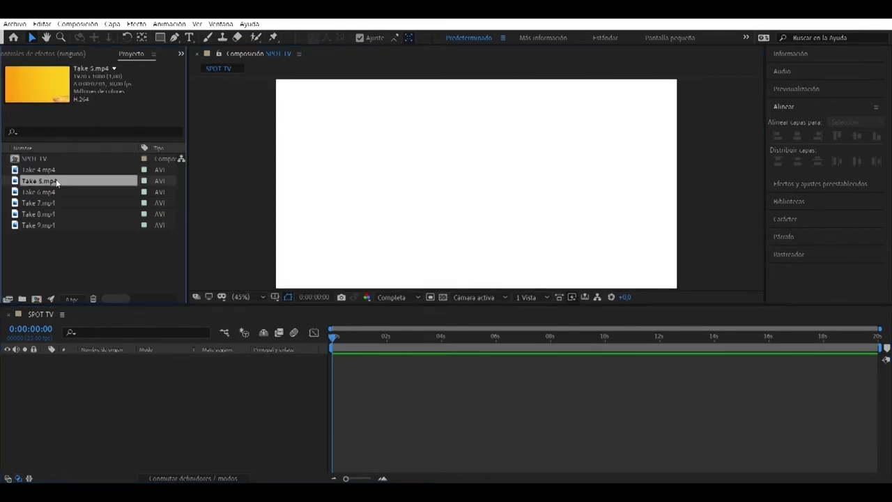
{"action": "left_click_drag", "start_coordinate": [785, 107], "coordinate": [887, 102]}
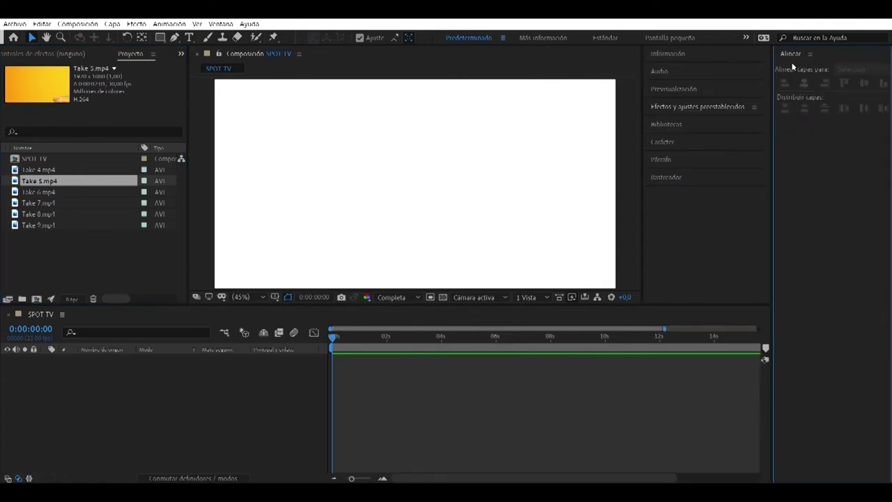
{"action": "left_click_drag", "start_coordinate": [790, 55], "coordinate": [677, 245]}
{"action": "left_click", "coordinate": [791, 88]}
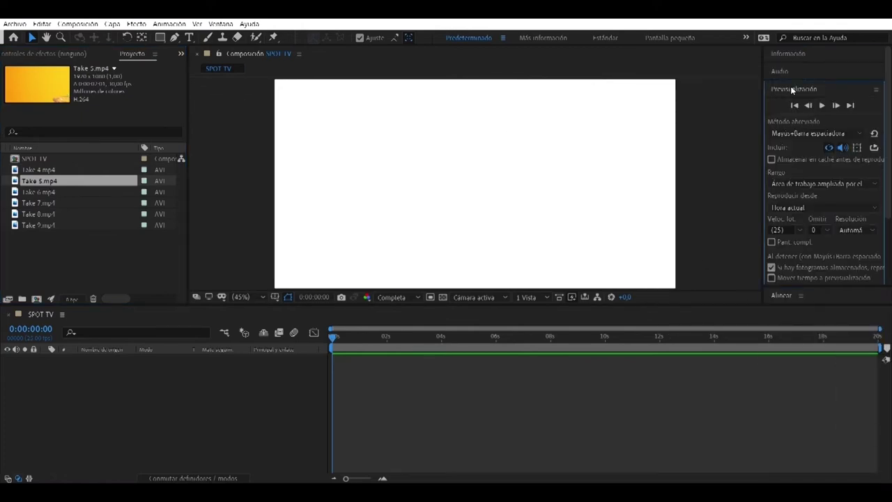
{"action": "left_click", "coordinate": [822, 107]}
{"action": "left_click", "coordinate": [822, 107]}
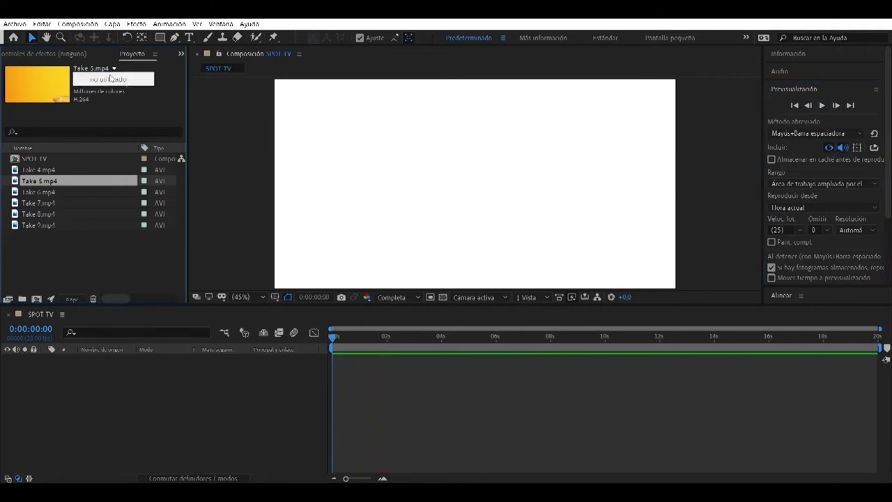
Step: Open and play back the footage clips Take 5, Take 4, Take 6 and Take 7 one after another
{"action": "double_click", "coordinate": [52, 94]}
{"action": "key", "text": "space"}
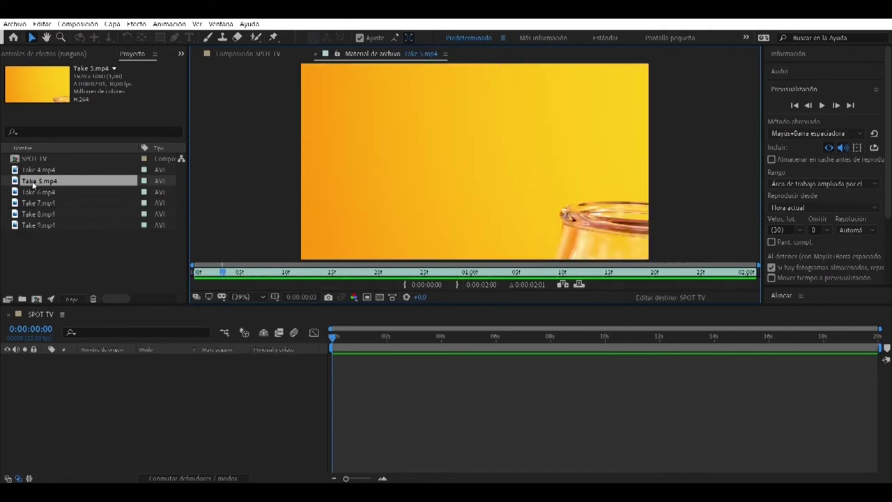
{"action": "double_click", "coordinate": [54, 172]}
{"action": "key", "text": "space"}
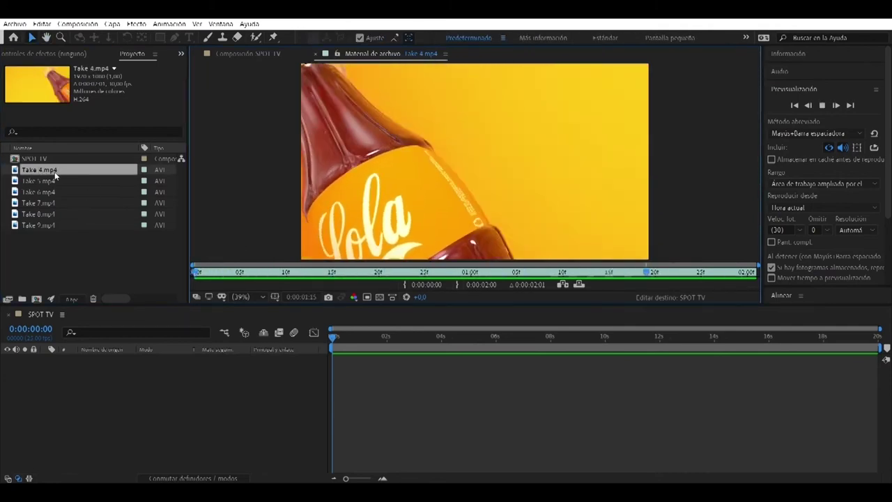
{"action": "double_click", "coordinate": [45, 193]}
{"action": "key", "text": "space"}
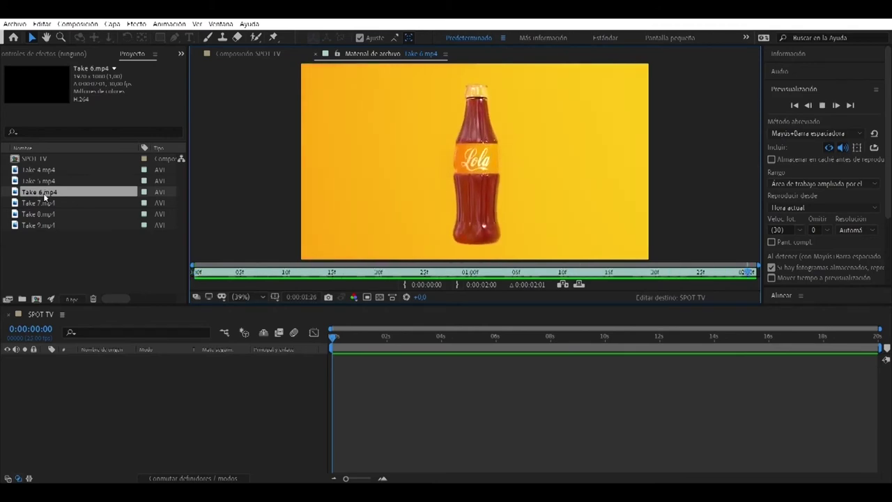
{"action": "double_click", "coordinate": [45, 203]}
{"action": "key", "text": "space"}
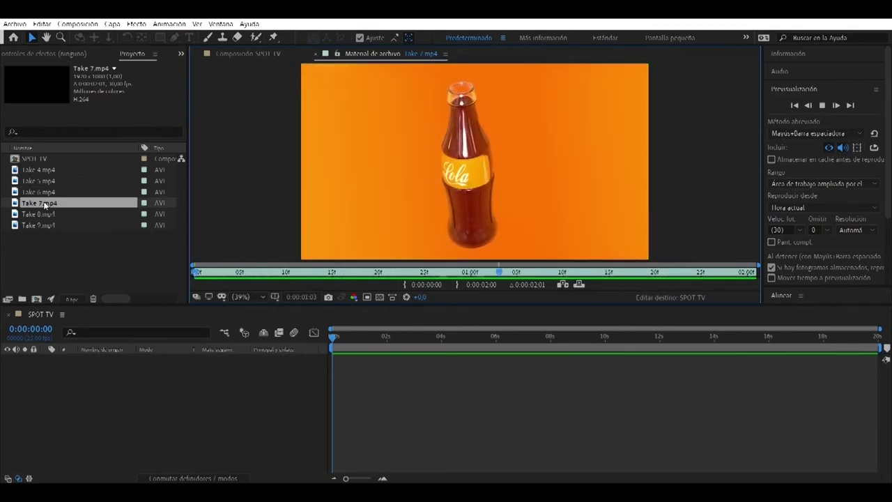
Step: Play back Take 8.mp4 and Take 9.mp4, removing Take 7.mp4 and Take 8.mp4 from the project
{"action": "left_click", "coordinate": [30, 203]}
{"action": "key", "text": "Delete"}
{"action": "double_click", "coordinate": [32, 204]}
{"action": "key", "text": "space"}
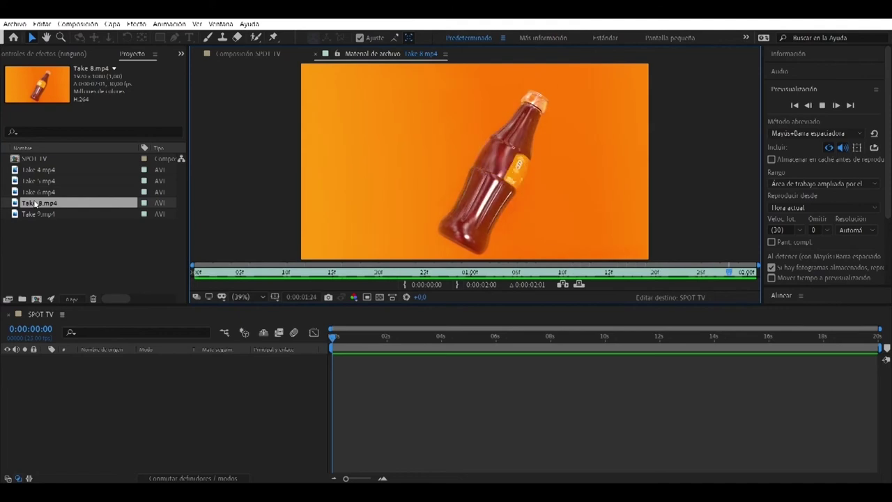
{"action": "key", "text": "Delete"}
{"action": "double_click", "coordinate": [34, 203]}
{"action": "key", "text": "space"}
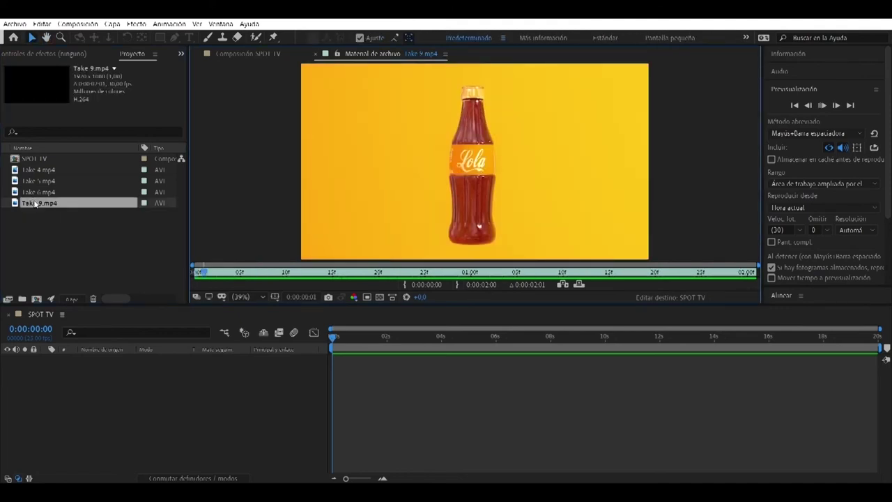
Step: Add Take 9.mp4 to the SPOT TV timeline, move the current time to 0:00:02:00, and duplicate the layer
{"action": "left_click_drag", "start_coordinate": [34, 204], "coordinate": [137, 403]}
{"action": "left_click_drag", "start_coordinate": [328, 337], "coordinate": [389, 345]}
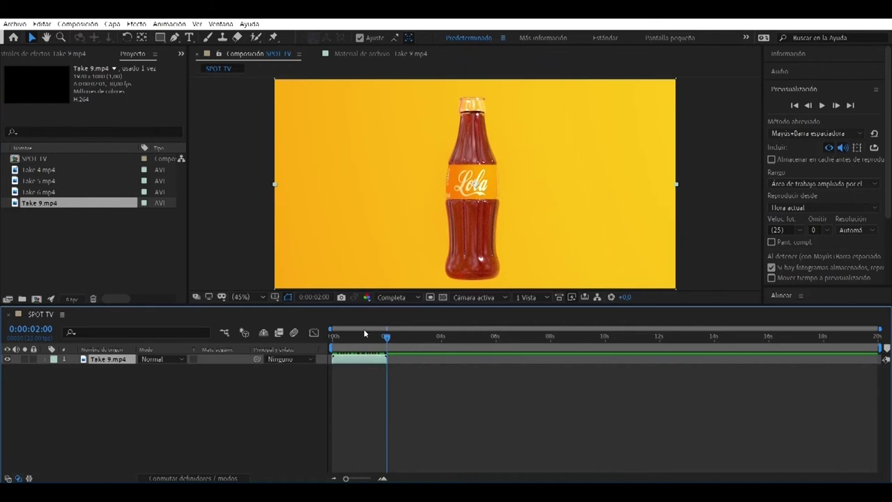
{"action": "key", "text": "ctrl+d"}
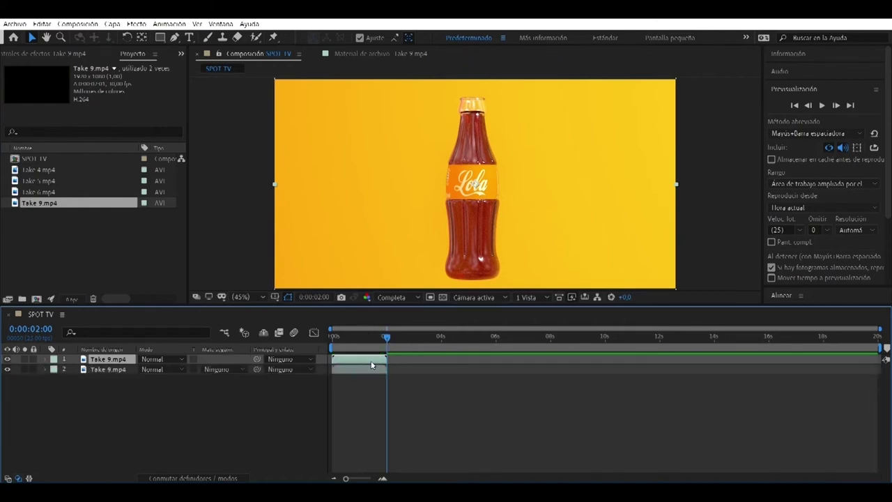
Step: Try freezing the upper Take 9.mp4 layer on its last frame and shortening it, and undo both changes
{"action": "right_click", "coordinate": [371, 363]}
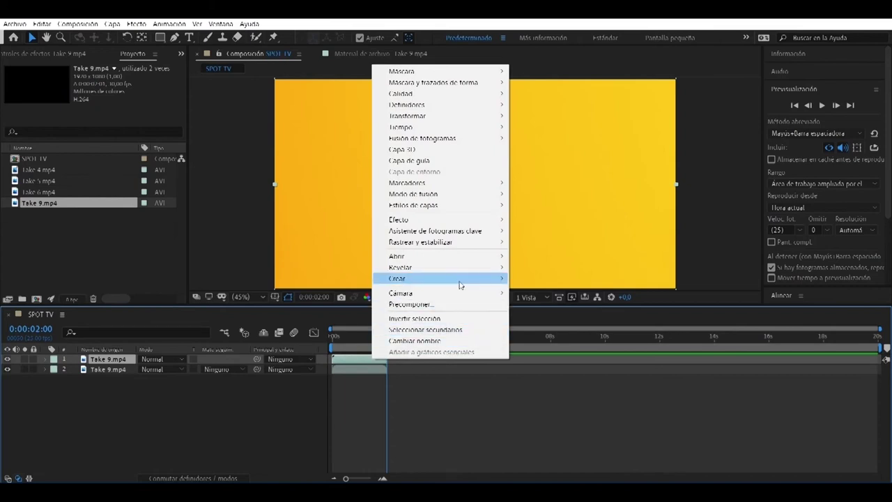
{"action": "mouse_move", "coordinate": [461, 281]}
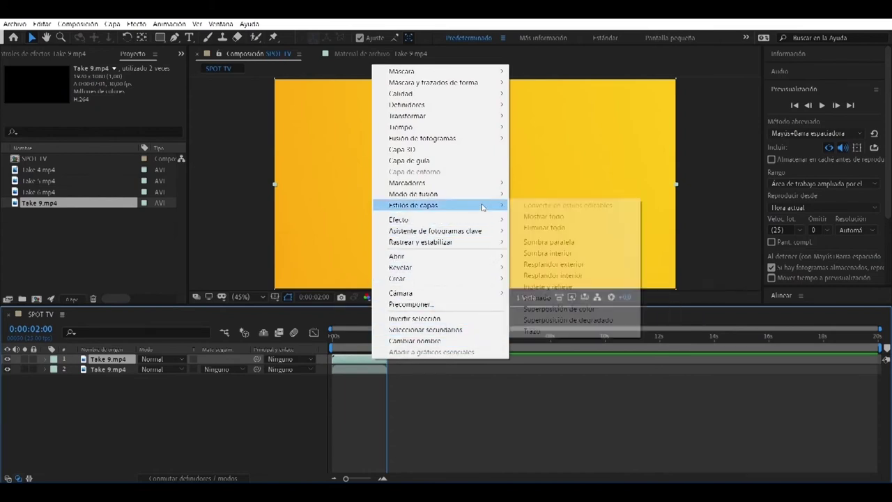
{"action": "mouse_move", "coordinate": [485, 118]}
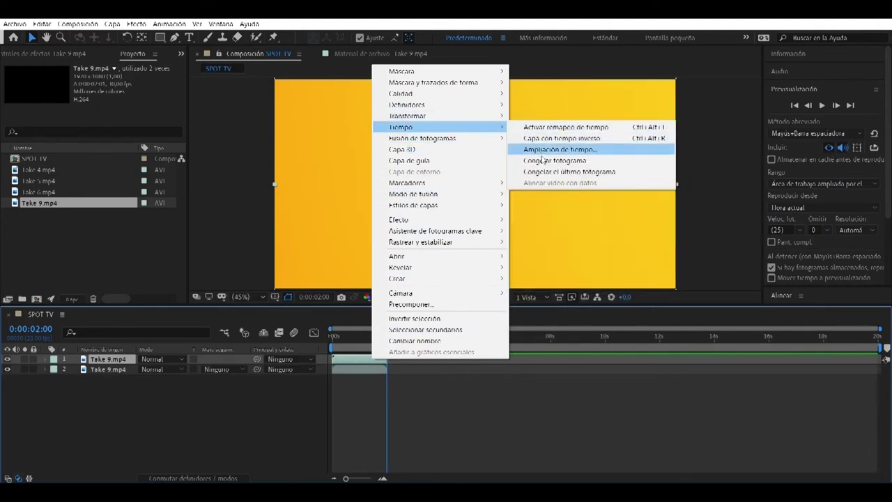
{"action": "left_click", "coordinate": [546, 174]}
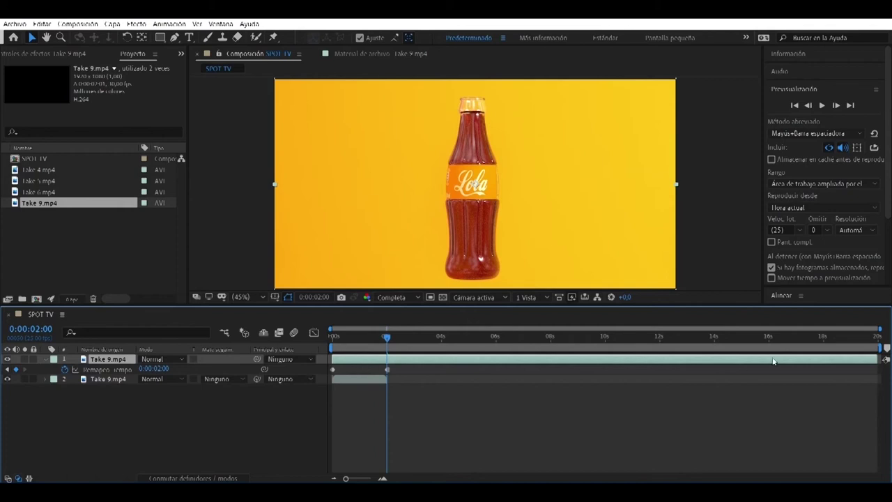
{"action": "left_click_drag", "start_coordinate": [884, 359], "coordinate": [541, 370]}
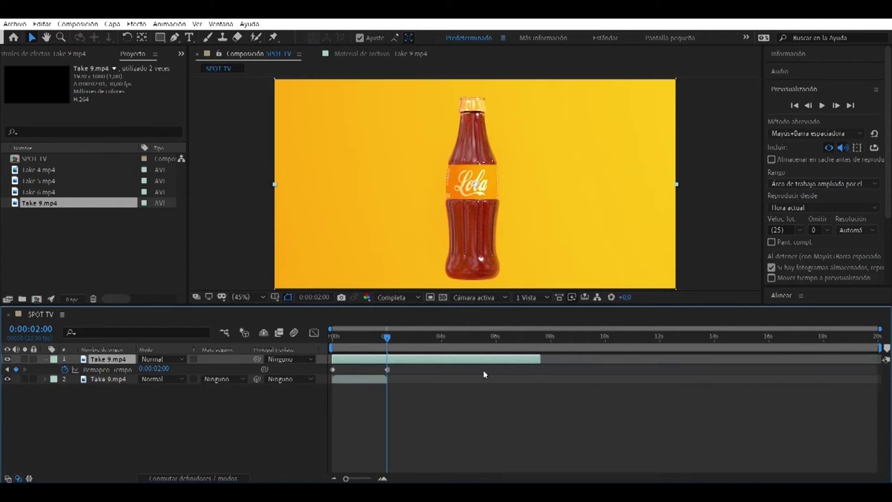
{"action": "key", "text": "ctrl+z"}
{"action": "key", "text": "ctrl+z"}
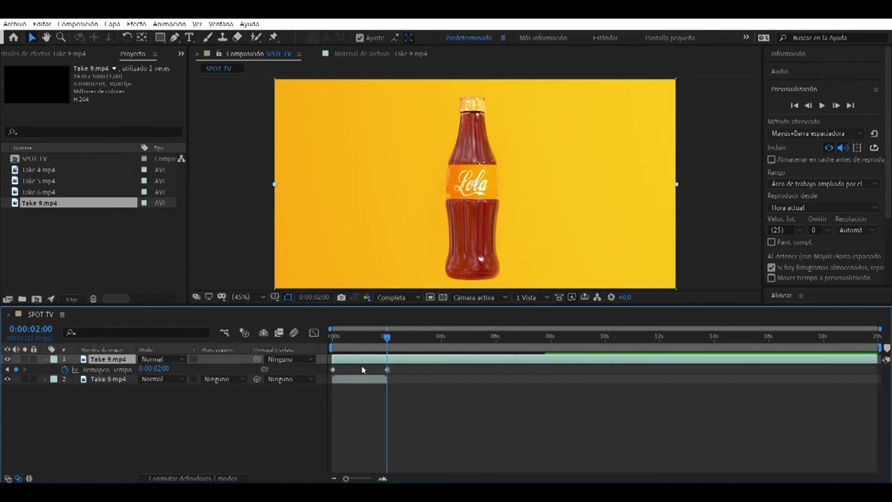
Step: Freeze the upper Take 9.mp4 layer's frame at 0:00:02:00 and make its bar start at the 2-second mark
{"action": "right_click", "coordinate": [381, 361]}
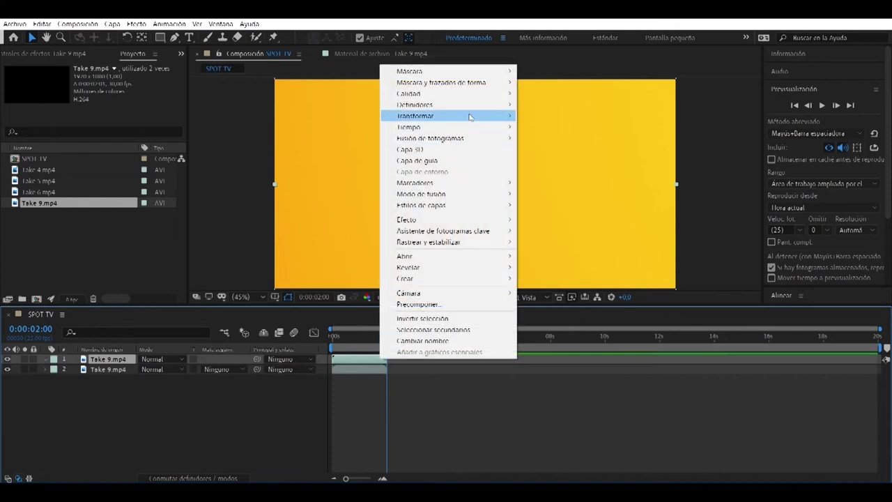
{"action": "mouse_move", "coordinate": [471, 126]}
{"action": "left_click", "coordinate": [581, 162]}
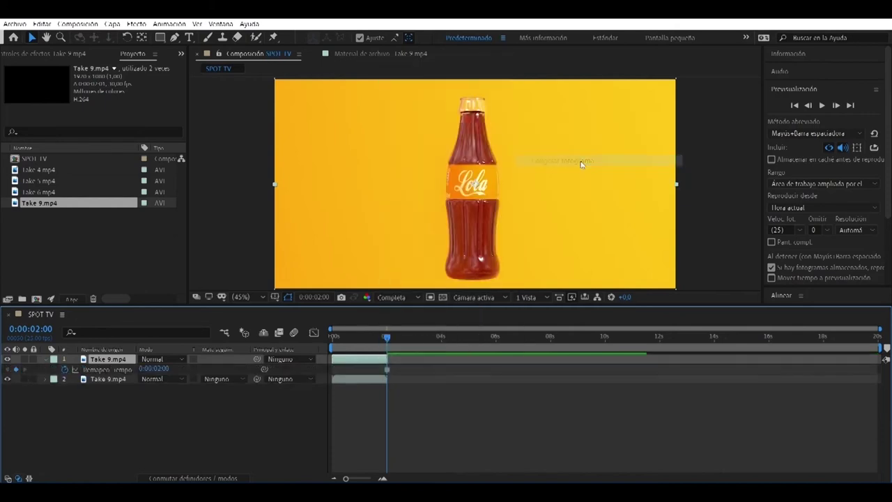
{"action": "left_click_drag", "start_coordinate": [333, 360], "coordinate": [320, 344]}
Step: Play back the sequence, trim the frozen Take 9.mp4 layer to end at the 3-second mark, and collapse its properties
{"action": "key", "text": "space"}
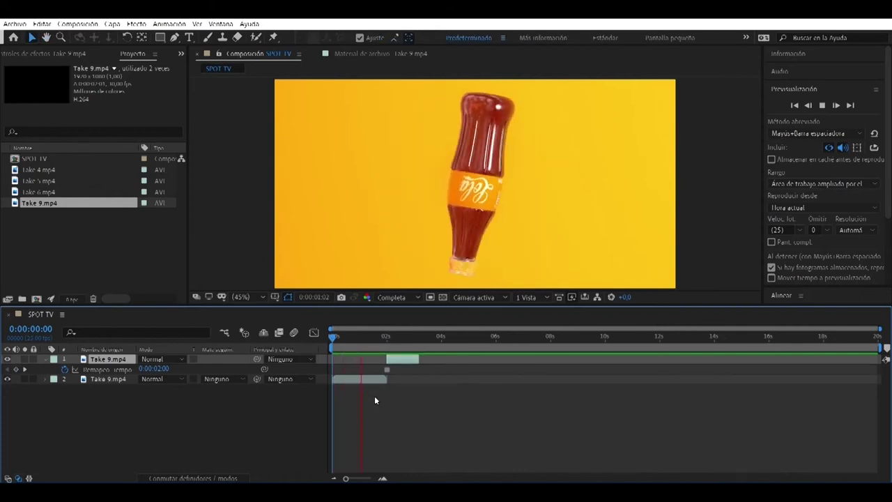
{"action": "key", "text": "space"}
{"action": "left_click_drag", "start_coordinate": [391, 341], "coordinate": [387, 342]}
{"action": "left_click_drag", "start_coordinate": [347, 479], "coordinate": [361, 478]}
{"action": "left_click_drag", "start_coordinate": [540, 360], "coordinate": [529, 361]}
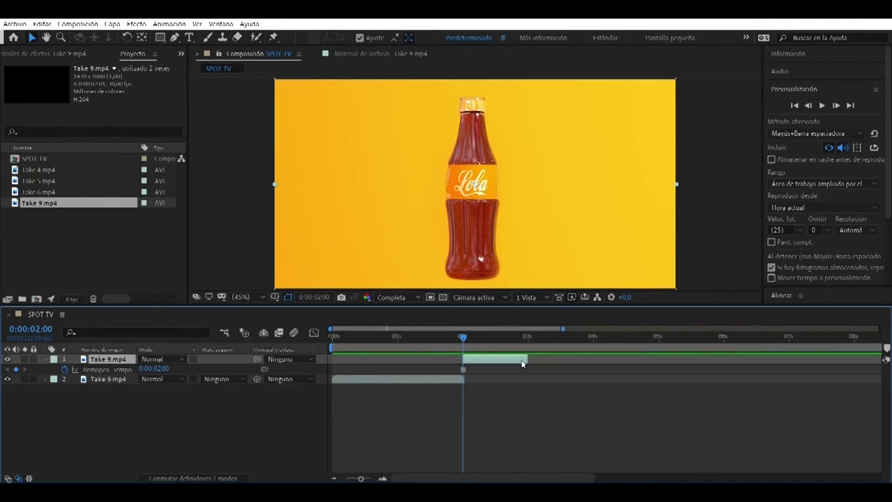
{"action": "left_click", "coordinate": [45, 361]}
Step: Create a text layer reading "¡Hey!" in the Gotham Black font
{"action": "right_click", "coordinate": [209, 404]}
{"action": "mouse_move", "coordinate": [239, 293]}
{"action": "left_click", "coordinate": [424, 311]}
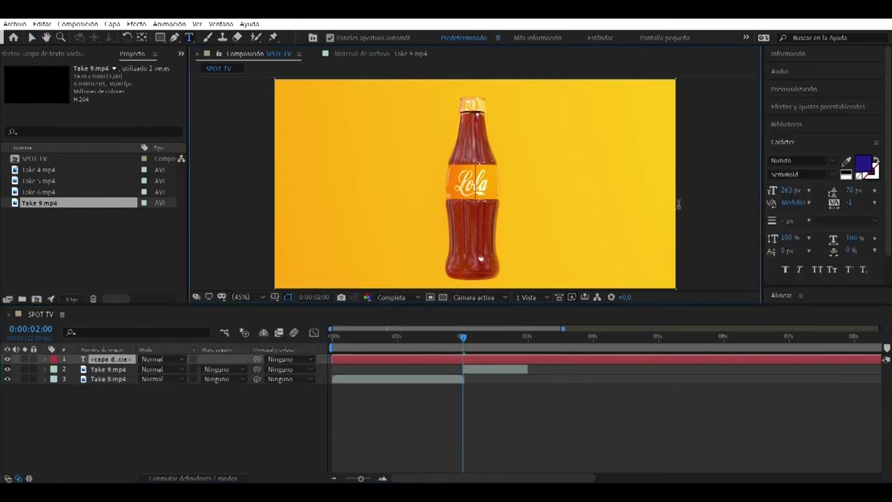
{"action": "left_click", "coordinate": [832, 161]}
{"action": "scroll", "coordinate": [723, 307], "scroll_direction": "down", "scroll_amount": 10}
{"action": "scroll", "coordinate": [722, 307], "scroll_direction": "up", "scroll_amount": 15}
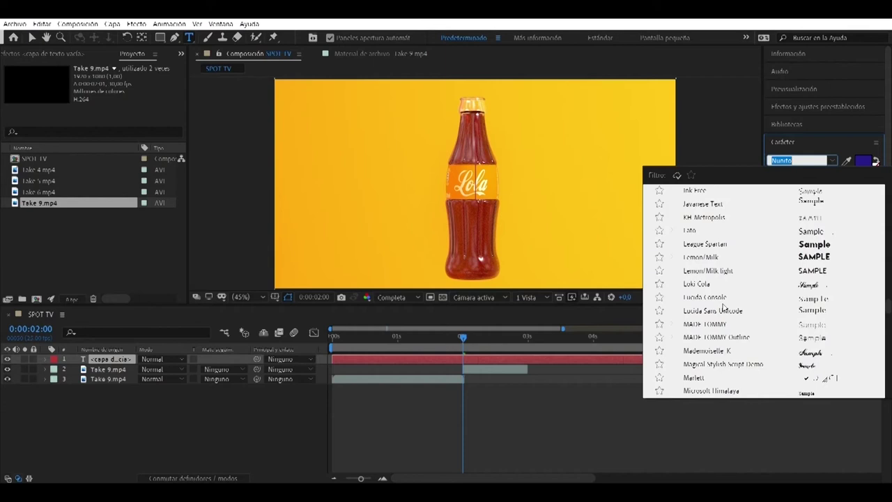
{"action": "scroll", "coordinate": [723, 307], "scroll_direction": "up", "scroll_amount": 10}
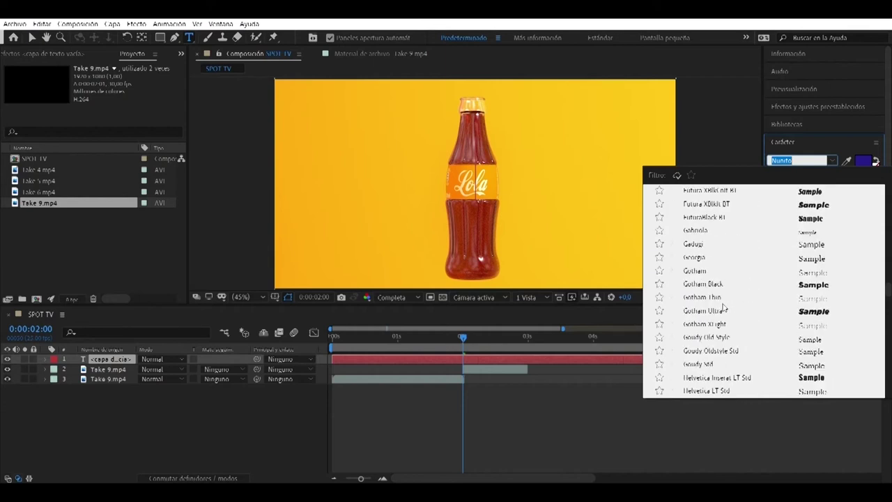
{"action": "scroll", "coordinate": [719, 277], "scroll_direction": "down", "scroll_amount": 8}
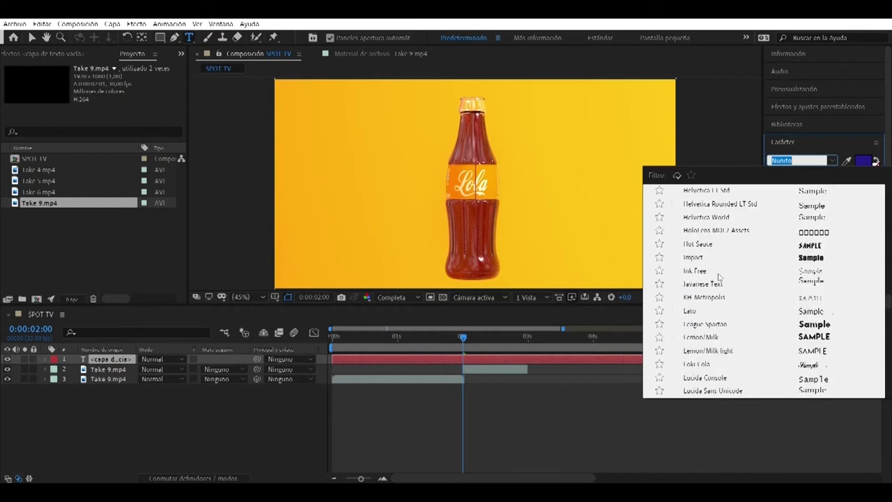
{"action": "scroll", "coordinate": [719, 277], "scroll_direction": "down", "scroll_amount": 3}
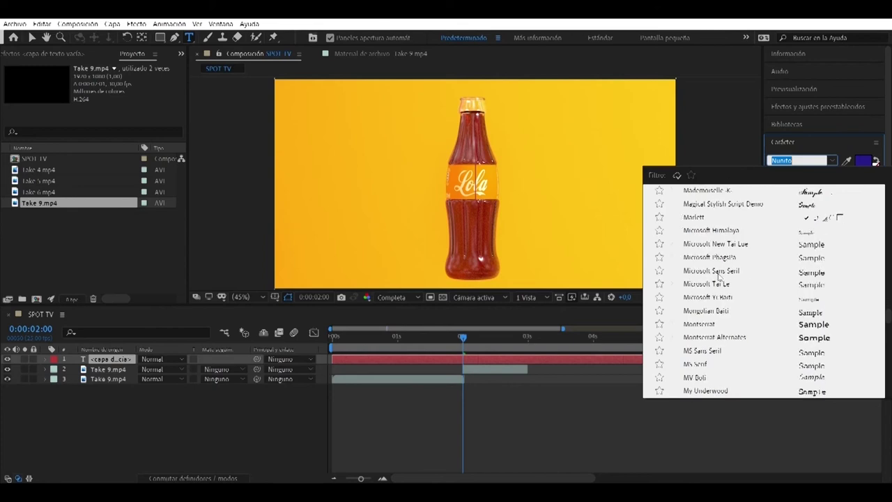
{"action": "scroll", "coordinate": [709, 340], "scroll_direction": "up", "scroll_amount": 12}
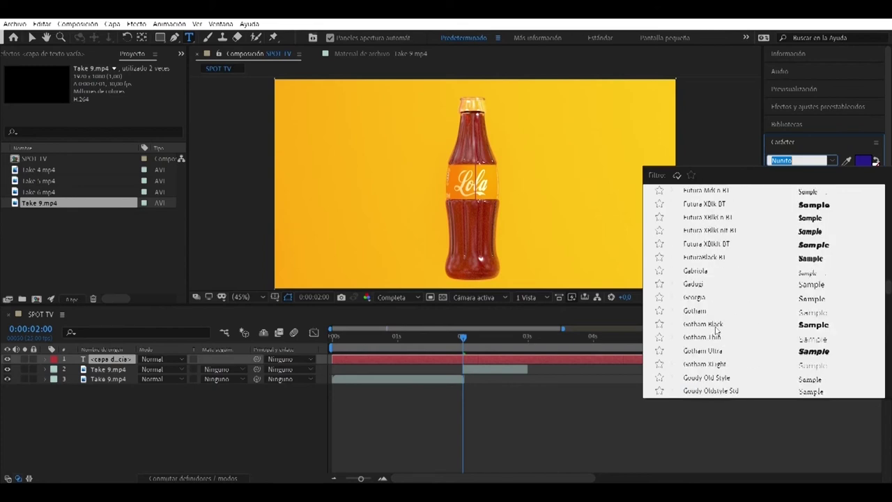
{"action": "left_click", "coordinate": [721, 329]}
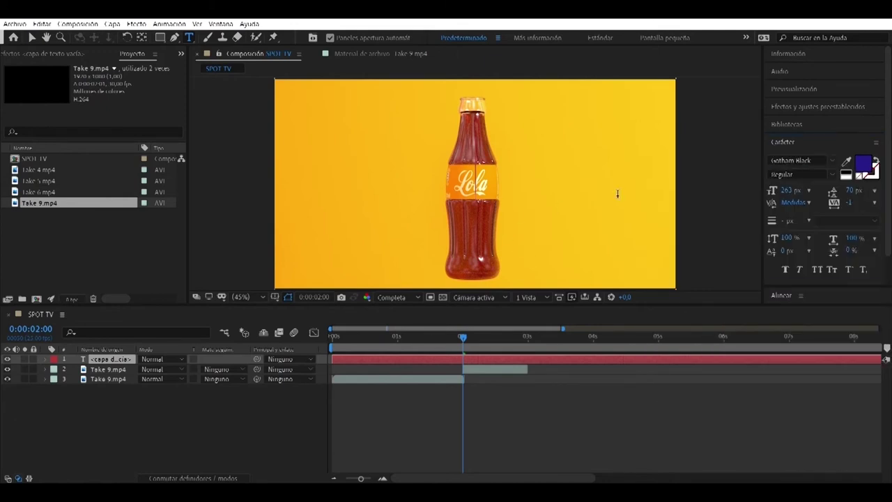
{"action": "type", "text": "¡Hey!"}
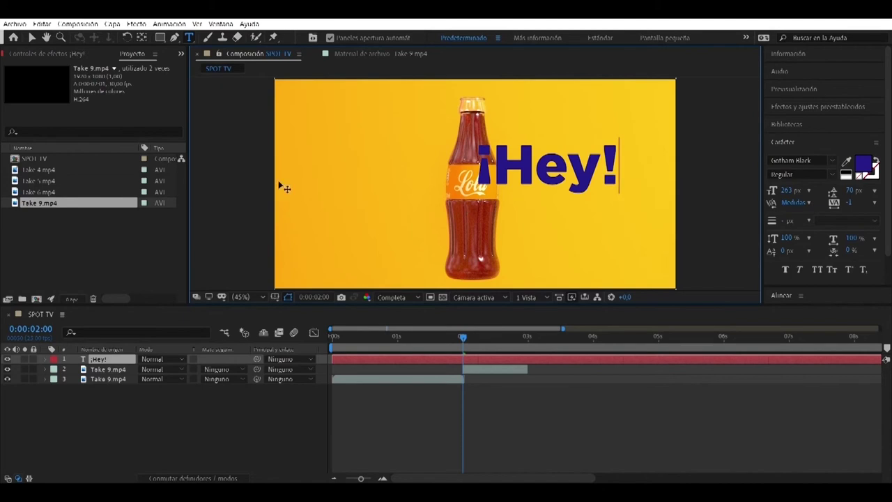
Step: Enlarge the "¡Hey!" text to 677 px and centre it over the bottle in the frame
{"action": "left_click", "coordinate": [32, 38]}
{"action": "right_click", "coordinate": [514, 170]}
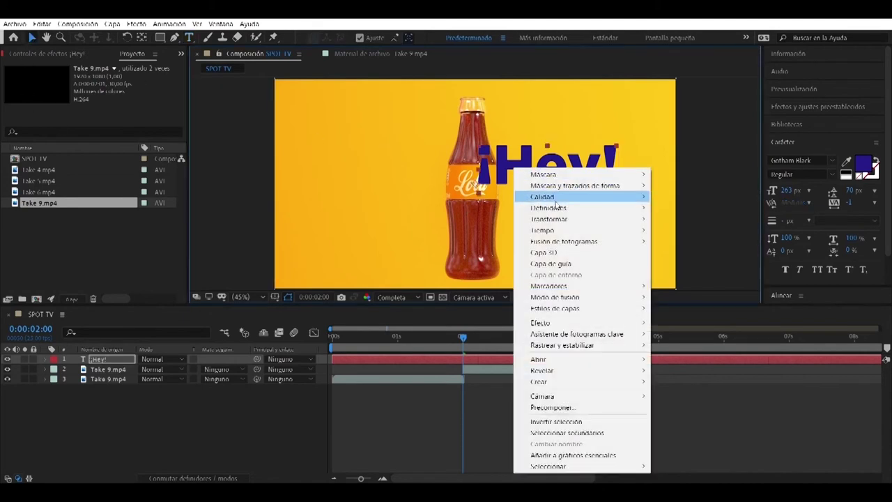
{"action": "mouse_move", "coordinate": [551, 219]}
{"action": "left_click", "coordinate": [360, 339]}
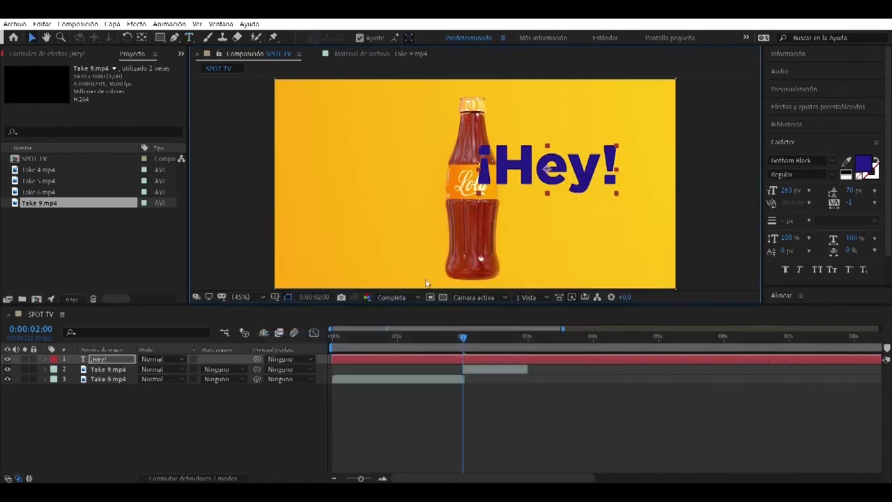
{"action": "left_click_drag", "start_coordinate": [786, 190], "coordinate": [842, 185]}
{"action": "left_click_drag", "start_coordinate": [653, 161], "coordinate": [502, 191]}
{"action": "left_click_drag", "start_coordinate": [785, 191], "coordinate": [801, 190]}
{"action": "left_click_drag", "start_coordinate": [604, 165], "coordinate": [566, 190]}
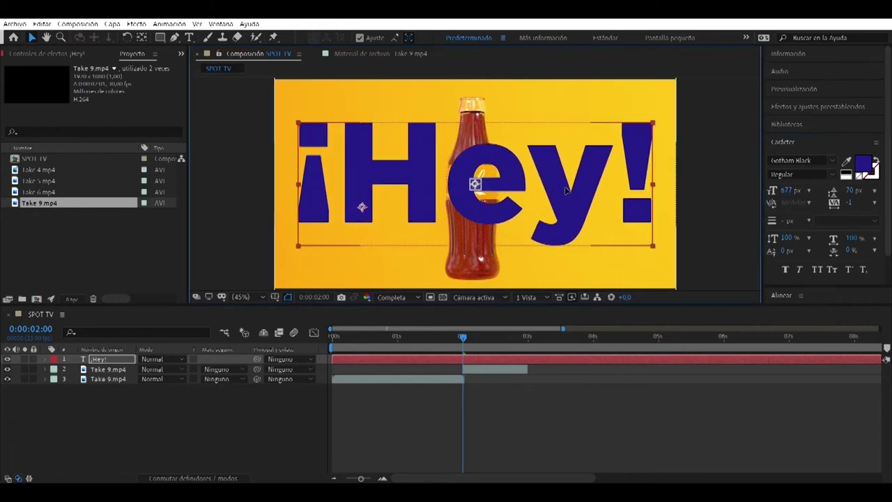
Step: Centre the anchor point of the "¡Hey!" text layer on its content
{"action": "right_click", "coordinate": [508, 191]}
{"action": "mouse_move", "coordinate": [558, 241]}
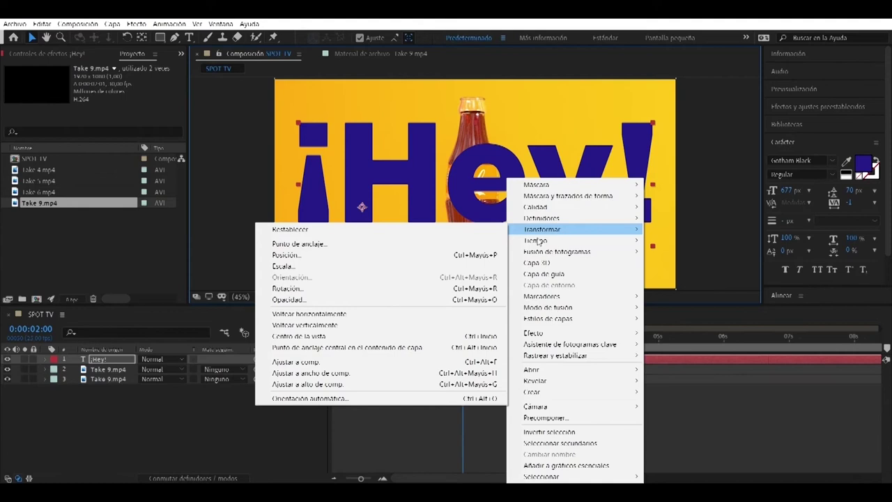
{"action": "left_click", "coordinate": [457, 347]}
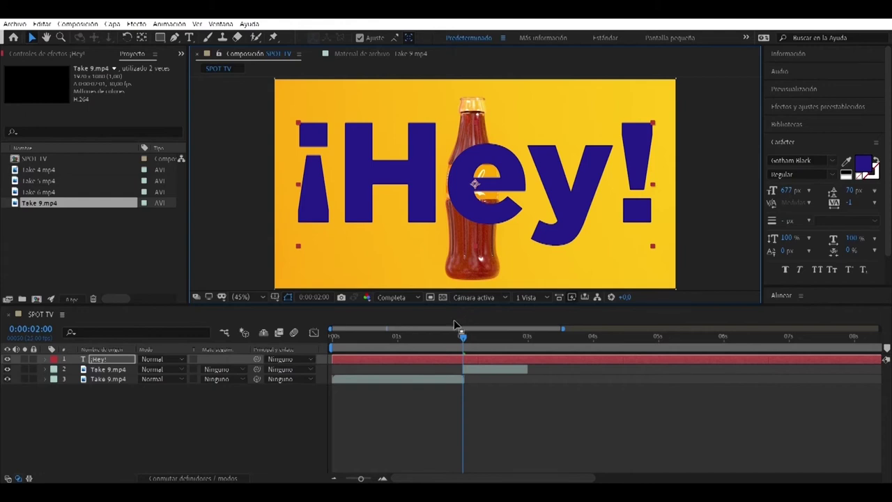
Step: Trim the "¡Hey!" layer to run from 2 to 3 seconds and set its fill colour to white
{"action": "left_click_drag", "start_coordinate": [332, 360], "coordinate": [460, 369]}
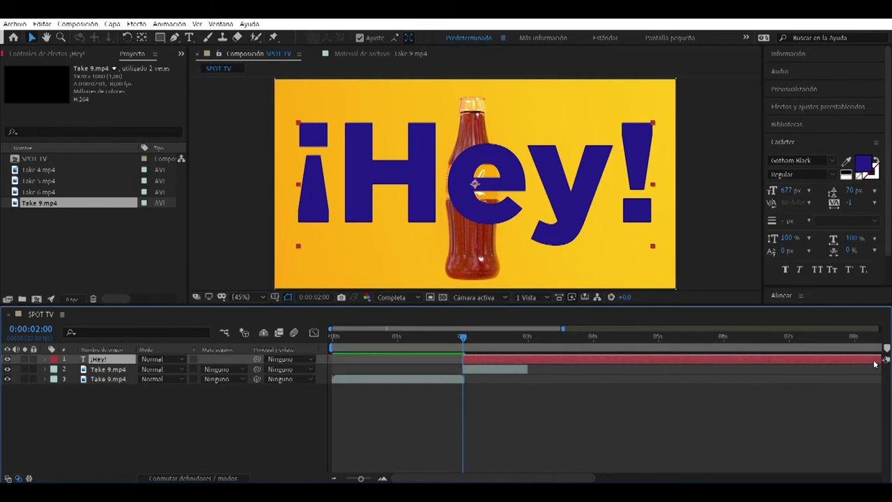
{"action": "left_click_drag", "start_coordinate": [363, 480], "coordinate": [345, 480]}
{"action": "left_click_drag", "start_coordinate": [871, 360], "coordinate": [420, 378]}
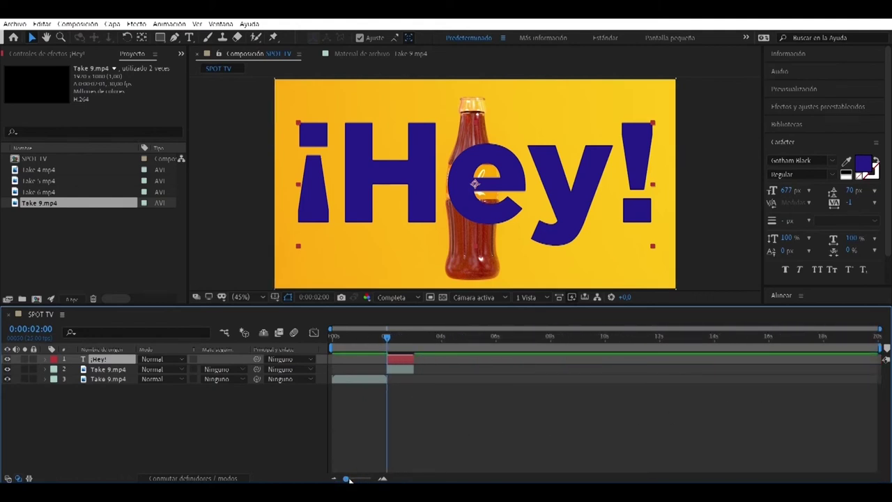
{"action": "left_click_drag", "start_coordinate": [347, 479], "coordinate": [361, 480]}
{"action": "key", "text": "space"}
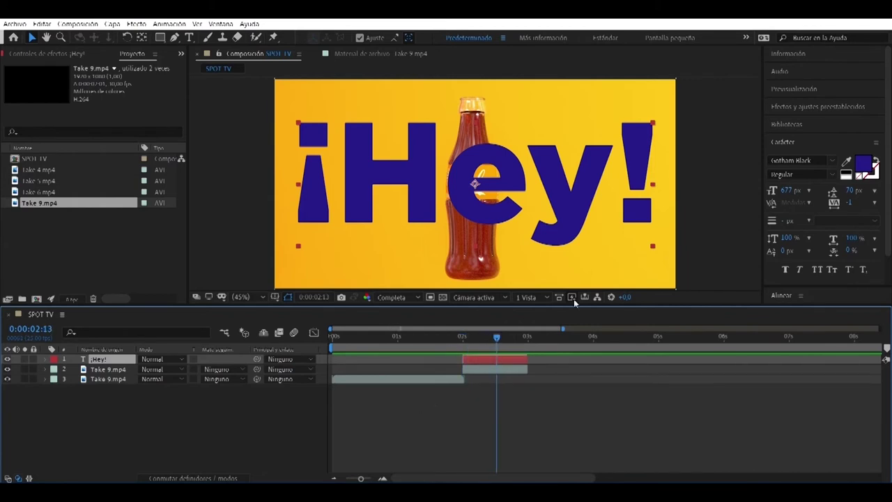
{"action": "left_click", "coordinate": [847, 175]}
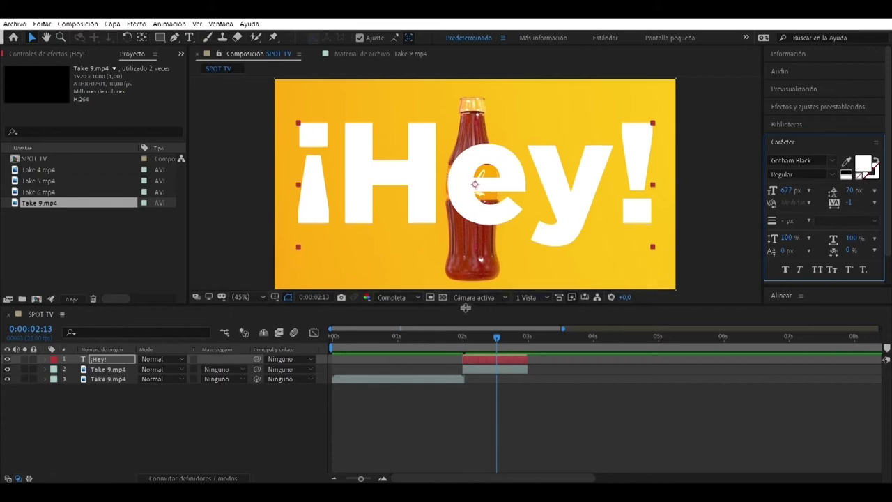
{"action": "left_click_drag", "start_coordinate": [466, 305], "coordinate": [461, 320]}
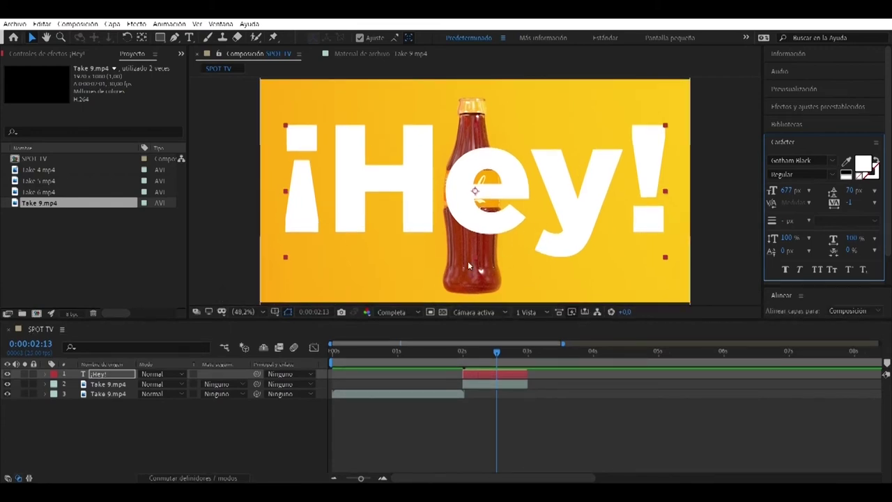
Step: Try using "¡Hey!" as the alpha matte of the frozen Take 9.mp4 layer, and undo it
{"action": "left_click", "coordinate": [219, 384]}
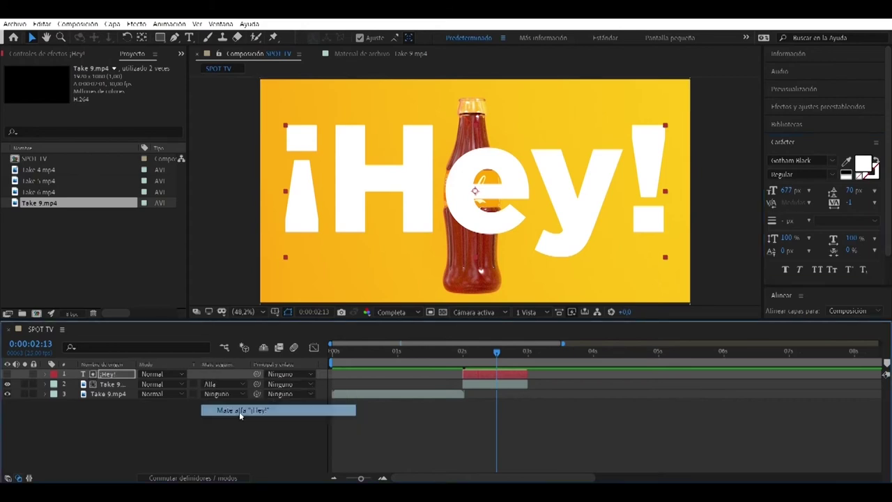
{"action": "left_click", "coordinate": [239, 411]}
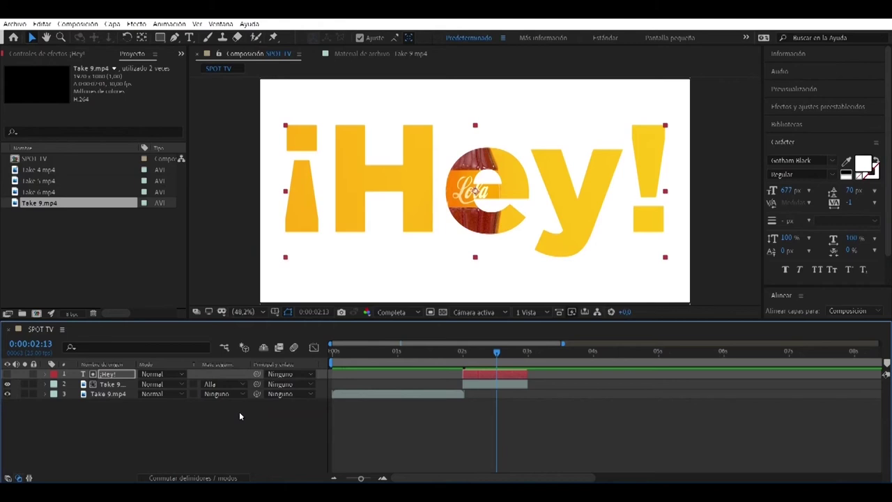
{"action": "key", "text": "ctrl+z"}
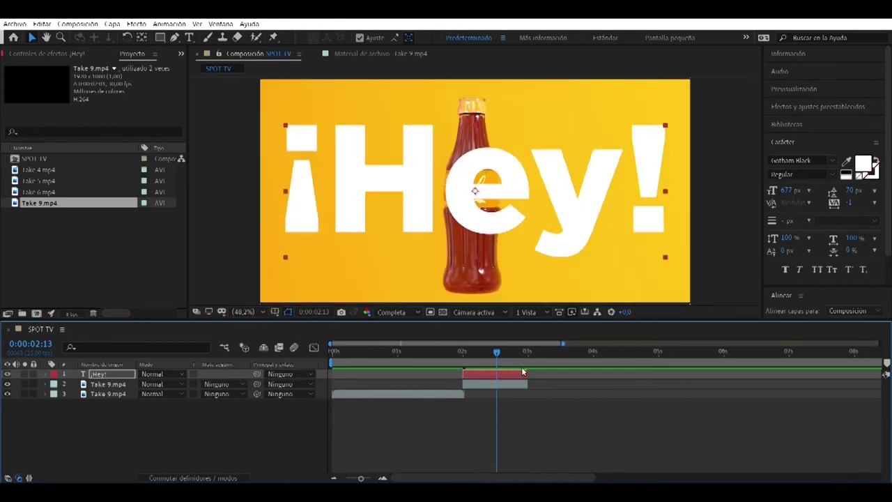
Step: Duplicate the "¡Hey!" and frozen Take 9.mp4 layers, start the copies at 3 seconds, and stack the Take 9.mp4 copy directly below "¡Hey! 2"
{"action": "left_click", "coordinate": [516, 382], "text": "shift"}
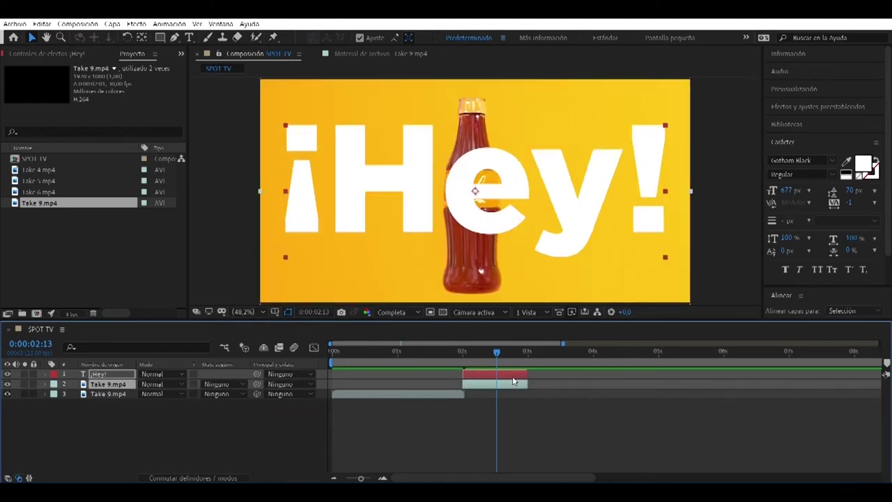
{"action": "key", "text": "ctrl+d"}
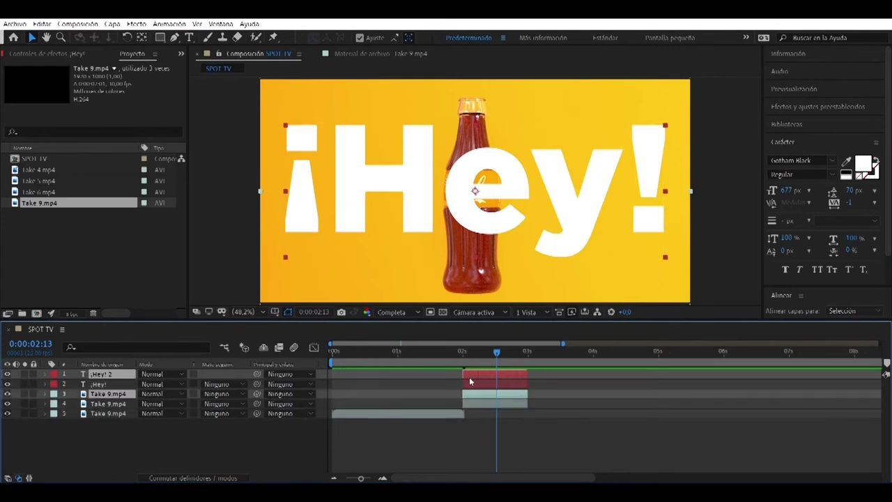
{"action": "left_click_drag", "start_coordinate": [478, 391], "coordinate": [545, 401]}
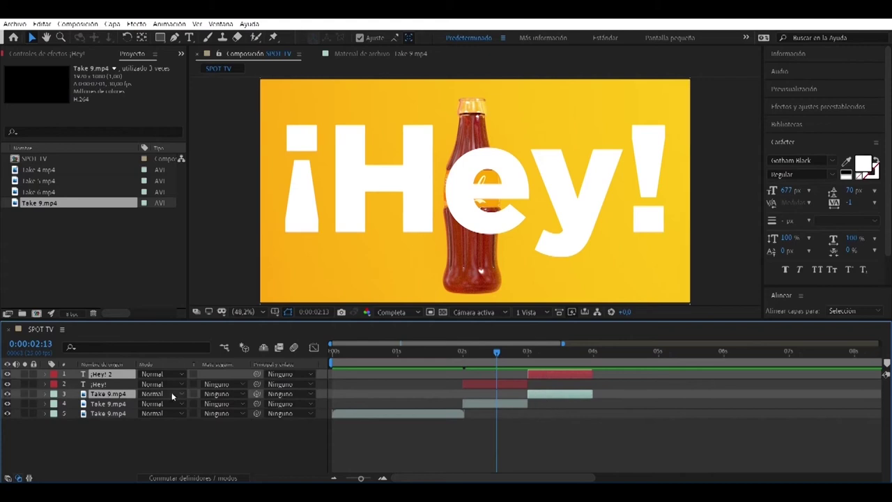
{"action": "left_click_drag", "start_coordinate": [114, 396], "coordinate": [117, 384]}
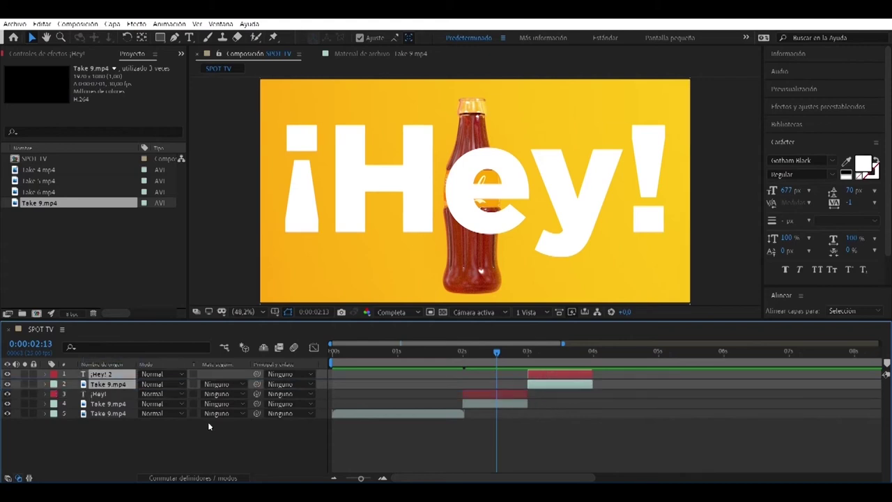
Step: Apply "¡Hey! 2" as the alpha matte of the Take 9.mp4 copy below it and play back the sequence
{"action": "left_click_drag", "start_coordinate": [477, 354], "coordinate": [549, 354]}
{"action": "left_click", "coordinate": [234, 384]}
{"action": "left_click", "coordinate": [245, 410]}
{"action": "left_click", "coordinate": [183, 429]}
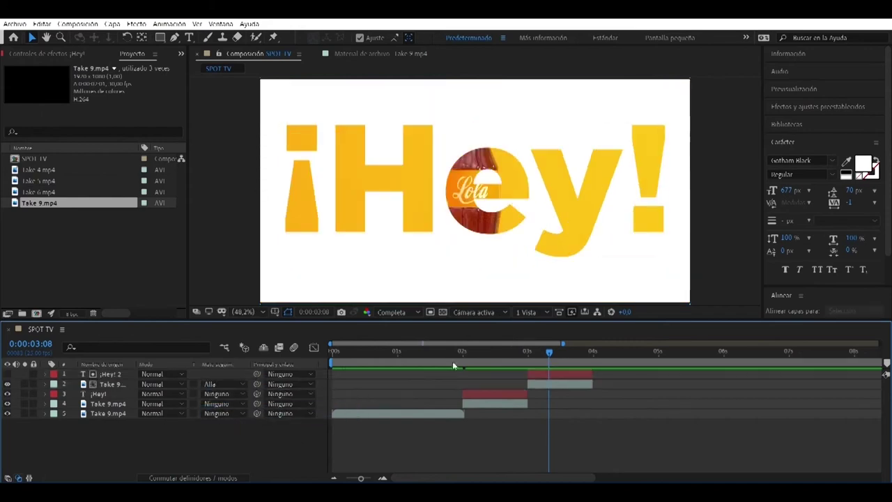
{"action": "left_click_drag", "start_coordinate": [548, 341], "coordinate": [575, 372]}
{"action": "key", "text": "space"}
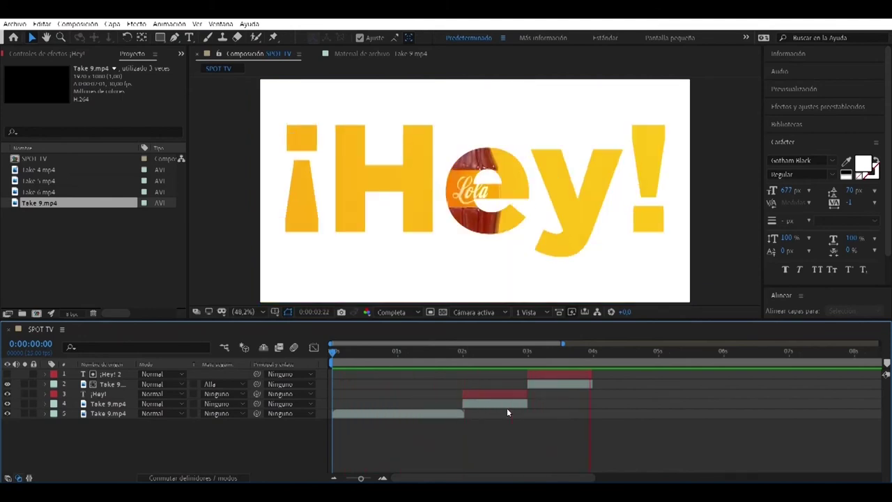
Step: Extend both "¡Hey! 2" and its matted Take 9.mp4 layer to end at the 5-second mark
{"action": "left_click_drag", "start_coordinate": [537, 357], "coordinate": [593, 362]}
{"action": "left_click", "coordinate": [590, 377]}
{"action": "left_click", "coordinate": [587, 387], "text": "shift"}
{"action": "left_click", "coordinate": [596, 380]}
{"action": "left_click", "coordinate": [584, 377]}
{"action": "left_click", "coordinate": [584, 387], "text": "shift"}
{"action": "left_click_drag", "start_coordinate": [593, 378], "coordinate": [660, 377]}
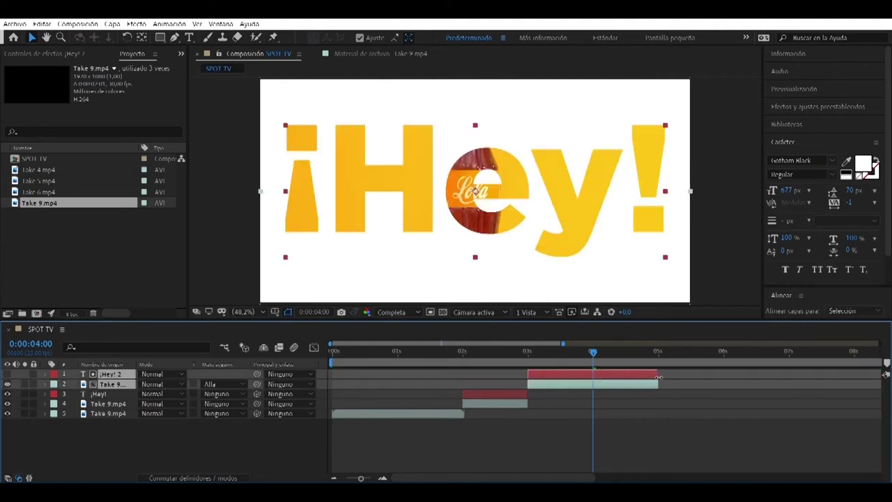
{"action": "mouse_move", "coordinate": [597, 356]}
{"action": "left_mouse_down"}
{"action": "mouse_move", "coordinate": [621, 357]}
{"action": "mouse_move", "coordinate": [536, 377]}
{"action": "mouse_move", "coordinate": [595, 373]}
{"action": "left_mouse_up"}
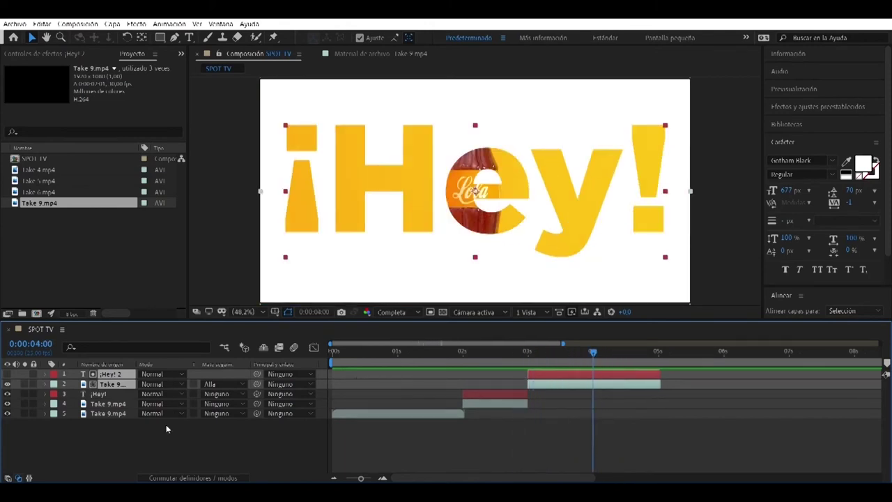
Step: Add a null object named CTRL and set the track matte of "¡Hey! 2" to none
{"action": "right_click", "coordinate": [139, 443]}
{"action": "mouse_move", "coordinate": [177, 334]}
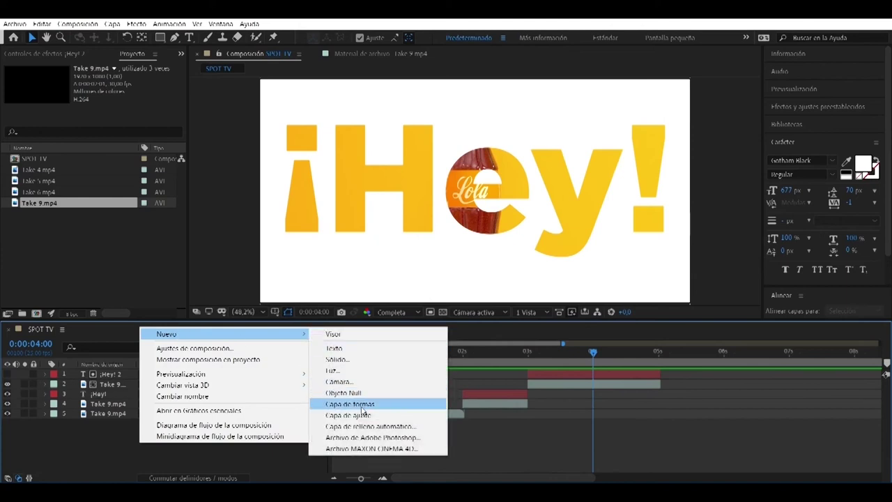
{"action": "left_click", "coordinate": [345, 392]}
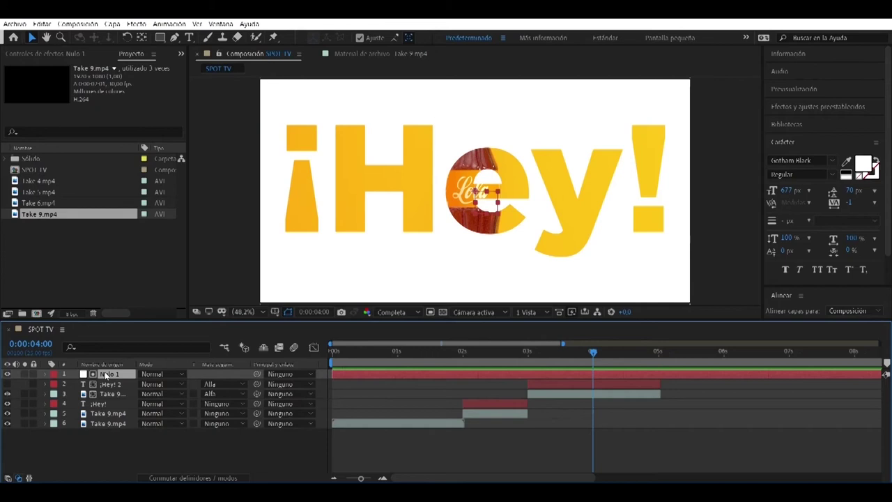
{"action": "key", "text": "Return"}
{"action": "type", "text": "CTRL"}
{"action": "key", "text": "Return"}
{"action": "left_click", "coordinate": [230, 384]}
{"action": "left_click", "coordinate": [252, 395]}
Step: Try parenting "¡Hey! 2" and its matted Take 9.mp4 layer to CTRL, and set both parents back to none
{"action": "left_click", "coordinate": [124, 393]}
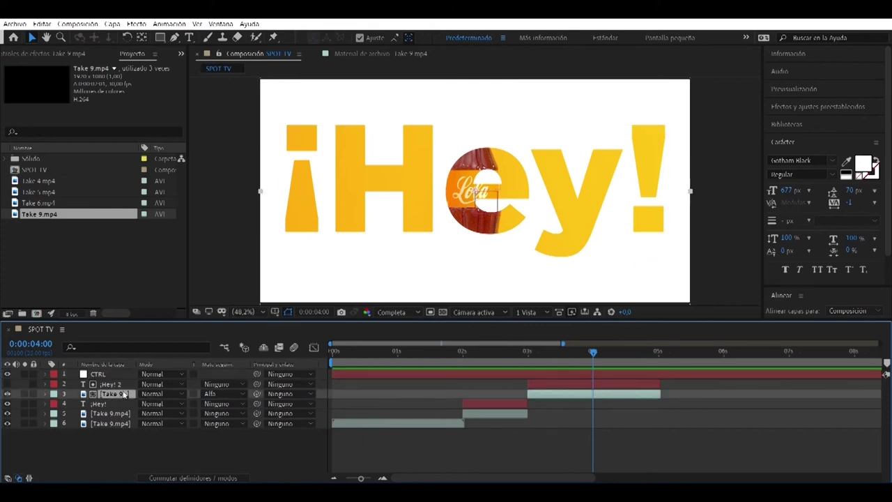
{"action": "left_click_drag", "start_coordinate": [256, 394], "coordinate": [98, 374]}
{"action": "left_click", "coordinate": [98, 375]}
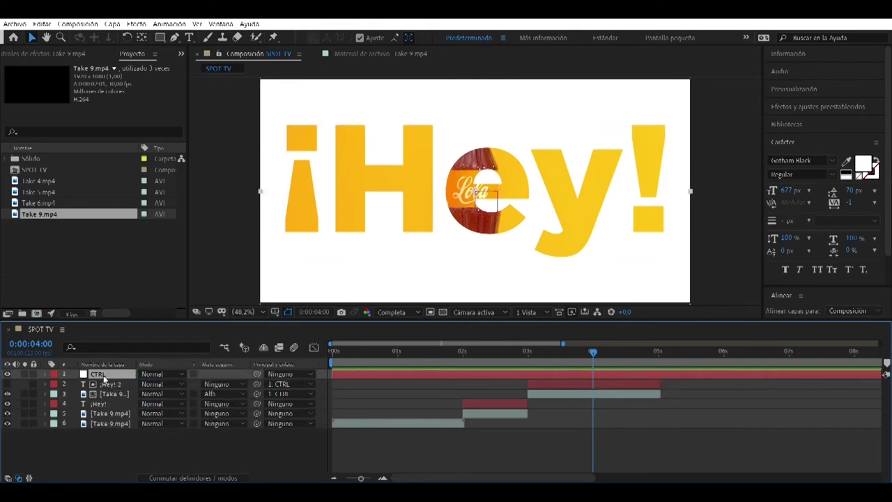
{"action": "right_click", "coordinate": [483, 201]}
{"action": "left_click", "coordinate": [274, 385]}
{"action": "left_click", "coordinate": [287, 396]}
{"action": "left_click", "coordinate": [279, 394]}
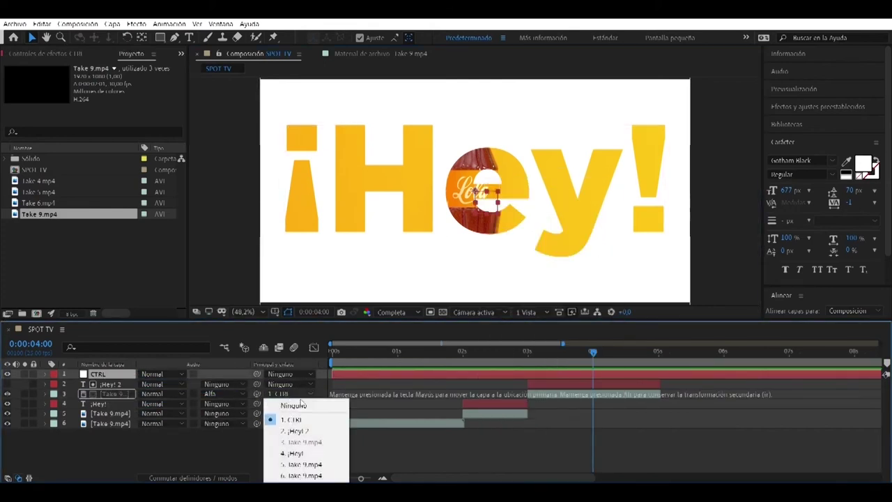
{"action": "left_click", "coordinate": [287, 406]}
Step: Centre the anchor point of the CTRL null on its layer content
{"action": "right_click", "coordinate": [481, 198]}
{"action": "mouse_move", "coordinate": [528, 229]}
{"action": "left_click", "coordinate": [667, 347]}
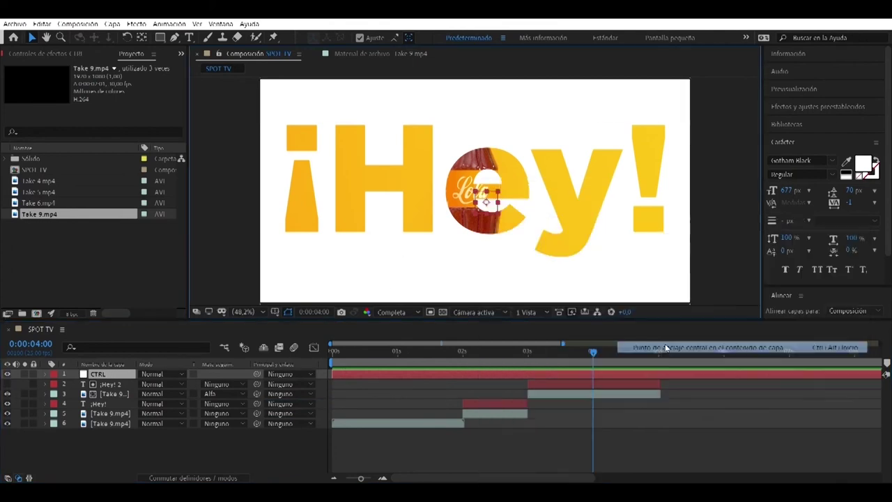
Step: Align the CTRL null to the composition's centre both horizontally and vertically
{"action": "left_click", "coordinate": [790, 142]}
{"action": "left_click", "coordinate": [782, 295]}
{"action": "left_click", "coordinate": [795, 225]}
{"action": "left_click", "coordinate": [854, 225]}
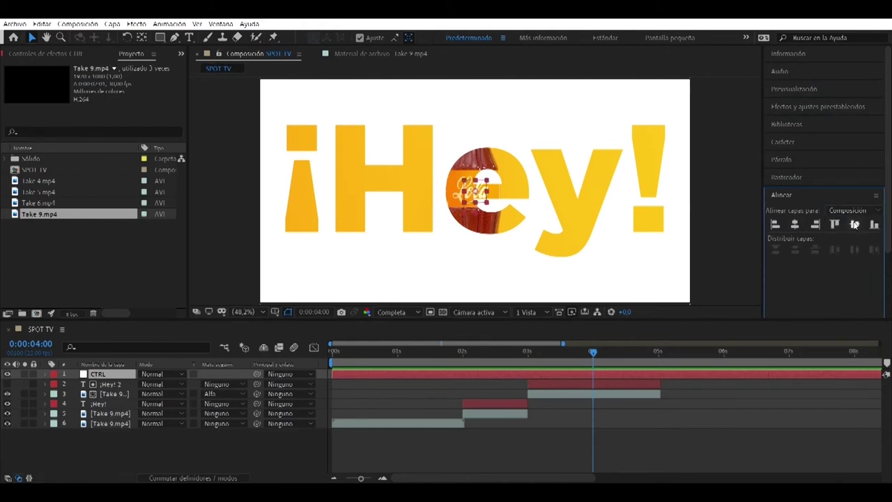
{"action": "left_click", "coordinate": [828, 200]}
Step: Trim the CTRL layer to start at 4 seconds and end level with the "¡Hey! 2" layer
{"action": "scroll", "coordinate": [489, 258], "scroll_direction": "up", "scroll_amount": 1}
{"action": "scroll", "coordinate": [486, 260], "scroll_direction": "down", "scroll_amount": 2}
{"action": "scroll", "coordinate": [486, 260], "scroll_direction": "up", "scroll_amount": 2}
{"action": "scroll", "coordinate": [486, 260], "scroll_direction": "down", "scroll_amount": 1}
{"action": "left_click_drag", "start_coordinate": [338, 352], "coordinate": [594, 366]}
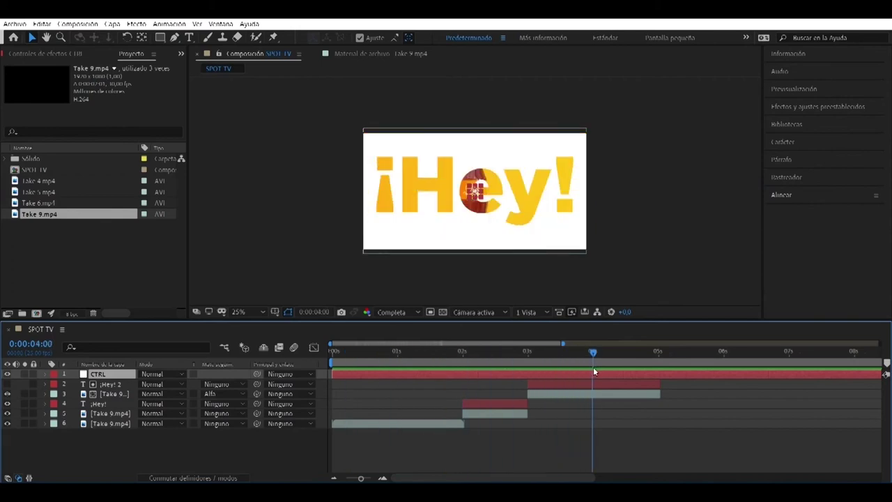
{"action": "left_click_drag", "start_coordinate": [333, 375], "coordinate": [593, 375]}
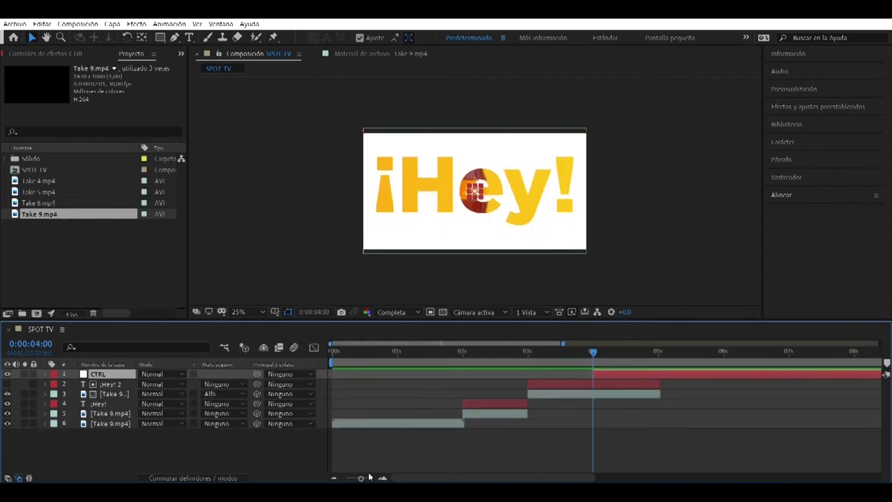
{"action": "left_click_drag", "start_coordinate": [361, 478], "coordinate": [335, 480]}
{"action": "left_click_drag", "start_coordinate": [880, 375], "coordinate": [469, 375]}
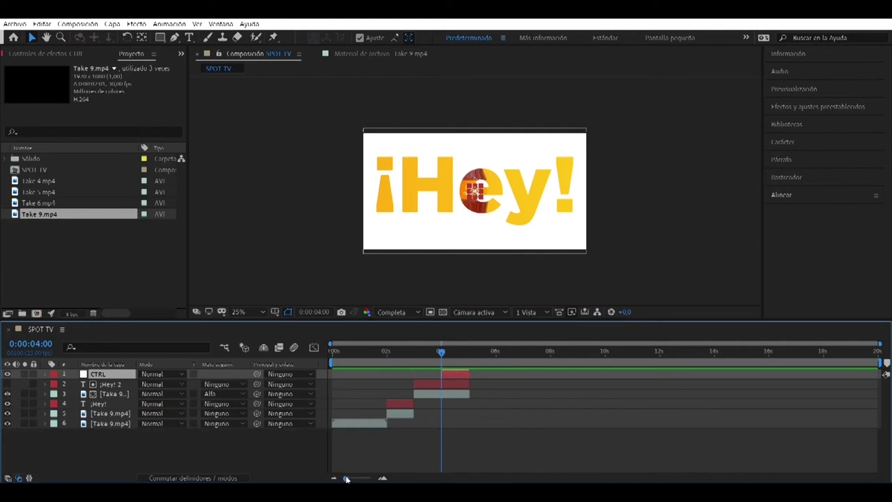
Step: Trim the ends of CTRL, "¡Hey! 2" and its matted Take 9.mp4 layer to exactly the 5-second mark
{"action": "key", "text": "equal"}
{"action": "key", "text": "equal"}
{"action": "left_click", "coordinate": [745, 382]}
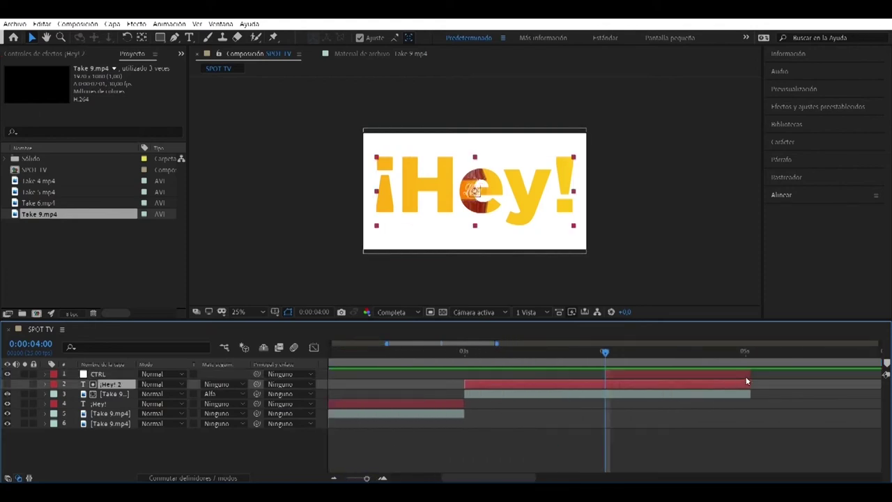
{"action": "left_click_drag", "start_coordinate": [367, 480], "coordinate": [368, 480]}
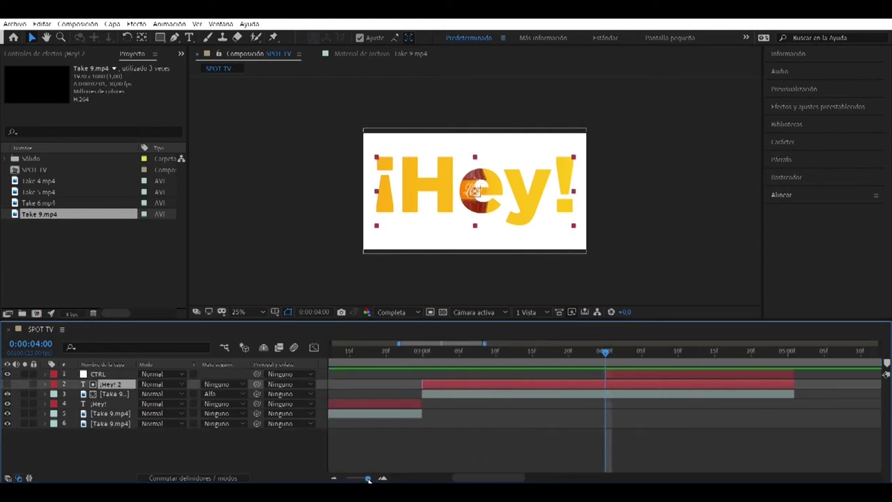
{"action": "left_click", "coordinate": [790, 372]}
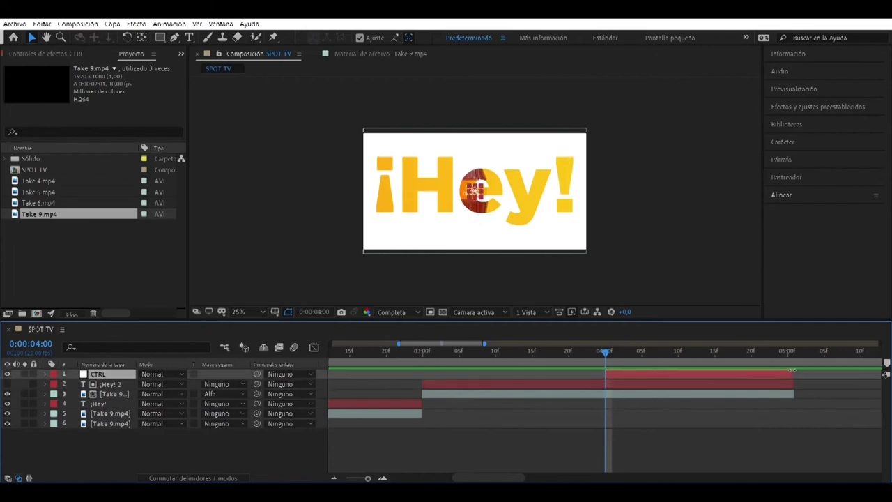
{"action": "left_click", "coordinate": [788, 384]}
{"action": "left_click", "coordinate": [787, 395]}
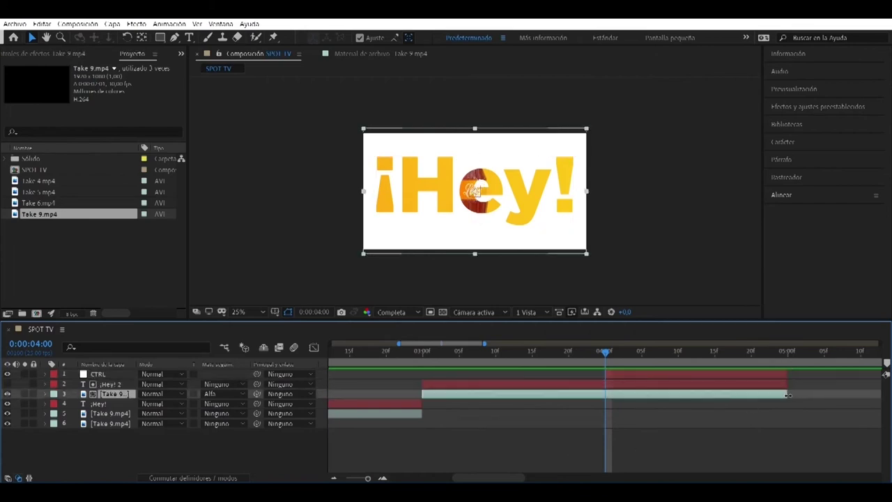
Step: Parent "¡Hey! 2" and its matted Take 9.mp4 layer to the CTRL null
{"action": "left_click_drag", "start_coordinate": [367, 479], "coordinate": [372, 479]}
{"action": "scroll", "coordinate": [636, 402], "scroll_direction": "right", "scroll_amount": 5, "text": "shift"}
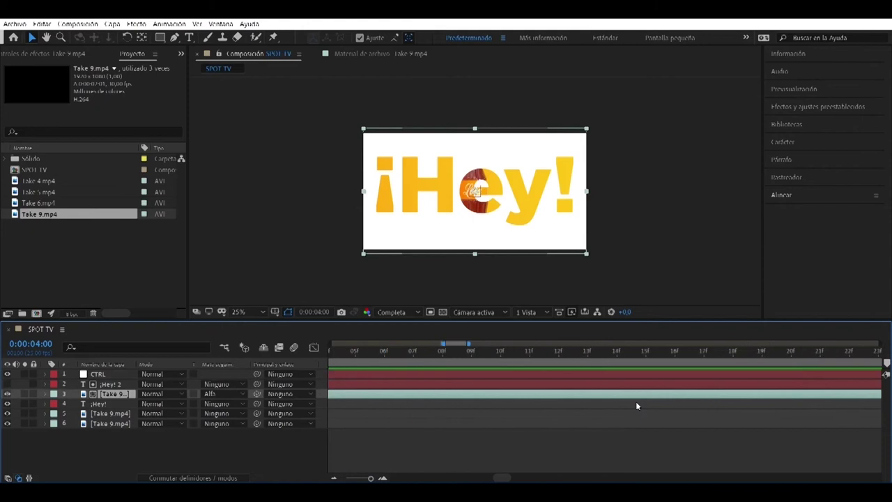
{"action": "scroll", "coordinate": [636, 401], "scroll_direction": "left", "scroll_amount": 8, "text": "shift"}
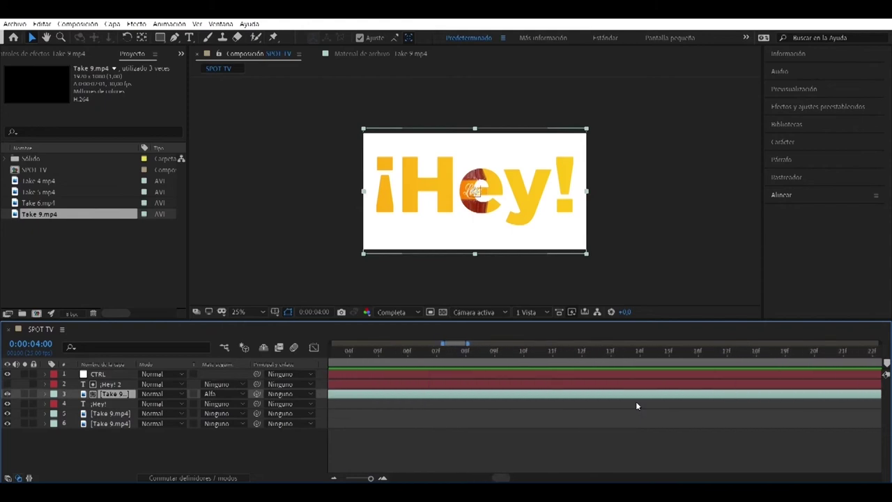
{"action": "left_click_drag", "start_coordinate": [372, 478], "coordinate": [366, 480]}
{"action": "left_click", "coordinate": [665, 384]}
{"action": "left_click", "coordinate": [667, 374]}
{"action": "left_click", "coordinate": [654, 441]}
{"action": "mouse_move", "coordinate": [605, 355]}
{"action": "left_mouse_down"}
{"action": "mouse_move", "coordinate": [619, 351]}
{"action": "mouse_move", "coordinate": [594, 357]}
{"action": "mouse_move", "coordinate": [607, 354]}
{"action": "left_mouse_up"}
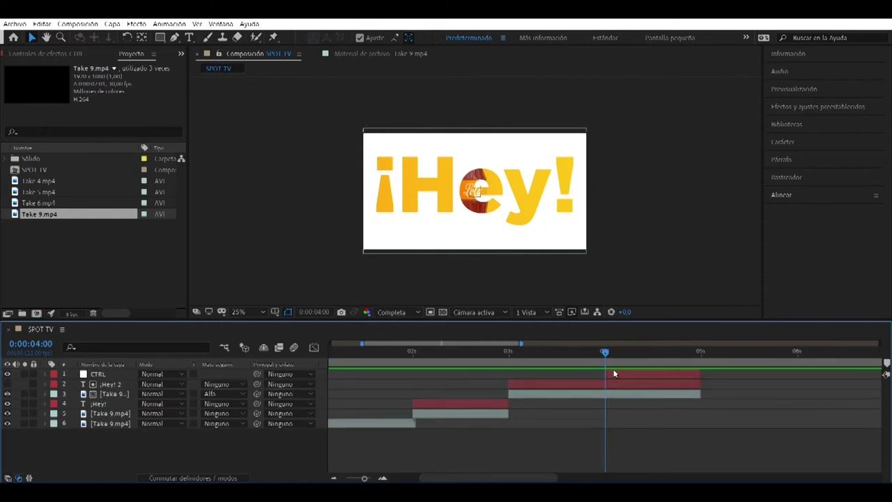
{"action": "left_click", "coordinate": [615, 374]}
{"action": "left_click", "coordinate": [108, 384]}
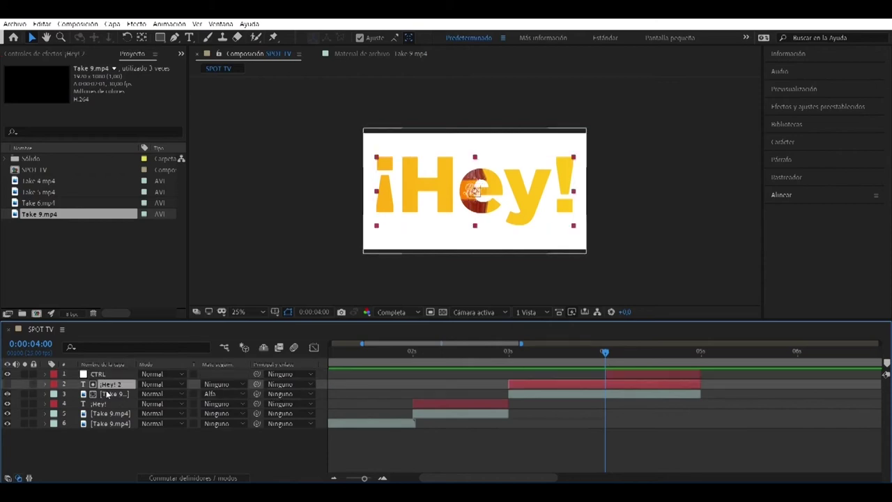
{"action": "left_click", "coordinate": [108, 394], "text": "ctrl"}
{"action": "left_click_drag", "start_coordinate": [256, 384], "coordinate": [96, 375]}
Step: Add 100% scale keyframes to CTRL at 4 seconds and at 5 seconds
{"action": "left_click", "coordinate": [99, 375]}
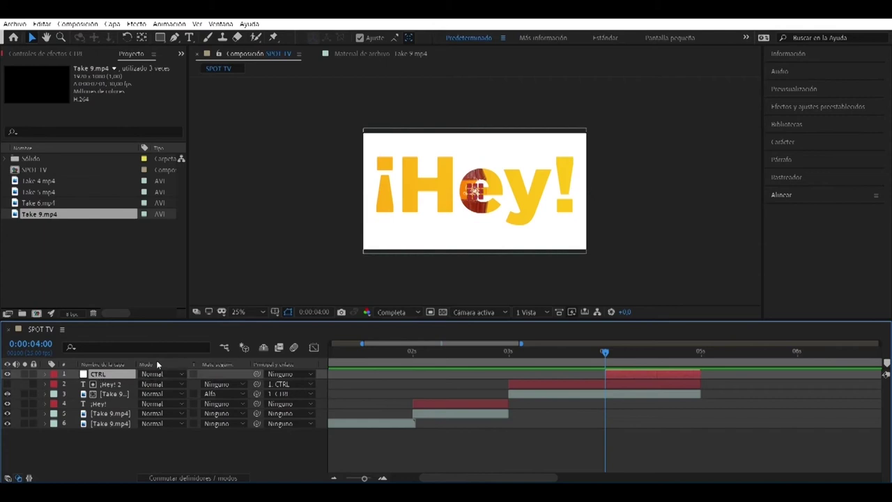
{"action": "key", "text": "s"}
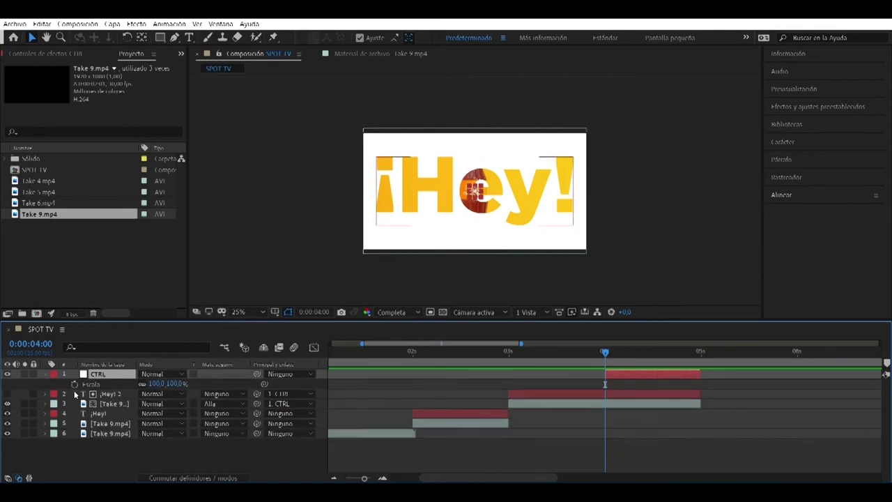
{"action": "left_click", "coordinate": [74, 384]}
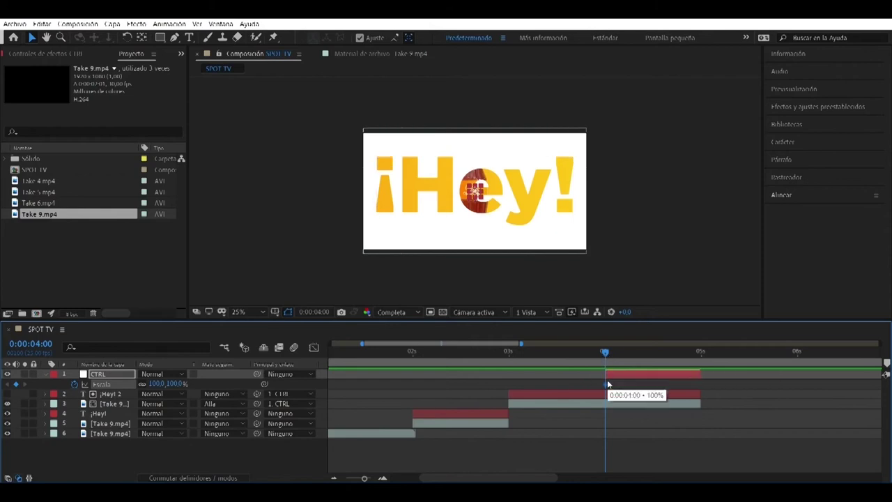
{"action": "left_click", "coordinate": [610, 352]}
{"action": "left_click_drag", "start_coordinate": [610, 352], "coordinate": [699, 373]}
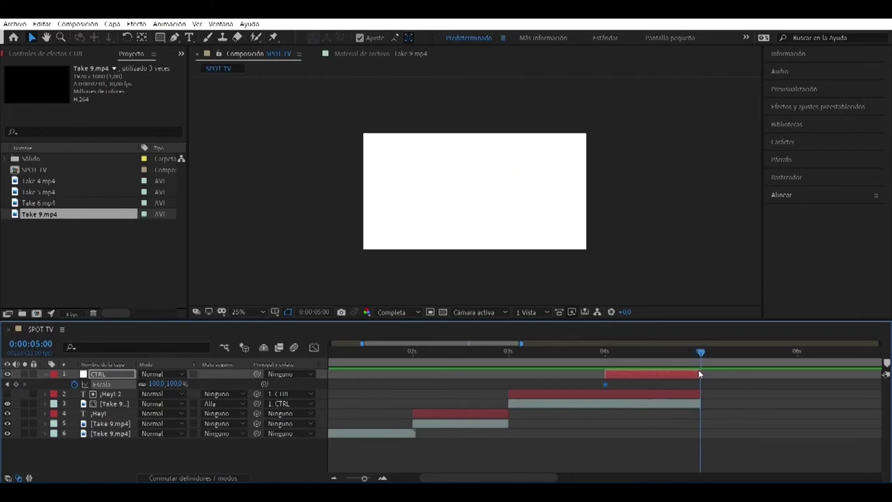
{"action": "left_click", "coordinate": [16, 384]}
{"action": "left_click_drag", "start_coordinate": [704, 354], "coordinate": [700, 353]}
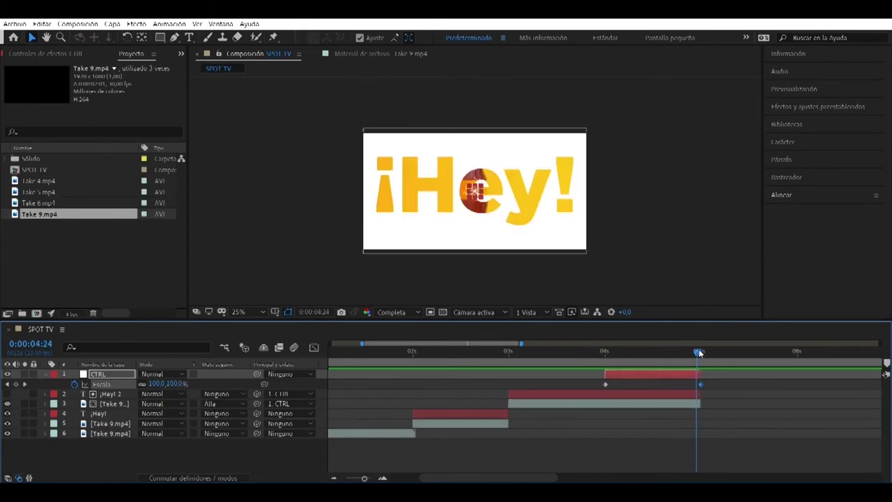
{"action": "left_click_drag", "start_coordinate": [701, 385], "coordinate": [697, 384]}
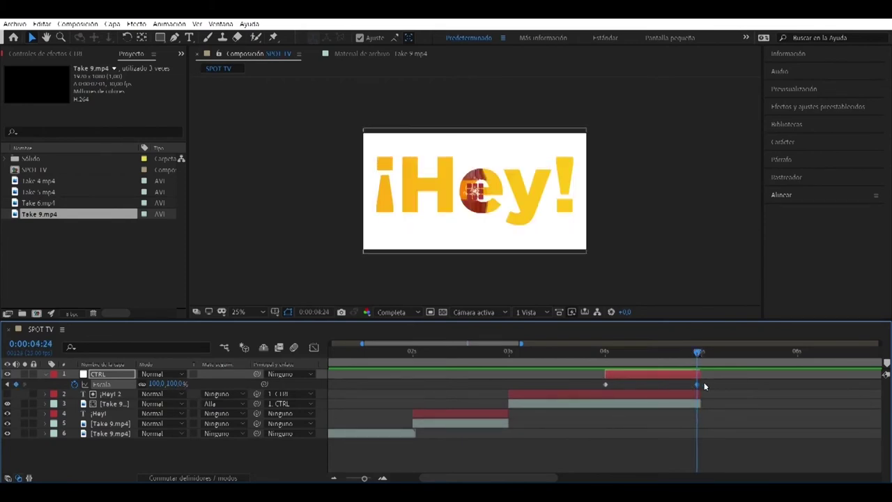
{"action": "key", "text": "ctrl+z"}
Step: Extend CTRL, "¡Hey! 2" and its matted Take 9.mp4 layer slightly past the 5-second mark
{"action": "left_click", "coordinate": [688, 375]}
{"action": "left_click", "coordinate": [691, 394], "text": "ctrl"}
{"action": "left_click", "coordinate": [689, 404], "text": "ctrl"}
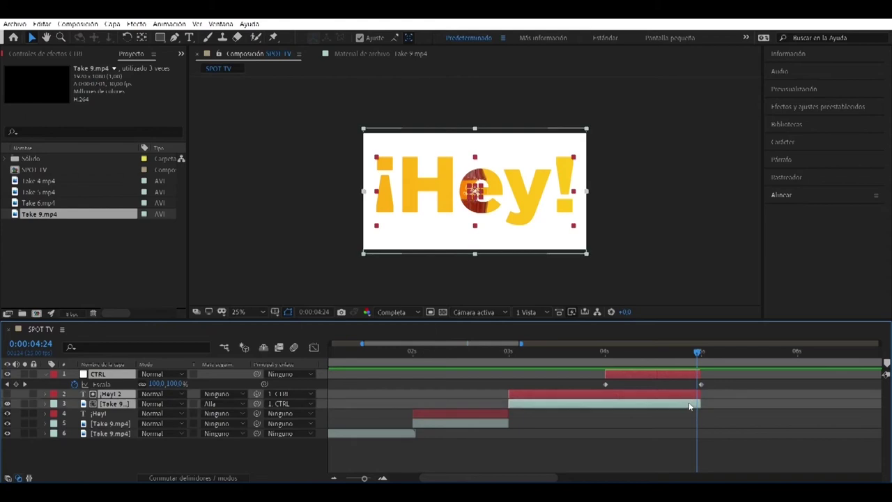
{"action": "left_click", "coordinate": [701, 350]}
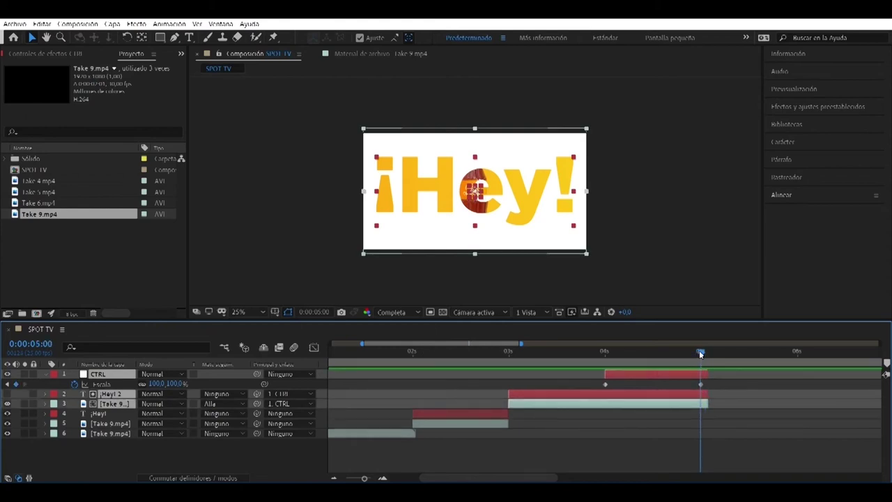
Step: Try scaling CTRL up at 5 seconds with its two child layers also selected, and undo the change
{"action": "left_click_drag", "start_coordinate": [185, 383], "coordinate": [360, 407]}
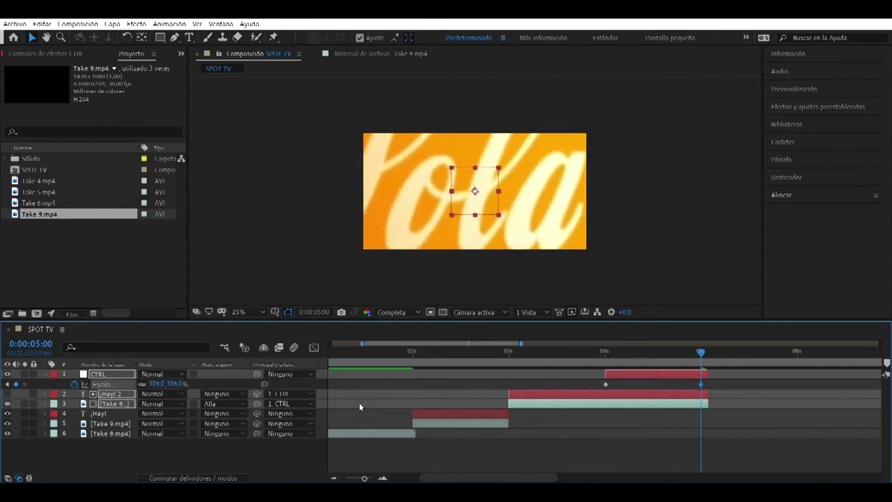
{"action": "left_click", "coordinate": [206, 478]}
{"action": "key", "text": "ctrl+z"}
{"action": "key", "text": "ctrl+z"}
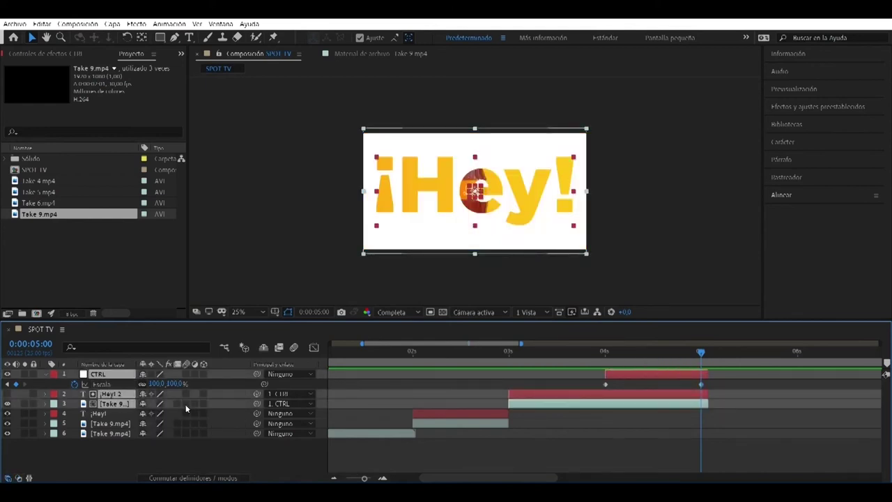
Step: Set only CTRL's scale keyframe at 5 seconds to 1775% so the orange label fills the frame
{"action": "left_click_drag", "start_coordinate": [601, 354], "coordinate": [706, 384]}
{"action": "left_click", "coordinate": [702, 385]}
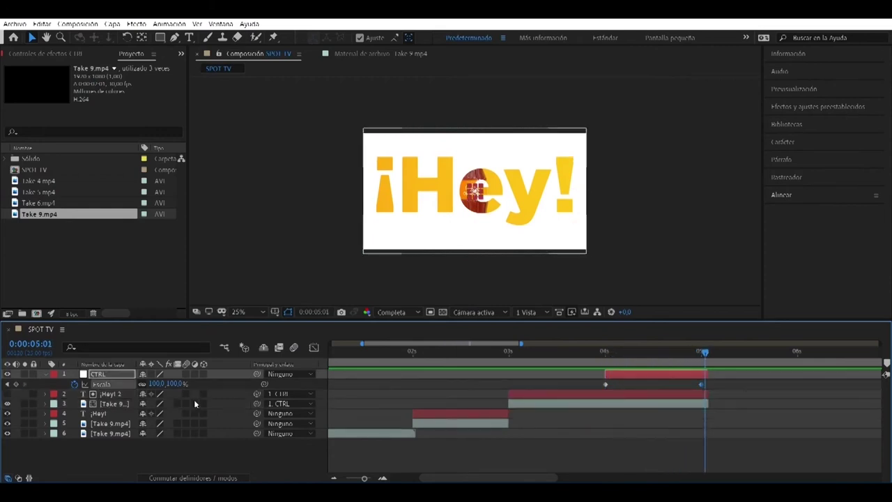
{"action": "left_click", "coordinate": [8, 384]}
{"action": "left_click_drag", "start_coordinate": [176, 386], "coordinate": [833, 453]}
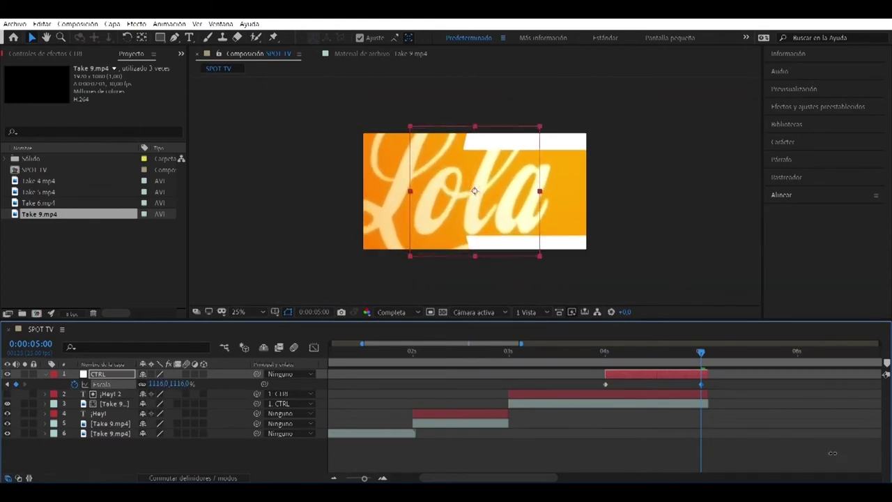
{"action": "left_click_drag", "start_coordinate": [176, 389], "coordinate": [613, 418]}
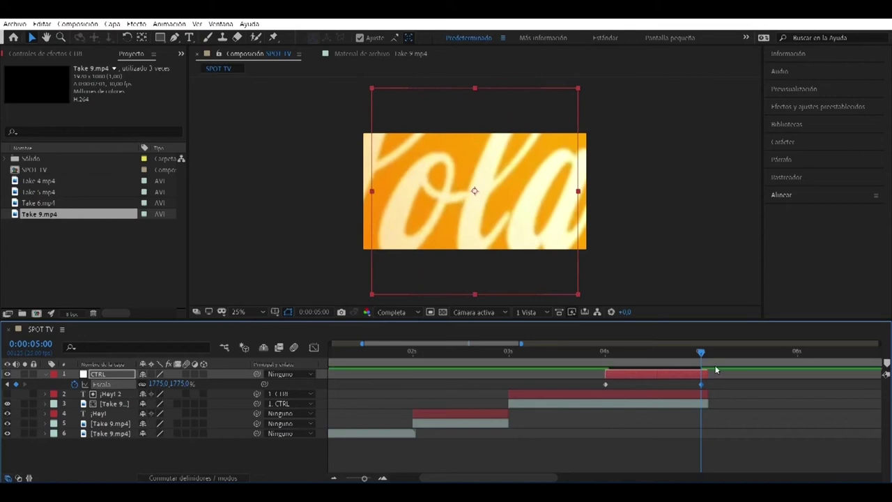
Step: Try Desaceleración suave on both CTRL scale keyframes, preview the zoom and undo the easing
{"action": "left_click_drag", "start_coordinate": [702, 352], "coordinate": [719, 386]}
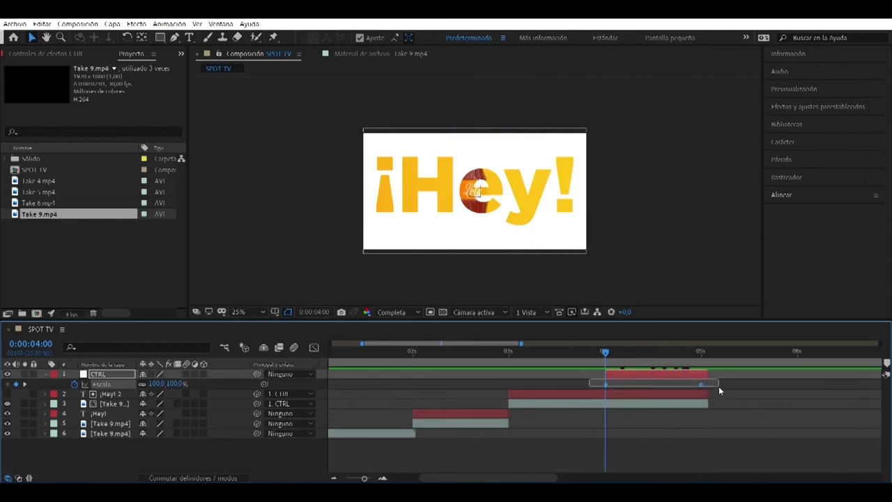
{"action": "right_click", "coordinate": [605, 389]}
{"action": "mouse_move", "coordinate": [625, 383]}
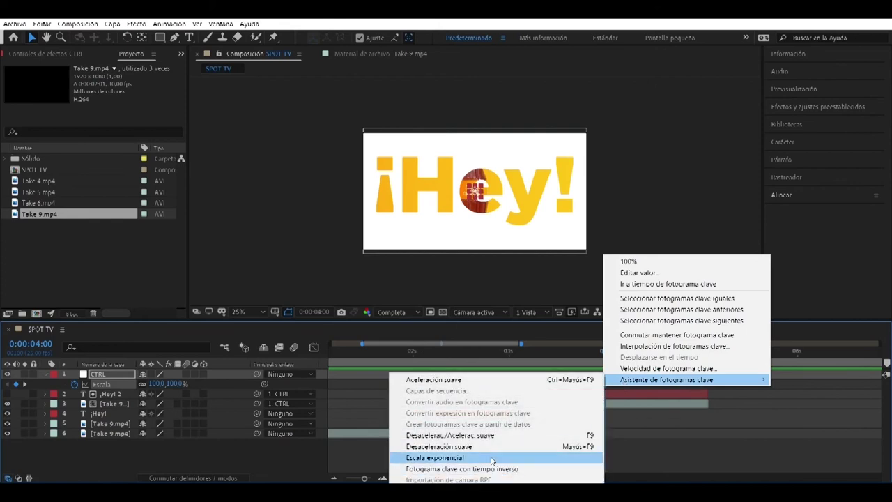
{"action": "left_click", "coordinate": [492, 447]}
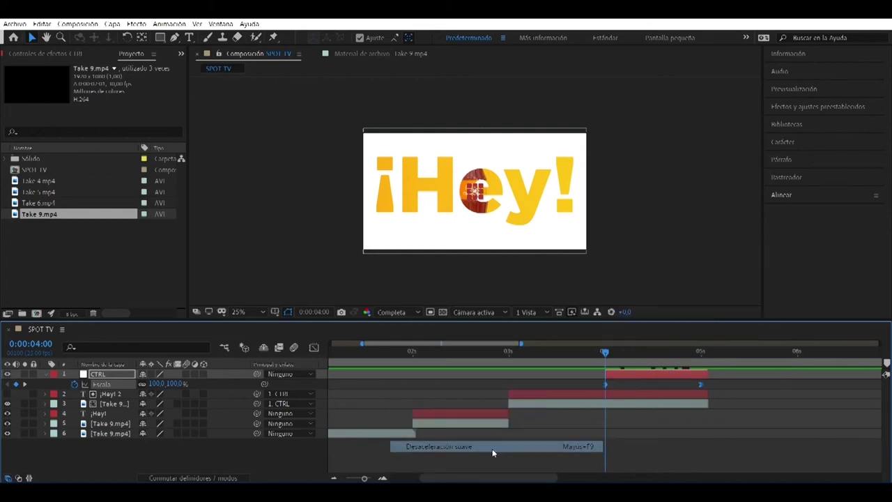
{"action": "key", "text": "space"}
{"action": "key", "text": "space"}
{"action": "key", "text": "ctrl+z"}
Step: Try Aceleración suave on both CTRL scale keyframes and preview the zoom
{"action": "right_click", "coordinate": [605, 383]}
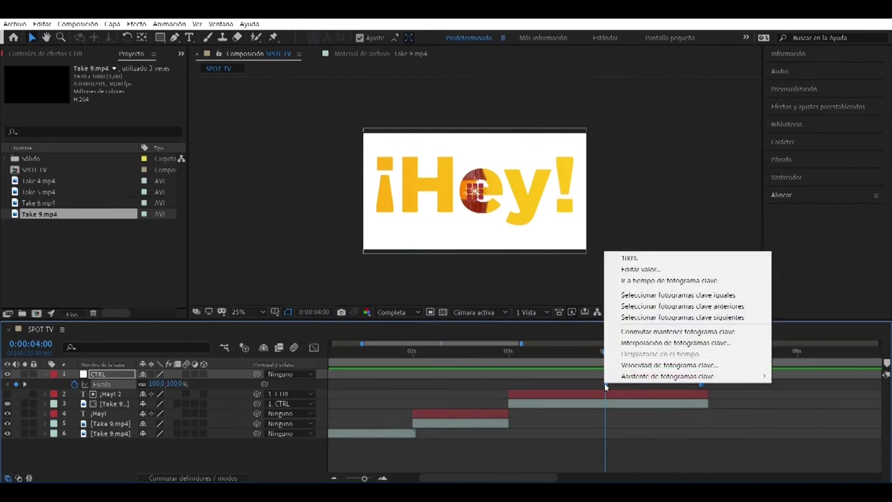
{"action": "mouse_move", "coordinate": [627, 376]}
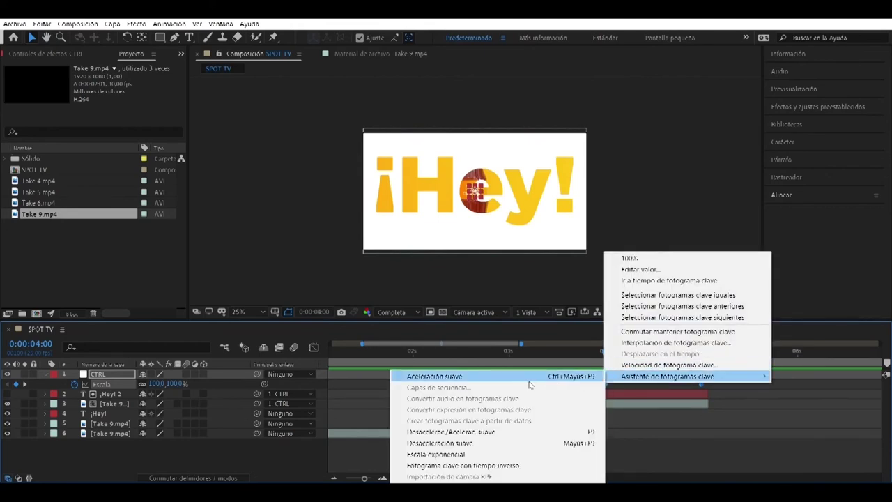
{"action": "left_click", "coordinate": [492, 380]}
{"action": "key", "text": "space"}
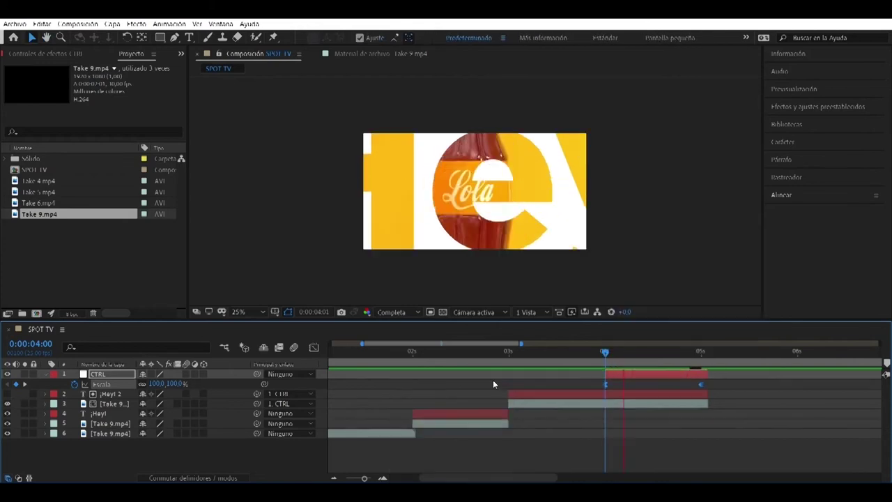
{"action": "key", "text": "space"}
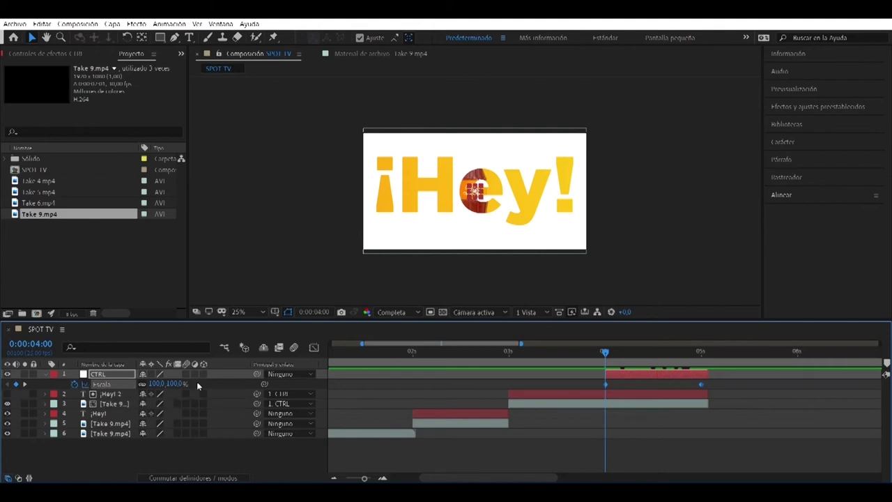
Step: Show CTRL's scale speed curve in the graph editor, adjust both keyframes and the final one's ease, and preview the zoom
{"action": "left_click", "coordinate": [314, 347]}
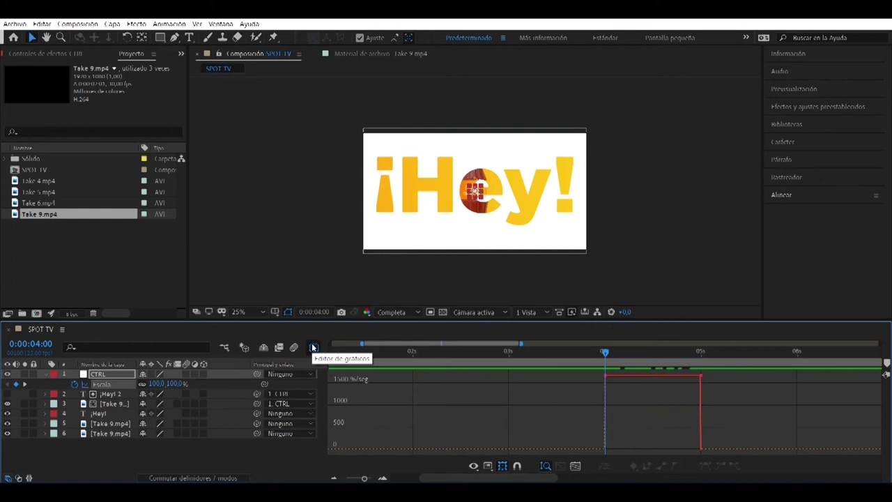
{"action": "left_click_drag", "start_coordinate": [740, 417], "coordinate": [592, 374]}
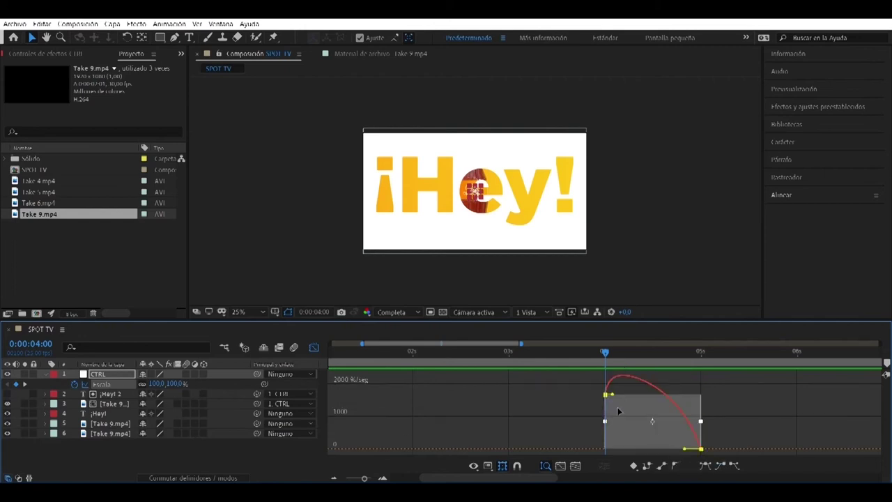
{"action": "left_click_drag", "start_coordinate": [686, 451], "coordinate": [649, 454]}
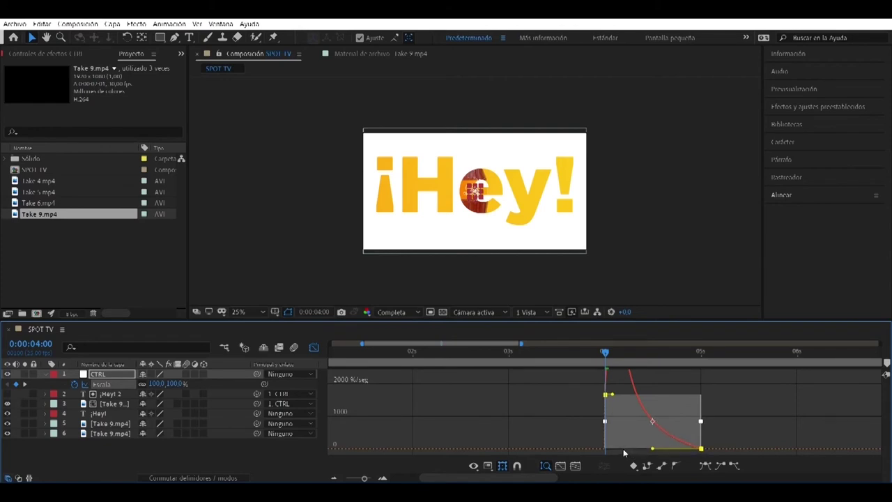
{"action": "left_click_drag", "start_coordinate": [624, 451], "coordinate": [705, 450]}
{"action": "key", "text": "space"}
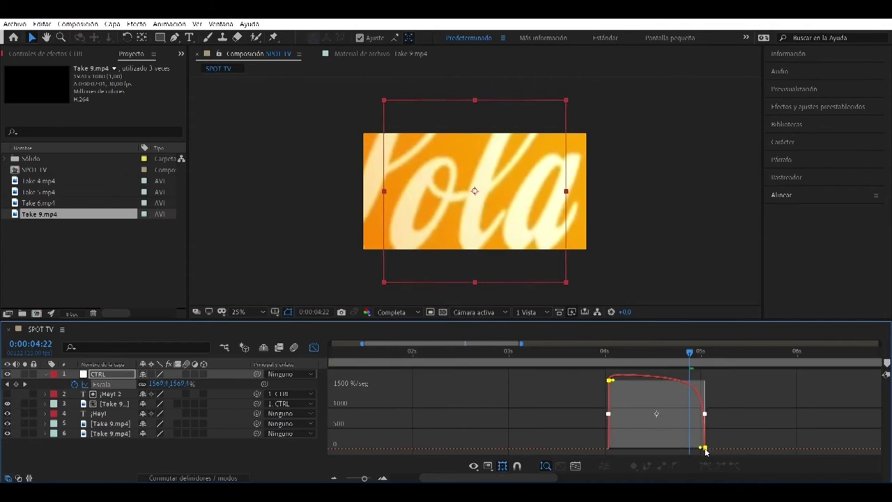
Step: Stretch the first scale keyframe's ease so the zoom builds slowly and peaks just before the final keyframe, and preview it
{"action": "left_click_drag", "start_coordinate": [611, 383], "coordinate": [670, 453]}
{"action": "left_click_drag", "start_coordinate": [692, 363], "coordinate": [653, 416]}
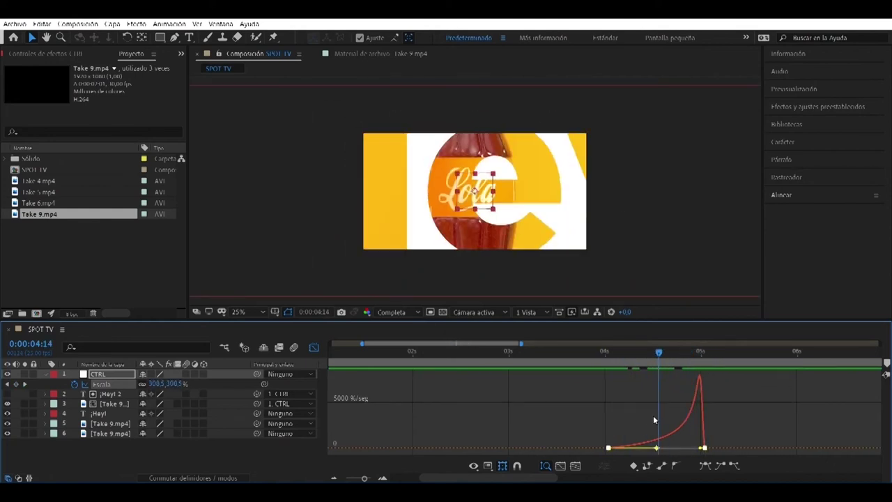
{"action": "key", "text": "space"}
{"action": "key", "text": "space"}
Step: Lengthen the final scale keyframe's ease so the zoom slows down before it ends, and replay the zoom
{"action": "left_click_drag", "start_coordinate": [701, 448], "coordinate": [683, 445]}
{"action": "left_click", "coordinate": [607, 361]}
{"action": "key", "text": "space"}
{"action": "key", "text": "space"}
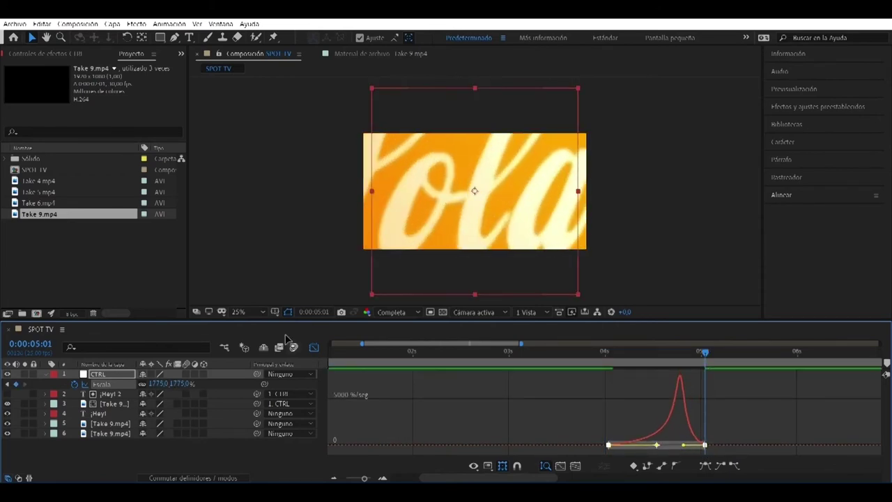
Step: Apply Easy Ease to both CTRL scale keyframes, lengthen the first keyframe's ease and preview the zoom
{"action": "left_click", "coordinate": [705, 466]}
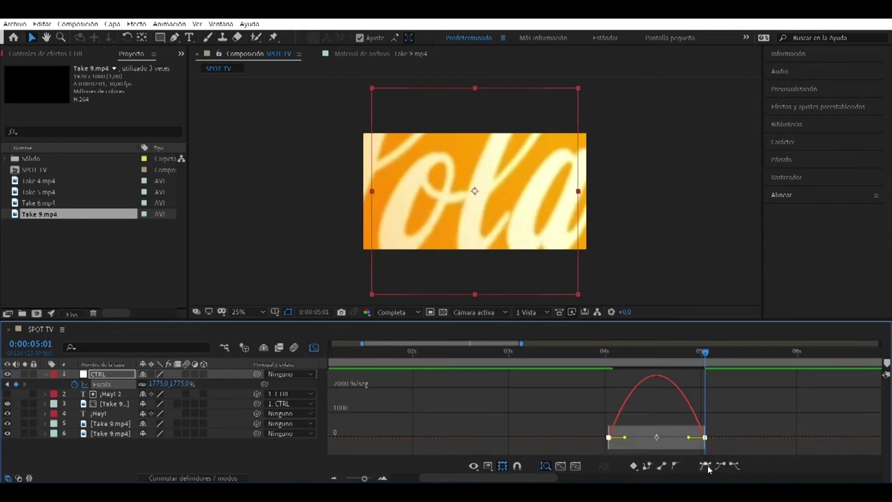
{"action": "left_click_drag", "start_coordinate": [625, 445], "coordinate": [644, 446]}
{"action": "left_click", "coordinate": [607, 362]}
{"action": "key", "text": "space"}
{"action": "key", "text": "space"}
Step: Shorten the zoom by moving CTRL's final scale keyframe to 0:00:04:15, preview it and return to the layer bar view
{"action": "left_click_drag", "start_coordinate": [704, 447], "coordinate": [663, 449]}
{"action": "left_click", "coordinate": [608, 360]}
{"action": "key", "text": "space"}
{"action": "left_click", "coordinate": [605, 357]}
{"action": "key", "text": "space"}
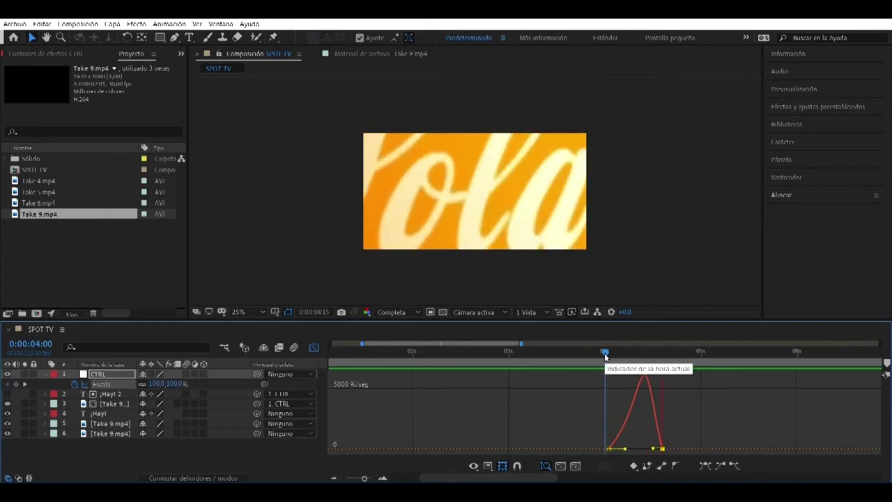
{"action": "left_click", "coordinate": [314, 350]}
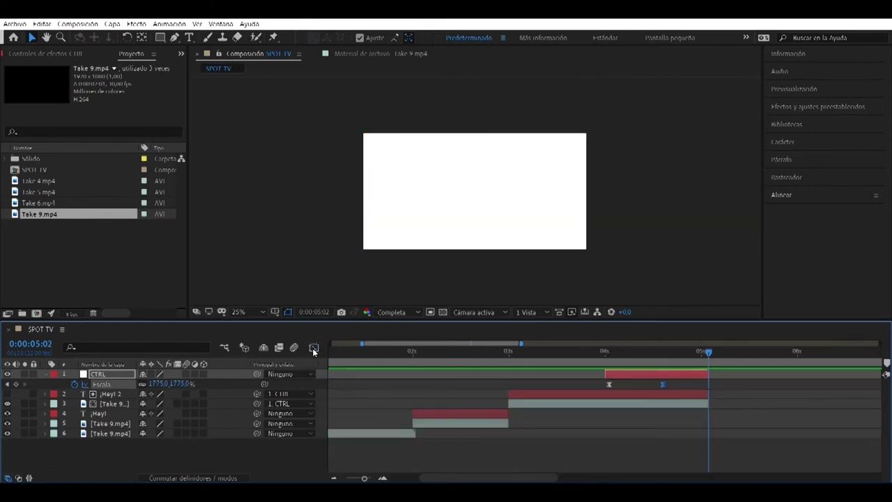
{"action": "left_click", "coordinate": [663, 354]}
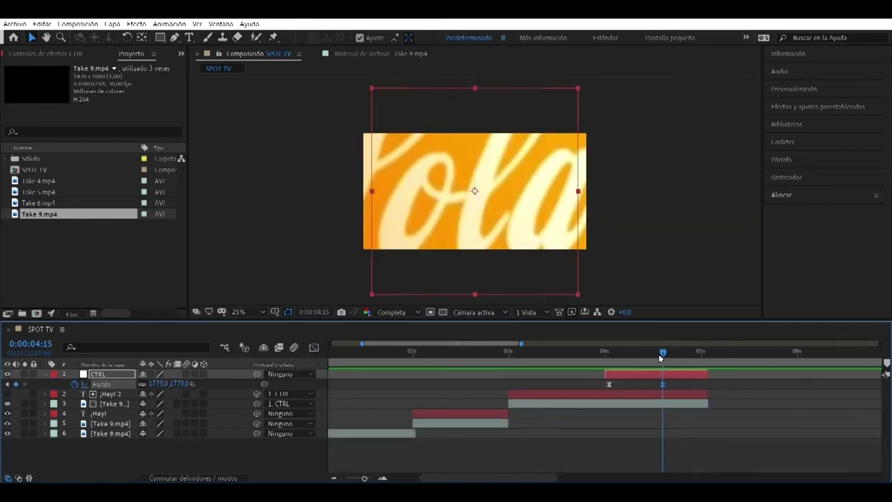
{"action": "left_click", "coordinate": [153, 458]}
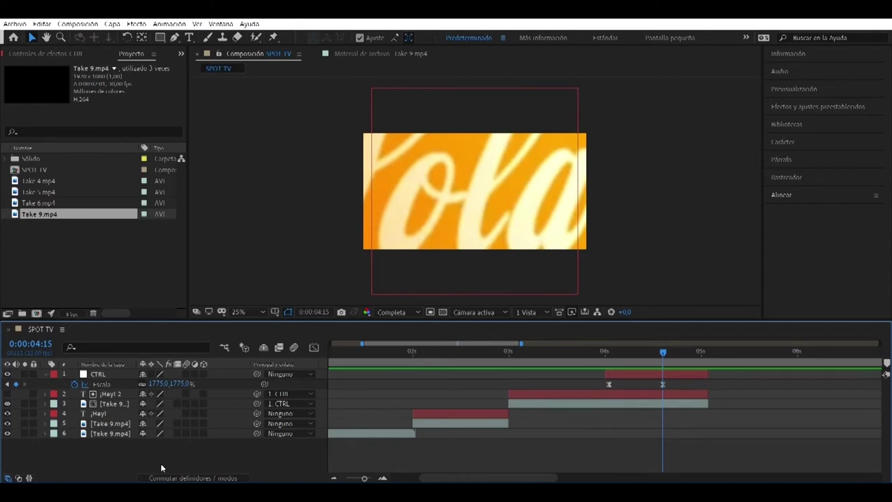
{"action": "right_click", "coordinate": [153, 453]}
{"action": "mouse_move", "coordinate": [227, 344]}
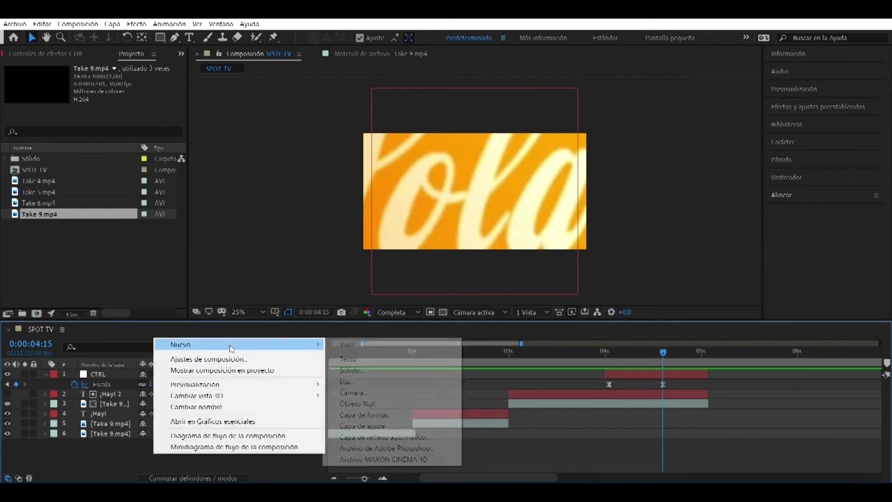
{"action": "left_click", "coordinate": [388, 370]}
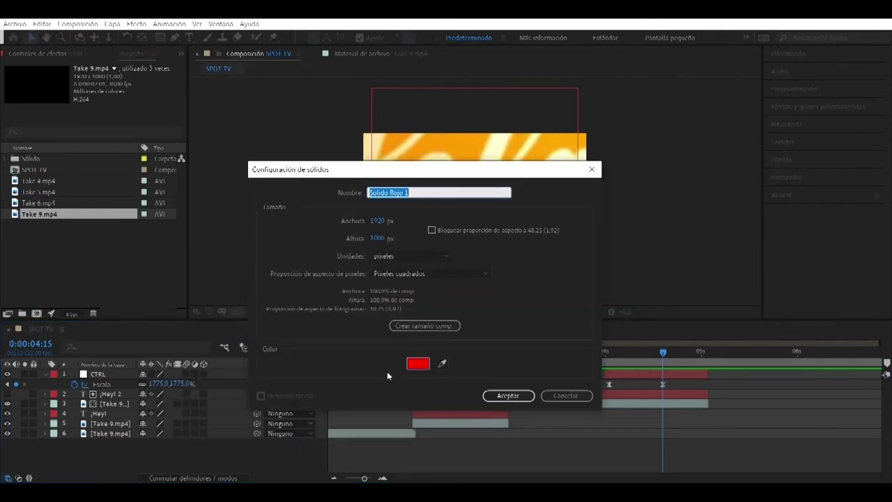
{"action": "left_click", "coordinate": [416, 365]}
{"action": "key", "text": "Escape"}
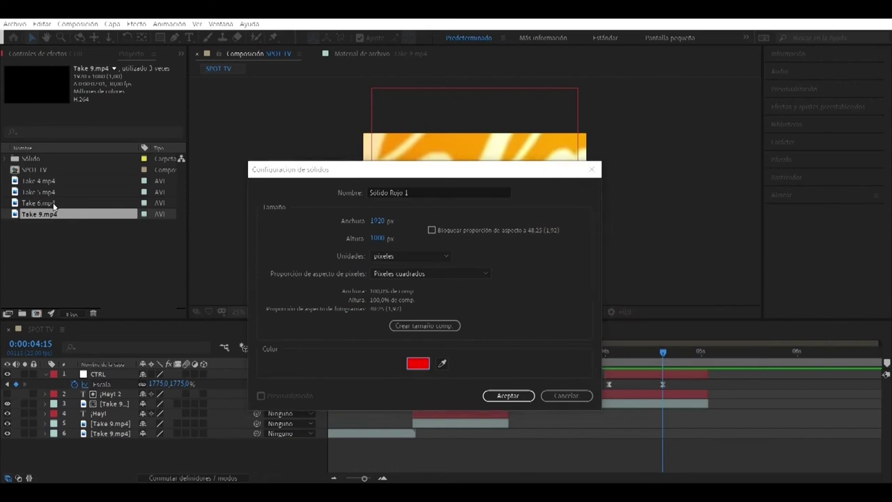
{"action": "key", "text": "Escape"}
Step: Create a solid named BG_SC001, 1920 by 1000 px, with its yellow sampled from the Take 5.mp4 thumbnail
{"action": "left_click", "coordinate": [55, 203]}
{"action": "left_click", "coordinate": [60, 191]}
{"action": "left_click", "coordinate": [64, 182]}
{"action": "left_click", "coordinate": [64, 194]}
{"action": "right_click", "coordinate": [162, 465]}
{"action": "mouse_move", "coordinate": [268, 343]}
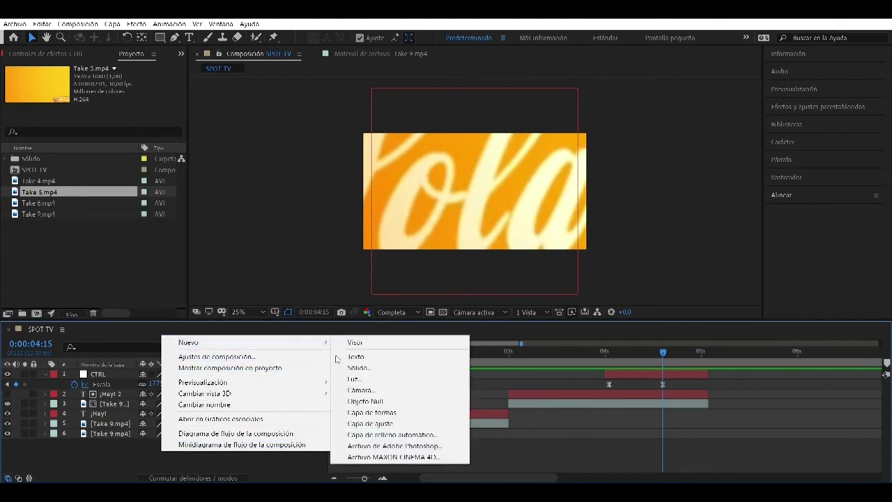
{"action": "left_click", "coordinate": [384, 369]}
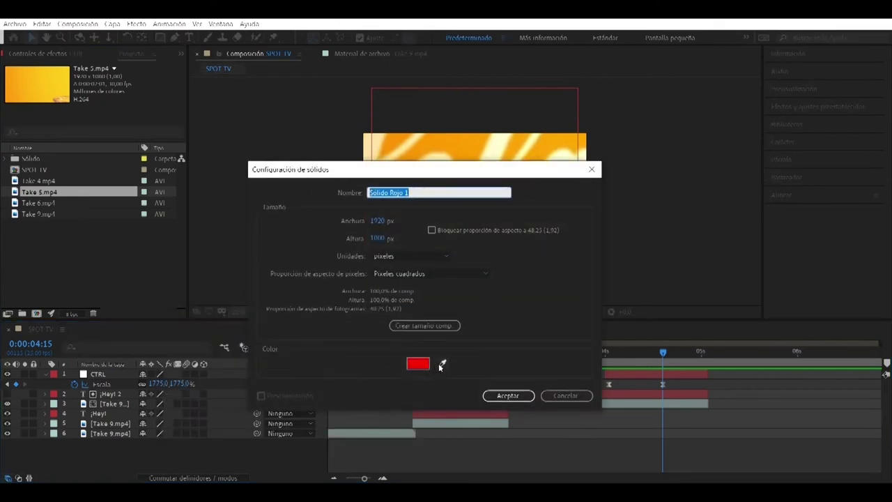
{"action": "left_click", "coordinate": [442, 364]}
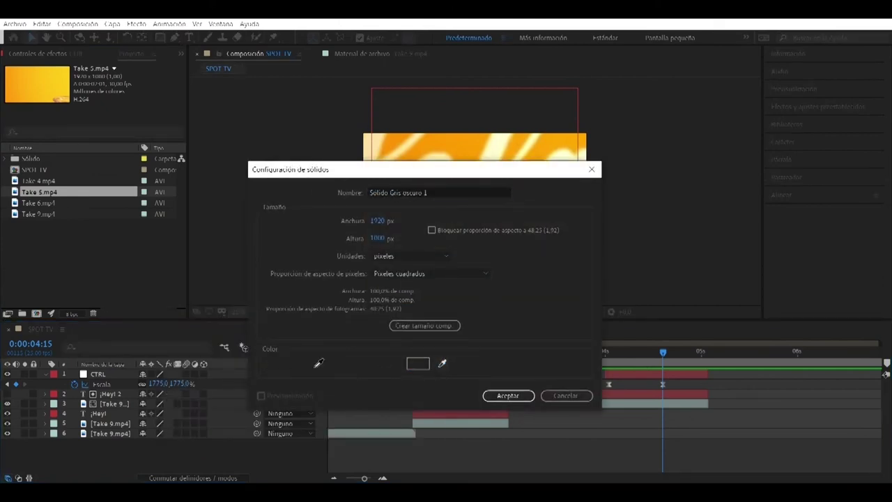
{"action": "left_click", "coordinate": [70, 68]}
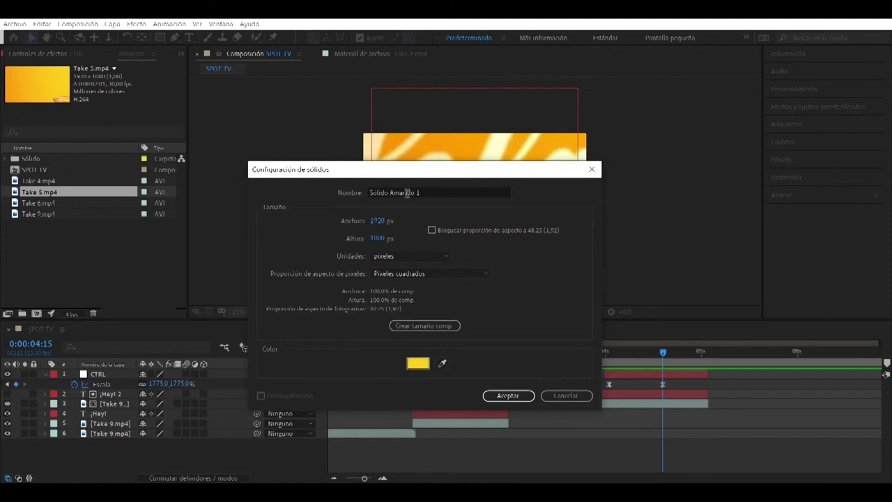
{"action": "left_click", "coordinate": [445, 192]}
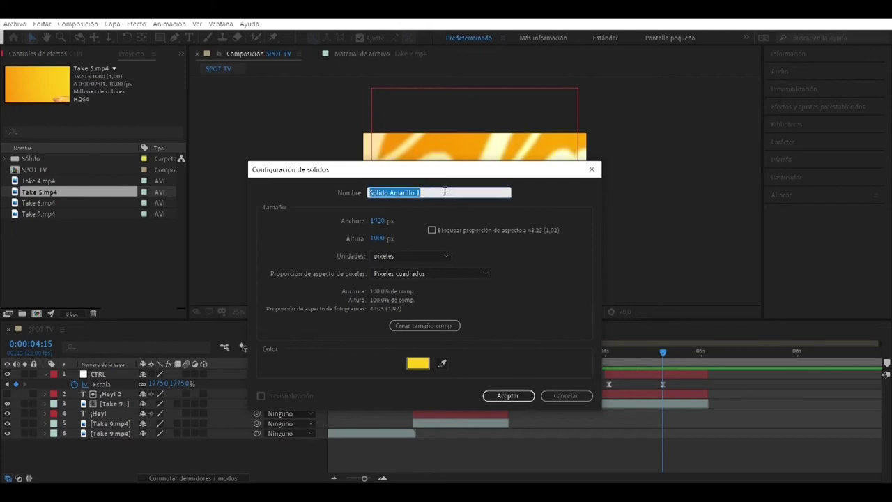
{"action": "type", "text": "BG_SC001"}
{"action": "key", "text": "Return"}
Step: Place BG_SC001 below all other layers and trim it to run from 0:00:04:15 to about 6 seconds
{"action": "left_click_drag", "start_coordinate": [112, 377], "coordinate": [332, 450]}
{"action": "left_click_drag", "start_coordinate": [364, 478], "coordinate": [345, 479]}
{"action": "left_click_drag", "start_coordinate": [356, 352], "coordinate": [418, 373]}
{"action": "left_click_drag", "start_coordinate": [333, 444], "coordinate": [438, 443]}
{"action": "left_click_drag", "start_coordinate": [416, 351], "coordinate": [455, 348]}
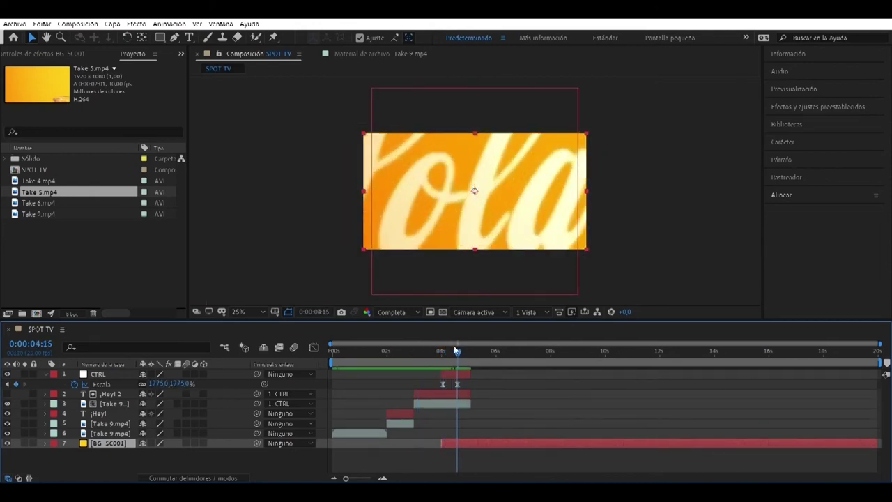
{"action": "left_click_drag", "start_coordinate": [442, 443], "coordinate": [458, 443]}
{"action": "left_click_drag", "start_coordinate": [878, 443], "coordinate": [496, 443]}
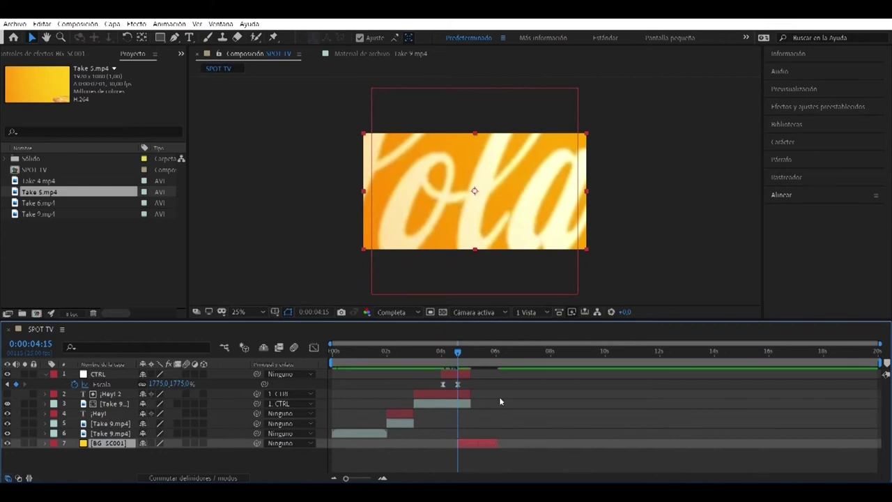
{"action": "left_click", "coordinate": [494, 360]}
Step: Keyframe the opacity of ¡Hey! 2 and its matted Take 9 layer from 100% at 0:00:04:15 to 0% at 0:00:04:21
{"action": "scroll", "coordinate": [463, 410], "scroll_direction": "up", "scroll_amount": 5, "text": "alt"}
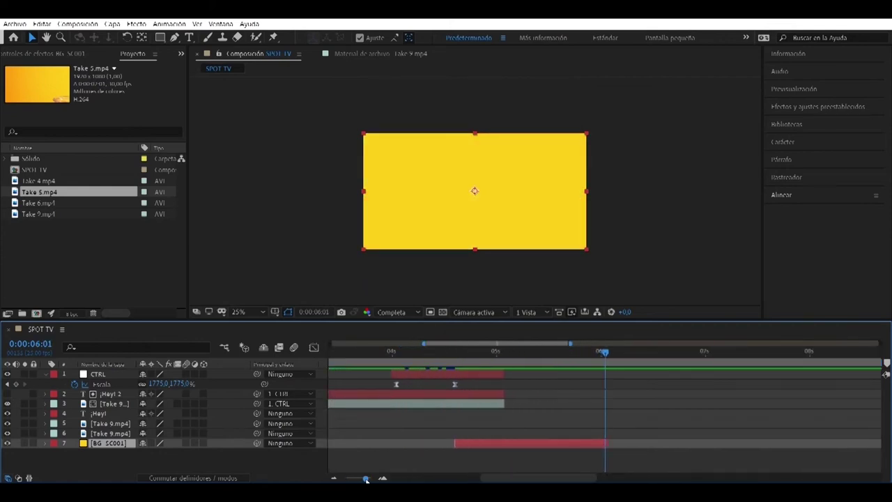
{"action": "left_click", "coordinate": [441, 353]}
{"action": "left_click", "coordinate": [452, 375]}
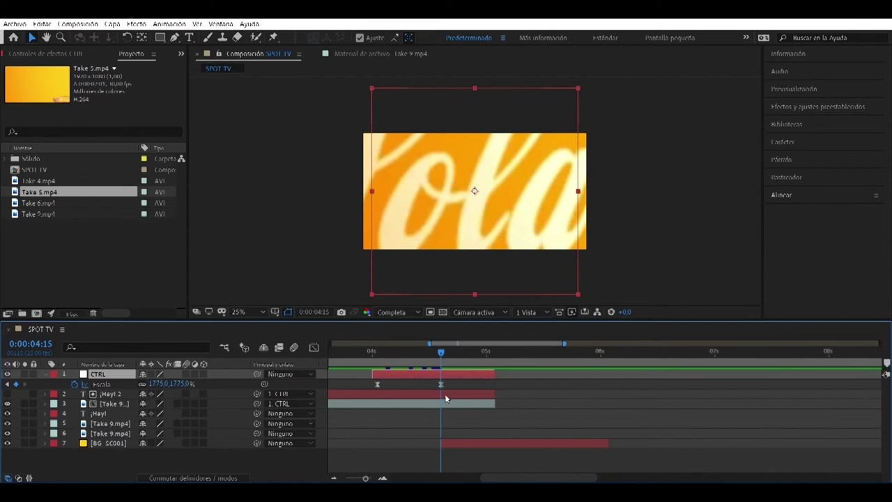
{"action": "left_click", "coordinate": [450, 395]}
{"action": "left_click", "coordinate": [447, 406], "text": "shift"}
{"action": "key", "text": "t"}
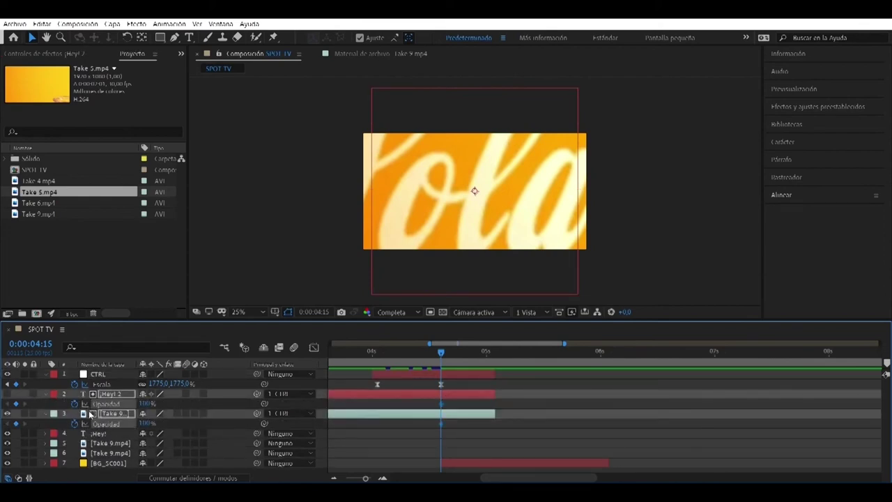
{"action": "left_click_drag", "start_coordinate": [441, 350], "coordinate": [468, 355]}
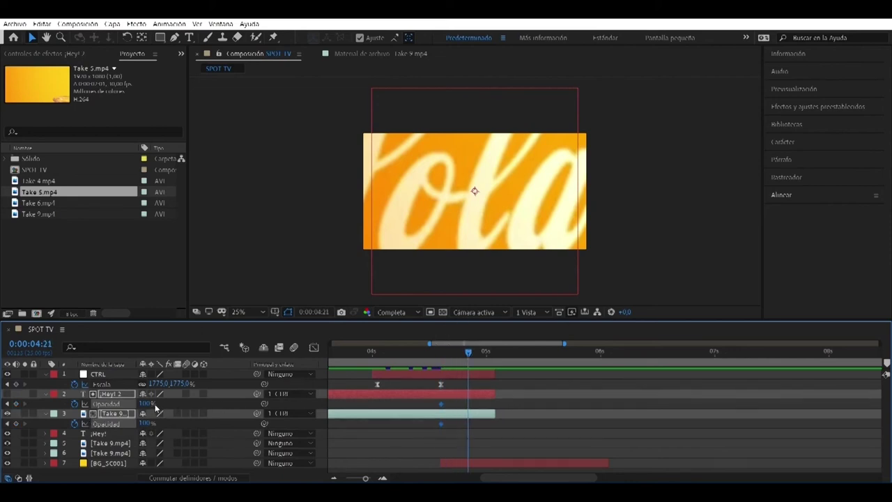
{"action": "left_click_drag", "start_coordinate": [144, 404], "coordinate": [67, 414]}
Step: Move the first opacity keyframes of both layers to about 0:00:04:12 and start BG_SC001 at about 0:00:04:13
{"action": "left_click_drag", "start_coordinate": [421, 404], "coordinate": [423, 423]}
{"action": "left_click_drag", "start_coordinate": [415, 345], "coordinate": [431, 463]}
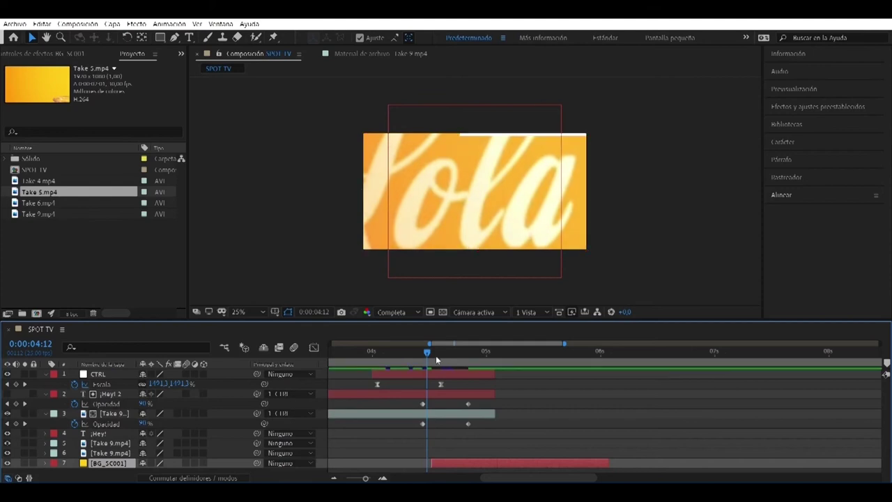
{"action": "left_click_drag", "start_coordinate": [412, 398], "coordinate": [426, 424]}
{"action": "key", "text": "ctrl+z"}
Step: Move the final opacity keyframes of both layers to about 0:00:04:17 for a faster fade
{"action": "left_click_drag", "start_coordinate": [428, 355], "coordinate": [450, 355]}
{"action": "left_click_drag", "start_coordinate": [469, 422], "coordinate": [470, 423]}
{"action": "left_click_drag", "start_coordinate": [468, 423], "coordinate": [451, 422]}
Step: End the work area at 0:00:05:02 and preview the sequence
{"action": "left_click_drag", "start_coordinate": [450, 354], "coordinate": [494, 366]}
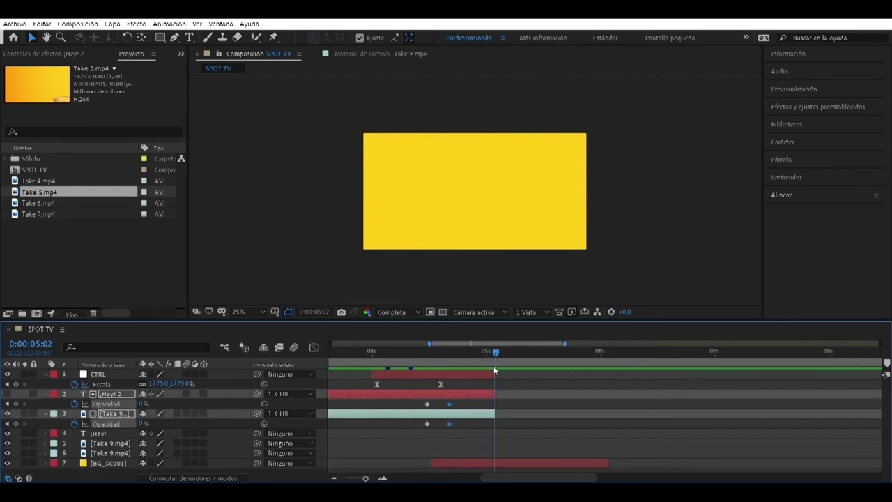
{"action": "key", "text": "n"}
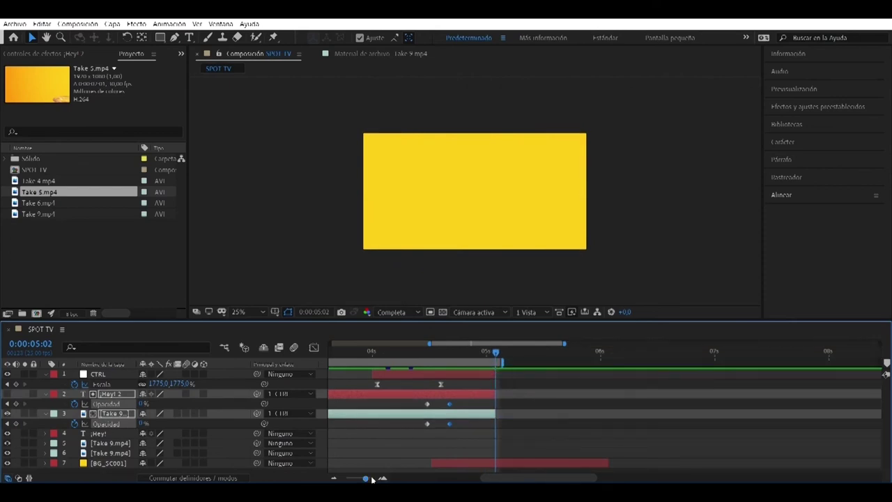
{"action": "left_click_drag", "start_coordinate": [373, 478], "coordinate": [325, 479]}
{"action": "key", "text": "space"}
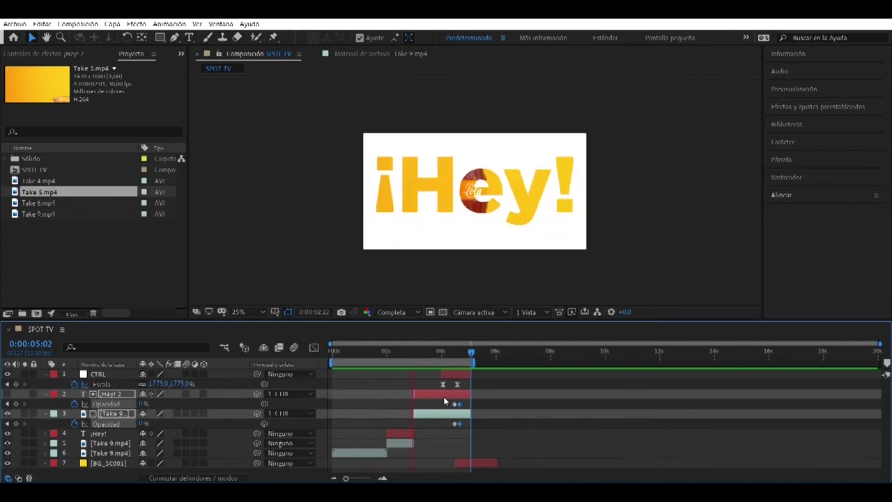
{"action": "key", "text": "space"}
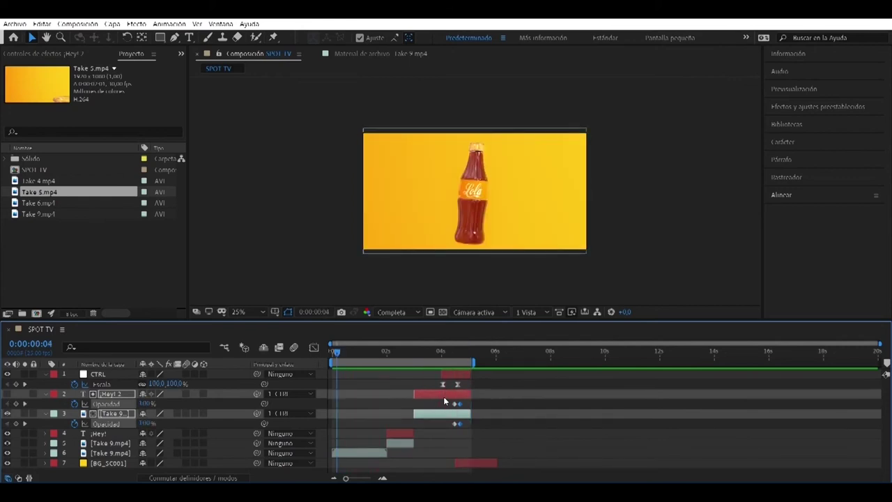
Step: Move CTRL's final scale keyframe to about 0:00:04:10 to speed up the zoom
{"action": "left_click_drag", "start_coordinate": [441, 353], "coordinate": [452, 354]}
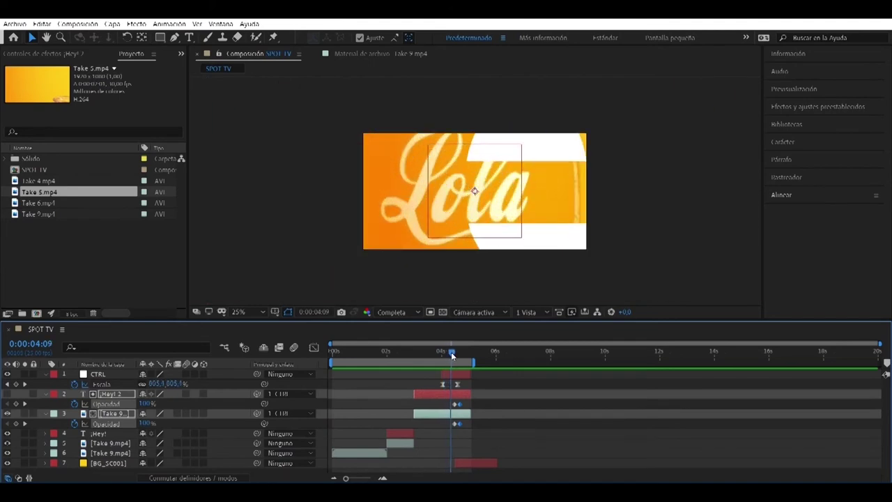
{"action": "left_click", "coordinate": [458, 384]}
{"action": "left_click_drag", "start_coordinate": [458, 386], "coordinate": [453, 386]}
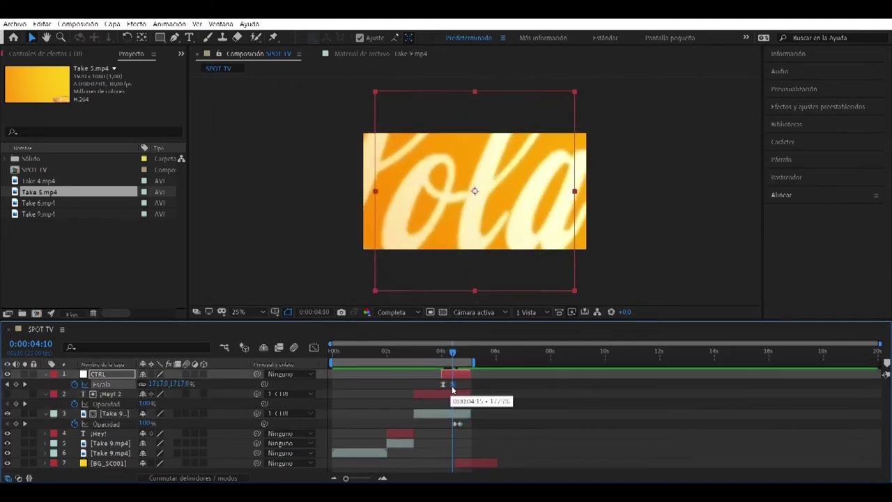
Step: Start BG_SC001 at about 0:00:04:09 and retime both layers' opacity fade to run from about 0:00:04:09 to 0:00:04:12
{"action": "left_click_drag", "start_coordinate": [345, 479], "coordinate": [370, 478]}
{"action": "left_click_drag", "start_coordinate": [625, 388], "coordinate": [634, 423]}
{"action": "left_click_drag", "start_coordinate": [668, 463], "coordinate": [596, 459]}
{"action": "mouse_move", "coordinate": [597, 356]}
{"action": "left_mouse_down"}
{"action": "mouse_move", "coordinate": [575, 356]}
{"action": "mouse_move", "coordinate": [587, 354]}
{"action": "left_mouse_up"}
{"action": "left_click_drag", "start_coordinate": [537, 400], "coordinate": [584, 424]}
{"action": "left_click_drag", "start_coordinate": [586, 356], "coordinate": [642, 369]}
Step: Preview the spot from the beginning and set the work area to end at about 5 seconds
{"action": "left_click_drag", "start_coordinate": [370, 479], "coordinate": [346, 478]}
{"action": "left_click_drag", "start_coordinate": [474, 361], "coordinate": [472, 363]}
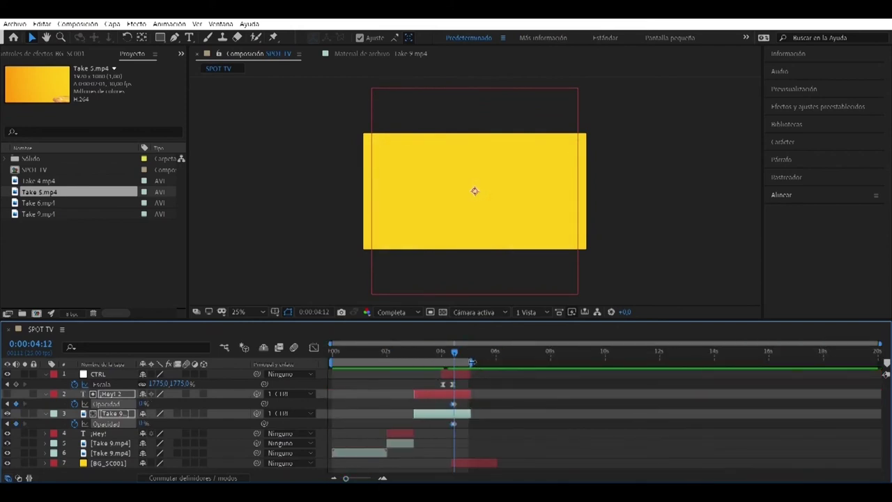
{"action": "left_click_drag", "start_coordinate": [409, 350], "coordinate": [325, 347]}
{"action": "key", "text": "space"}
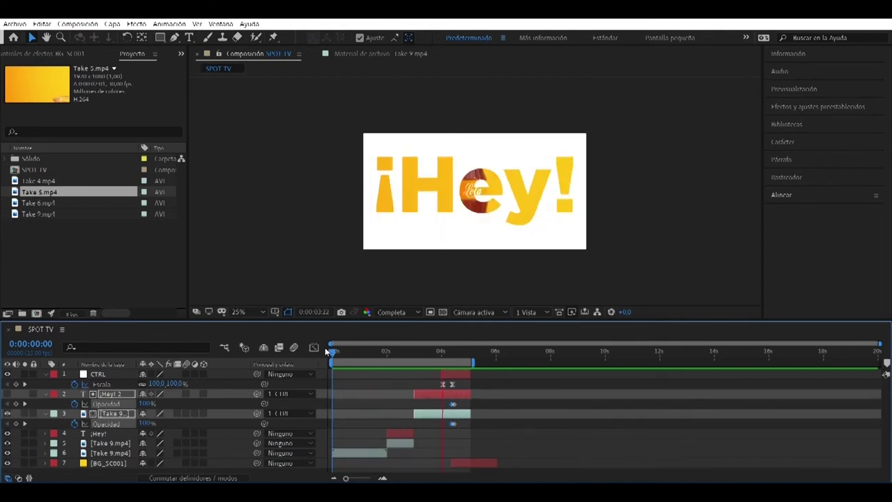
{"action": "left_click_drag", "start_coordinate": [346, 478], "coordinate": [363, 478]}
{"action": "left_click_drag", "start_coordinate": [758, 363], "coordinate": [750, 363]}
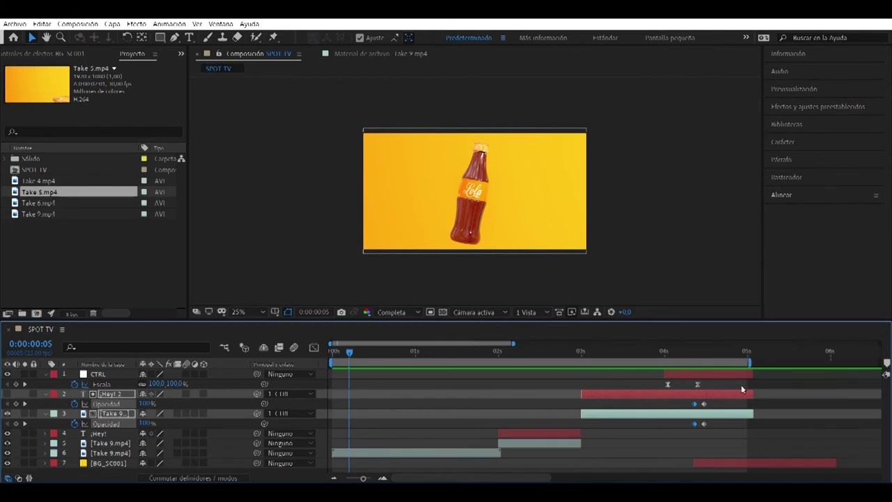
Step: Trim CTRL, "¡Hey! 2", the matted Take 9 layer and BG_SC001 to end at about 0:00:05:00
{"action": "left_click", "coordinate": [742, 374]}
{"action": "left_click", "coordinate": [742, 395], "text": "ctrl"}
{"action": "left_click", "coordinate": [742, 414], "text": "ctrl"}
{"action": "left_click_drag", "start_coordinate": [753, 413], "coordinate": [747, 414]}
{"action": "left_click", "coordinate": [784, 463]}
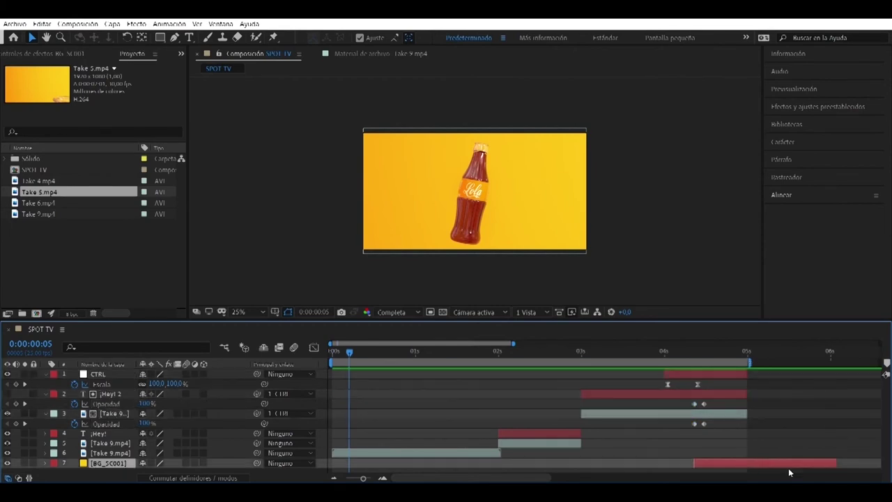
{"action": "left_click_drag", "start_coordinate": [836, 463], "coordinate": [747, 462]}
Step: Duplicate BG_SC001, name the copy BG_SC002, and place it to start at about 0:00:05:00
{"action": "key", "text": "ctrl+d"}
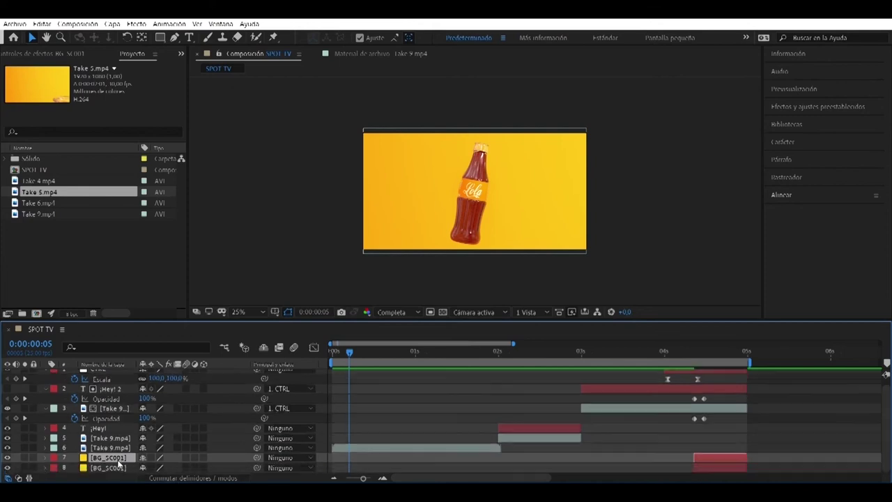
{"action": "key", "text": "Return"}
{"action": "key", "text": "Return"}
{"action": "left_click_drag", "start_coordinate": [700, 467], "coordinate": [750, 470]}
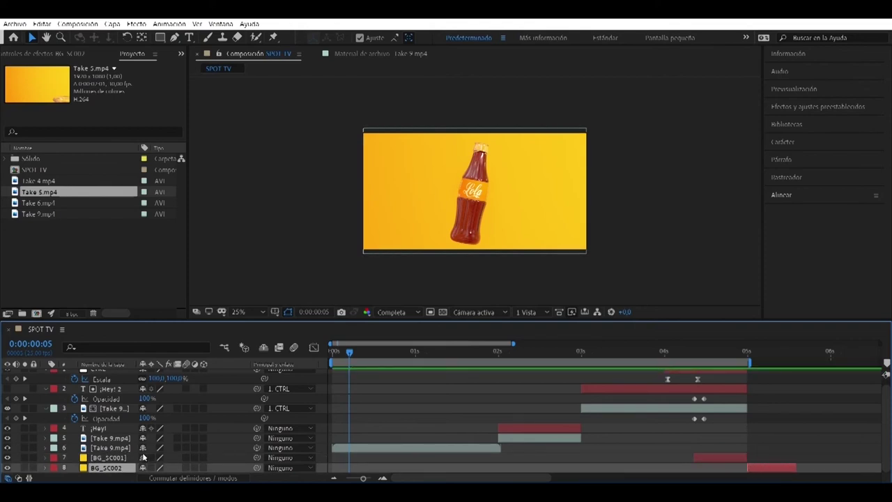
Step: Precompose all layers from CTRL through BG_SC001 as SC001, with its duration fitted to the selected layers' time span
{"action": "left_click", "coordinate": [105, 458]}
{"action": "scroll", "coordinate": [104, 439], "scroll_direction": "up", "scroll_amount": 1}
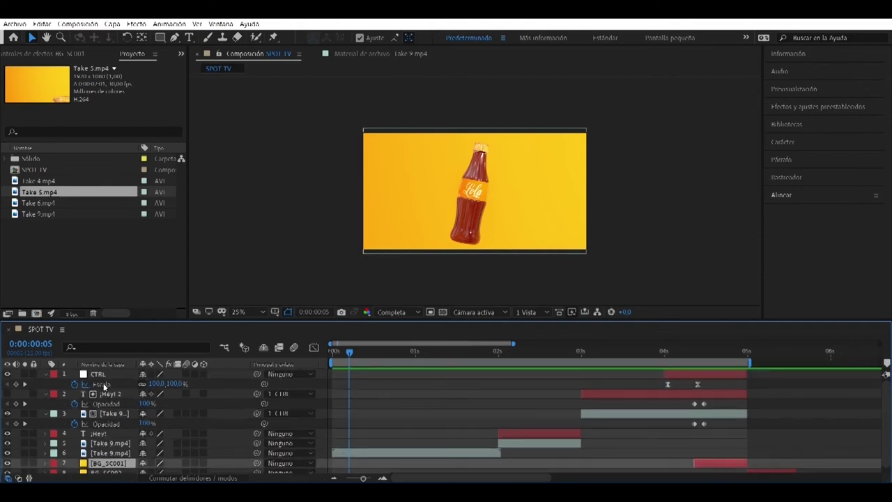
{"action": "left_click", "coordinate": [110, 375], "text": "shift"}
{"action": "left_click", "coordinate": [47, 374]}
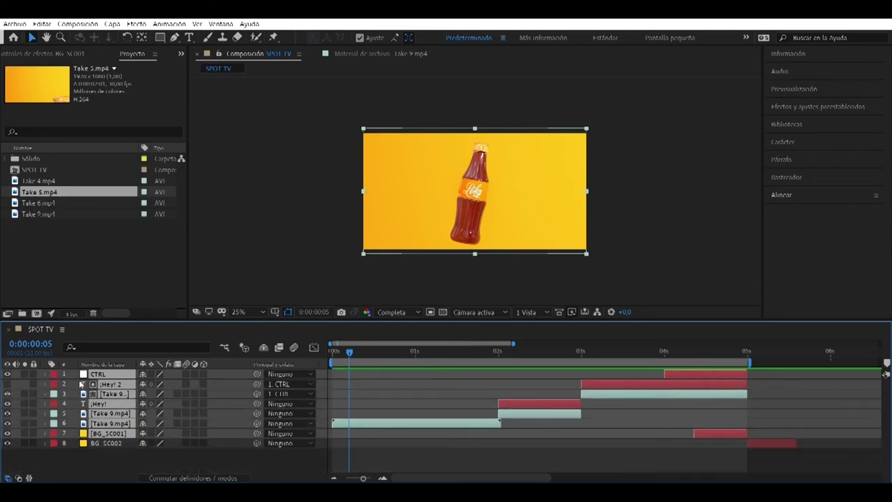
{"action": "right_click", "coordinate": [110, 380]}
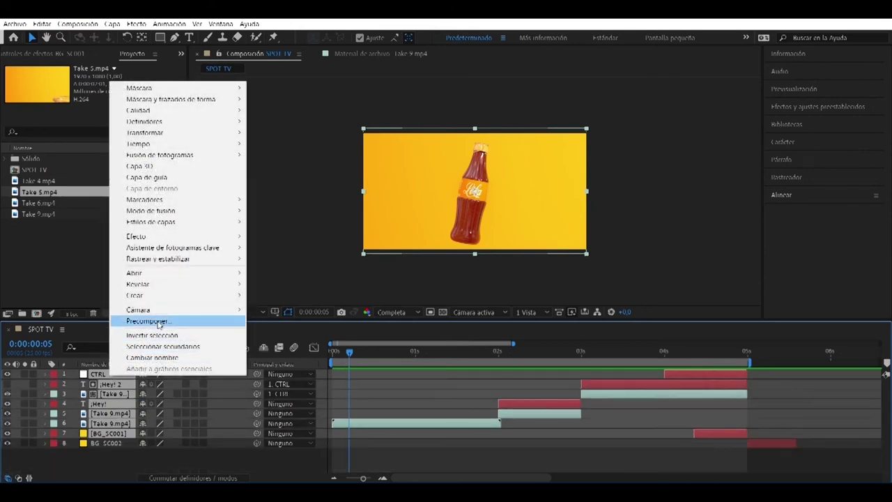
{"action": "left_click", "coordinate": [157, 321]}
{"action": "type", "text": "SC001"}
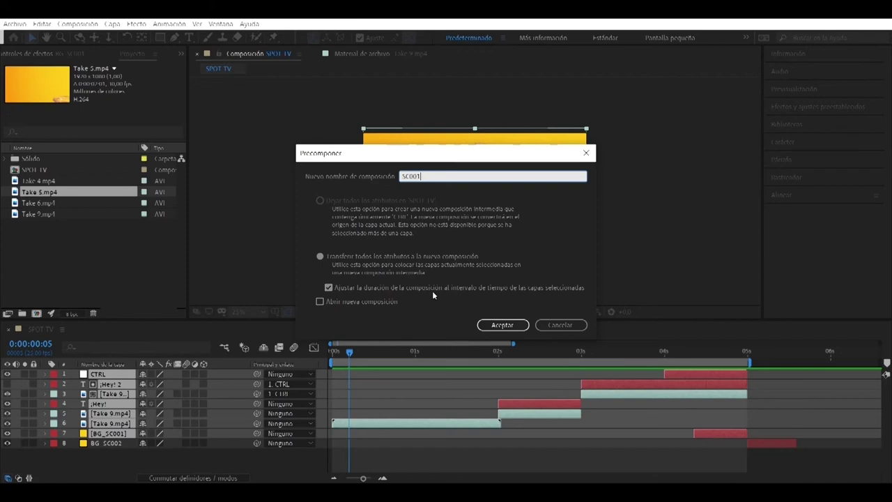
{"action": "left_click", "coordinate": [489, 324]}
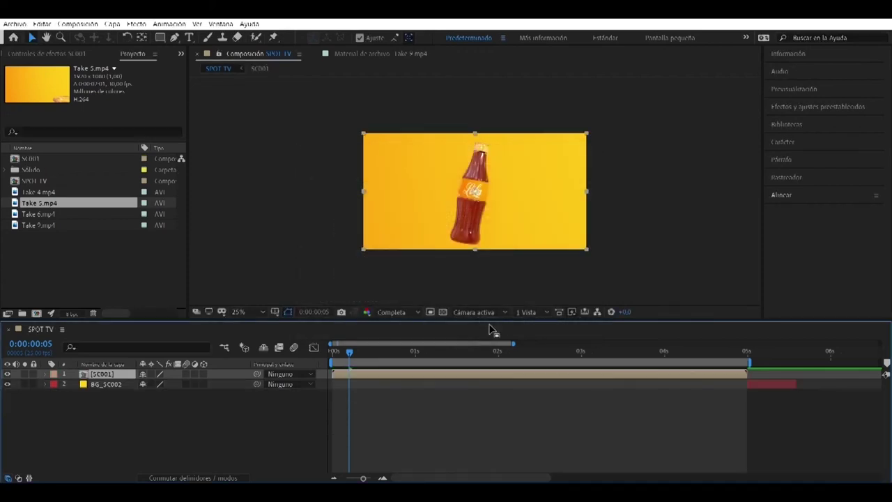
Step: Preview the spot from the beginning and move BG_SC002 above SC001 in the layer stack
{"action": "left_click_drag", "start_coordinate": [363, 479], "coordinate": [356, 479]}
{"action": "left_click_drag", "start_coordinate": [553, 352], "coordinate": [561, 351]}
{"action": "key", "text": "Home"}
{"action": "key", "text": "space"}
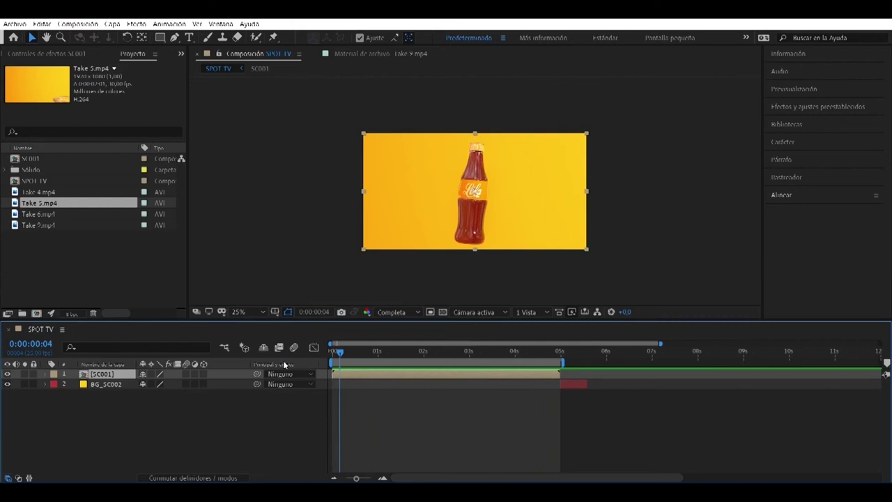
{"action": "left_click", "coordinate": [169, 421]}
{"action": "left_click_drag", "start_coordinate": [92, 389], "coordinate": [113, 376]}
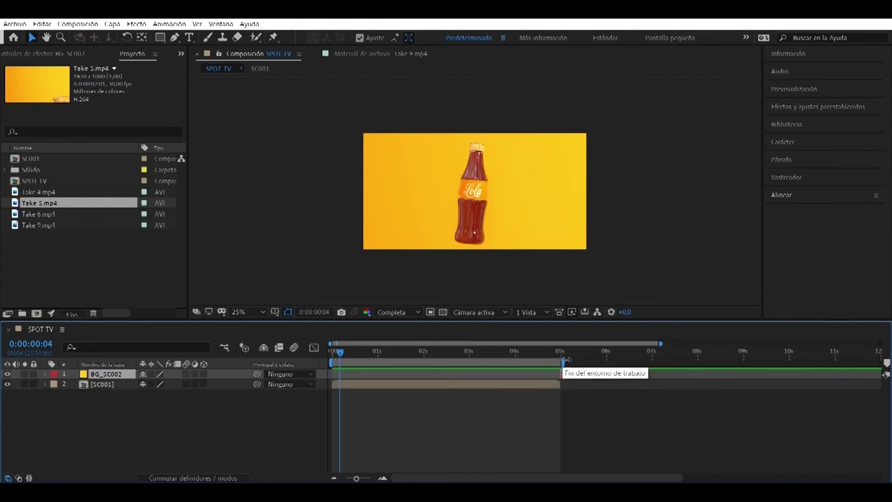
Step: Set the work area to span from 5 to 10 seconds and move the current time to 0:00:05:00
{"action": "left_click_drag", "start_coordinate": [527, 364], "coordinate": [744, 362]}
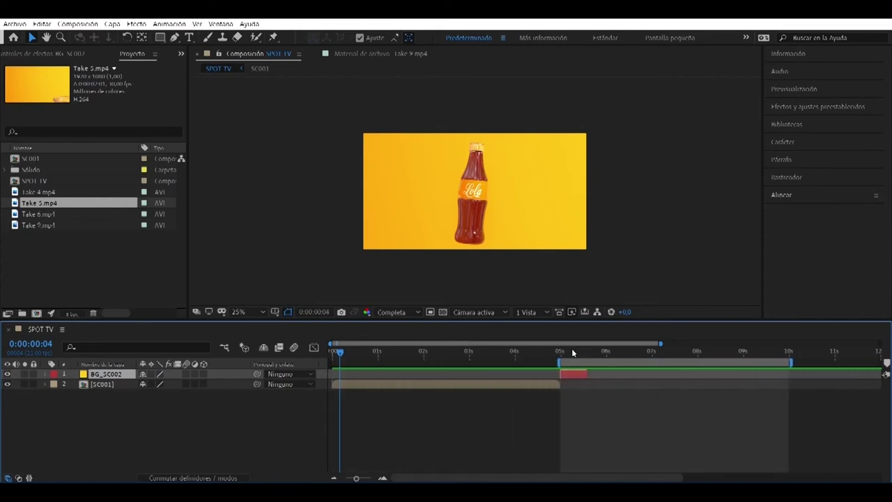
{"action": "left_click_drag", "start_coordinate": [566, 351], "coordinate": [559, 350]}
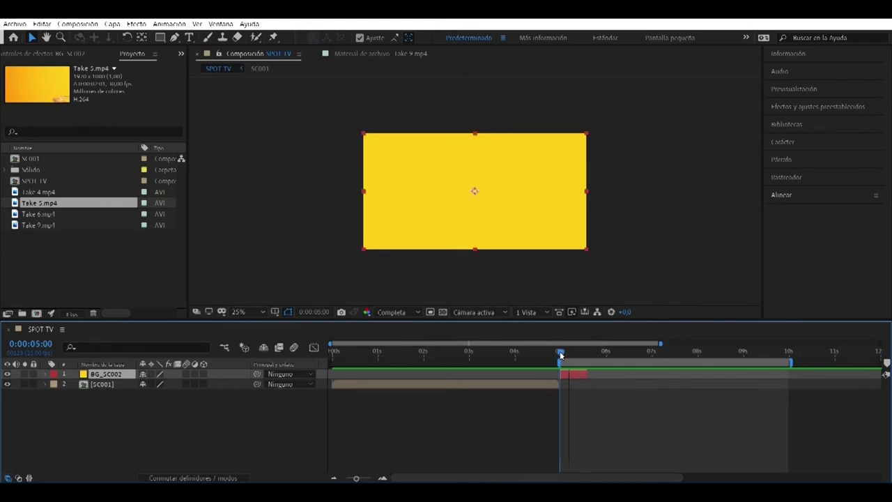
Step: Preview the footage of Take 6.mp4 and Take 9.mp4 through to their ends
{"action": "left_click", "coordinate": [46, 214]}
{"action": "left_click", "coordinate": [45, 223]}
{"action": "left_click", "coordinate": [46, 214]}
{"action": "left_click", "coordinate": [48, 194]}
{"action": "left_click", "coordinate": [43, 214]}
{"action": "double_click", "coordinate": [64, 214]}
{"action": "key", "text": "space"}
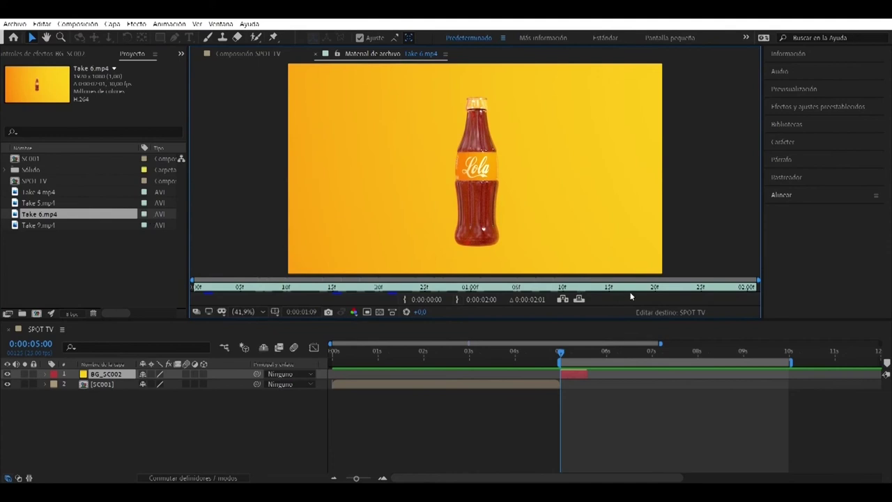
{"action": "left_click_drag", "start_coordinate": [581, 287], "coordinate": [761, 288]}
{"action": "double_click", "coordinate": [43, 226]}
{"action": "left_click_drag", "start_coordinate": [330, 288], "coordinate": [757, 288]}
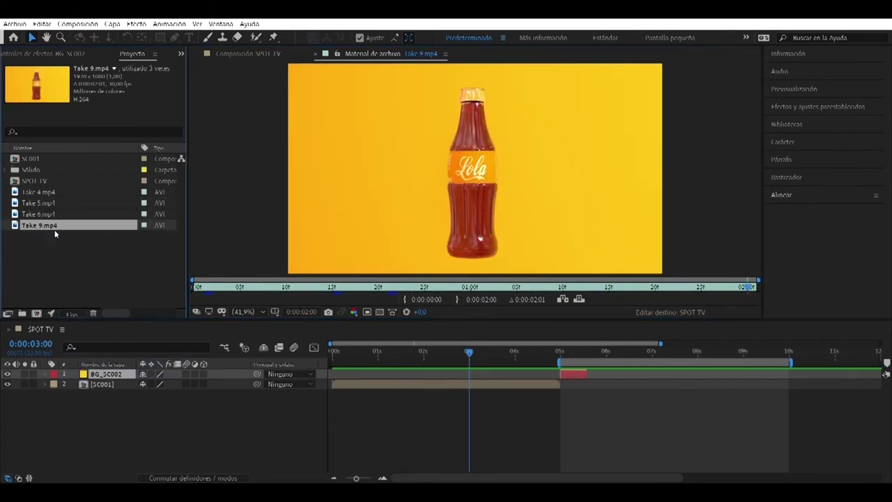
Step: Compare the project thumbnails of Take 4.mp4, Take 5.mp4 and Take 6.mp4
{"action": "left_click", "coordinate": [49, 193]}
{"action": "left_click", "coordinate": [46, 203]}
{"action": "left_click", "coordinate": [45, 192]}
{"action": "left_click", "coordinate": [47, 213]}
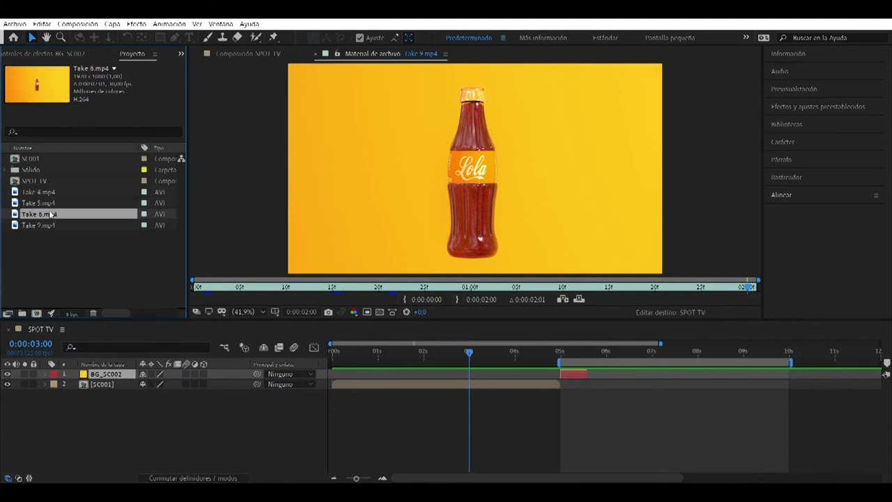
{"action": "left_click", "coordinate": [42, 204]}
{"action": "left_click", "coordinate": [37, 194]}
{"action": "left_click", "coordinate": [40, 203]}
{"action": "left_click", "coordinate": [41, 214]}
{"action": "left_click", "coordinate": [43, 203]}
{"action": "left_click", "coordinate": [43, 193]}
{"action": "left_click_drag", "start_coordinate": [31, 214], "coordinate": [571, 371]}
{"action": "left_click_drag", "start_coordinate": [568, 353], "coordinate": [589, 354]}
{"action": "key", "text": "Delete"}
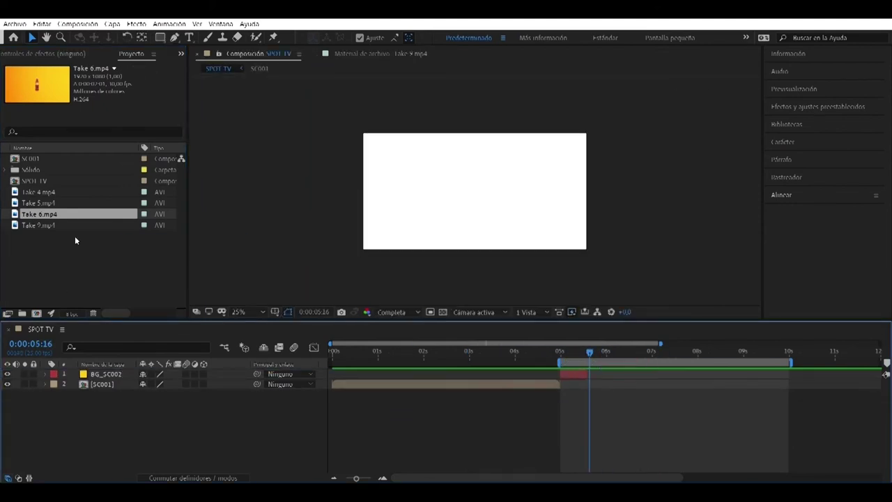
Step: Add Take 9.mp4 above BG_SC002 in the SPOT TV composition and shift it to overlap the second scene's start
{"action": "left_click", "coordinate": [28, 226]}
{"action": "left_click_drag", "start_coordinate": [28, 226], "coordinate": [119, 373]}
{"action": "left_click_drag", "start_coordinate": [412, 376], "coordinate": [527, 384]}
Step: Freeze the Take 9.mp4 layer on its frame at 0:00:05:14 and make the layer span from 5 to 10 seconds
{"action": "right_click", "coordinate": [573, 374]}
{"action": "left_click", "coordinate": [601, 418]}
{"action": "left_click_drag", "start_coordinate": [589, 353], "coordinate": [587, 355]}
{"action": "right_click", "coordinate": [573, 375]}
{"action": "mouse_move", "coordinate": [628, 145]}
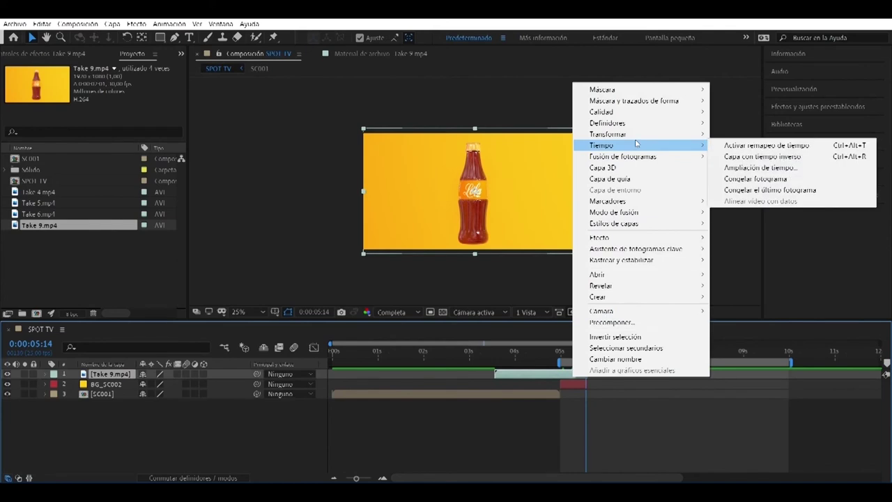
{"action": "left_click", "coordinate": [748, 157]}
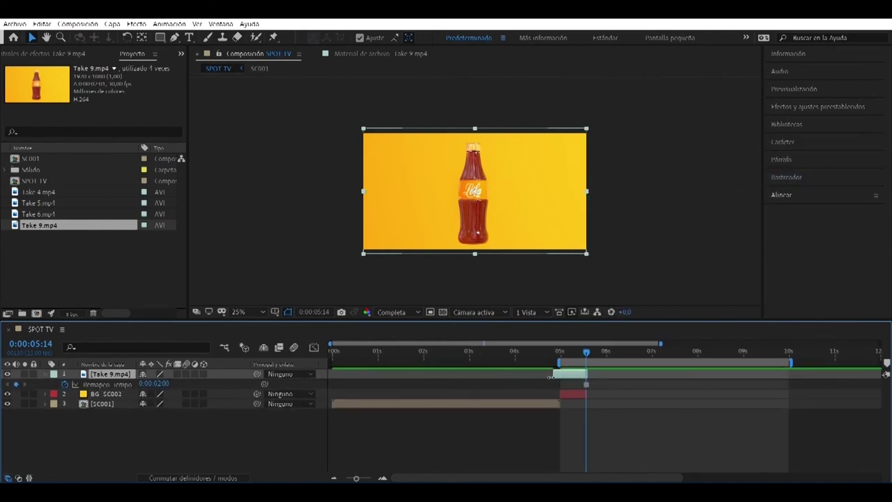
{"action": "left_click_drag", "start_coordinate": [584, 376], "coordinate": [786, 385]}
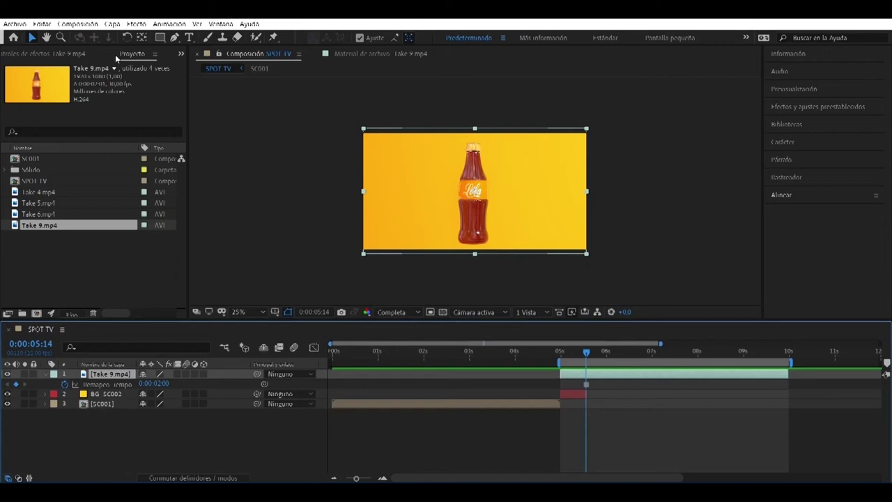
Step: Draw a rectangular mask around the bottle on the Take 9.mp4 layer and bring its left edge closer to the bottle
{"action": "left_click", "coordinate": [160, 37]}
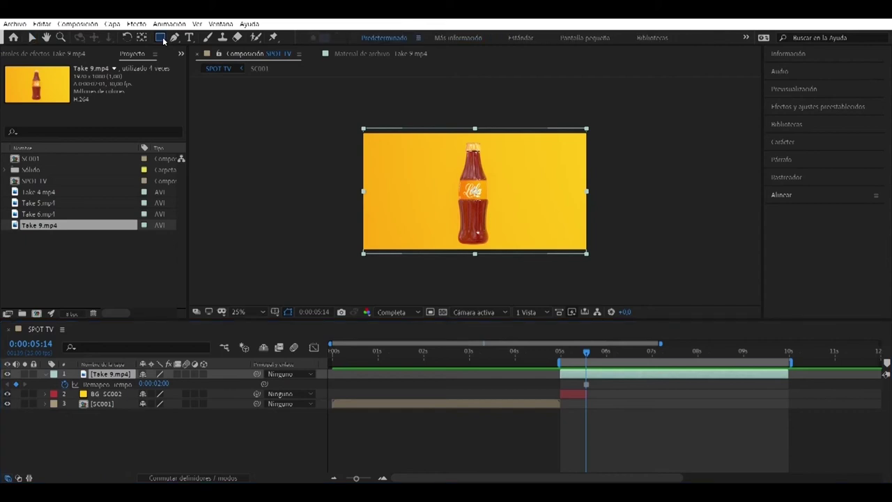
{"action": "left_click", "coordinate": [114, 378]}
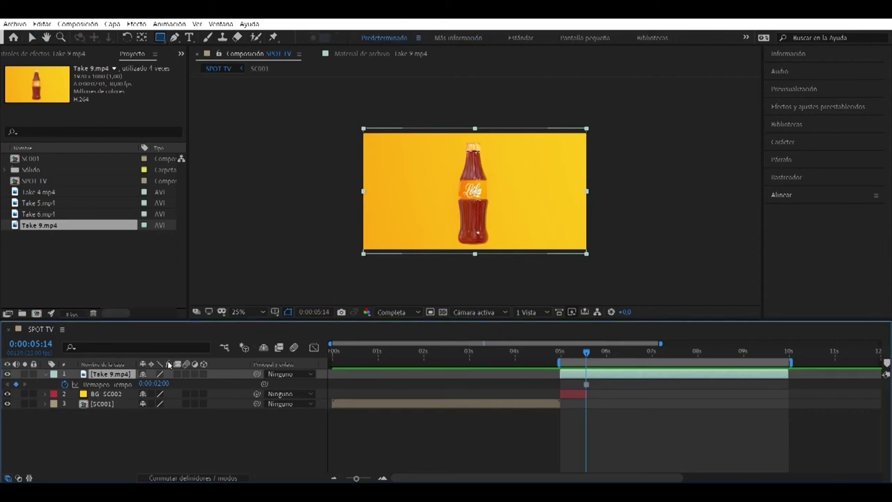
{"action": "left_click", "coordinate": [46, 377]}
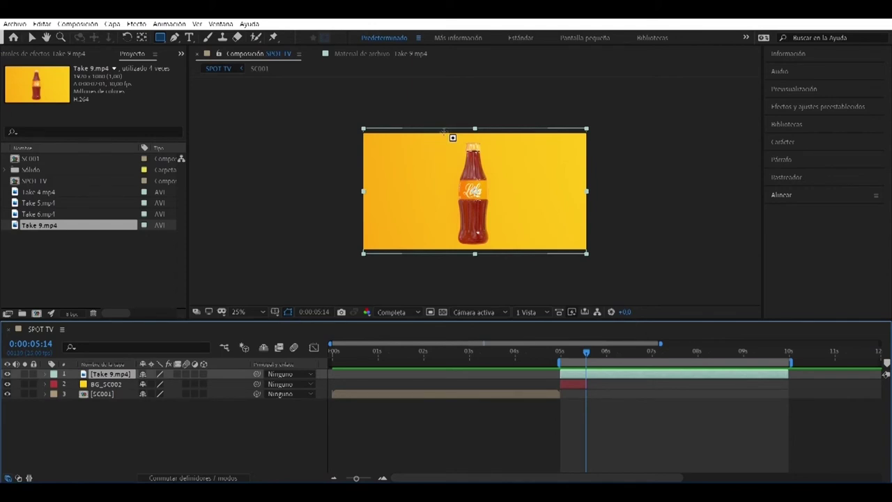
{"action": "left_click_drag", "start_coordinate": [441, 131], "coordinate": [496, 248]}
{"action": "left_click", "coordinate": [30, 37]}
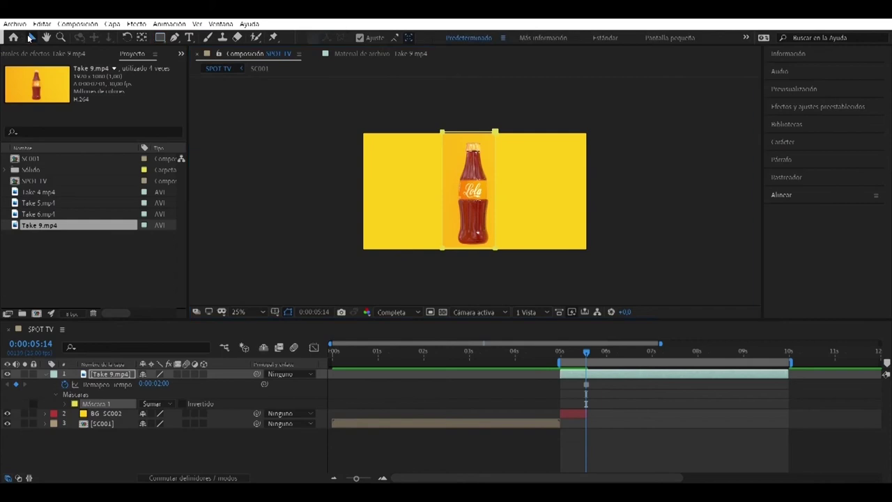
{"action": "double_click", "coordinate": [442, 133]}
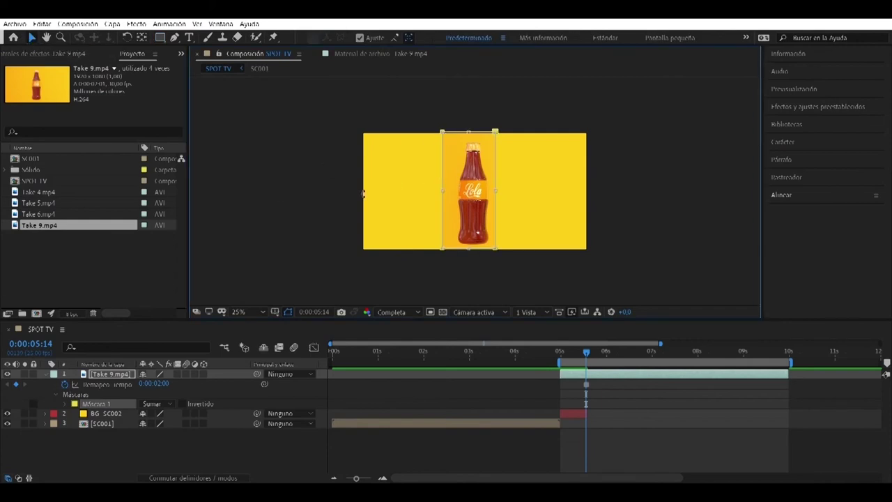
Step: Search the effects for "color" and apply Cambio de color to the masked Take 9.mp4 layer
{"action": "left_click", "coordinate": [782, 106]}
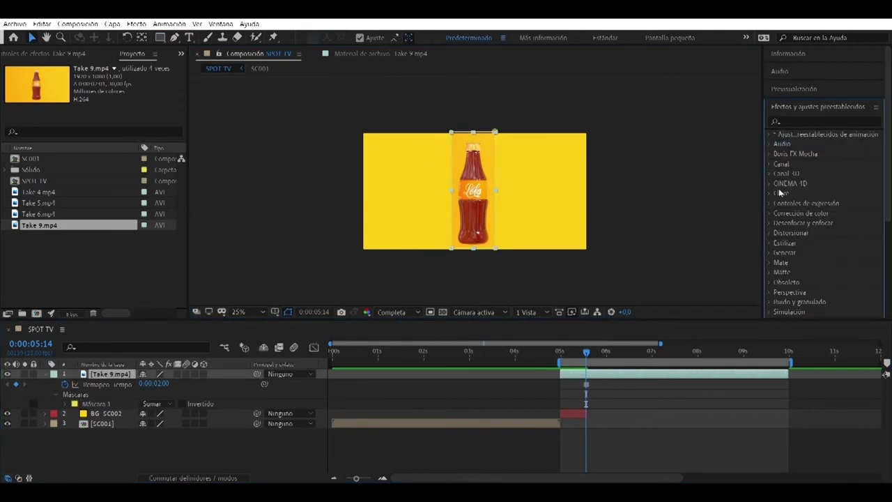
{"action": "left_click", "coordinate": [792, 122]}
{"action": "type", "text": "color"}
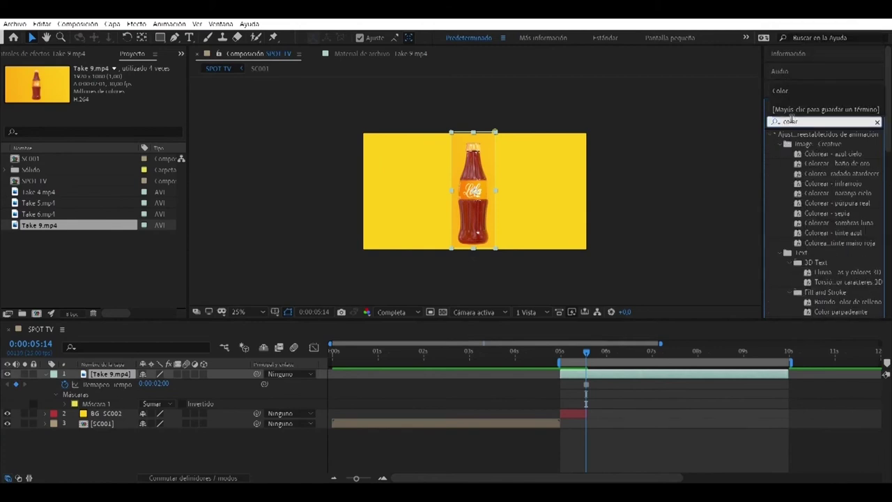
{"action": "scroll", "coordinate": [830, 216], "scroll_direction": "down", "scroll_amount": 6}
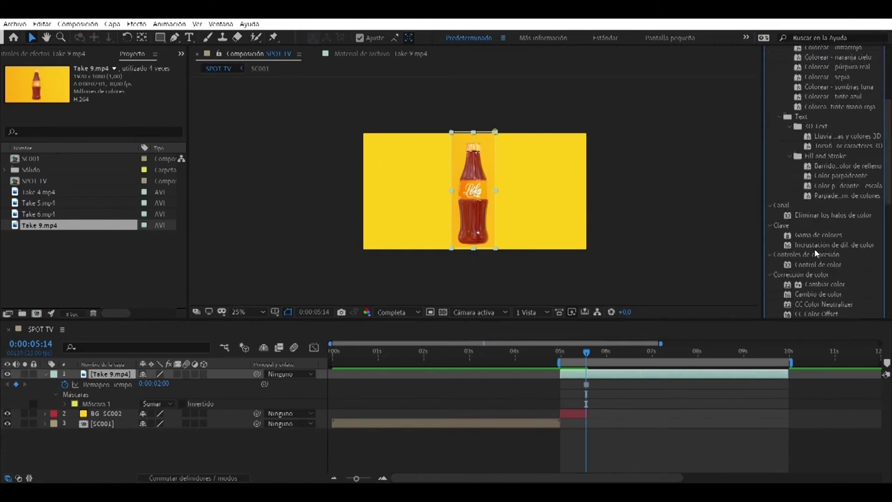
{"action": "scroll", "coordinate": [798, 243], "scroll_direction": "down", "scroll_amount": 5}
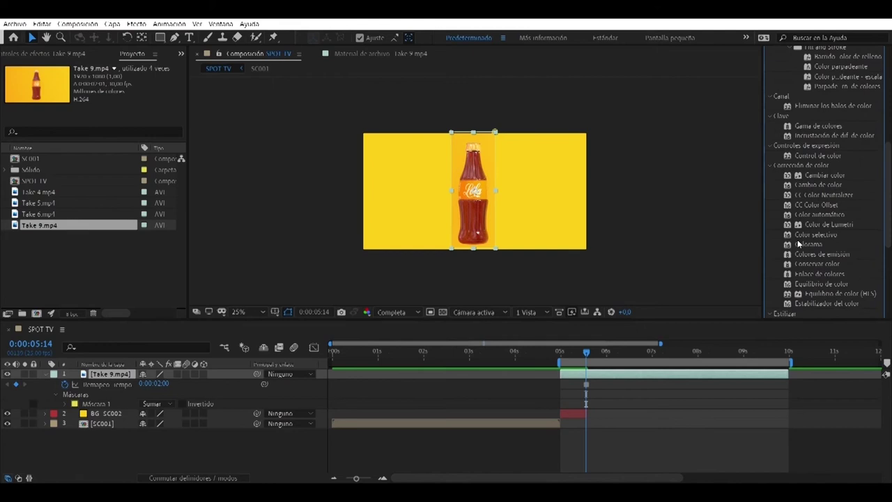
{"action": "scroll", "coordinate": [799, 243], "scroll_direction": "down", "scroll_amount": 2}
{"action": "scroll", "coordinate": [799, 243], "scroll_direction": "up", "scroll_amount": 4}
{"action": "double_click", "coordinate": [809, 245]}
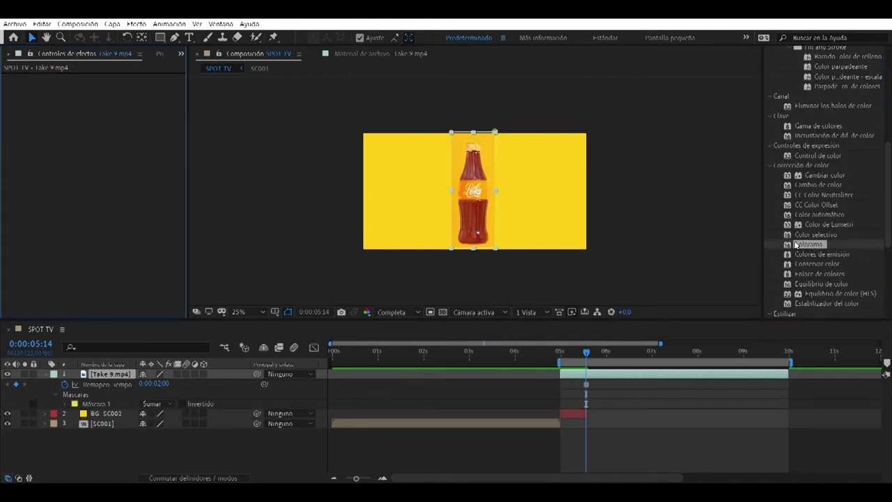
{"action": "key", "text": "ctrl+z"}
{"action": "scroll", "coordinate": [823, 219], "scroll_direction": "down", "scroll_amount": 1}
{"action": "double_click", "coordinate": [833, 157]}
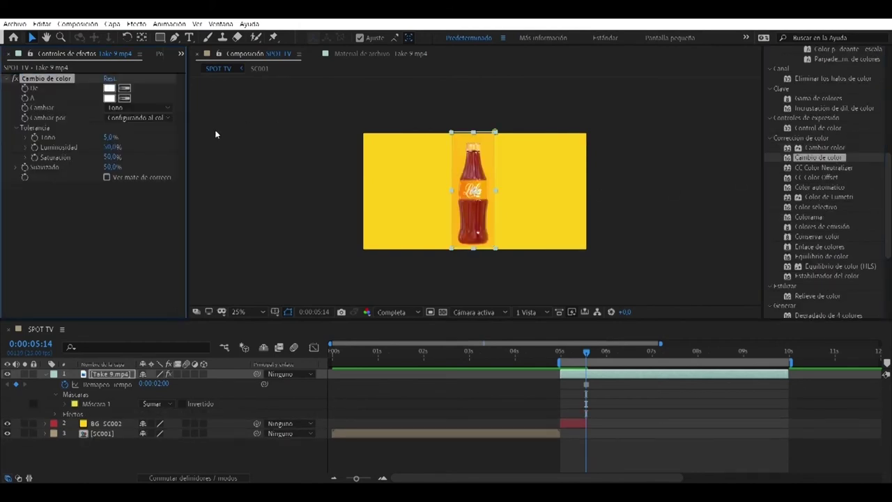
Step: Sample the orange behind the bottle as the De colour and the yellow background as the A colour
{"action": "left_click", "coordinate": [126, 87]}
{"action": "left_click", "coordinate": [463, 143]}
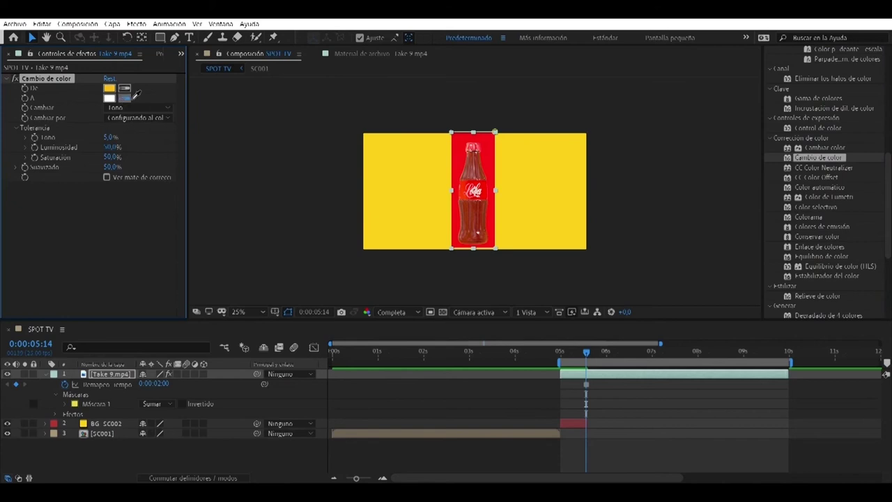
{"action": "left_click", "coordinate": [393, 164]}
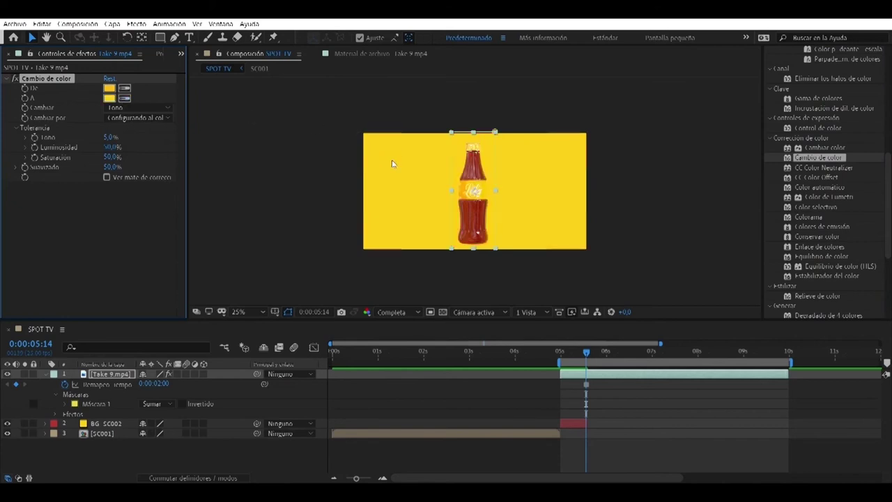
{"action": "left_click", "coordinate": [338, 175]}
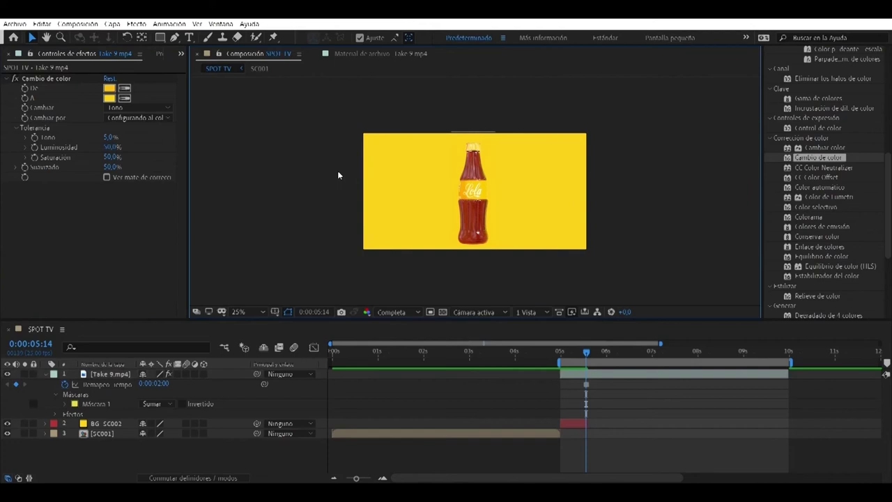
Step: Set the Cambiar option of Cambio de color to Tono y saturación
{"action": "left_click", "coordinate": [154, 111]}
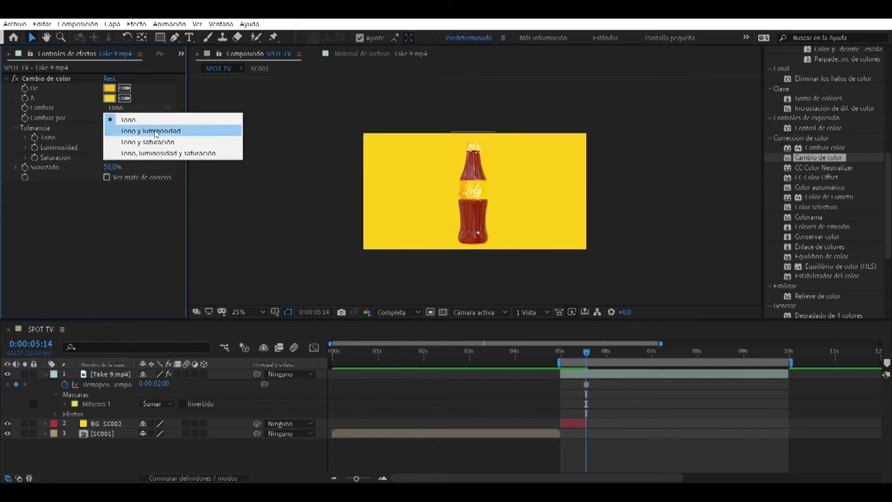
{"action": "left_click", "coordinate": [155, 135]}
{"action": "left_click", "coordinate": [151, 109]}
{"action": "left_click", "coordinate": [157, 140]}
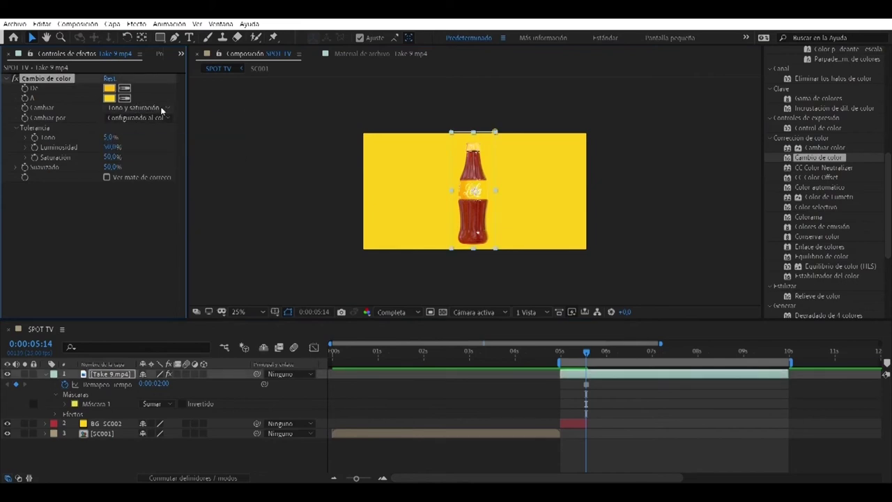
Step: Try Transformando al color as the Cambiar por method with a Tono tolerance of 100%
{"action": "left_click", "coordinate": [138, 117]}
{"action": "left_click", "coordinate": [155, 139]}
{"action": "left_click_drag", "start_coordinate": [111, 137], "coordinate": [196, 148]}
{"action": "left_click", "coordinate": [279, 168]}
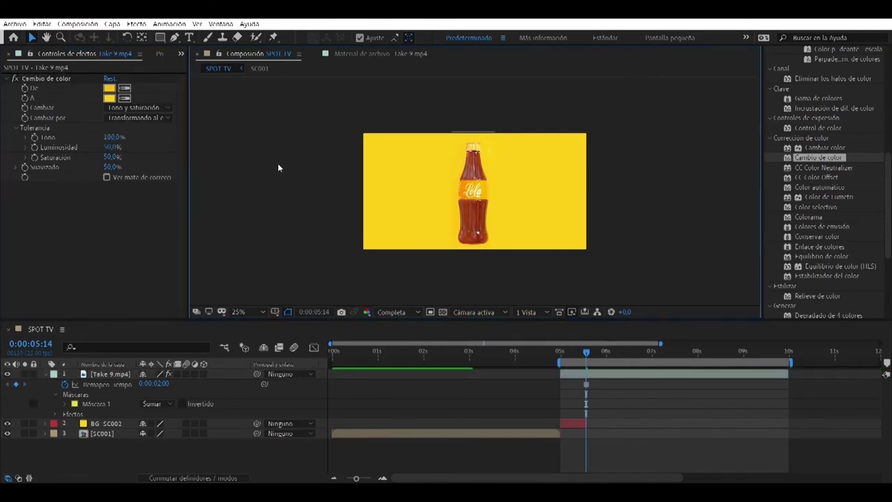
Step: Try different Luminosidad, Saturación and Suavizado values and check the correction matte
{"action": "left_click_drag", "start_coordinate": [115, 147], "coordinate": [107, 154]}
{"action": "left_click_drag", "start_coordinate": [164, 162], "coordinate": [161, 162]}
{"action": "left_click_drag", "start_coordinate": [111, 158], "coordinate": [49, 169]}
{"action": "left_click", "coordinate": [241, 170]}
{"action": "left_click", "coordinate": [107, 177]}
{"action": "left_click", "coordinate": [107, 177]}
{"action": "left_click_drag", "start_coordinate": [110, 168], "coordinate": [173, 169]}
{"action": "left_click", "coordinate": [230, 173]}
Step: Restore Cambiar por to Configurando al color, Tono tolerance to 5%, and Luminosidad, Saturación and Suavizado to 50%
{"action": "left_click", "coordinate": [136, 118]}
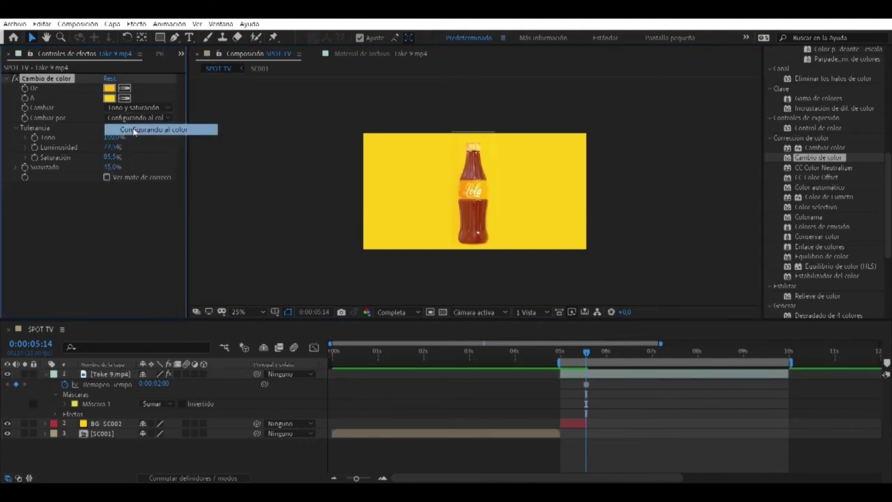
{"action": "left_click", "coordinate": [136, 116]}
{"action": "left_click_drag", "start_coordinate": [109, 170], "coordinate": [103, 159]}
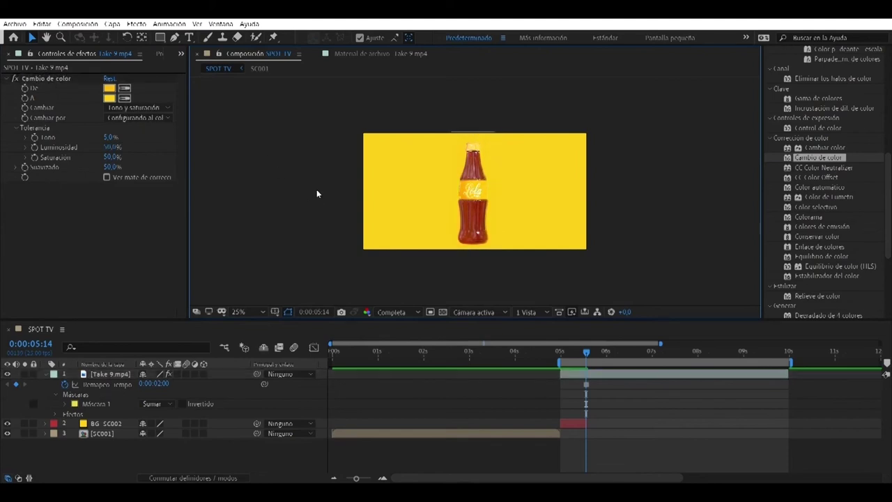
Step: Duplicate the Take 9.mp4 layer and rotate the upper copy to 90 degrees
{"action": "left_click", "coordinate": [45, 375]}
{"action": "left_click", "coordinate": [232, 411]}
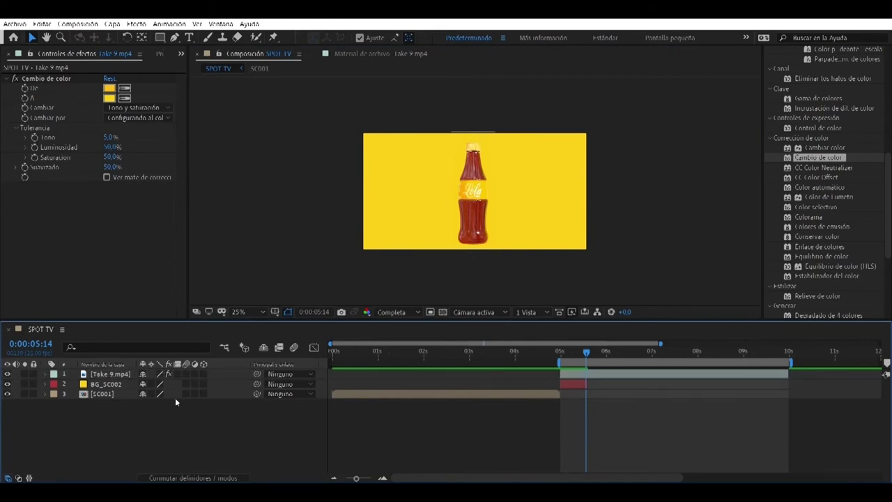
{"action": "left_click", "coordinate": [120, 377]}
{"action": "key", "text": "ctrl+d"}
{"action": "right_click", "coordinate": [468, 210]}
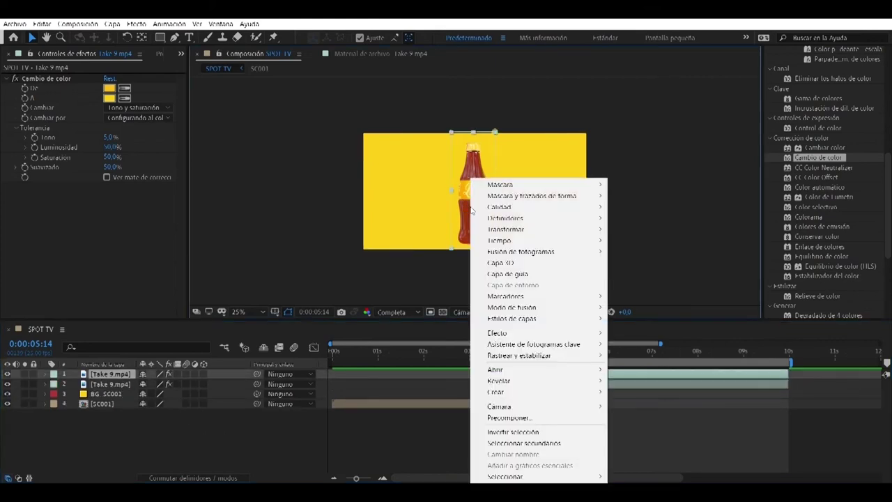
{"action": "mouse_move", "coordinate": [532, 233]}
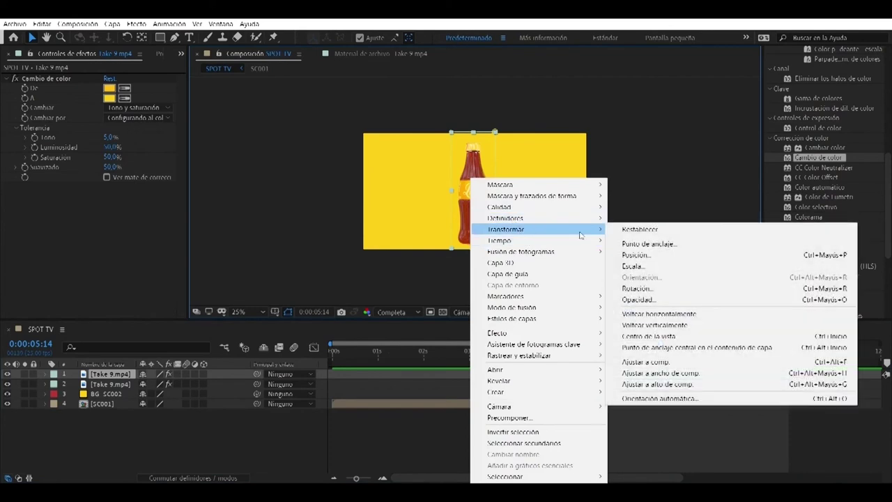
{"action": "left_click", "coordinate": [652, 291]}
{"action": "type", "text": "90"}
{"action": "key", "text": "Return"}
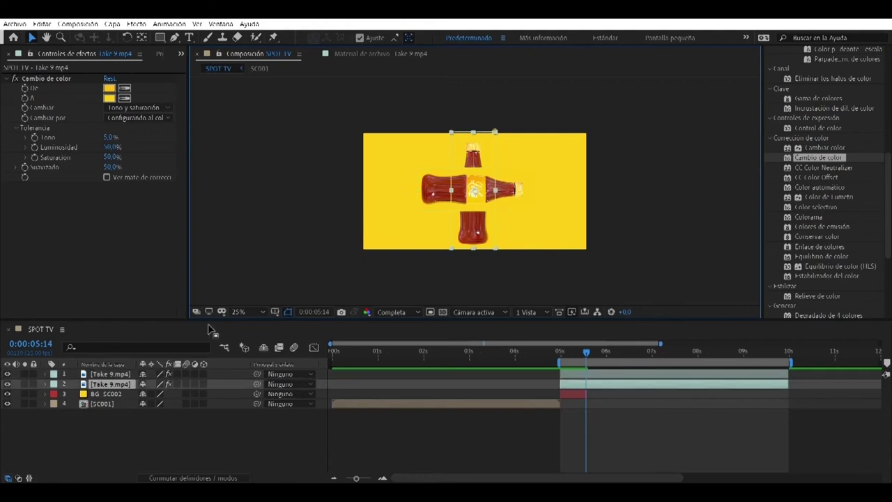
Step: Rotate the lower Take 9.mp4 layer to -90 degrees
{"action": "right_click", "coordinate": [479, 227]}
{"action": "mouse_move", "coordinate": [515, 232]}
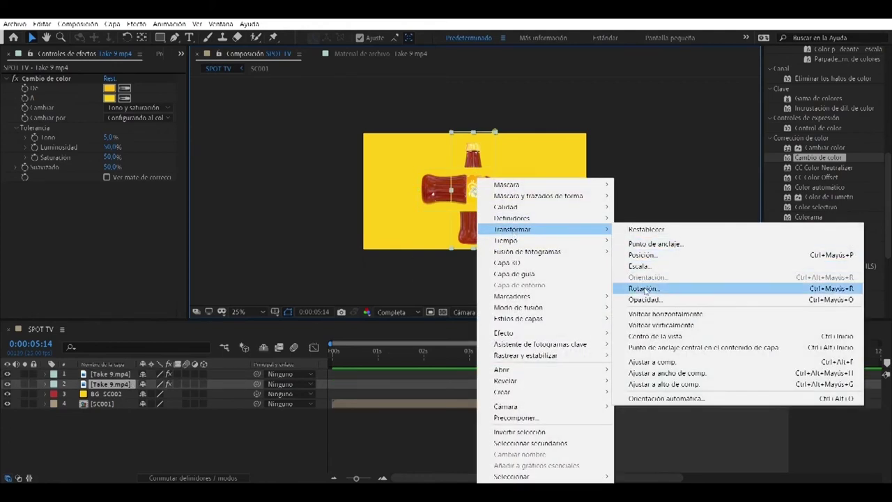
{"action": "left_click", "coordinate": [644, 288]}
{"action": "type", "text": "-90"}
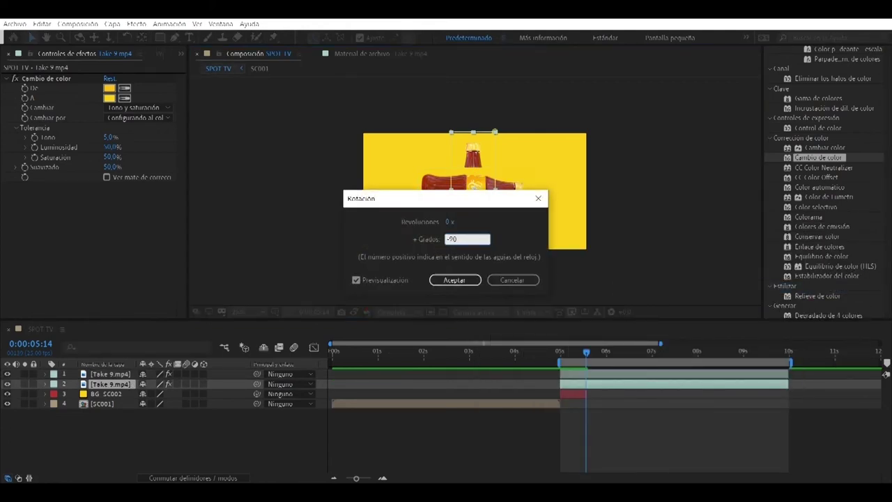
{"action": "key", "text": "Return"}
Step: Place the -90 degree bottle in the frame's upper right and the 90 degree bottle in its lower left
{"action": "left_click_drag", "start_coordinate": [514, 199], "coordinate": [567, 181]}
{"action": "left_click_drag", "start_coordinate": [439, 191], "coordinate": [438, 221]}
{"action": "mouse_move", "coordinate": [544, 174]}
{"action": "left_mouse_down"}
{"action": "mouse_move", "coordinate": [537, 165]}
{"action": "mouse_move", "coordinate": [521, 191]}
{"action": "mouse_move", "coordinate": [535, 202]}
{"action": "mouse_move", "coordinate": [535, 188]}
{"action": "left_mouse_up"}
{"action": "mouse_move", "coordinate": [437, 224]}
{"action": "left_mouse_down"}
{"action": "mouse_move", "coordinate": [433, 216]}
{"action": "mouse_move", "coordinate": [442, 216]}
{"action": "left_mouse_up"}
{"action": "left_click", "coordinate": [632, 227]}
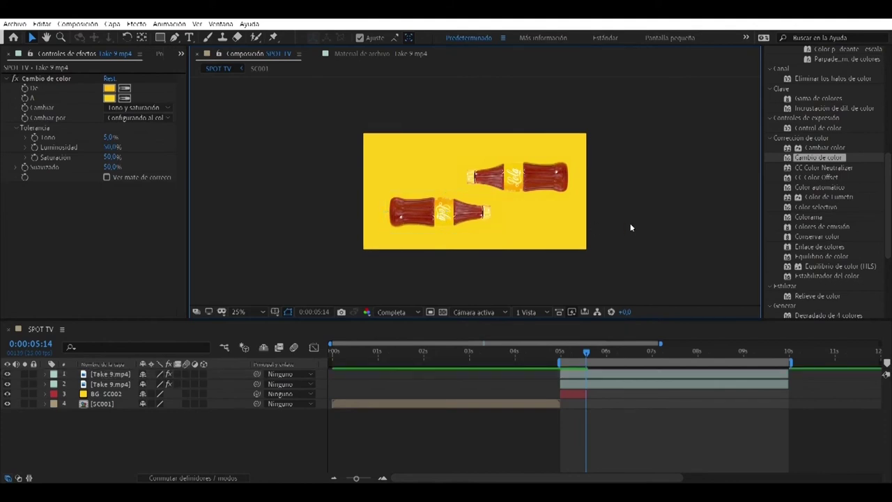
Step: Move the 90 degree bottle in the frame's upper right slightly upward
{"action": "left_click_drag", "start_coordinate": [537, 192], "coordinate": [533, 187]}
{"action": "left_click", "coordinate": [670, 205]}
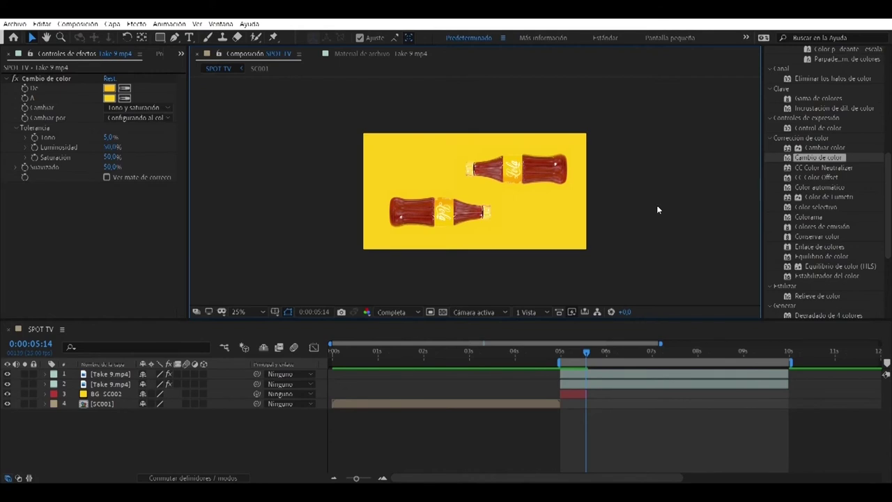
{"action": "left_click", "coordinate": [456, 218]}
Step: Add a null object to the composition and rename it CTRL A
{"action": "right_click", "coordinate": [132, 409]}
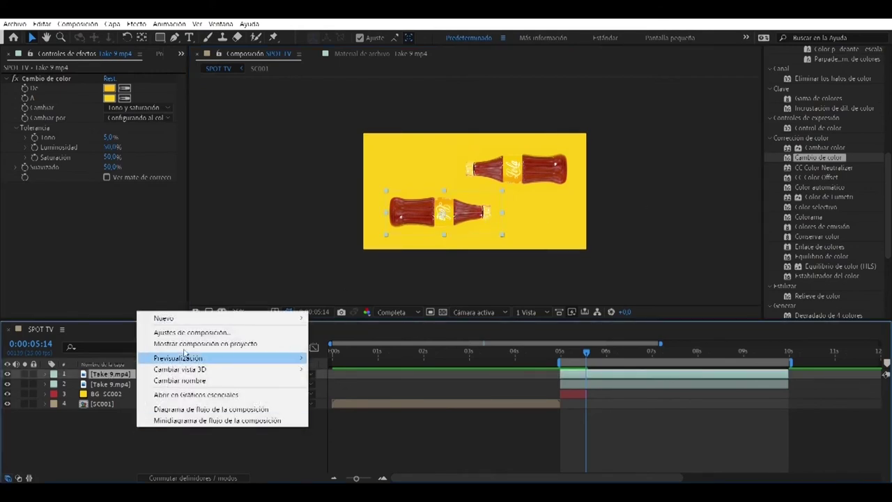
{"action": "mouse_move", "coordinate": [167, 315]}
{"action": "left_click", "coordinate": [352, 375]}
{"action": "key", "text": "Return"}
{"action": "type", "text": "CTRL"}
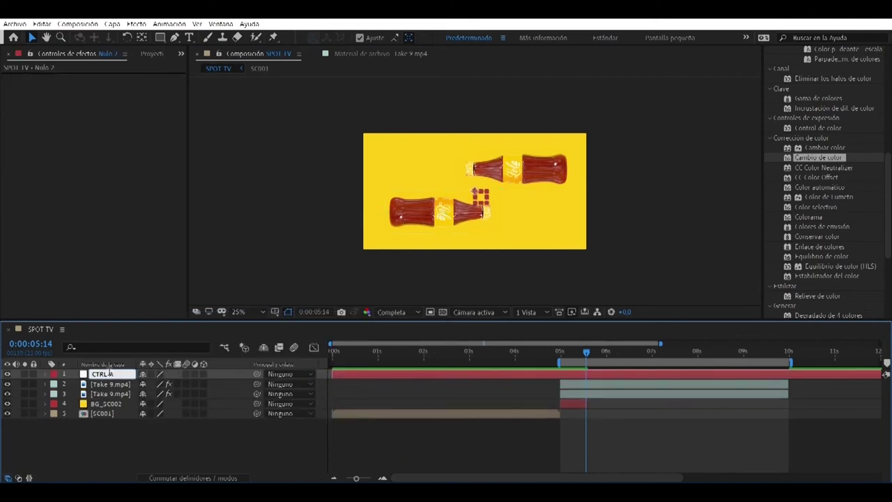
Step: Parent the upper Take 9.mp4 layer to the CTRL A null
{"action": "left_click", "coordinate": [112, 385]}
{"action": "left_click_drag", "start_coordinate": [257, 384], "coordinate": [108, 375]}
{"action": "left_click", "coordinate": [122, 432]}
Step: Duplicate the CTRL A null and rename the copy CTRL B
{"action": "left_click", "coordinate": [102, 373]}
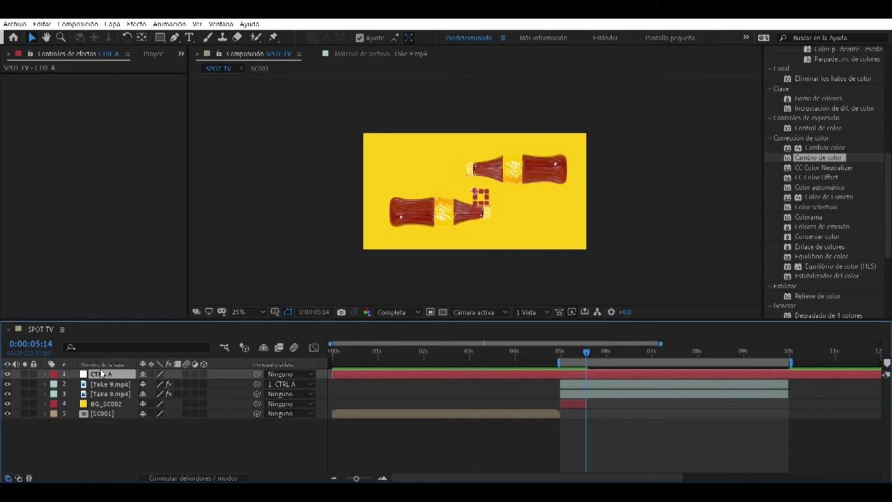
{"action": "key", "text": "ctrl+d"}
{"action": "key", "text": "Return"}
{"action": "type", "text": "CTRL"}
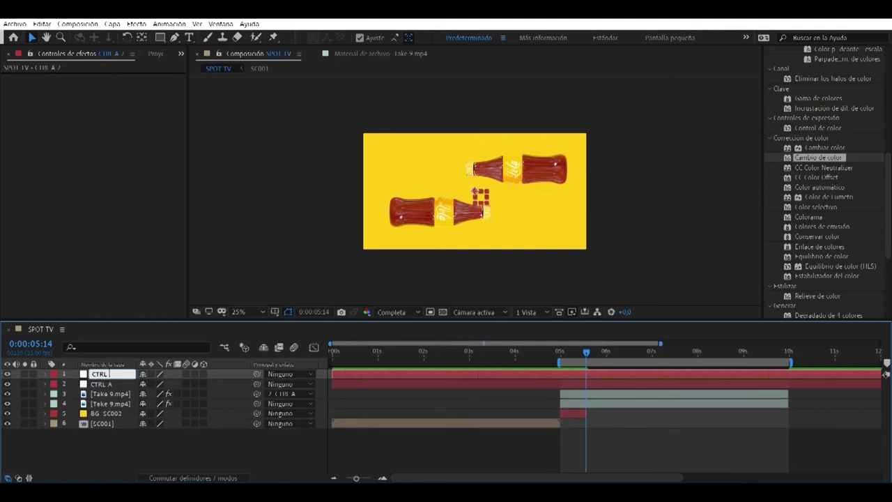
{"action": "type", "text": " B"}
Step: Parent the lower Take 9.mp4 layer to CTRL A and set the upper one's parent to Ninguno
{"action": "left_click", "coordinate": [112, 405]}
{"action": "left_click_drag", "start_coordinate": [255, 404], "coordinate": [104, 375]}
{"action": "left_click", "coordinate": [192, 381]}
{"action": "left_click", "coordinate": [279, 395]}
{"action": "left_click", "coordinate": [290, 406]}
{"action": "left_click", "coordinate": [290, 404]}
{"action": "left_click", "coordinate": [296, 347]}
Step: Place the CTRL B null over the lower-left bottle and stretch it around the bottle, at a scale of about 892 by 300%
{"action": "left_click", "coordinate": [439, 216]}
{"action": "left_click", "coordinate": [431, 218]}
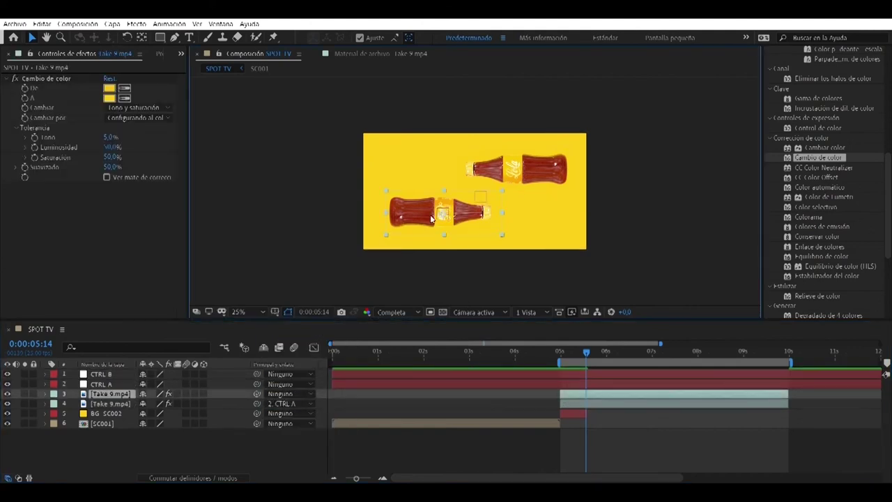
{"action": "left_click", "coordinate": [445, 217]}
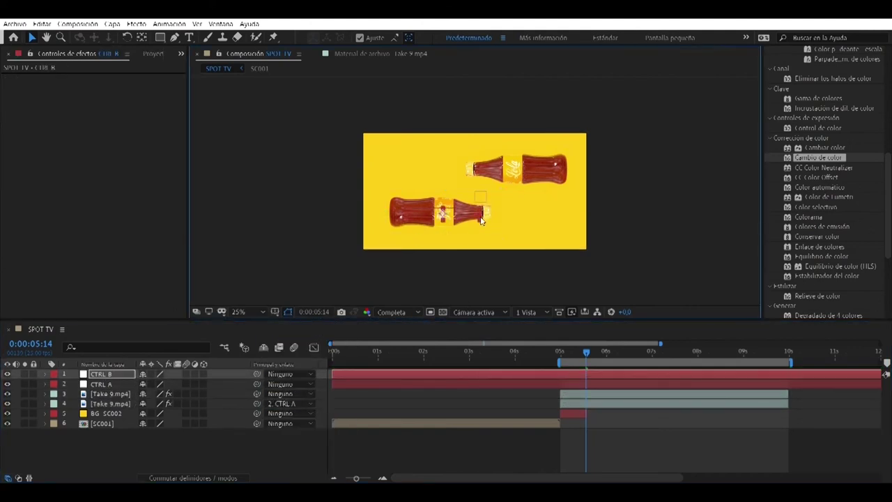
{"action": "left_click_drag", "start_coordinate": [498, 218], "coordinate": [444, 232]}
{"action": "left_click_drag", "start_coordinate": [448, 216], "coordinate": [444, 211]}
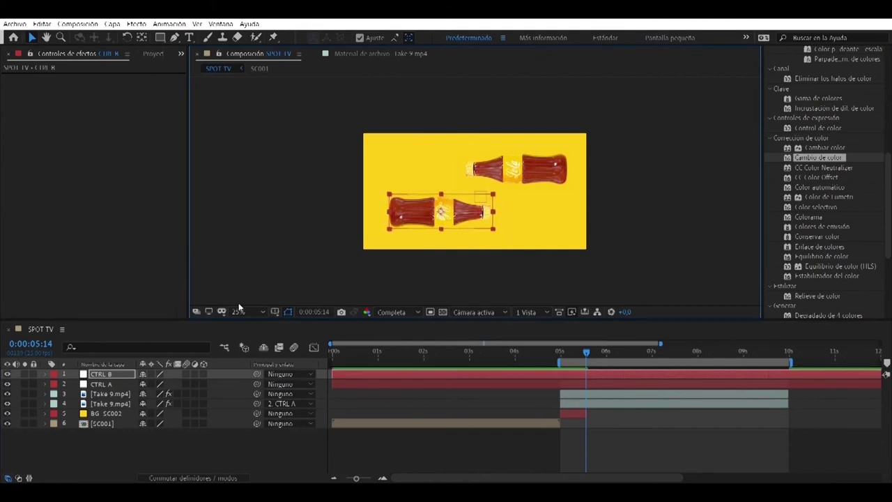
Step: Parent the lower-left bottle's Take 9.mp4 layer to CTRL B and set the other bottle's parent to Ninguno
{"action": "left_click_drag", "start_coordinate": [257, 394], "coordinate": [102, 375]}
{"action": "left_click", "coordinate": [113, 385]}
{"action": "left_click", "coordinate": [280, 405]}
{"action": "left_click", "coordinate": [293, 322]}
Step: Fit the CTRL A null around the upper-right bottle at about 974 by 316% scale and parent that bottle's layer to it
{"action": "left_click_drag", "start_coordinate": [483, 198], "coordinate": [569, 179]}
{"action": "left_click_drag", "start_coordinate": [514, 162], "coordinate": [519, 151]}
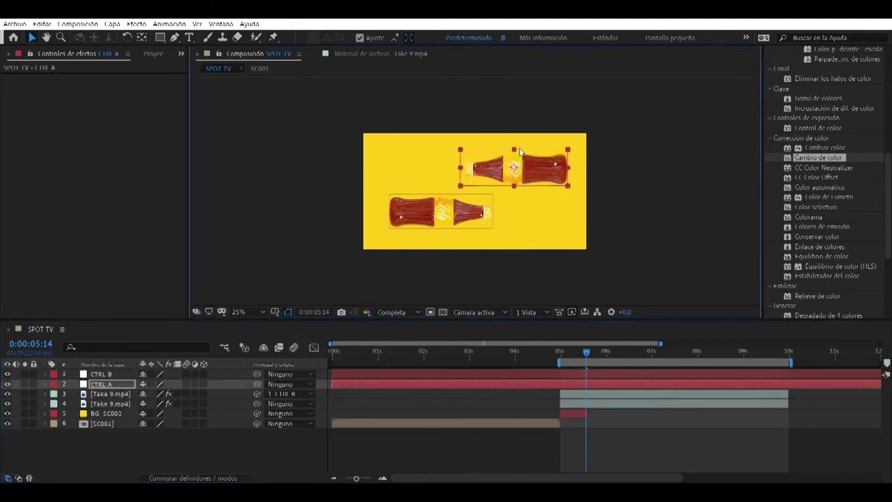
{"action": "left_click_drag", "start_coordinate": [257, 404], "coordinate": [104, 386]}
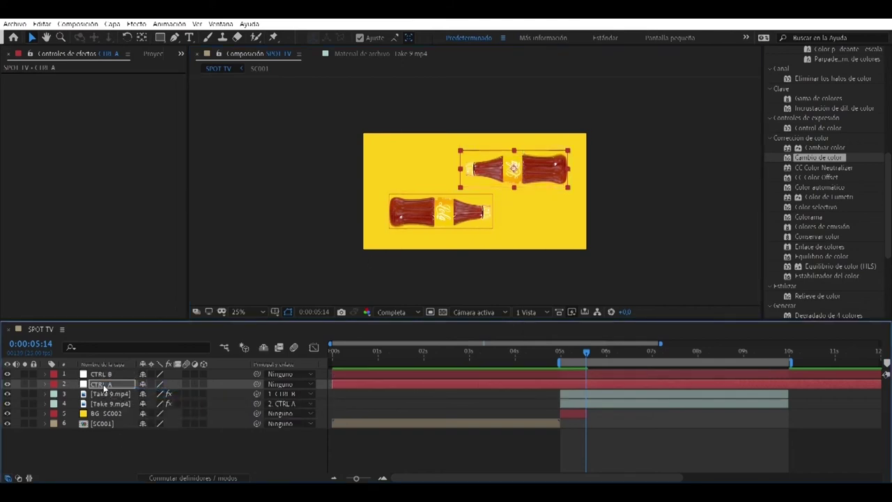
Step: Enlarge CTRL B to about 1353% and CTRL A to about 1667% horizontal scale, moving their bottles onto the frame's lower and upper edges
{"action": "left_click", "coordinate": [112, 375], "text": "ctrl"}
{"action": "key", "text": "s"}
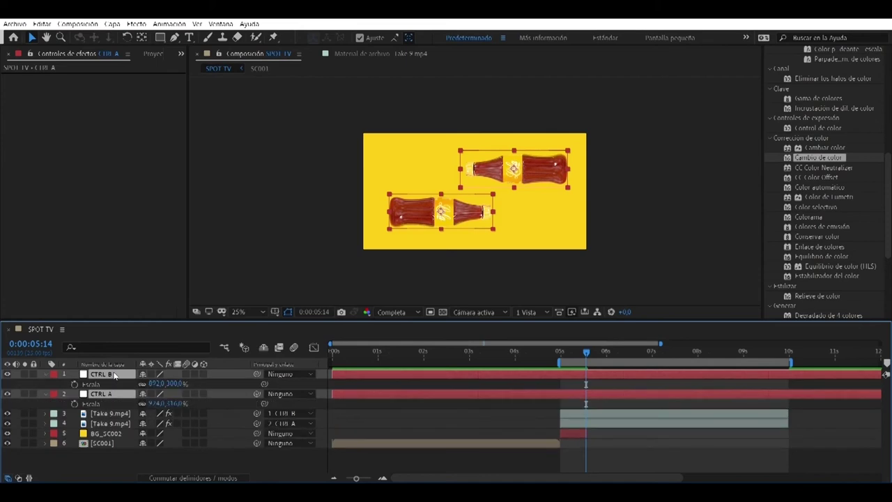
{"action": "left_click_drag", "start_coordinate": [176, 387], "coordinate": [207, 385]}
{"action": "left_click", "coordinate": [355, 281]}
{"action": "left_click_drag", "start_coordinate": [452, 226], "coordinate": [437, 240]}
{"action": "left_click_drag", "start_coordinate": [496, 192], "coordinate": [498, 168]}
{"action": "left_click_drag", "start_coordinate": [430, 232], "coordinate": [427, 253]}
{"action": "left_click_drag", "start_coordinate": [167, 404], "coordinate": [226, 404]}
{"action": "left_click_drag", "start_coordinate": [550, 167], "coordinate": [538, 148]}
Step: Nudge the CTRL B bottle at the frame's lower edge upward and slightly to the right
{"action": "left_click", "coordinate": [443, 245]}
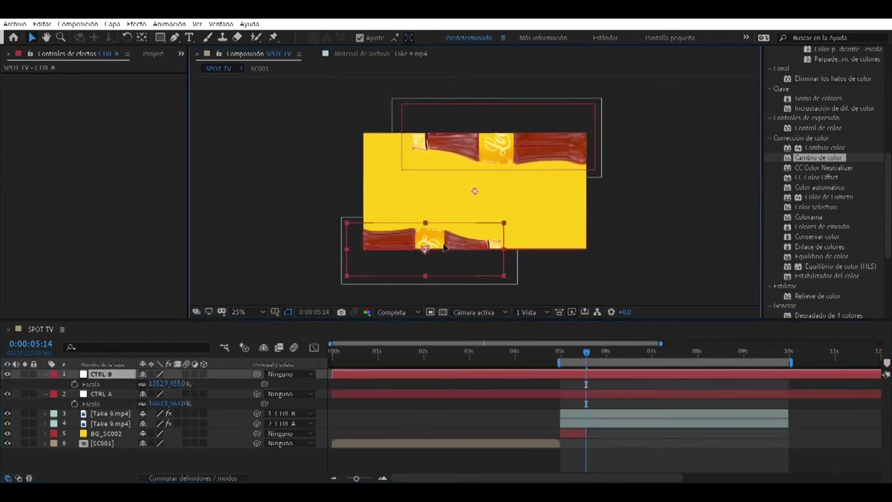
{"action": "key", "text": "Up"}
{"action": "key", "text": "Up"}
{"action": "key", "text": "Up"}
{"action": "key", "text": "Up"}
{"action": "key", "text": "Up"}
{"action": "key", "text": "Up"}
{"action": "key", "text": "Up"}
{"action": "key", "text": "Up"}
{"action": "key", "text": "Up"}
{"action": "key", "text": "Up"}
{"action": "key", "text": "Right"}
{"action": "key", "text": "Right"}
{"action": "key", "text": "Right"}
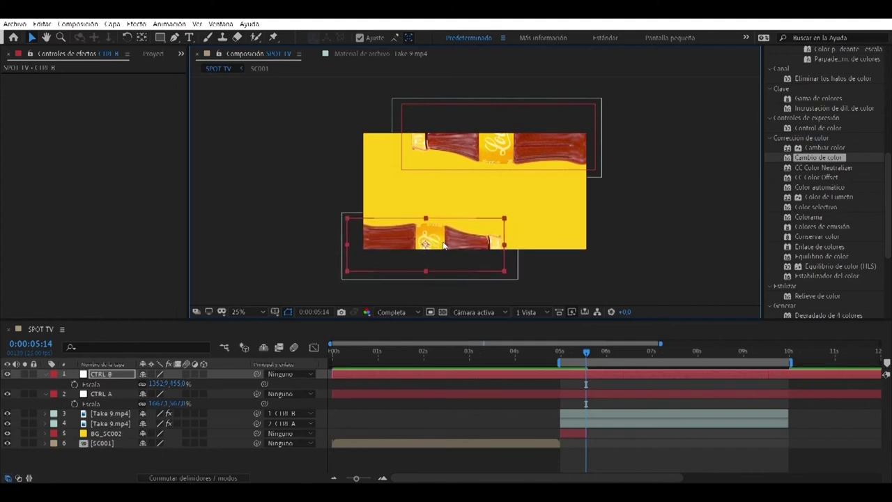
Step: Set CTRL B's horizontal scale to 1667.1% and shift its bottle right until the base meets the frame's left edge
{"action": "left_click", "coordinate": [157, 384]}
{"action": "type", "text": "1,56"}
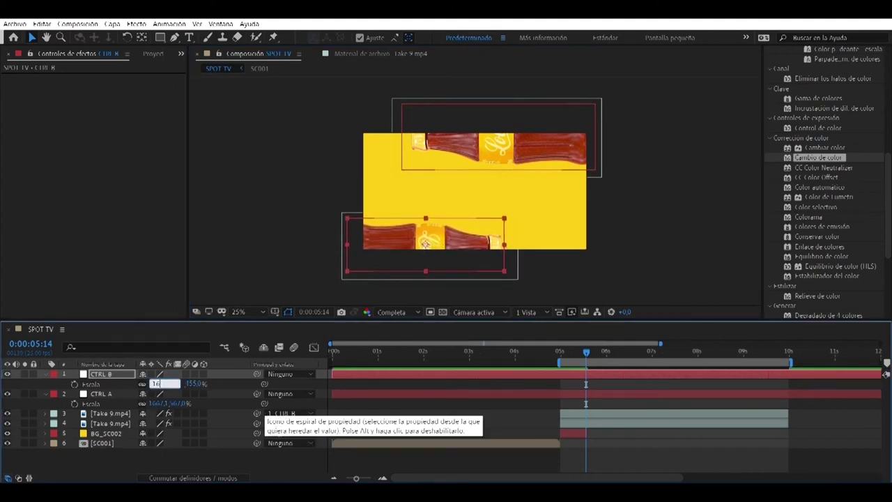
{"action": "type", "text": "6,7"}
{"action": "key", "text": "Return"}
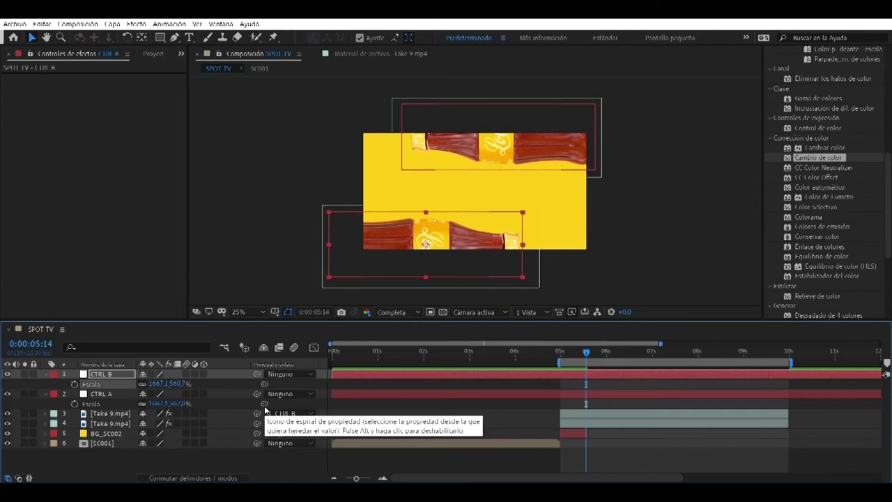
{"action": "left_click_drag", "start_coordinate": [477, 238], "coordinate": [503, 240]}
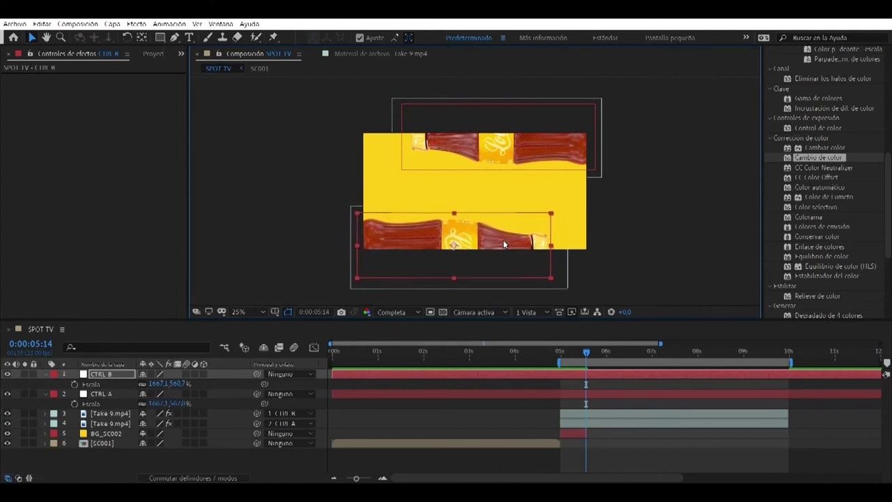
Step: Nudge the CTRL A bottle slightly down and the CTRL B bottle slightly up so more of both shows in the frame
{"action": "left_click", "coordinate": [490, 147]}
{"action": "key", "text": "Down"}
{"action": "key", "text": "Down"}
{"action": "key", "text": "Down"}
{"action": "key", "text": "Down"}
{"action": "key", "text": "Down"}
{"action": "key", "text": "Down"}
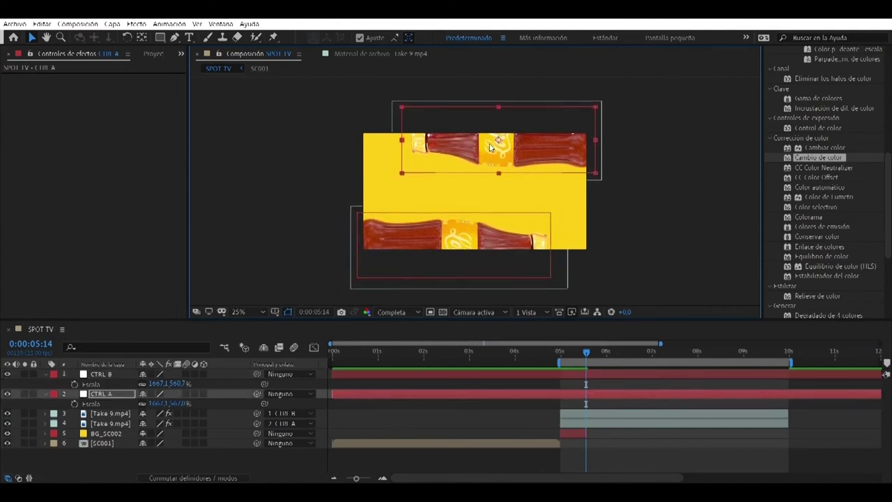
{"action": "left_click", "coordinate": [468, 226]}
{"action": "key", "text": "shift+Up"}
{"action": "key", "text": "shift+Up"}
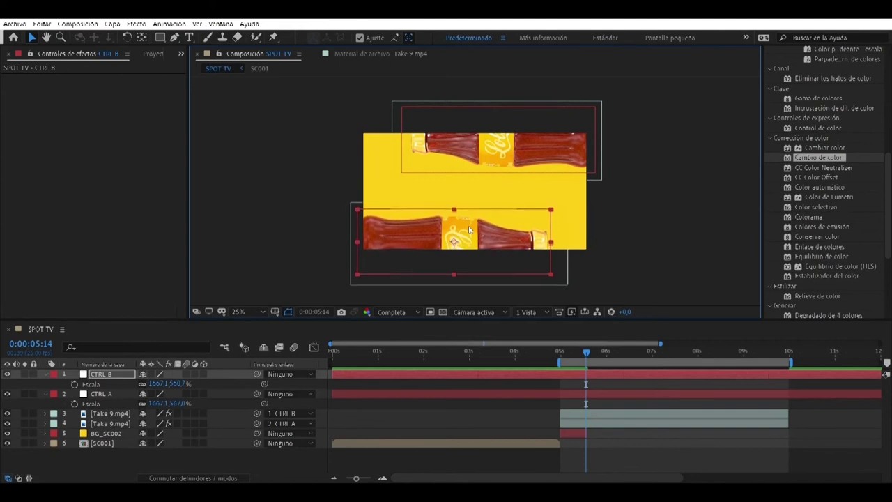
{"action": "key", "text": "Up"}
{"action": "left_click", "coordinate": [674, 266]}
Step: Trim the CTRL A and CTRL B layers to run from 5 s to 10 s
{"action": "left_click", "coordinate": [441, 391]}
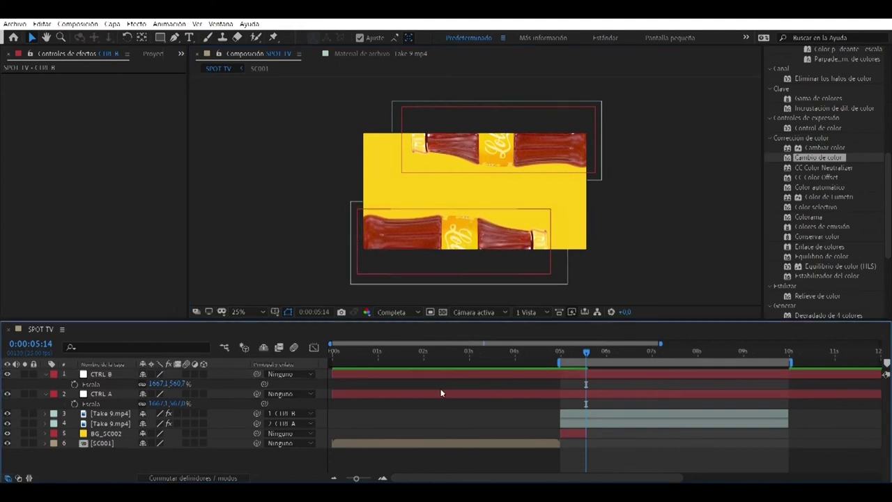
{"action": "left_click", "coordinate": [353, 378], "text": "shift"}
{"action": "left_click_drag", "start_coordinate": [353, 377], "coordinate": [562, 413]}
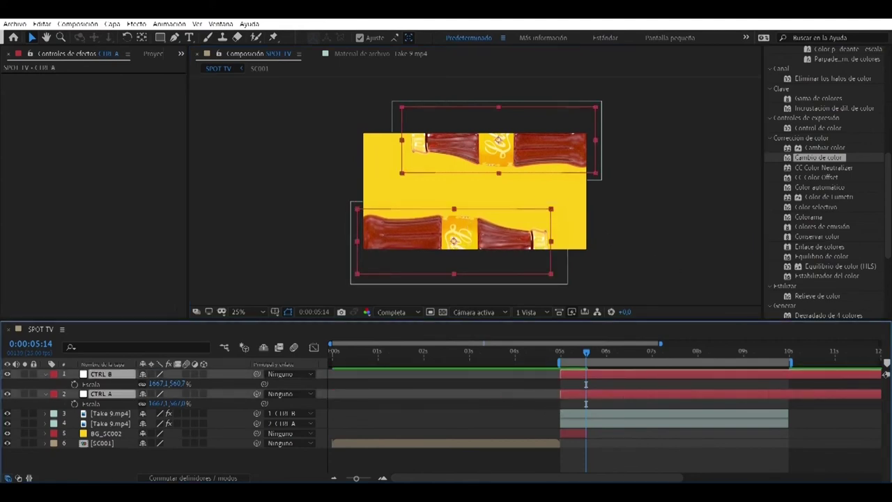
{"action": "left_click", "coordinate": [334, 478]}
{"action": "left_click_drag", "start_coordinate": [878, 393], "coordinate": [604, 418]}
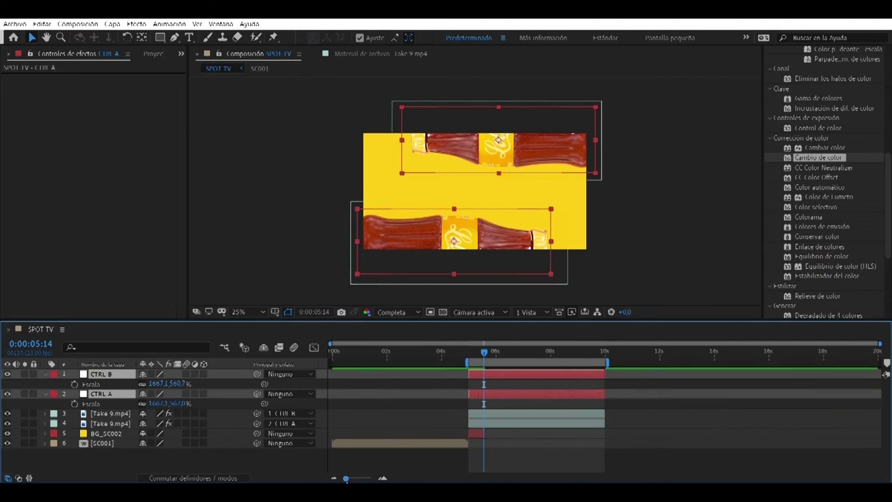
Step: Extend the end of the BG_SC002 layer to 10 s
{"action": "left_click_drag", "start_coordinate": [347, 479], "coordinate": [362, 480]}
{"action": "left_click_drag", "start_coordinate": [468, 479], "coordinate": [519, 478]}
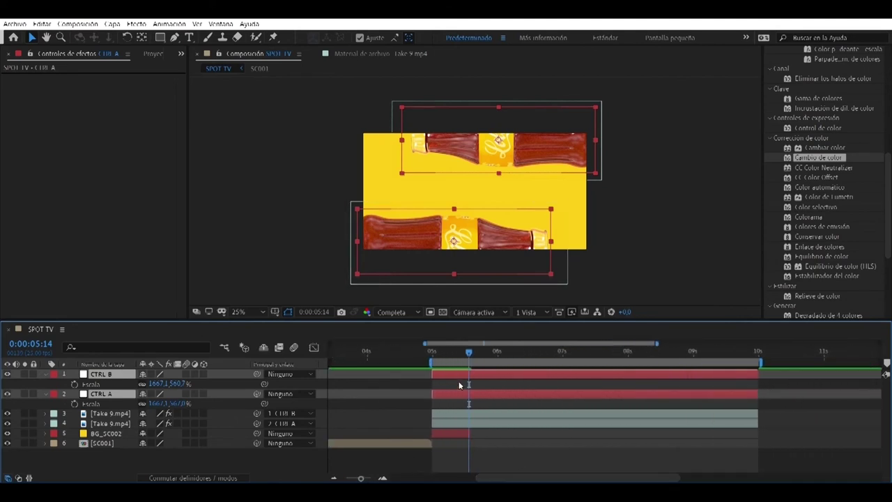
{"action": "left_click", "coordinate": [433, 353]}
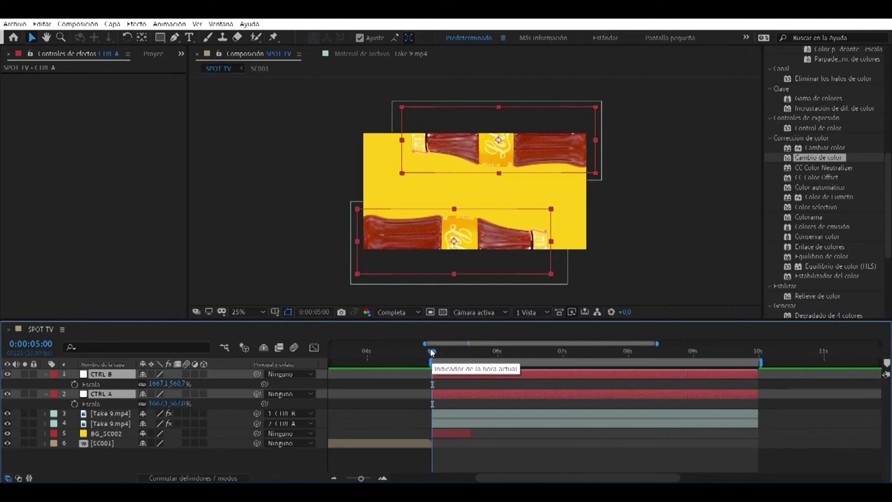
{"action": "left_click_drag", "start_coordinate": [430, 348], "coordinate": [497, 355]}
{"action": "left_click_drag", "start_coordinate": [471, 433], "coordinate": [759, 433]}
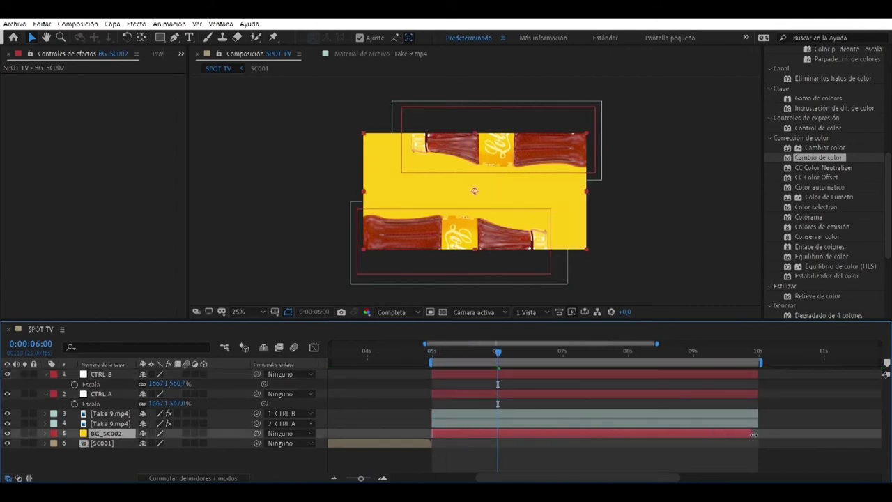
Step: Add Position keyframes to CTRL A and CTRL B at 0:00:05:00
{"action": "left_click_drag", "start_coordinate": [497, 354], "coordinate": [434, 354]}
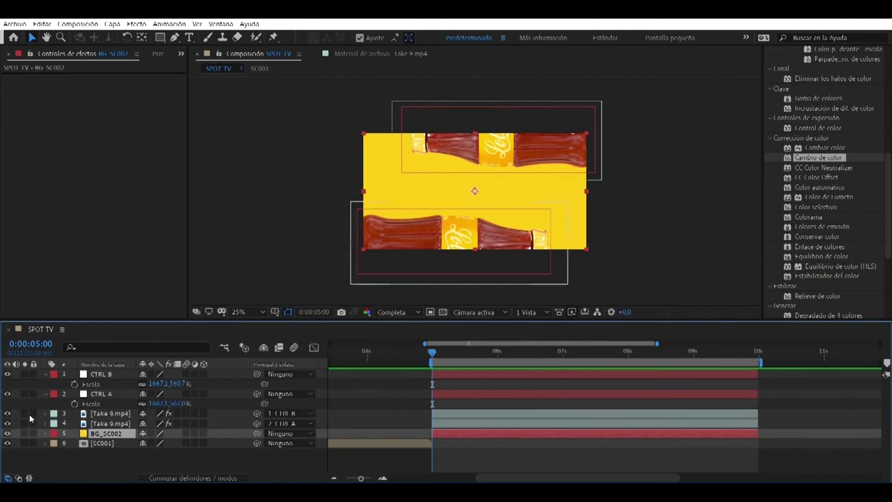
{"action": "left_click", "coordinate": [101, 394]}
{"action": "left_click", "coordinate": [104, 375]}
{"action": "left_click", "coordinate": [94, 394], "text": "ctrl"}
{"action": "key", "text": "p"}
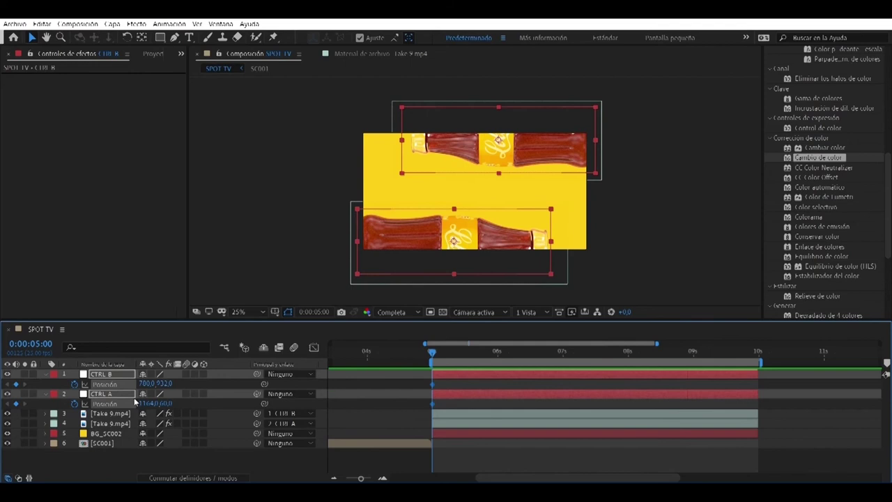
{"action": "left_click", "coordinate": [46, 375]}
{"action": "left_click", "coordinate": [46, 375]}
{"action": "scroll", "coordinate": [52, 403], "scroll_direction": "down", "scroll_amount": 3}
{"action": "scroll", "coordinate": [51, 404], "scroll_direction": "up", "scroll_amount": 3}
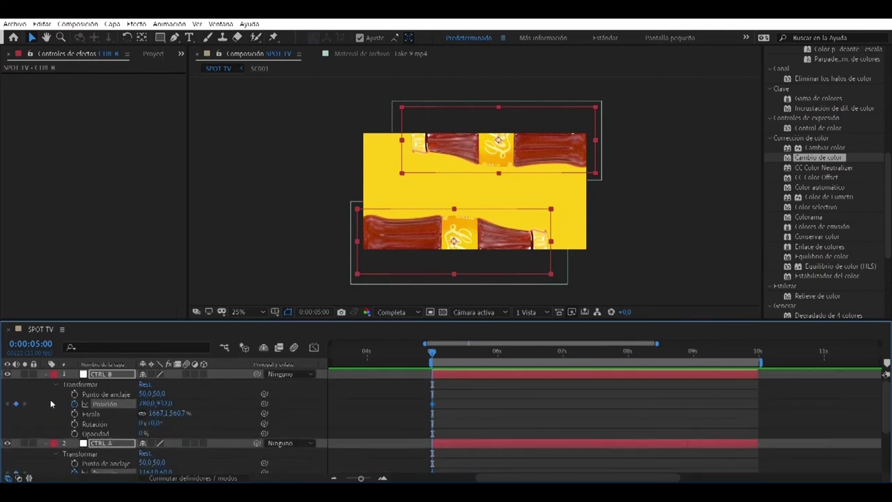
{"action": "left_click", "coordinate": [46, 375]}
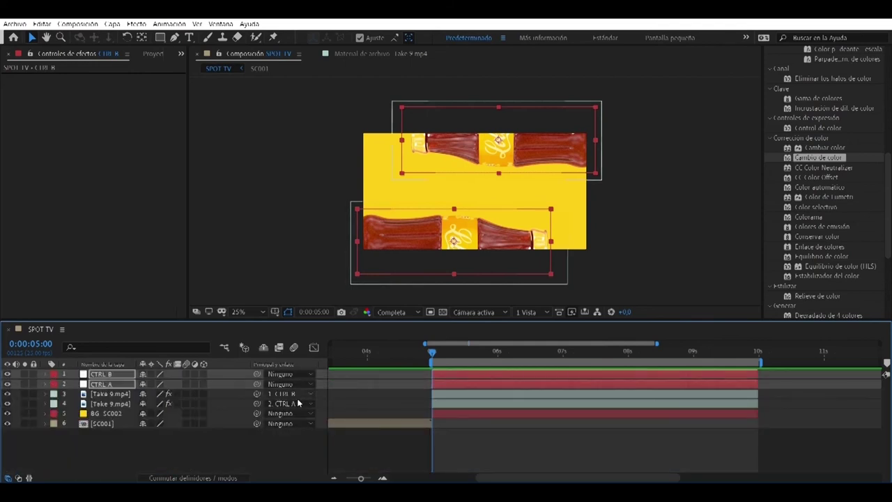
Step: Add Position keyframes to both nulls at 0:00:05:13, and at 0:00:05:00 move CTRL B out of frame to X -1160 and CTRL A to X 3060
{"action": "key", "text": "alt+shift+p"}
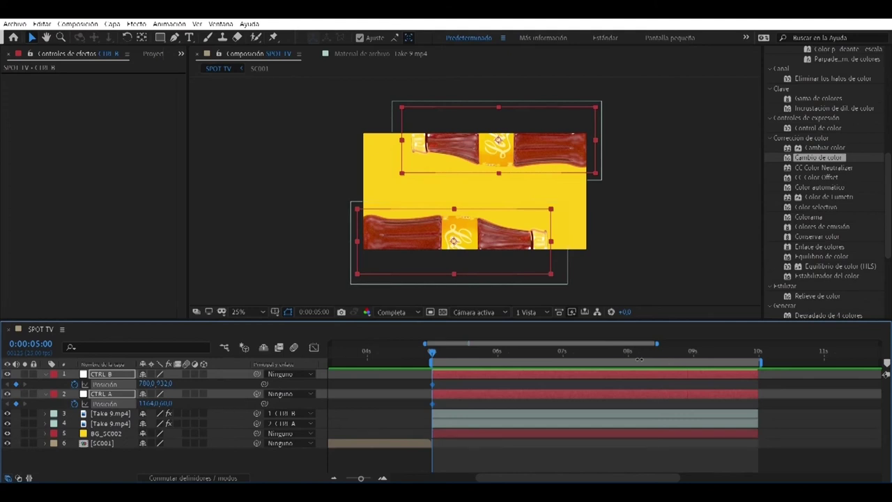
{"action": "left_click_drag", "start_coordinate": [433, 353], "coordinate": [468, 353]}
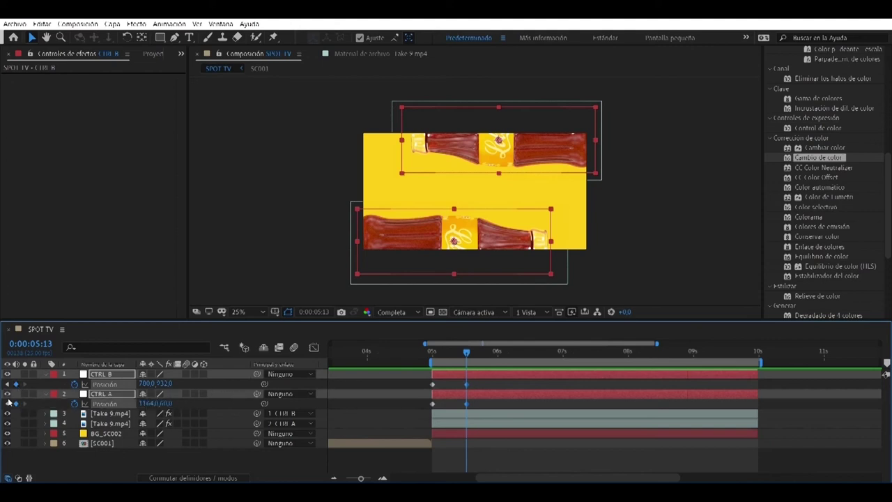
{"action": "left_click", "coordinate": [6, 404]}
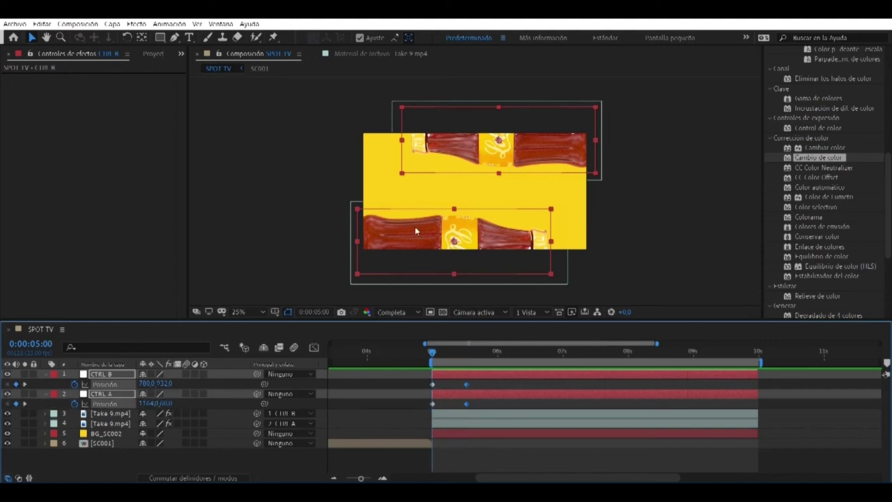
{"action": "left_click", "coordinate": [606, 261]}
{"action": "left_click_drag", "start_coordinate": [508, 241], "coordinate": [286, 241]}
{"action": "left_click_drag", "start_coordinate": [477, 177], "coordinate": [707, 172]}
Step: Apply Easy Ease In to the Position keyframes of both nulls in the graph editor
{"action": "left_click_drag", "start_coordinate": [422, 380], "coordinate": [478, 408]}
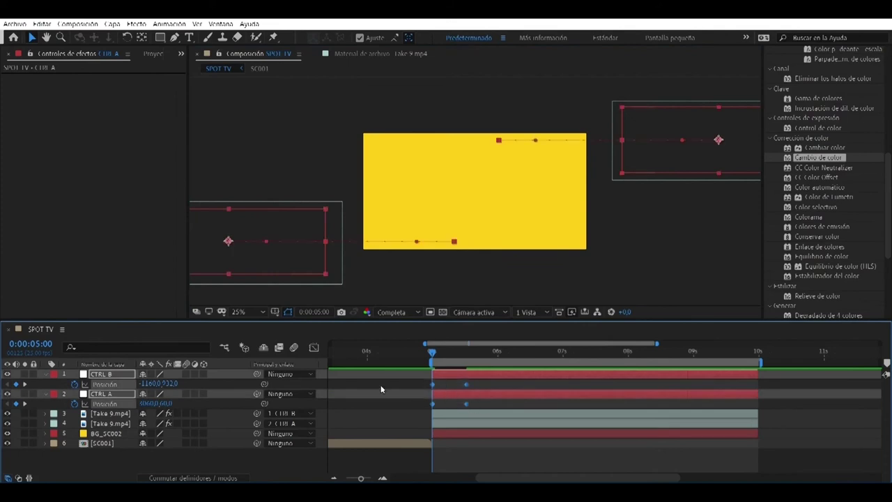
{"action": "left_click", "coordinate": [315, 348]}
{"action": "left_click_drag", "start_coordinate": [483, 411], "coordinate": [417, 371]}
{"action": "left_click", "coordinate": [718, 467]}
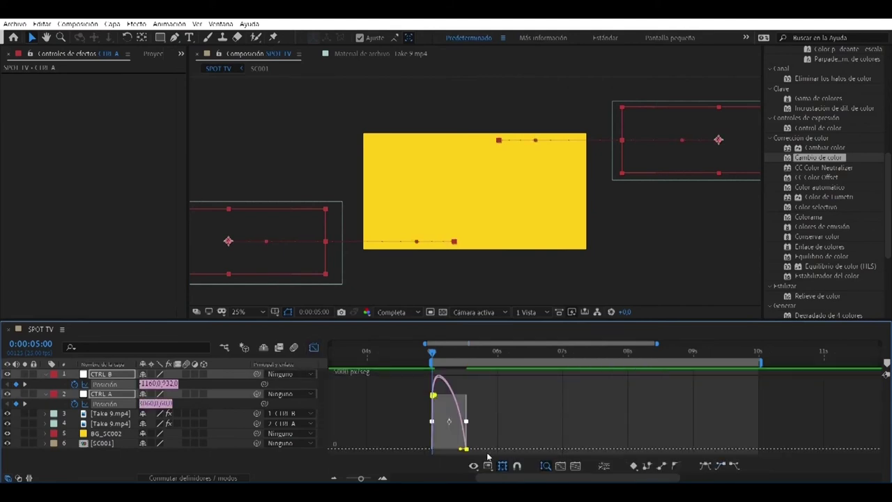
Step: Reshape both nulls' Position speed curves for a very fast start and long deceleration, with the end keyframes at 0:00:06:00, and preview the motion
{"action": "left_click_drag", "start_coordinate": [457, 449], "coordinate": [433, 444]}
{"action": "key", "text": "space"}
{"action": "key", "text": "space"}
{"action": "left_click", "coordinate": [434, 430]}
{"action": "key", "text": "space"}
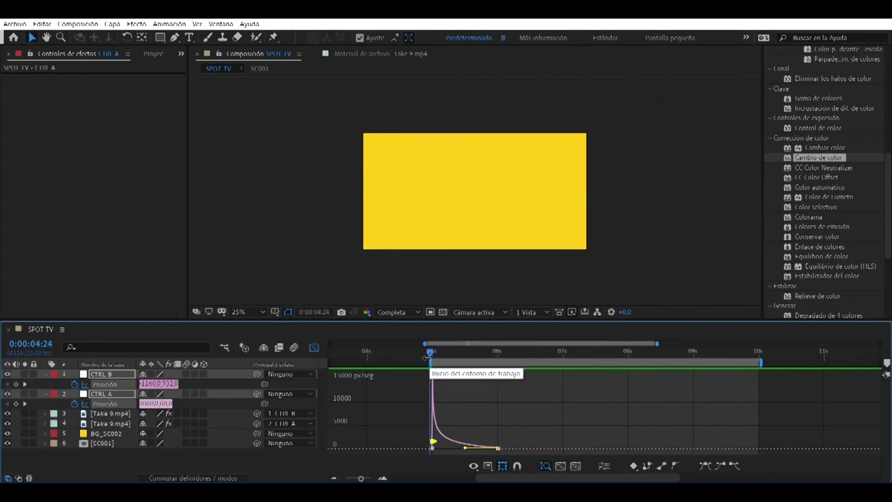
{"action": "left_click", "coordinate": [484, 444]}
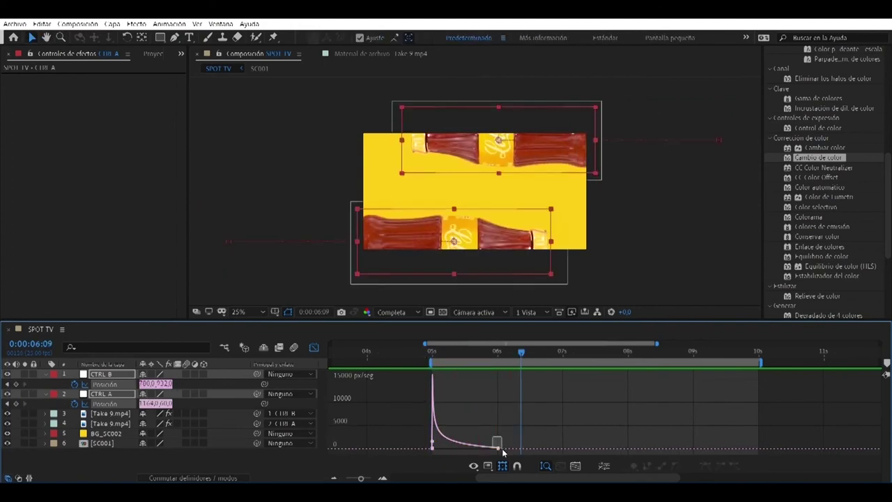
{"action": "left_click_drag", "start_coordinate": [503, 453], "coordinate": [502, 444]}
{"action": "left_click", "coordinate": [314, 347]}
{"action": "key", "text": "space"}
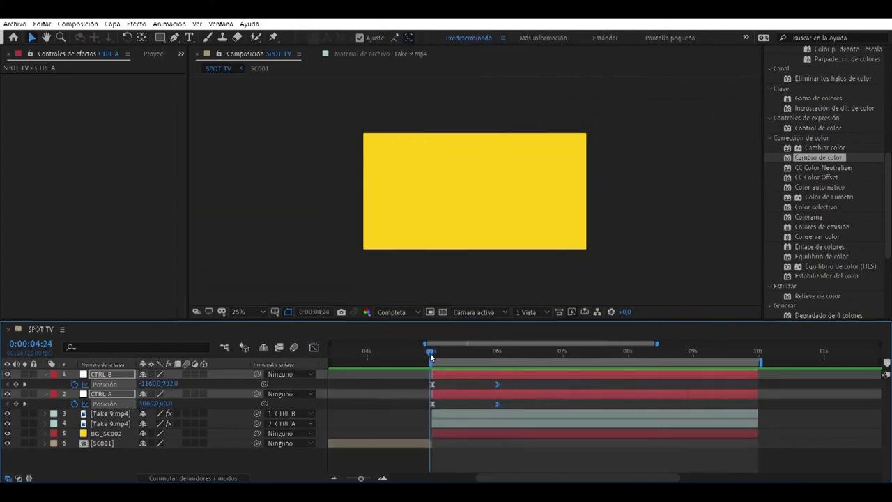
Step: Trim the ends of the CTRL A and CTRL B layers to about 0:00:06:00, where their Position animation finishes
{"action": "left_click_drag", "start_coordinate": [431, 357], "coordinate": [498, 357]}
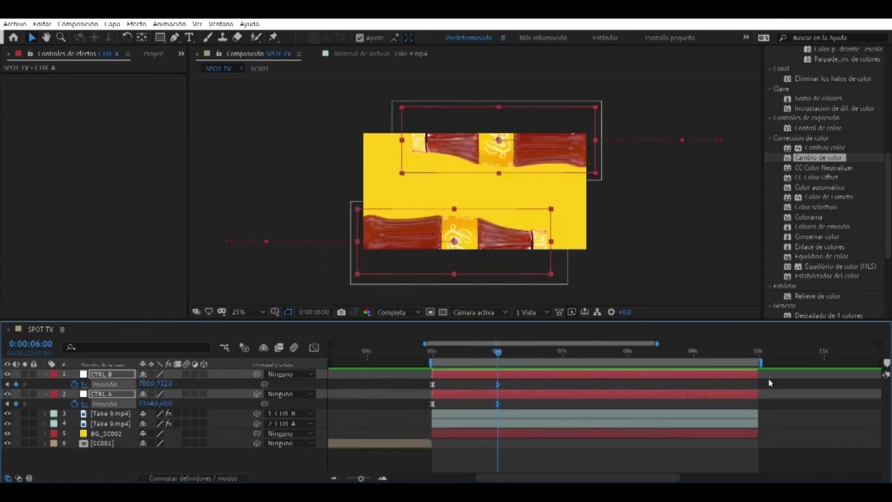
{"action": "left_click_drag", "start_coordinate": [760, 372], "coordinate": [497, 385]}
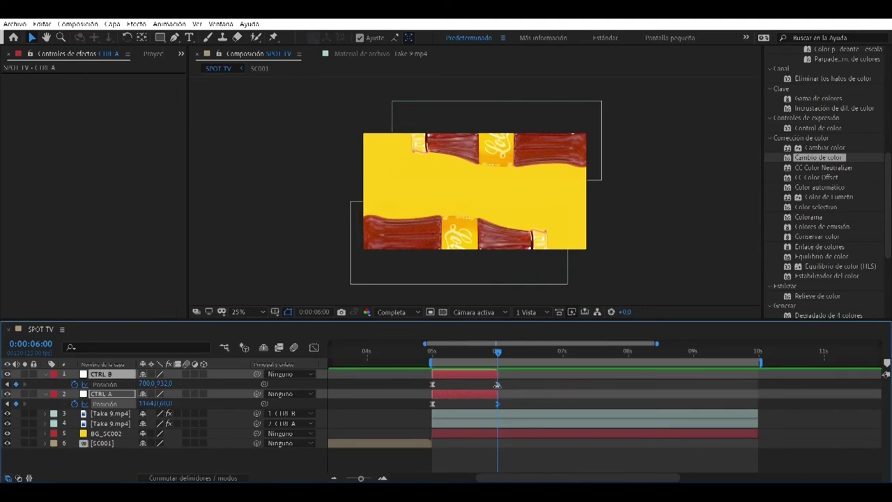
{"action": "mouse_move", "coordinate": [497, 352]}
{"action": "left_mouse_down"}
{"action": "mouse_move", "coordinate": [434, 353]}
{"action": "mouse_move", "coordinate": [509, 358]}
{"action": "mouse_move", "coordinate": [497, 354]}
{"action": "left_mouse_up"}
{"action": "left_click", "coordinate": [494, 353]}
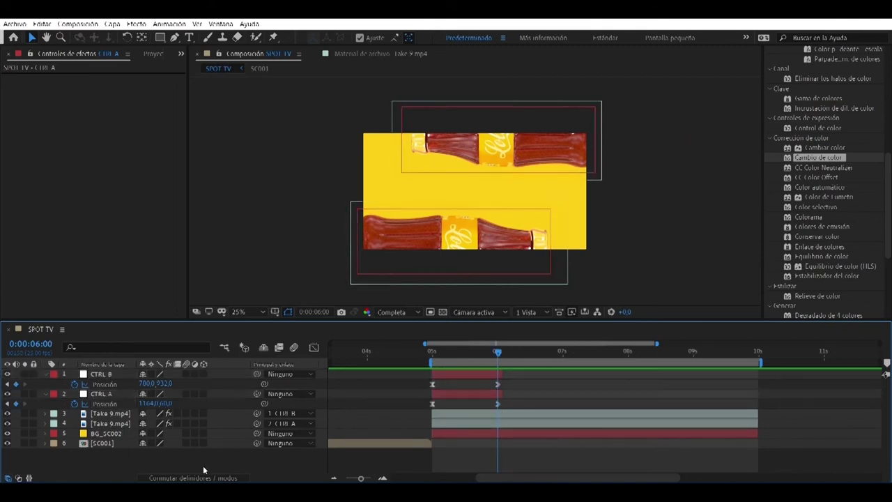
Step: Create a text layer reading "¿Ya has provado nuestro nuevo refresco?"
{"action": "left_click", "coordinate": [111, 23]}
{"action": "mouse_move", "coordinate": [119, 40]}
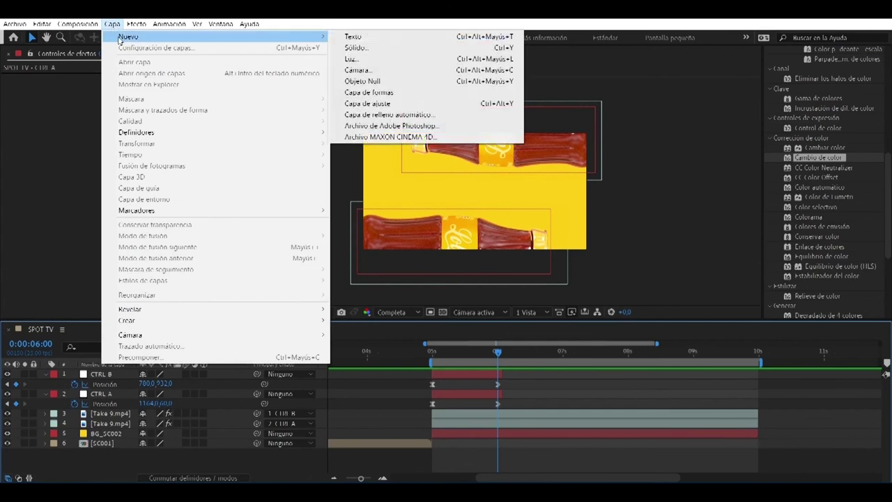
{"action": "left_click", "coordinate": [419, 36]}
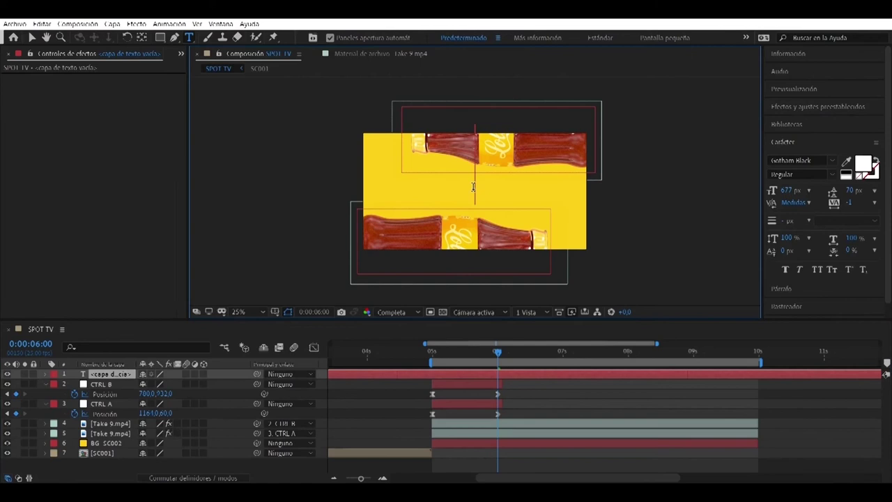
{"action": "type", "text": "¿"}
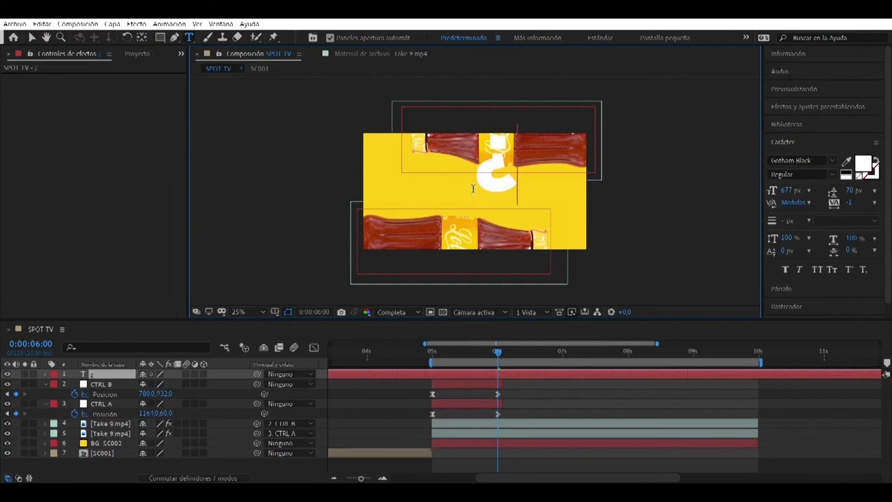
{"action": "type", "text": "H"}
{"action": "key", "text": "BackSpace"}
{"action": "type", "text": "Ya has provado nuestro nuevo refresco?"}
Step: Set the font size of the whole sentence to 100 px and correct the spelling of "provado" to "probado"
{"action": "key", "text": "ctrl+a"}
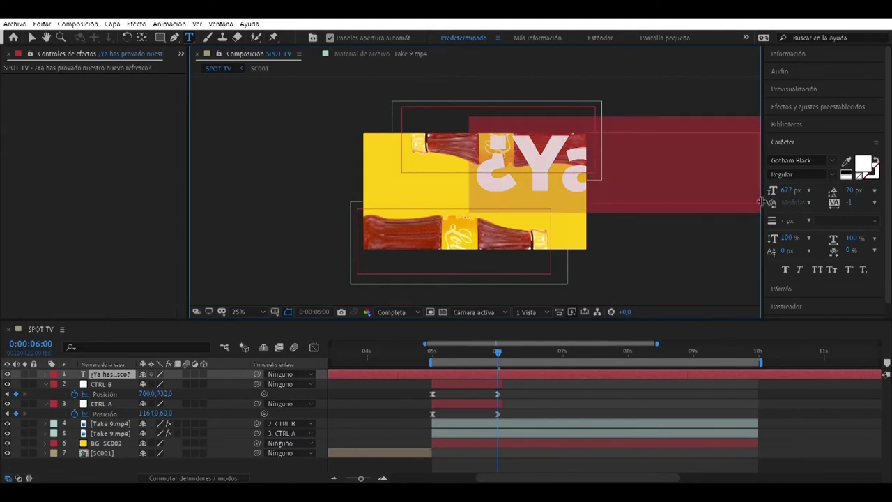
{"action": "left_click", "coordinate": [792, 194]}
{"action": "type", "text": "250"}
{"action": "key", "text": "Return"}
{"action": "type", "text": "100"}
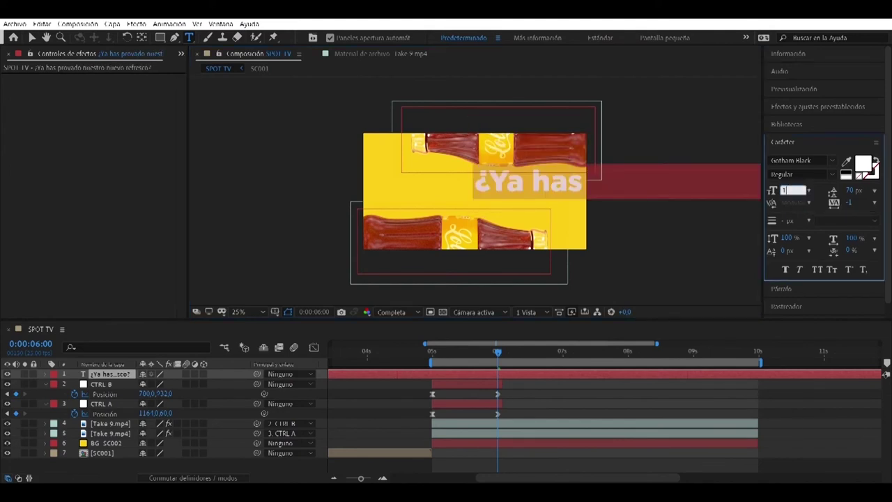
{"action": "key", "text": "Return"}
{"action": "left_click", "coordinate": [550, 193]}
{"action": "key", "text": "BackSpace"}
{"action": "type", "text": "b"}
Step: Set the font size of the whole sentence to 70 px
{"action": "key", "text": "ctrl+a"}
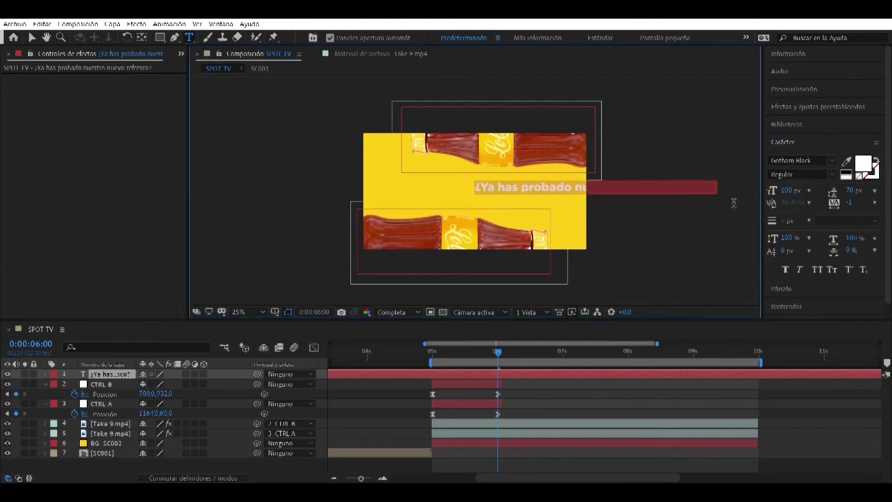
{"action": "left_click", "coordinate": [805, 189]}
{"action": "type", "text": "2500"}
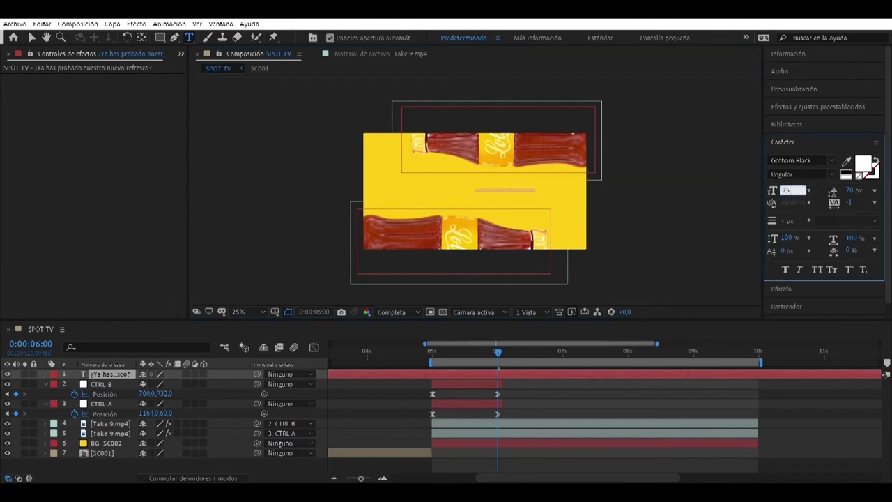
{"action": "key", "text": "BackSpace"}
{"action": "key", "text": "BackSpace"}
{"action": "key", "text": "BackSpace"}
{"action": "key", "text": "BackSpace"}
{"action": "type", "text": "70"}
{"action": "key", "text": "Return"}
Step: Align the text layer to the horizontal and vertical centre of the composition
{"action": "left_click", "coordinate": [32, 37]}
{"action": "right_click", "coordinate": [490, 189]}
{"action": "mouse_move", "coordinate": [540, 229]}
{"action": "left_click", "coordinate": [706, 347]}
{"action": "left_click", "coordinate": [787, 143]}
{"action": "left_click", "coordinate": [786, 195]}
{"action": "left_click", "coordinate": [795, 225]}
{"action": "left_click", "coordinate": [855, 224]}
{"action": "left_click", "coordinate": [685, 214]}
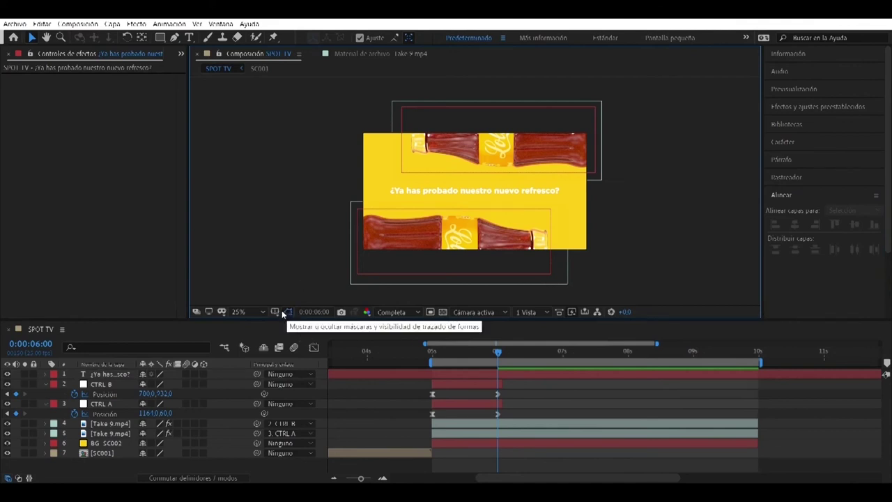
Step: Tighten the masks of both bottle layers by moving their inner horizontal edges slightly away from the central text
{"action": "key", "text": "space"}
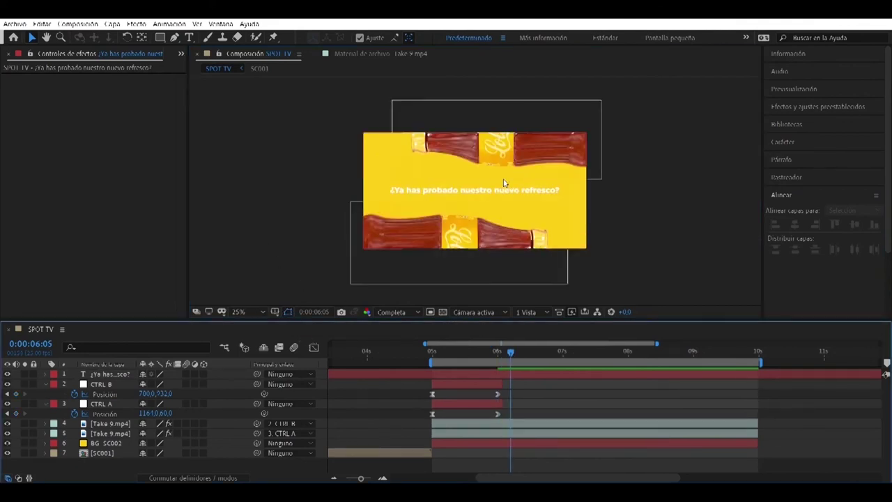
{"action": "left_click", "coordinate": [496, 147]}
{"action": "left_click", "coordinate": [392, 180]}
{"action": "left_click_drag", "start_coordinate": [601, 180], "coordinate": [603, 171], "text": "shift"}
{"action": "left_click", "coordinate": [472, 249]}
{"action": "left_click", "coordinate": [382, 220]}
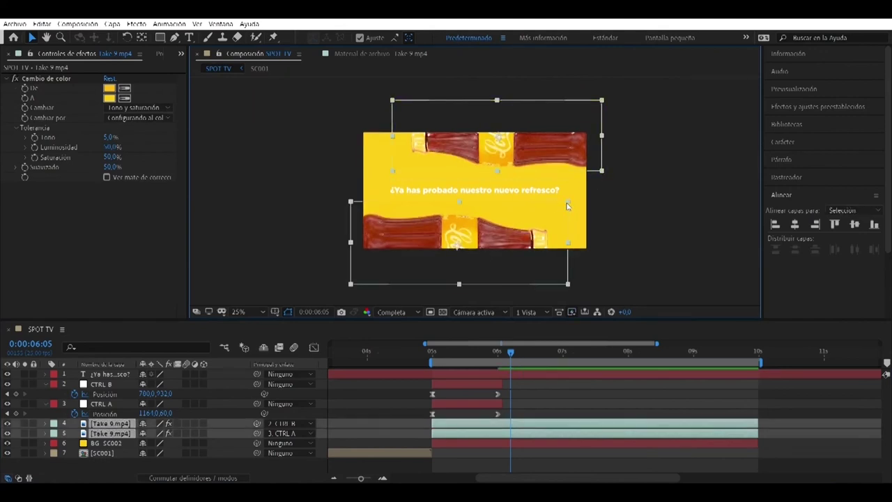
{"action": "left_click", "coordinate": [352, 203]}
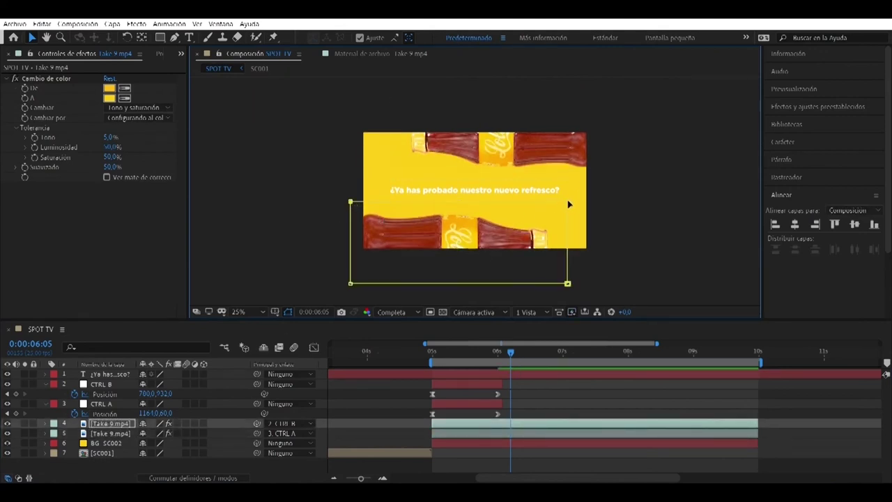
{"action": "left_click_drag", "start_coordinate": [568, 201], "coordinate": [569, 212], "text": "shift"}
{"action": "left_click", "coordinate": [704, 212]}
Step: Trim the text layer so it starts at 0:00:06:00 and shorten its end to match the scene
{"action": "left_click", "coordinate": [536, 191]}
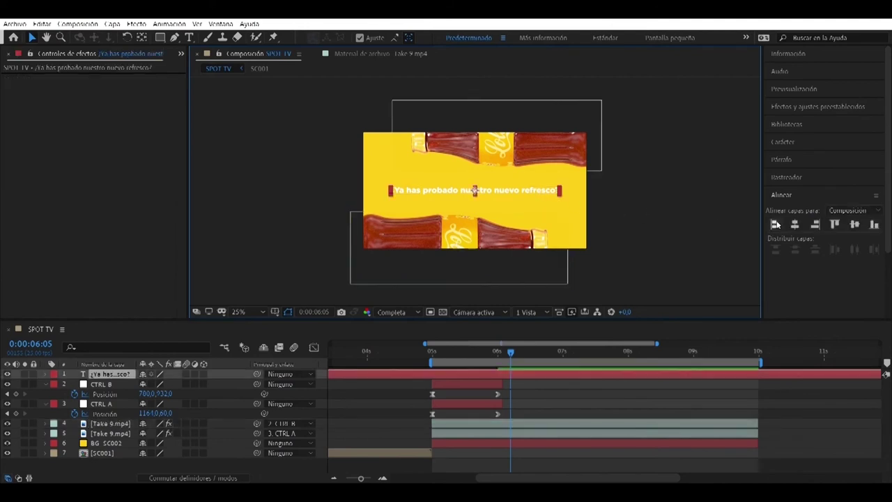
{"action": "left_click", "coordinate": [781, 195]}
{"action": "left_click", "coordinate": [608, 303]}
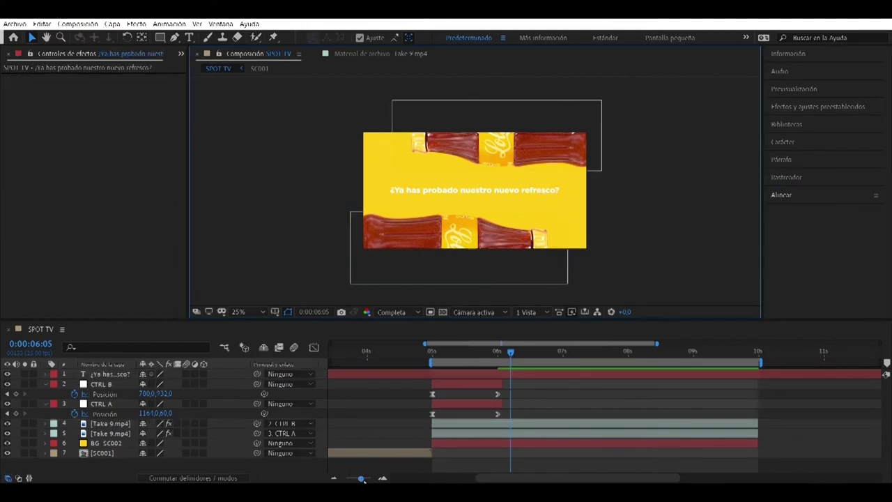
{"action": "left_click_drag", "start_coordinate": [363, 479], "coordinate": [346, 478]}
{"action": "left_click_drag", "start_coordinate": [330, 373], "coordinate": [495, 385]}
{"action": "left_click_drag", "start_coordinate": [877, 375], "coordinate": [605, 384]}
{"action": "left_click_drag", "start_coordinate": [347, 479], "coordinate": [366, 479]}
{"action": "left_click", "coordinate": [584, 358]}
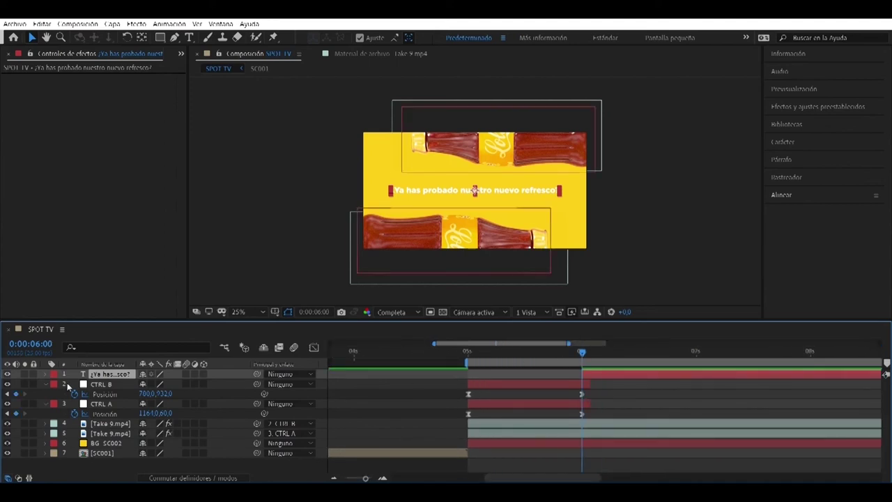
Step: Add an Opacity animator to the text layer and set its opacity to 0%
{"action": "left_click", "coordinate": [46, 376]}
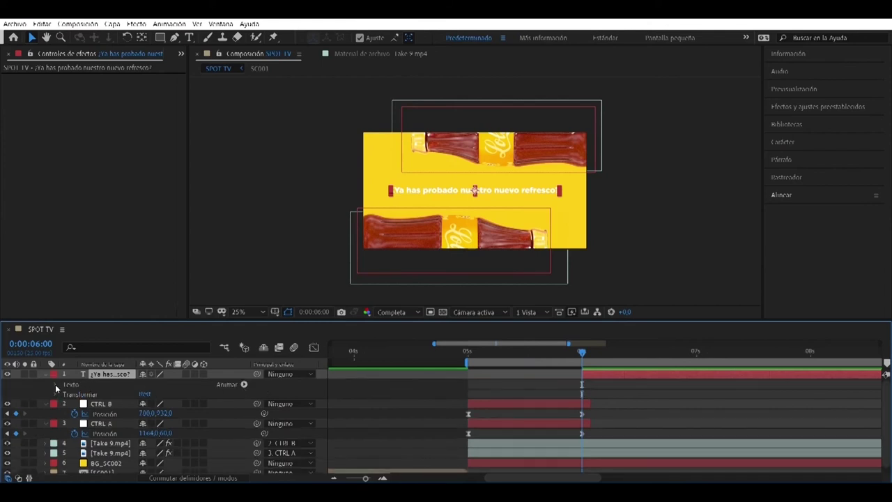
{"action": "left_click", "coordinate": [245, 385]}
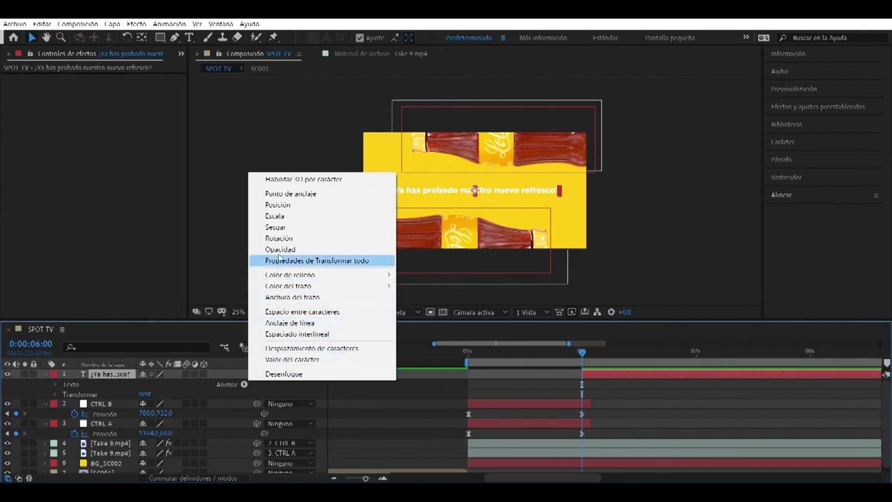
{"action": "left_click", "coordinate": [281, 250]}
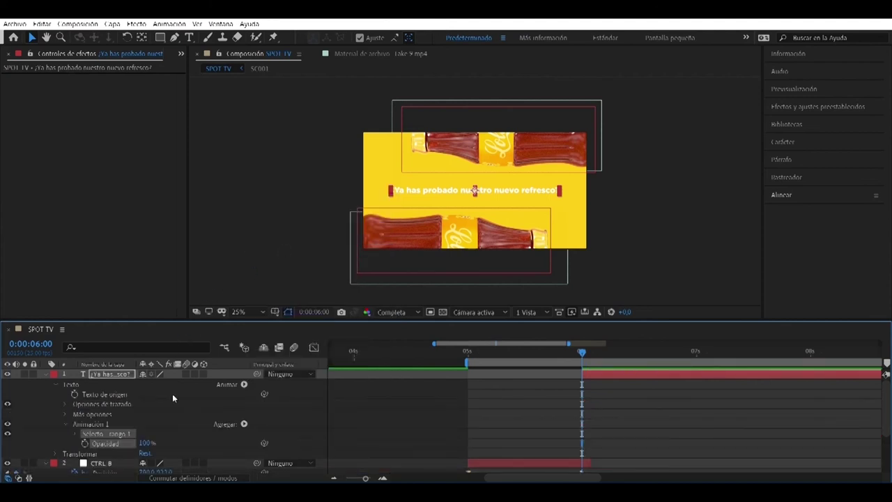
{"action": "scroll", "coordinate": [179, 408], "scroll_direction": "down", "scroll_amount": 1}
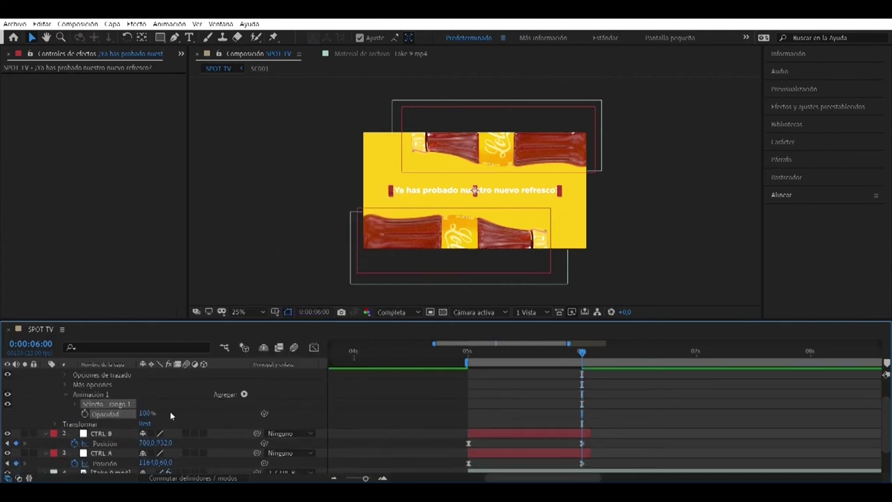
{"action": "left_click", "coordinate": [144, 413]}
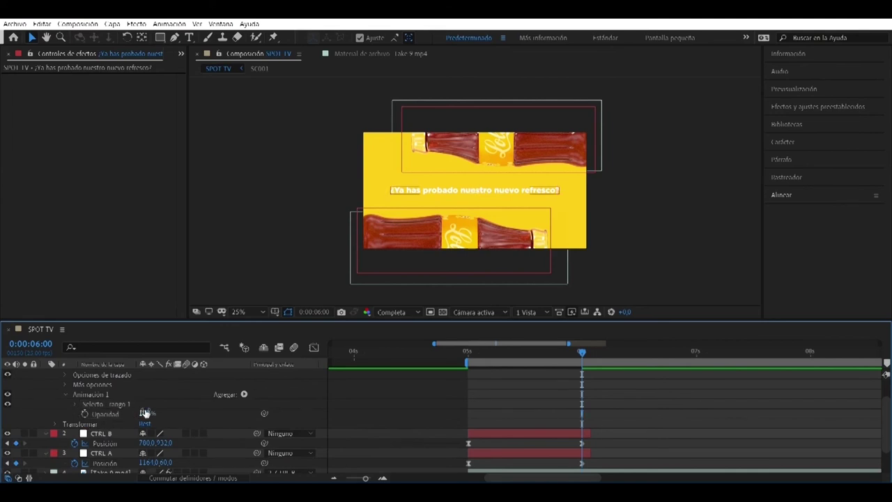
{"action": "mouse_move", "coordinate": [144, 413]}
{"action": "left_mouse_down"}
{"action": "mouse_move", "coordinate": [101, 419]}
{"action": "mouse_move", "coordinate": [140, 420]}
{"action": "left_mouse_up"}
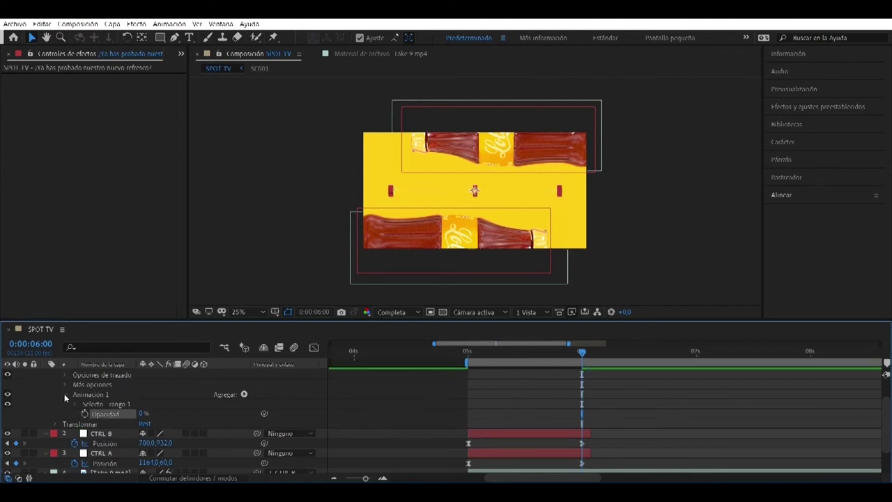
Step: Keyframe the range selector's Start (Inicio) from 0% at 0:00:06:00 to 100% at 0:00:07:00 and check the text reveal
{"action": "left_click", "coordinate": [77, 404]}
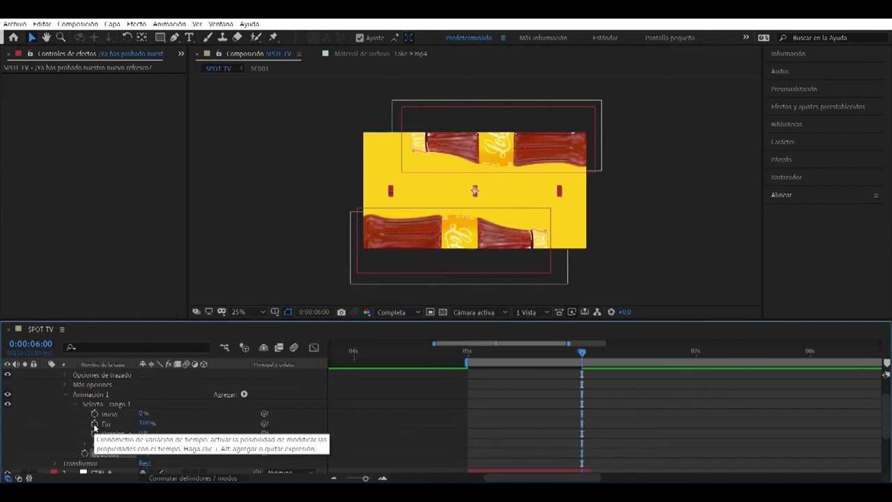
{"action": "scroll", "coordinate": [173, 426], "scroll_direction": "down", "scroll_amount": 2}
{"action": "scroll", "coordinate": [173, 426], "scroll_direction": "up", "scroll_amount": 2}
{"action": "left_click", "coordinate": [95, 414]}
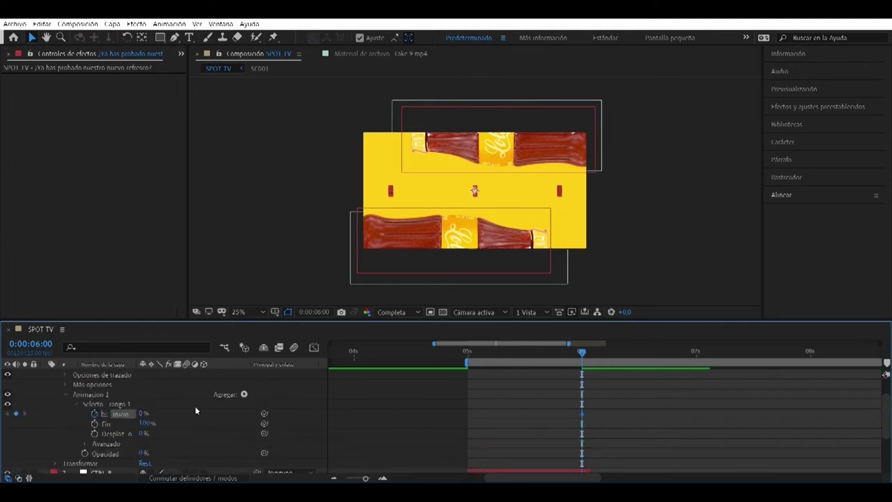
{"action": "left_click_drag", "start_coordinate": [582, 354], "coordinate": [696, 352]}
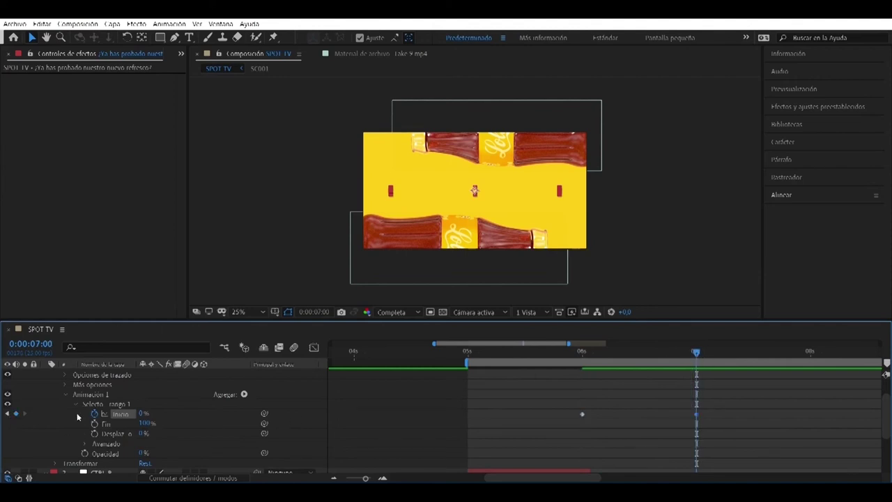
{"action": "left_click_drag", "start_coordinate": [140, 415], "coordinate": [206, 413]}
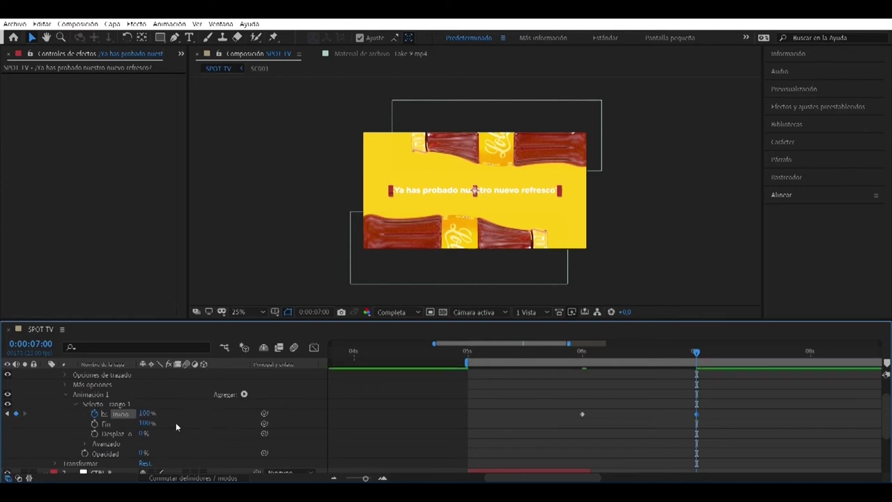
{"action": "left_click_drag", "start_coordinate": [590, 358], "coordinate": [699, 373]}
Step: Set Ease High to 100% in the range selector's advanced options and check the reveal at 0:00:06:07
{"action": "scroll", "coordinate": [224, 400], "scroll_direction": "down", "scroll_amount": 3}
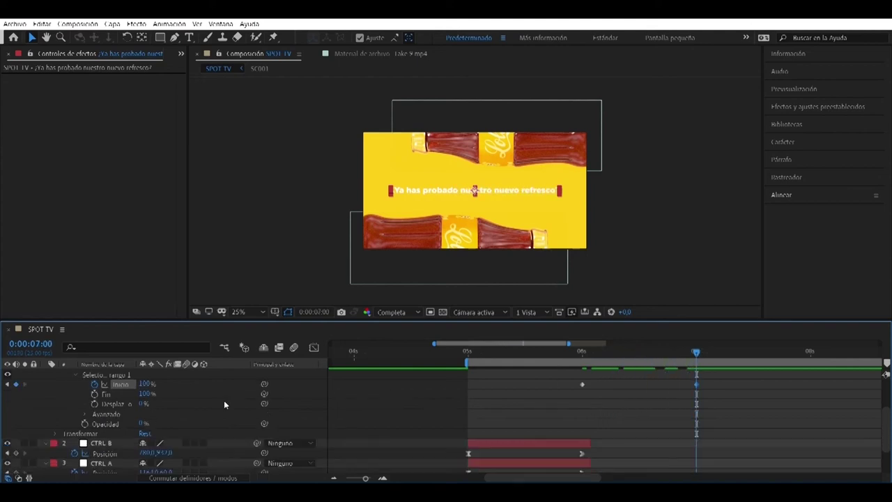
{"action": "left_click", "coordinate": [85, 416]}
{"action": "scroll", "coordinate": [101, 408], "scroll_direction": "down", "scroll_amount": 2}
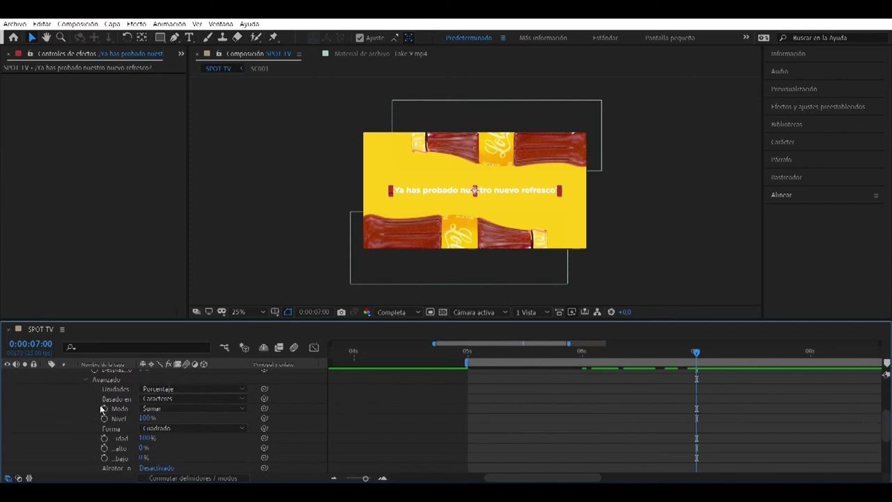
{"action": "left_click", "coordinate": [184, 400]}
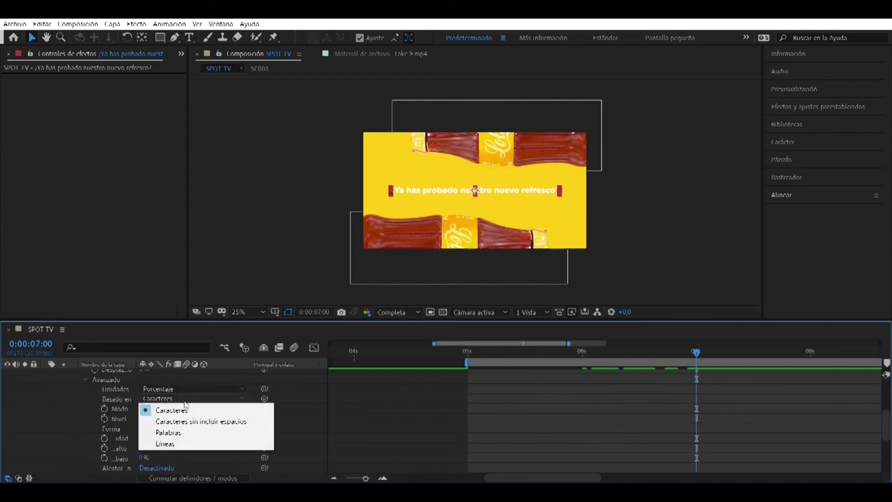
{"action": "left_click", "coordinate": [167, 432]}
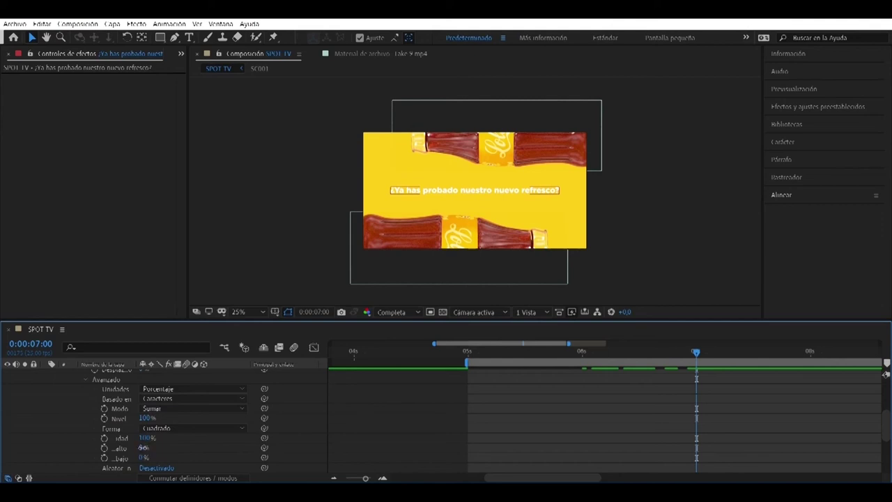
{"action": "left_click", "coordinate": [614, 352]}
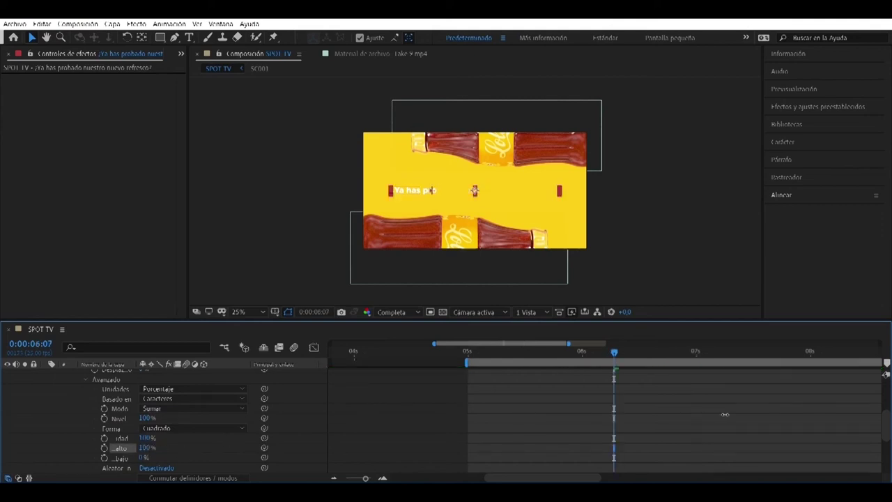
Step: Try other Ease Low values in the range selector's advanced options and scrub the text reveal up to 0:00:07:01
{"action": "left_click_drag", "start_coordinate": [141, 459], "coordinate": [273, 442]}
{"action": "left_click_drag", "start_coordinate": [599, 353], "coordinate": [624, 355]}
{"action": "left_click", "coordinate": [147, 457]}
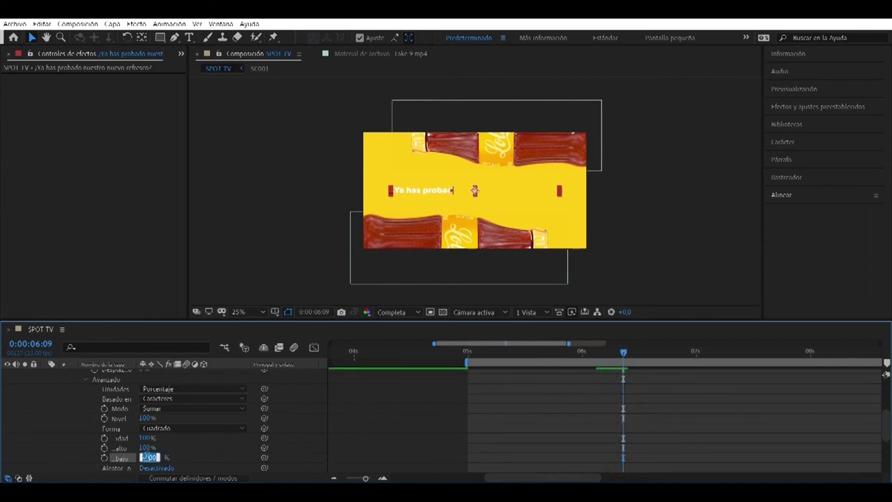
{"action": "left_click_drag", "start_coordinate": [547, 353], "coordinate": [702, 363]}
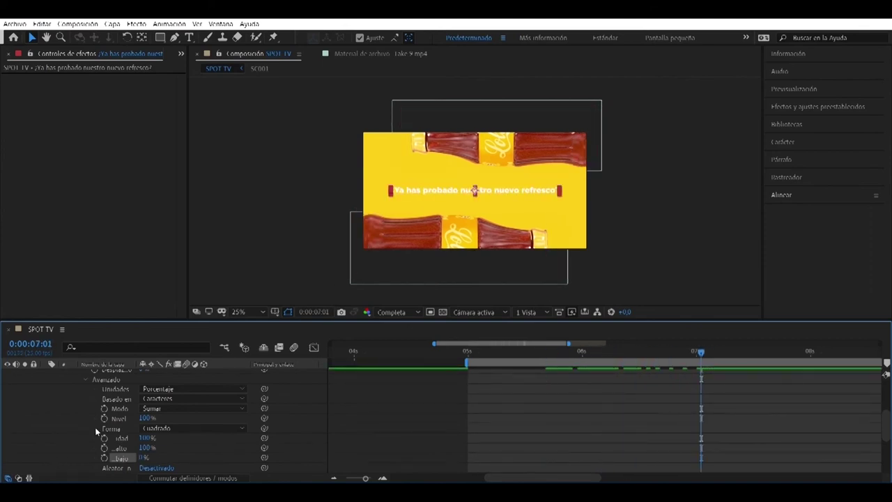
Step: Compare the range selector's shapes on the text reveal and set Shape (Forma) to Pendiente hacia arriba
{"action": "left_click", "coordinate": [183, 427]}
{"action": "left_click", "coordinate": [211, 385]}
{"action": "left_click_drag", "start_coordinate": [536, 356], "coordinate": [637, 382]}
{"action": "left_click", "coordinate": [202, 427]}
{"action": "left_click", "coordinate": [214, 383]}
{"action": "left_click", "coordinate": [212, 428]}
{"action": "left_click", "coordinate": [222, 362]}
{"action": "left_click", "coordinate": [209, 429]}
{"action": "left_click", "coordinate": [221, 373]}
Step: Try other Ease High and Amount (Nivel) values for the ramp-shaped range selector
{"action": "scroll", "coordinate": [157, 452], "scroll_direction": "down", "scroll_amount": 1}
{"action": "scroll", "coordinate": [171, 434], "scroll_direction": "up", "scroll_amount": 1}
{"action": "left_click_drag", "start_coordinate": [145, 439], "coordinate": [117, 438]}
{"action": "left_click_drag", "start_coordinate": [239, 444], "coordinate": [238, 443]}
{"action": "left_click_drag", "start_coordinate": [148, 418], "coordinate": [219, 414]}
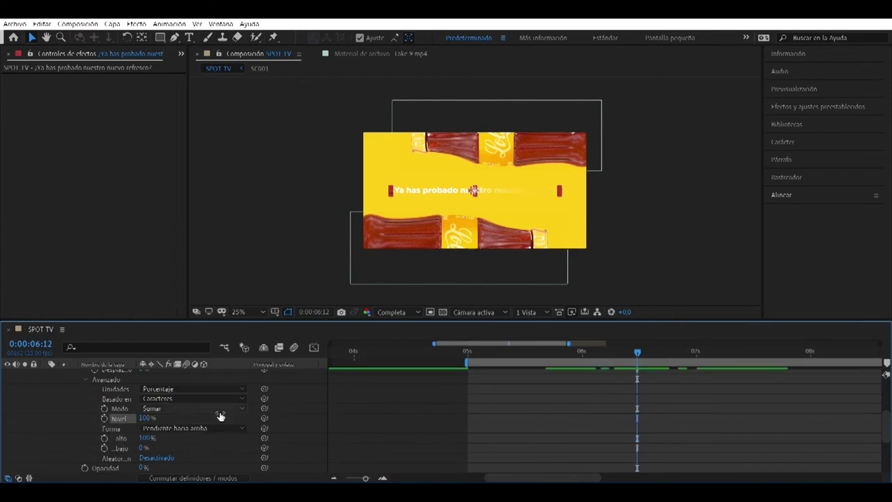
Step: Adjust the range selector's Ease Low value and scrub the text reveal up to 0:00:06:15
{"action": "scroll", "coordinate": [95, 437], "scroll_direction": "down", "scroll_amount": 3}
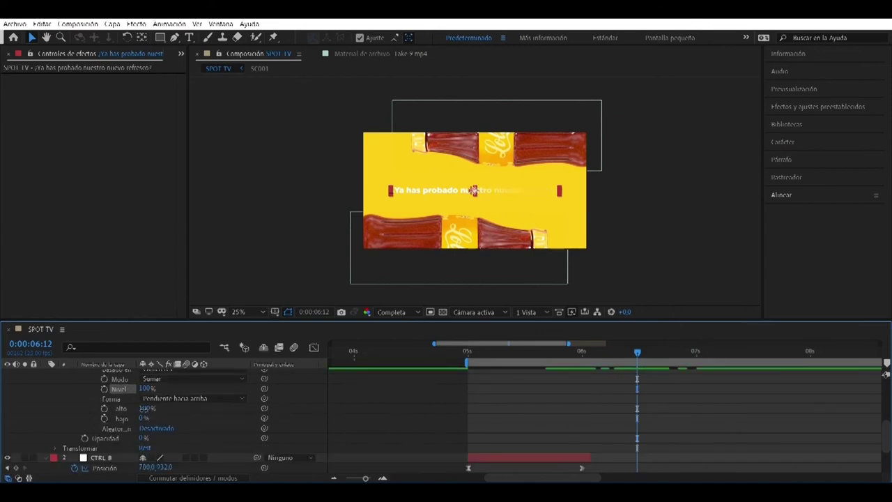
{"action": "left_click_drag", "start_coordinate": [144, 417], "coordinate": [192, 416]}
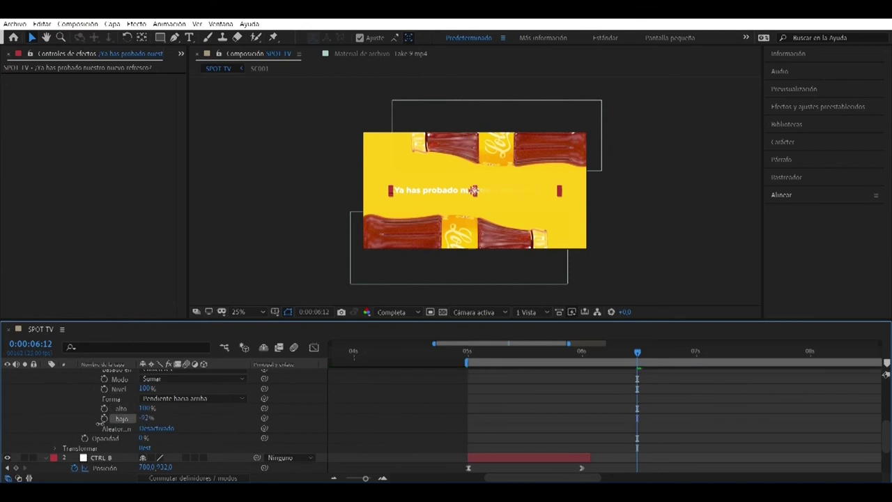
{"action": "left_click_drag", "start_coordinate": [608, 354], "coordinate": [650, 355]}
{"action": "scroll", "coordinate": [645, 391], "scroll_direction": "down", "scroll_amount": 2}
{"action": "scroll", "coordinate": [647, 394], "scroll_direction": "up", "scroll_amount": 6}
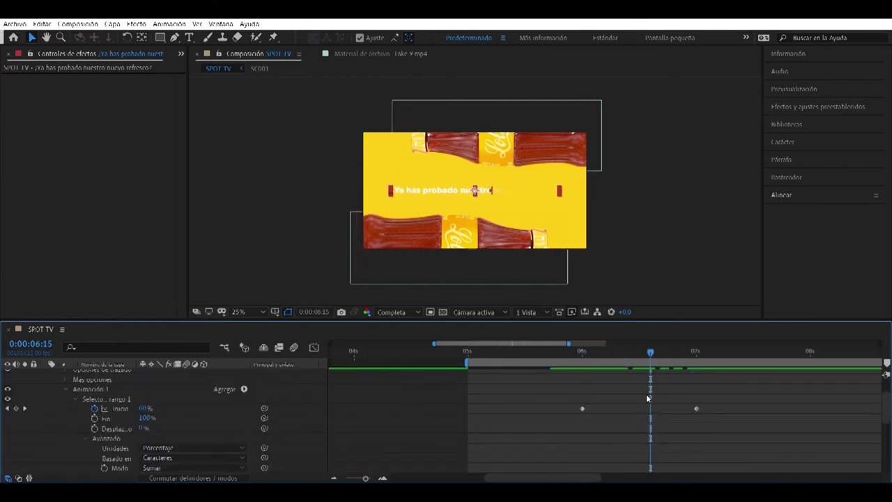
Step: Apply Easy Ease to the range selector's Start (Inicio) keyframes in the graph editor and play back the reveal
{"action": "left_click_drag", "start_coordinate": [712, 457], "coordinate": [502, 438]}
{"action": "left_click", "coordinate": [314, 348]}
{"action": "left_click_drag", "start_coordinate": [576, 370], "coordinate": [639, 444]}
{"action": "left_click", "coordinate": [705, 468]}
{"action": "left_click", "coordinate": [582, 355]}
{"action": "key", "text": "space"}
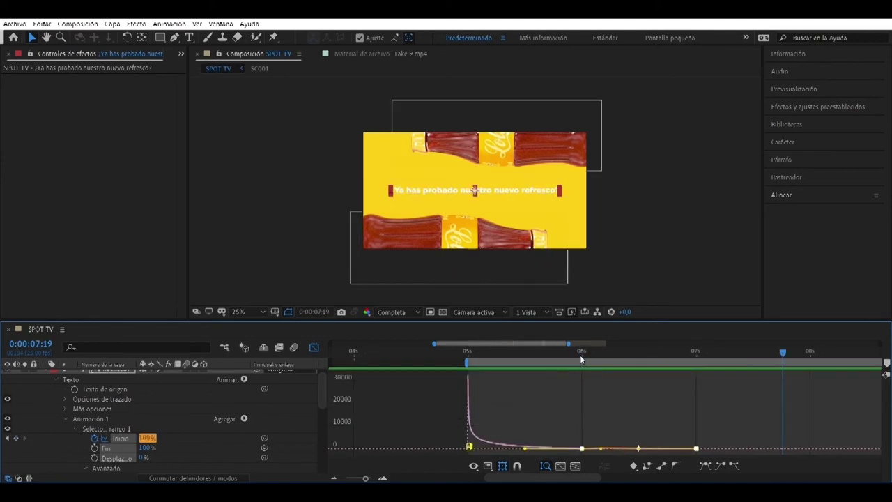
Step: Close the graph editor and collapse the properties of the text, CTRL B and CTRL A layers
{"action": "left_click", "coordinate": [314, 347]}
{"action": "left_click", "coordinate": [65, 419]}
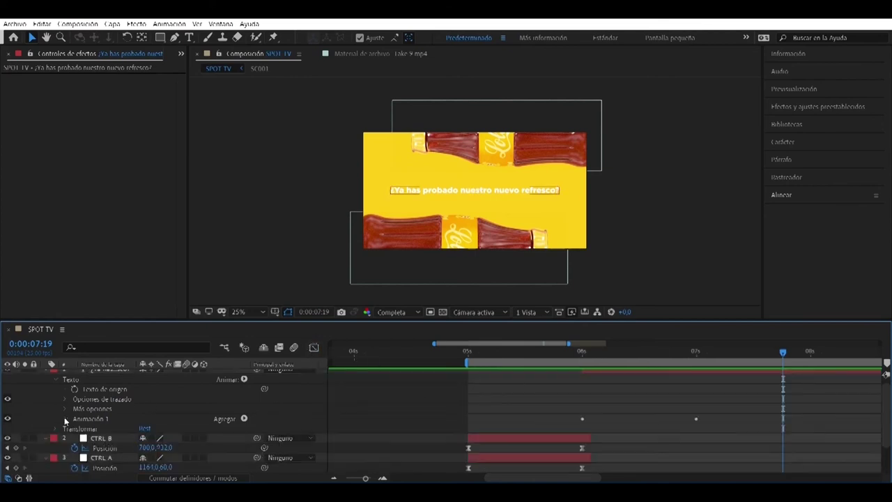
{"action": "scroll", "coordinate": [41, 389], "scroll_direction": "up", "scroll_amount": 1}
{"action": "left_click", "coordinate": [47, 374]}
{"action": "left_click", "coordinate": [47, 384]}
{"action": "left_click", "coordinate": [47, 394]}
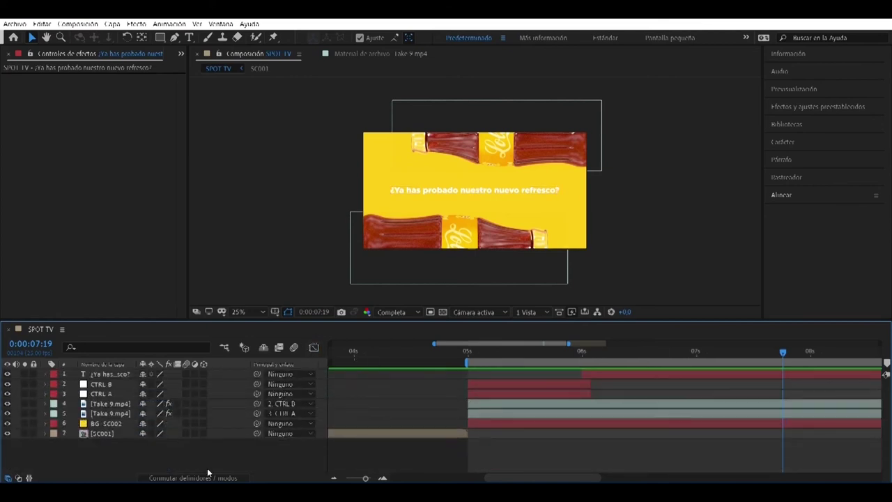
Step: Play the second scene from its start at about 0:00:05:00 and scrub to 0:00:07:03 to check the bottles and text
{"action": "left_click_drag", "start_coordinate": [370, 478], "coordinate": [345, 478]}
{"action": "left_click_drag", "start_coordinate": [543, 353], "coordinate": [471, 352]}
{"action": "key", "text": "space"}
{"action": "key", "text": "space"}
{"action": "left_click_drag", "start_coordinate": [567, 352], "coordinate": [527, 359]}
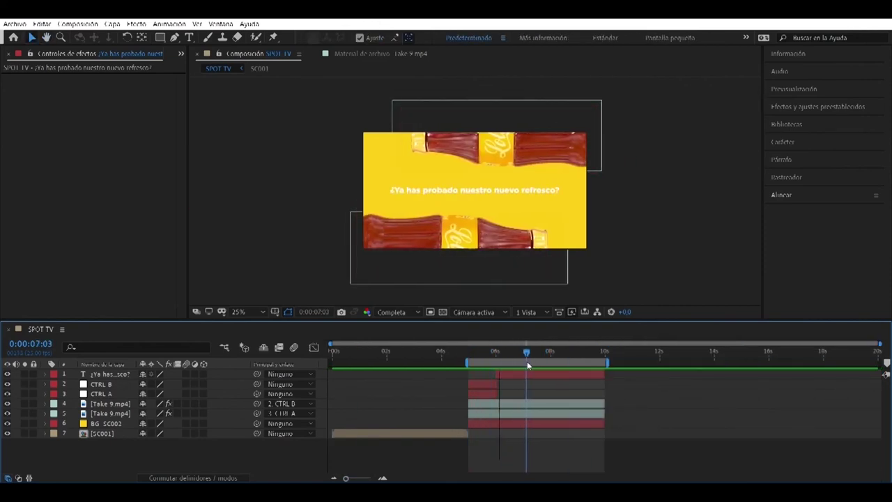
Step: Trim the BG_SC002 background layer to end at 0:00:07:00
{"action": "left_click_drag", "start_coordinate": [345, 478], "coordinate": [354, 479]}
{"action": "left_click_drag", "start_coordinate": [716, 424], "coordinate": [597, 436]}
{"action": "left_click", "coordinate": [688, 373]}
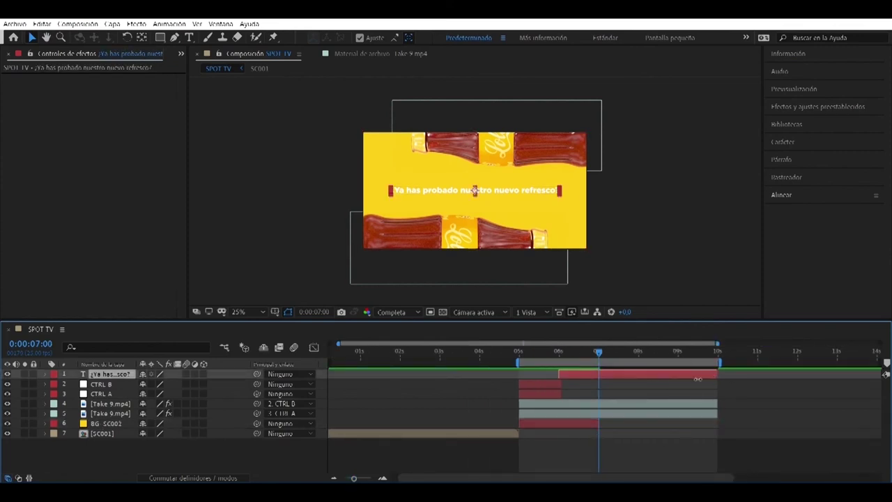
Step: End the text layer at 0:00:07:00 and add a copy of it running from 0:00:07:00 to 0:00:08:00
{"action": "left_click", "coordinate": [44, 375]}
{"action": "left_click", "coordinate": [66, 413]}
{"action": "left_click", "coordinate": [64, 412]}
{"action": "left_click", "coordinate": [64, 403]}
{"action": "left_click", "coordinate": [65, 403]}
{"action": "scroll", "coordinate": [53, 405], "scroll_direction": "down", "scroll_amount": 1}
{"action": "scroll", "coordinate": [53, 405], "scroll_direction": "up", "scroll_amount": 1}
{"action": "left_click", "coordinate": [55, 385]}
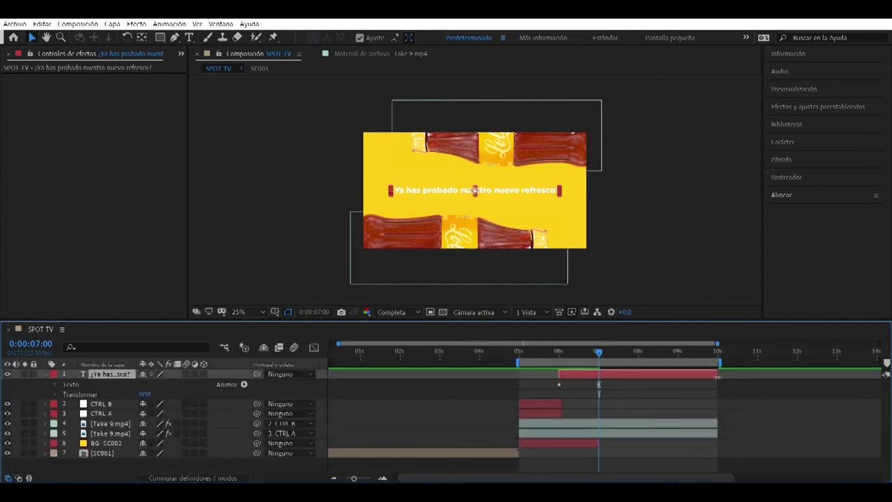
{"action": "key", "text": "ctrl+shift+d"}
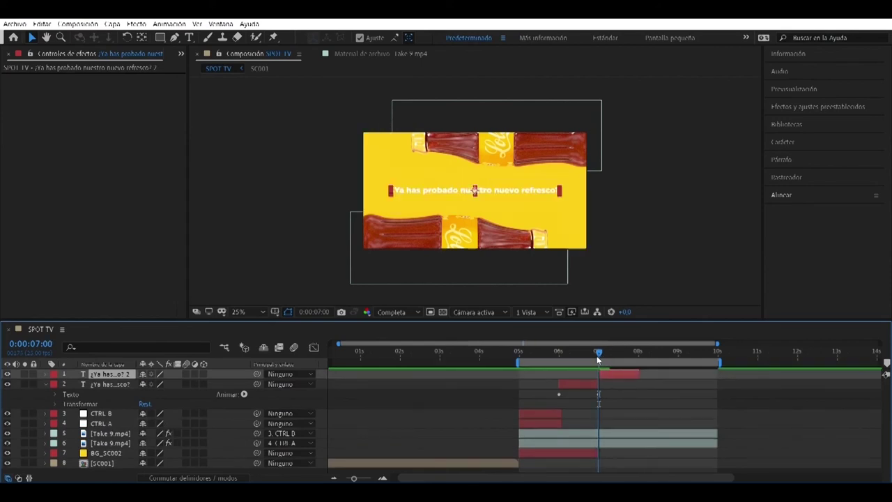
Step: Trim both Take 9.mp4 layers to end at 0:00:07:00
{"action": "left_click", "coordinate": [677, 433]}
{"action": "left_click", "coordinate": [677, 443], "text": "shift"}
{"action": "left_click_drag", "start_coordinate": [717, 434], "coordinate": [599, 433]}
{"action": "key", "text": "Page_Up"}
{"action": "left_click", "coordinate": [367, 478]}
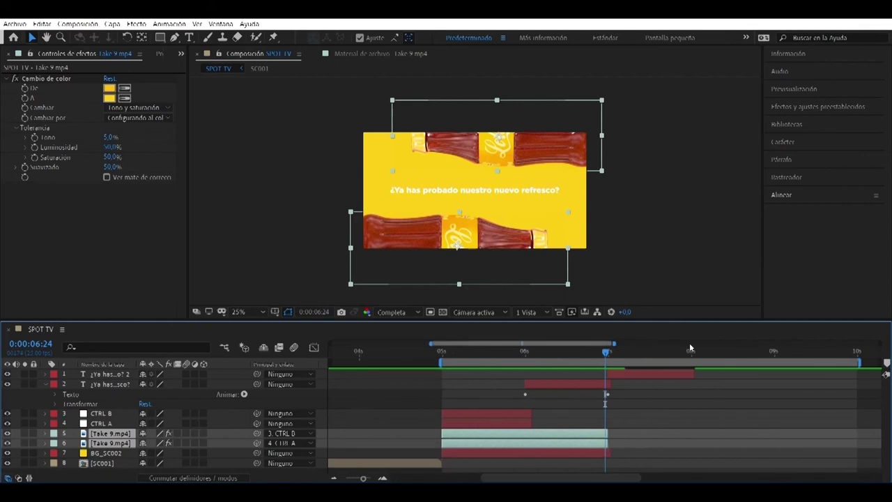
Step: Change the copied text's fill colour to the advert's yellow using the Character eyedropper
{"action": "left_click_drag", "start_coordinate": [606, 353], "coordinate": [629, 359]}
{"action": "left_click", "coordinate": [802, 143]}
{"action": "left_click", "coordinate": [846, 162]}
{"action": "key", "text": "Escape"}
{"action": "left_click", "coordinate": [847, 162]}
{"action": "left_click", "coordinate": [568, 211]}
Step: Delete the Animación 1 animator from the copied text layer
{"action": "left_click", "coordinate": [46, 374]}
{"action": "left_click", "coordinate": [55, 385]}
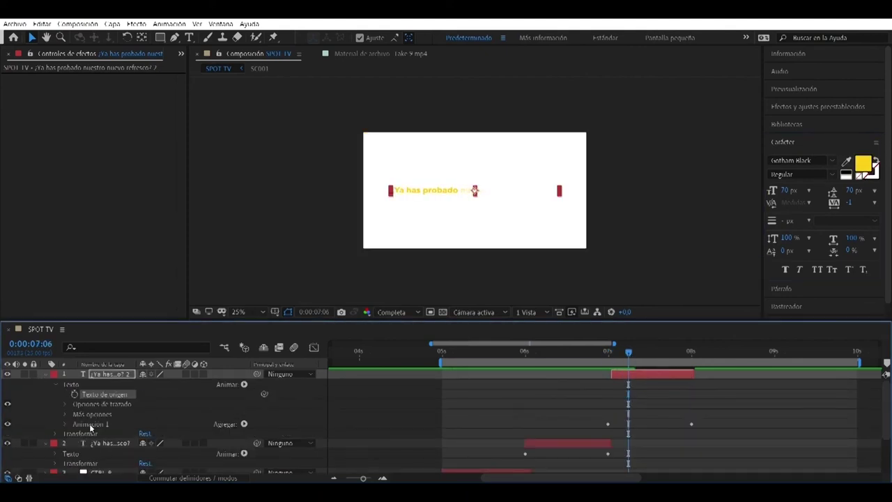
{"action": "left_click", "coordinate": [90, 425]}
{"action": "key", "text": "Delete"}
{"action": "left_click", "coordinate": [45, 374]}
Step: Scrub across 0:00:07:00 to check the switch from white text on yellow to yellow text on white
{"action": "left_click_drag", "start_coordinate": [622, 356], "coordinate": [694, 377]}
{"action": "left_click", "coordinate": [527, 360]}
{"action": "left_click", "coordinate": [624, 360]}
{"action": "left_click", "coordinate": [603, 360]}
{"action": "left_click_drag", "start_coordinate": [604, 362], "coordinate": [625, 362]}
{"action": "left_click", "coordinate": [604, 434]}
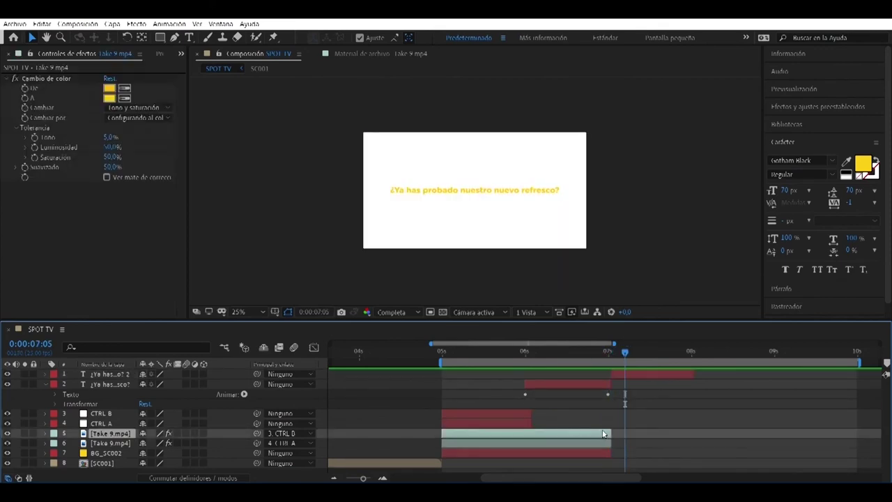
Step: Undo the copied text layer and its changes, and play the scene from 0:00:04:22
{"action": "key", "text": "ctrl+z"}
{"action": "key", "text": "ctrl+z"}
{"action": "key", "text": "ctrl+z"}
{"action": "key", "text": "ctrl+z"}
{"action": "left_click_drag", "start_coordinate": [609, 359], "coordinate": [433, 362]}
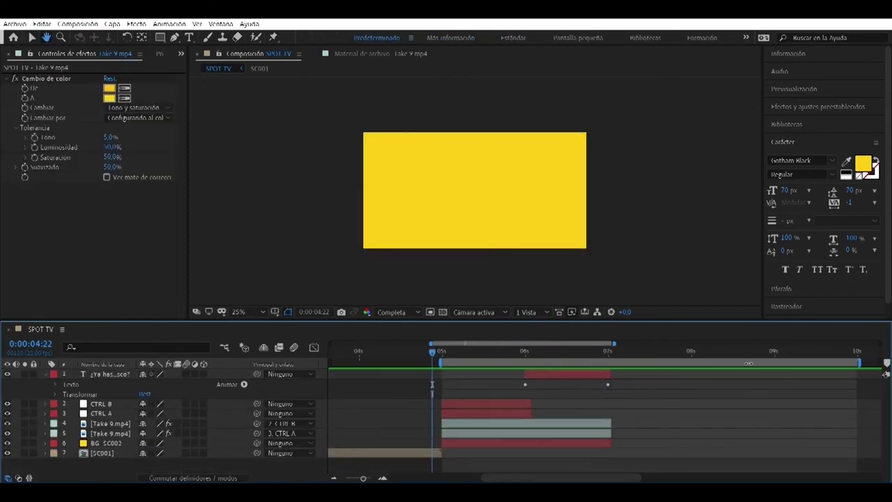
{"action": "key", "text": "space"}
Step: Try to extend the selected text and Take 9.mp4 layers to about 0:00:08:00
{"action": "left_click", "coordinate": [597, 374]}
{"action": "left_click", "coordinate": [598, 424], "text": "shift"}
{"action": "left_click", "coordinate": [604, 434], "text": "shift"}
{"action": "left_click_drag", "start_coordinate": [611, 433], "coordinate": [687, 433]}
{"action": "key", "text": "ctrl+z"}
Step: Extend the text, both Take 9.mp4 layers and BG_SC002 to end at 0:00:08:00, and play the scene
{"action": "left_click", "coordinate": [601, 443]}
{"action": "left_click", "coordinate": [605, 425], "text": "shift"}
{"action": "left_click", "coordinate": [606, 374], "text": "ctrl"}
{"action": "left_click_drag", "start_coordinate": [611, 423], "coordinate": [692, 423]}
{"action": "left_click_drag", "start_coordinate": [658, 354], "coordinate": [439, 368]}
{"action": "key", "text": "space"}
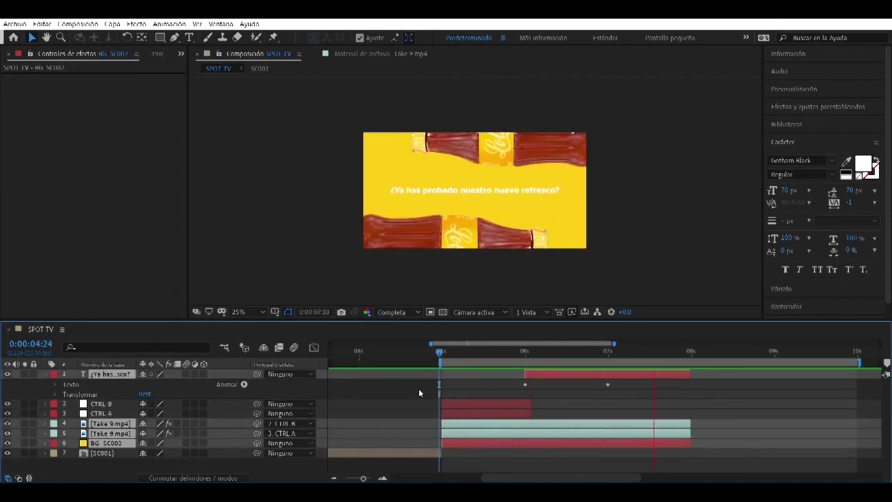
{"action": "left_click", "coordinate": [689, 355]}
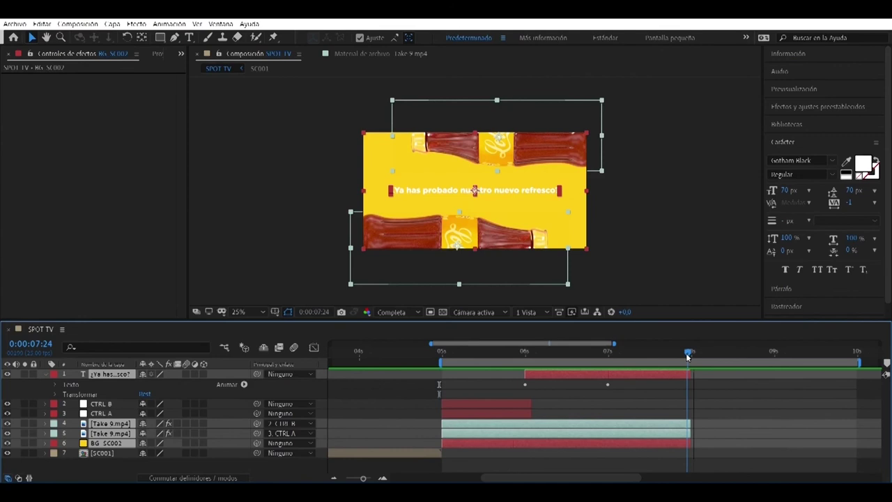
Step: Extend the selected layers to 0:00:09:00 and trim the lower Take 9.mp4 layer to end at about 0:00:08:12
{"action": "left_click_drag", "start_coordinate": [688, 358], "coordinate": [734, 356]}
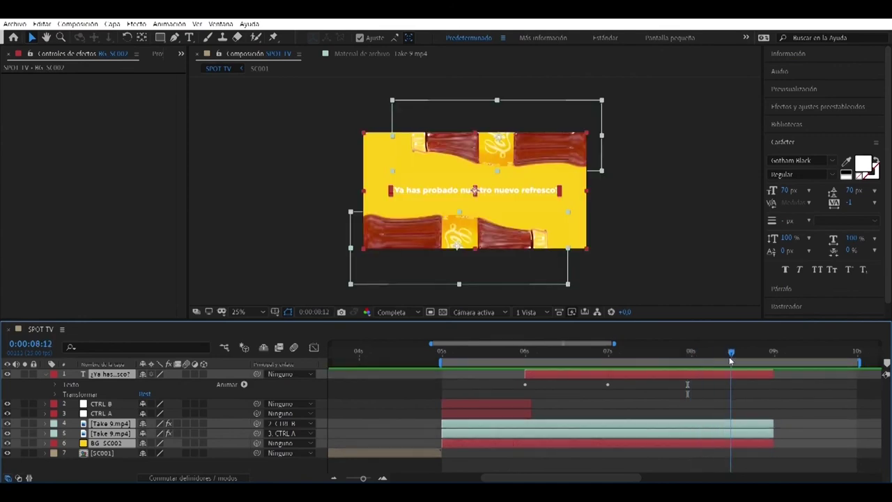
{"action": "left_click", "coordinate": [767, 433]}
{"action": "left_click_drag", "start_coordinate": [772, 435], "coordinate": [733, 439]}
Step: Set the ends of the text layer, BG_SC002 and the work area to 0:00:09:13
{"action": "left_click_drag", "start_coordinate": [739, 356], "coordinate": [855, 383]}
{"action": "left_click", "coordinate": [771, 423]}
{"action": "left_click_drag", "start_coordinate": [774, 443], "coordinate": [857, 444]}
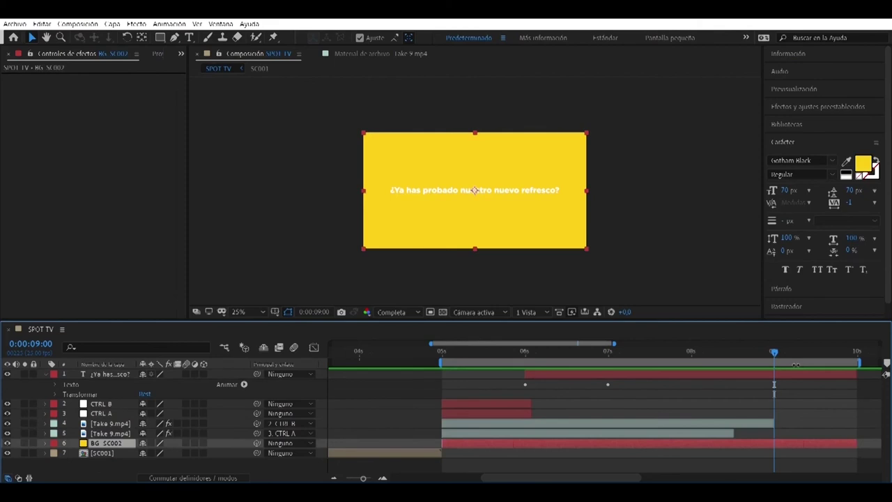
{"action": "left_click_drag", "start_coordinate": [773, 352], "coordinate": [820, 378]}
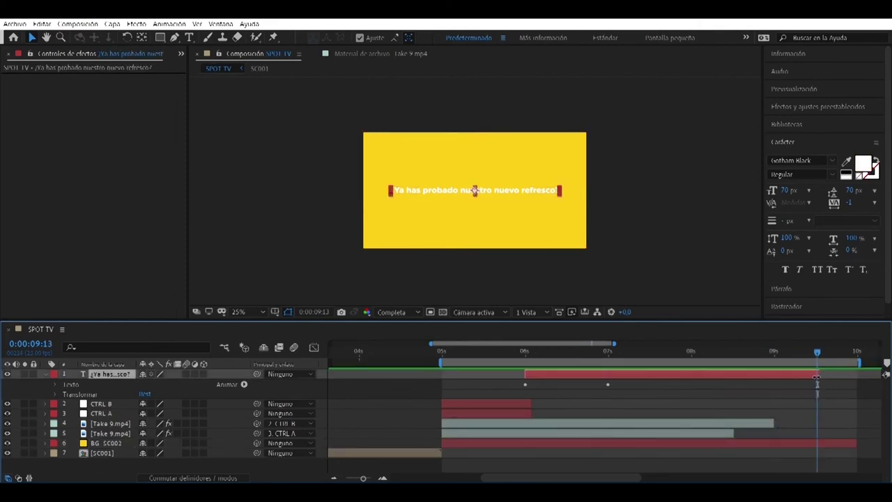
{"action": "left_click", "coordinate": [853, 445]}
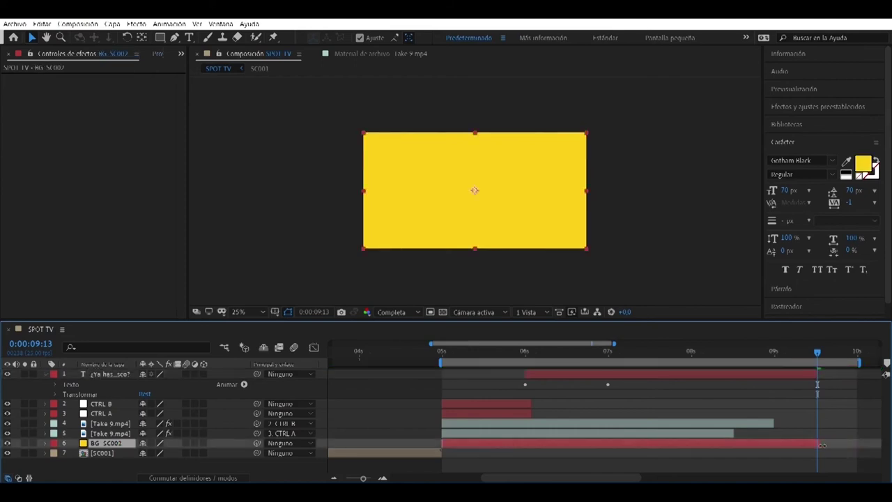
{"action": "key", "text": "alt+bracketright"}
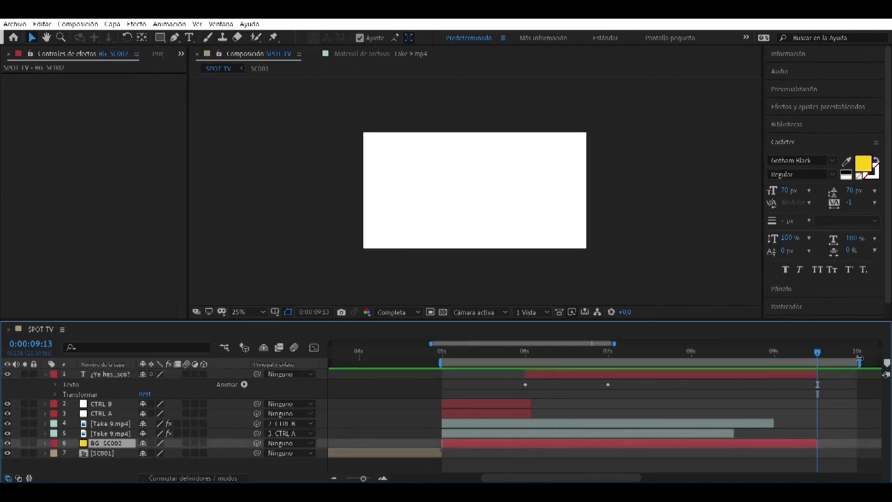
{"action": "left_click_drag", "start_coordinate": [854, 363], "coordinate": [822, 375]}
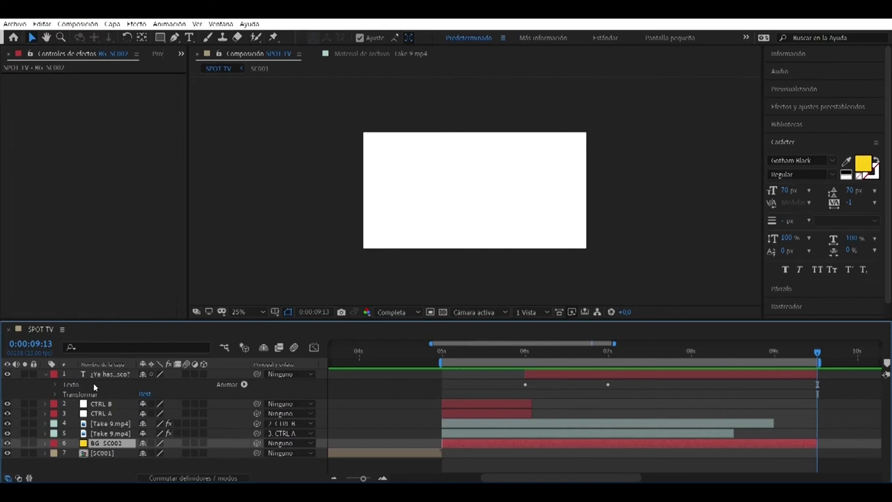
Step: Precompose the text, CTRL B, CTRL A, both Take 9.mp4 layers and BG_SC002 into a composition named SC002
{"action": "left_click", "coordinate": [116, 375], "text": "shift"}
{"action": "right_click", "coordinate": [116, 375]}
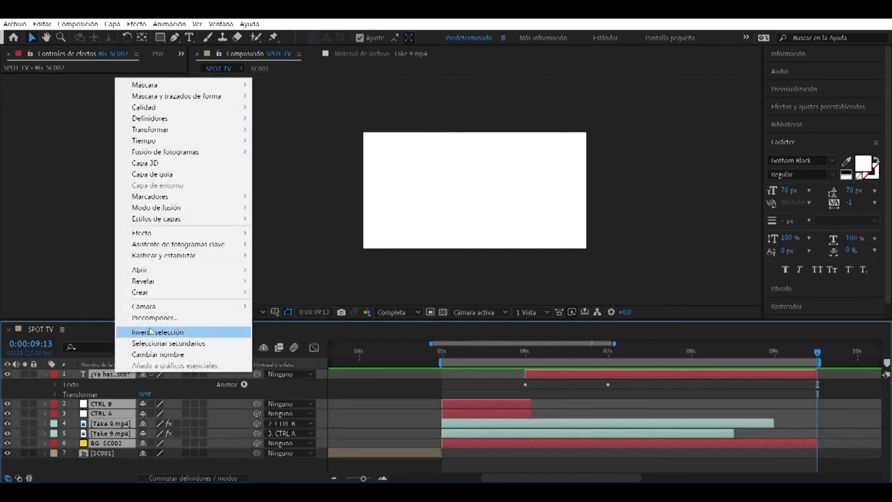
{"action": "left_click", "coordinate": [152, 318]}
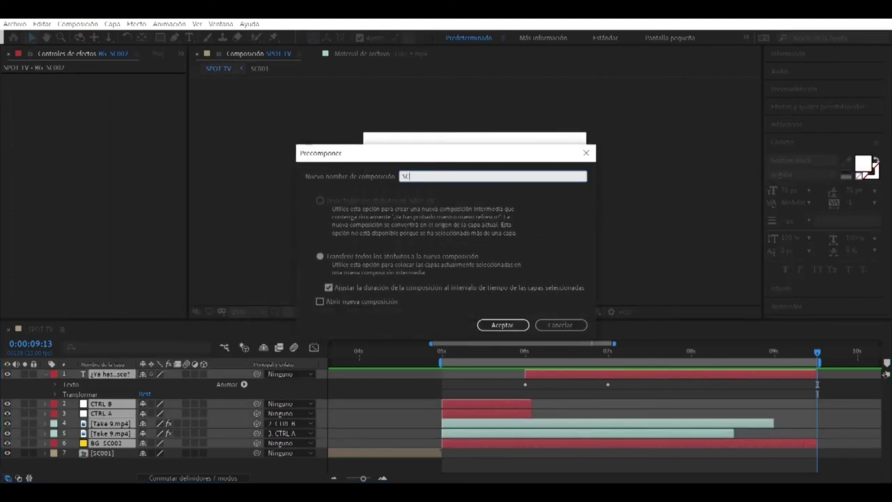
{"action": "type", "text": "SC002"}
{"action": "key", "text": "Return"}
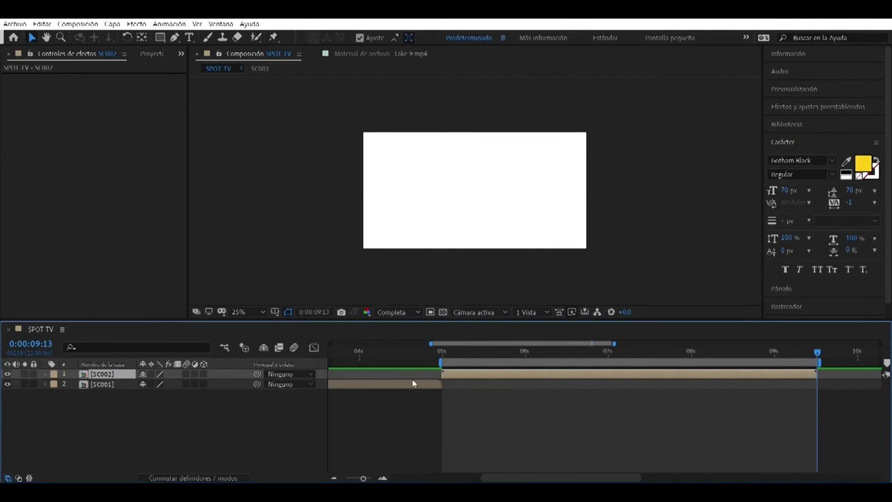
Step: Set the work area from 0:00:00:00 to the end of SC002 and play both scenes
{"action": "left_click_drag", "start_coordinate": [363, 479], "coordinate": [343, 479]}
{"action": "left_click_drag", "start_coordinate": [467, 362], "coordinate": [544, 366]}
{"action": "key", "text": "n"}
{"action": "key", "text": "Home"}
{"action": "key", "text": "b"}
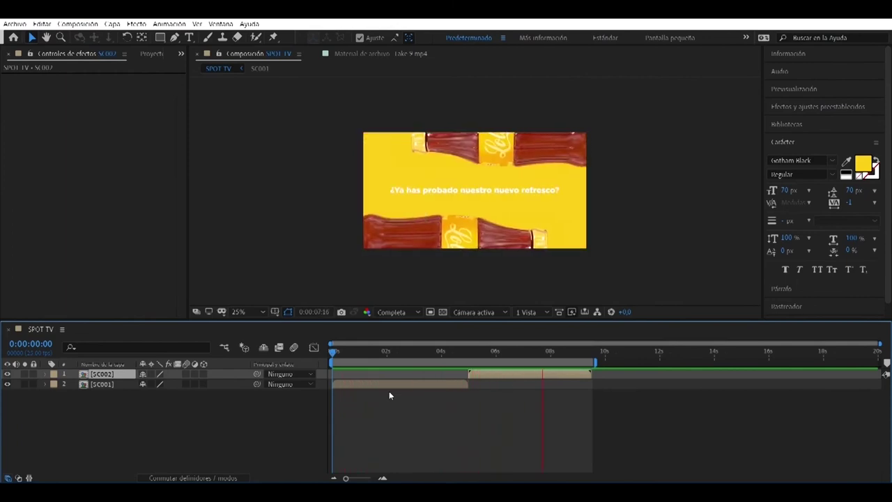
{"action": "left_click", "coordinate": [165, 426]}
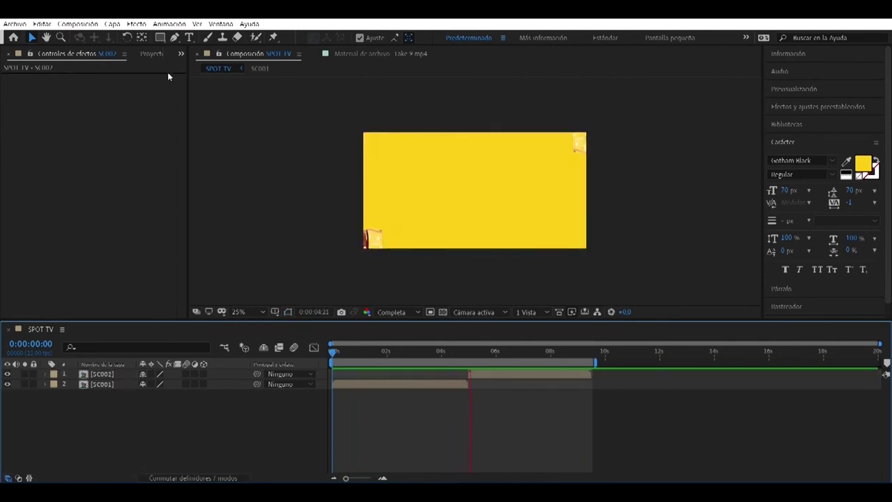
Step: Add Take 4.mp4 from the project above SC002 and place it so it starts where SC002 ends
{"action": "left_click", "coordinate": [145, 54]}
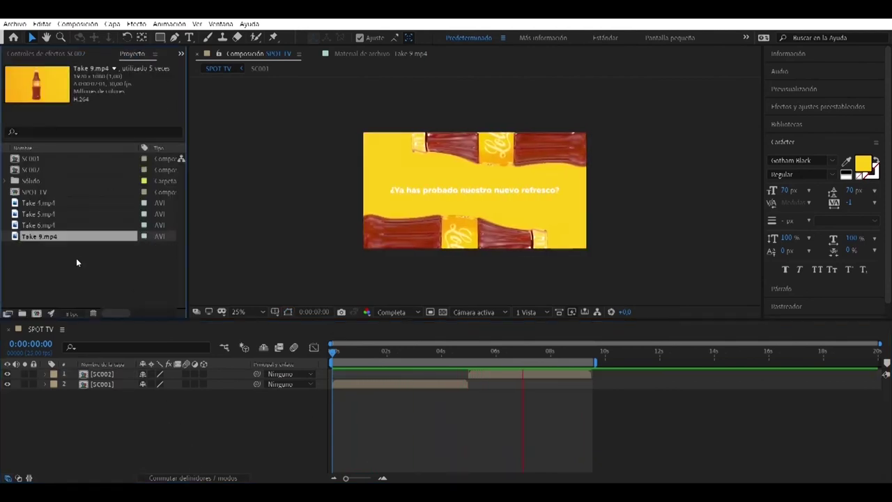
{"action": "key", "text": "space"}
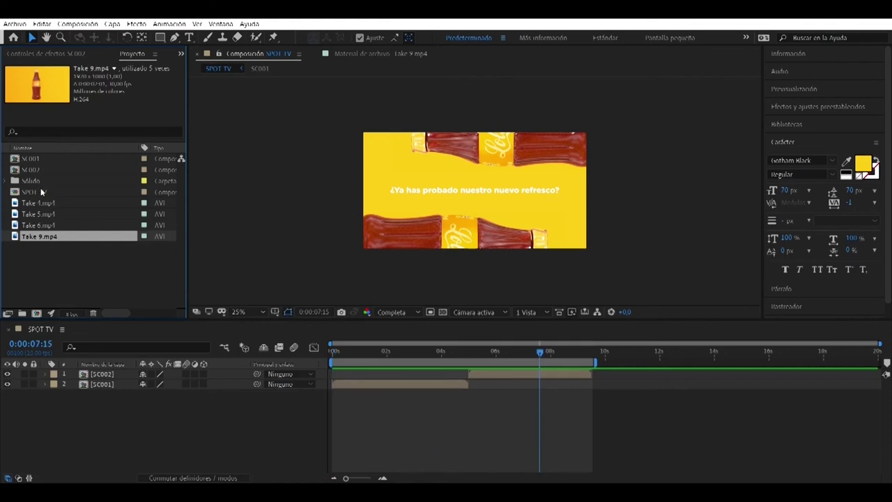
{"action": "left_click", "coordinate": [55, 203]}
{"action": "left_click_drag", "start_coordinate": [50, 208], "coordinate": [148, 374]}
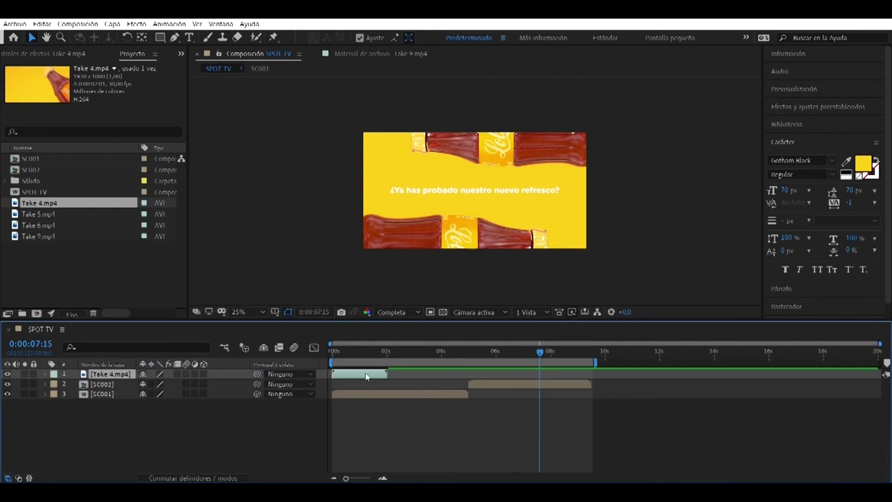
{"action": "left_click_drag", "start_coordinate": [367, 377], "coordinate": [617, 386]}
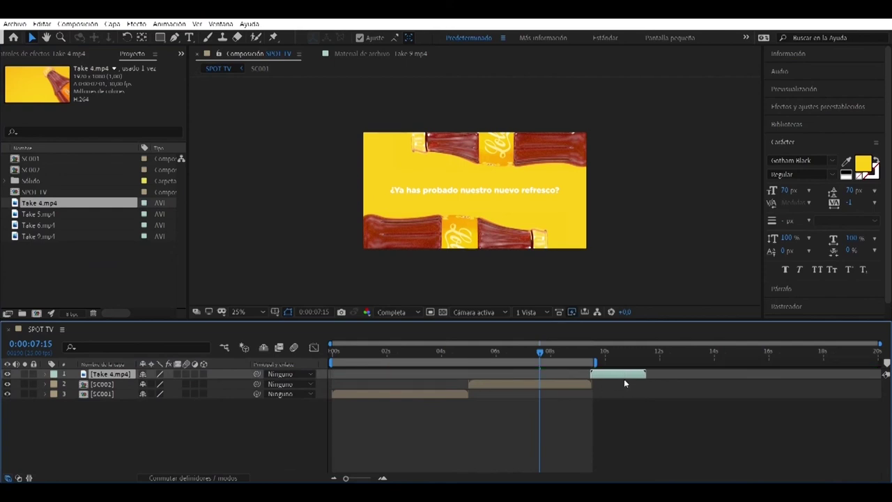
Step: Shift the work area to start at about 0:00:07:20 and go to 0:00:09:11, just before Take 4.mp4 begins
{"action": "left_click_drag", "start_coordinate": [566, 362], "coordinate": [737, 377]}
{"action": "left_click", "coordinate": [362, 479]}
{"action": "left_click", "coordinate": [725, 352]}
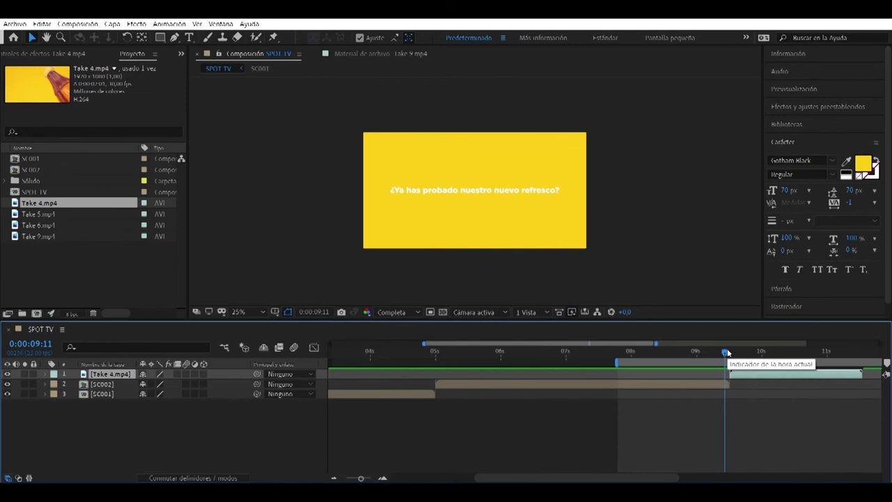
Step: Play the cut from SC002 into Take 4.mp4 and return to 0:00:09:09
{"action": "key", "text": "space"}
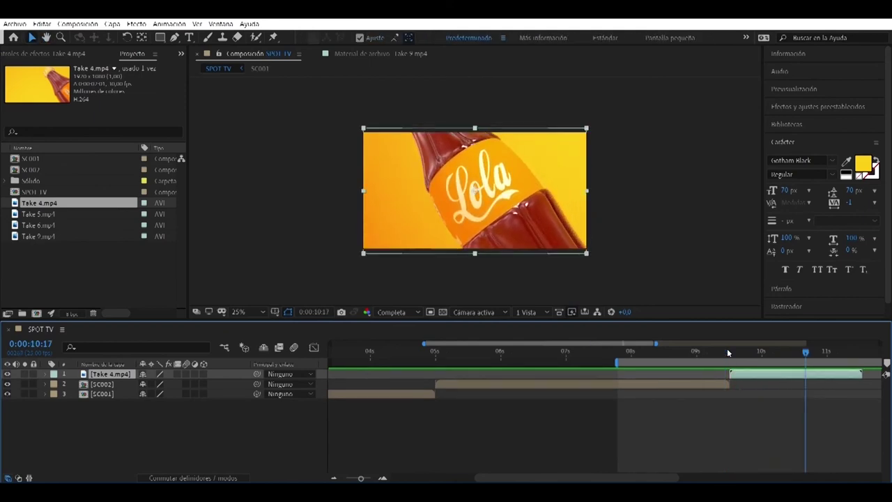
{"action": "left_click", "coordinate": [725, 354]}
{"action": "left_click_drag", "start_coordinate": [724, 353], "coordinate": [725, 353]}
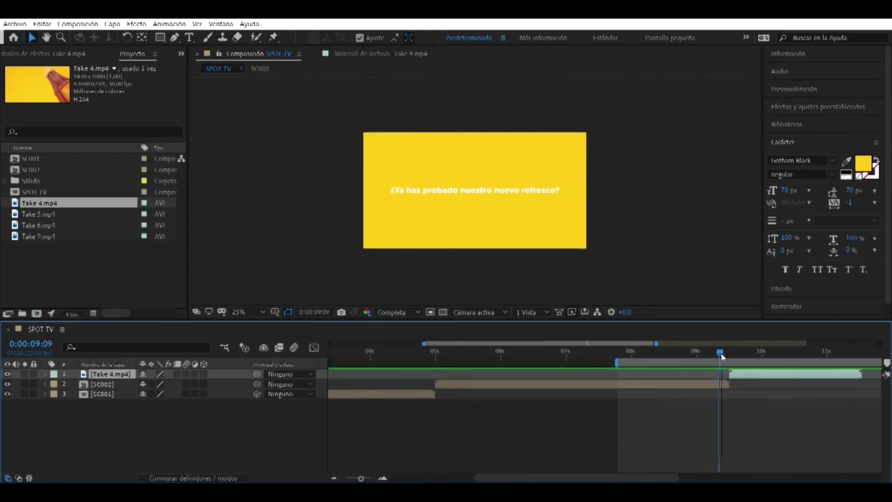
Step: Open the SC002 composition and set its duration to 0:00:05:00
{"action": "double_click", "coordinate": [699, 388]}
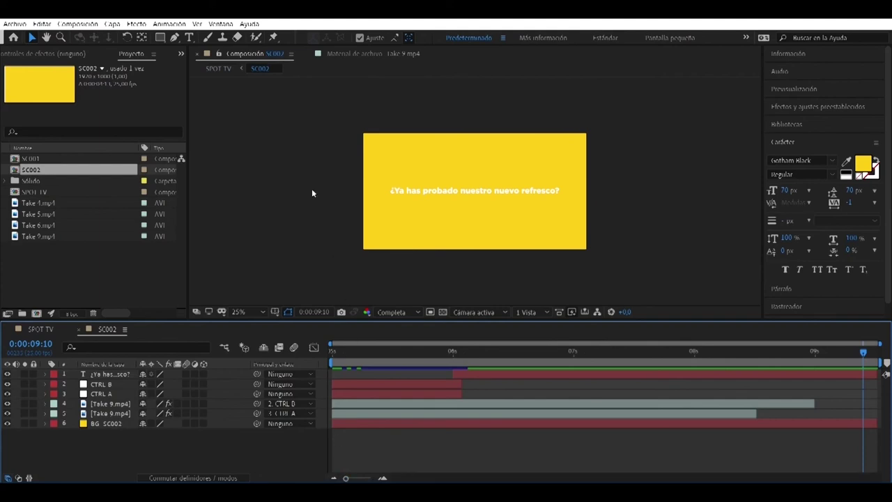
{"action": "left_click", "coordinate": [118, 25]}
{"action": "mouse_move", "coordinate": [156, 132]}
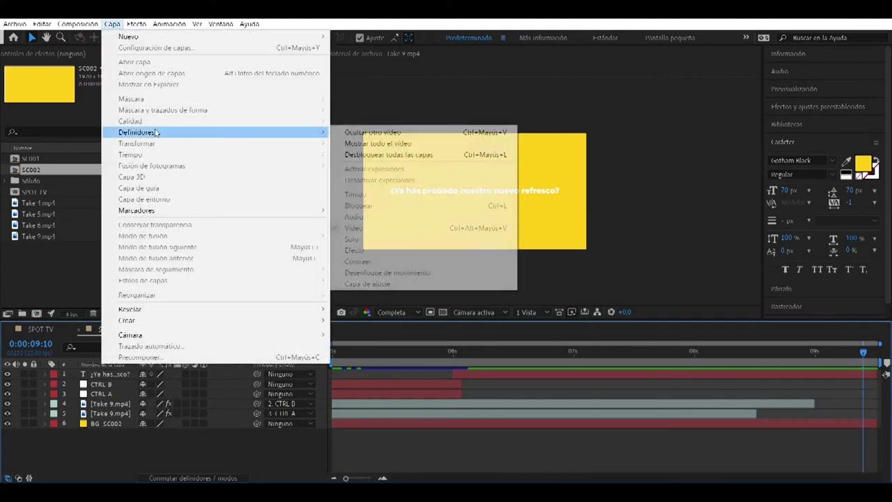
{"action": "left_click", "coordinate": [77, 24]}
{"action": "left_click", "coordinate": [126, 48]}
{"action": "left_click", "coordinate": [388, 277]}
{"action": "key", "text": "BackSpace"}
{"action": "type", "text": "5:00"}
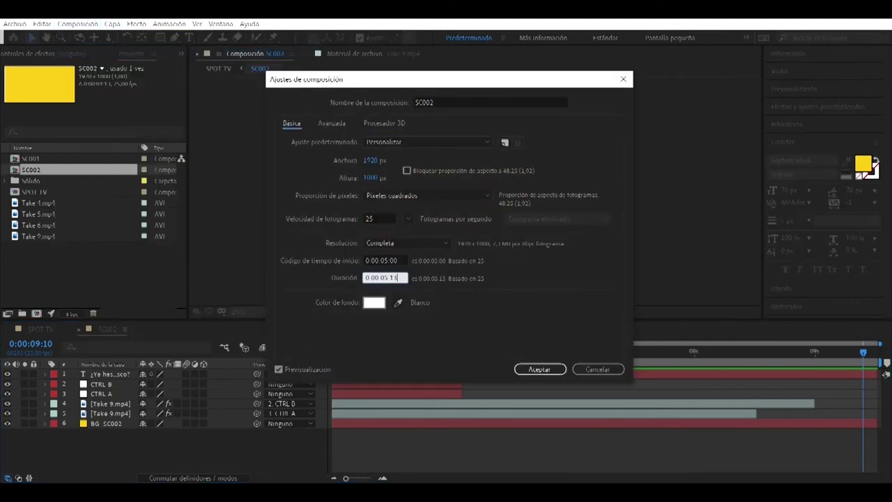
{"action": "left_click", "coordinate": [538, 371]}
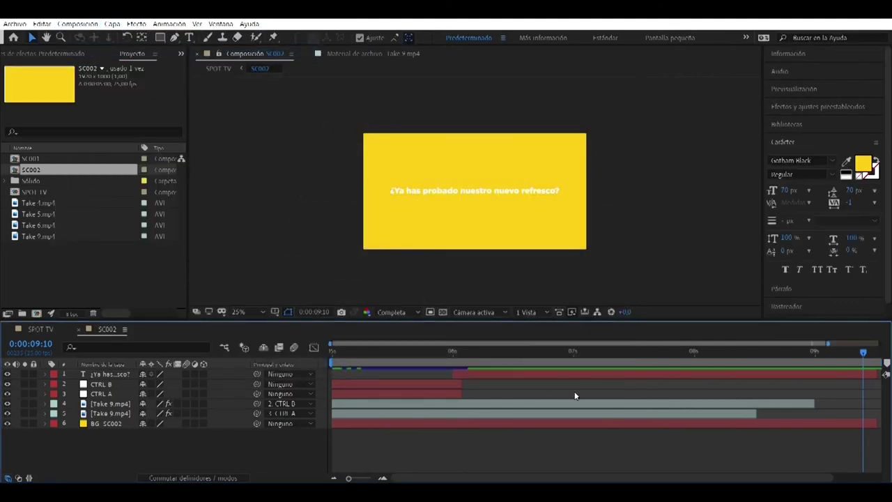
Step: Extend the BG_SC002 layer to the end of SC002 and return to the SPOT TV composition
{"action": "left_click", "coordinate": [839, 424]}
{"action": "left_click_drag", "start_coordinate": [839, 424], "coordinate": [877, 437]}
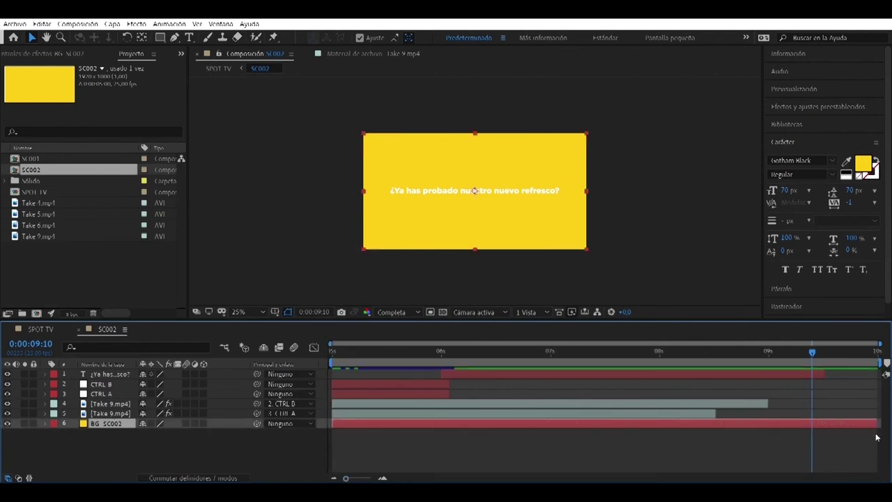
{"action": "left_click", "coordinate": [78, 329]}
Step: Extend SC002 to 10 s in SPOT TV and shift Take 4.mp4 to start at 0:00:09:17, overlapping SC002's end
{"action": "left_click_drag", "start_coordinate": [766, 375], "coordinate": [796, 374]}
{"action": "left_click", "coordinate": [706, 357]}
{"action": "left_click_drag", "start_coordinate": [706, 357], "coordinate": [741, 352]}
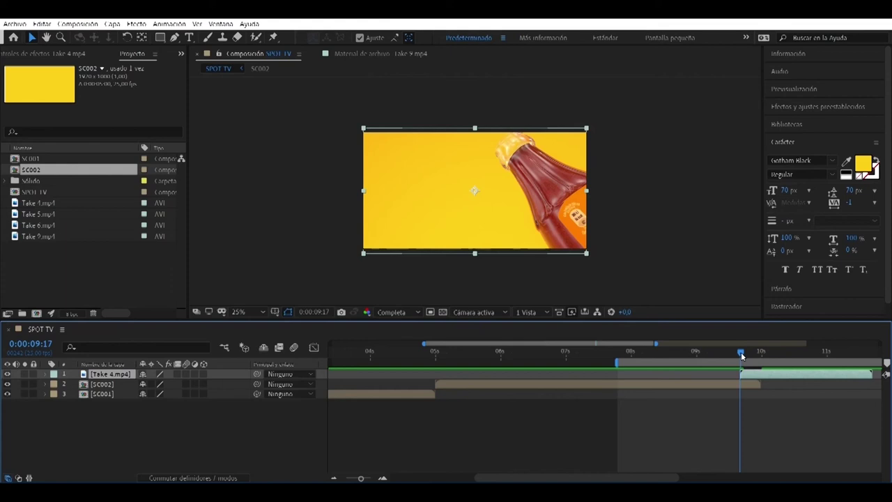
{"action": "left_click_drag", "start_coordinate": [363, 478], "coordinate": [371, 479]}
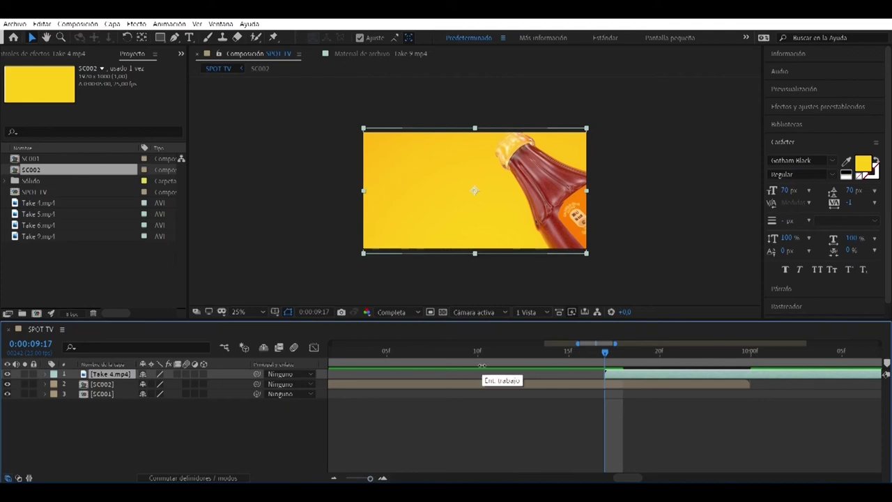
Step: Add a null object to SPOT TV, enlarge and centre it in the frame, and centre its anchor point in the layer content
{"action": "right_click", "coordinate": [89, 435]}
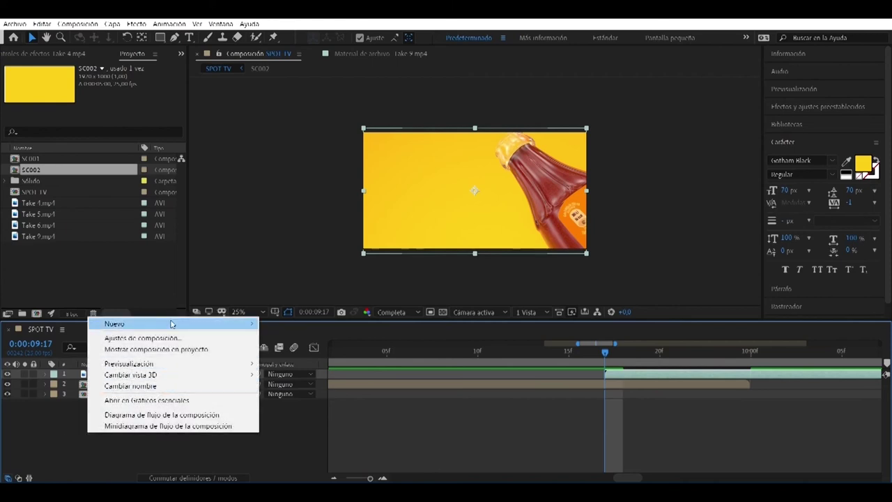
{"action": "mouse_move", "coordinate": [171, 324]}
{"action": "left_click", "coordinate": [294, 383]}
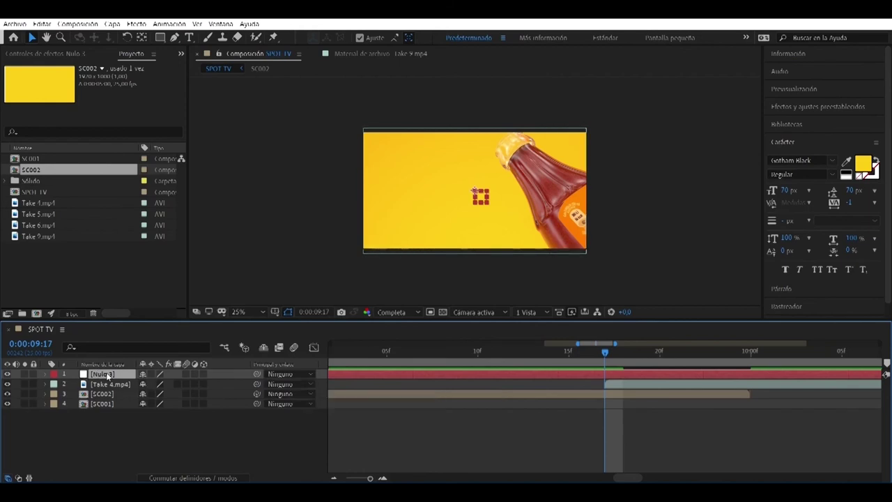
{"action": "mouse_move", "coordinate": [488, 203]}
{"action": "left_mouse_down"}
{"action": "mouse_move", "coordinate": [520, 210]}
{"action": "mouse_move", "coordinate": [552, 235]}
{"action": "mouse_move", "coordinate": [475, 200]}
{"action": "left_mouse_up"}
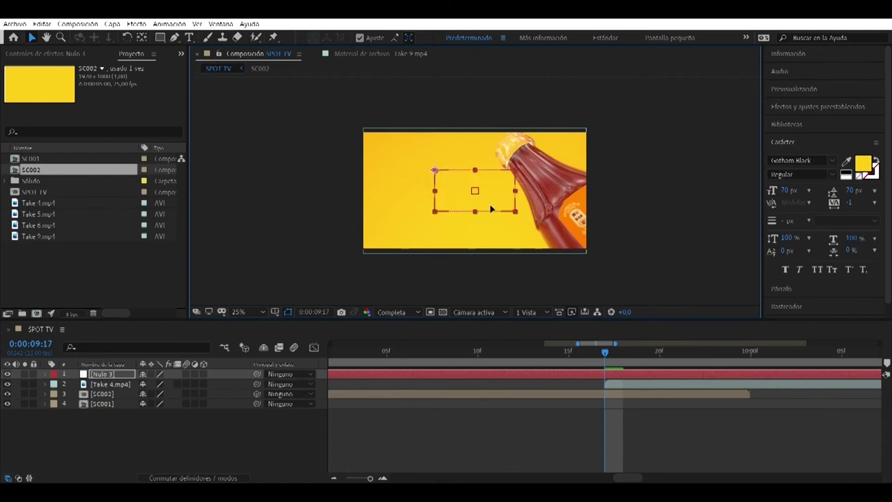
{"action": "right_click", "coordinate": [475, 200]}
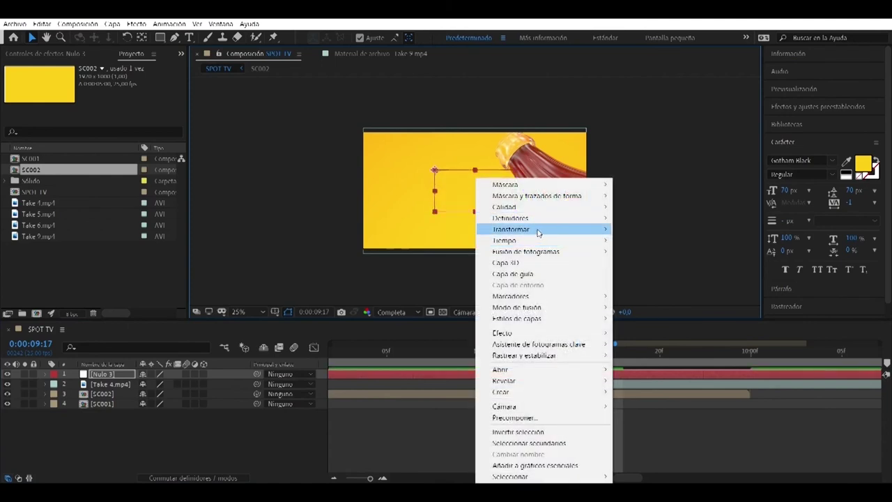
{"action": "mouse_move", "coordinate": [538, 232]}
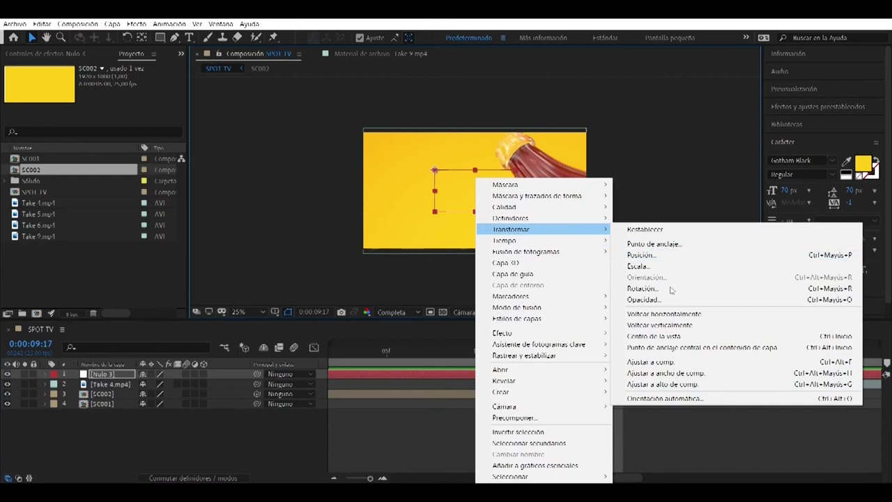
{"action": "left_click", "coordinate": [678, 348]}
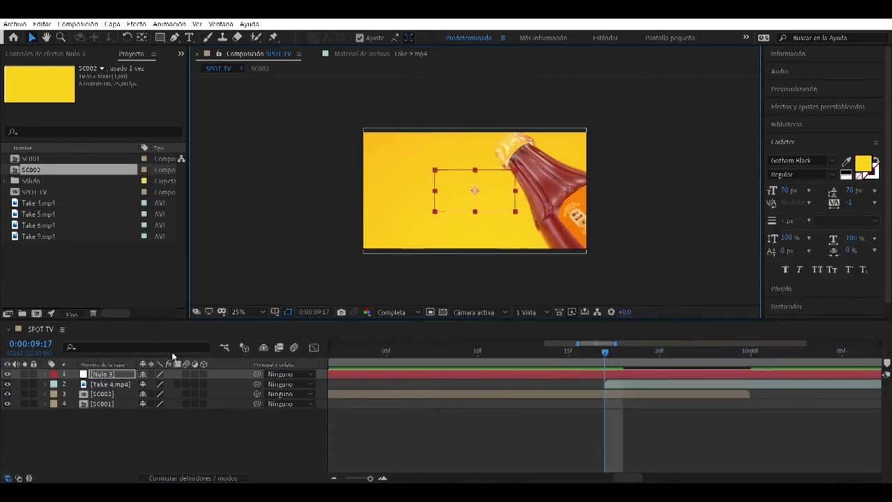
Step: Trim the null to the same start and end as Take 4.mp4 and parent Take 4.mp4 to it
{"action": "left_click", "coordinate": [370, 479]}
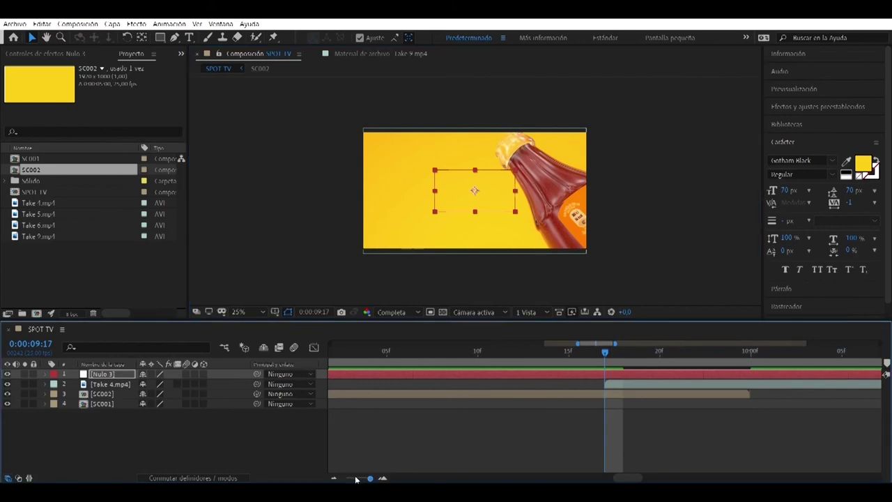
{"action": "left_click_drag", "start_coordinate": [370, 478], "coordinate": [346, 478]}
{"action": "left_click_drag", "start_coordinate": [332, 374], "coordinate": [596, 385]}
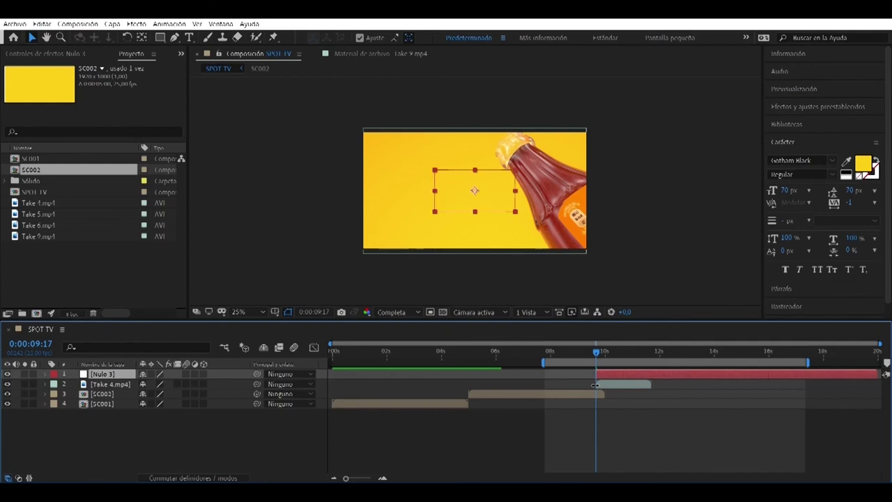
{"action": "left_click_drag", "start_coordinate": [877, 376], "coordinate": [650, 389]}
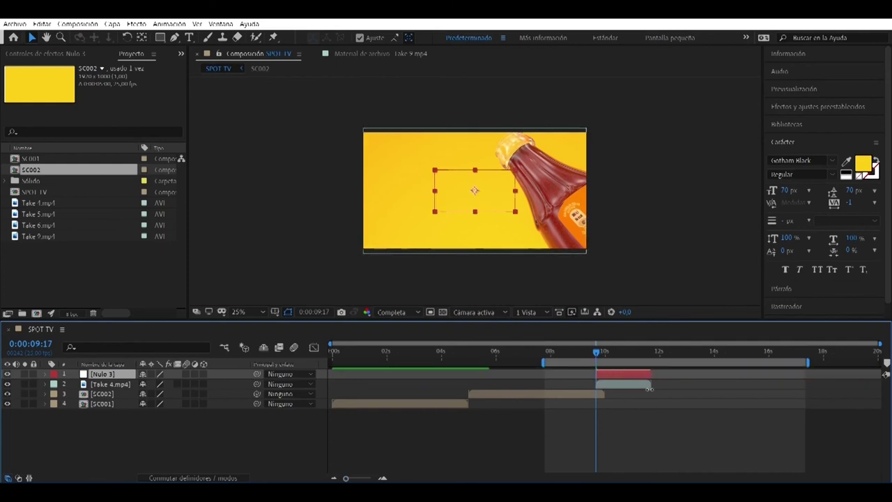
{"action": "left_click_drag", "start_coordinate": [345, 478], "coordinate": [372, 478]}
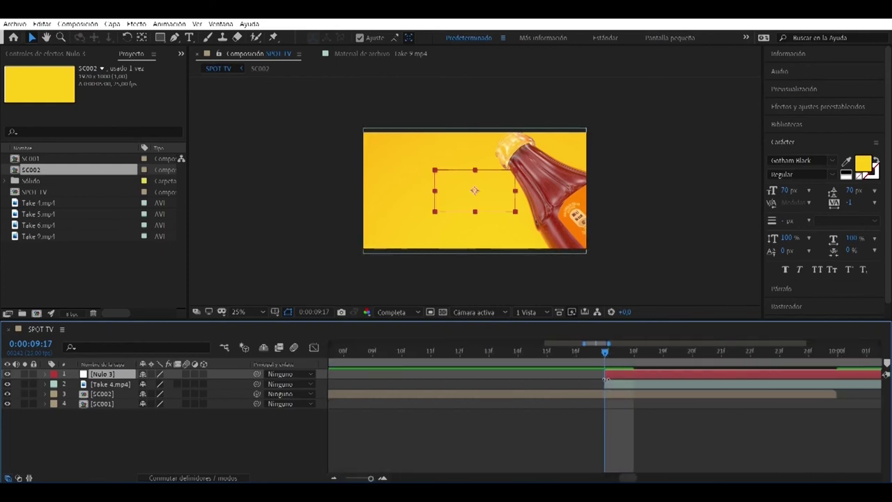
{"action": "left_click", "coordinate": [618, 386]}
{"action": "left_click_drag", "start_coordinate": [257, 384], "coordinate": [118, 375]}
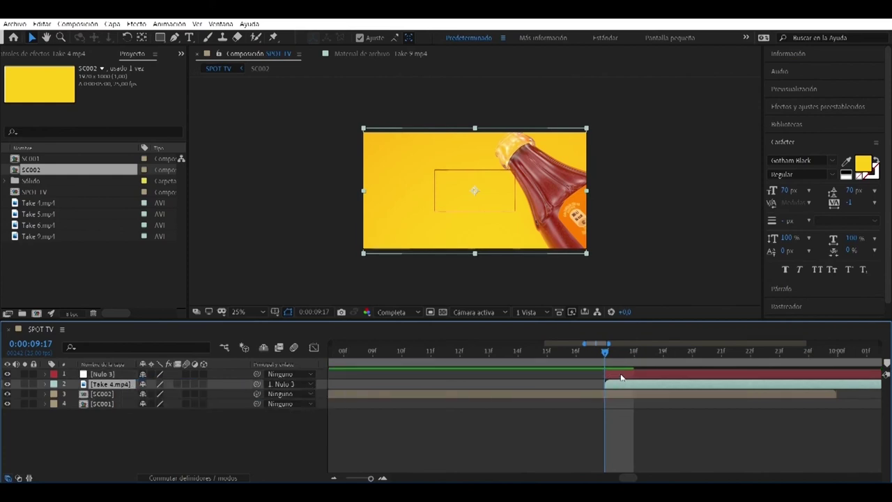
Step: Reveal the null's Position and shift the null and Take 4.mp4 together so both start at 0:00:09:16
{"action": "left_click", "coordinate": [620, 374]}
{"action": "key", "text": "p"}
{"action": "left_click", "coordinate": [622, 393]}
{"action": "left_click", "coordinate": [633, 373]}
{"action": "key", "text": "space"}
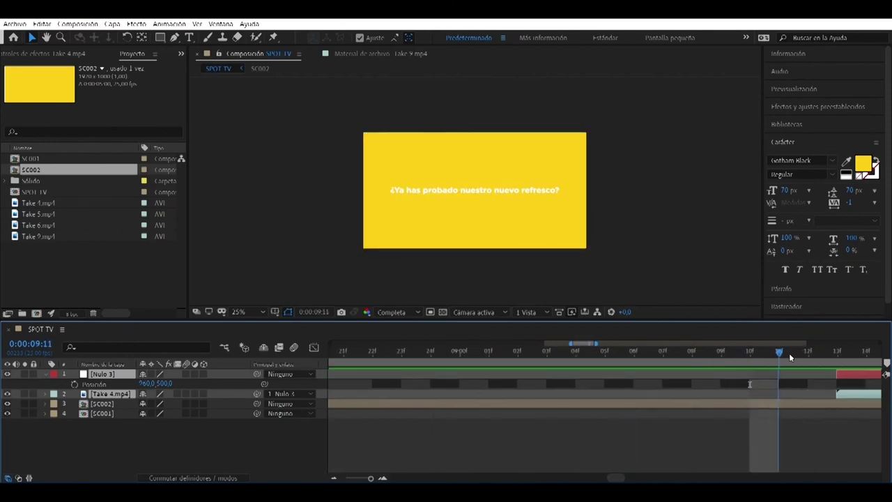
{"action": "left_click_drag", "start_coordinate": [789, 352], "coordinate": [837, 354]}
{"action": "scroll", "coordinate": [697, 385], "scroll_direction": "down", "scroll_amount": 7, "text": "shift"}
{"action": "left_click_drag", "start_coordinate": [394, 375], "coordinate": [598, 377]}
{"action": "left_click_drag", "start_coordinate": [352, 355], "coordinate": [546, 364]}
{"action": "scroll", "coordinate": [379, 356], "scroll_direction": "up", "scroll_amount": 4, "text": "shift"}
{"action": "left_click_drag", "start_coordinate": [719, 377], "coordinate": [586, 377]}
{"action": "key", "text": "i"}
Step: Create a Position keyframe on the null at 960, 500 and move it to 0:00:09:21
{"action": "left_click", "coordinate": [620, 426]}
{"action": "left_click", "coordinate": [619, 376]}
{"action": "left_click", "coordinate": [390, 388]}
{"action": "left_click_drag", "start_coordinate": [597, 385], "coordinate": [742, 385]}
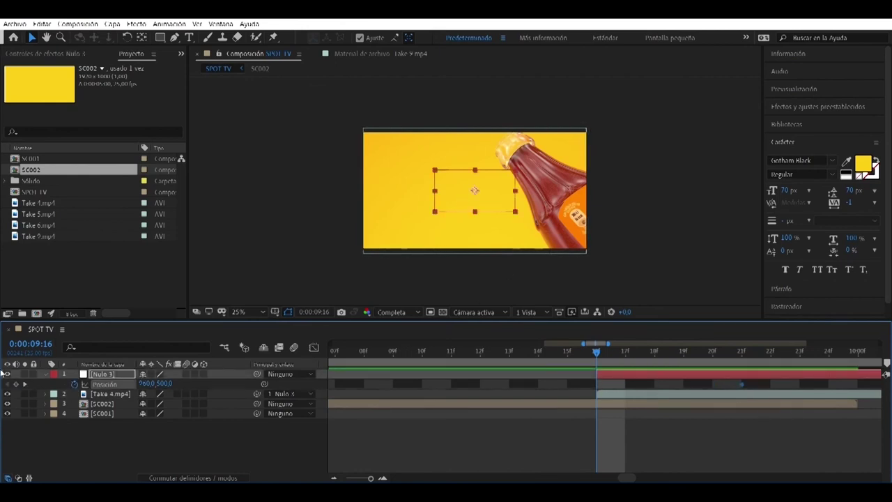
Step: At 0:00:09:16, keyframe the null's Position at about 1594, 440 so Take 4.mp4 slides in from the right
{"action": "left_click_drag", "start_coordinate": [496, 207], "coordinate": [565, 172]}
{"action": "key", "text": "space"}
{"action": "key", "text": "space"}
{"action": "left_click_drag", "start_coordinate": [577, 175], "coordinate": [579, 207]}
{"action": "mouse_move", "coordinate": [596, 352]}
{"action": "left_mouse_down"}
{"action": "mouse_move", "coordinate": [742, 352]}
{"action": "mouse_move", "coordinate": [599, 364]}
{"action": "left_mouse_up"}
{"action": "left_click_drag", "start_coordinate": [536, 208], "coordinate": [498, 192]}
{"action": "left_click_drag", "start_coordinate": [594, 233], "coordinate": [594, 213]}
{"action": "left_click_drag", "start_coordinate": [597, 353], "coordinate": [595, 386]}
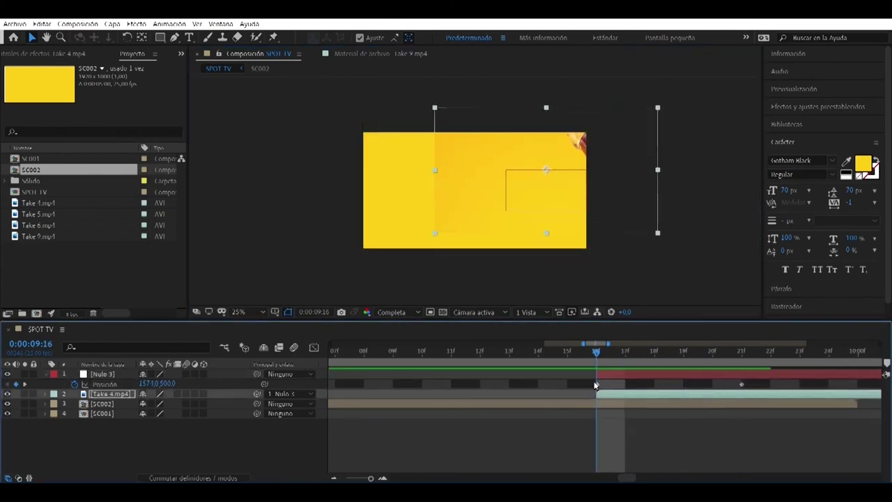
{"action": "left_click", "coordinate": [596, 385]}
{"action": "mouse_move", "coordinate": [596, 354]}
{"action": "left_mouse_down"}
{"action": "mouse_move", "coordinate": [704, 358]}
{"action": "mouse_move", "coordinate": [598, 359]}
{"action": "left_mouse_up"}
Step: Search the effects for "color" and apply Cambio de color to Take 4.mp4
{"action": "left_click", "coordinate": [776, 144]}
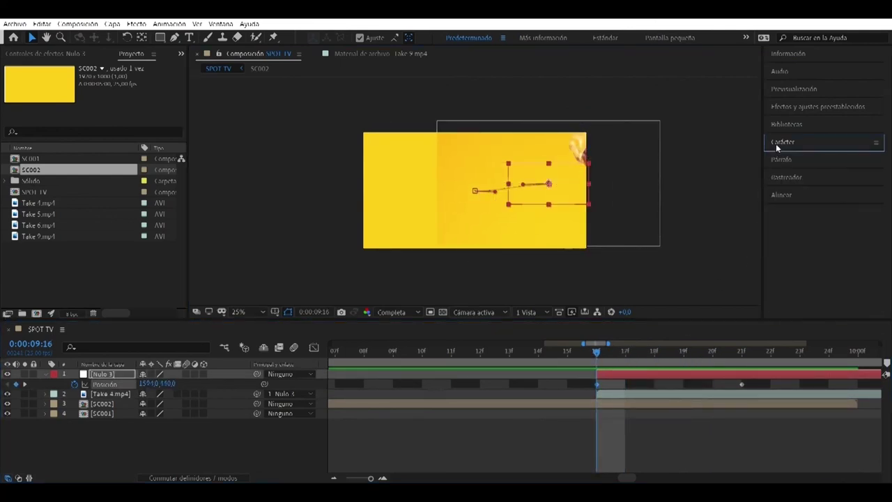
{"action": "left_click", "coordinate": [783, 114]}
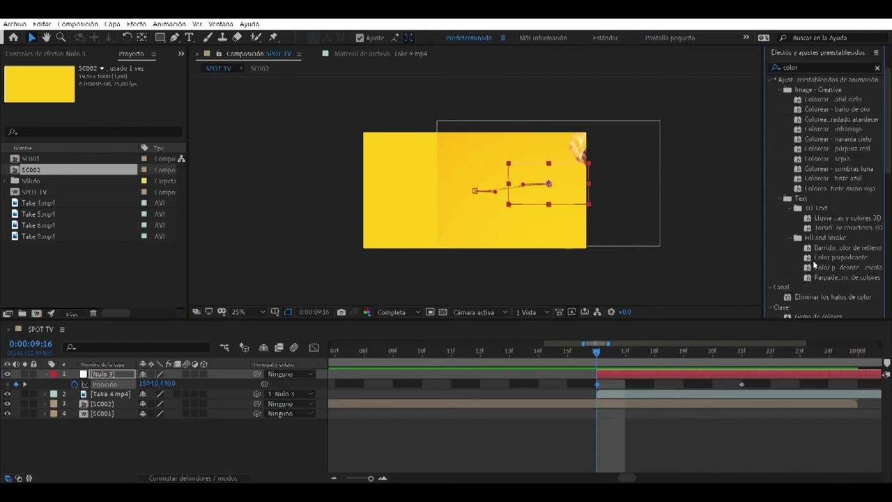
{"action": "scroll", "coordinate": [814, 260], "scroll_direction": "down", "scroll_amount": 3}
{"action": "left_click", "coordinate": [819, 267]}
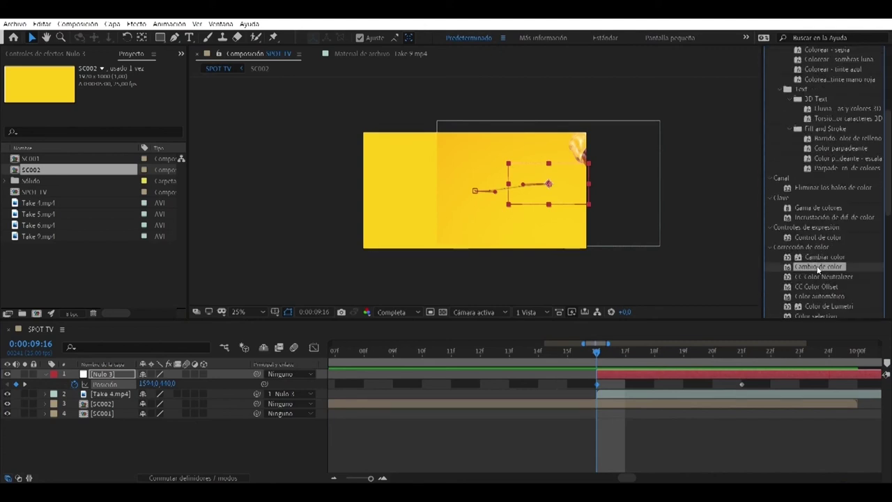
{"action": "double_click", "coordinate": [819, 267]}
{"action": "key", "text": "ctrl+z"}
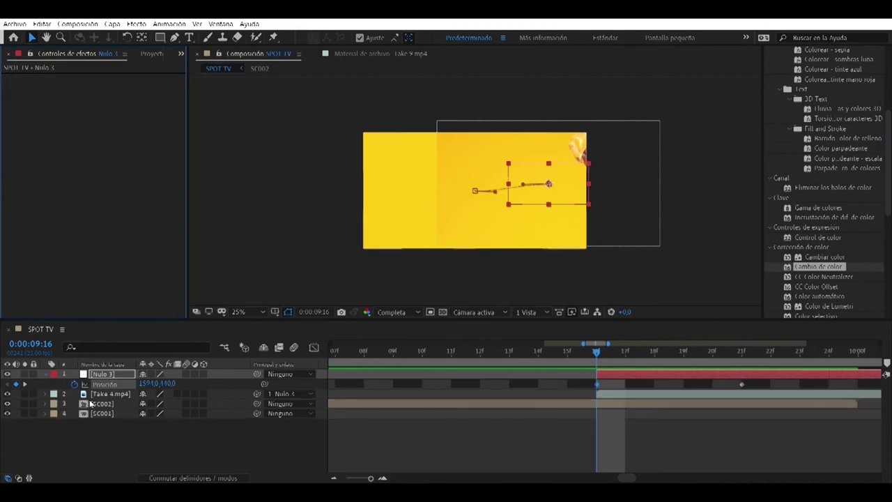
{"action": "left_click", "coordinate": [105, 394]}
{"action": "double_click", "coordinate": [820, 267]}
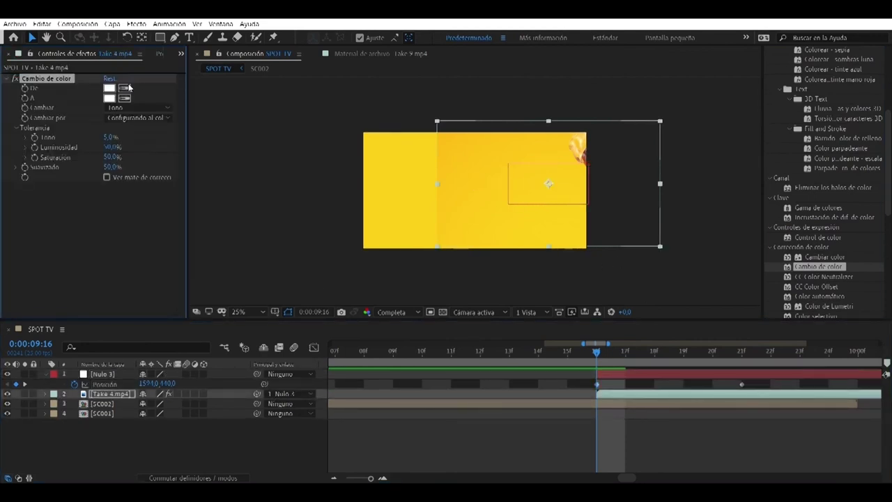
Step: Sample Take 4.mp4's orange-yellow background as the source colour and SC002's yellow background as the target colour
{"action": "left_click", "coordinate": [439, 132]}
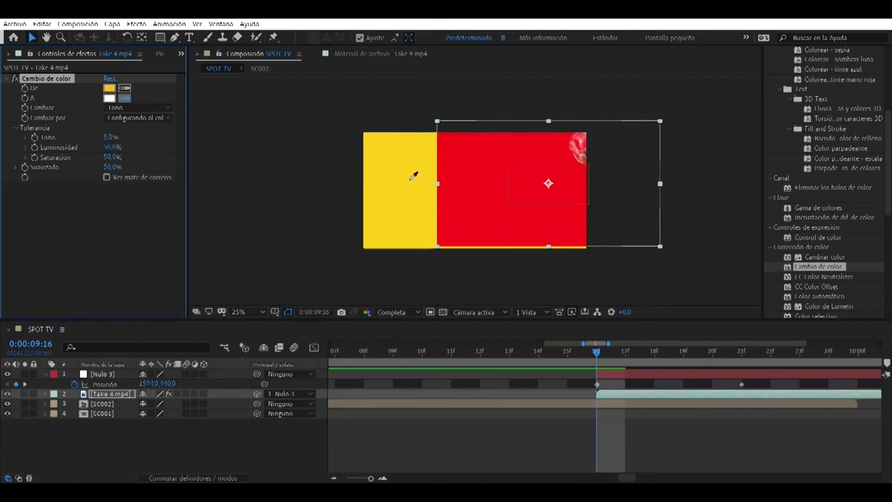
{"action": "left_click", "coordinate": [413, 176]}
{"action": "left_click", "coordinate": [346, 186]}
Step: Play from 0:00:08:01 to check the recoloured Take 4.mp4 and its slide over the end of SC002
{"action": "left_click", "coordinate": [672, 358]}
{"action": "left_click_drag", "start_coordinate": [671, 358], "coordinate": [743, 373]}
{"action": "left_click_drag", "start_coordinate": [371, 478], "coordinate": [346, 479]}
{"action": "left_click_drag", "start_coordinate": [560, 355], "coordinate": [552, 357]}
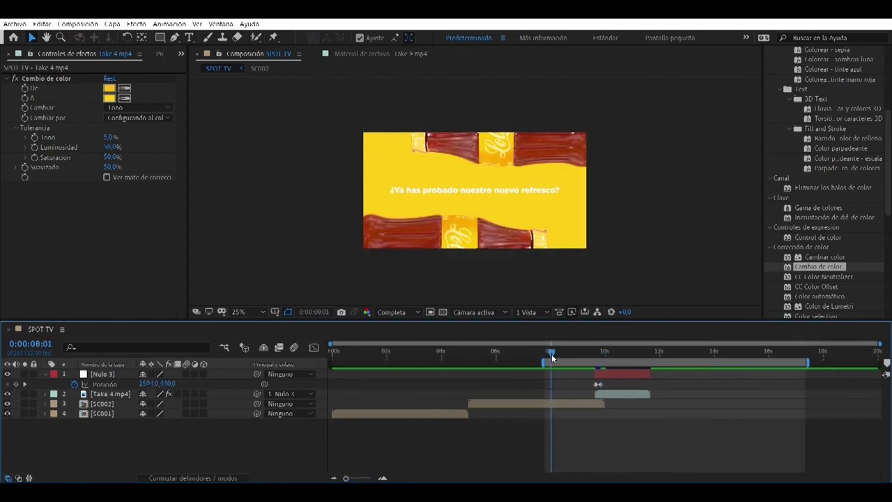
{"action": "key", "text": "space"}
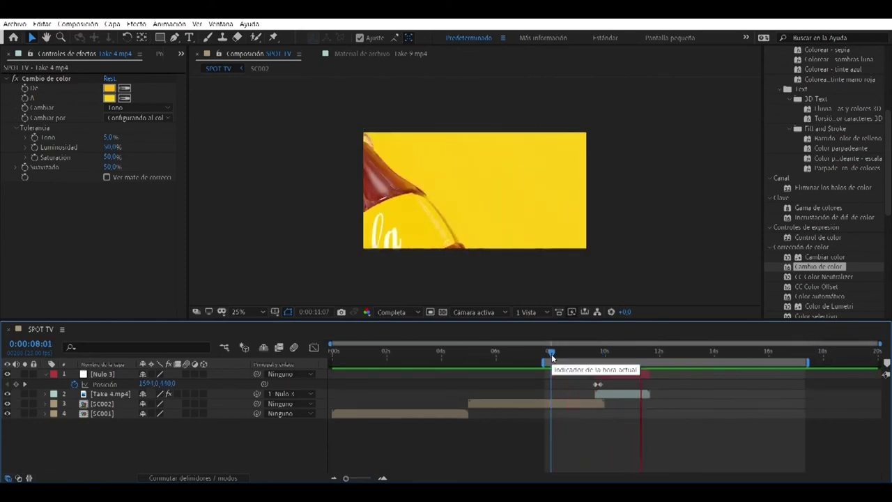
{"action": "key", "text": "space"}
Step: Shorten the work area to end shortly after 12 s and add Take 5.mp4 as the uppermost layer, starting at 0:00:11:16
{"action": "left_click_drag", "start_coordinate": [558, 362], "coordinate": [651, 356]}
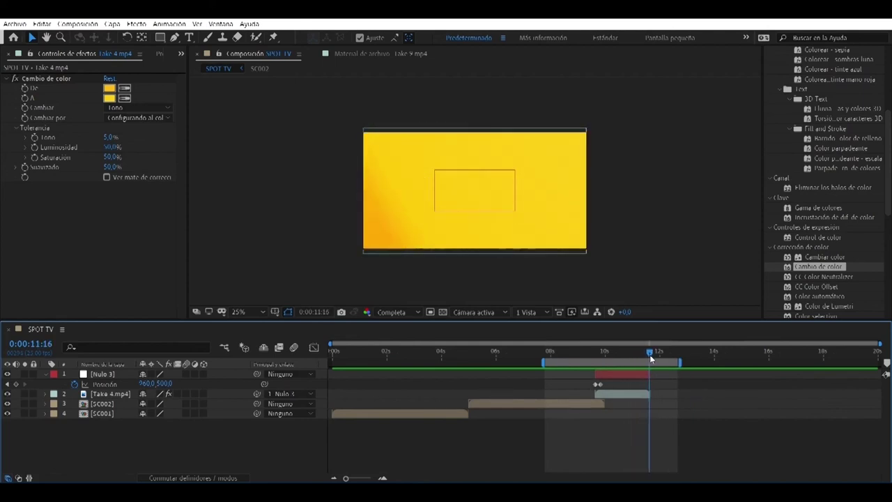
{"action": "left_click", "coordinate": [158, 53]}
{"action": "left_click", "coordinate": [45, 217]}
{"action": "left_click", "coordinate": [44, 225]}
{"action": "left_click", "coordinate": [42, 236]}
{"action": "left_click", "coordinate": [39, 205]}
{"action": "left_click", "coordinate": [39, 215]}
{"action": "left_click_drag", "start_coordinate": [40, 215], "coordinate": [656, 378]}
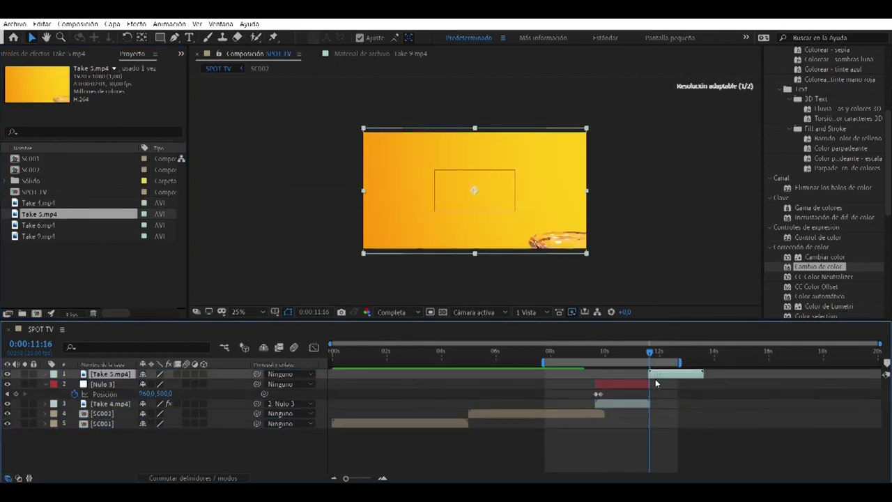
Step: Apply Cambio de color to Take 5.mp4, changing its sampled orange background to yellow, and check it at 0:00:12:01
{"action": "double_click", "coordinate": [818, 266]}
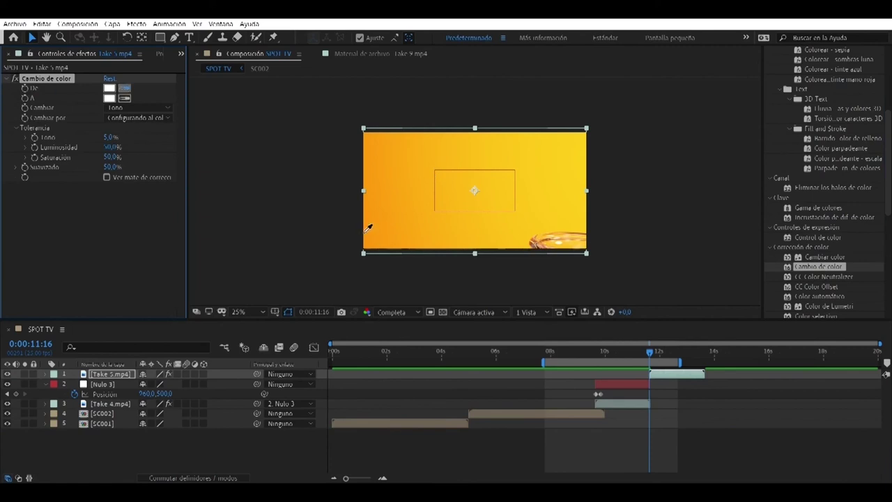
{"action": "left_click", "coordinate": [365, 233]}
{"action": "left_click", "coordinate": [640, 351]}
{"action": "left_click", "coordinate": [124, 98]}
{"action": "mouse_move", "coordinate": [661, 352]}
{"action": "left_mouse_down"}
{"action": "mouse_move", "coordinate": [645, 356]}
{"action": "mouse_move", "coordinate": [660, 355]}
{"action": "left_mouse_up"}
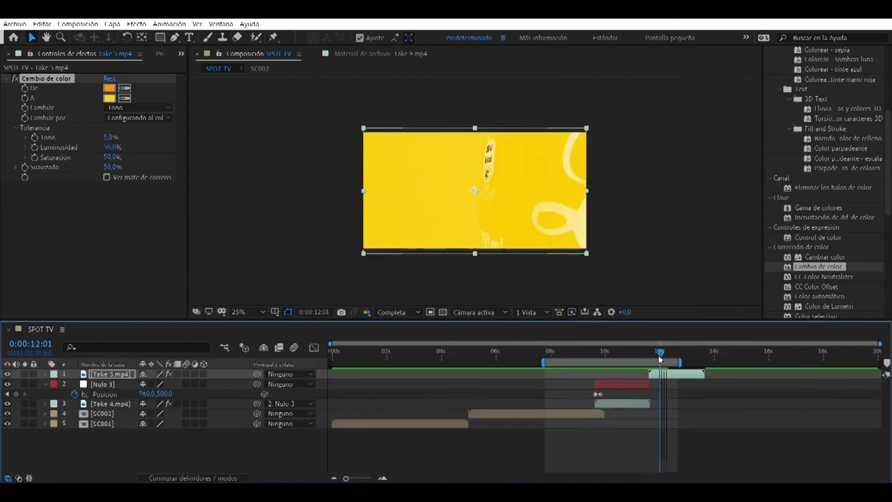
Step: Resample Take 5.mp4's source colour from its background and play the sequence from 0:00:08:22 to check it
{"action": "left_click", "coordinate": [125, 90]}
{"action": "left_click", "coordinate": [364, 157]}
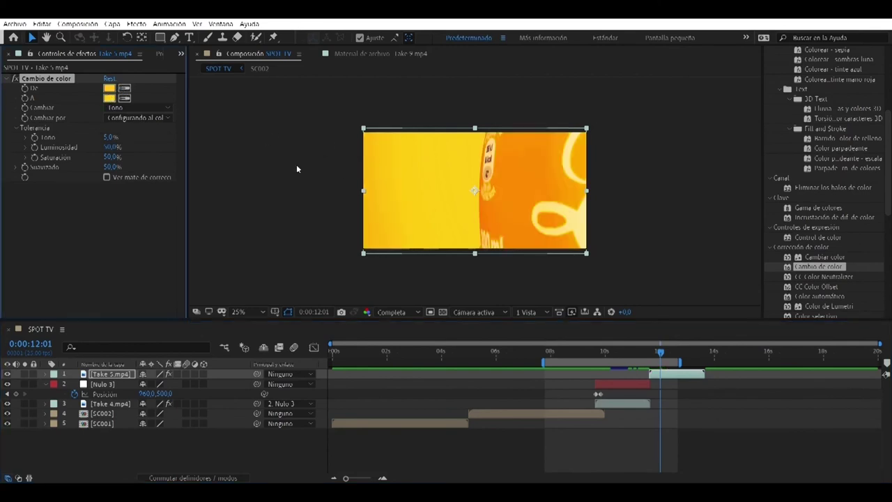
{"action": "left_click_drag", "start_coordinate": [662, 360], "coordinate": [572, 370]}
{"action": "key", "text": "space"}
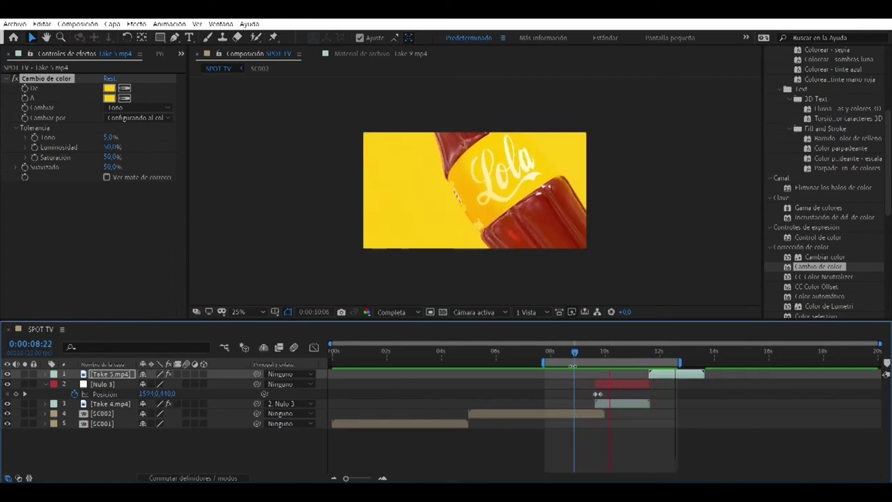
Step: Resample Take 4.mp4's source colour from the lower-left area of its background at 0:00:10:20
{"action": "left_click", "coordinate": [615, 405]}
{"action": "left_click", "coordinate": [124, 88]}
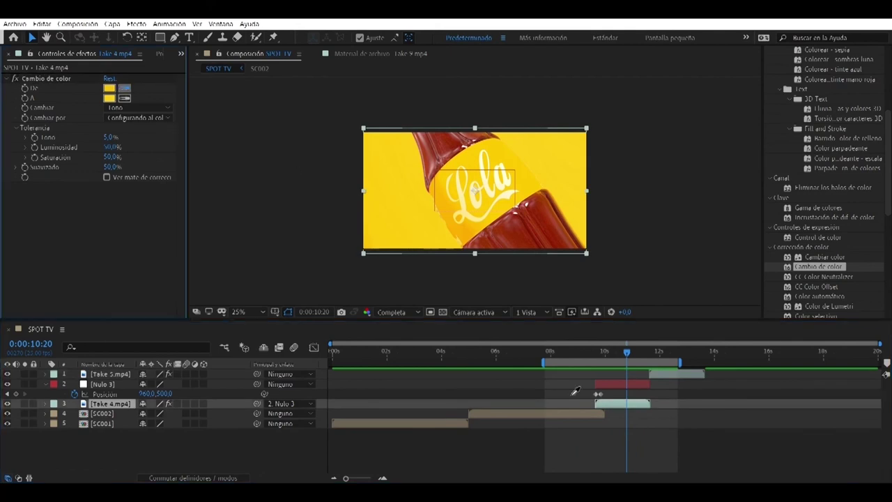
{"action": "left_click", "coordinate": [376, 242]}
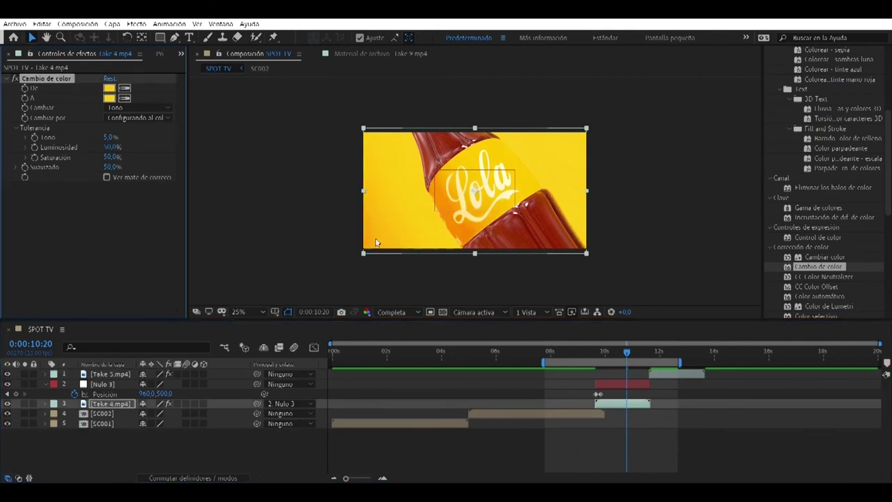
Step: Extend the work area to about 14.5 s and add Take 6.mp4 as the uppermost layer, starting where Take 5.mp4 ends
{"action": "left_click_drag", "start_coordinate": [627, 354], "coordinate": [730, 363]}
{"action": "left_click_drag", "start_coordinate": [674, 355], "coordinate": [700, 360]}
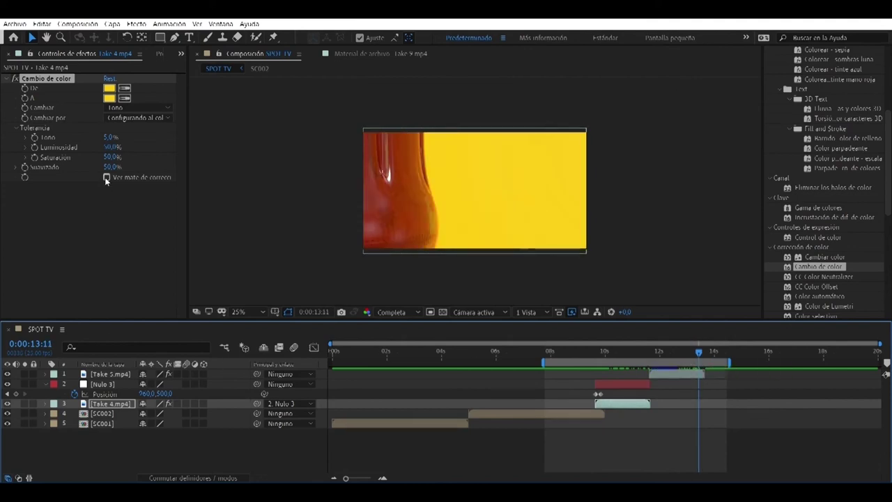
{"action": "left_click", "coordinate": [179, 53]}
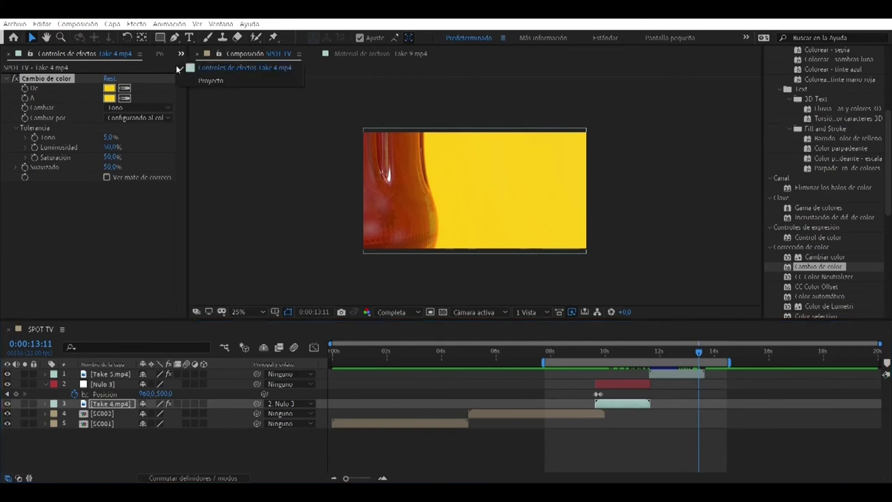
{"action": "left_click", "coordinate": [175, 65]}
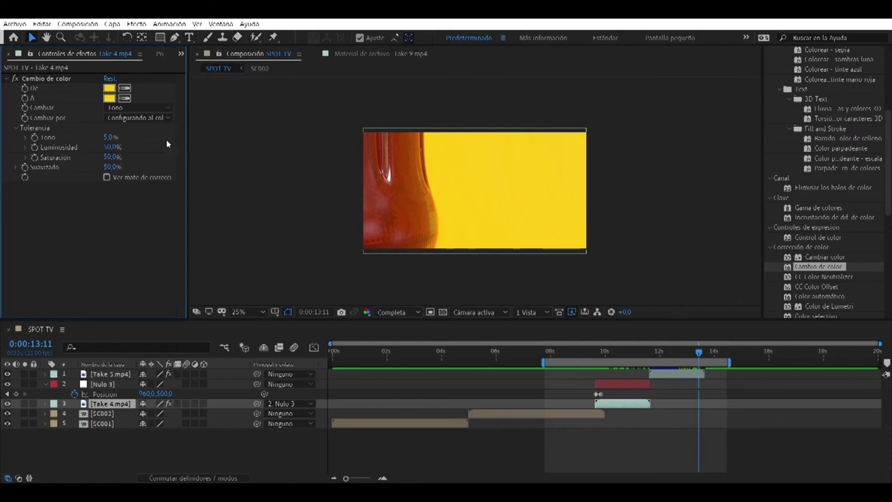
{"action": "left_click", "coordinate": [159, 54]}
{"action": "left_click", "coordinate": [49, 225]}
{"action": "left_click", "coordinate": [49, 237]}
{"action": "left_click_drag", "start_coordinate": [46, 223], "coordinate": [700, 356]}
{"action": "left_click_drag", "start_coordinate": [698, 355], "coordinate": [701, 356]}
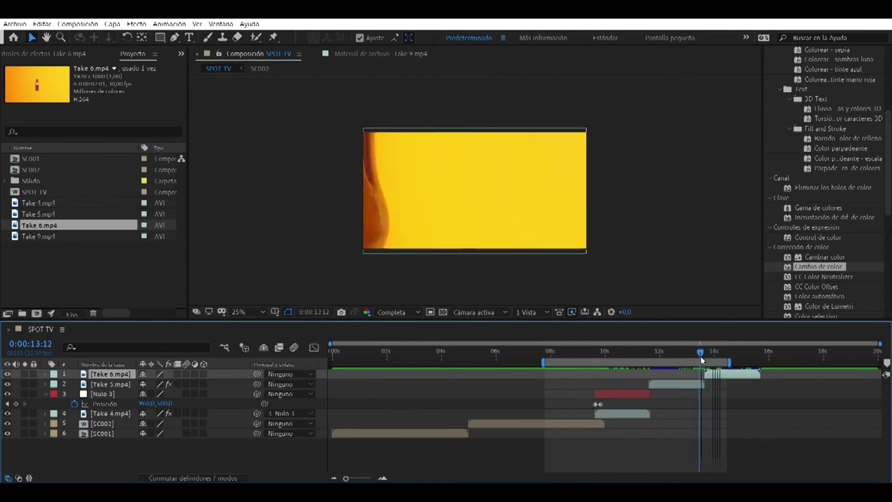
Step: Draw a rectangular mask over the full frame on Take 5.mp4 at 0:00:11:16 and enable mask path keyframing
{"action": "left_click", "coordinate": [701, 386]}
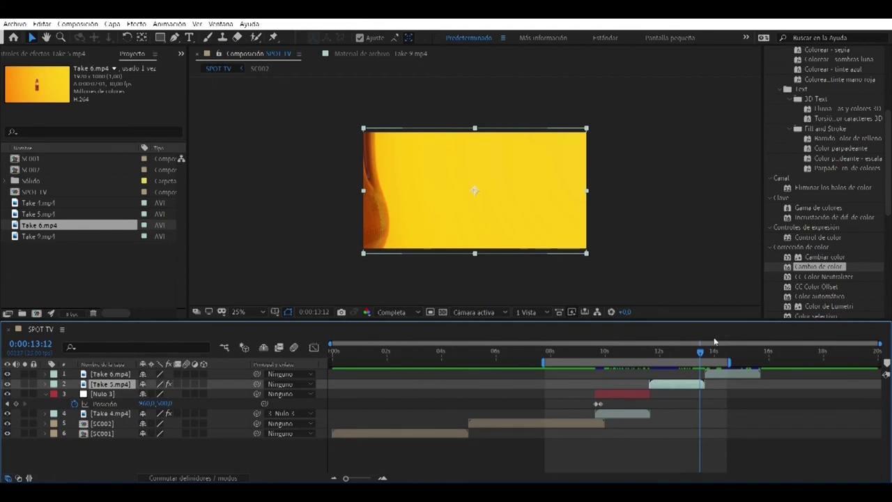
{"action": "left_click", "coordinate": [651, 346]}
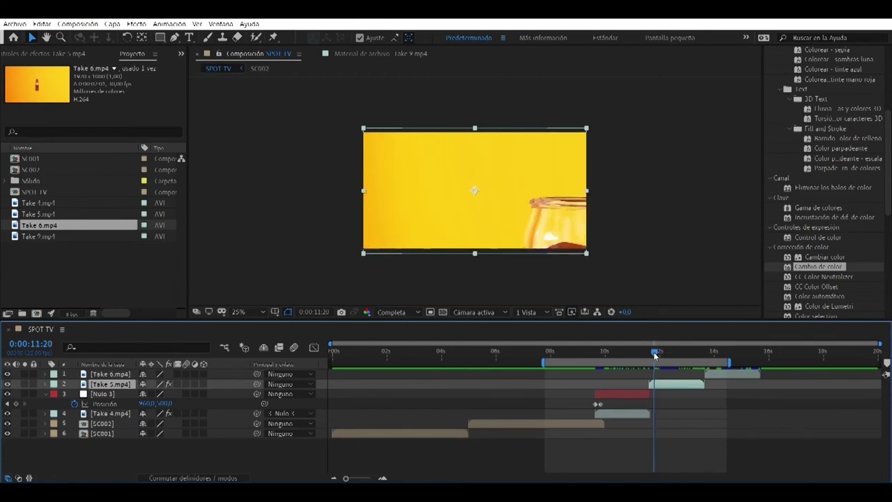
{"action": "left_click", "coordinate": [160, 38]}
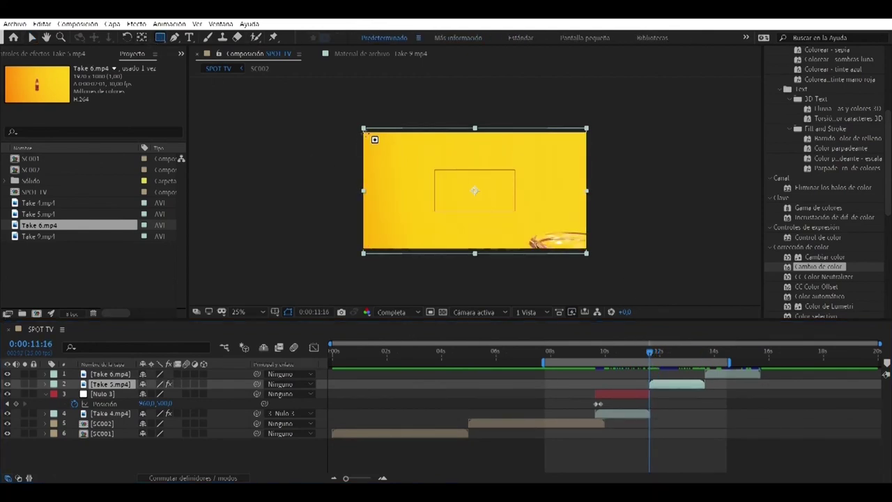
{"action": "left_click_drag", "start_coordinate": [363, 128], "coordinate": [591, 254]}
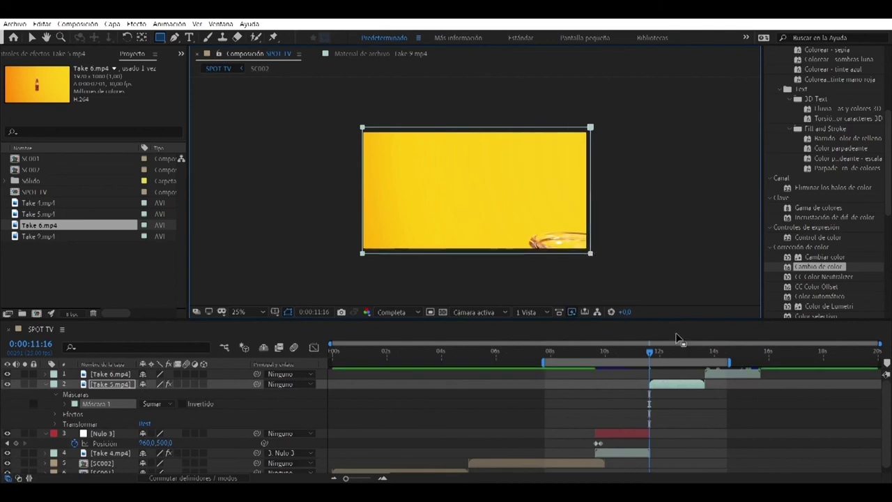
{"action": "left_click", "coordinate": [64, 404]}
{"action": "left_click", "coordinate": [84, 415]}
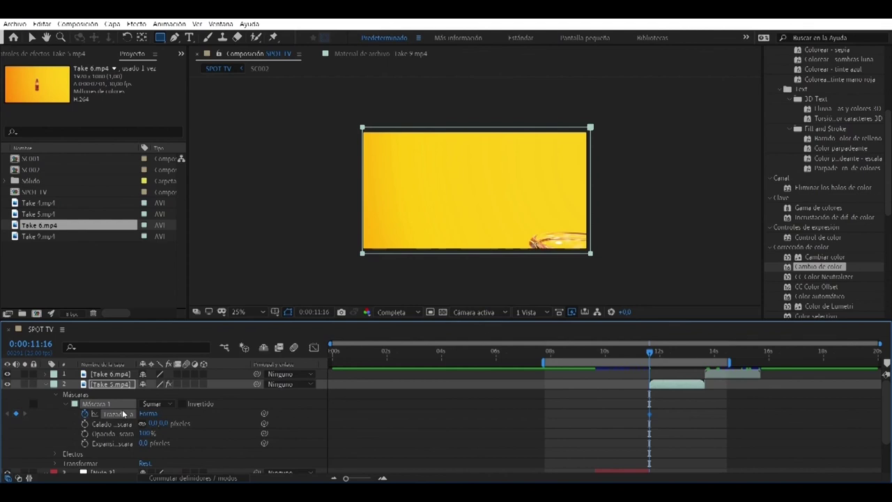
Step: Move the mask path keyframe to just before 0:00:13:12, where the mask is narrowed to about the left fifth of the frame
{"action": "left_click_drag", "start_coordinate": [652, 355], "coordinate": [698, 352]}
{"action": "left_click_drag", "start_coordinate": [651, 416], "coordinate": [699, 421]}
{"action": "left_click_drag", "start_coordinate": [699, 354], "coordinate": [700, 353]}
{"action": "left_click", "coordinate": [35, 39]}
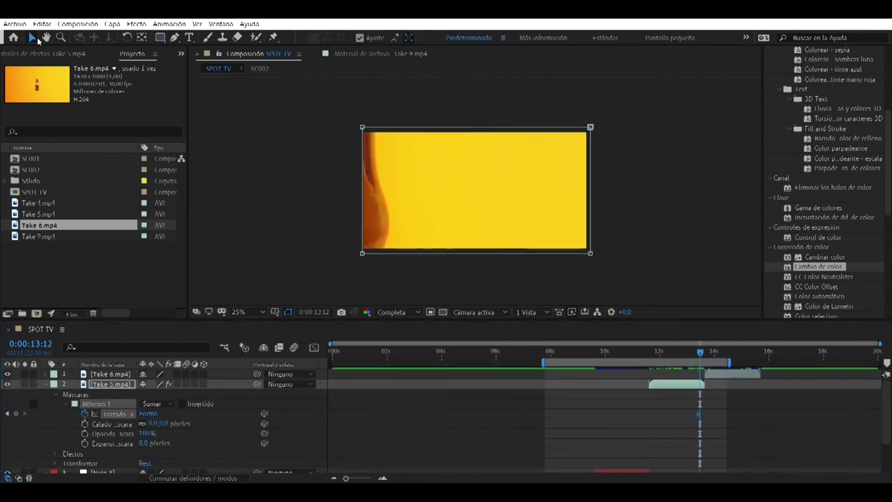
{"action": "left_click", "coordinate": [591, 128]}
{"action": "left_click_drag", "start_coordinate": [590, 256], "coordinate": [405, 254]}
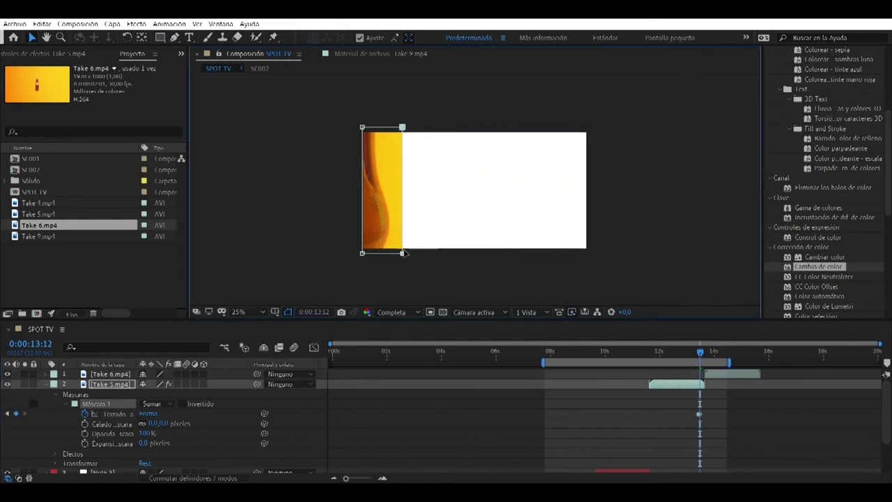
Step: Shift Take 6.mp4 to start at about 0:00:13:08 and place it below Take 5.mp4 in the layer order
{"action": "left_click_drag", "start_coordinate": [731, 377], "coordinate": [698, 354]}
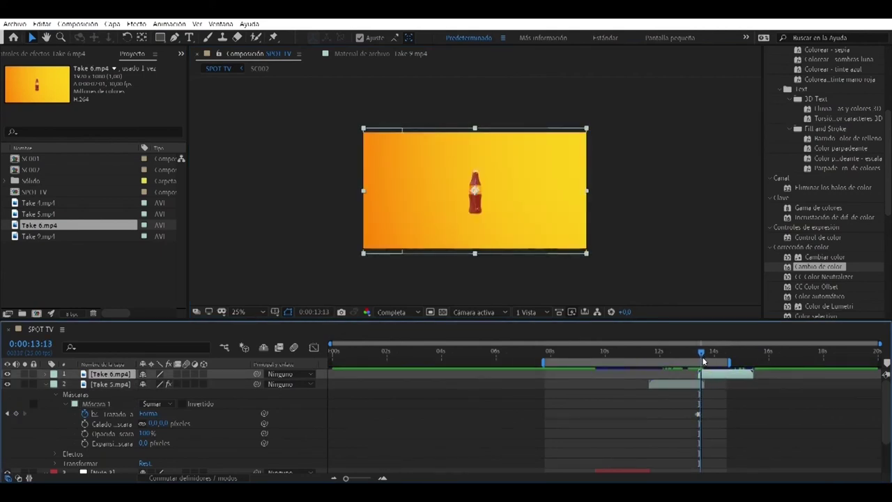
{"action": "left_click_drag", "start_coordinate": [715, 375], "coordinate": [697, 352]}
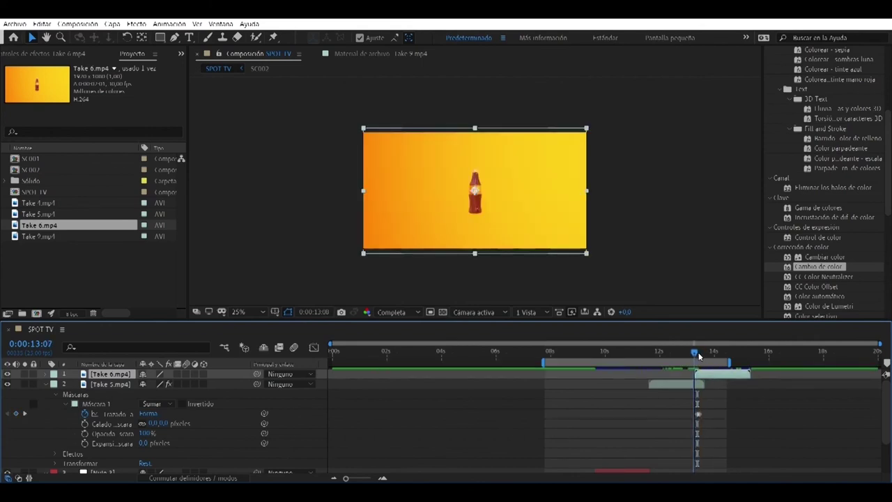
{"action": "left_click", "coordinate": [45, 384]}
{"action": "left_click_drag", "start_coordinate": [112, 375], "coordinate": [111, 389]}
{"action": "left_click_drag", "start_coordinate": [694, 354], "coordinate": [701, 358]}
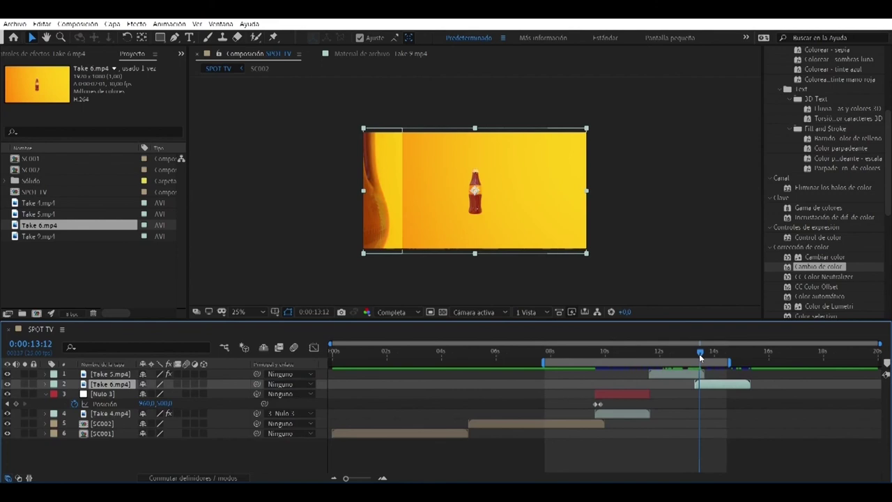
Step: Apply Cambio de color to Take 6.mp4 at 0:00:13:13, sampling its orange background as source and Take 5.mp4's yellow as target
{"action": "mouse_move", "coordinate": [701, 357]}
{"action": "left_mouse_down"}
{"action": "mouse_move", "coordinate": [693, 355]}
{"action": "mouse_move", "coordinate": [701, 358]}
{"action": "left_mouse_up"}
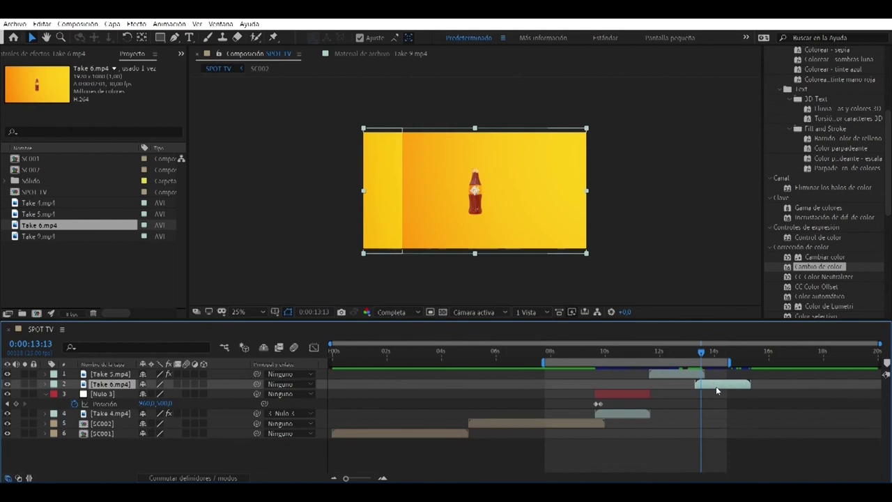
{"action": "double_click", "coordinate": [818, 267]}
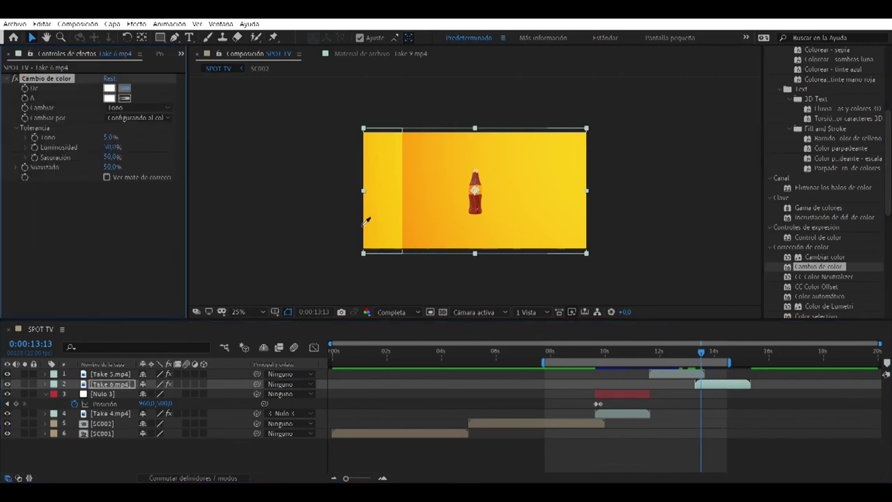
{"action": "left_click", "coordinate": [410, 240]}
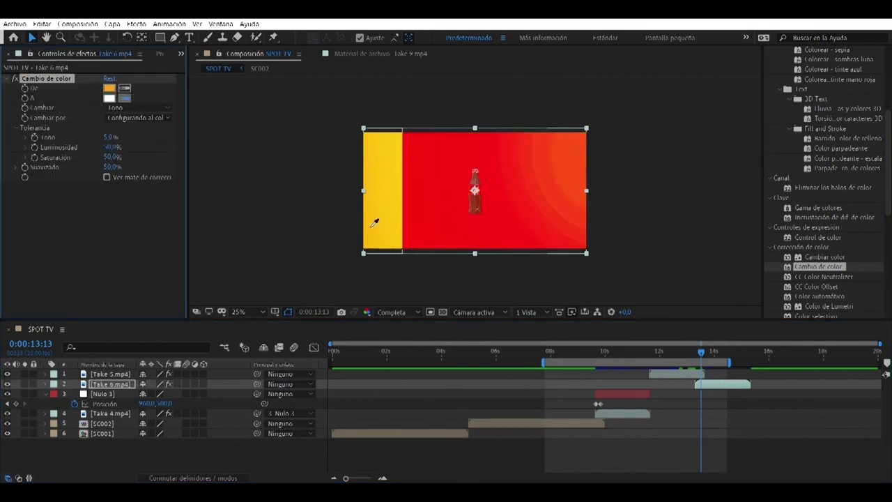
{"action": "left_click", "coordinate": [401, 221]}
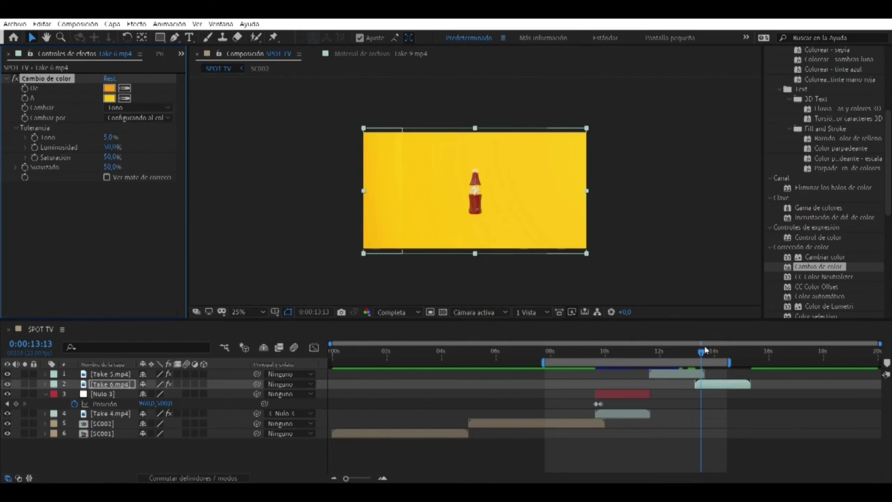
Step: Narrow Take 5.mp4's mask at 0:00:13:11 so its right edge sits just beyond the large bottle
{"action": "left_click", "coordinate": [699, 375]}
{"action": "left_click_drag", "start_coordinate": [701, 358], "coordinate": [699, 359]}
{"action": "left_click", "coordinate": [708, 385]}
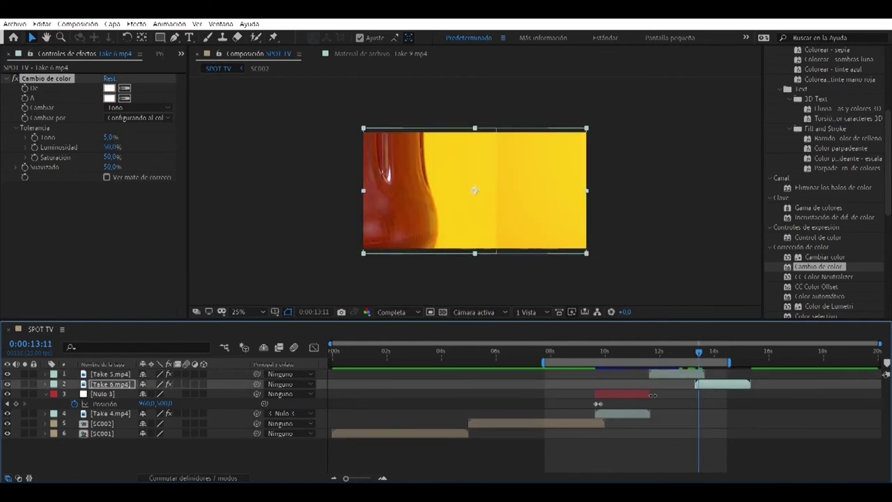
{"action": "left_click", "coordinate": [660, 375]}
{"action": "left_click", "coordinate": [497, 128]}
{"action": "left_click_drag", "start_coordinate": [496, 255], "coordinate": [443, 255]}
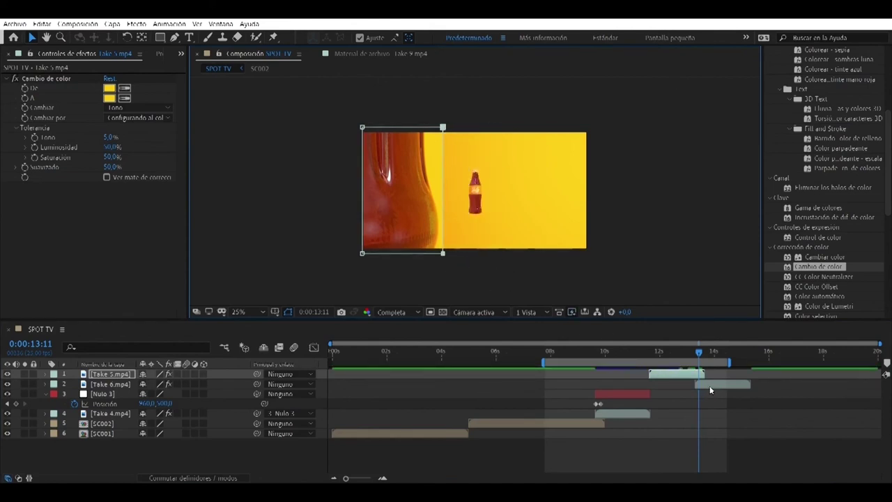
Step: Sample Take 6.mp4's orange background as the source colour and Take 5.mp4's yellow as the target colour at 0:00:13:11
{"action": "left_click", "coordinate": [710, 389]}
{"action": "left_click", "coordinate": [124, 88]}
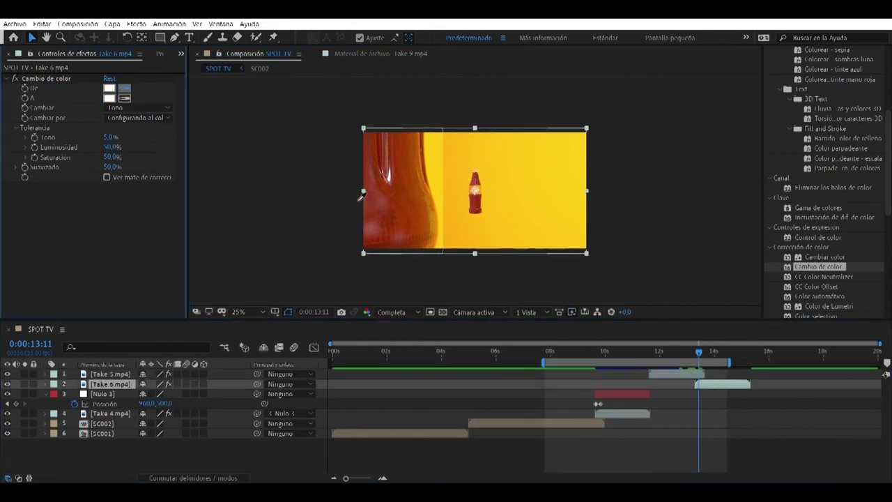
{"action": "left_click", "coordinate": [451, 231]}
{"action": "left_click", "coordinate": [431, 137]}
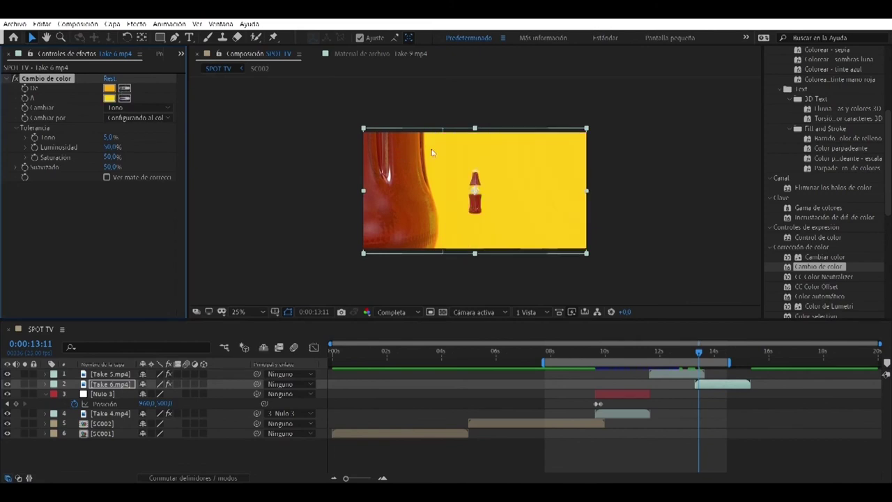
Step: Check the masked transition around 0:00:13:12 and trim Take 6.mp4 to end together with Take 5.mp4
{"action": "left_click", "coordinate": [703, 353]}
{"action": "left_click_drag", "start_coordinate": [704, 352], "coordinate": [700, 394]}
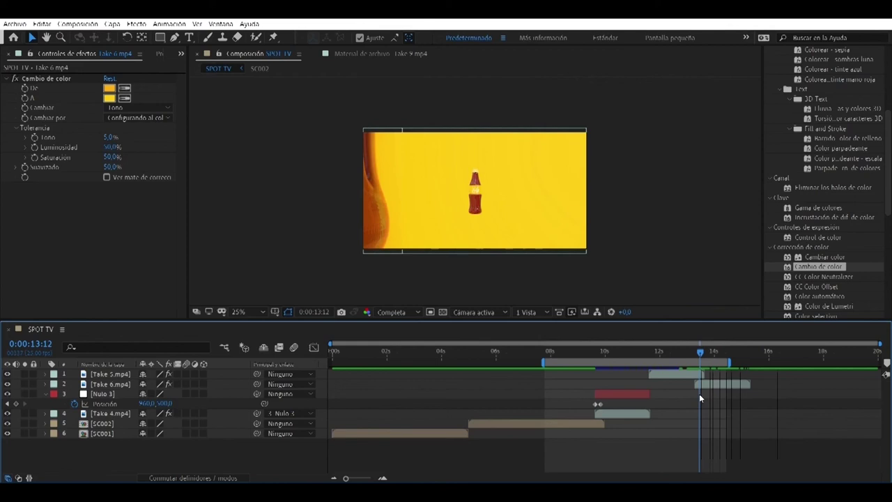
{"action": "left_click", "coordinate": [702, 384]}
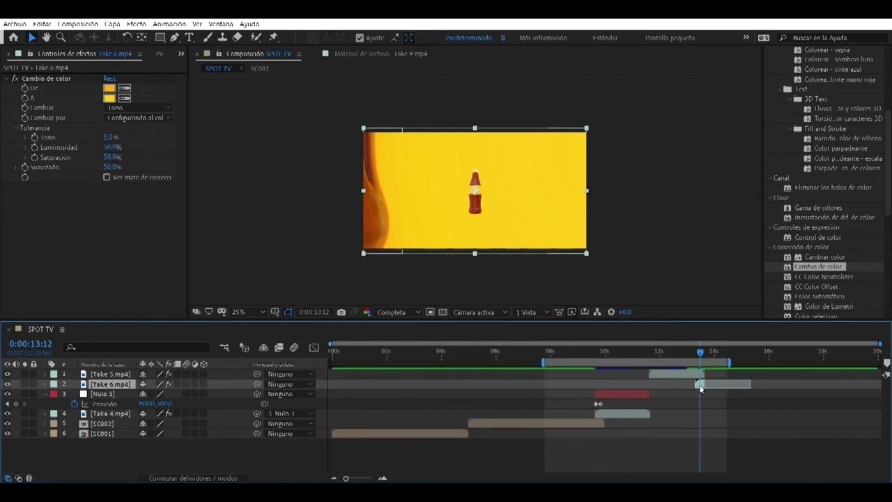
Step: Try duplicating Take 6.mp4, extending the copy to full length and removing its Cambio de color, and undo these changes
{"action": "key", "text": "ctrl+d"}
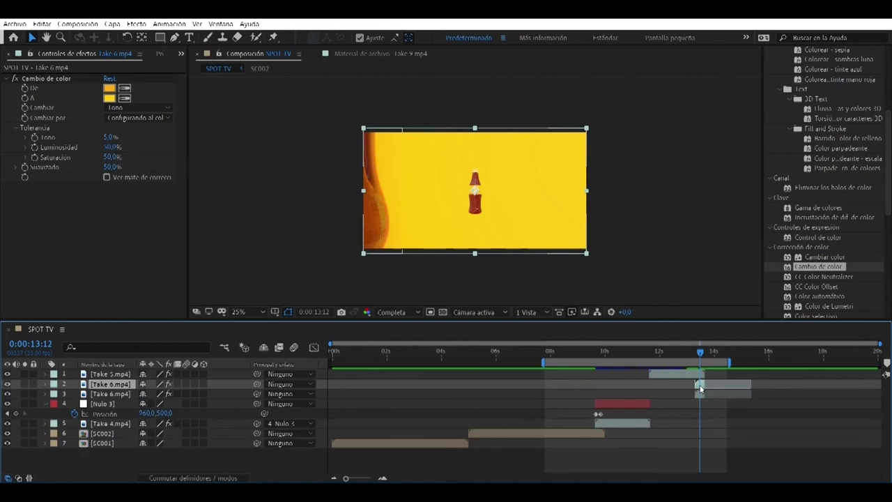
{"action": "left_click_drag", "start_coordinate": [706, 384], "coordinate": [755, 389]}
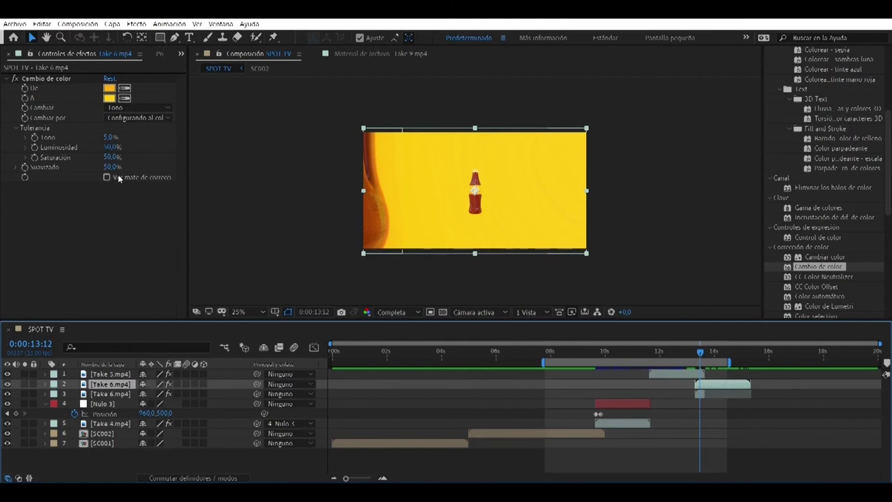
{"action": "left_click", "coordinate": [43, 80]}
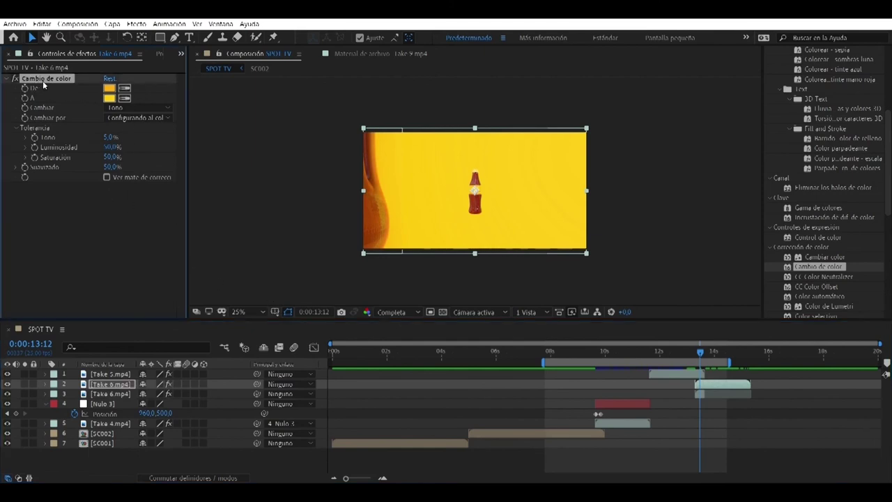
{"action": "key", "text": "Delete"}
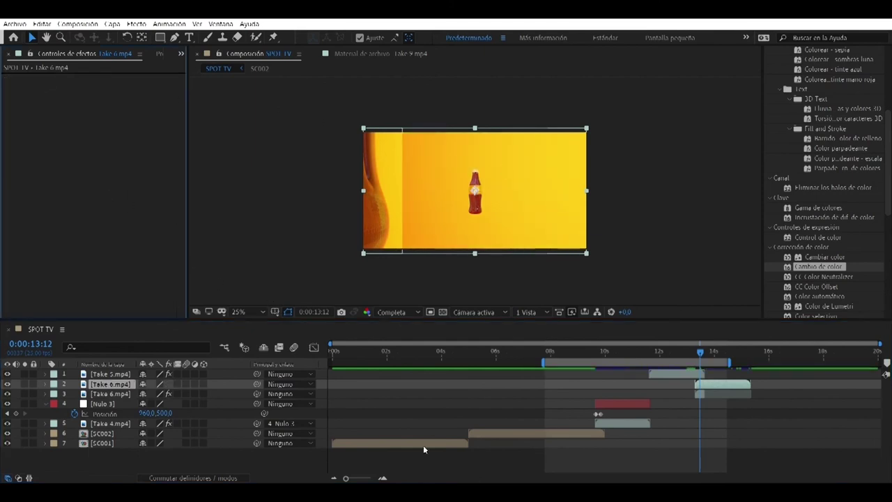
{"action": "left_click", "coordinate": [369, 478]}
{"action": "mouse_move", "coordinate": [604, 355]}
{"action": "left_mouse_down"}
{"action": "mouse_move", "coordinate": [580, 355]}
{"action": "mouse_move", "coordinate": [602, 361]}
{"action": "left_mouse_up"}
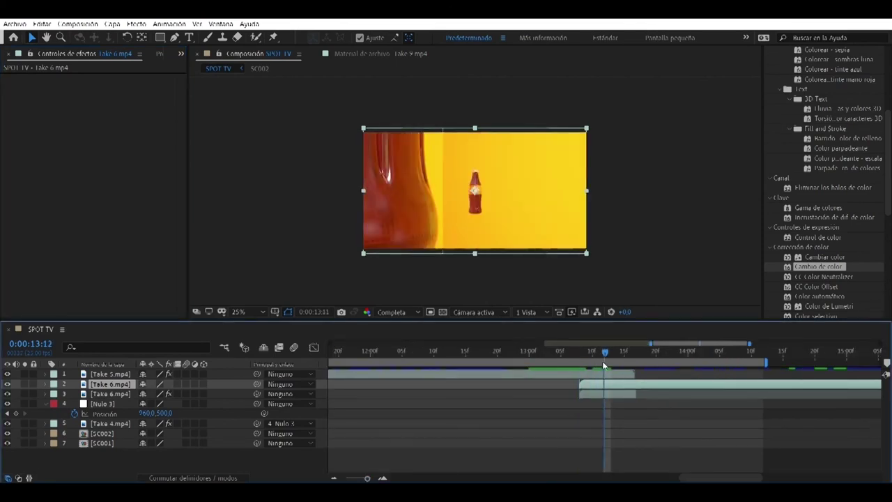
{"action": "key", "text": "ctrl+z"}
{"action": "key", "text": "ctrl+z"}
{"action": "key", "text": "ctrl+z"}
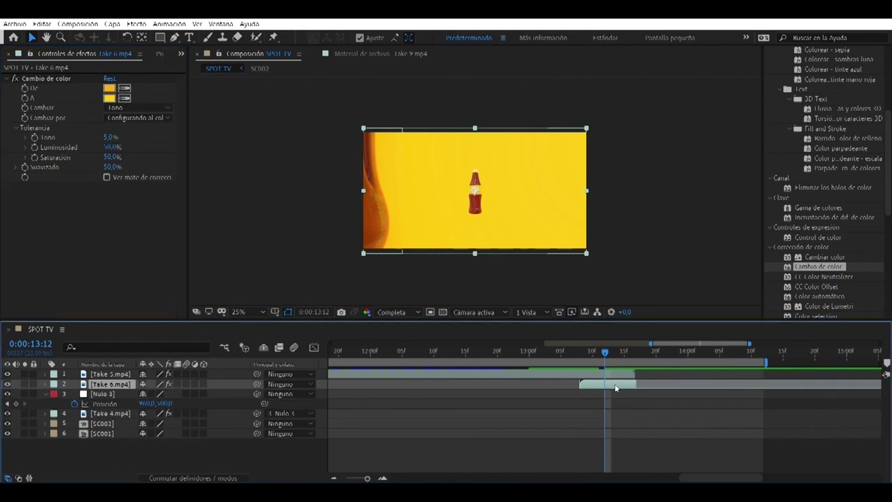
Step: Duplicate Take 6.mp4 and keyframe the upper copy's opacity from 0% at 0:00:13:08 to 100% at 0:00:13:17
{"action": "key", "text": "ctrl+d"}
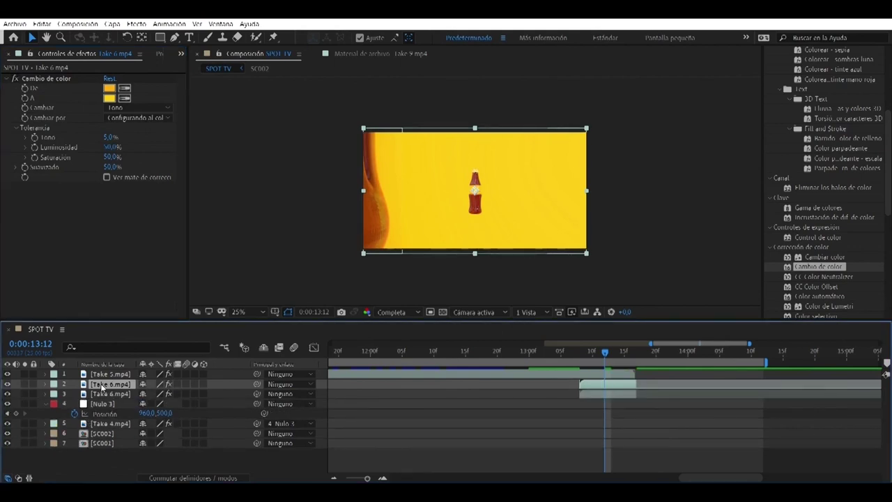
{"action": "right_click", "coordinate": [124, 458]}
{"action": "left_click", "coordinate": [104, 386]}
{"action": "key", "text": "t"}
{"action": "left_click", "coordinate": [74, 394]}
{"action": "left_click_drag", "start_coordinate": [603, 395], "coordinate": [584, 398]}
{"action": "left_click", "coordinate": [632, 356]}
{"action": "left_click_drag", "start_coordinate": [636, 358], "coordinate": [636, 358]}
{"action": "left_click", "coordinate": [16, 394]}
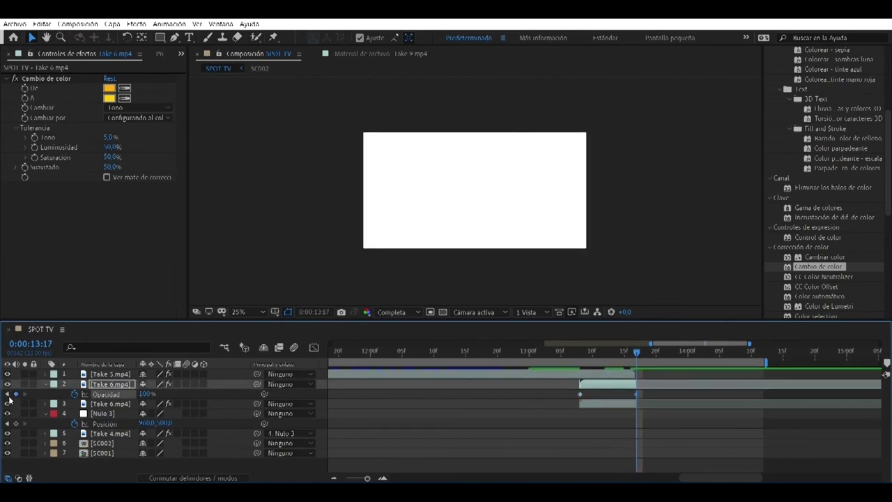
{"action": "left_click", "coordinate": [7, 394]}
{"action": "left_click_drag", "start_coordinate": [140, 394], "coordinate": [69, 394]}
Step: Extend the upper Take 6.mp4 copy to its full clip length and preview its opacity fade
{"action": "left_click", "coordinate": [661, 391]}
{"action": "scroll", "coordinate": [662, 391], "scroll_direction": "down", "scroll_amount": 6, "text": "shift"}
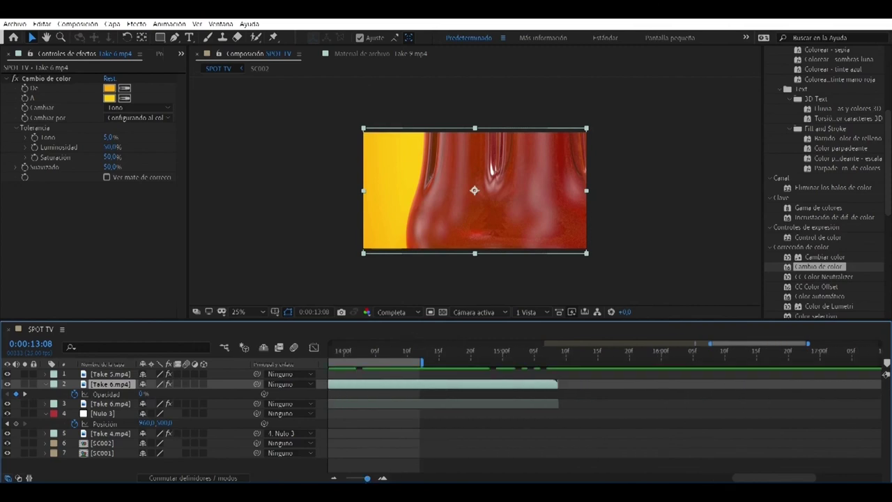
{"action": "scroll", "coordinate": [545, 362], "scroll_direction": "down", "scroll_amount": 2, "text": "alt"}
{"action": "key", "text": "space"}
{"action": "mouse_move", "coordinate": [614, 354]}
{"action": "left_mouse_down"}
{"action": "mouse_move", "coordinate": [631, 362]}
{"action": "mouse_move", "coordinate": [617, 354]}
{"action": "mouse_move", "coordinate": [620, 359]}
{"action": "left_mouse_up"}
Step: Remove Cambio de color from the upper Take 6.mp4 copy and delay its first opacity keyframe to 0:00:13:13
{"action": "left_click", "coordinate": [66, 78]}
{"action": "key", "text": "Delete"}
{"action": "left_click_drag", "start_coordinate": [613, 395], "coordinate": [620, 395]}
{"action": "left_click_drag", "start_coordinate": [624, 356], "coordinate": [626, 356]}
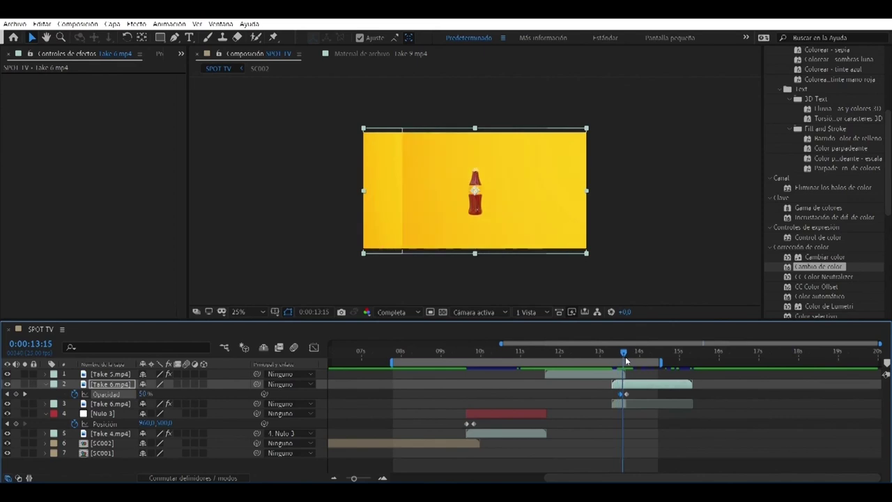
Step: Pull the right edge of Take 5.mp4's mask past the frame's left edge at 0:00:13:12
{"action": "left_click", "coordinate": [611, 374]}
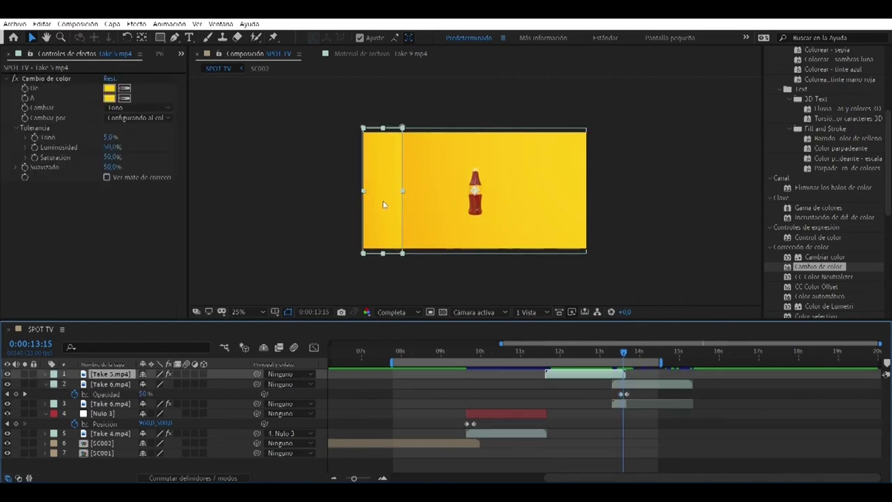
{"action": "left_click", "coordinate": [404, 208]}
{"action": "left_click", "coordinate": [49, 375]}
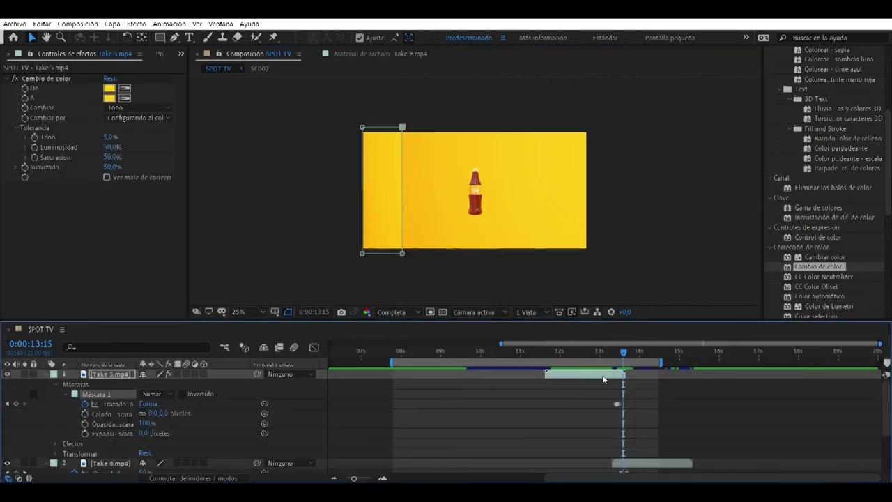
{"action": "left_click_drag", "start_coordinate": [353, 478], "coordinate": [372, 479]}
{"action": "left_click_drag", "start_coordinate": [471, 360], "coordinate": [517, 356]}
{"action": "left_click_drag", "start_coordinate": [402, 253], "coordinate": [341, 259], "text": "shift"}
Step: Move Take 5.mp4's off-frame mask path keyframe to 0:00:13:13 and preview the transition into Take 6.mp4
{"action": "left_click_drag", "start_coordinate": [518, 404], "coordinate": [568, 408]}
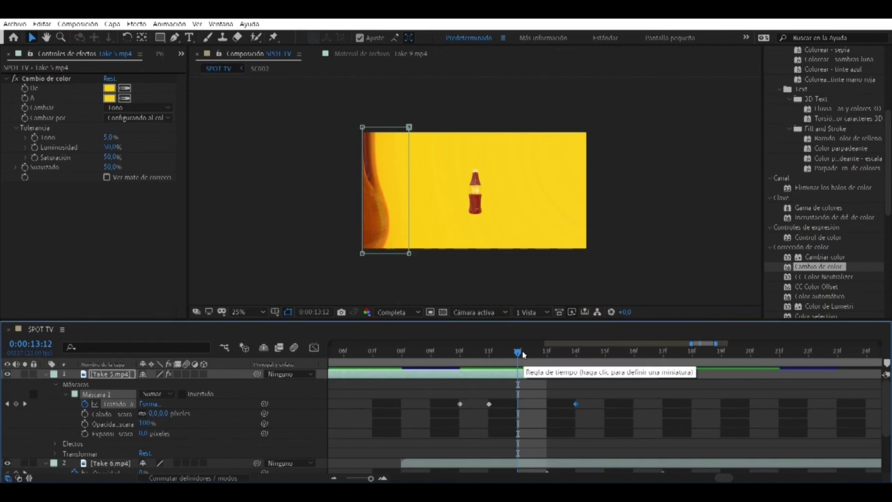
{"action": "left_click_drag", "start_coordinate": [522, 354], "coordinate": [548, 356]}
{"action": "left_click_drag", "start_coordinate": [576, 404], "coordinate": [551, 410]}
{"action": "left_click_drag", "start_coordinate": [546, 354], "coordinate": [564, 365]}
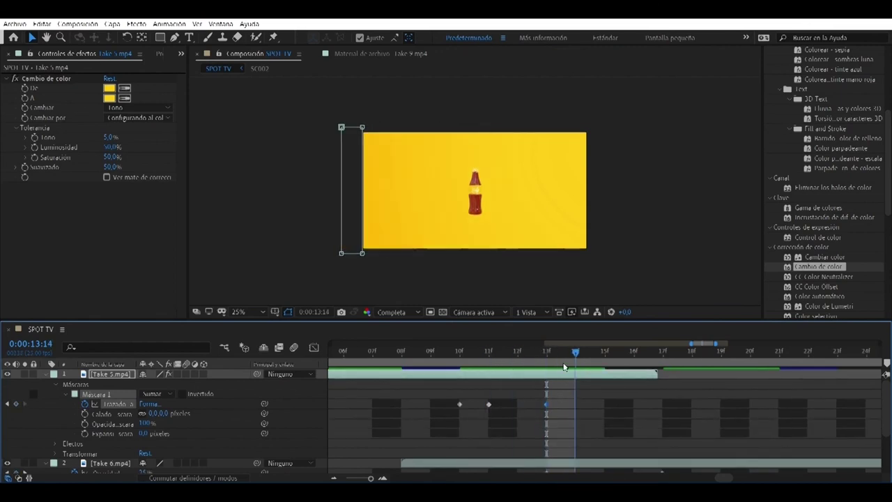
{"action": "scroll", "coordinate": [96, 378], "scroll_direction": "down", "scroll_amount": 1}
{"action": "scroll", "coordinate": [95, 378], "scroll_direction": "up", "scroll_amount": 1}
{"action": "left_click", "coordinate": [46, 374]}
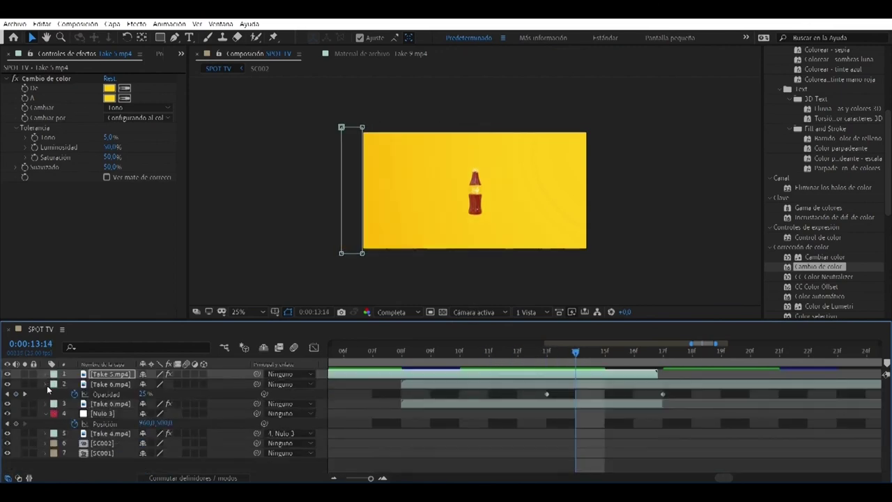
{"action": "left_click_drag", "start_coordinate": [355, 479], "coordinate": [345, 479]}
{"action": "left_click_drag", "start_coordinate": [702, 358], "coordinate": [547, 359]}
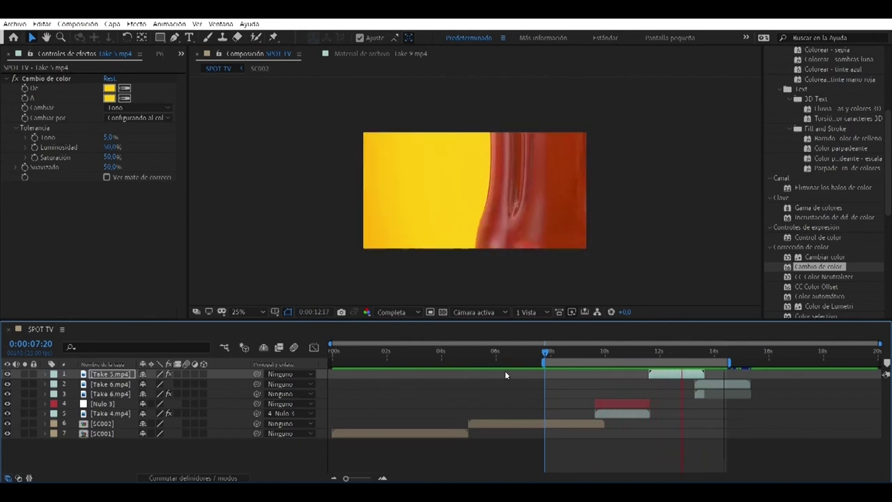
{"action": "key", "text": "space"}
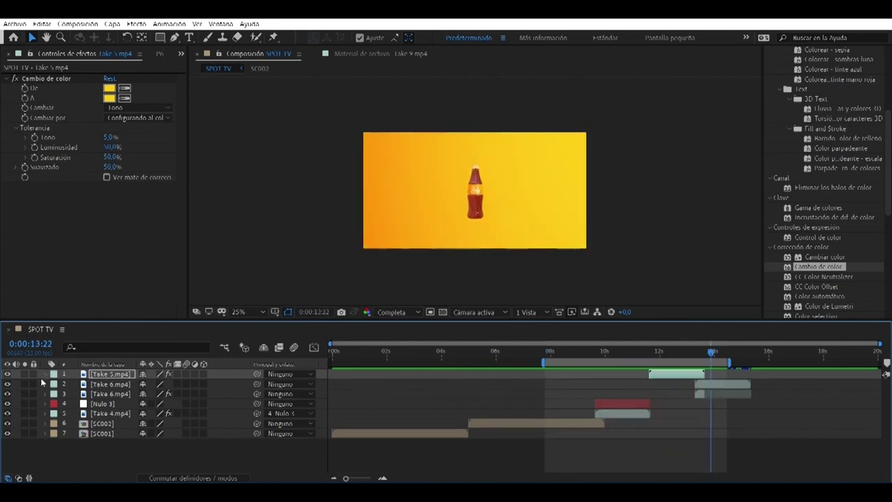
Step: Shift the upper Take 6.mp4 copy's opacity keyframes to 0:00:13:15 and 0:00:13:22, and extend the work area to the composition's end
{"action": "left_click", "coordinate": [44, 374]}
{"action": "left_click", "coordinate": [44, 374]}
{"action": "left_click", "coordinate": [44, 385]}
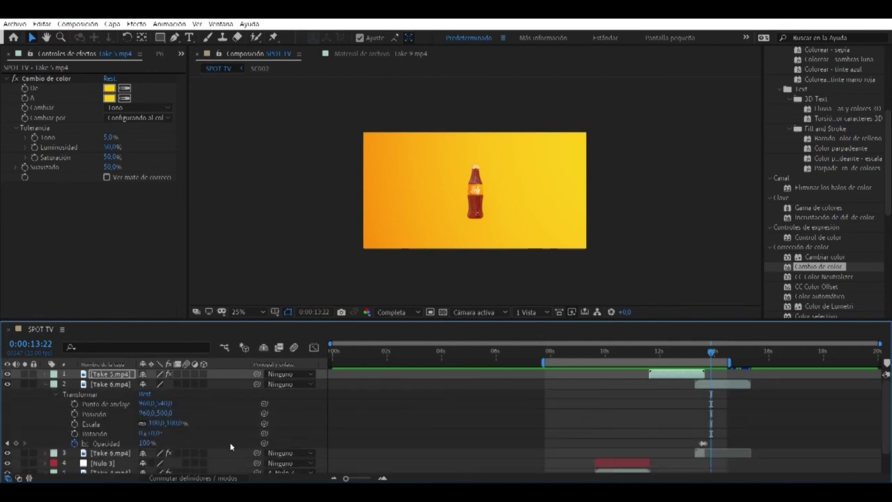
{"action": "left_click", "coordinate": [362, 480]}
{"action": "left_click_drag", "start_coordinate": [361, 480], "coordinate": [368, 480]}
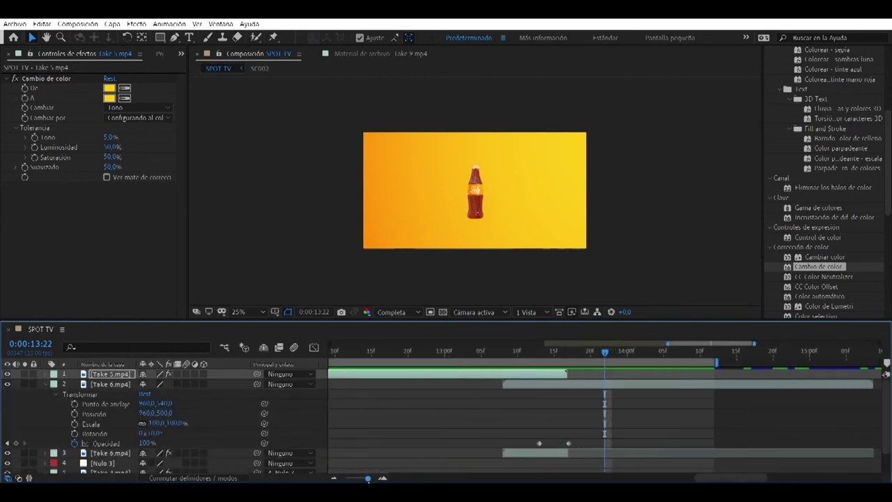
{"action": "left_click_drag", "start_coordinate": [567, 453], "coordinate": [605, 445]}
{"action": "left_click_drag", "start_coordinate": [539, 444], "coordinate": [555, 444]}
{"action": "left_click_drag", "start_coordinate": [530, 352], "coordinate": [717, 406]}
{"action": "left_click_drag", "start_coordinate": [367, 478], "coordinate": [362, 478]}
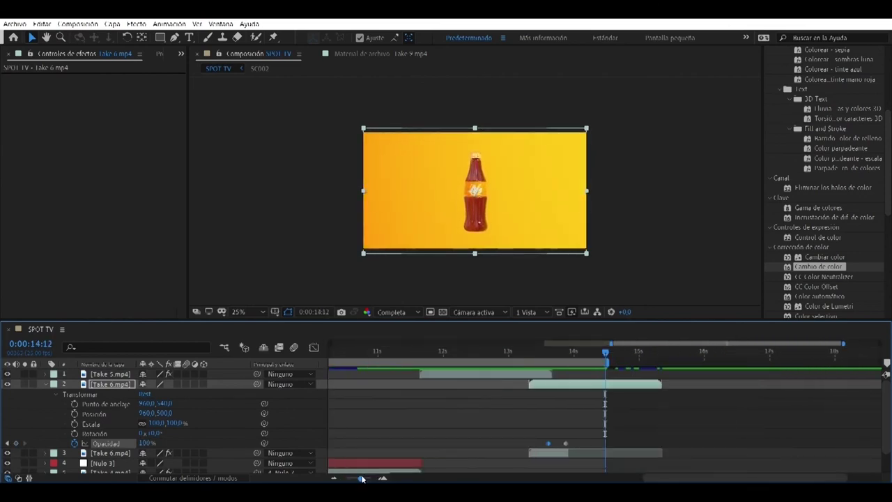
{"action": "left_click_drag", "start_coordinate": [608, 362], "coordinate": [885, 362]}
Step: Try freezing a duplicate of the upper Take 6.mp4 copy at 0:00:14:22 with a position keyframe, and delete that duplicate
{"action": "left_click_drag", "start_coordinate": [519, 353], "coordinate": [544, 382]}
{"action": "key", "text": "ctrl+d"}
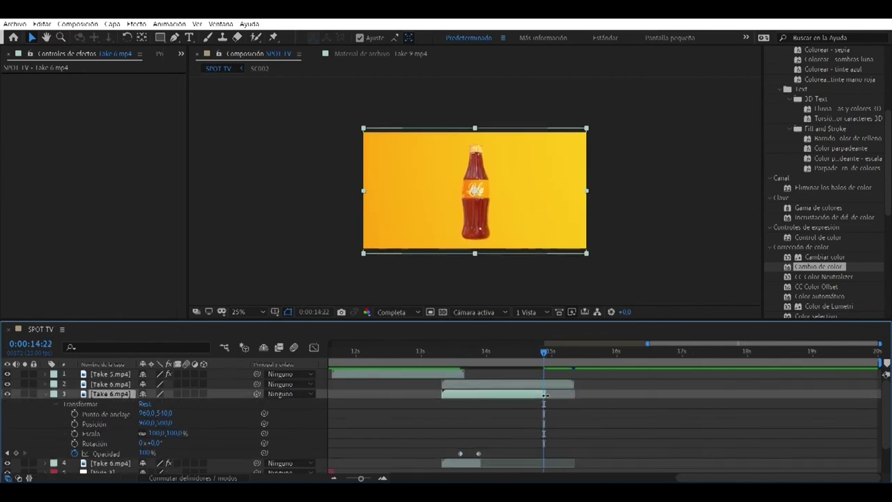
{"action": "right_click", "coordinate": [546, 385]}
{"action": "mouse_move", "coordinate": [618, 144]}
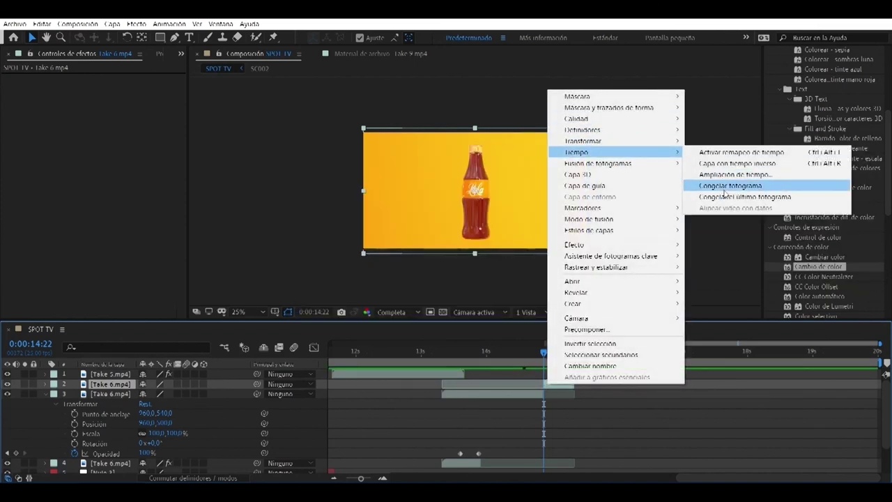
{"action": "left_click", "coordinate": [711, 187]}
{"action": "left_click_drag", "start_coordinate": [613, 387], "coordinate": [673, 385]}
{"action": "mouse_move", "coordinate": [545, 349]}
{"action": "left_mouse_down"}
{"action": "mouse_move", "coordinate": [566, 364]}
{"action": "mouse_move", "coordinate": [548, 368]}
{"action": "mouse_move", "coordinate": [575, 350]}
{"action": "mouse_move", "coordinate": [551, 352]}
{"action": "left_mouse_up"}
{"action": "key", "text": "alt+shift+p"}
{"action": "left_click", "coordinate": [549, 403]}
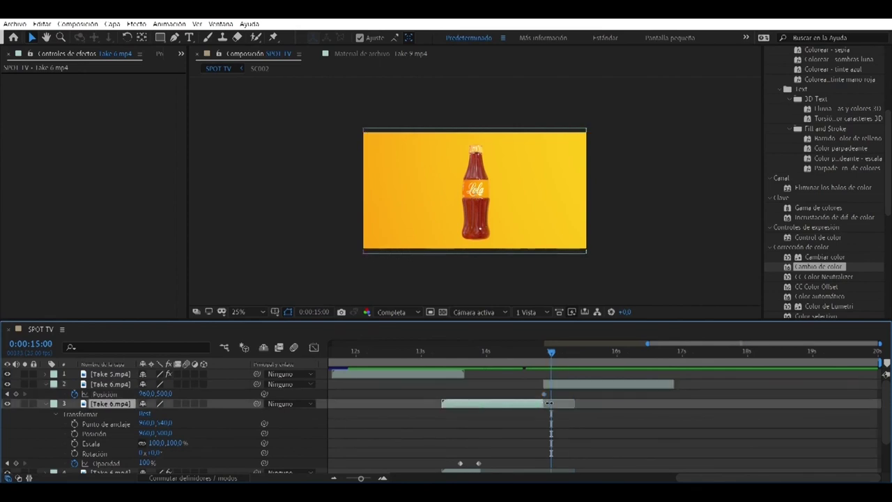
{"action": "left_click", "coordinate": [547, 385]}
{"action": "left_click_drag", "start_coordinate": [550, 353], "coordinate": [575, 384]}
{"action": "key", "text": "Delete"}
Step: Trim the upper Take 6.mp4 copy to end at 0:00:15:00 and continue it with a duplicate frozen from that frame
{"action": "left_click", "coordinate": [547, 384]}
{"action": "key", "text": "ctrl+d"}
{"action": "left_click_drag", "start_coordinate": [442, 385], "coordinate": [552, 390]}
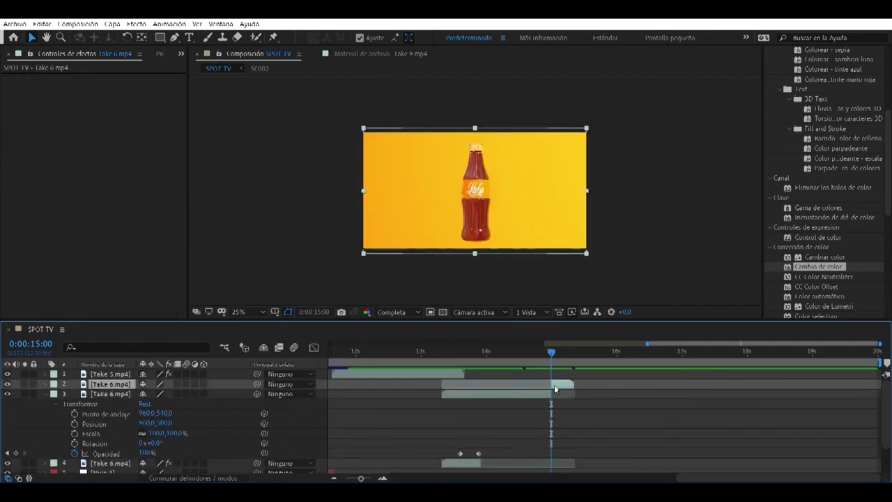
{"action": "right_click", "coordinate": [556, 388]}
{"action": "mouse_move", "coordinate": [614, 151]}
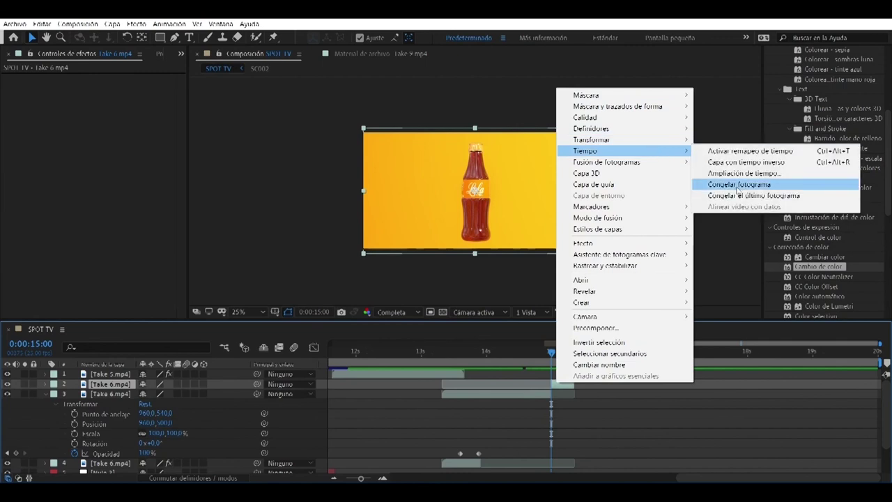
{"action": "left_click", "coordinate": [738, 185]}
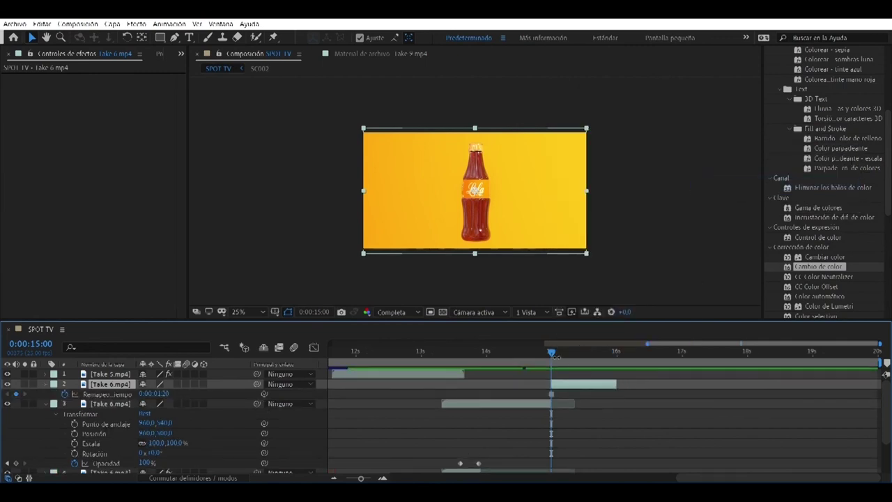
Step: Keyframe the frozen copy's position from 960,500 at 0:00:15:13 to 512,500 at 0:00:16:00
{"action": "key", "text": "p"}
{"action": "left_click_drag", "start_coordinate": [553, 357], "coordinate": [577, 377]}
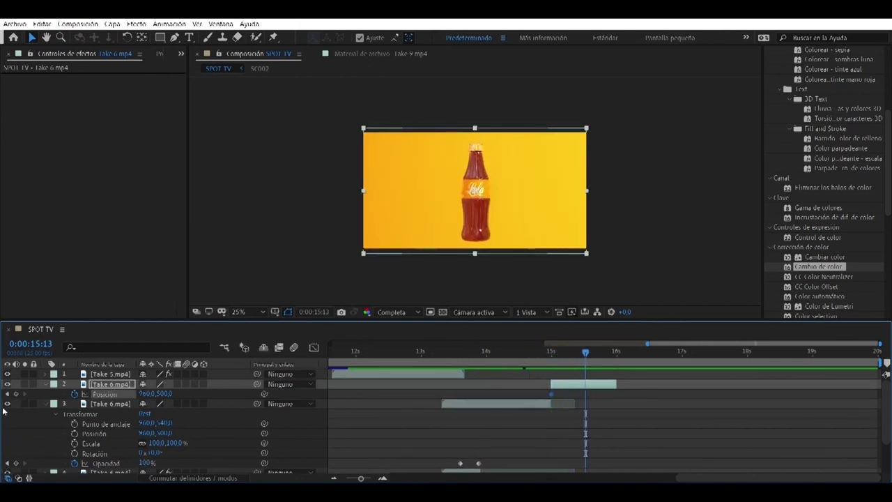
{"action": "left_click_drag", "start_coordinate": [552, 394], "coordinate": [619, 381]}
{"action": "left_click", "coordinate": [616, 352]}
{"action": "left_click_drag", "start_coordinate": [514, 231], "coordinate": [482, 244]}
Step: Ease both position keyframes, shaping the speed curve into a fast start and a long slowdown, and preview the move
{"action": "left_click_drag", "start_coordinate": [628, 409], "coordinate": [539, 390]}
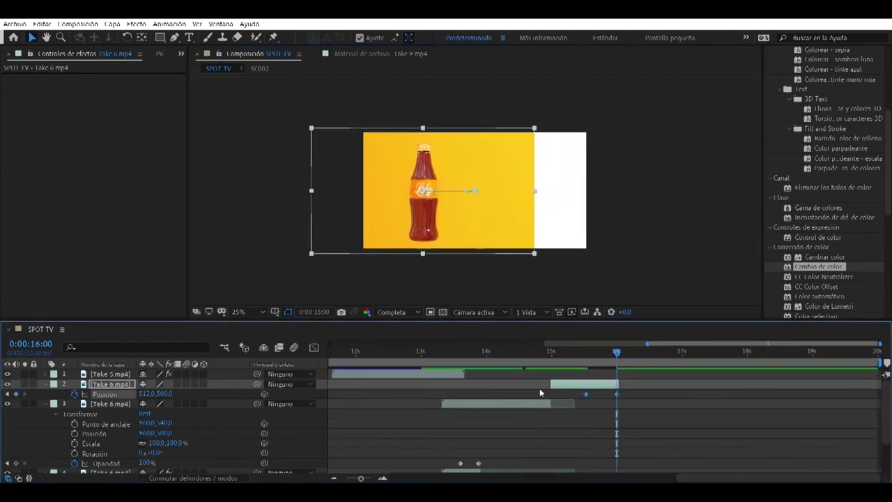
{"action": "left_click", "coordinate": [314, 346]}
{"action": "left_click_drag", "start_coordinate": [638, 419], "coordinate": [561, 378]}
{"action": "left_click", "coordinate": [707, 466]}
{"action": "left_click_drag", "start_coordinate": [606, 446], "coordinate": [588, 446]}
{"action": "key", "text": "space"}
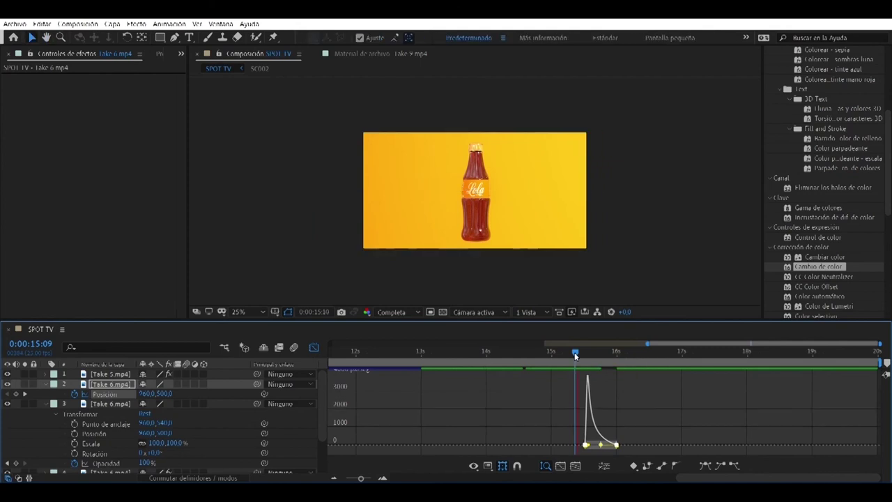
Step: Delay the frozen copy's final position keyframe to about 0:00:16:09, sharpen the initial speed peak and preview the slide
{"action": "left_click_drag", "start_coordinate": [618, 445], "coordinate": [643, 451]}
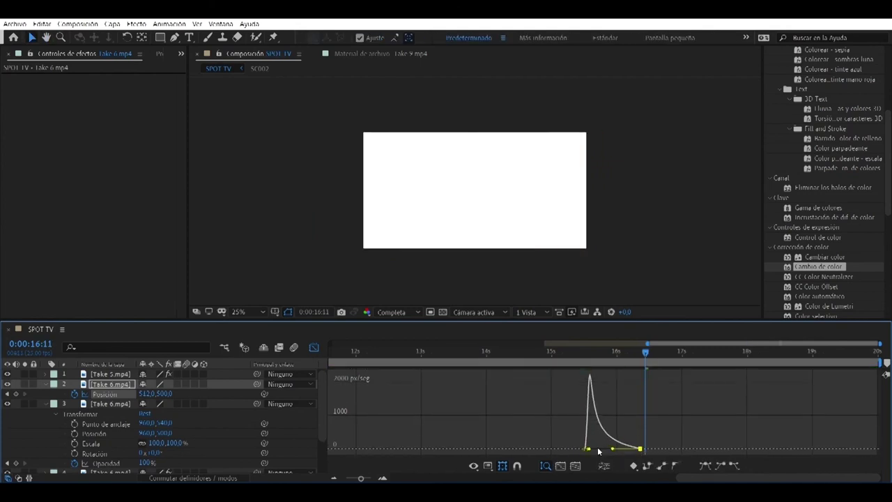
{"action": "left_click", "coordinate": [565, 352]}
{"action": "key", "text": "space"}
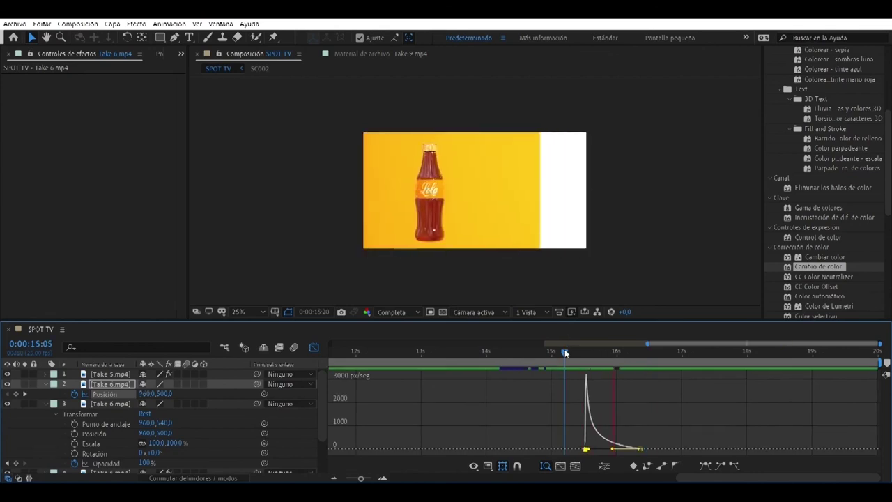
{"action": "left_click", "coordinate": [315, 348]}
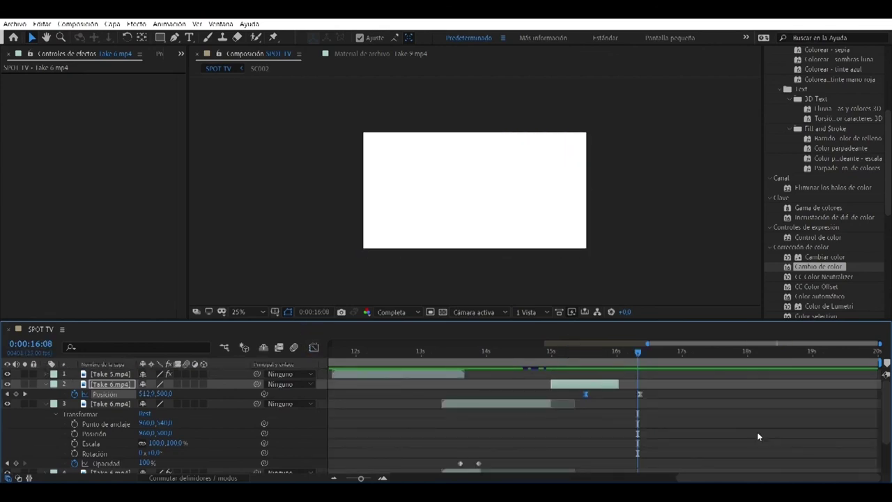
Step: Add a 1920 × 1000 px solid coloured with Take 6.mp4's background yellow and place it directly below Take 4.mp4
{"action": "scroll", "coordinate": [50, 411], "scroll_direction": "down", "scroll_amount": 1}
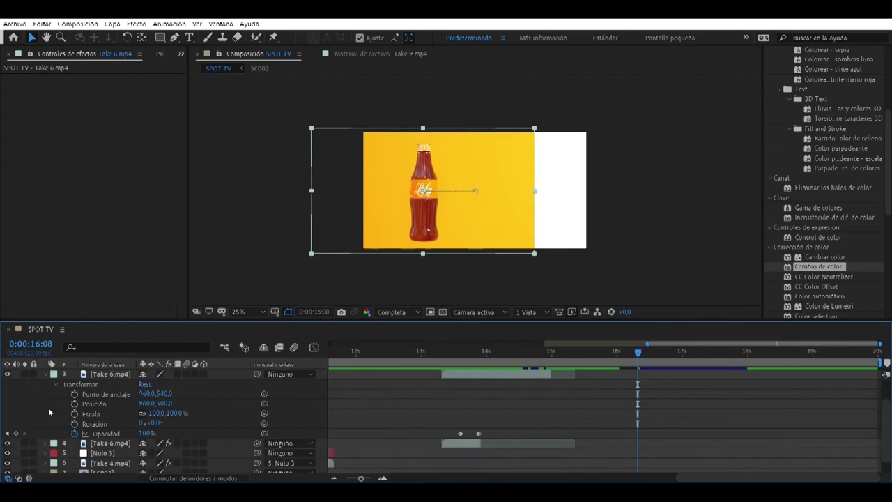
{"action": "scroll", "coordinate": [50, 409], "scroll_direction": "up", "scroll_amount": 1}
{"action": "left_click", "coordinate": [47, 404]}
{"action": "left_click", "coordinate": [47, 385]}
{"action": "left_click", "coordinate": [136, 456]}
{"action": "right_click", "coordinate": [137, 458]}
{"action": "mouse_move", "coordinate": [218, 347]}
{"action": "left_click", "coordinate": [336, 367]}
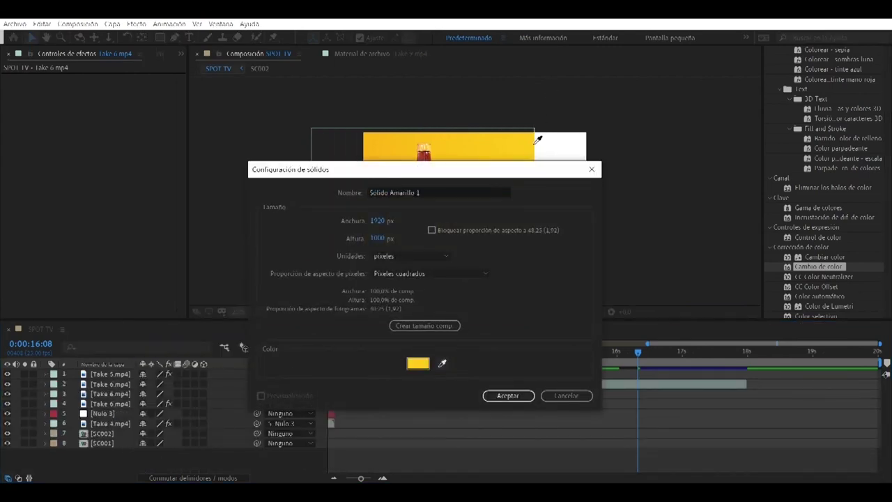
{"action": "left_click", "coordinate": [509, 396]}
{"action": "left_click_drag", "start_coordinate": [124, 377], "coordinate": [135, 439]}
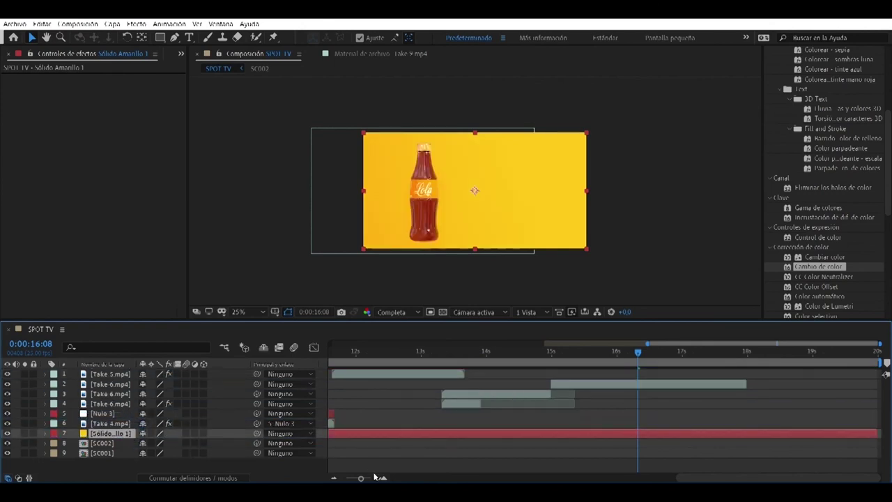
Step: Trim the yellow solid to start at 0:00:15:00 and extend the frozen Take 6.mp4 copy to the composition's end
{"action": "left_click_drag", "start_coordinate": [360, 478], "coordinate": [319, 480]}
{"action": "left_click_drag", "start_coordinate": [332, 434], "coordinate": [737, 435]}
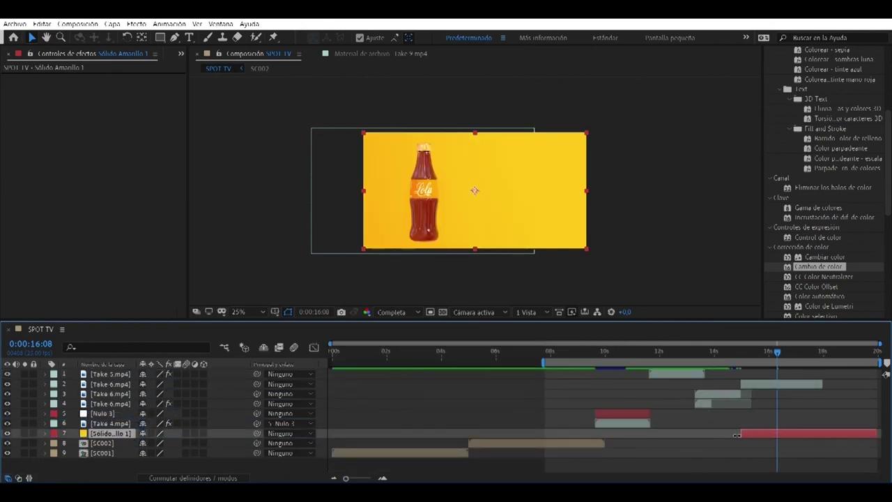
{"action": "left_click_drag", "start_coordinate": [777, 352], "coordinate": [882, 393]}
{"action": "mouse_move", "coordinate": [782, 354]}
{"action": "left_mouse_down"}
{"action": "mouse_move", "coordinate": [773, 353]}
{"action": "mouse_move", "coordinate": [796, 357]}
{"action": "left_mouse_up"}
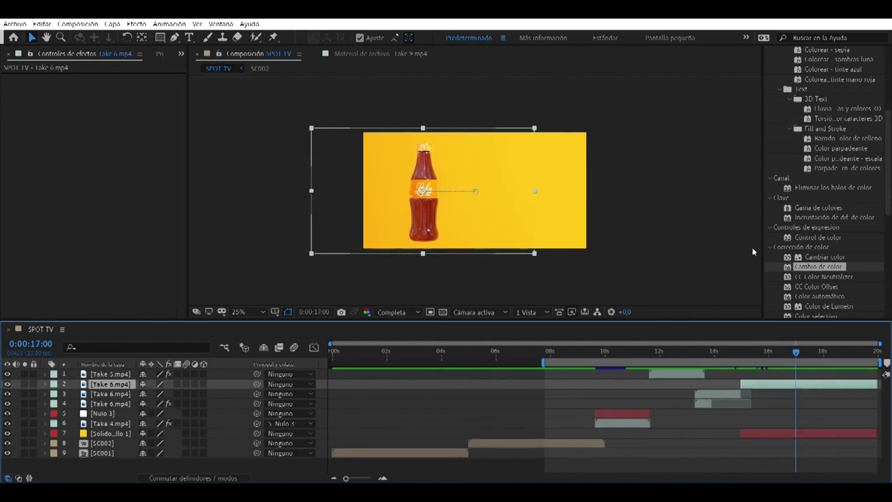
Step: Collapse the effect categories, clear the "color" effects search and close the effects list
{"action": "scroll", "coordinate": [770, 123], "scroll_direction": "up", "scroll_amount": 5}
{"action": "left_click", "coordinate": [772, 107]}
{"action": "left_click", "coordinate": [772, 118]}
{"action": "left_click", "coordinate": [772, 127]}
{"action": "left_click", "coordinate": [772, 137]}
{"action": "left_click", "coordinate": [771, 146]}
{"action": "left_click", "coordinate": [772, 158]}
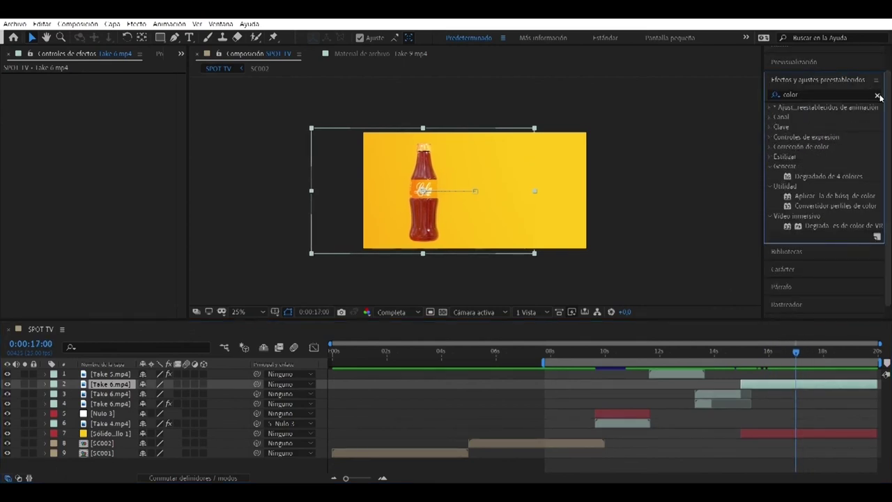
{"action": "left_click", "coordinate": [878, 96]}
{"action": "left_click", "coordinate": [829, 81]}
Step: Add the text "¿A qué esperas?" beside the bottle and colour it white
{"action": "right_click", "coordinate": [120, 456]}
{"action": "right_click", "coordinate": [124, 465]}
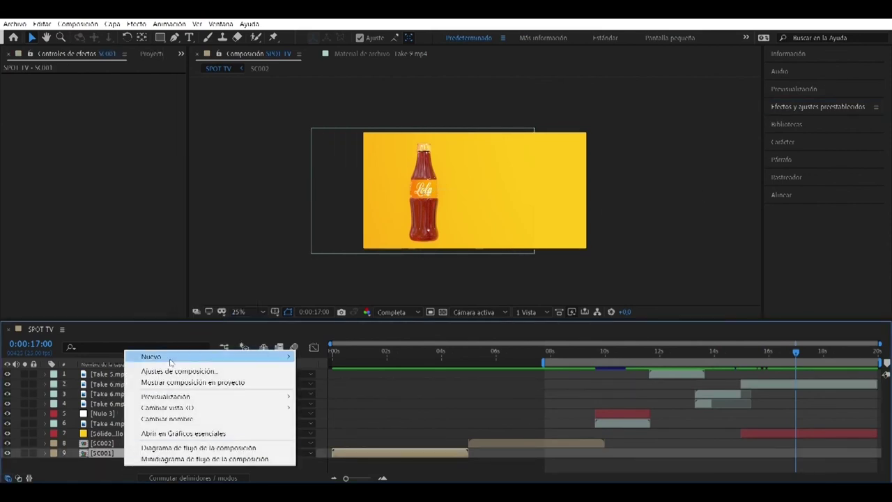
{"action": "mouse_move", "coordinate": [170, 360]}
{"action": "left_click", "coordinate": [319, 366]}
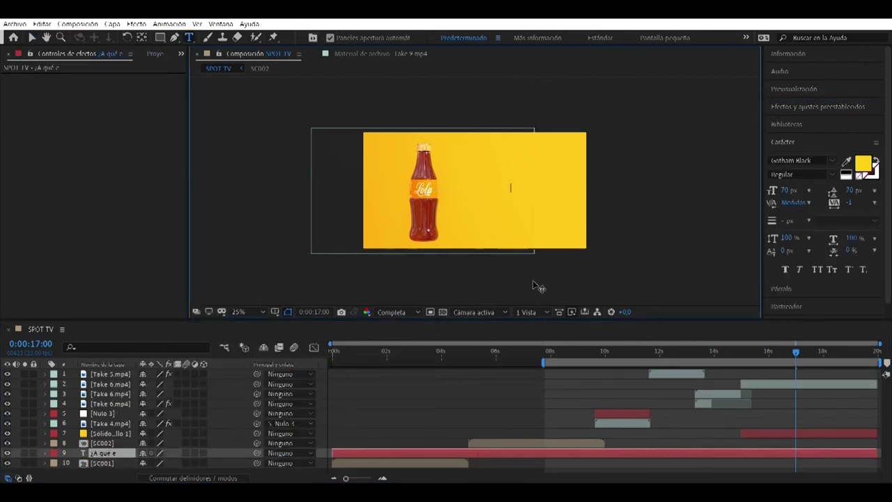
{"action": "key", "text": "ctrl+a"}
{"action": "left_click", "coordinate": [847, 177]}
{"action": "double_click", "coordinate": [527, 187]}
Step: Move the "¿A qué esperas?" text layer to the top of the stack and trim it to start at 0:00:17:00
{"action": "left_click_drag", "start_coordinate": [111, 454], "coordinate": [111, 375]}
{"action": "left_click_drag", "start_coordinate": [333, 376], "coordinate": [797, 387]}
{"action": "left_click", "coordinate": [494, 190]}
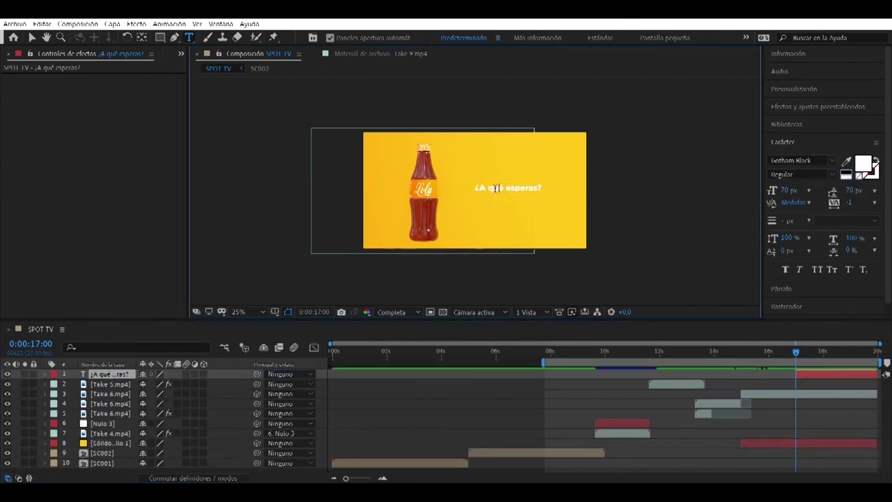
Step: Replace the text beside the bottle with "Atrévete a probarnos" split over two lines and enlarge it to 154 px
{"action": "type", "text": "A"}
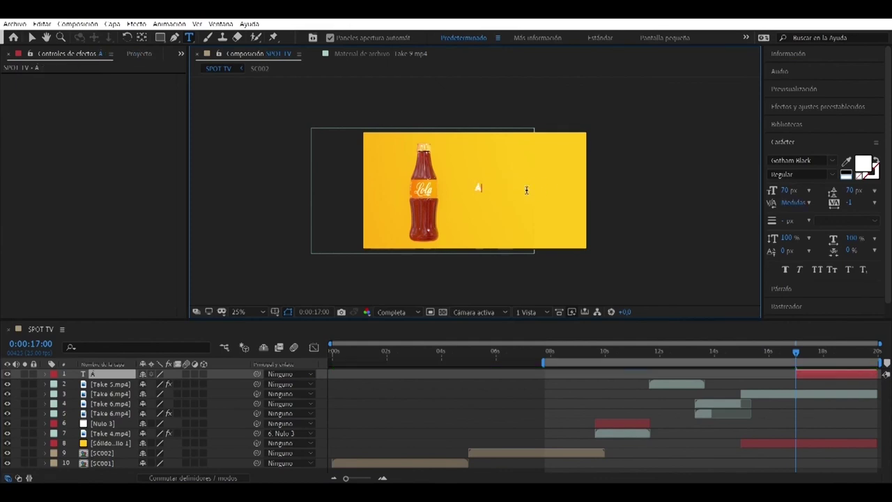
{"action": "type", "text": "trévete a probarnos"}
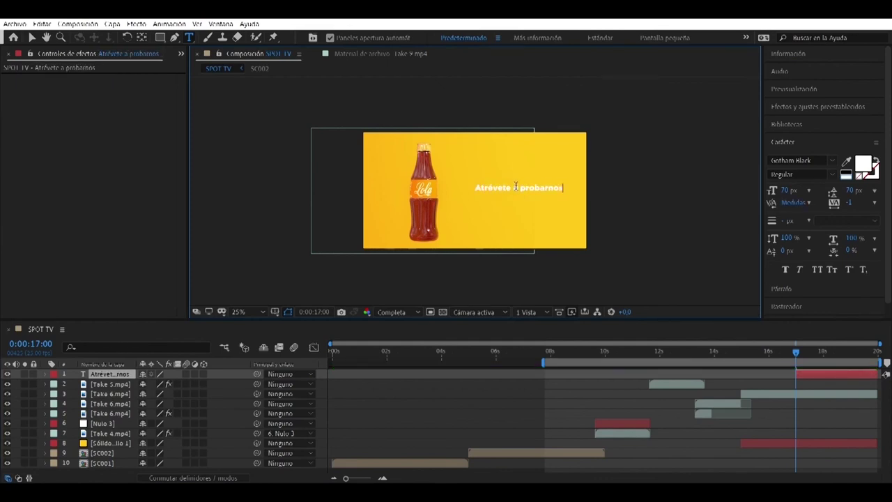
{"action": "key", "text": "Return"}
{"action": "key", "text": "BackSpace"}
{"action": "key", "text": "ctrl+a"}
{"action": "left_click_drag", "start_coordinate": [784, 193], "coordinate": [864, 195]}
{"action": "left_click", "coordinate": [32, 38]}
{"action": "left_click_drag", "start_coordinate": [561, 207], "coordinate": [544, 207]}
{"action": "double_click", "coordinate": [544, 207]}
Step: Add opening and closing exclamation marks to make "¡Atrévete a probarnos!" and set the text's tracking to 0
{"action": "left_click", "coordinate": [460, 184]}
{"action": "type", "text": "¡"}
{"action": "key", "text": "Down"}
{"action": "key", "text": "End"}
{"action": "left_click_drag", "start_coordinate": [463, 185], "coordinate": [579, 209]}
{"action": "left_click", "coordinate": [849, 203]}
{"action": "type", "text": "0"}
{"action": "key", "text": "Return"}
{"action": "left_click", "coordinate": [33, 38]}
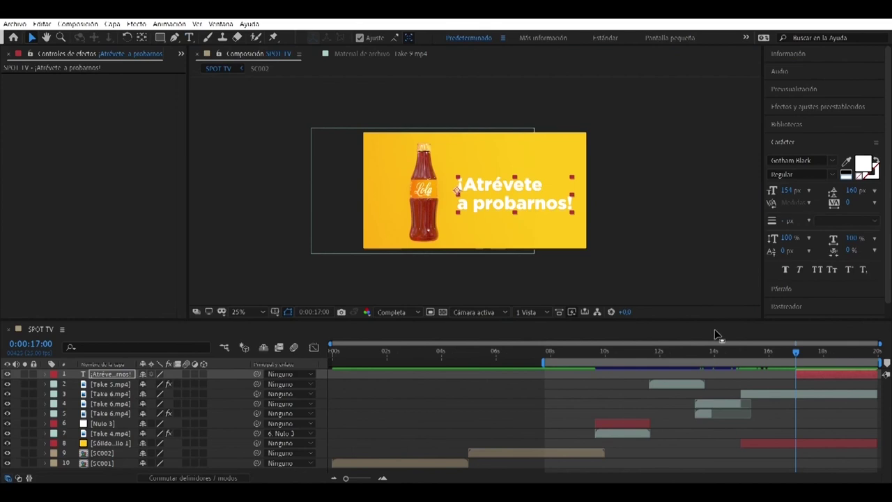
Step: Centre the "¡Atrévete a probarnos!" layer's anchor point on its content
{"action": "right_click", "coordinate": [531, 202]}
{"action": "mouse_move", "coordinate": [579, 229]}
{"action": "left_click", "coordinate": [391, 339]}
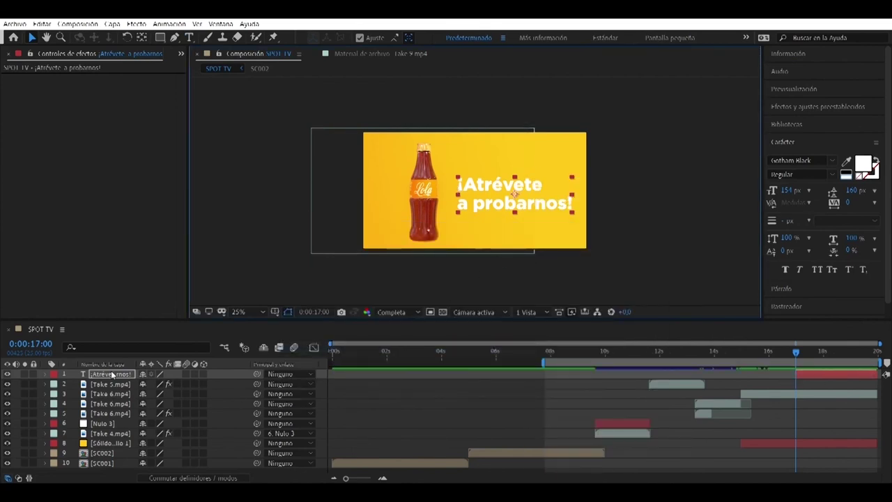
Step: Add an Opacity text animator to the "¡Atrévete a probarnos!" layer and set its opacity to 0%
{"action": "left_click", "coordinate": [44, 374]}
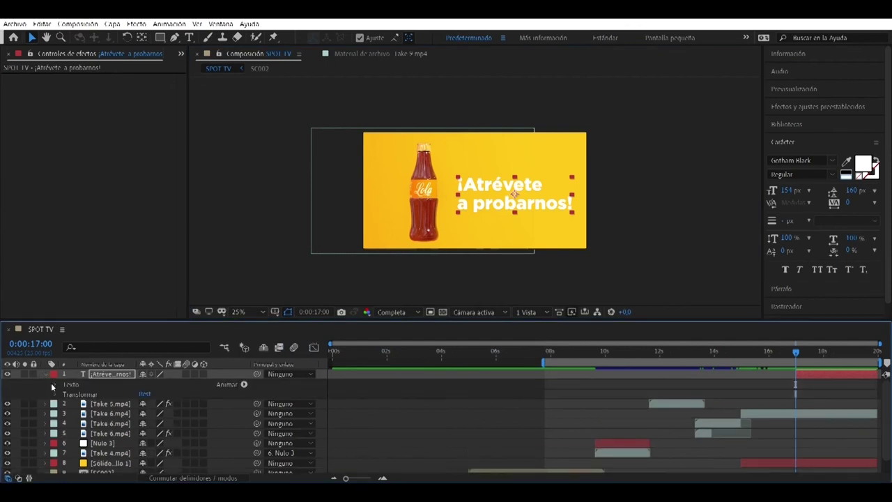
{"action": "left_click", "coordinate": [243, 384]}
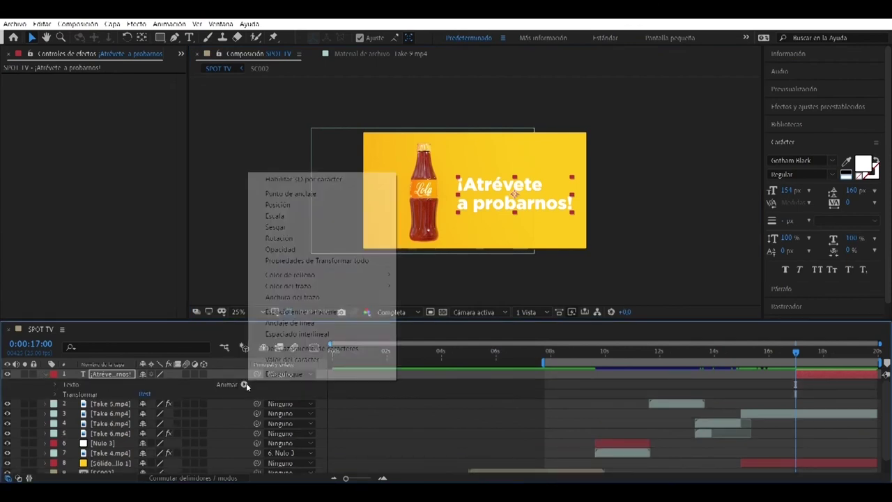
{"action": "left_click", "coordinate": [300, 249]}
{"action": "left_click_drag", "start_coordinate": [147, 443], "coordinate": [90, 444]}
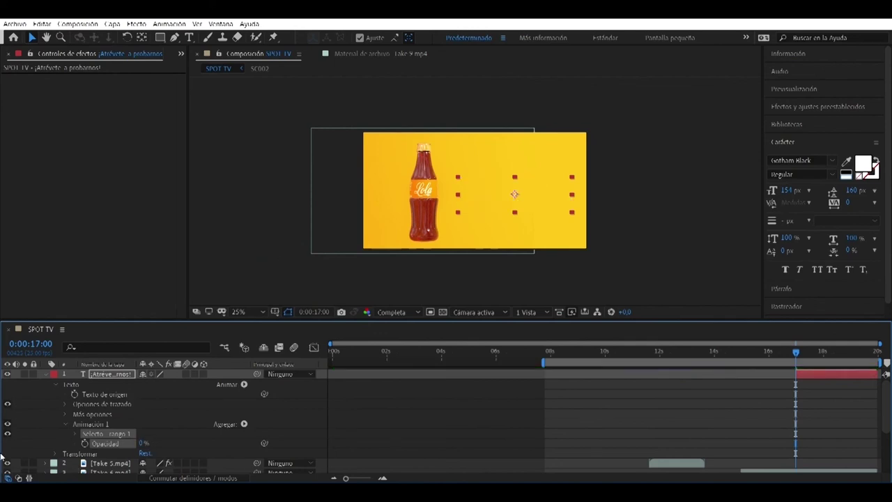
{"action": "left_click", "coordinate": [84, 444]}
{"action": "left_click", "coordinate": [84, 443]}
Step: Keyframe the range selector's Start from 0% at 0:00:17:00 to 100% at 0:00:18:00
{"action": "left_click", "coordinate": [76, 433]}
{"action": "scroll", "coordinate": [101, 407], "scroll_direction": "down", "scroll_amount": 2}
{"action": "scroll", "coordinate": [101, 407], "scroll_direction": "up", "scroll_amount": 1}
{"action": "left_click", "coordinate": [94, 409]}
{"action": "left_click_drag", "start_coordinate": [796, 352], "coordinate": [814, 358]}
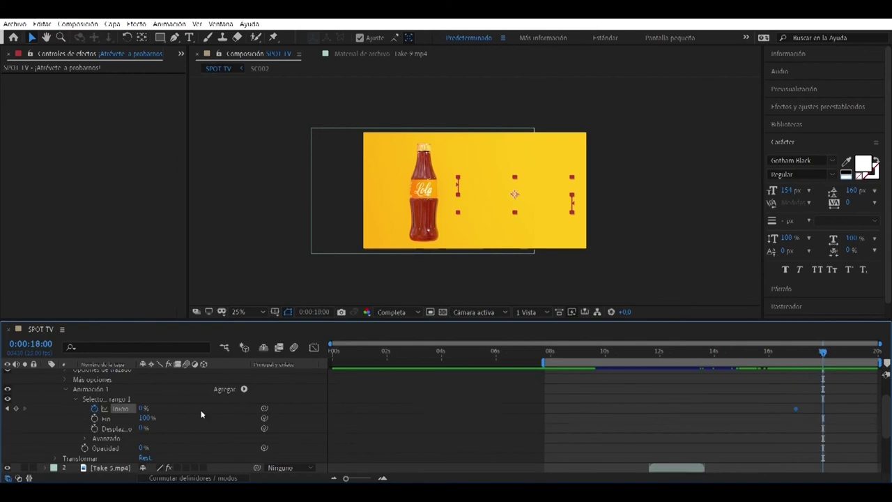
{"action": "left_click_drag", "start_coordinate": [141, 408], "coordinate": [202, 409]}
Step: Base the range selector on words (Palabras), lower its smoothness and scrub through the text reveal
{"action": "left_click", "coordinate": [84, 439]}
{"action": "scroll", "coordinate": [84, 413], "scroll_direction": "down", "scroll_amount": 2}
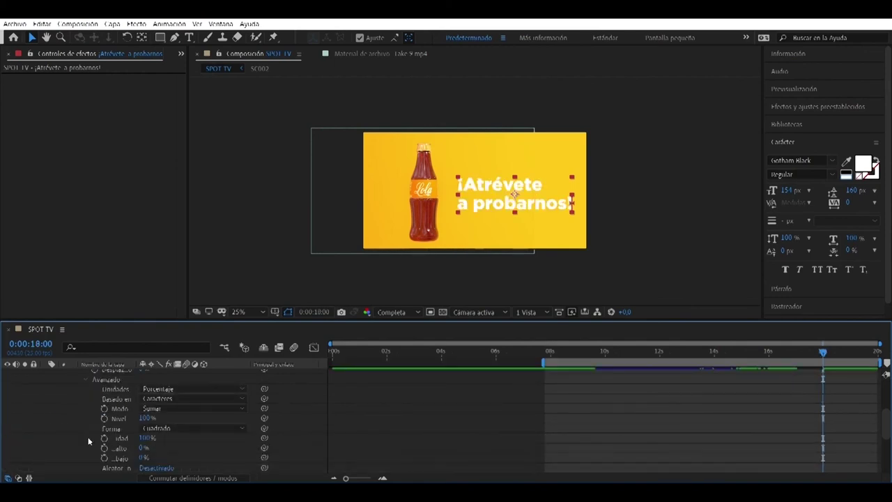
{"action": "left_click", "coordinate": [185, 398]}
{"action": "left_click", "coordinate": [190, 430]}
{"action": "left_click", "coordinate": [785, 360]}
{"action": "left_click_drag", "start_coordinate": [785, 360], "coordinate": [802, 360]}
{"action": "left_click", "coordinate": [162, 429]}
{"action": "left_click_drag", "start_coordinate": [146, 438], "coordinate": [72, 440]}
{"action": "left_click_drag", "start_coordinate": [803, 359], "coordinate": [831, 360]}
{"action": "scroll", "coordinate": [155, 446], "scroll_direction": "up", "scroll_amount": 10}
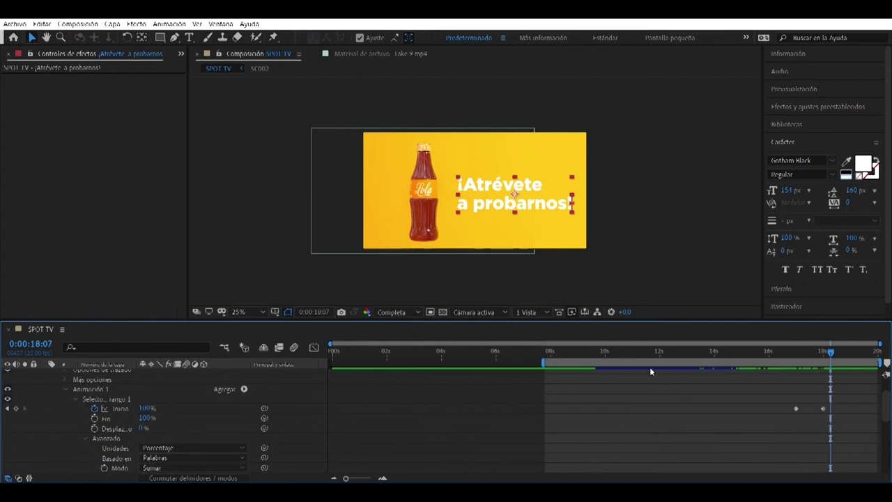
Step: Collapse the text layer's properties and play the third scene from 0:00:07:19 to review it
{"action": "left_click", "coordinate": [45, 374]}
{"action": "left_click_drag", "start_coordinate": [749, 361], "coordinate": [723, 361]}
{"action": "key", "text": "ctrl+z"}
{"action": "left_click_drag", "start_coordinate": [568, 355], "coordinate": [544, 357]}
{"action": "key", "text": "space"}
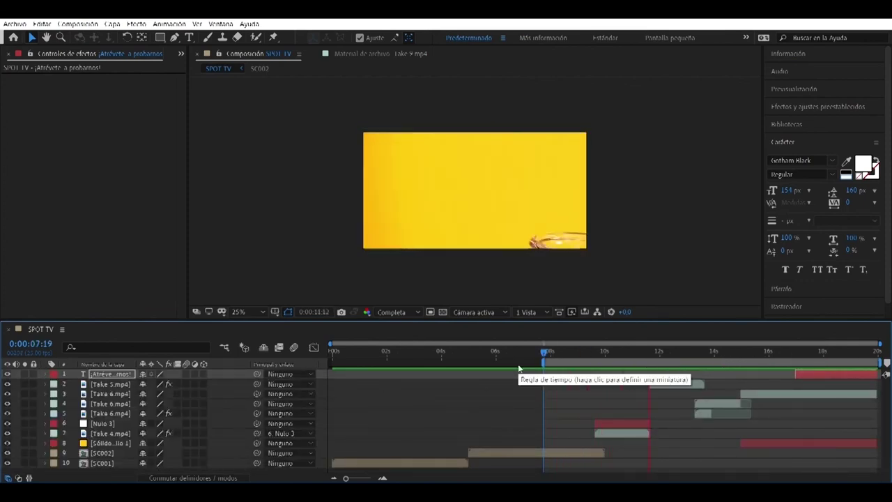
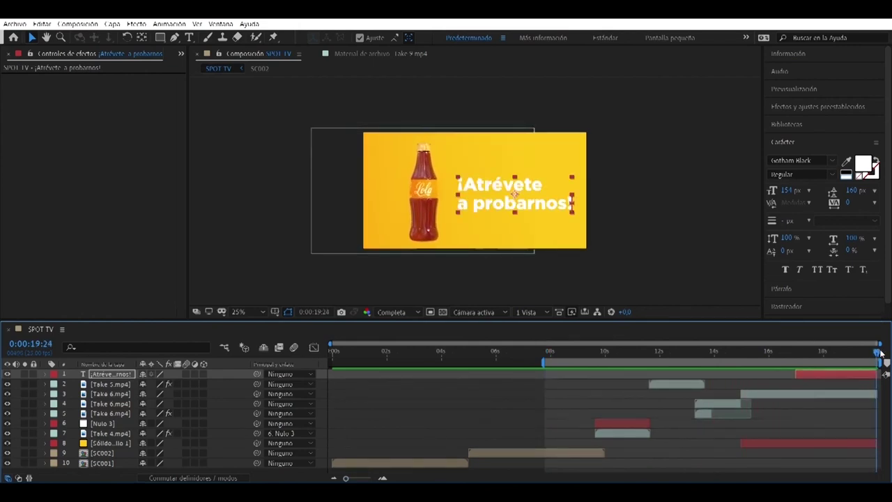
Step: Extend the SPOT TV composition's duration to about 25 seconds
{"action": "left_click", "coordinate": [75, 24]}
{"action": "left_click", "coordinate": [120, 50]}
{"action": "key", "text": "Return"}
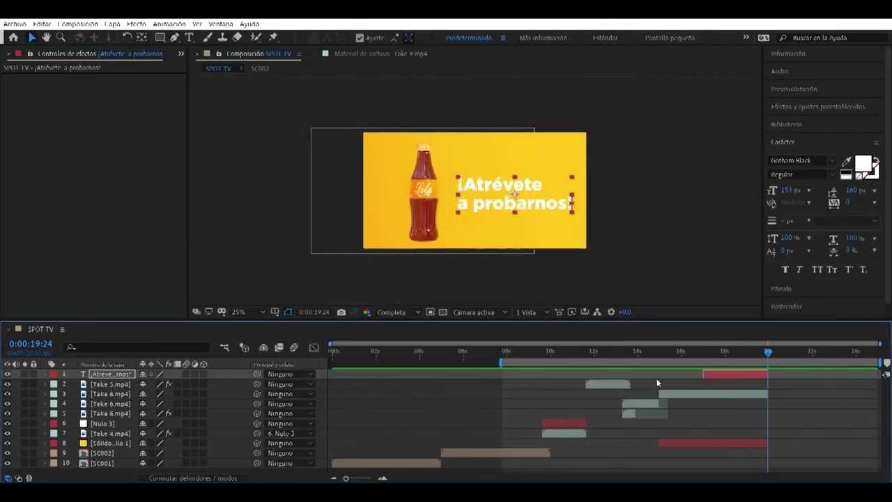
Step: Precompose the third scene's layers, from the text down to the yellow solid, as SC003
{"action": "left_click", "coordinate": [106, 444], "text": "shift"}
{"action": "right_click", "coordinate": [107, 444]}
{"action": "left_click", "coordinate": [159, 321]}
{"action": "type", "text": "SC"}
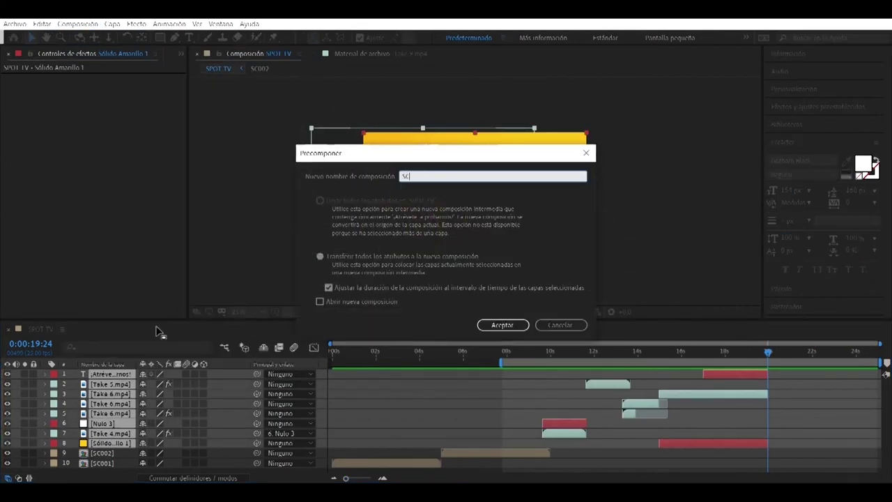
{"action": "key", "text": "Return"}
Step: Add a new yellow solid covering the frame above SC003
{"action": "right_click", "coordinate": [131, 431]}
{"action": "mouse_move", "coordinate": [181, 322]}
{"action": "left_click", "coordinate": [377, 348]}
{"action": "key", "text": "Return"}
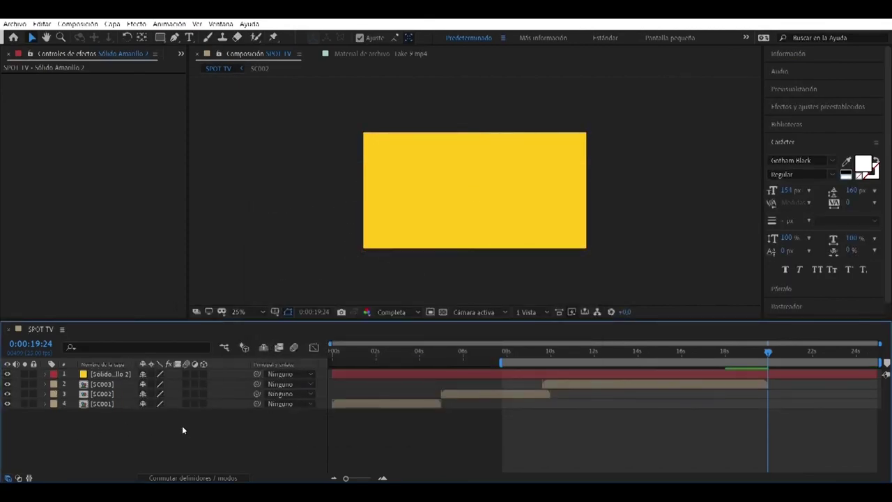
Step: Add the text "Lola" over the yellow solid and set its font to Loki Cola
{"action": "left_click", "coordinate": [189, 36]}
{"action": "left_click", "coordinate": [447, 190]}
{"action": "type", "text": "Lola"}
{"action": "double_click", "coordinate": [454, 183]}
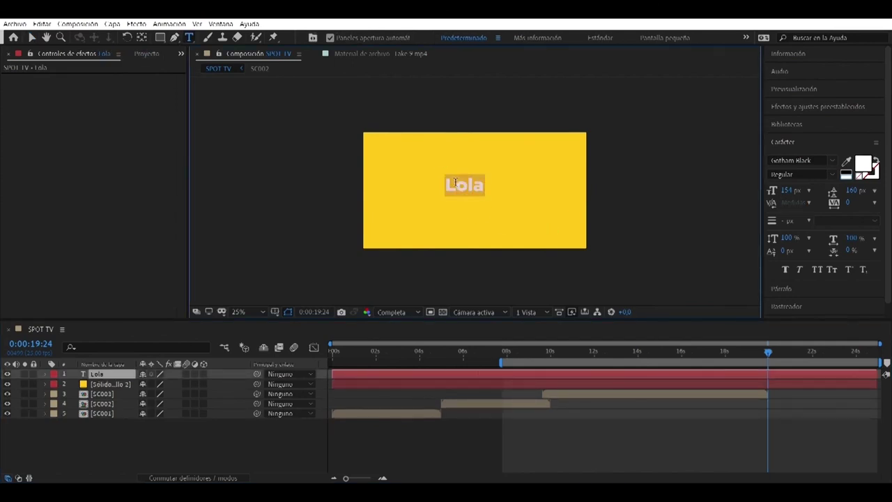
{"action": "left_click", "coordinate": [831, 161]}
{"action": "scroll", "coordinate": [735, 303], "scroll_direction": "down", "scroll_amount": 1}
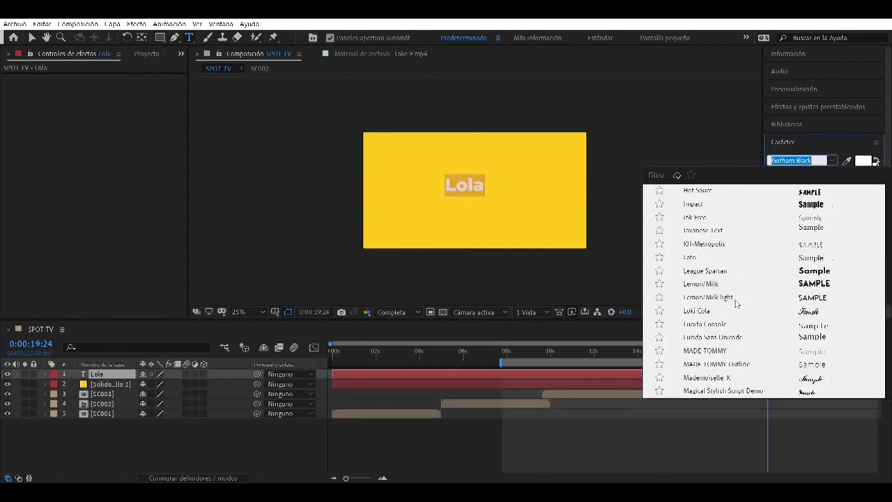
{"action": "left_click", "coordinate": [697, 311]}
{"action": "key", "text": "v"}
Step: Centre the "Lola" text's anchor point on its content and set the font size to 500 px
{"action": "right_click", "coordinate": [461, 180]}
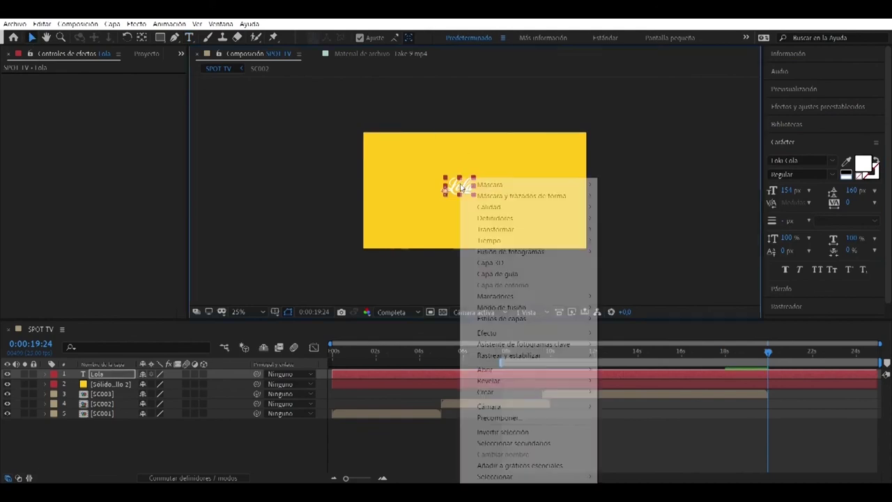
{"action": "mouse_move", "coordinate": [532, 240]}
{"action": "left_click", "coordinate": [706, 362]}
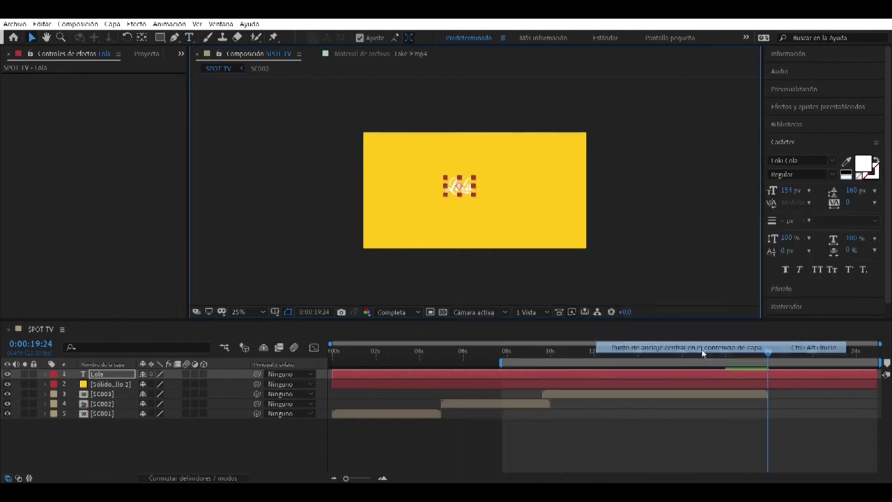
{"action": "left_click", "coordinate": [787, 190]}
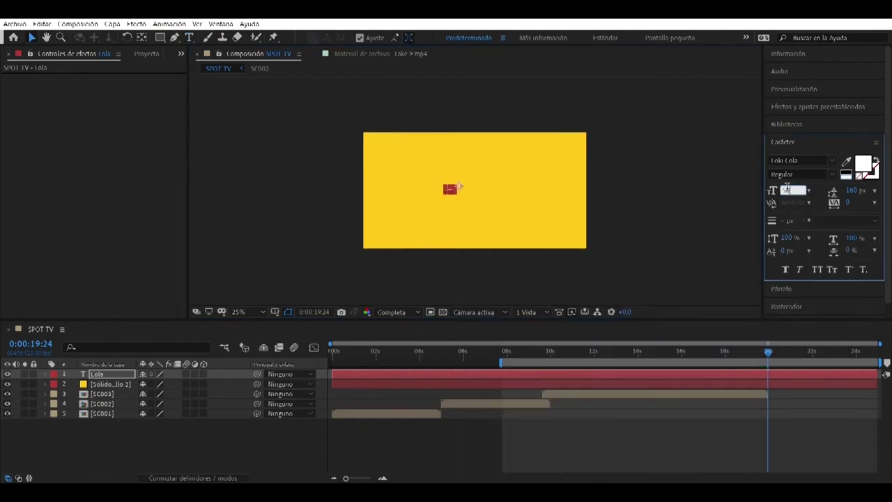
{"action": "type", "text": "500"}
{"action": "key", "text": "Return"}
Step: Fit the "Lola" text to the composition width and scale it down proportionally to about a third of the frame's width
{"action": "right_click", "coordinate": [509, 178]}
{"action": "mouse_move", "coordinate": [546, 229]}
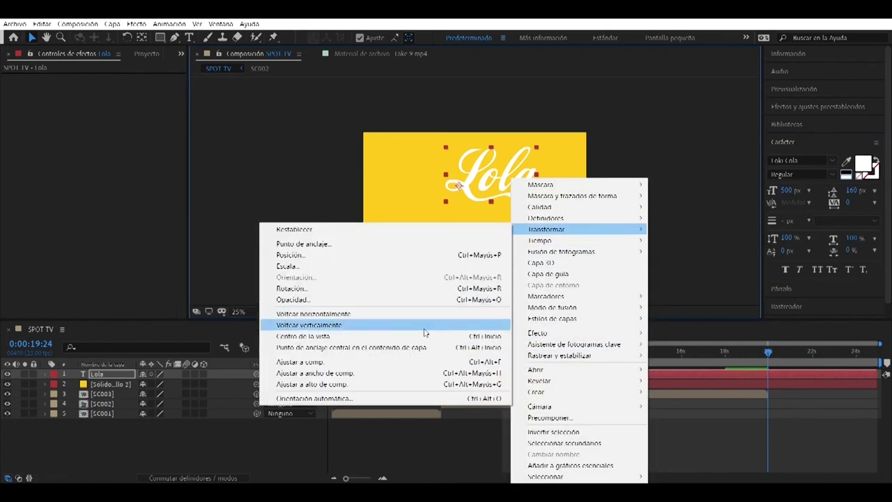
{"action": "left_click", "coordinate": [427, 373]}
{"action": "left_click_drag", "start_coordinate": [586, 258], "coordinate": [502, 198], "text": "shift"}
Step: Recentre the "Lola" text's anchor point on its content and align the text to the composition's centre horizontally and vertically
{"action": "right_click", "coordinate": [492, 179]}
{"action": "mouse_move", "coordinate": [589, 231]}
{"action": "left_click", "coordinate": [670, 343]}
{"action": "left_click", "coordinate": [791, 140]}
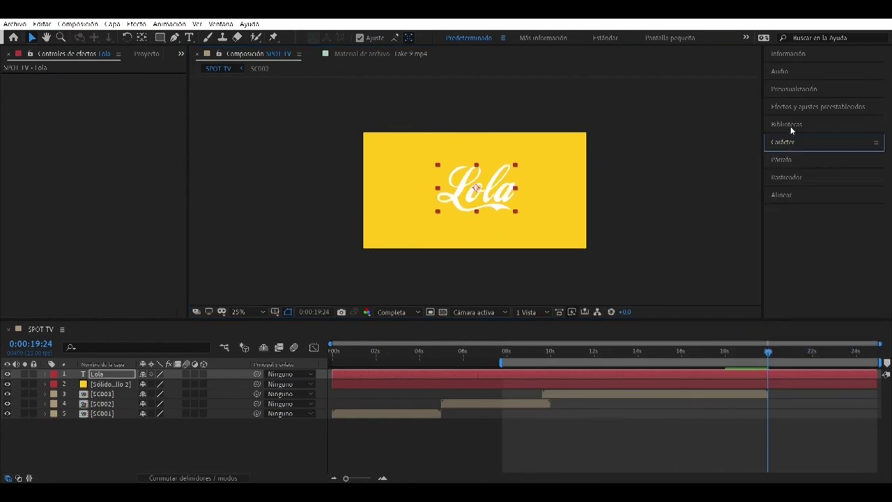
{"action": "left_click", "coordinate": [782, 196]}
{"action": "left_click", "coordinate": [795, 223]}
{"action": "left_click", "coordinate": [855, 224]}
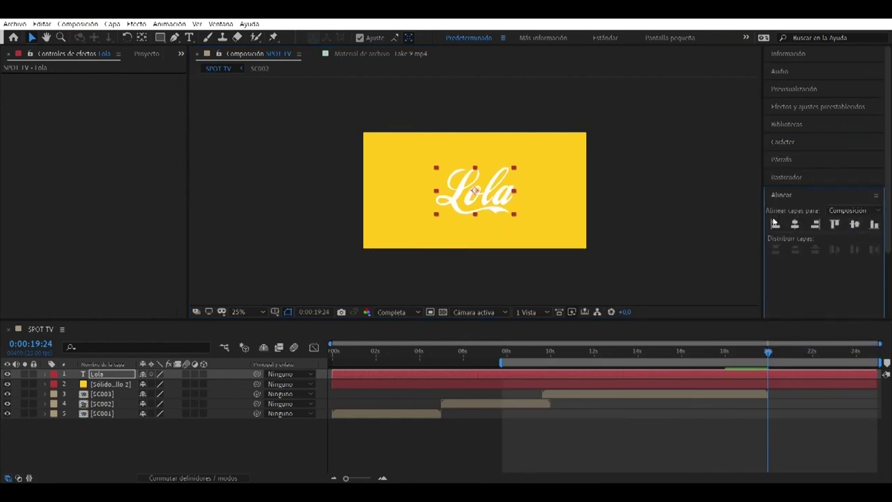
Step: Start a Pen path along the L's upper curve on a new shape layer and set its fill to none
{"action": "left_click", "coordinate": [46, 376]}
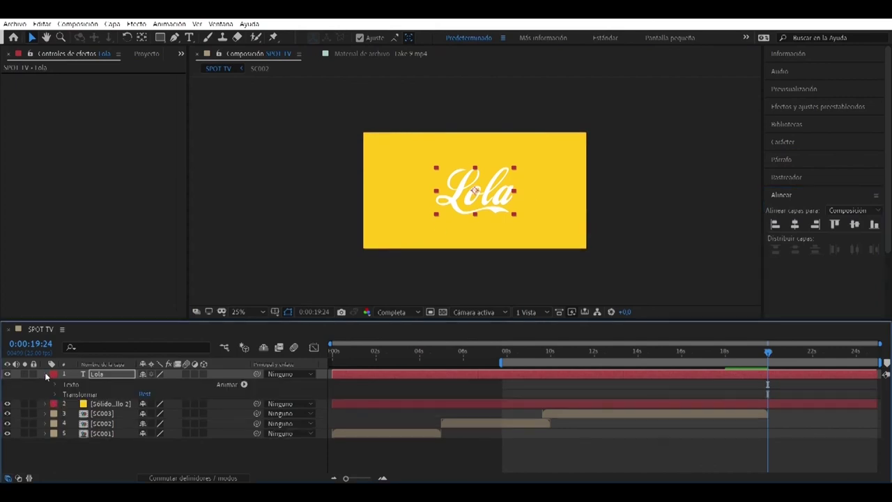
{"action": "left_click", "coordinate": [245, 384]}
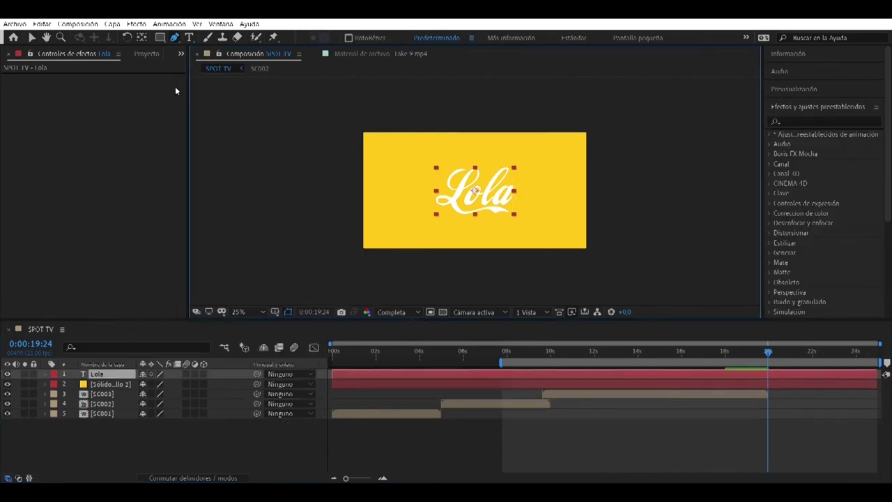
{"action": "left_click", "coordinate": [194, 446]}
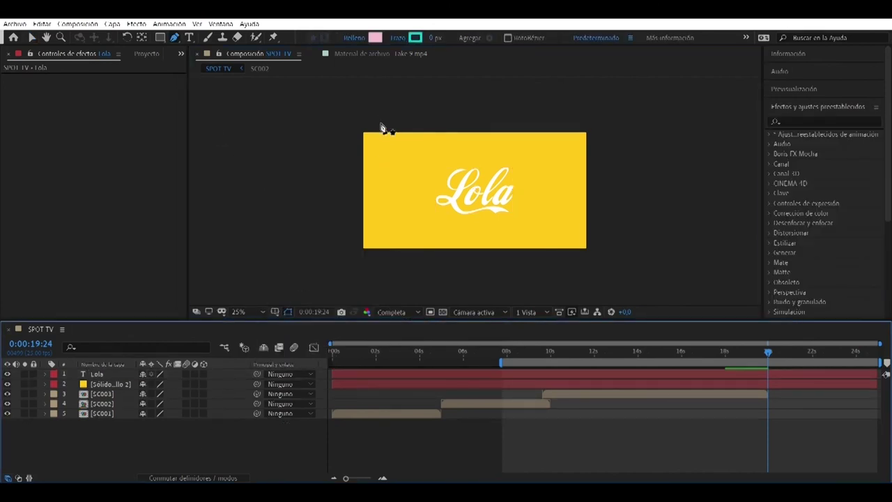
{"action": "scroll", "coordinate": [490, 195], "scroll_direction": "down", "scroll_amount": 1}
{"action": "scroll", "coordinate": [486, 188], "scroll_direction": "up", "scroll_amount": 5}
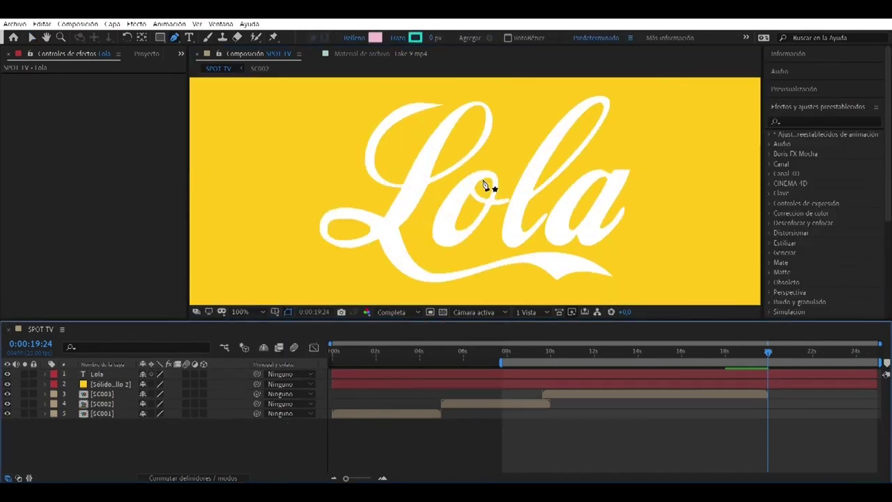
{"action": "left_click", "coordinate": [430, 102]}
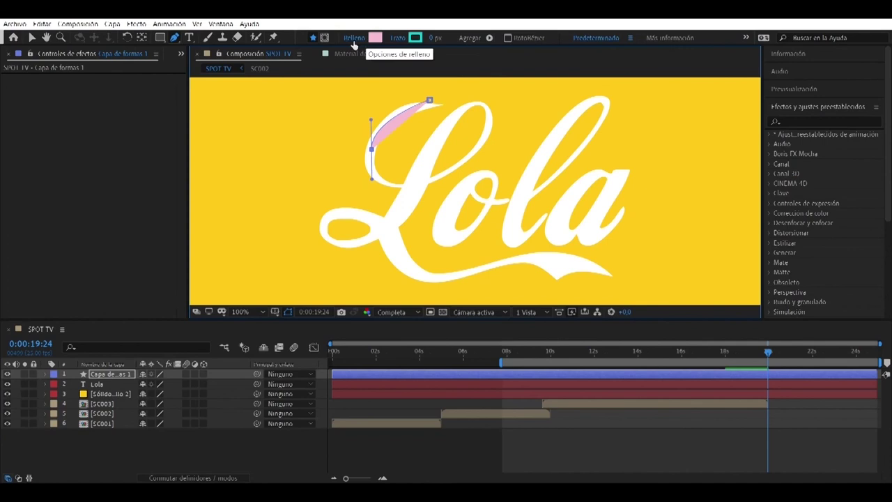
{"action": "left_click", "coordinate": [354, 38]}
{"action": "left_click", "coordinate": [598, 217]}
{"action": "left_click", "coordinate": [645, 284]}
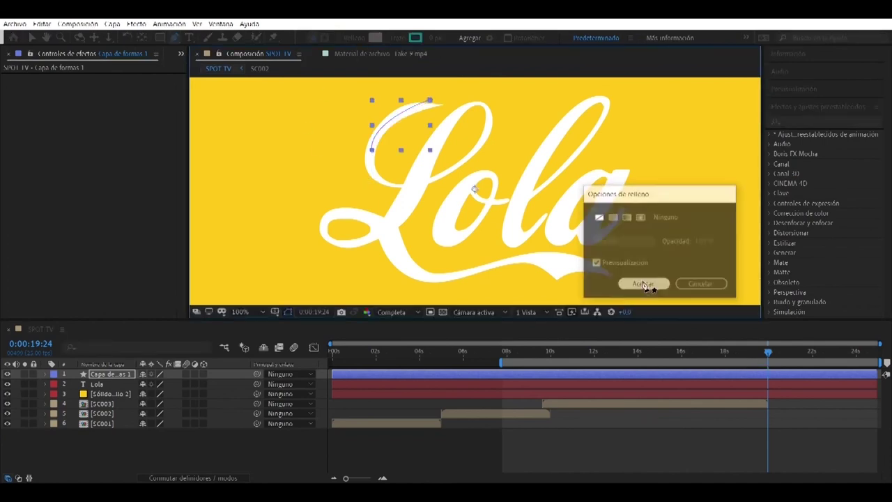
Step: Give the pen path a red stroke 16 px wide
{"action": "left_click", "coordinate": [415, 38]}
{"action": "left_click", "coordinate": [688, 216]}
{"action": "left_click", "coordinate": [780, 218]}
{"action": "left_click_drag", "start_coordinate": [434, 38], "coordinate": [444, 38]}
Step: Trace the L's upper curve and loop with the red path, adjusting points and handles to follow the lettering
{"action": "left_click_drag", "start_coordinate": [430, 100], "coordinate": [429, 103]}
{"action": "left_click_drag", "start_coordinate": [380, 124], "coordinate": [382, 110]}
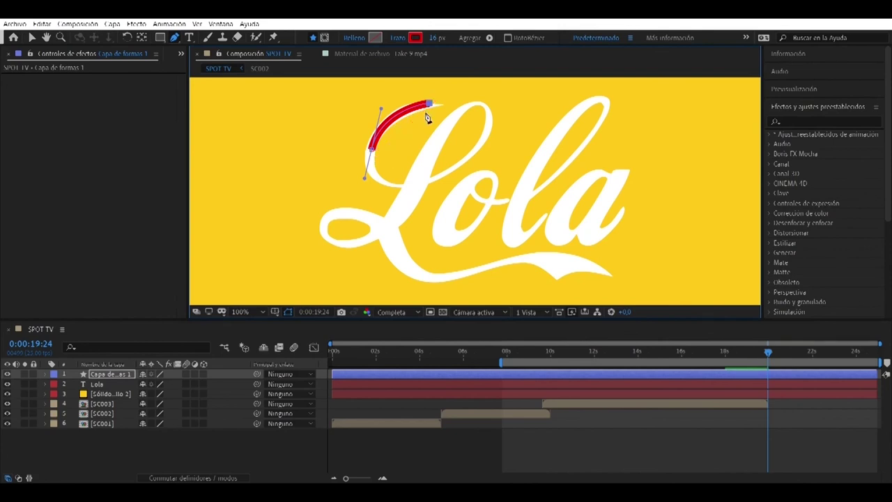
{"action": "left_click_drag", "start_coordinate": [396, 185], "coordinate": [413, 187]}
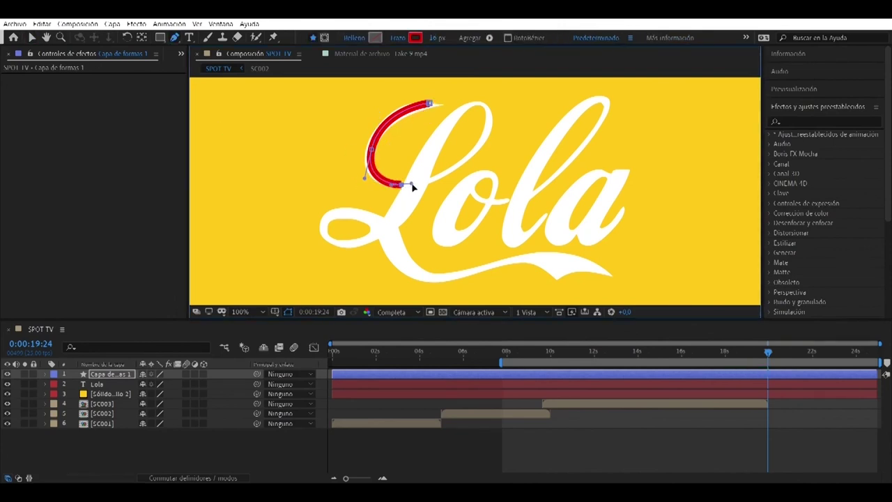
{"action": "left_click_drag", "start_coordinate": [478, 103], "coordinate": [454, 91]}
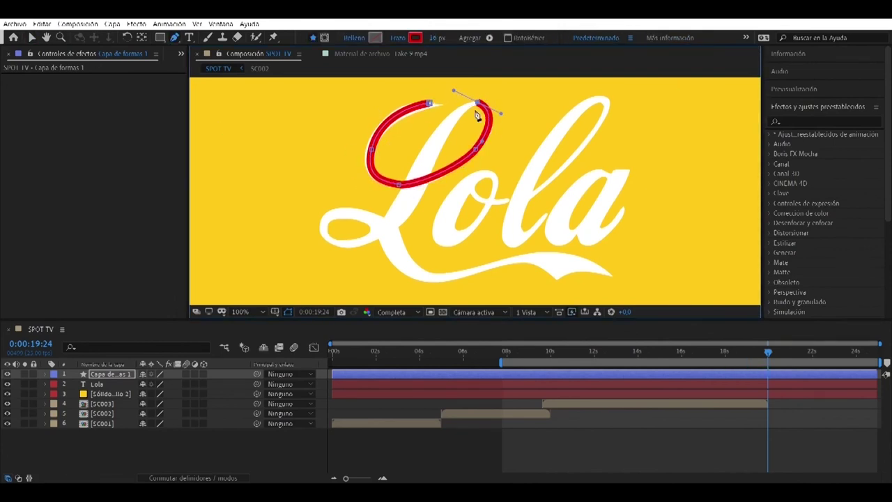
{"action": "left_click_drag", "start_coordinate": [428, 159], "coordinate": [424, 169]}
{"action": "mouse_move", "coordinate": [455, 93]}
{"action": "left_mouse_down"}
{"action": "mouse_move", "coordinate": [466, 102]}
{"action": "mouse_move", "coordinate": [458, 104]}
{"action": "left_mouse_up"}
{"action": "left_click_drag", "start_coordinate": [427, 161], "coordinate": [418, 173]}
{"action": "mouse_move", "coordinate": [422, 163]}
{"action": "left_mouse_down"}
{"action": "mouse_move", "coordinate": [427, 152]}
{"action": "mouse_move", "coordinate": [422, 174]}
{"action": "left_mouse_up"}
Step: Continue the red path through the L's lower loop and along the swash beneath the word
{"action": "mouse_move", "coordinate": [382, 228]}
{"action": "left_mouse_down"}
{"action": "mouse_move", "coordinate": [366, 238]}
{"action": "mouse_move", "coordinate": [308, 213]}
{"action": "mouse_move", "coordinate": [315, 220]}
{"action": "mouse_move", "coordinate": [335, 202]}
{"action": "left_mouse_up"}
{"action": "left_click_drag", "start_coordinate": [426, 275], "coordinate": [459, 280]}
{"action": "left_click_drag", "start_coordinate": [515, 260], "coordinate": [533, 260]}
{"action": "left_click_drag", "start_coordinate": [582, 272], "coordinate": [614, 298]}
{"action": "left_click_drag", "start_coordinate": [534, 260], "coordinate": [528, 259]}
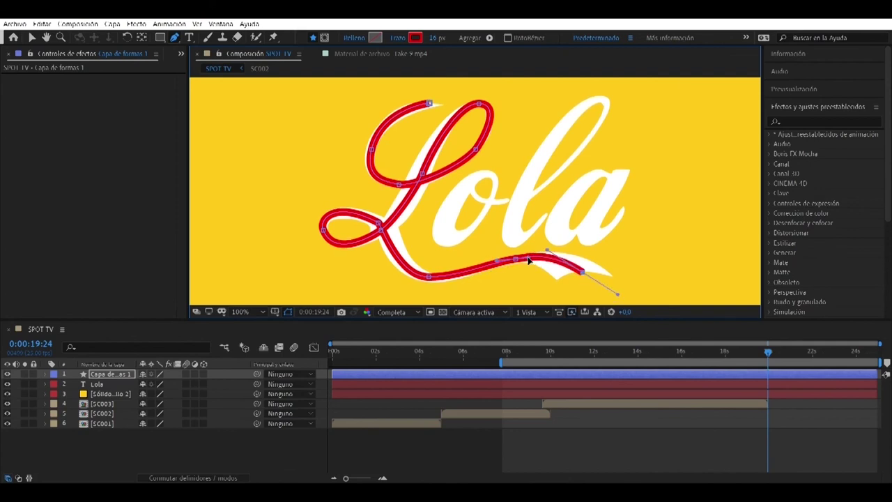
Step: Trace the "o" of Lola with a separate pen path on a new shape layer and refine its points
{"action": "left_click", "coordinate": [462, 190]}
{"action": "key", "text": "ctrl+z"}
{"action": "left_click", "coordinate": [244, 448]}
{"action": "left_click", "coordinate": [460, 189]}
{"action": "left_click_drag", "start_coordinate": [448, 238], "coordinate": [427, 232]}
{"action": "left_click_drag", "start_coordinate": [481, 214], "coordinate": [537, 200]}
{"action": "left_click_drag", "start_coordinate": [461, 190], "coordinate": [464, 187], "text": "ctrl"}
{"action": "left_click_drag", "start_coordinate": [428, 232], "coordinate": [425, 231], "text": "ctrl"}
Step: Trace the "l" of Lola with a red pen path, shaping its upper loop, stem and lower hook to follow the lettering
{"action": "left_click_drag", "start_coordinate": [605, 112], "coordinate": [639, 141]}
{"action": "left_click_drag", "start_coordinate": [550, 243], "coordinate": [538, 256]}
{"action": "left_click_drag", "start_coordinate": [639, 142], "coordinate": [620, 178]}
{"action": "left_click_drag", "start_coordinate": [550, 243], "coordinate": [573, 212]}
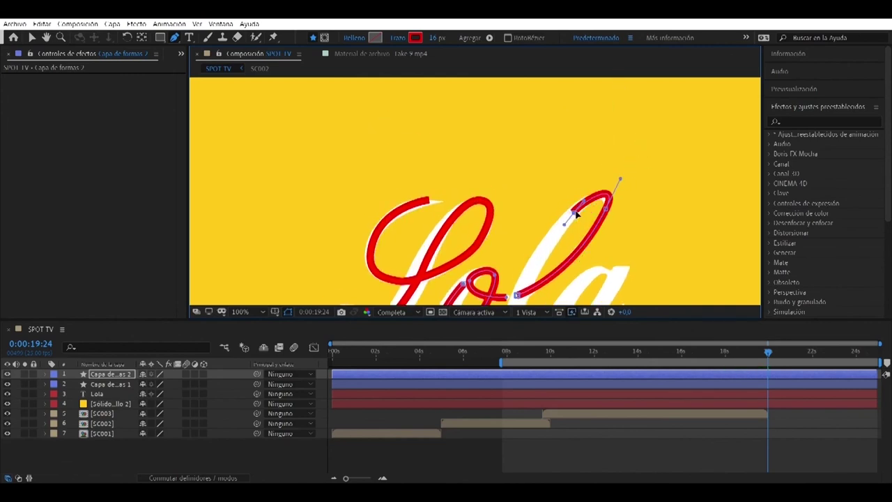
{"action": "scroll", "coordinate": [575, 213], "scroll_direction": "down", "scroll_amount": 3}
{"action": "scroll", "coordinate": [574, 213], "scroll_direction": "up", "scroll_amount": 3}
{"action": "middle_click_drag", "start_coordinate": [573, 213], "coordinate": [520, 279]}
{"action": "left_click_drag", "start_coordinate": [484, 261], "coordinate": [507, 263]}
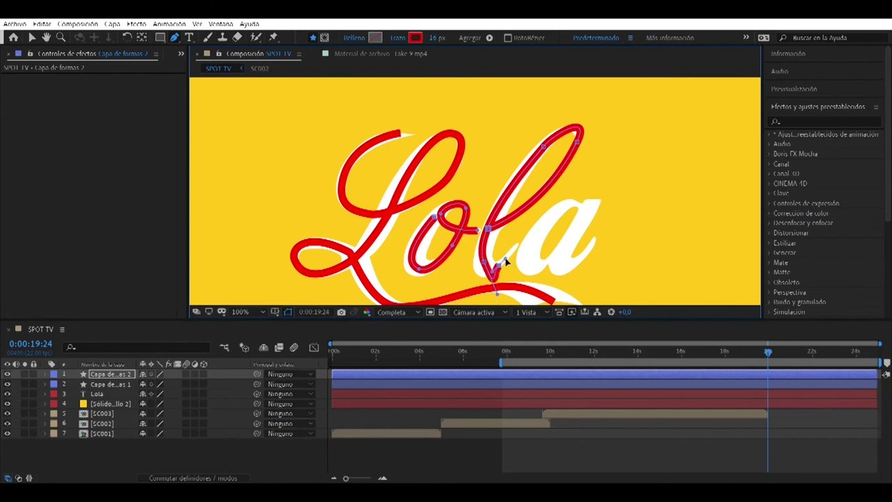
{"action": "left_click_drag", "start_coordinate": [496, 293], "coordinate": [500, 258]}
{"action": "left_click_drag", "start_coordinate": [484, 262], "coordinate": [485, 270]}
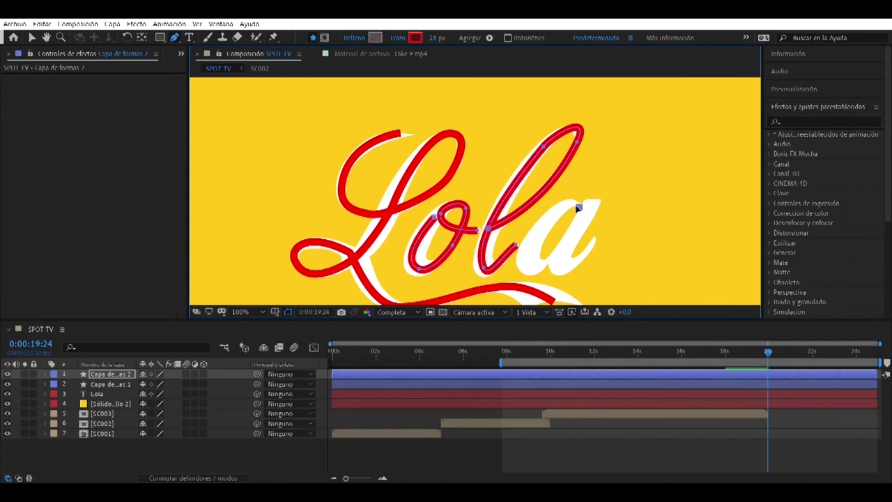
Step: Trace the "a" of Lola with a separate red pen path, finishing at the letter's outer tail
{"action": "left_click_drag", "start_coordinate": [559, 212], "coordinate": [548, 223]}
{"action": "left_click_drag", "start_coordinate": [530, 263], "coordinate": [535, 282]}
{"action": "left_click_drag", "start_coordinate": [548, 223], "coordinate": [529, 267]}
{"action": "left_click_drag", "start_coordinate": [591, 205], "coordinate": [594, 197]}
{"action": "left_click_drag", "start_coordinate": [589, 213], "coordinate": [587, 231]}
{"action": "left_click_drag", "start_coordinate": [559, 265], "coordinate": [574, 272]}
{"action": "left_click", "coordinate": [595, 240]}
Step: Finish drawing and expand both shape layers to show the separate letter shapes inside them
{"action": "left_click", "coordinate": [46, 375]}
{"action": "scroll", "coordinate": [83, 384], "scroll_direction": "down", "scroll_amount": 1}
{"action": "left_click", "coordinate": [83, 381]}
{"action": "left_click", "coordinate": [86, 390]}
{"action": "left_click", "coordinate": [86, 398]}
{"action": "left_click", "coordinate": [72, 372]}
{"action": "key", "text": "v"}
{"action": "left_click", "coordinate": [234, 269]}
{"action": "left_click", "coordinate": [86, 381]}
{"action": "left_click", "coordinate": [86, 391]}
{"action": "left_click", "coordinate": [88, 400]}
{"action": "left_click", "coordinate": [95, 420]}
{"action": "left_click", "coordinate": [46, 419]}
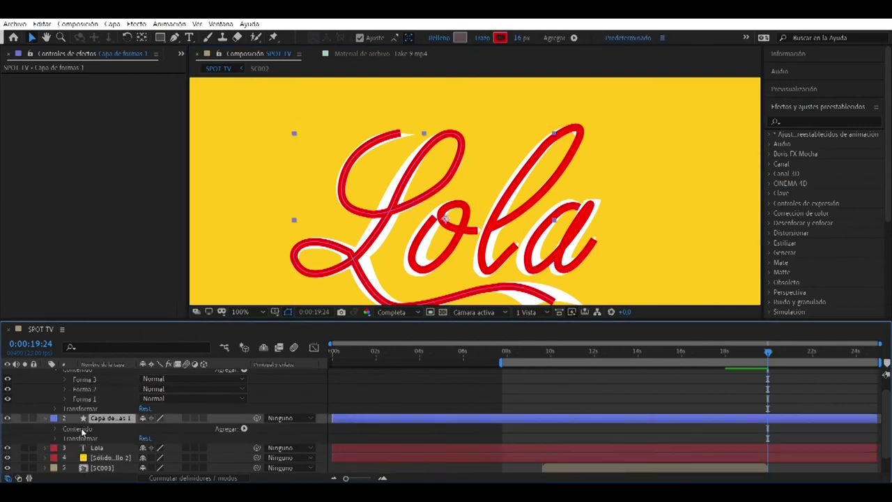
Step: Move the L's shape into Capa de formas 2 with the other letters and delete Capa de formas 1
{"action": "left_click", "coordinate": [56, 429]}
{"action": "left_click", "coordinate": [84, 439]}
{"action": "scroll", "coordinate": [88, 453], "scroll_direction": "up", "scroll_amount": 1}
{"action": "left_click", "coordinate": [103, 442]}
{"action": "key", "text": "Delete"}
Step: Reorder the shapes inside Capa de formas 2 to follow the writing order L, o, l, a
{"action": "left_click", "coordinate": [93, 423]}
{"action": "left_click", "coordinate": [87, 395]}
{"action": "left_click_drag", "start_coordinate": [88, 423], "coordinate": [93, 401]}
{"action": "left_click", "coordinate": [89, 403]}
{"action": "left_click", "coordinate": [91, 414]}
{"action": "left_click", "coordinate": [88, 396]}
{"action": "left_click", "coordinate": [66, 395]}
{"action": "scroll", "coordinate": [70, 400], "scroll_direction": "down", "scroll_amount": 1}
{"action": "left_click", "coordinate": [76, 385]}
{"action": "key", "text": "space"}
{"action": "left_click_drag", "start_coordinate": [404, 249], "coordinate": [384, 222]}
Step: Look through the letter shapes' stroke and transform properties for the stroke width
{"action": "left_click", "coordinate": [192, 424]}
{"action": "left_click", "coordinate": [198, 447]}
{"action": "scroll", "coordinate": [139, 455], "scroll_direction": "down", "scroll_amount": 1}
{"action": "mouse_move", "coordinate": [144, 443]}
{"action": "left_mouse_down"}
{"action": "mouse_move", "coordinate": [167, 444]}
{"action": "mouse_move", "coordinate": [142, 422]}
{"action": "mouse_move", "coordinate": [165, 438]}
{"action": "left_mouse_up"}
{"action": "left_click", "coordinate": [85, 433]}
{"action": "scroll", "coordinate": [144, 427], "scroll_direction": "down", "scroll_amount": 1}
{"action": "left_click", "coordinate": [160, 410]}
{"action": "left_click", "coordinate": [152, 433]}
{"action": "scroll", "coordinate": [112, 449], "scroll_direction": "up", "scroll_amount": 2}
{"action": "left_click", "coordinate": [85, 457]}
{"action": "scroll", "coordinate": [84, 450], "scroll_direction": "down", "scroll_amount": 1}
{"action": "left_click", "coordinate": [85, 438]}
{"action": "scroll", "coordinate": [98, 434], "scroll_direction": "down", "scroll_amount": 1}
{"action": "mouse_move", "coordinate": [144, 409]}
{"action": "left_mouse_down"}
{"action": "mouse_move", "coordinate": [169, 404]}
{"action": "mouse_move", "coordinate": [143, 406]}
{"action": "left_mouse_up"}
{"action": "left_click", "coordinate": [86, 418]}
{"action": "scroll", "coordinate": [83, 417], "scroll_direction": "up", "scroll_amount": 4}
{"action": "left_click", "coordinate": [75, 414]}
{"action": "left_click", "coordinate": [102, 405]}
{"action": "left_click", "coordinate": [73, 405]}
{"action": "left_click", "coordinate": [74, 404]}
{"action": "left_click", "coordinate": [74, 433]}
{"action": "scroll", "coordinate": [72, 435], "scroll_direction": "down", "scroll_amount": 3}
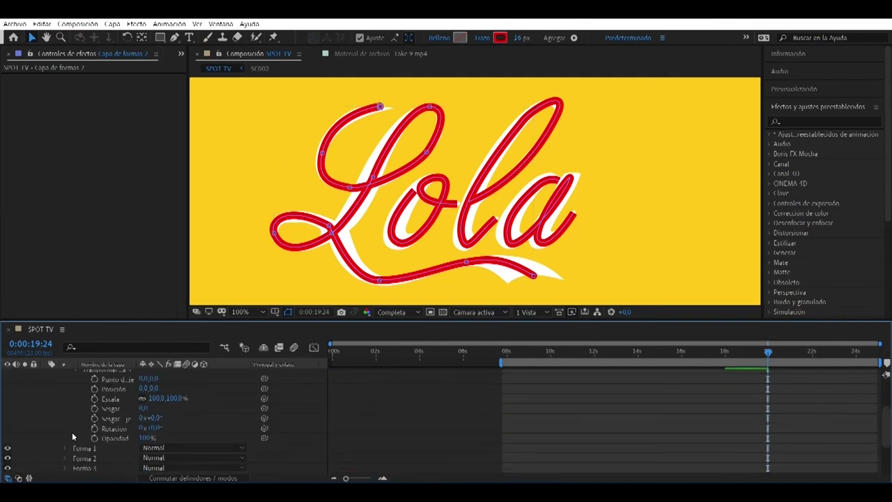
{"action": "left_click_drag", "start_coordinate": [145, 409], "coordinate": [175, 429]}
{"action": "key", "text": "ctrl+z"}
{"action": "scroll", "coordinate": [176, 418], "scroll_direction": "up", "scroll_amount": 1}
{"action": "key", "text": "ctrl+z"}
Step: Set the L shape's stroke width to 57 px
{"action": "scroll", "coordinate": [200, 418], "scroll_direction": "down", "scroll_amount": 1}
{"action": "scroll", "coordinate": [105, 427], "scroll_direction": "up", "scroll_amount": 2}
{"action": "left_click", "coordinate": [75, 428]}
{"action": "left_click", "coordinate": [75, 409]}
{"action": "scroll", "coordinate": [91, 433], "scroll_direction": "down", "scroll_amount": 2}
{"action": "scroll", "coordinate": [106, 456], "scroll_direction": "up", "scroll_amount": 2}
{"action": "left_click_drag", "start_coordinate": [145, 413], "coordinate": [170, 414]}
Step: Adjust the L's lower-loop point and extend the swash's end point so the thick stroke covers the white lettering
{"action": "left_click_drag", "start_coordinate": [334, 234], "coordinate": [332, 224]}
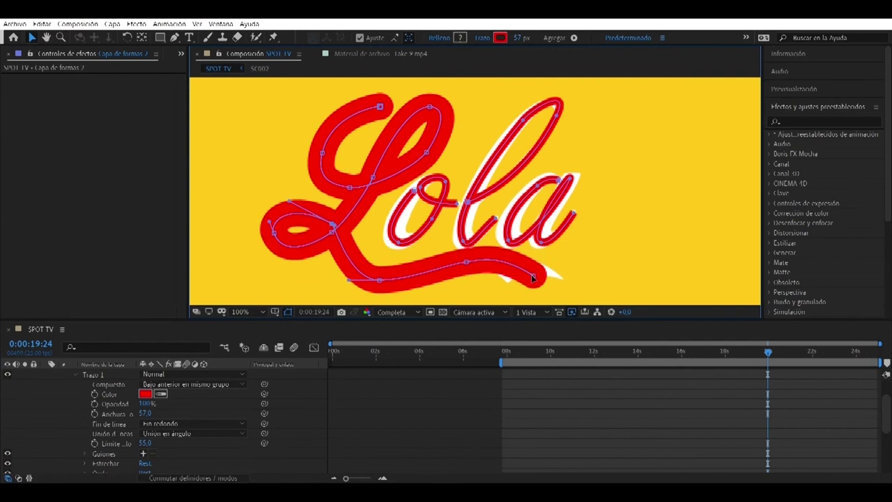
{"action": "left_click_drag", "start_coordinate": [534, 276], "coordinate": [560, 285]}
{"action": "left_click_drag", "start_coordinate": [532, 269], "coordinate": [526, 265]}
{"action": "left_click", "coordinate": [230, 218]}
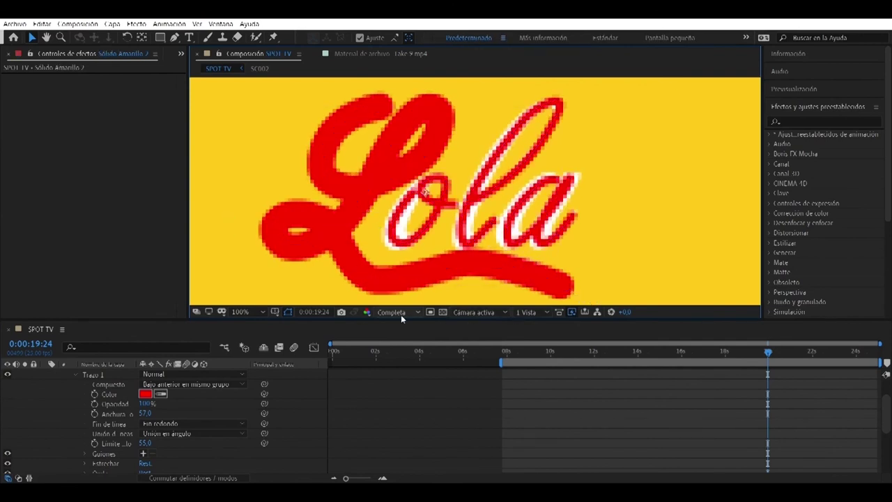
Step: Collapse the L's stroke properties and move the current time to 0:00:08:09
{"action": "left_click", "coordinate": [119, 423]}
{"action": "left_click", "coordinate": [205, 163]}
{"action": "scroll", "coordinate": [66, 392], "scroll_direction": "up", "scroll_amount": 1}
{"action": "left_click", "coordinate": [65, 385]}
{"action": "left_click", "coordinate": [85, 395]}
{"action": "left_click_drag", "start_coordinate": [526, 354], "coordinate": [515, 354]}
Step: Set the "o" shape's stroke width to 44 px and adjust its path points to cover the letter
{"action": "scroll", "coordinate": [477, 198], "scroll_direction": "down", "scroll_amount": 4}
{"action": "scroll", "coordinate": [476, 198], "scroll_direction": "up", "scroll_amount": 4}
{"action": "left_click", "coordinate": [65, 395]}
{"action": "left_click", "coordinate": [76, 414]}
{"action": "scroll", "coordinate": [101, 425], "scroll_direction": "down", "scroll_amount": 1}
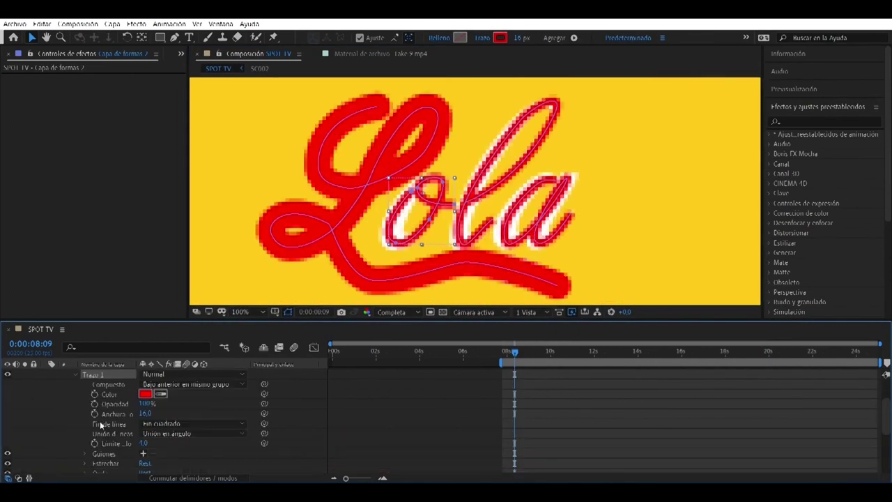
{"action": "left_click_drag", "start_coordinate": [145, 414], "coordinate": [152, 413]}
{"action": "mouse_move", "coordinate": [412, 192]}
{"action": "left_mouse_down"}
{"action": "mouse_move", "coordinate": [457, 207]}
{"action": "mouse_move", "coordinate": [416, 190]}
{"action": "left_mouse_up"}
{"action": "key", "text": "g"}
{"action": "left_click_drag", "start_coordinate": [146, 413], "coordinate": [154, 414]}
{"action": "left_click_drag", "start_coordinate": [397, 246], "coordinate": [377, 236]}
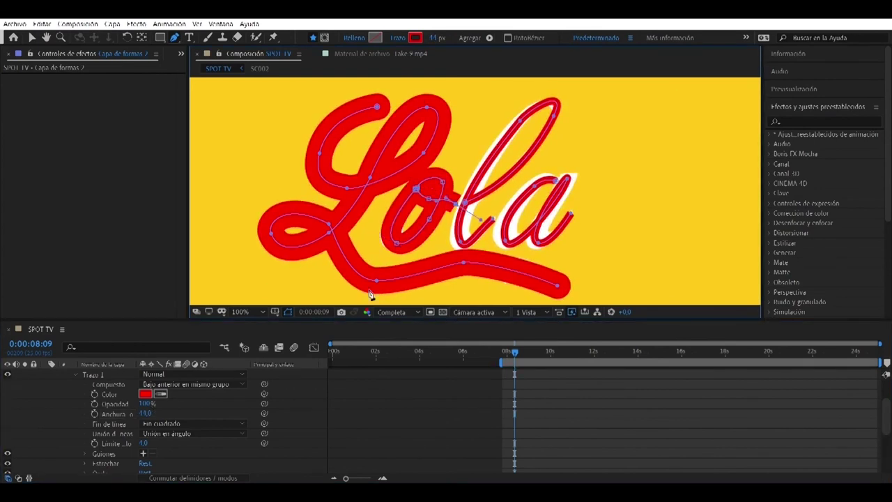
{"action": "left_click_drag", "start_coordinate": [145, 413], "coordinate": [154, 413]}
Step: Set the "l" shape's stroke width to 52 px and adjust the end point of its lower hook
{"action": "left_click", "coordinate": [76, 375]}
{"action": "scroll", "coordinate": [75, 406], "scroll_direction": "up", "scroll_amount": 1}
{"action": "left_click", "coordinate": [87, 417]}
{"action": "key", "text": "Delete"}
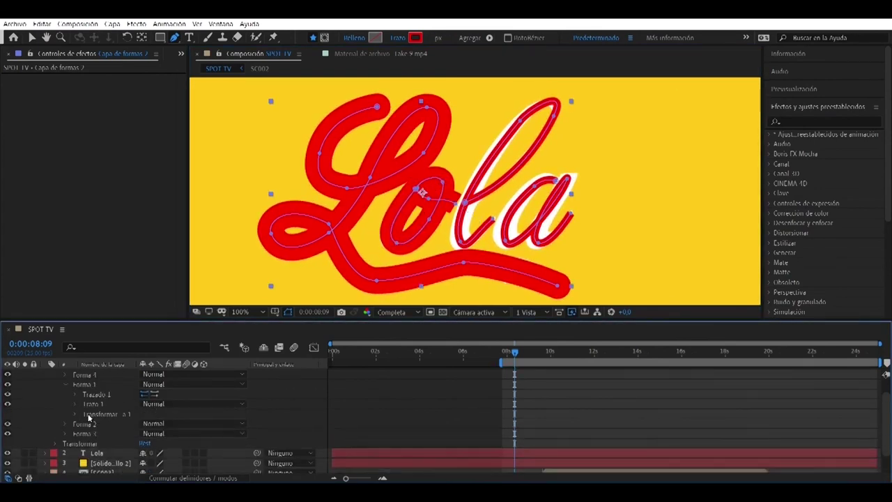
{"action": "left_click", "coordinate": [66, 385]}
{"action": "left_click", "coordinate": [66, 399]}
{"action": "left_click", "coordinate": [75, 419]}
{"action": "scroll", "coordinate": [75, 421], "scroll_direction": "down", "scroll_amount": 2}
{"action": "left_click_drag", "start_coordinate": [144, 413], "coordinate": [164, 412]}
{"action": "mouse_move", "coordinate": [492, 220]}
{"action": "left_mouse_down"}
{"action": "mouse_move", "coordinate": [469, 224]}
{"action": "mouse_move", "coordinate": [494, 222]}
{"action": "left_mouse_up"}
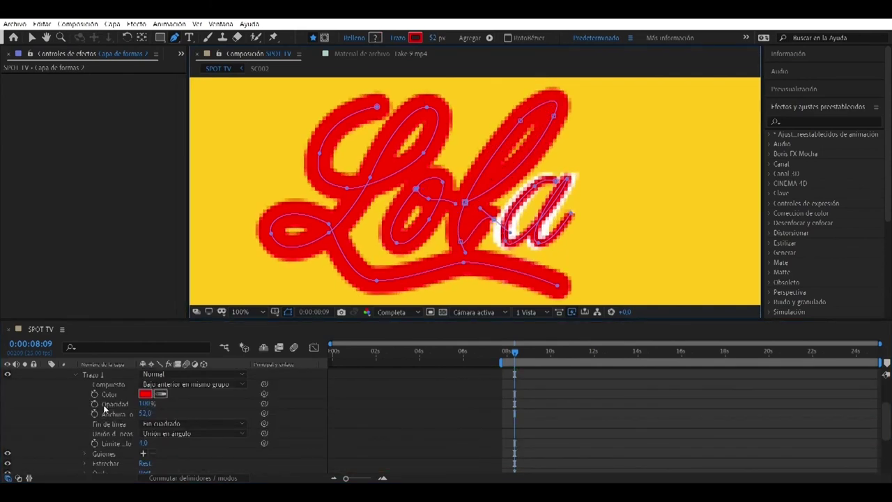
Step: Set the "a" shape's stroke width to 44 px and adjust its points to cover the letter
{"action": "left_click", "coordinate": [76, 375]}
{"action": "left_click", "coordinate": [77, 410]}
{"action": "left_click", "coordinate": [67, 409]}
{"action": "left_click", "coordinate": [89, 438]}
{"action": "key", "text": "Delete"}
{"action": "left_click", "coordinate": [78, 430]}
{"action": "left_click", "coordinate": [76, 429]}
{"action": "left_click_drag", "start_coordinate": [143, 413], "coordinate": [160, 414]}
{"action": "mouse_move", "coordinate": [493, 219]}
{"action": "left_mouse_down"}
{"action": "mouse_move", "coordinate": [512, 241]}
{"action": "mouse_move", "coordinate": [504, 229]}
{"action": "mouse_move", "coordinate": [504, 236]}
{"action": "left_mouse_up"}
{"action": "left_click_drag", "start_coordinate": [568, 197], "coordinate": [555, 198]}
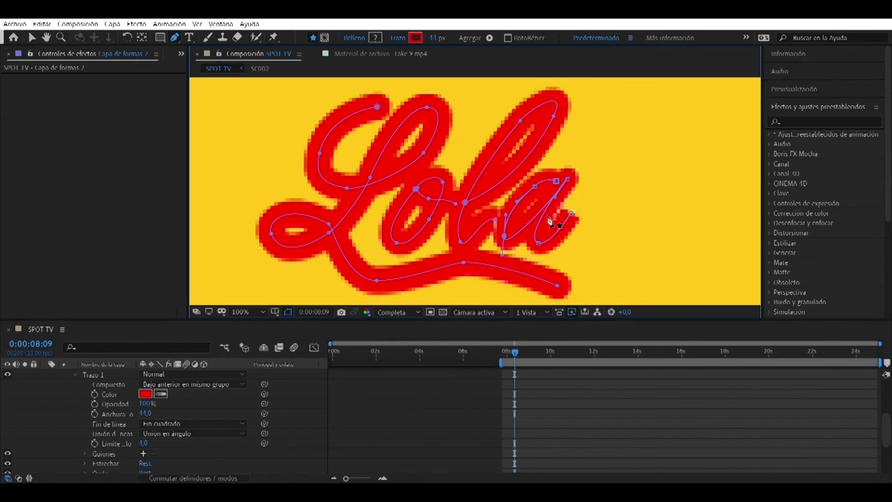
Step: Set the Lola text layer's track matte to alpha, using the traced shape layer above it
{"action": "key", "text": "v"}
{"action": "scroll", "coordinate": [147, 415], "scroll_direction": "up", "scroll_amount": 4}
{"action": "left_click", "coordinate": [65, 414]}
{"action": "left_click", "coordinate": [66, 424]}
{"action": "left_click", "coordinate": [46, 374]}
{"action": "left_click", "coordinate": [106, 445]}
{"action": "left_click", "coordinate": [192, 478]}
{"action": "left_click", "coordinate": [223, 384]}
{"action": "left_click", "coordinate": [233, 408]}
{"action": "left_click", "coordinate": [102, 376]}
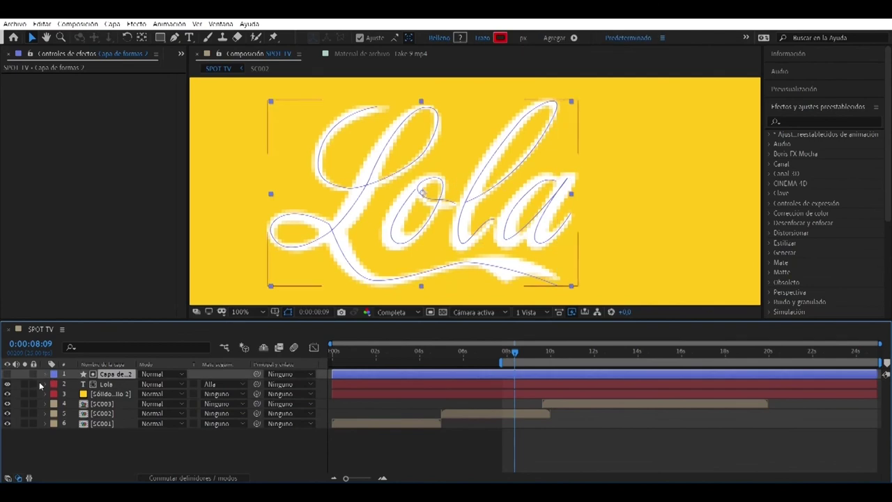
Step: Add Recortar trazados (Trim Paths) to the traced shape layer and expand its properties
{"action": "left_click", "coordinate": [45, 374]}
{"action": "left_click", "coordinate": [244, 386]}
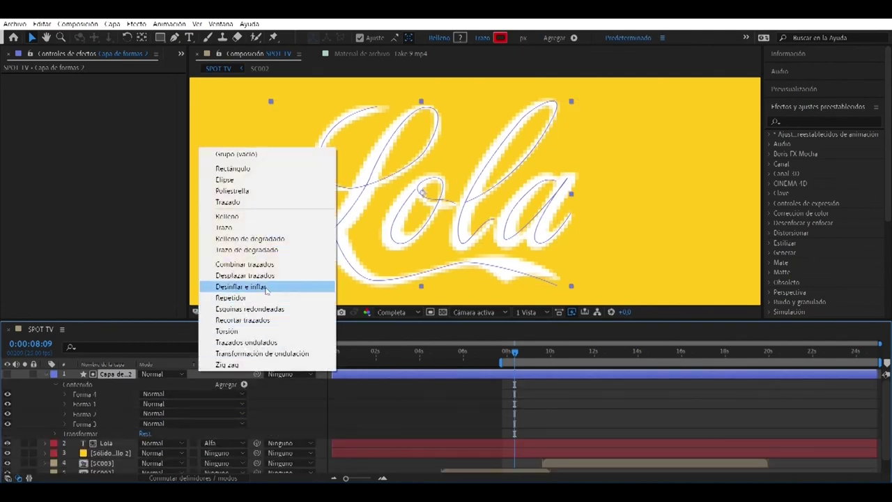
{"action": "left_click", "coordinate": [270, 320]}
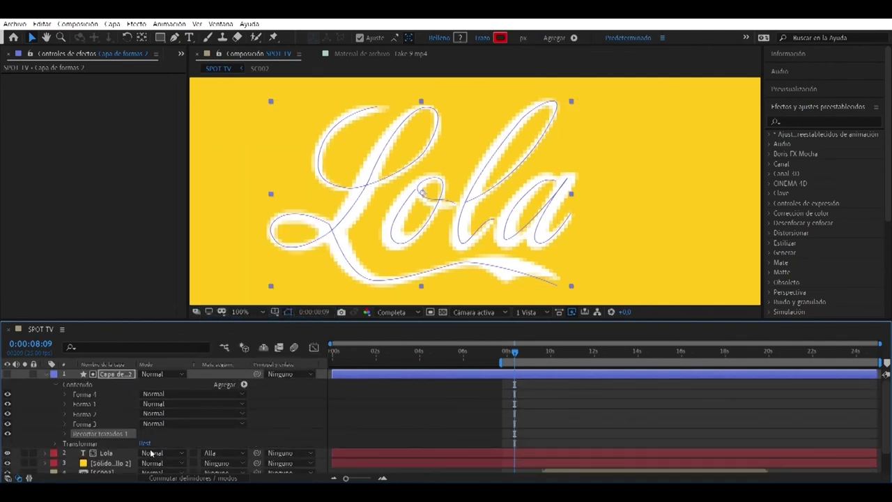
{"action": "left_click", "coordinate": [66, 434]}
{"action": "scroll", "coordinate": [116, 434], "scroll_direction": "down", "scroll_amount": 2}
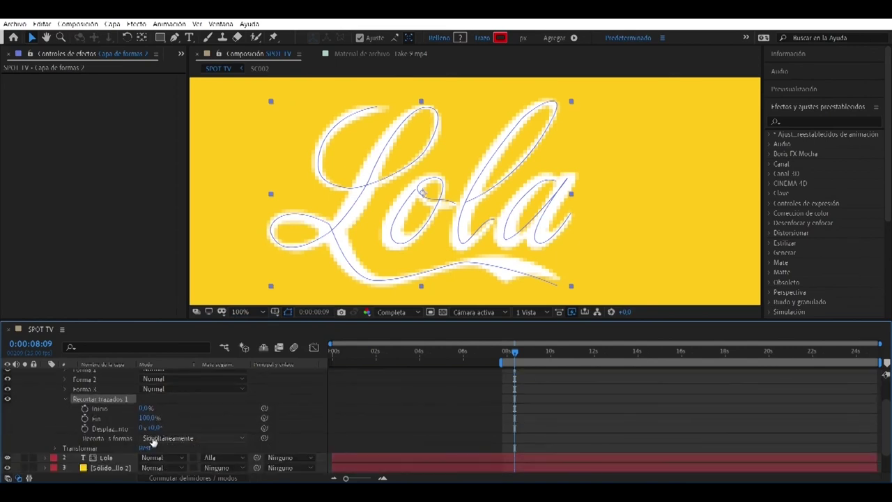
Step: Test the trim's end at 30% and, in Individualmente mode, at 3%, restoring Simultáneamente and 100%
{"action": "left_click_drag", "start_coordinate": [150, 418], "coordinate": [117, 420]}
{"action": "left_click", "coordinate": [187, 439]}
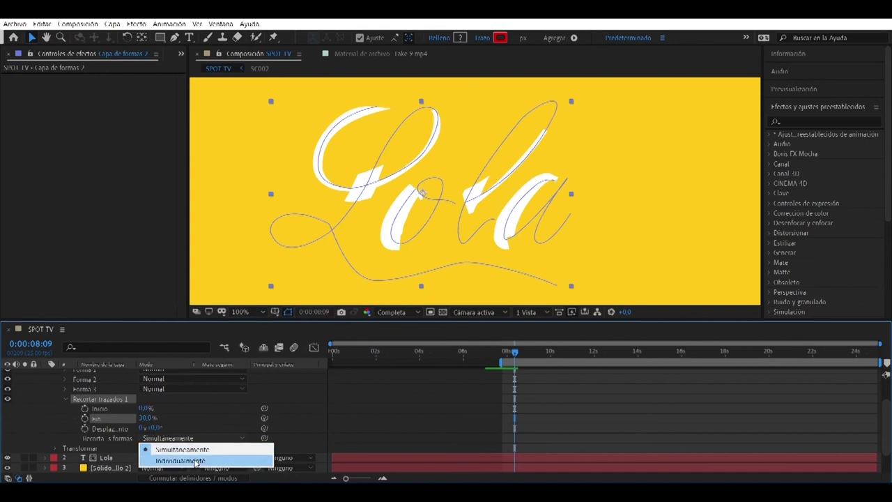
{"action": "left_click", "coordinate": [209, 463]}
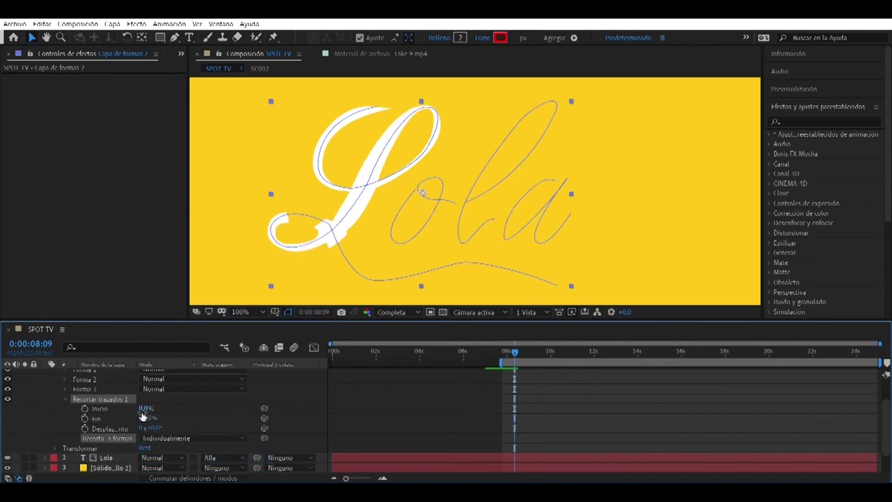
{"action": "mouse_move", "coordinate": [144, 419]}
{"action": "left_mouse_down"}
{"action": "mouse_move", "coordinate": [157, 418]}
{"action": "mouse_move", "coordinate": [128, 421]}
{"action": "mouse_move", "coordinate": [184, 411]}
{"action": "mouse_move", "coordinate": [120, 415]}
{"action": "left_mouse_up"}
{"action": "left_click", "coordinate": [149, 442]}
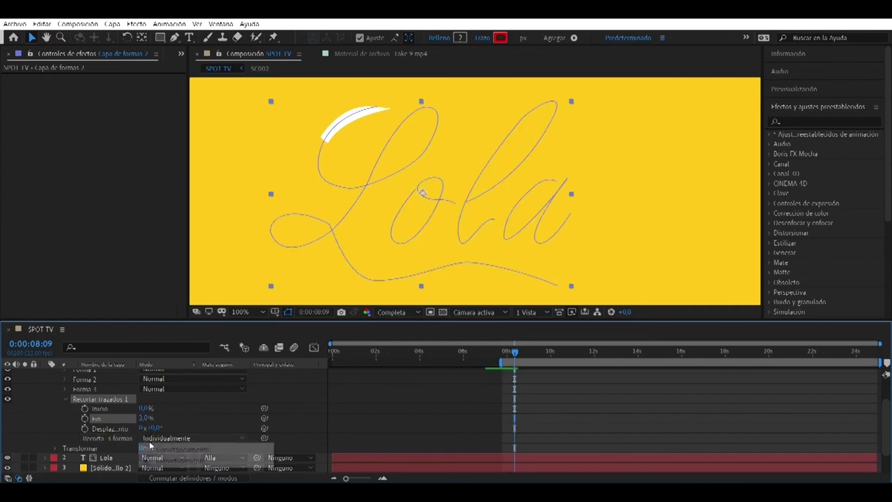
{"action": "left_click", "coordinate": [156, 451]}
{"action": "mouse_move", "coordinate": [142, 419]}
{"action": "left_mouse_down"}
{"action": "mouse_move", "coordinate": [208, 421]}
{"action": "mouse_move", "coordinate": [167, 424]}
{"action": "mouse_move", "coordinate": [270, 440]}
{"action": "left_mouse_up"}
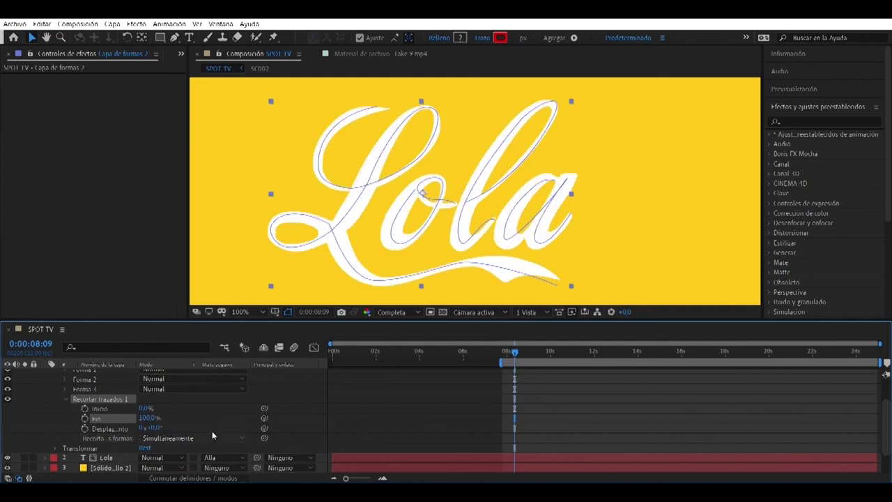
Step: Move the shape, Lola text and yellow solid layers together to start where SC003 ends, at about 20 s
{"action": "left_click", "coordinate": [64, 399]}
{"action": "scroll", "coordinate": [62, 406], "scroll_direction": "up", "scroll_amount": 1}
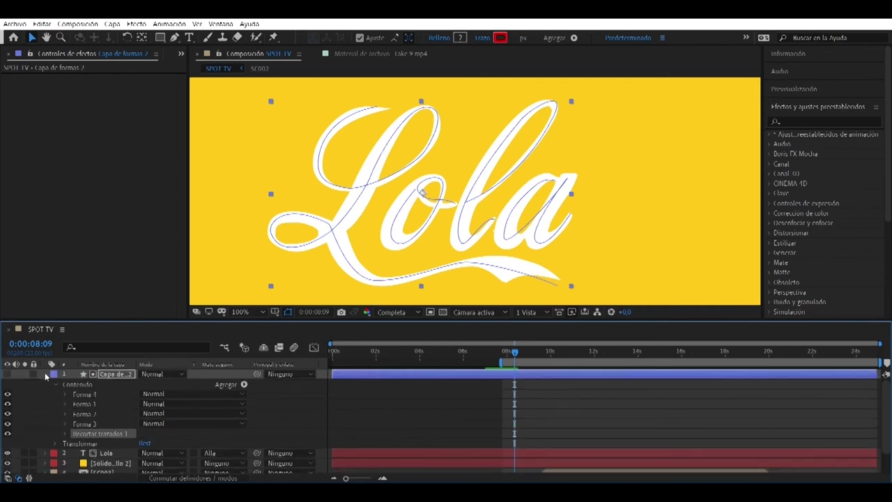
{"action": "left_click", "coordinate": [45, 373]}
{"action": "left_click", "coordinate": [147, 446]}
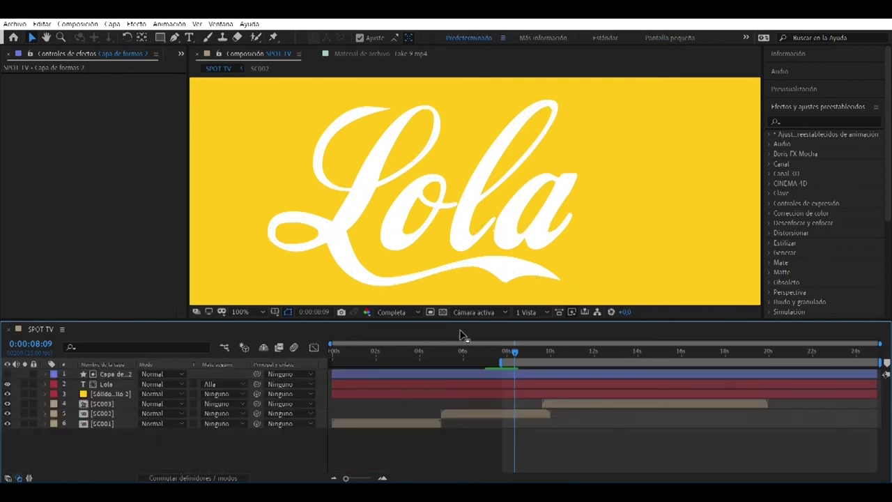
{"action": "left_click", "coordinate": [380, 394]}
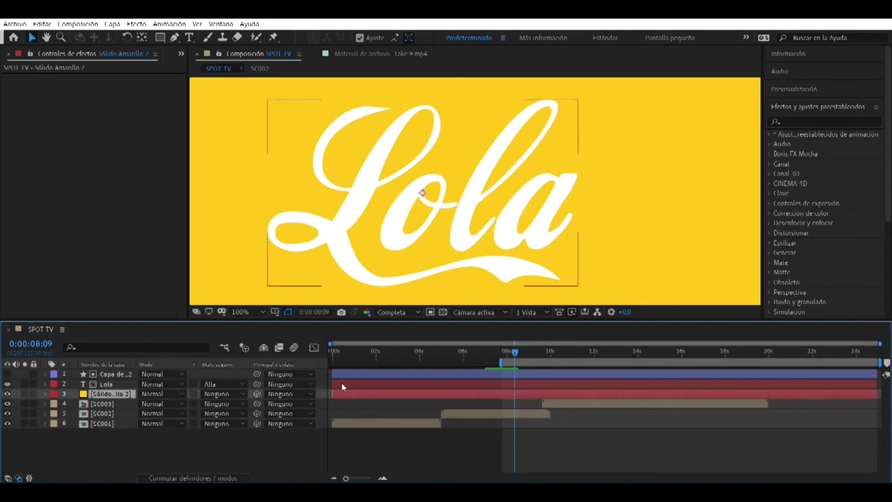
{"action": "left_click", "coordinate": [341, 383], "text": "shift"}
{"action": "left_click", "coordinate": [349, 374]}
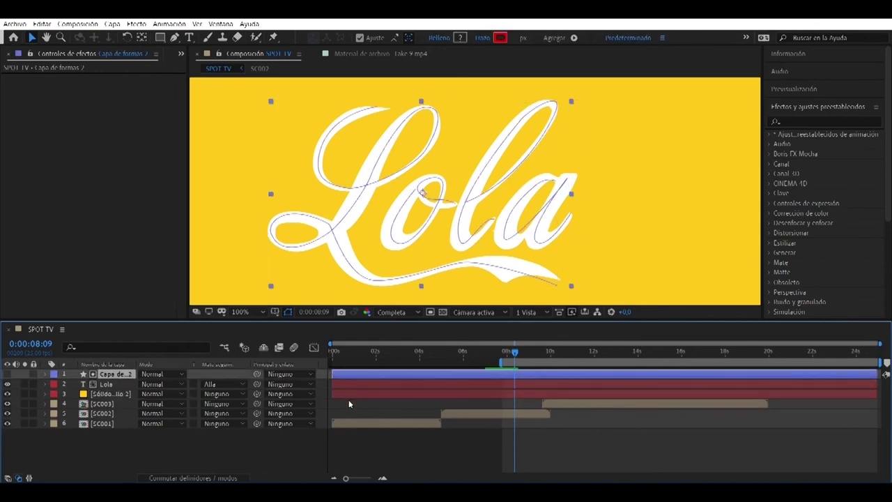
{"action": "left_click", "coordinate": [340, 394], "text": "shift"}
{"action": "left_click_drag", "start_coordinate": [334, 393], "coordinate": [739, 404]}
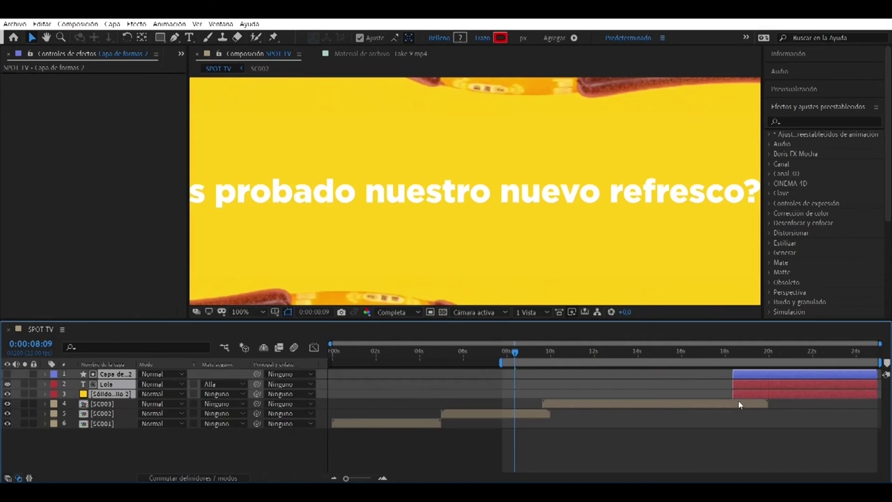
{"action": "left_click", "coordinate": [767, 353]}
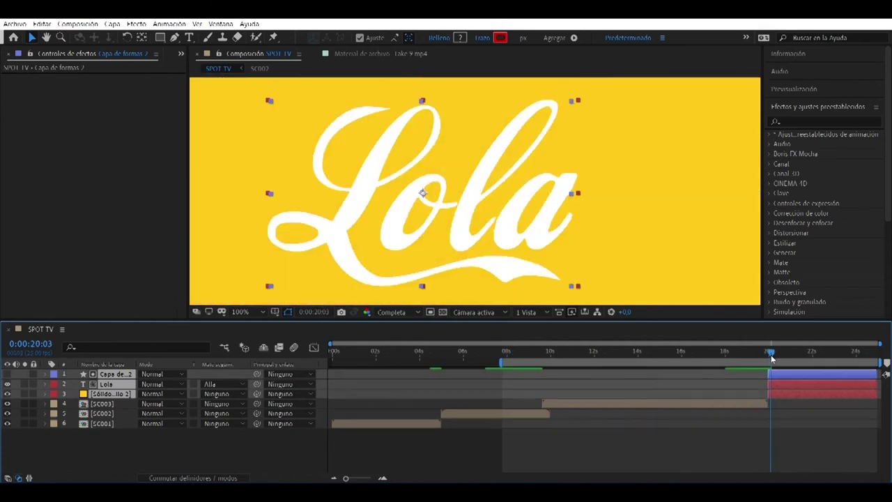
Step: Keyframe the traced shape's Recortar trazados Fin from 0% at 20 s to 100% about half a second later
{"action": "key", "text": "Page_Down"}
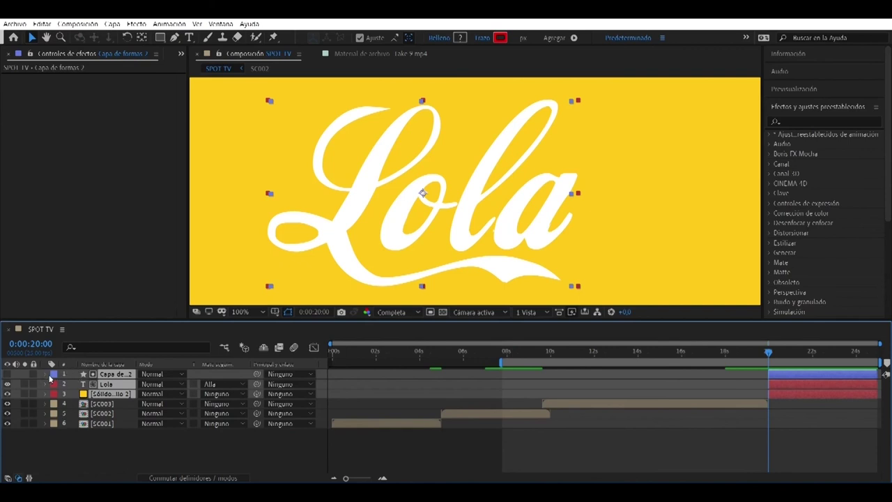
{"action": "left_click", "coordinate": [46, 375]}
{"action": "left_click", "coordinate": [66, 433]}
{"action": "scroll", "coordinate": [104, 429], "scroll_direction": "down", "scroll_amount": 1}
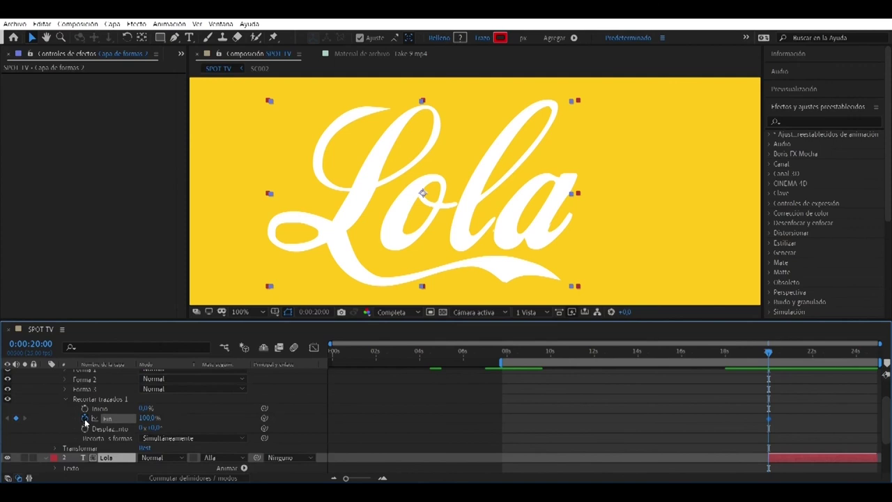
{"action": "left_click", "coordinate": [85, 421]}
{"action": "left_click_drag", "start_coordinate": [770, 419], "coordinate": [781, 418]}
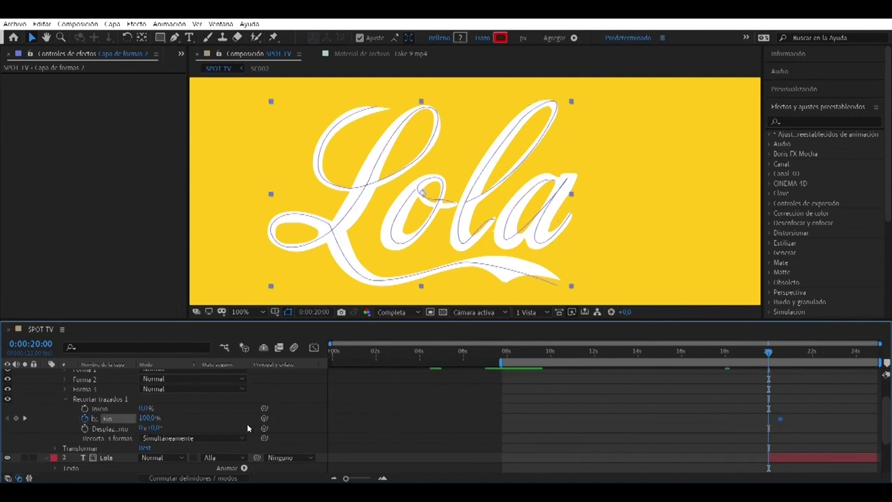
{"action": "left_click", "coordinate": [149, 419]}
{"action": "type", "text": "0"}
{"action": "key", "text": "Return"}
Step: Ease both Fin keyframes, shape their speed graph to peak early with a long slowdown, and preview the write-on
{"action": "left_click", "coordinate": [100, 409], "text": "ctrl"}
{"action": "left_click", "coordinate": [314, 348]}
{"action": "left_click_drag", "start_coordinate": [681, 401], "coordinate": [799, 377]}
{"action": "left_click", "coordinate": [706, 466]}
{"action": "left_click", "coordinate": [369, 479]}
{"action": "left_click_drag", "start_coordinate": [684, 445], "coordinate": [657, 445]}
{"action": "key", "text": "space"}
{"action": "key", "text": "space"}
Step: Close the graph editor, collapse the trim properties, and show the whole frame at 25%
{"action": "key", "text": "minus"}
{"action": "key", "text": "minus"}
{"action": "key", "text": "minus"}
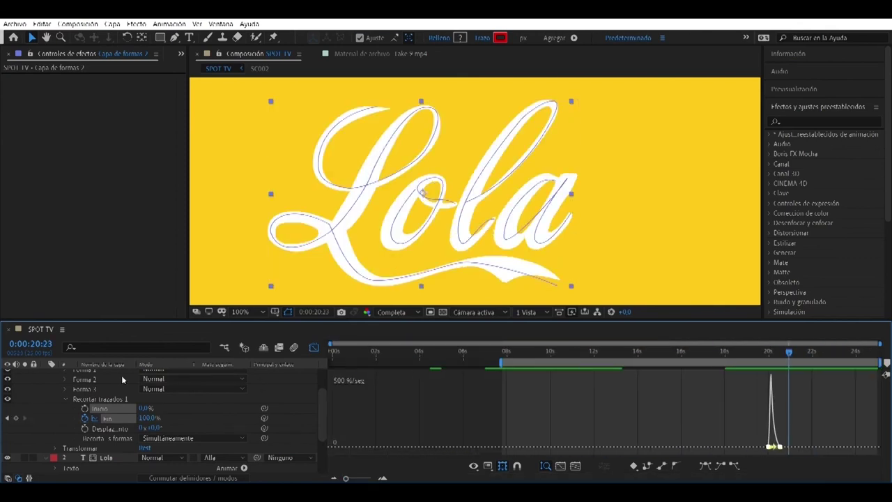
{"action": "key", "text": "comma"}
{"action": "key", "text": "comma"}
{"action": "key", "text": "comma"}
{"action": "key", "text": "comma"}
{"action": "left_click", "coordinate": [66, 399]}
{"action": "key", "text": "shift+F3"}
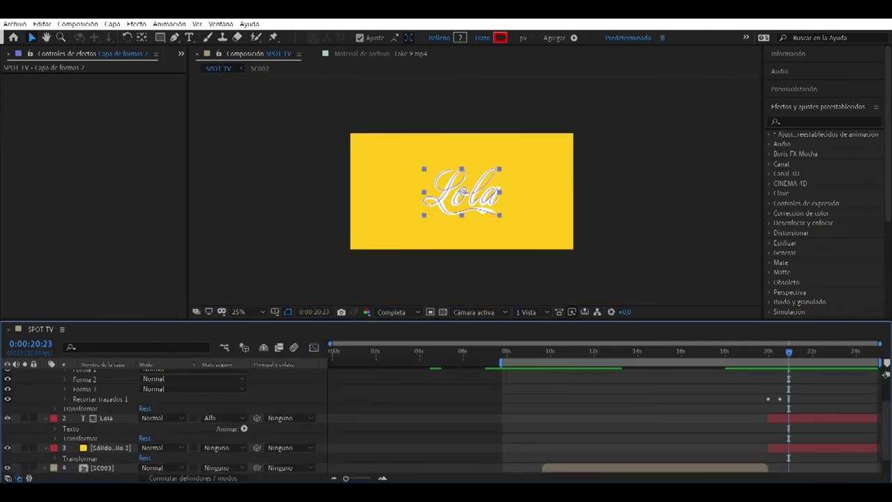
Step: Scrub through the closing scene to its end and collapse the shape, Lola and yellow solid layers
{"action": "left_click_drag", "start_coordinate": [750, 352], "coordinate": [788, 351]}
{"action": "left_click", "coordinate": [775, 447]}
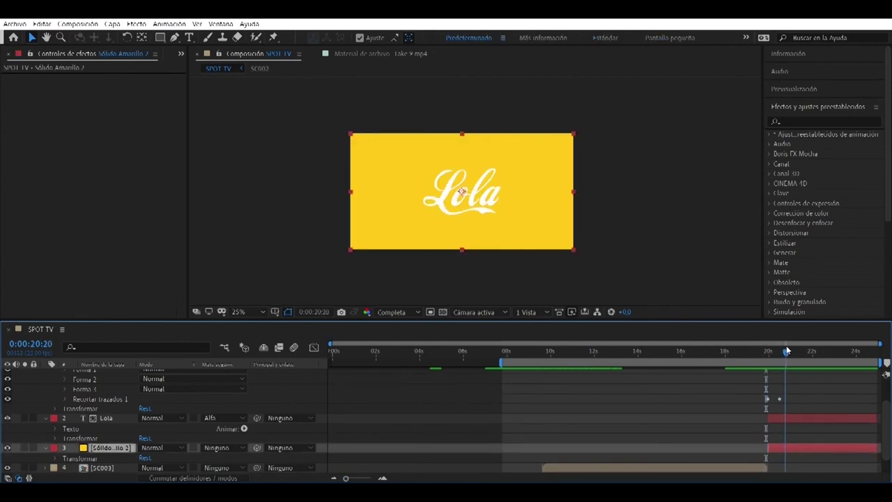
{"action": "left_click_drag", "start_coordinate": [865, 335], "coordinate": [884, 337]}
{"action": "scroll", "coordinate": [48, 416], "scroll_direction": "up", "scroll_amount": 2}
{"action": "left_click", "coordinate": [46, 375]}
{"action": "left_click", "coordinate": [46, 384]}
{"action": "left_click", "coordinate": [46, 394]}
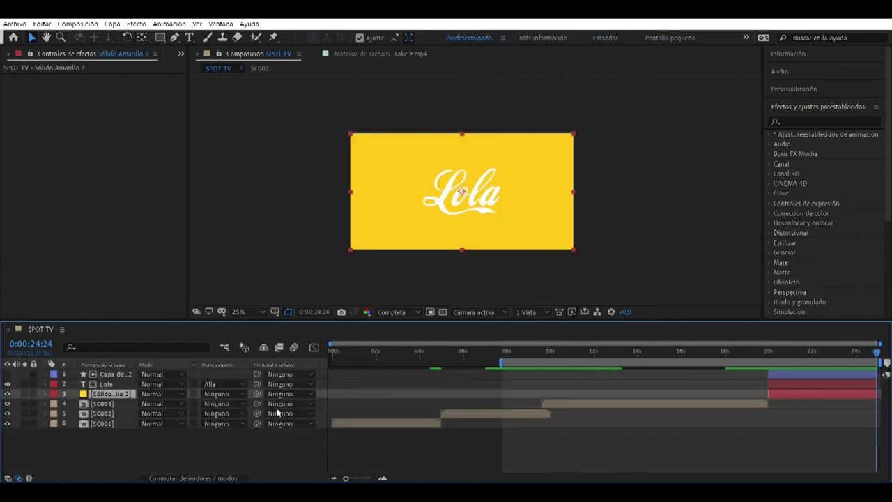
Step: Extend the work area over the whole composition and preview the spot from its beginning to the closing scene
{"action": "double_click", "coordinate": [504, 363]}
{"action": "key", "text": "Home"}
{"action": "key", "text": "space"}
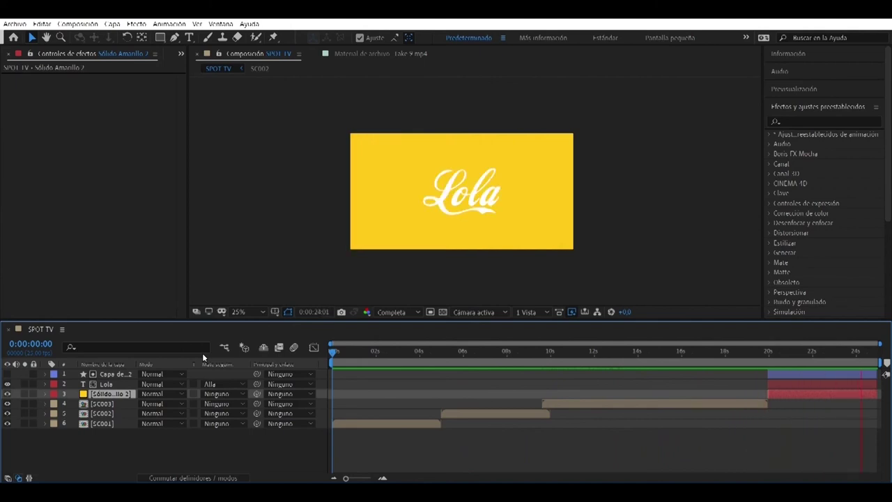
{"action": "left_click", "coordinate": [735, 350]}
{"action": "key", "text": "space"}
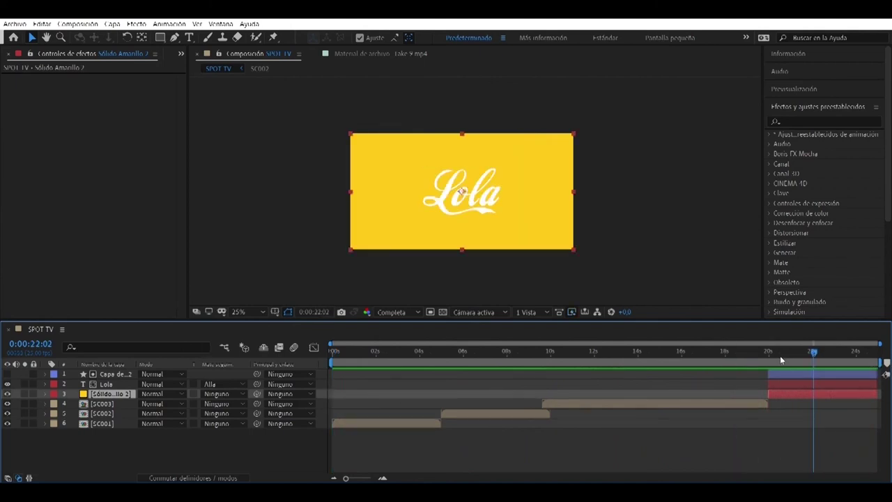
{"action": "left_click_drag", "start_coordinate": [855, 354], "coordinate": [870, 354]}
Step: Precompose the traced shape, Lola text and yellow solid layers into a composition named SC004
{"action": "left_click", "coordinate": [112, 374], "text": "shift"}
{"action": "right_click", "coordinate": [130, 382]}
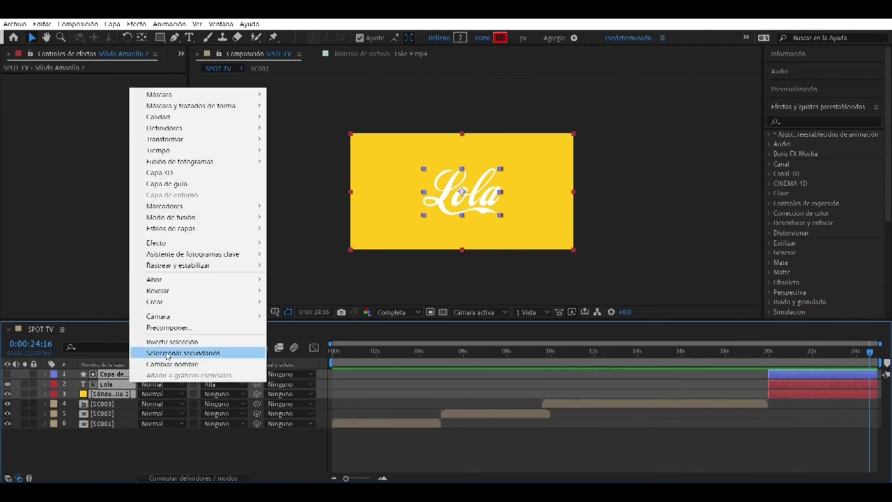
{"action": "left_click", "coordinate": [171, 328]}
{"action": "type", "text": "SC004"}
{"action": "key", "text": "Return"}
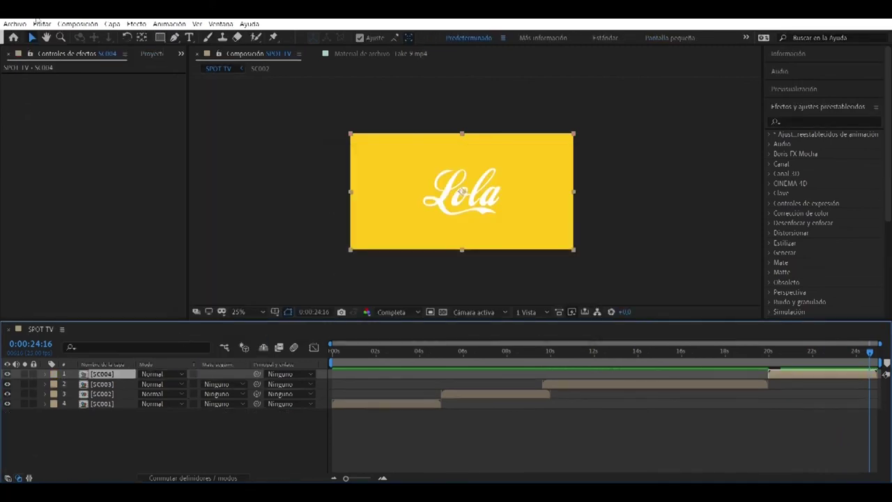
{"action": "left_click", "coordinate": [346, 288]}
Step: Add SPOT TV to the render queue, save its output as SPOT TV.avi, and start rendering
{"action": "left_click", "coordinate": [15, 23]}
{"action": "mouse_move", "coordinate": [201, 193]}
{"action": "left_click", "coordinate": [272, 203]}
{"action": "left_click", "coordinate": [345, 407]}
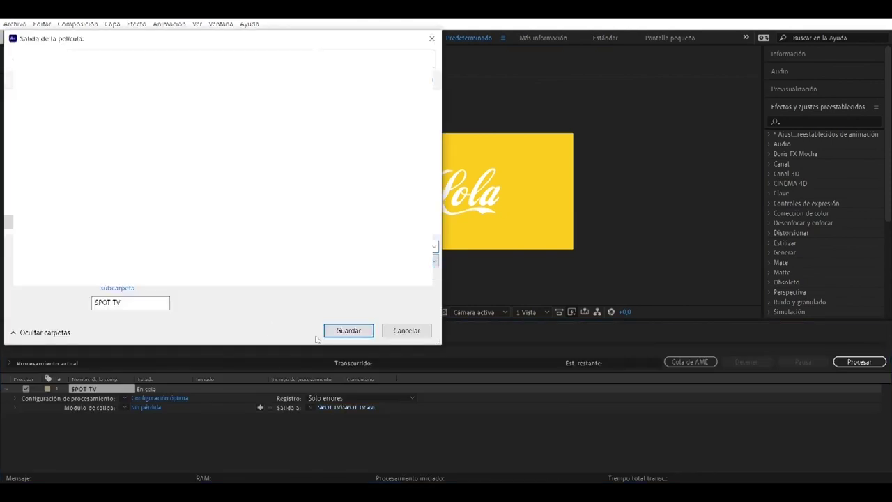
{"action": "left_click", "coordinate": [347, 331]}
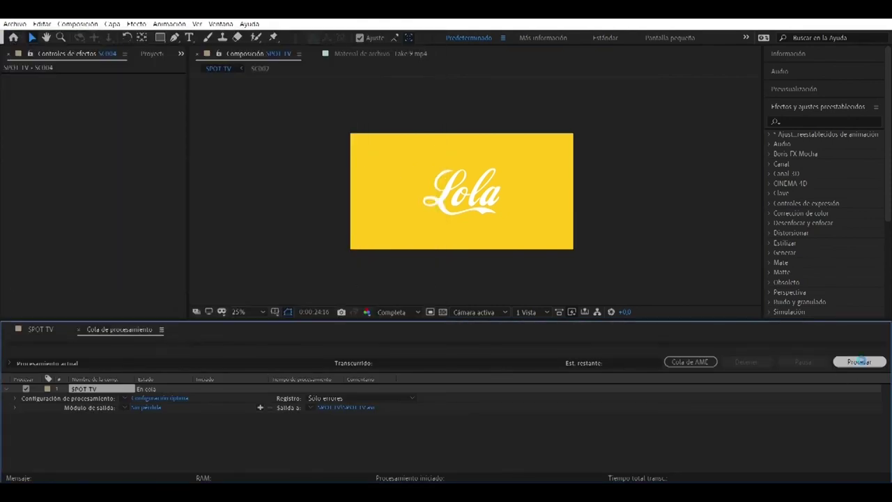
{"action": "left_click", "coordinate": [861, 362]}
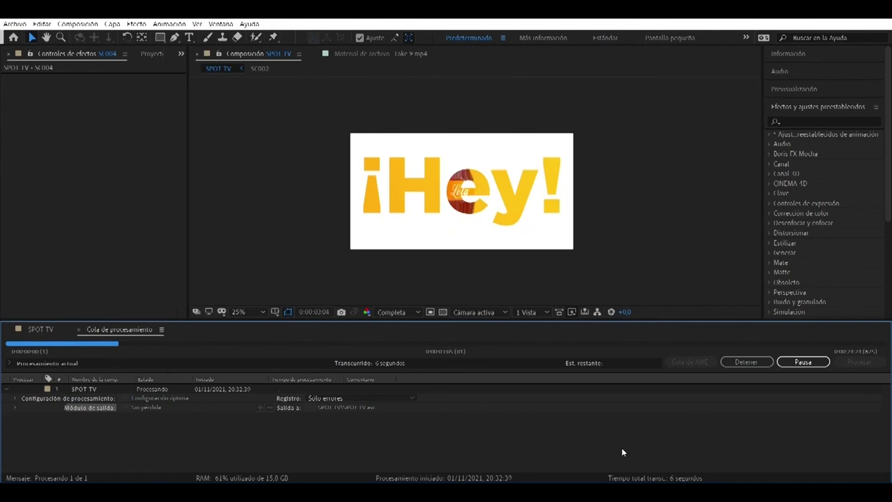